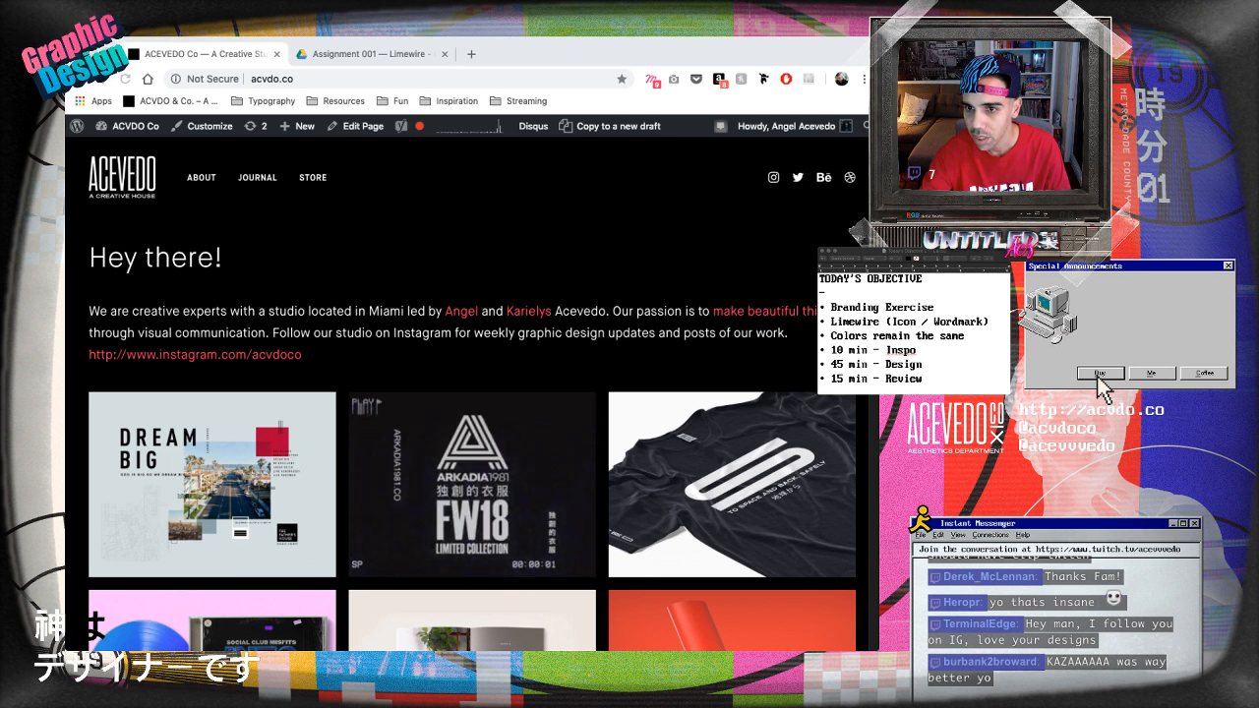
- Switch from Chrome to the UNTLD-Logo-Limewire.ai template open in Illustrator
key(super+Tab)
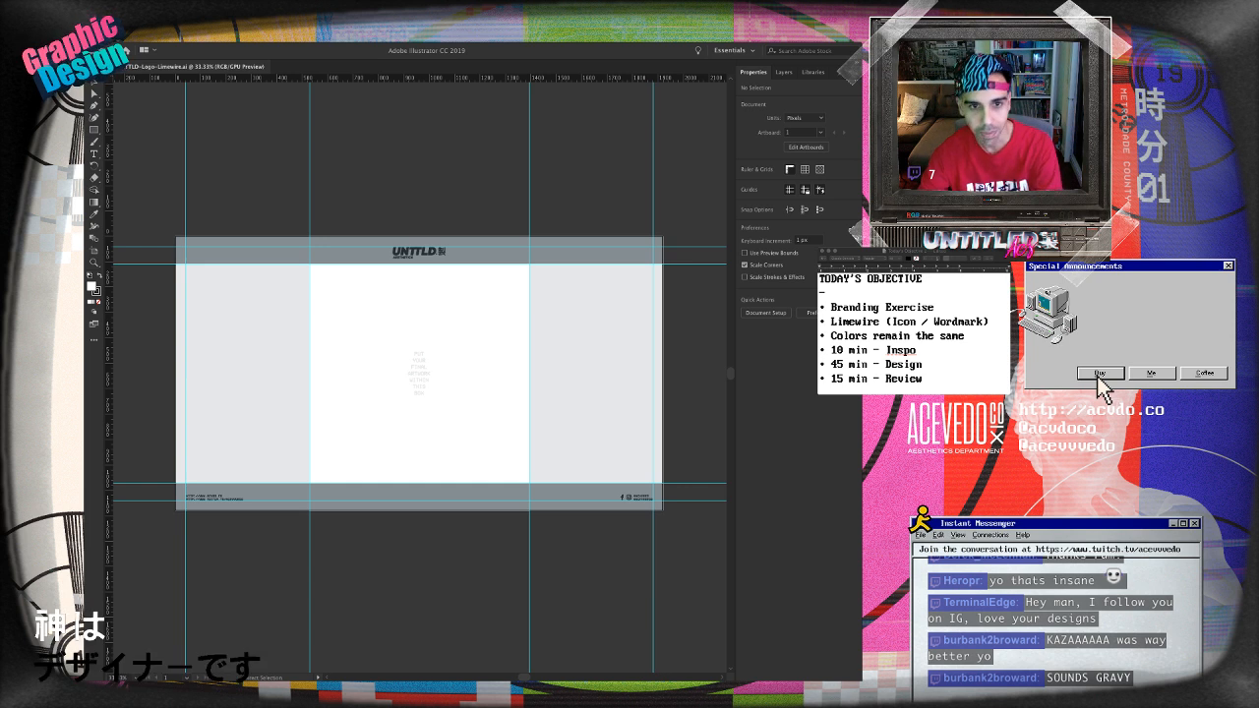
- Fit the artboard to the window and hide the guides and template layers in the Layers panel
key(super+0)
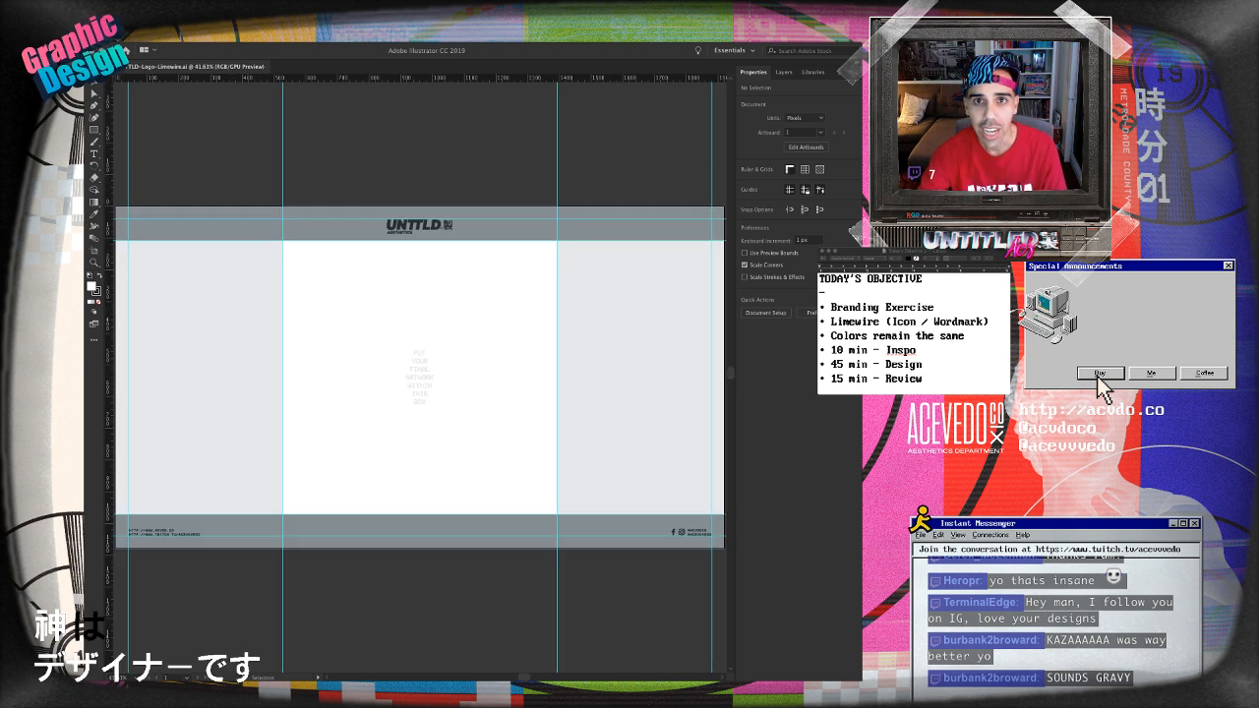
key(F7)
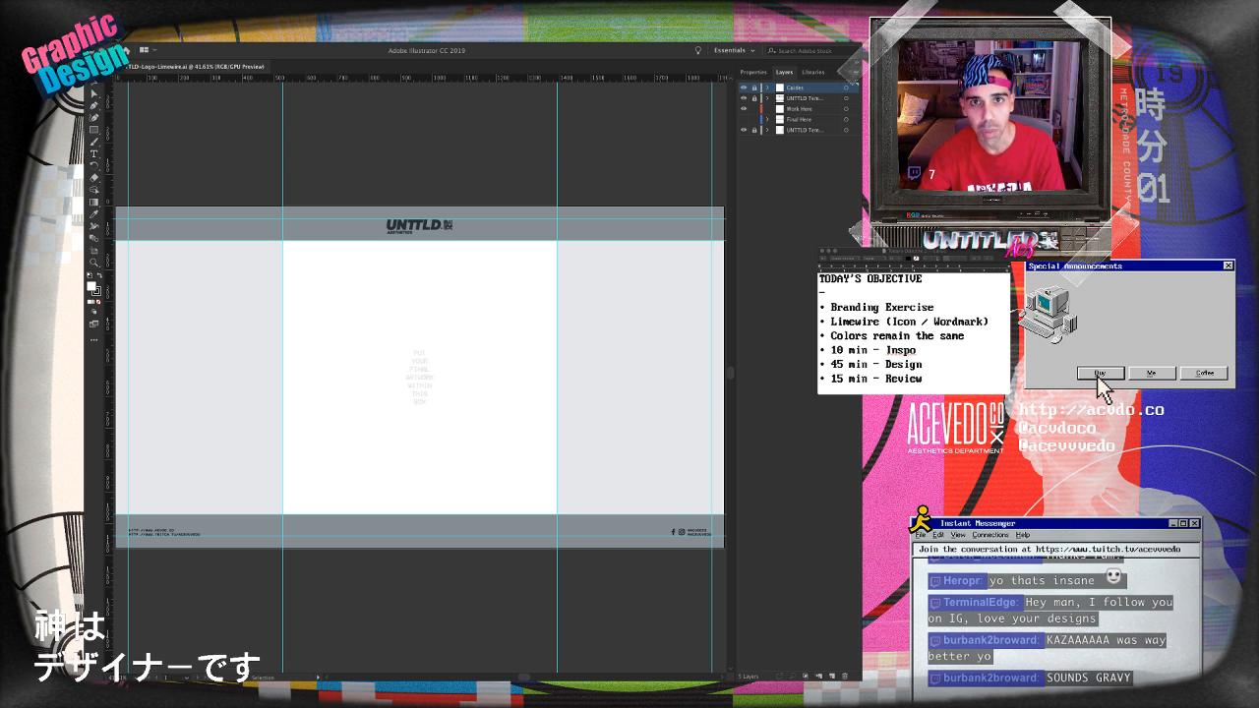
key(super+semicolon)
key(super+semicolon)
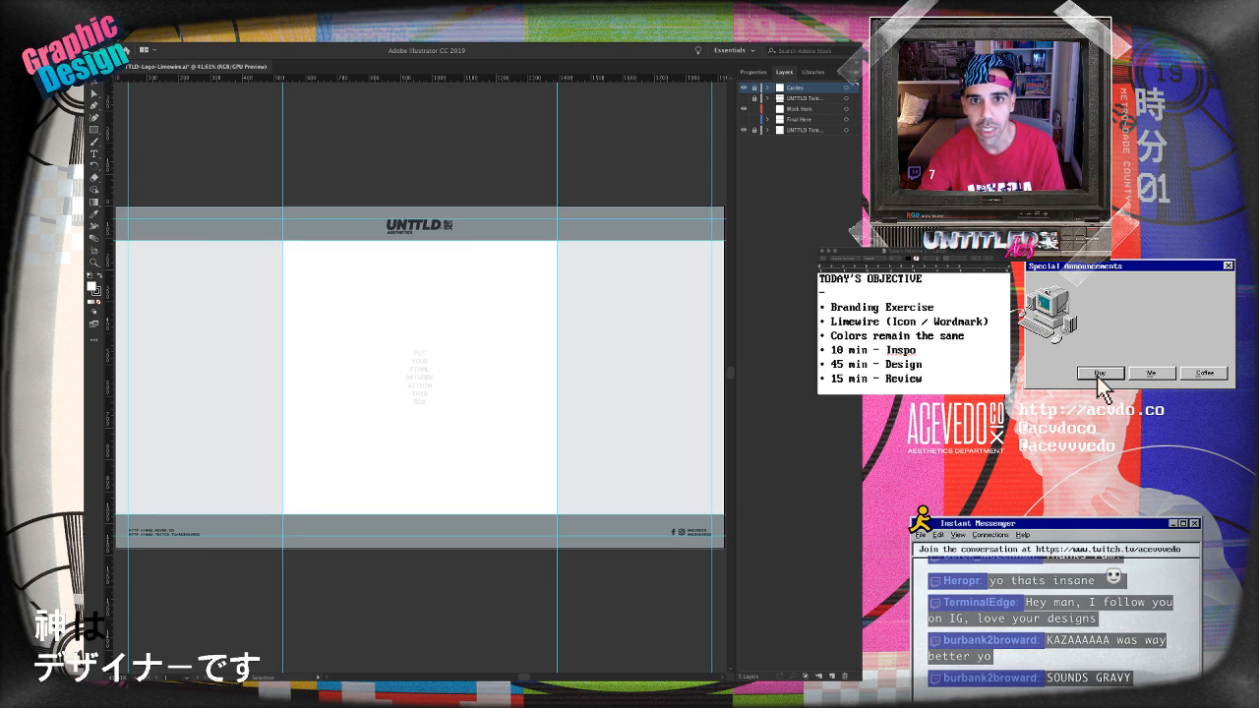
drag(744, 87, 744, 98)
click(799, 109)
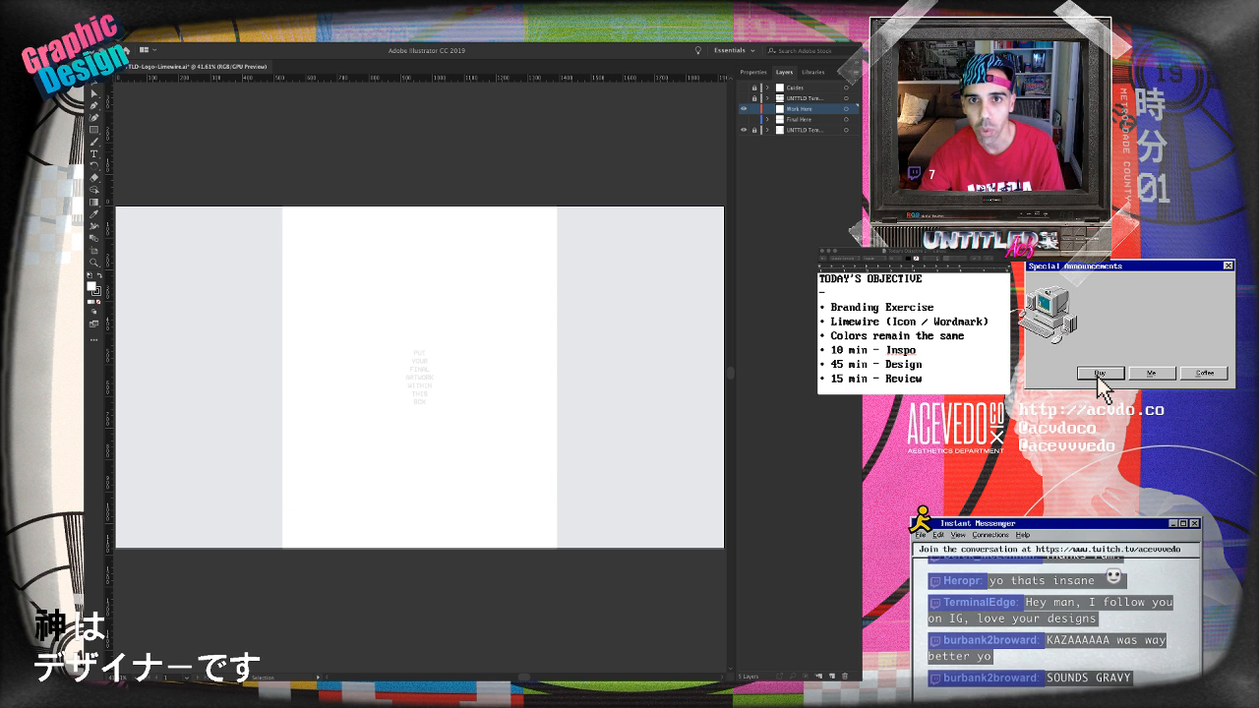
click(743, 130)
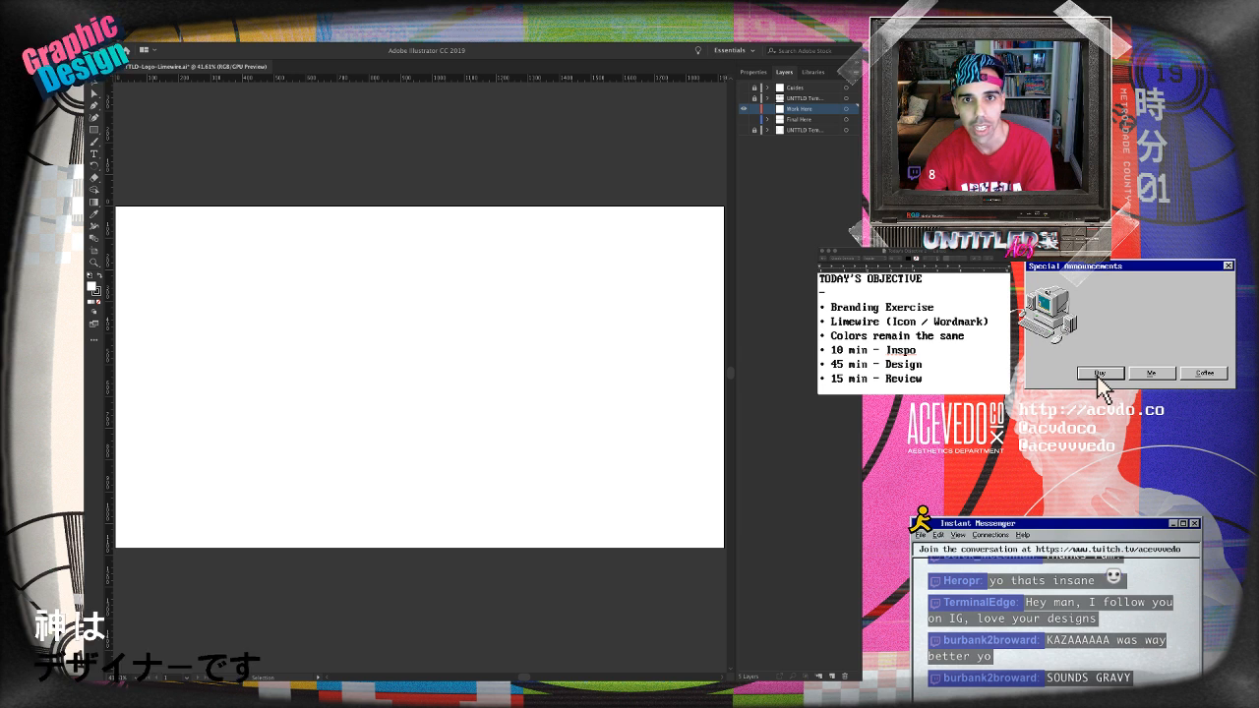
- Turn the template layers and guides back on and make Final Here the active layer
click(743, 109)
click(743, 119)
click(743, 130)
click(743, 99)
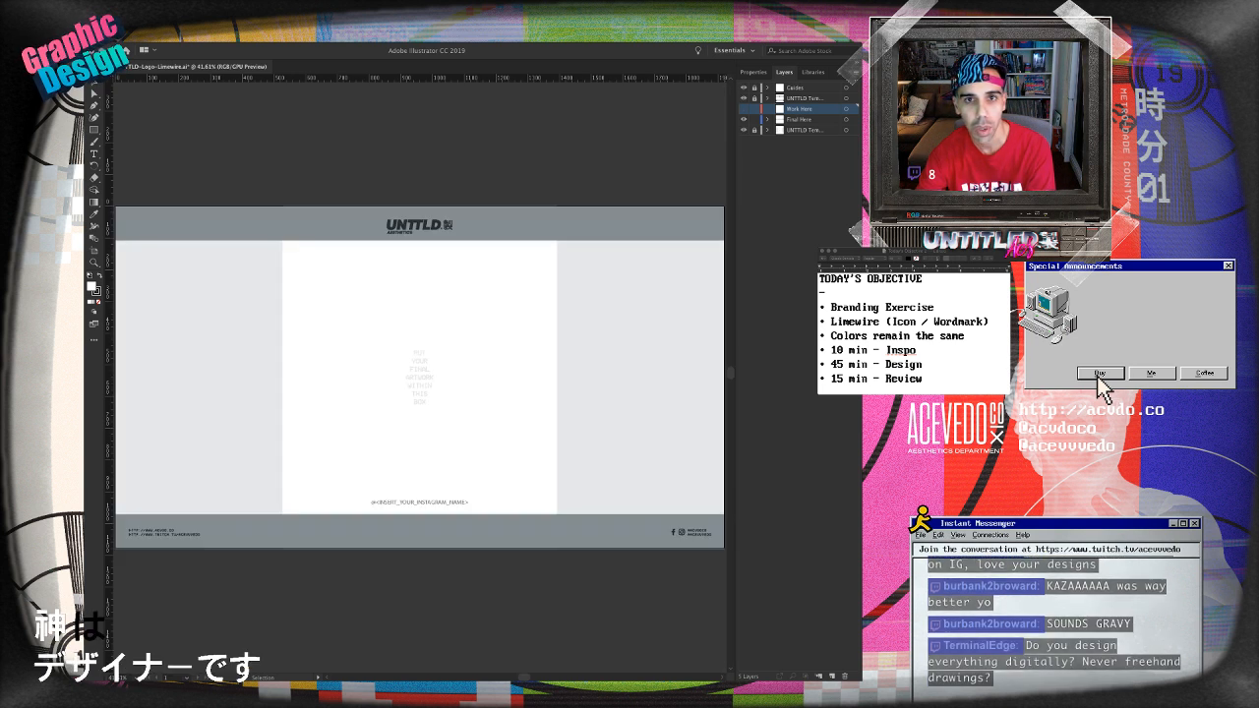
click(744, 87)
click(801, 119)
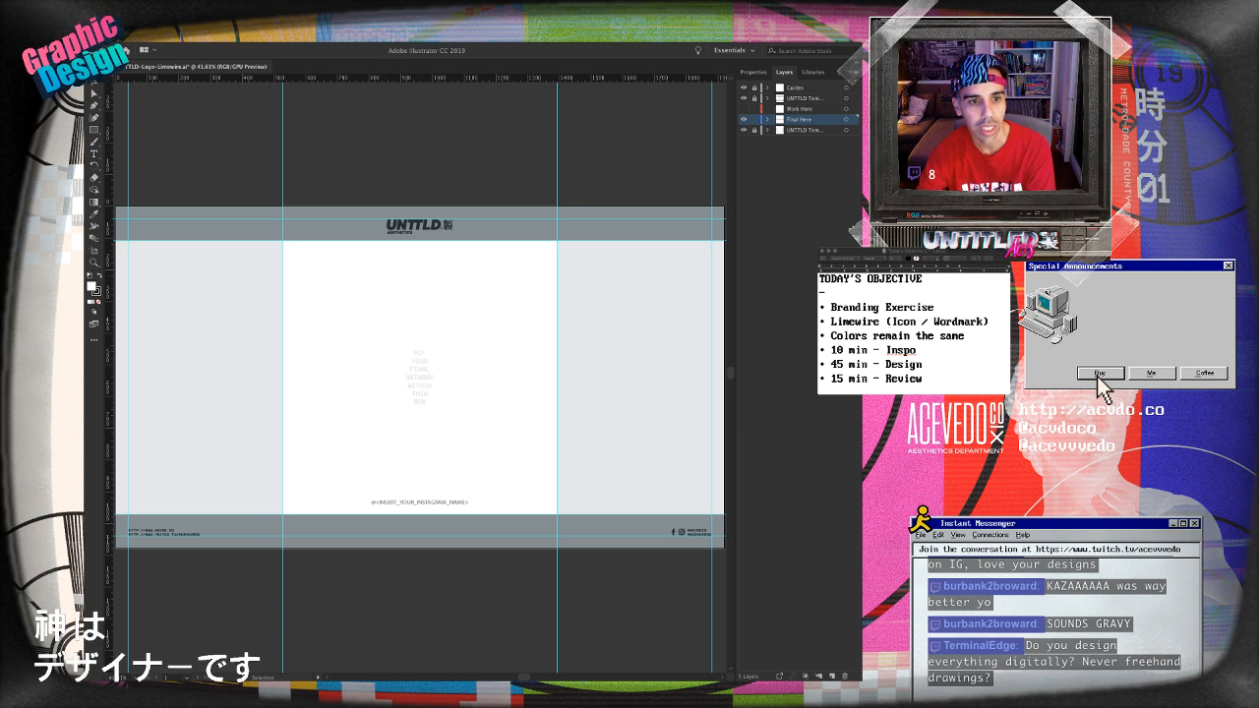
- Select and deselect the @<INSERT_YOUR_INSTAGRAM_NAME> placeholder text, then return to the studio site in Chrome
click(421, 503)
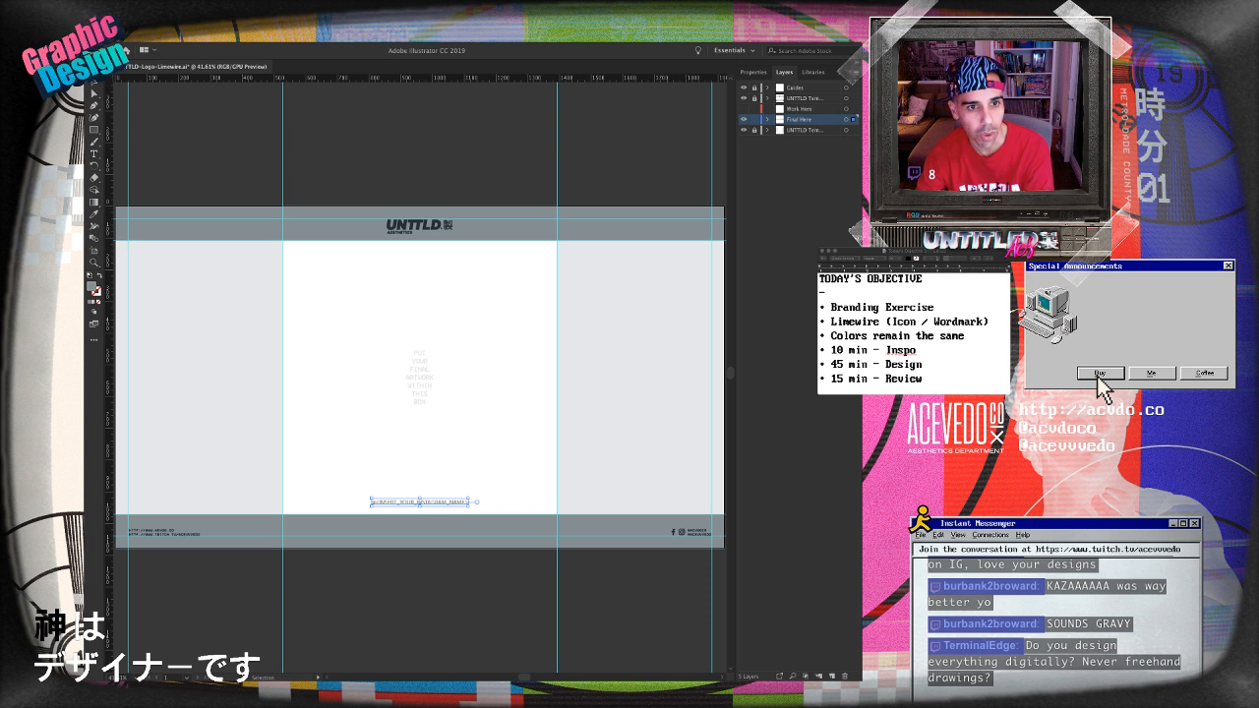
key(super+shift+a)
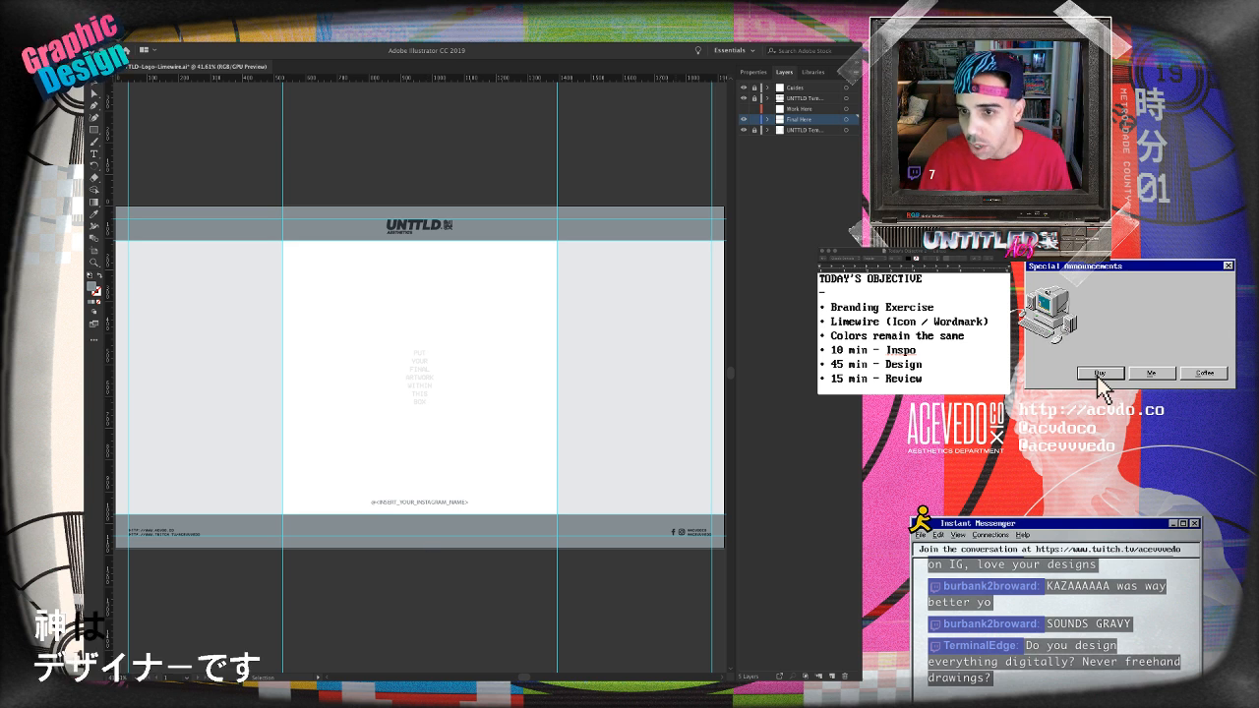
key(super+Tab)
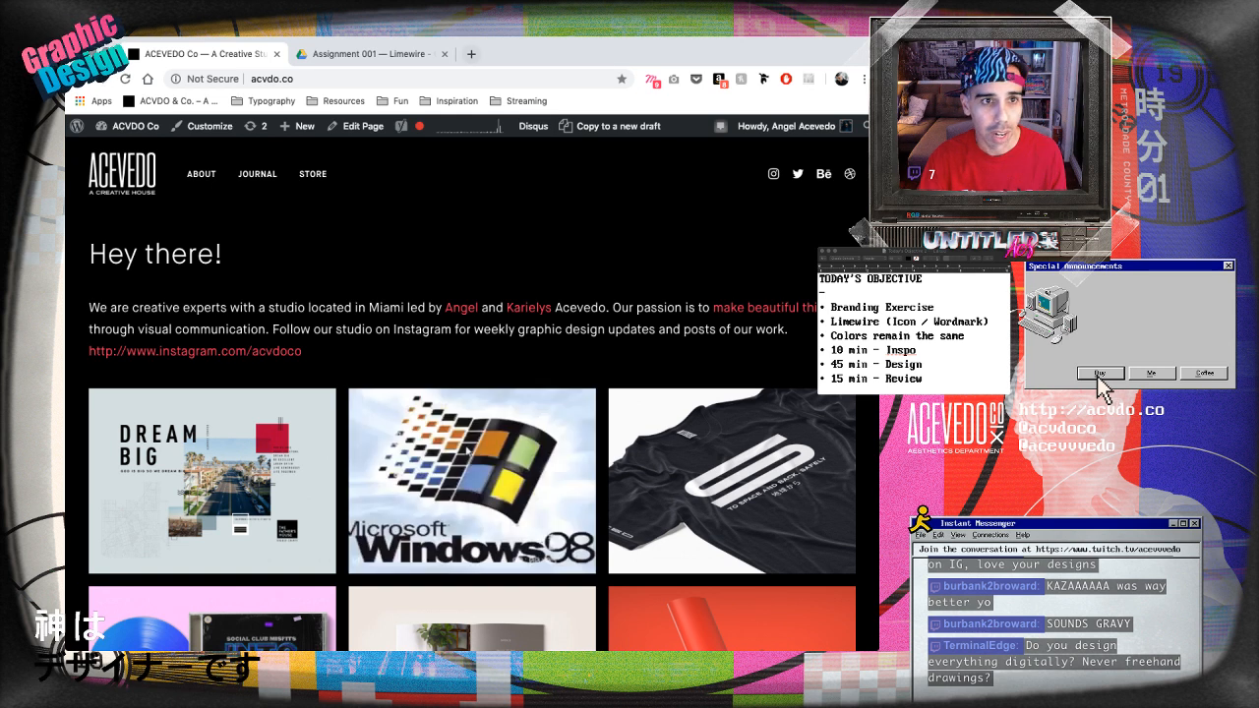
- Open dribbble.com in a new browser tab
key(ctrl+t)
text(dribbble.com)
key(Return)
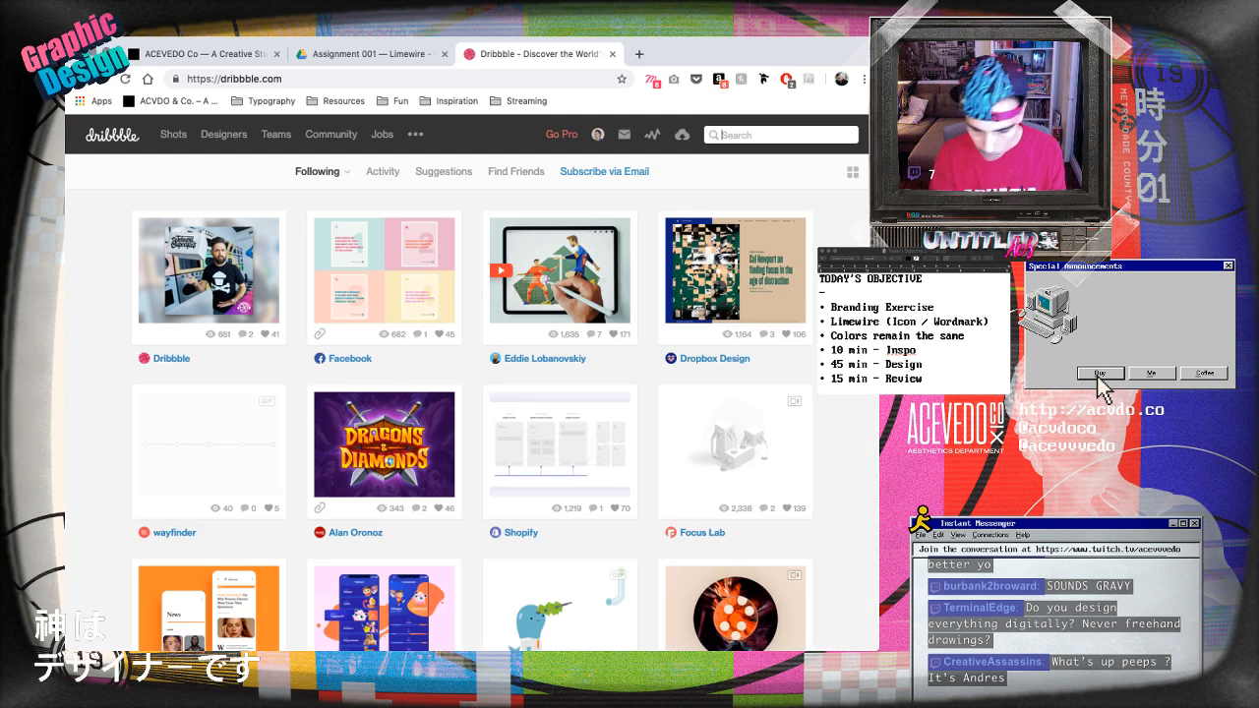
- Search Google for 'limewire redesign' in another new tab
key(ctrl+t)
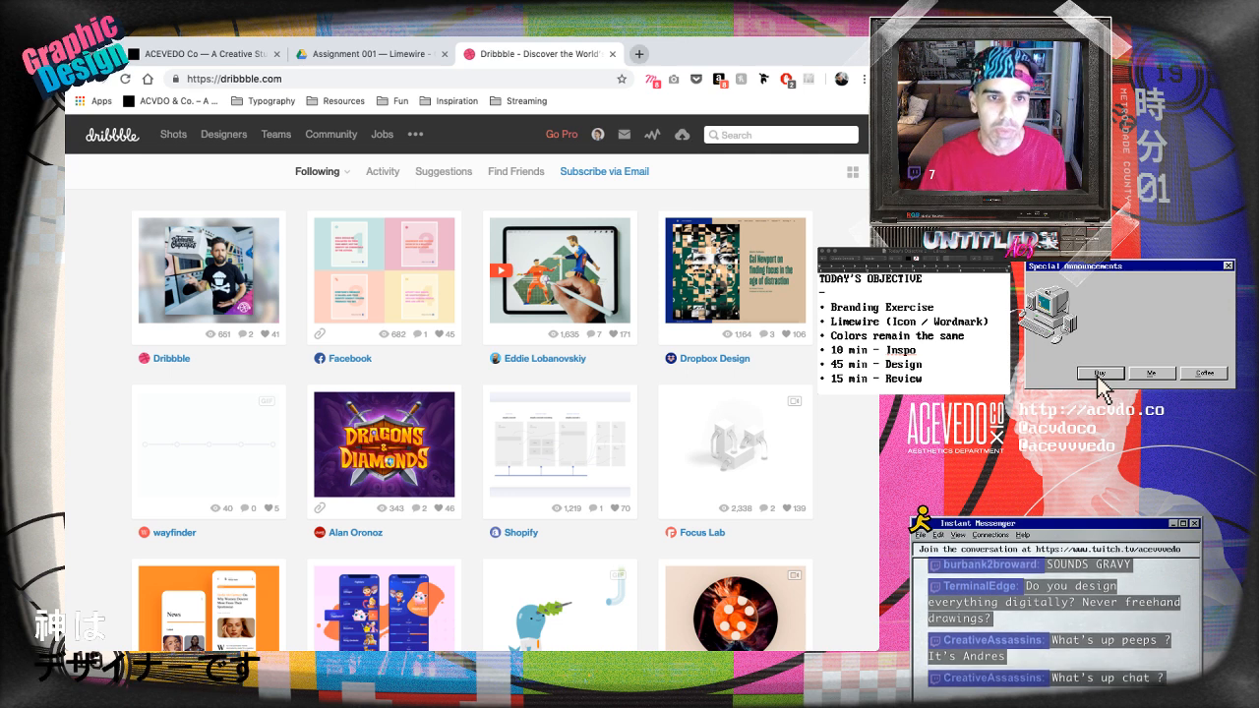
text(limewire )
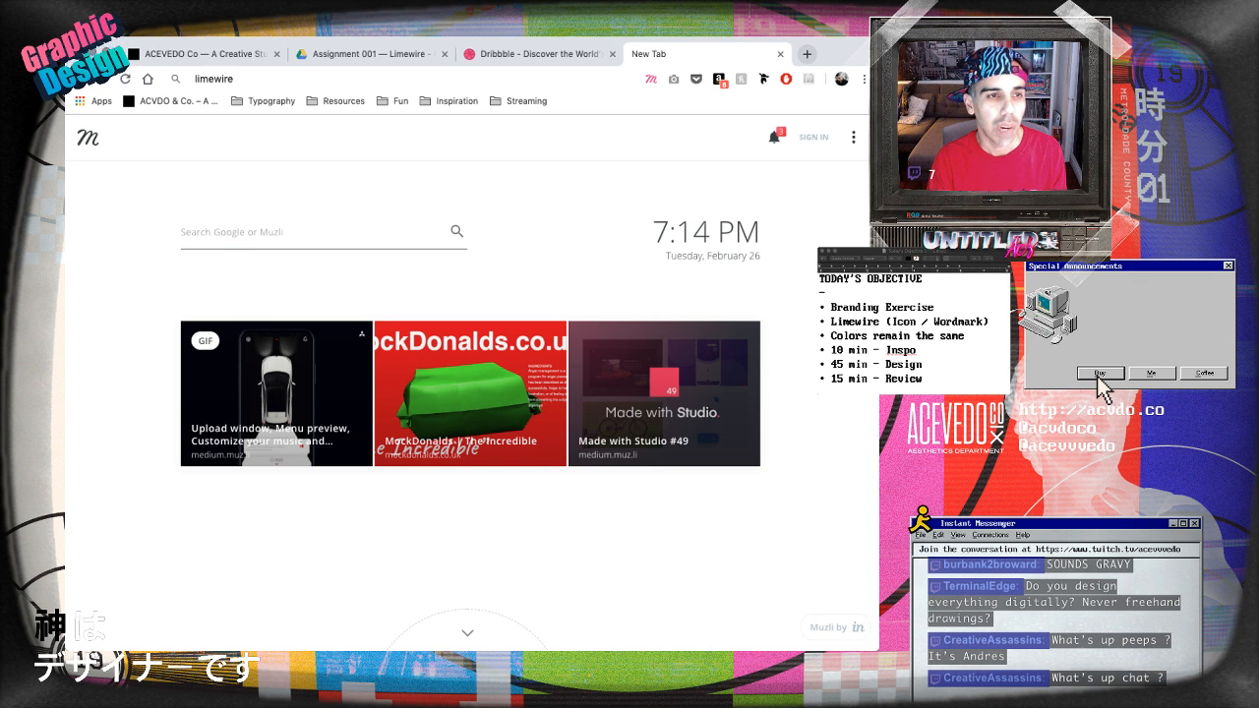
text(redes)
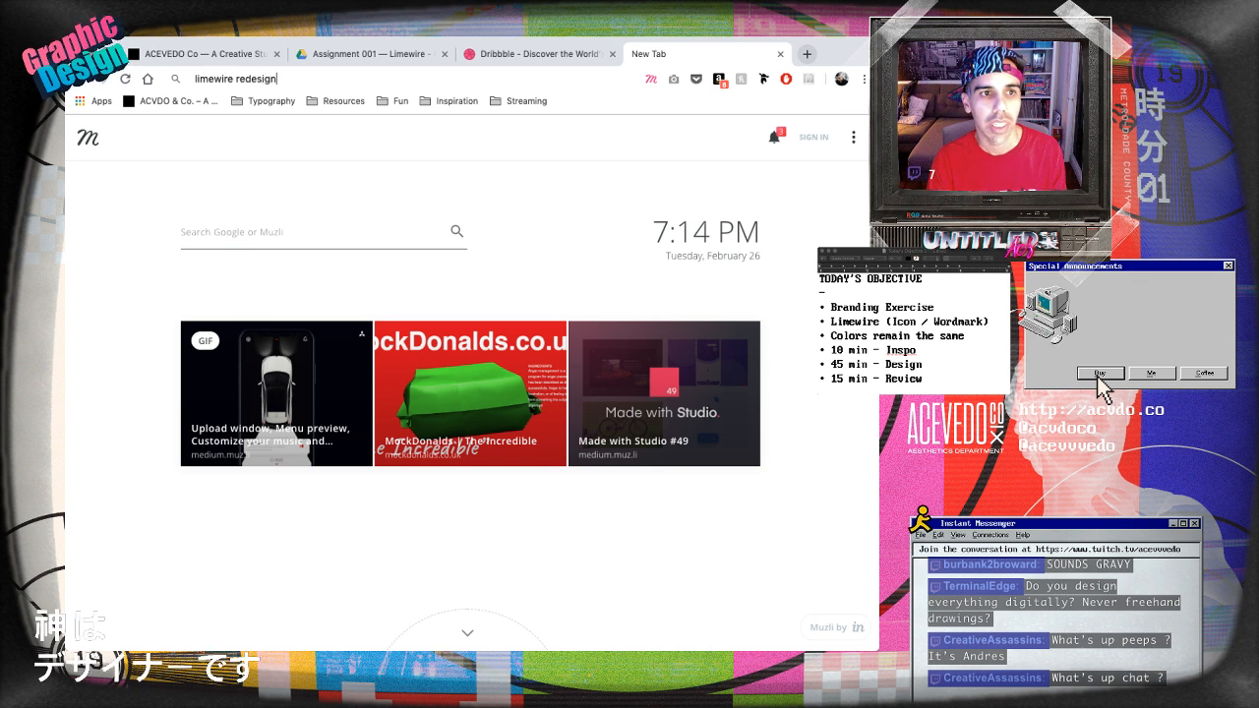
text(ign)
key(Return)
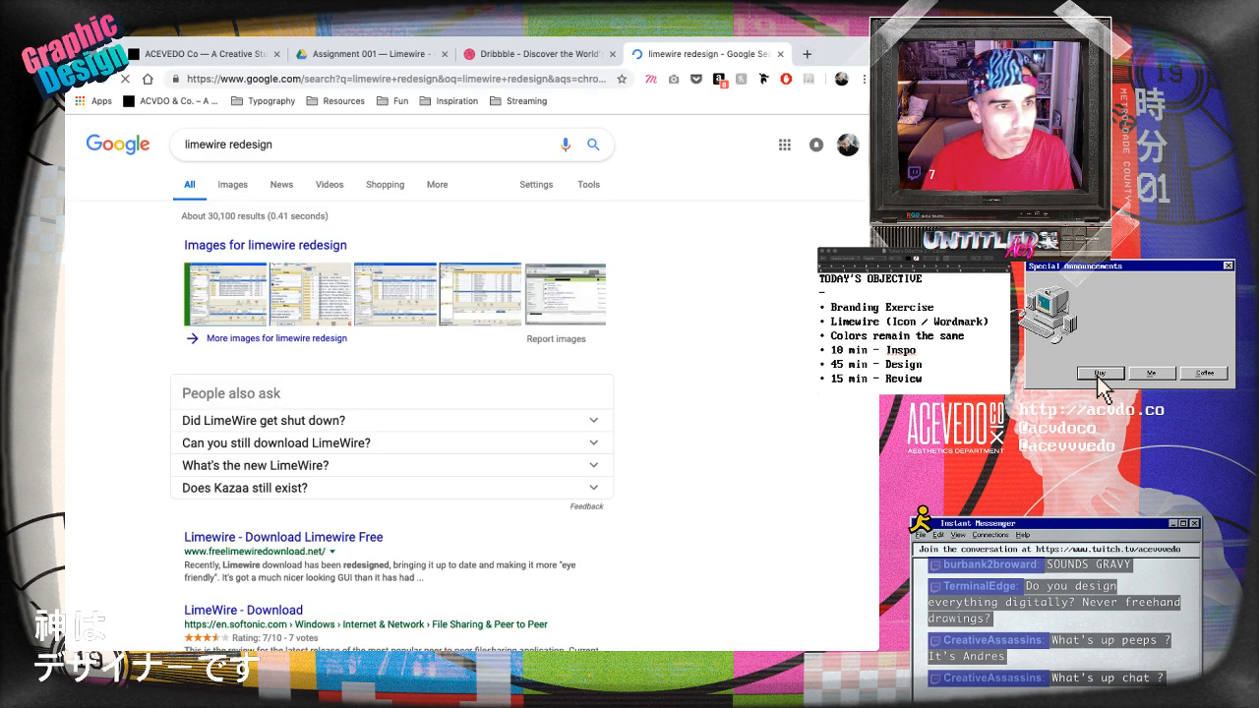
- Browse the Google image results for limewire redesign and preview the third screenshot
click(232, 185)
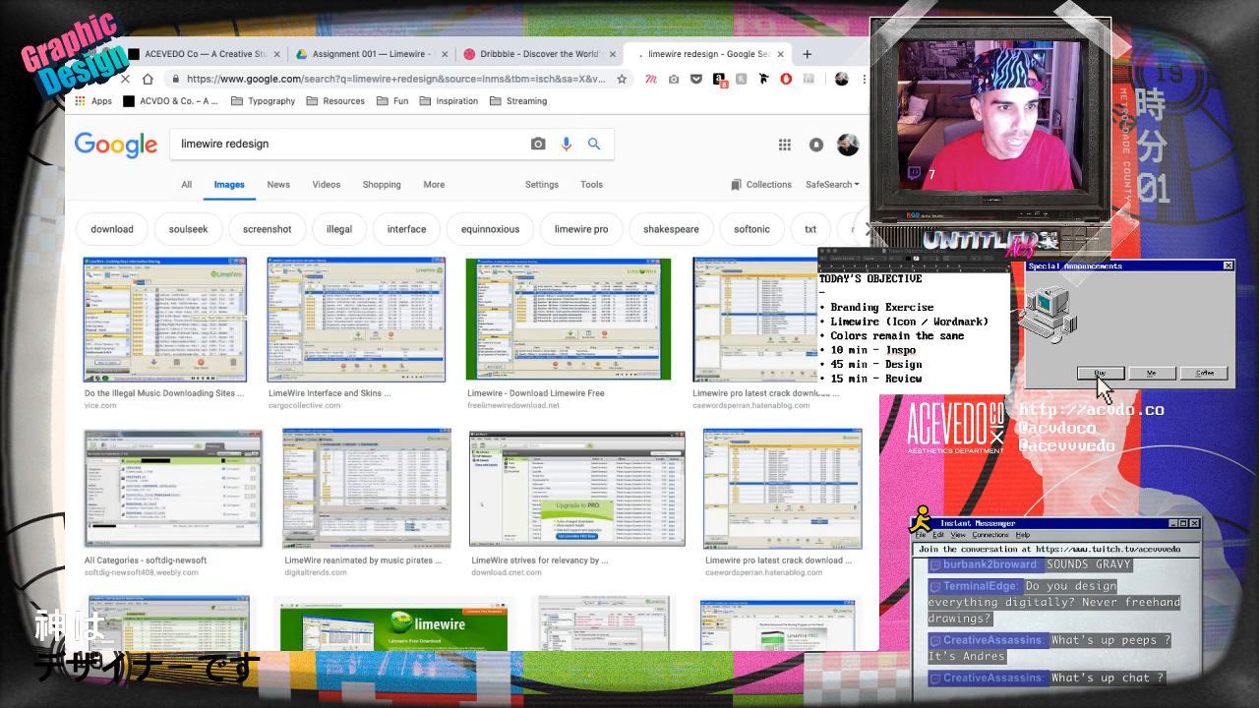
click(568, 319)
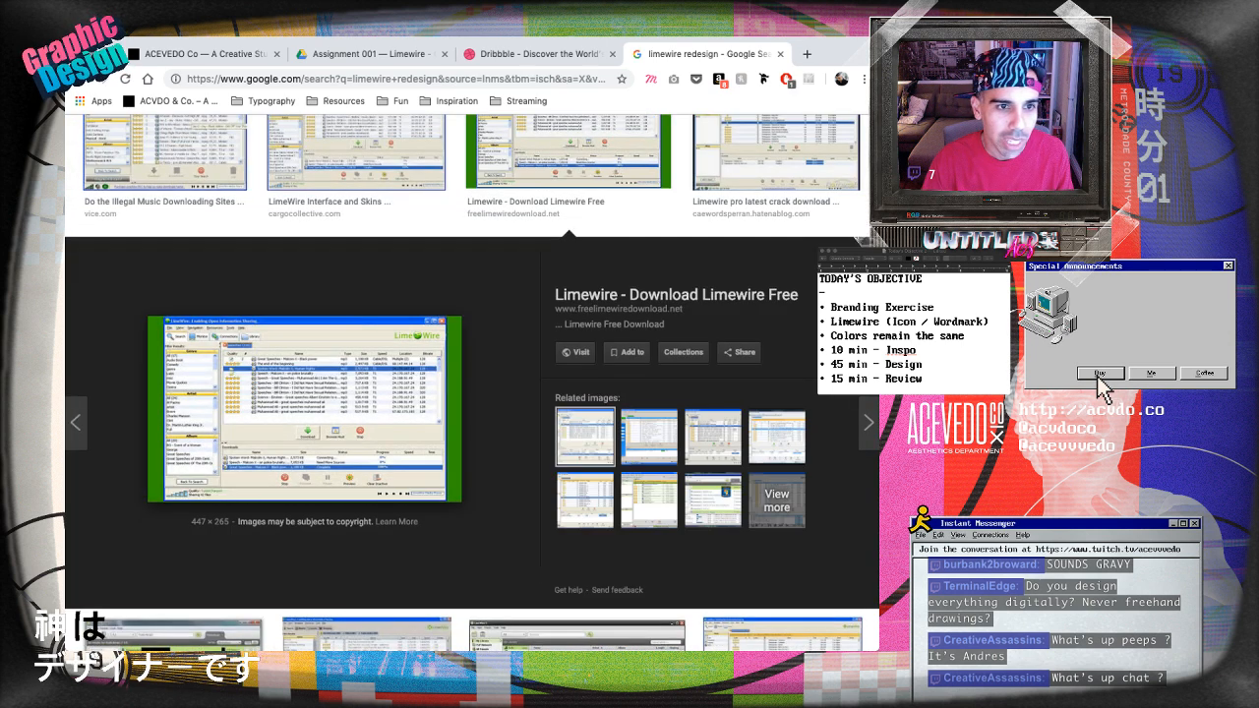
scroll(568, 320, down, 1)
scroll(467, 383, down, 8)
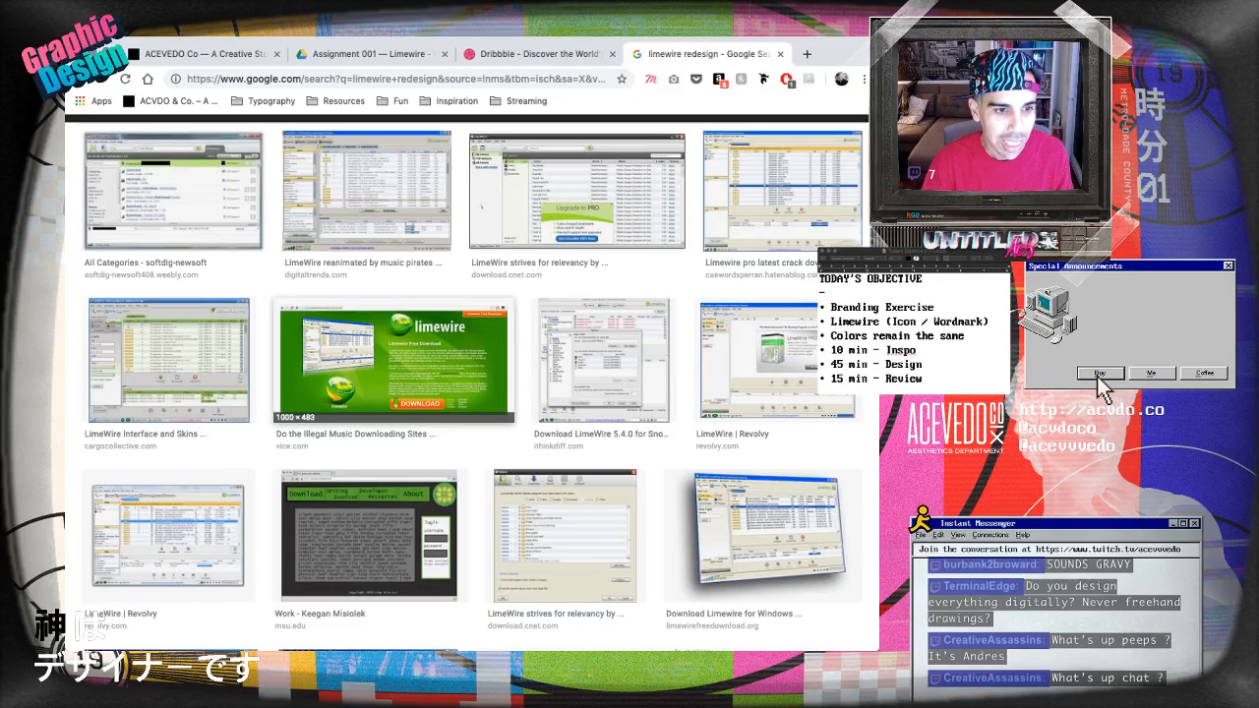
scroll(467, 384, up, 5)
scroll(467, 384, up, 5)
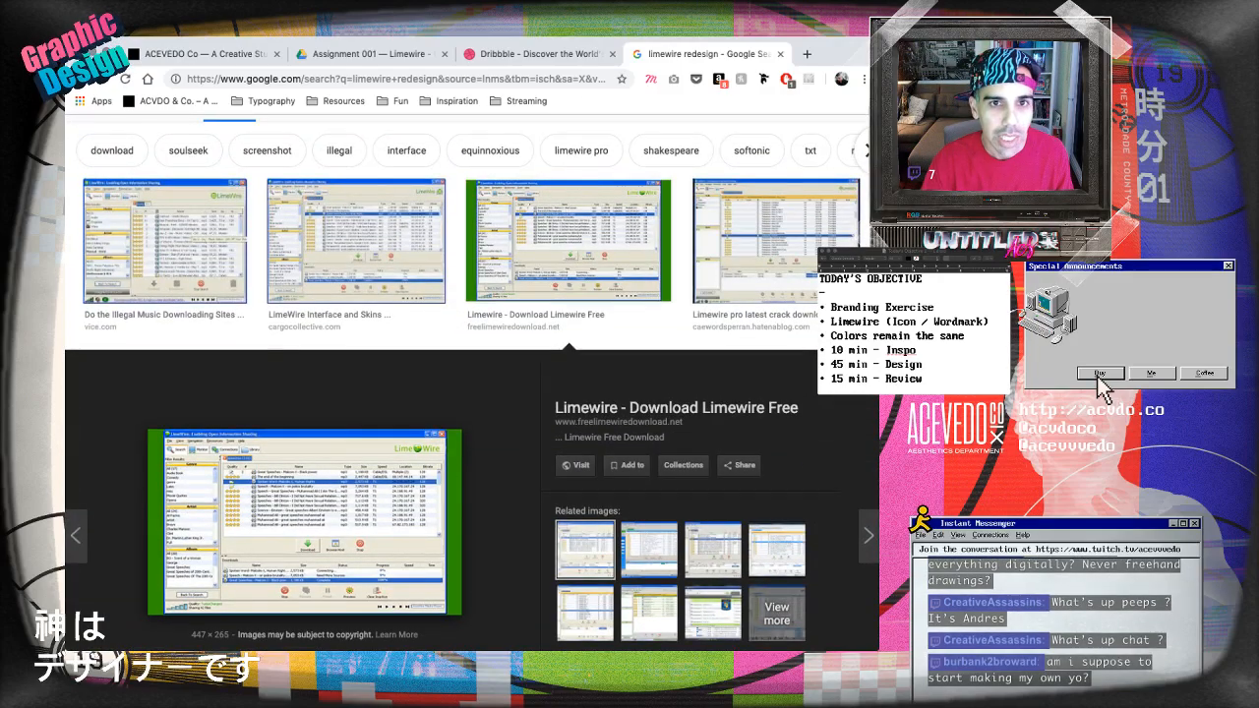
- Search Behance for 'limewire', then go back to the Dribbble tab's search field
key(super+l)
text(behance.net)
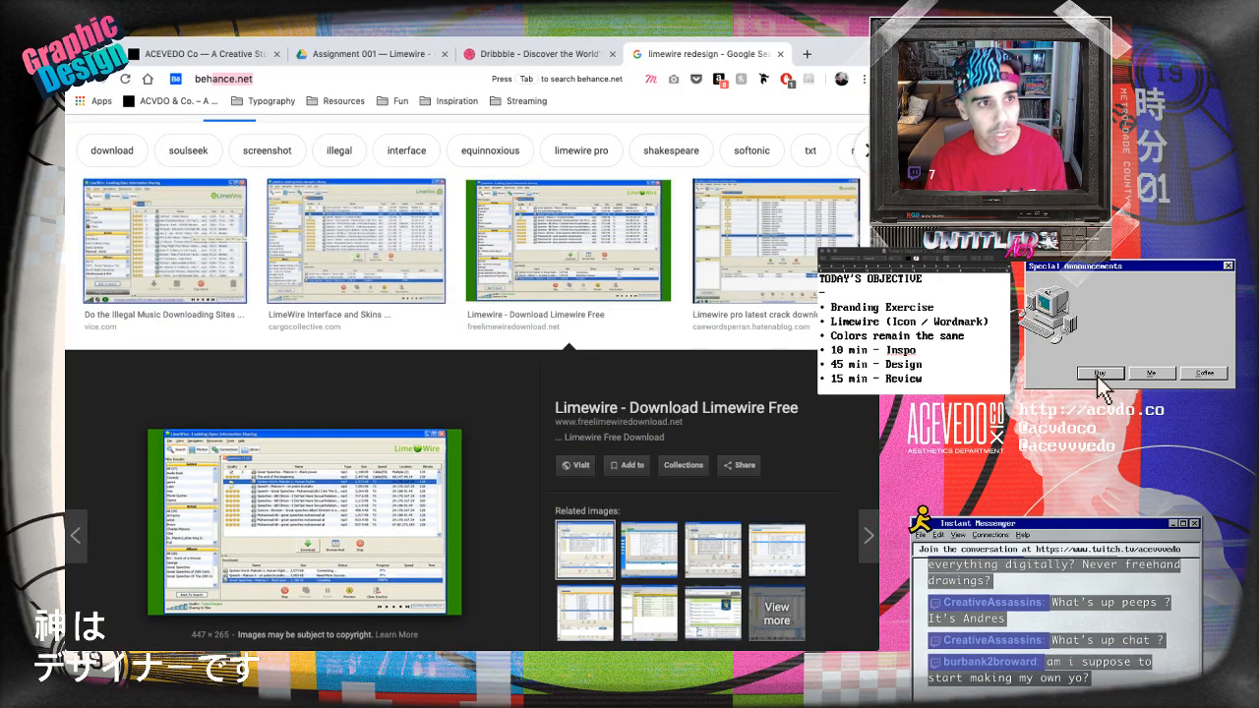
key(Return)
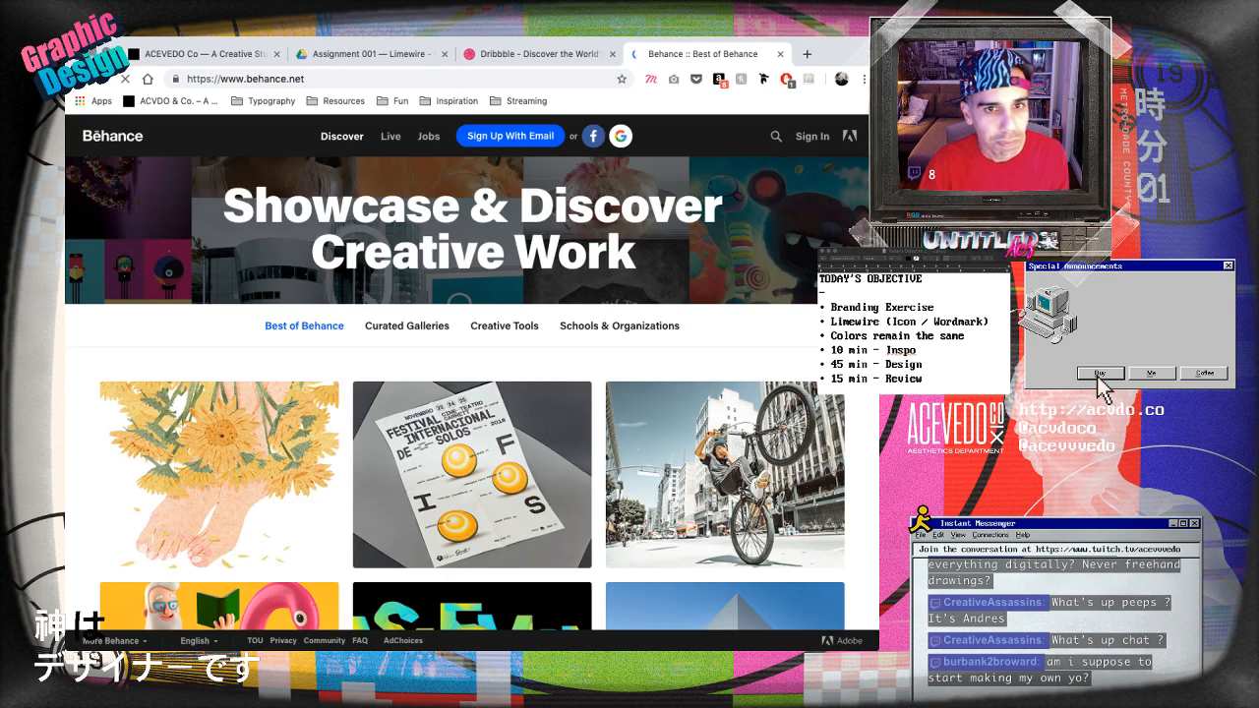
click(776, 136)
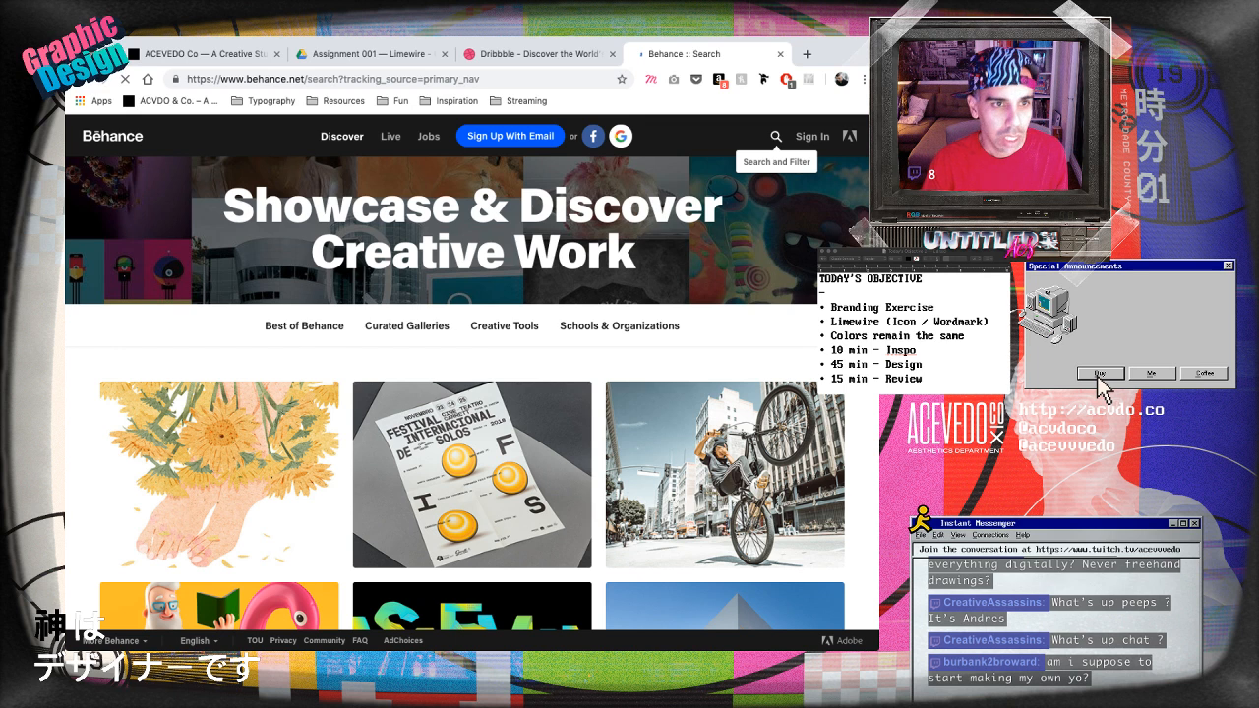
text(kun)
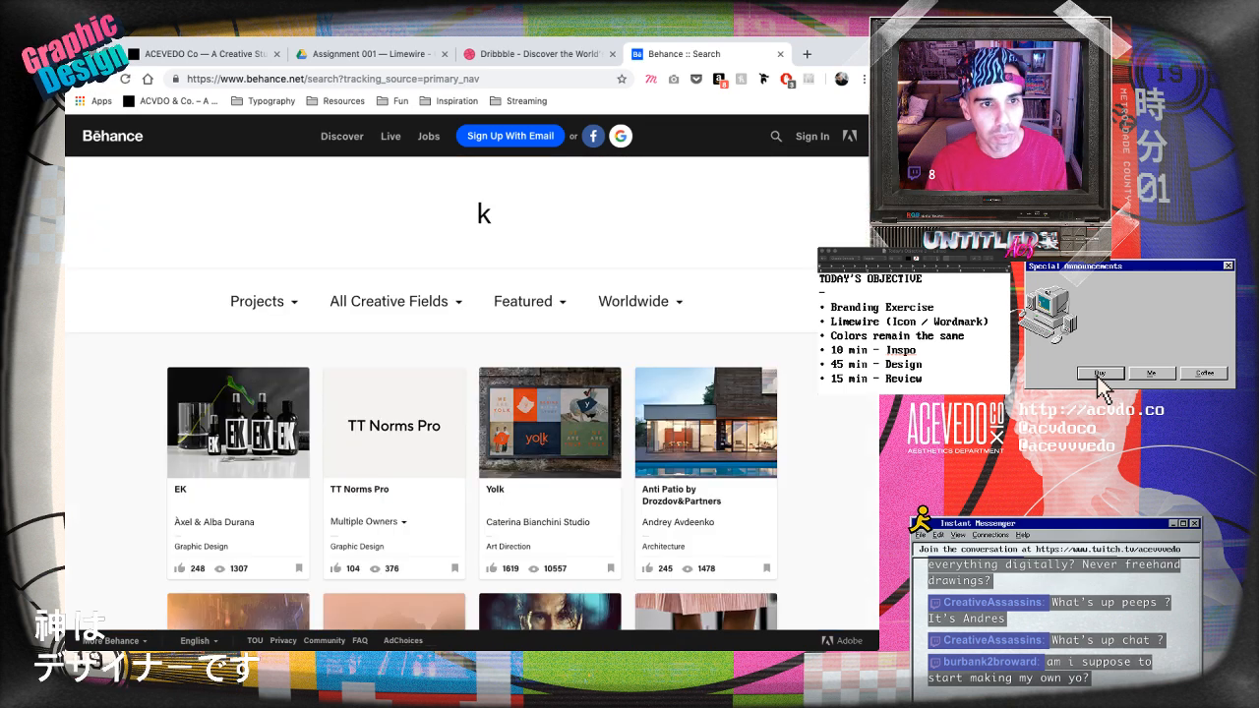
key(BackSpace)
text(limewire)
key(Return)
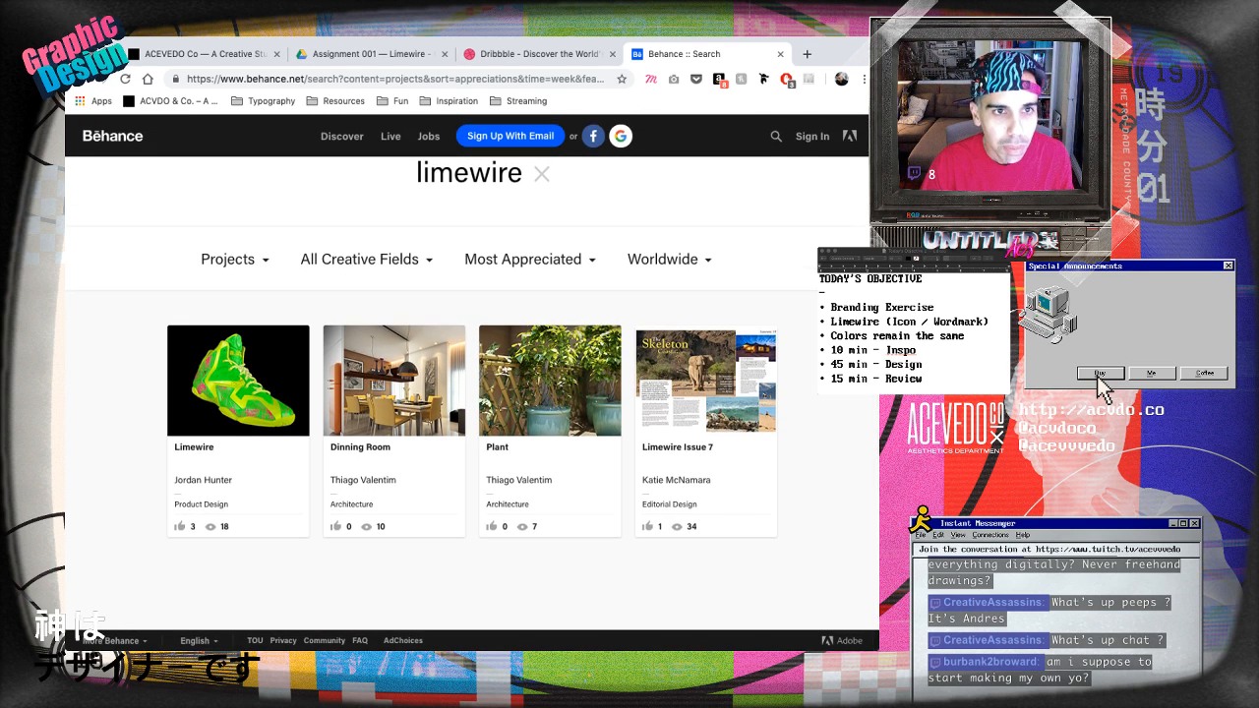
click(539, 54)
click(776, 135)
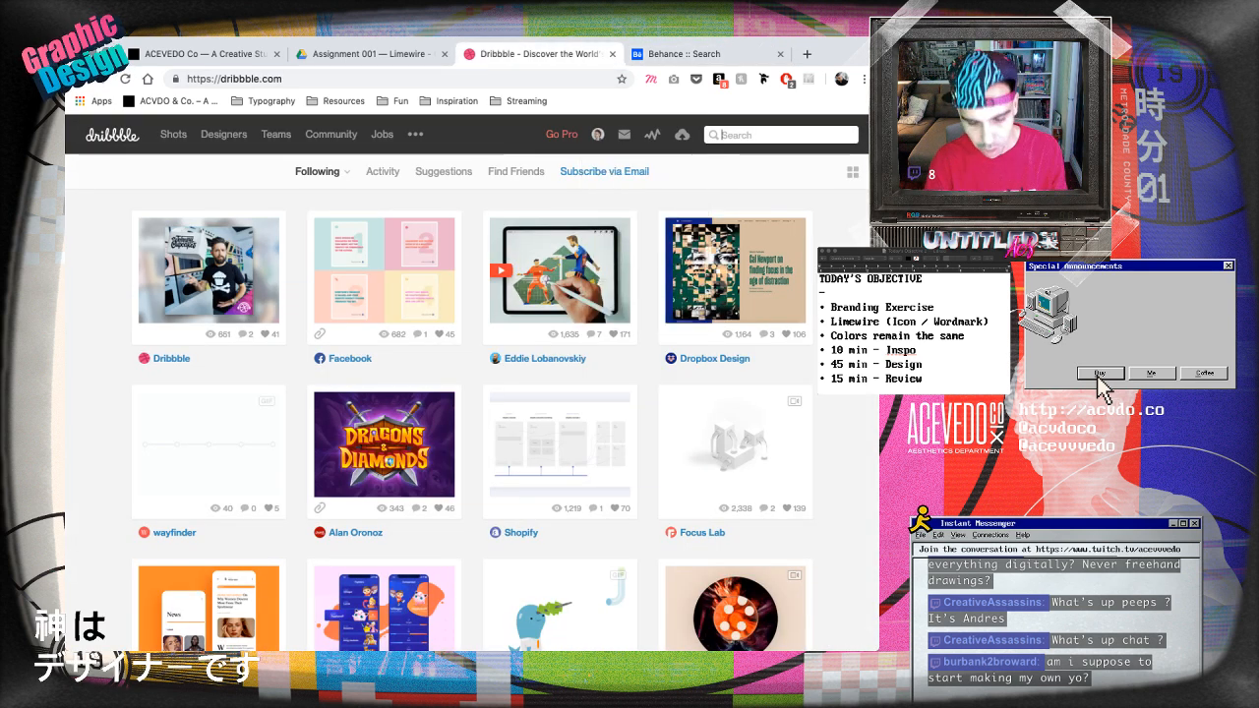
- Search Dribbble for 'limewire', then for 'lime' instead
text(limewire)
key(Return)
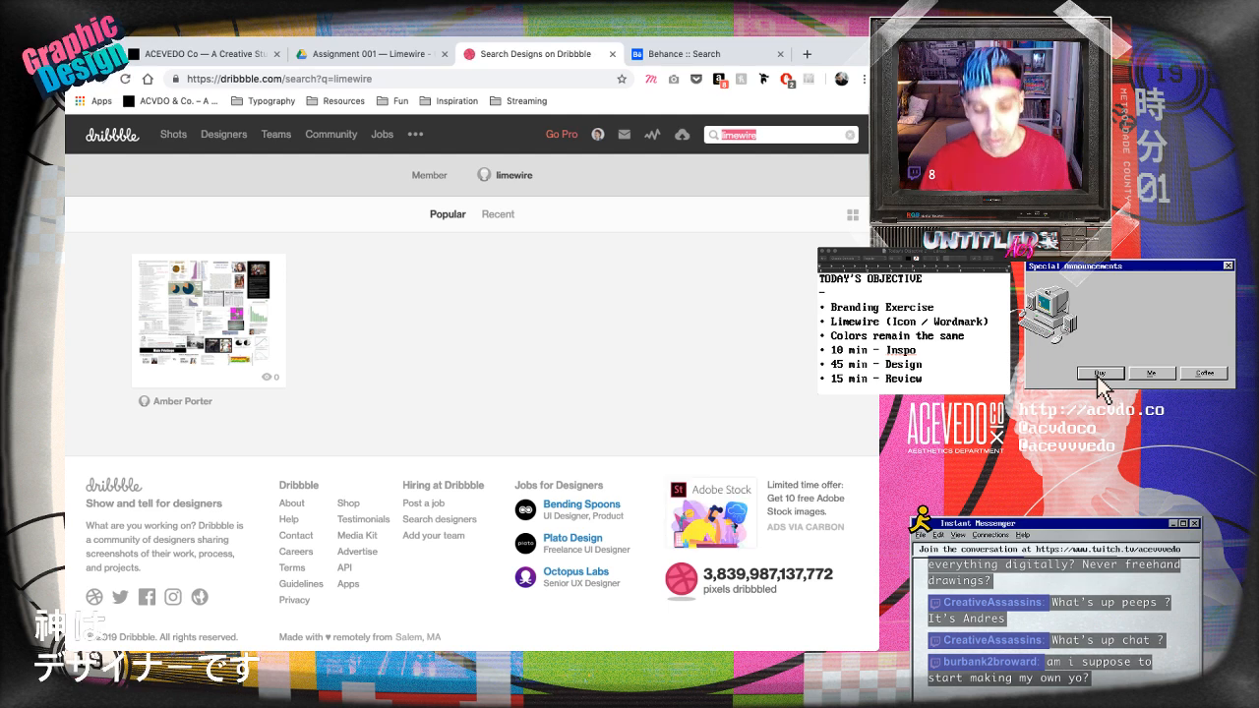
text(lime)
key(Return)
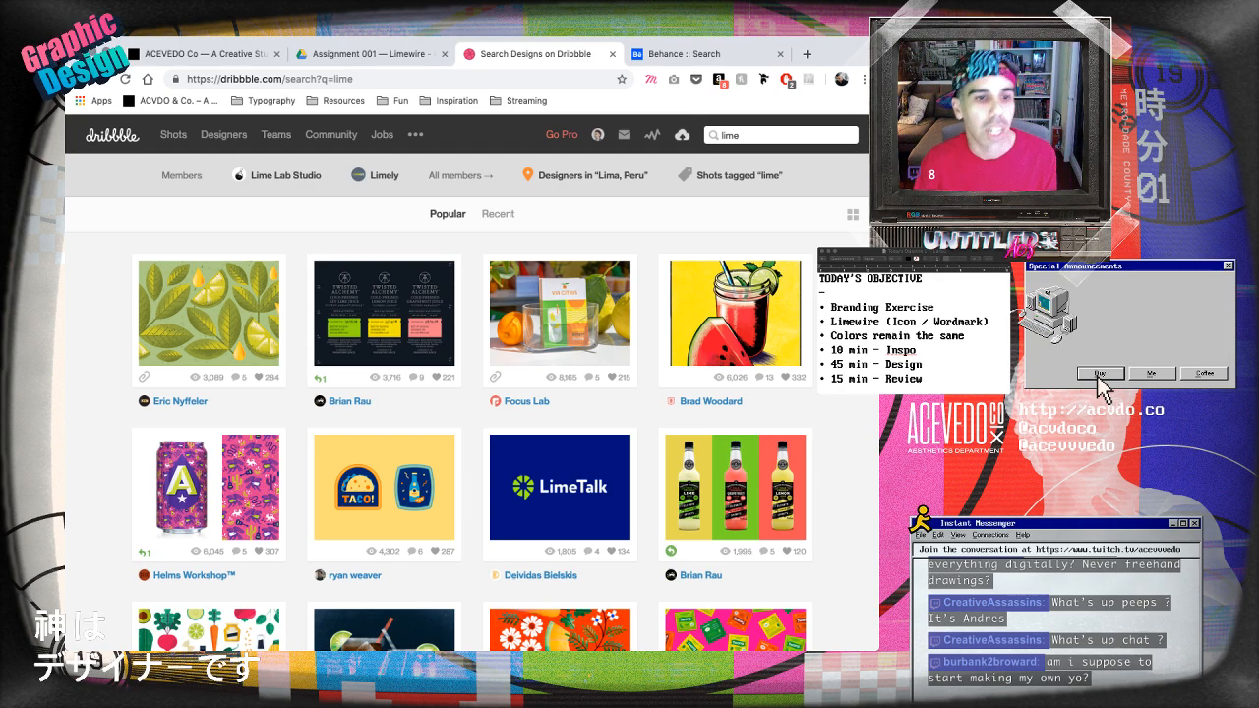
- Scroll through the lime results and open the A Bitter Pill To Swallow shot
scroll(383, 354, down, 5)
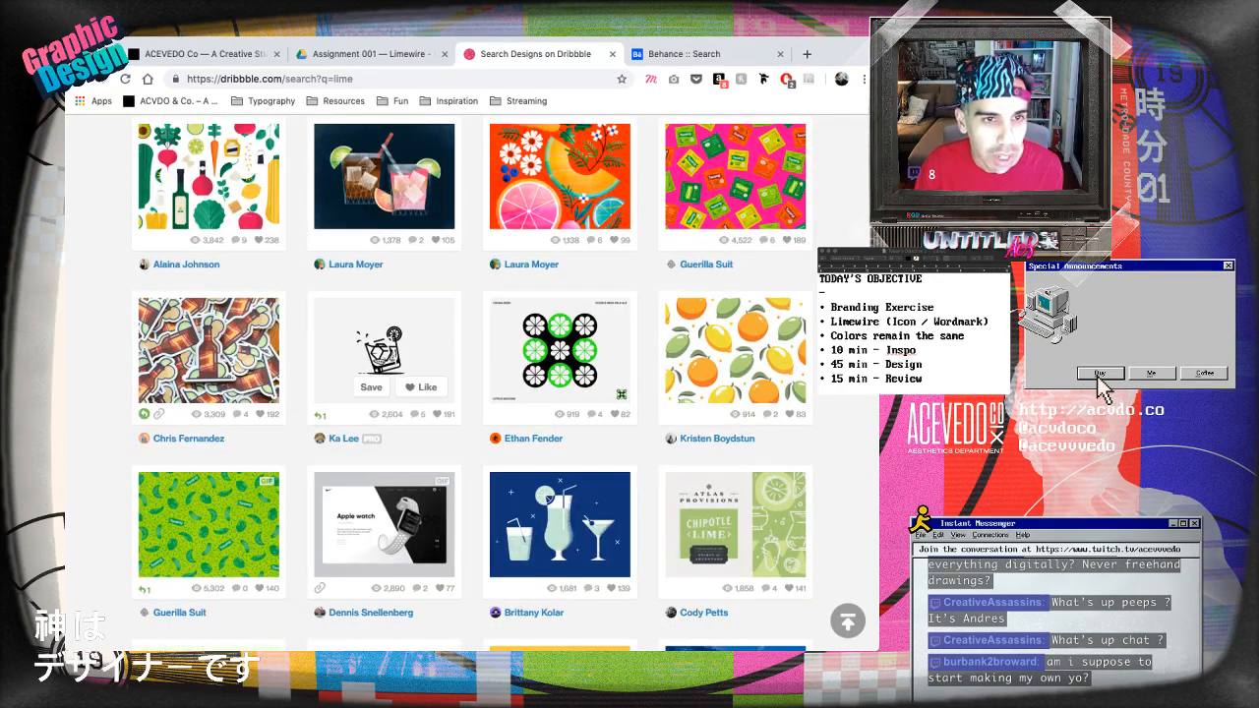
scroll(472, 383, down, 10)
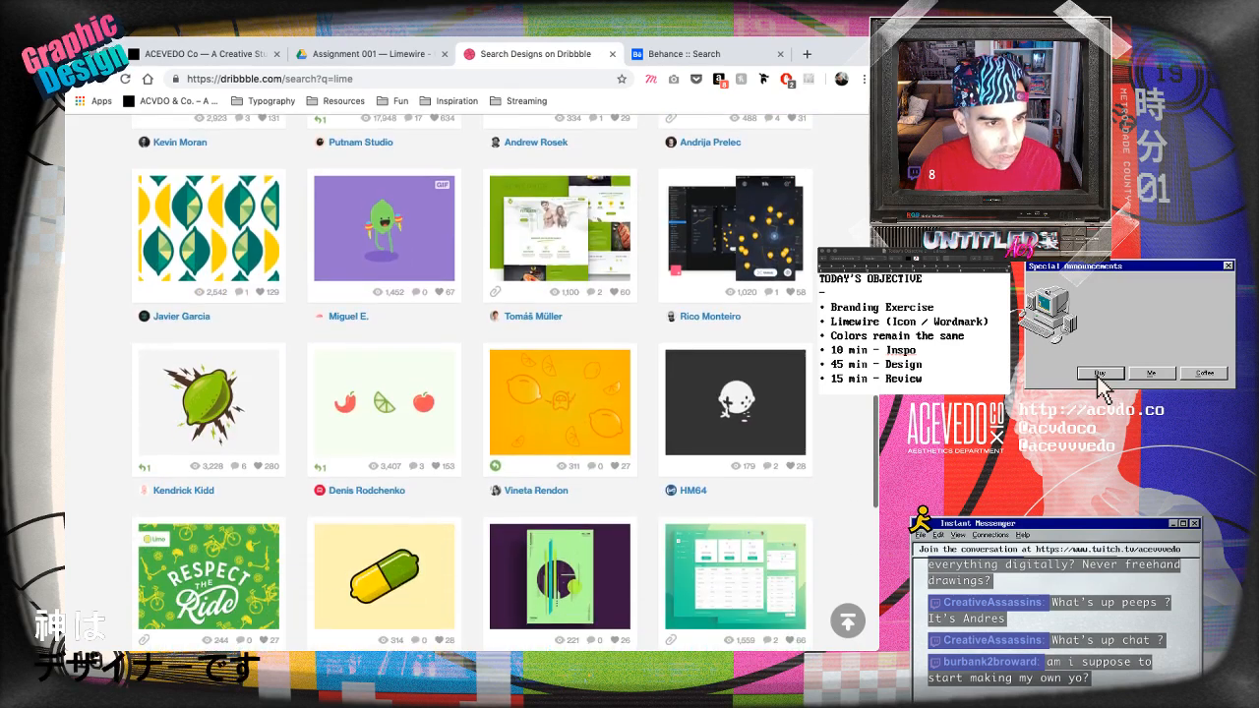
scroll(207, 226, down, 3)
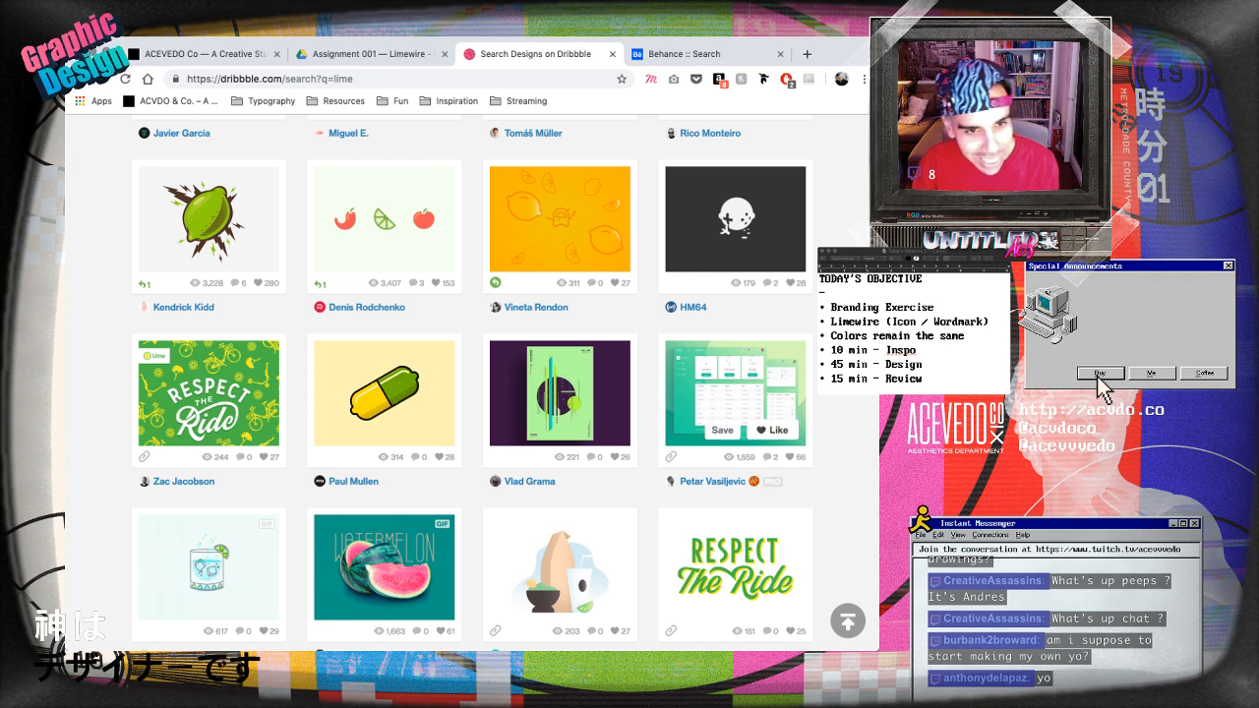
scroll(383, 423, down, 5)
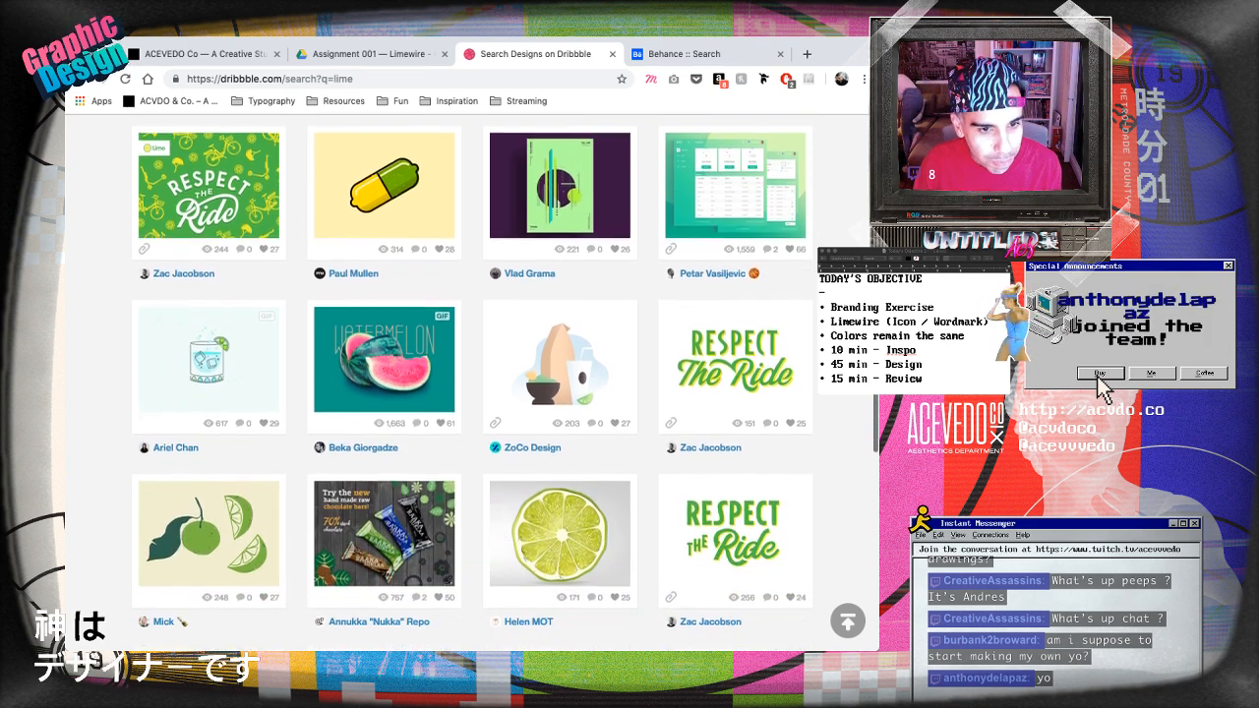
scroll(384, 422, down, 20)
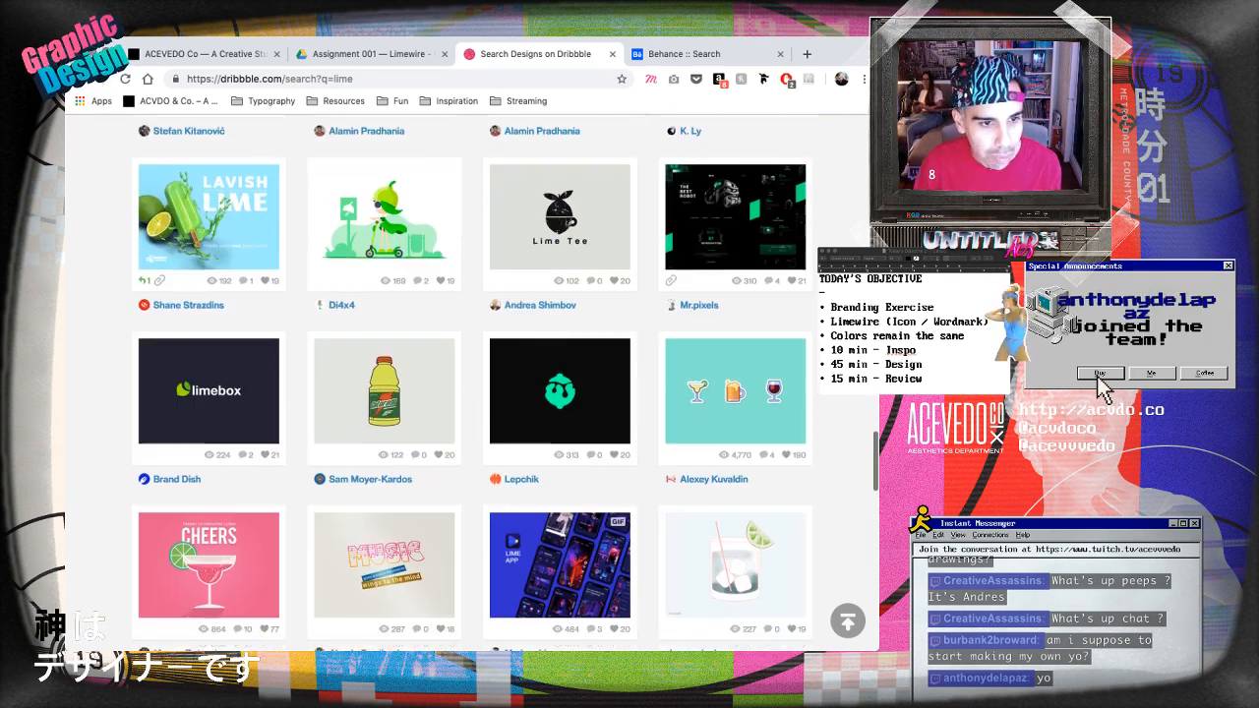
scroll(423, 384, down, 5)
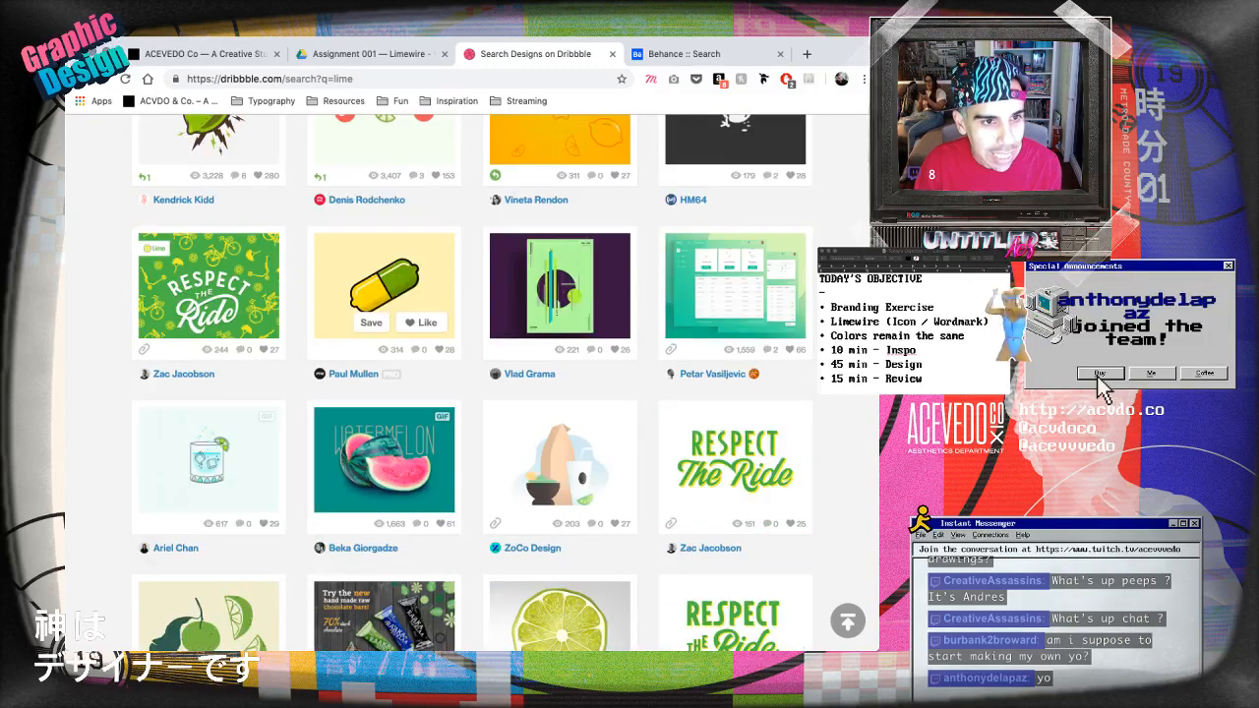
click(394, 295)
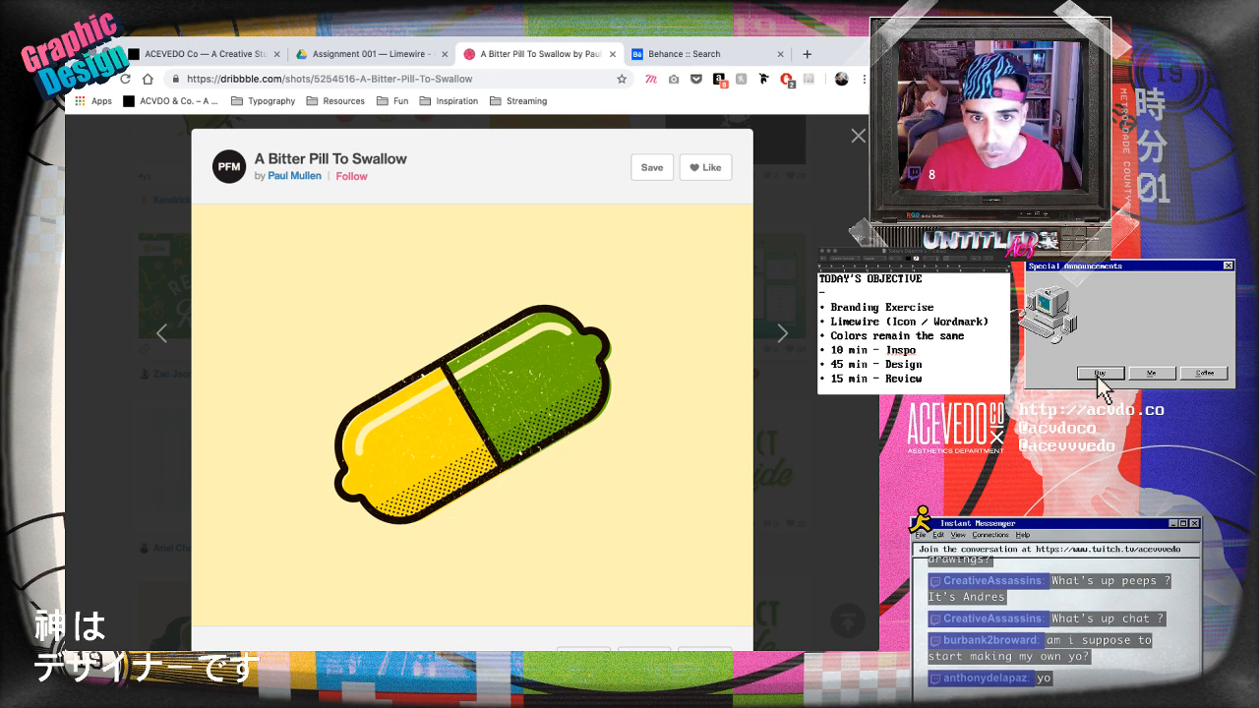
- Close the A Bitter Pill To Swallow overlay, scroll back up, and open Citrus Machine
key(Escape)
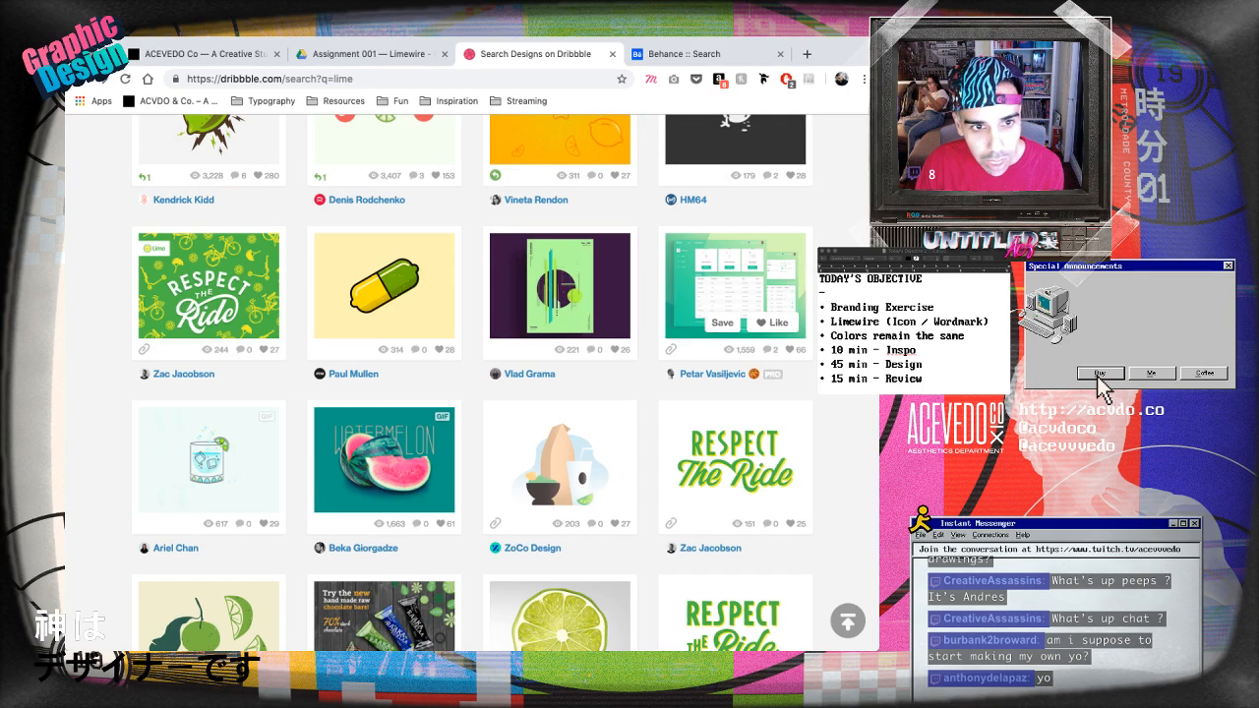
scroll(735, 285, up, 7)
scroll(735, 285, up, 6)
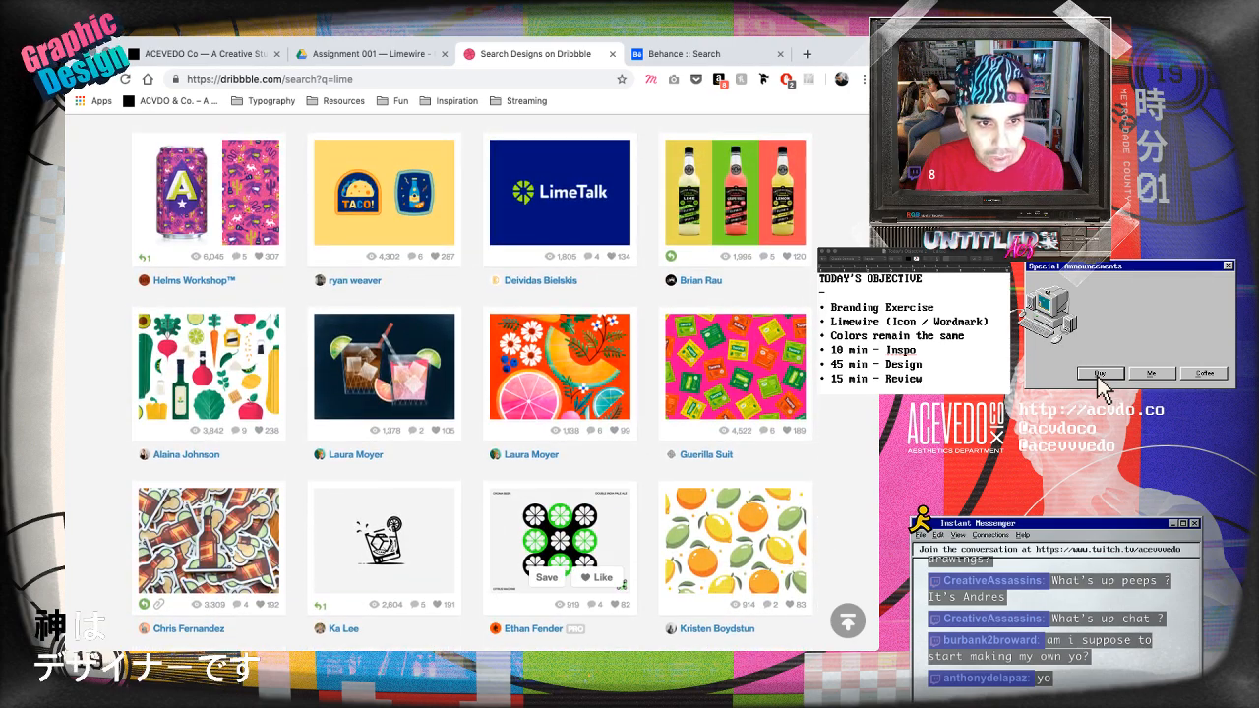
click(560, 536)
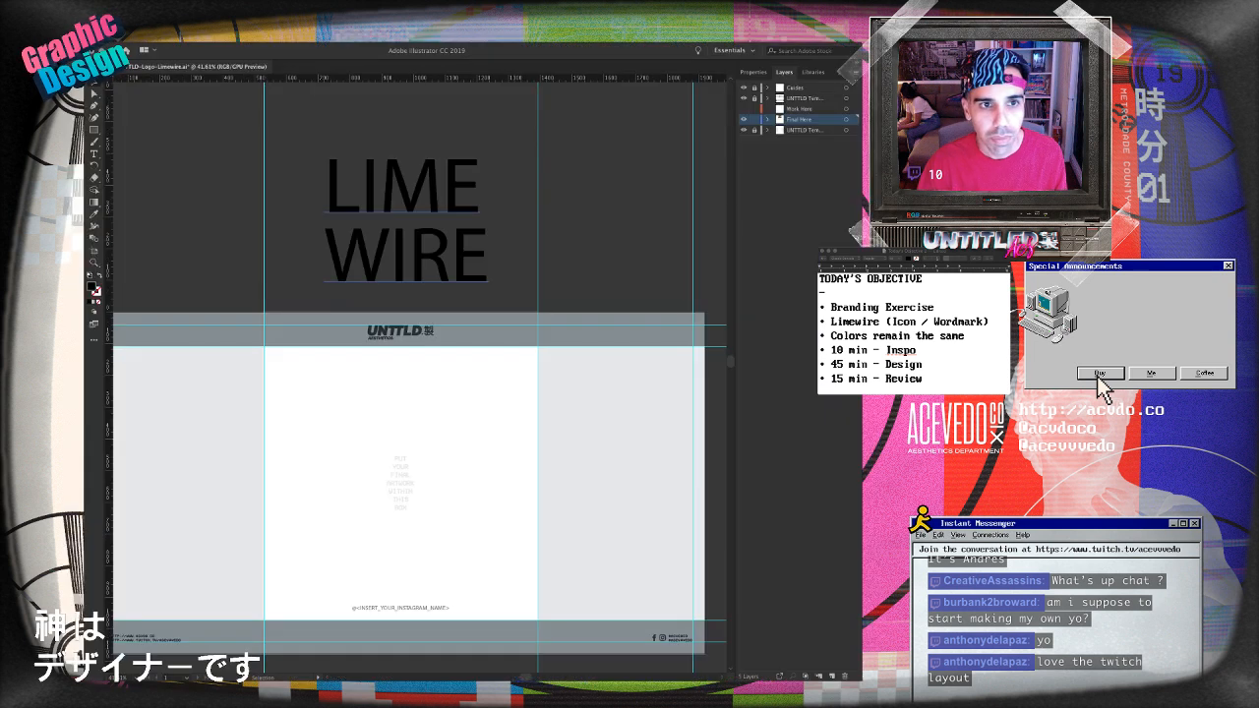
- Nudge the LIME WIRE text up and left and set it in Gotham Bold
drag(403, 211, 394, 186)
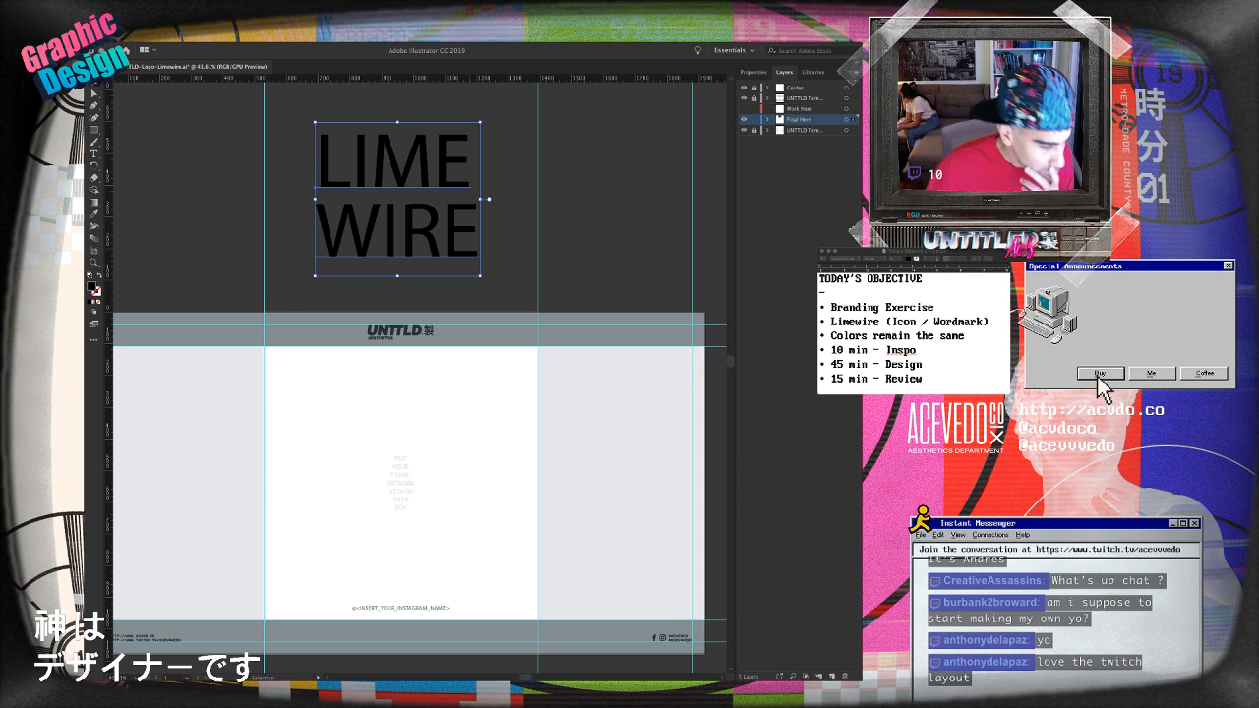
click(753, 72)
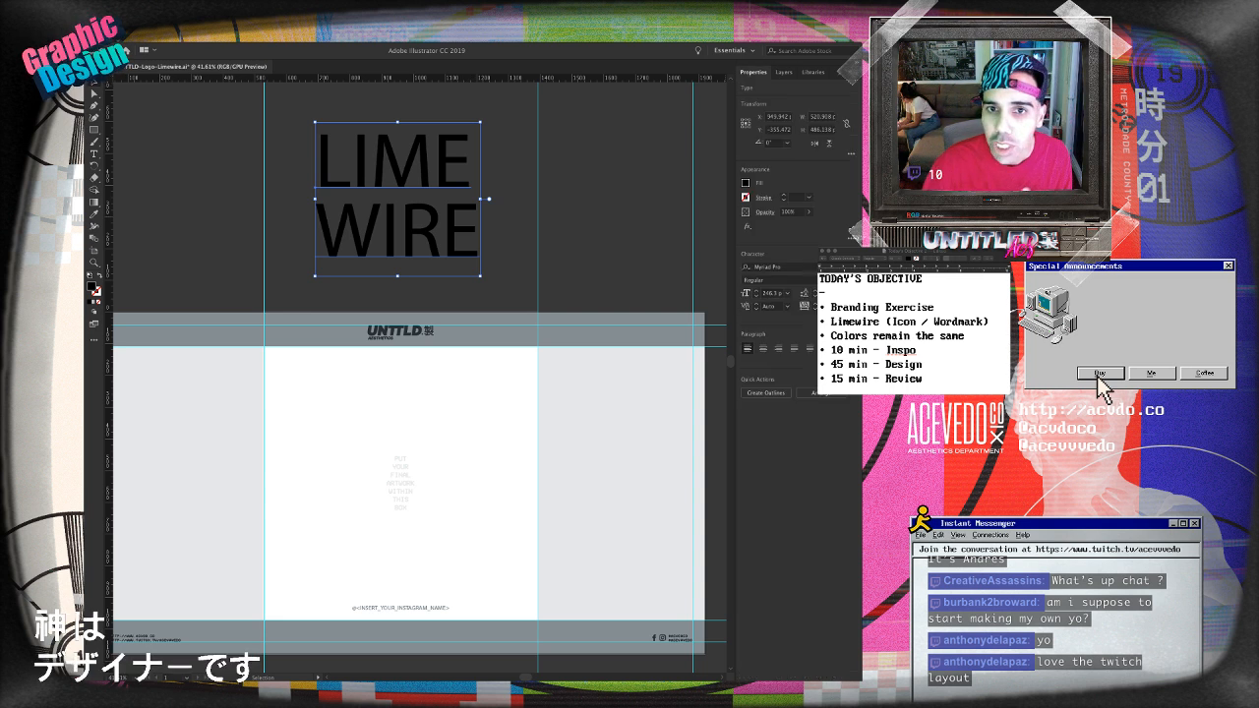
click(771, 267)
text(gotham)
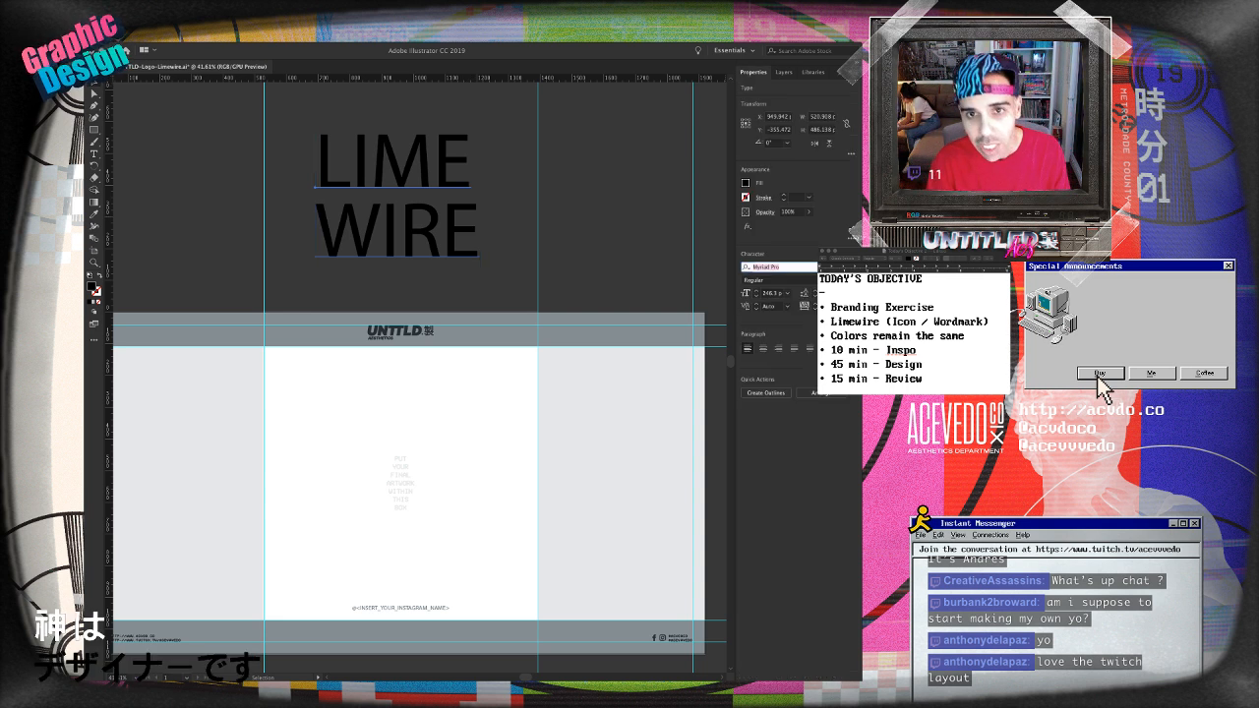
key(Down)
key(Down)
key(Down)
key(Down)
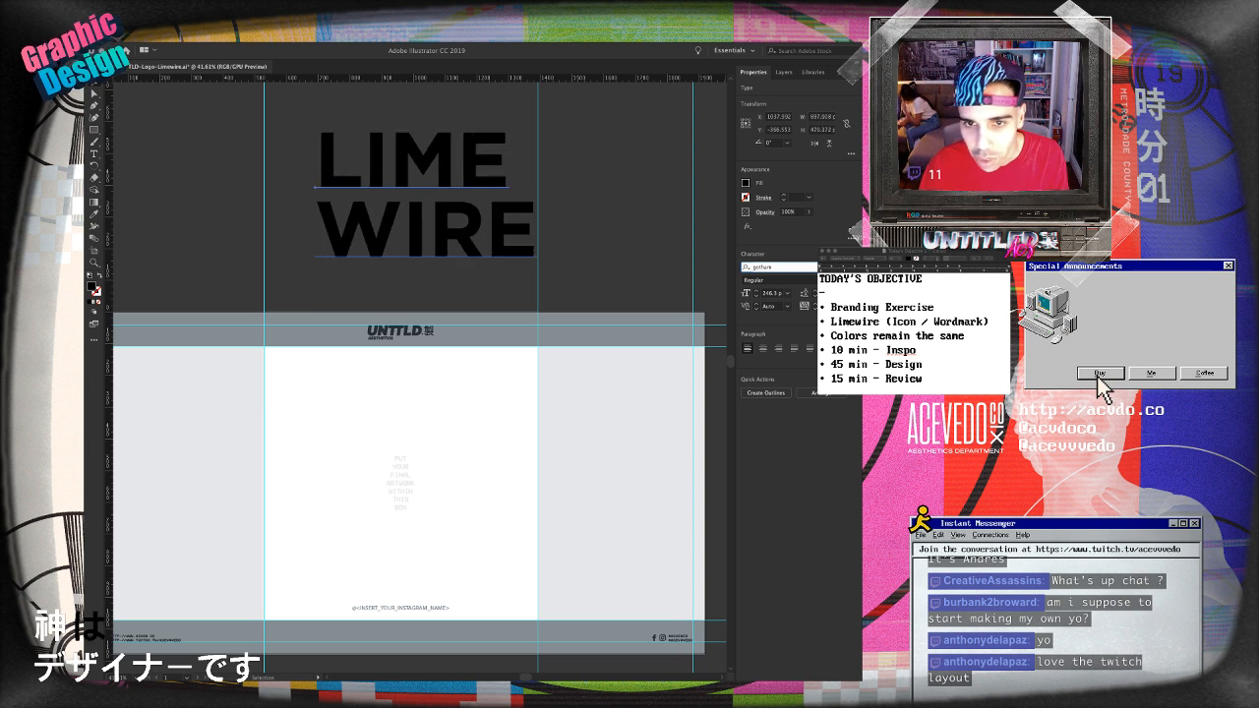
key(Return)
click(629, 221)
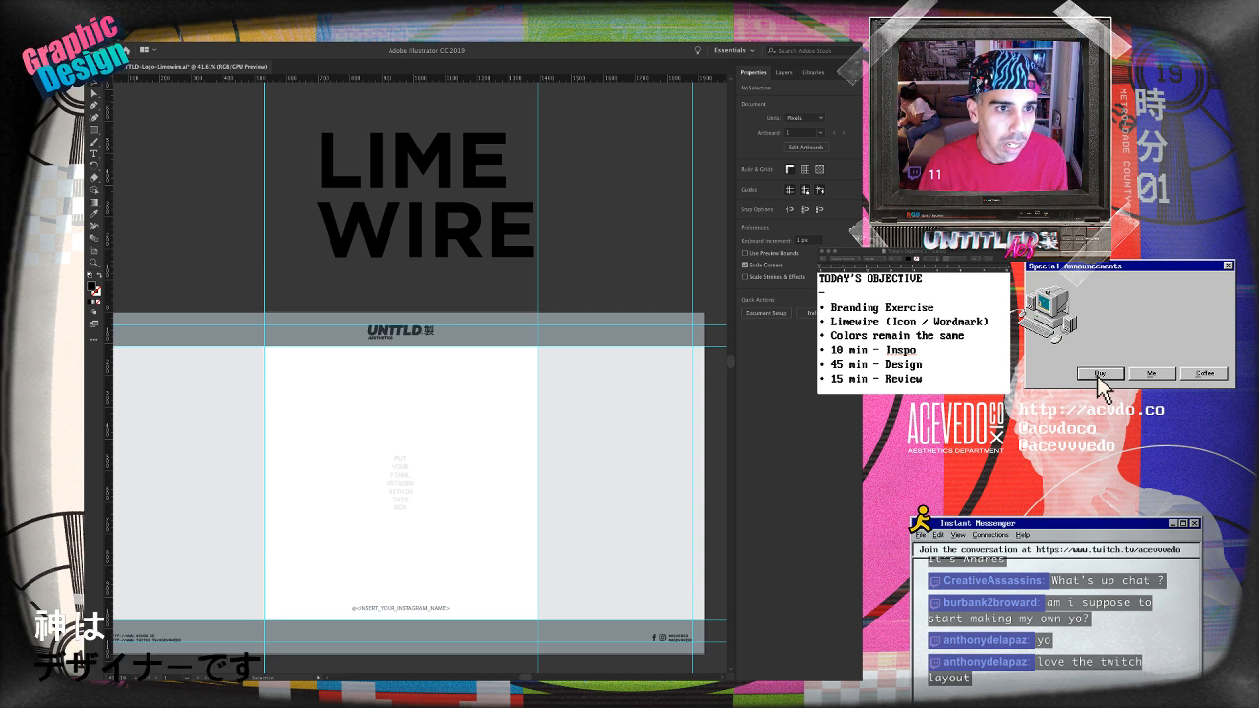
- Move LIME WIRE onto the Work Here layer and hide the Final Here layer
key(super+shift+h)
click(423, 169)
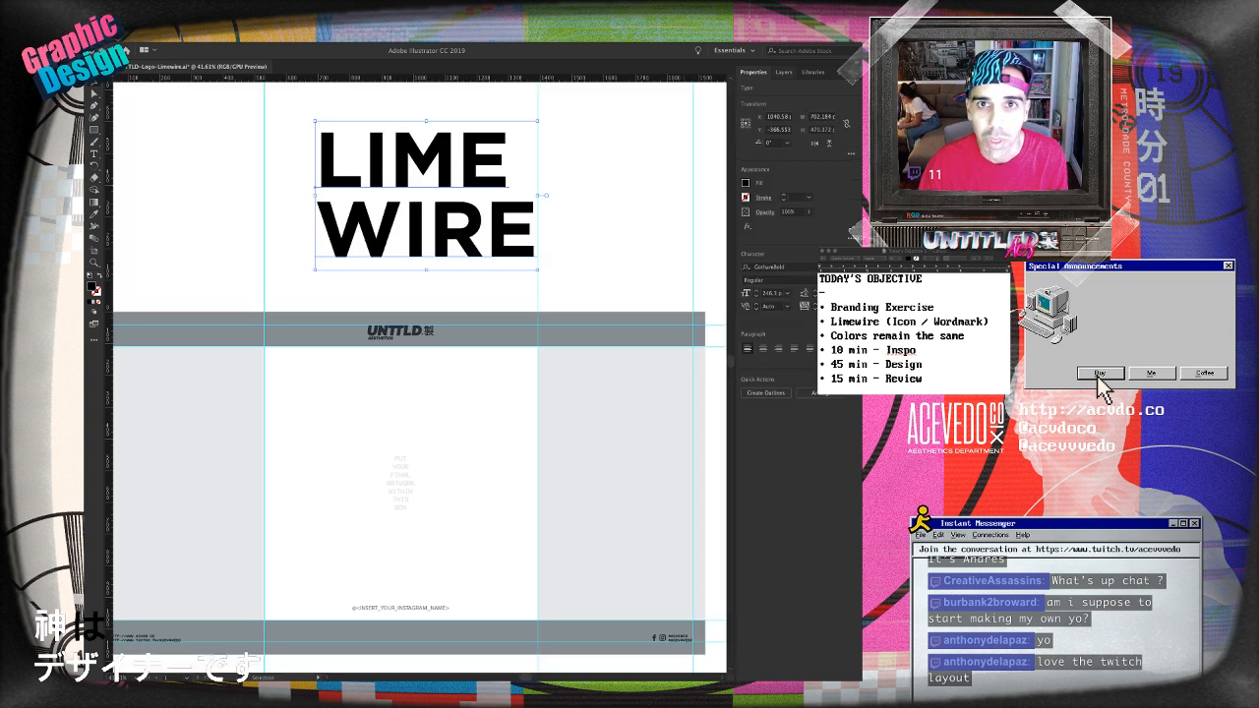
click(784, 71)
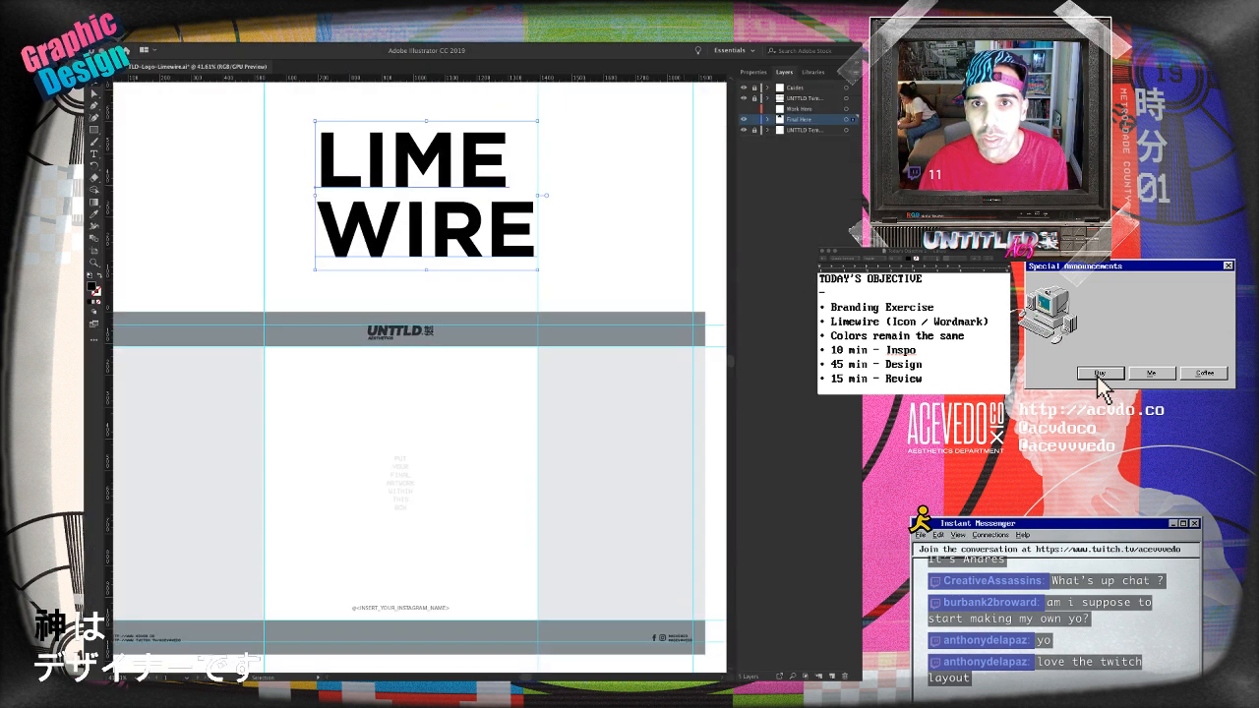
drag(853, 119, 854, 109)
click(743, 119)
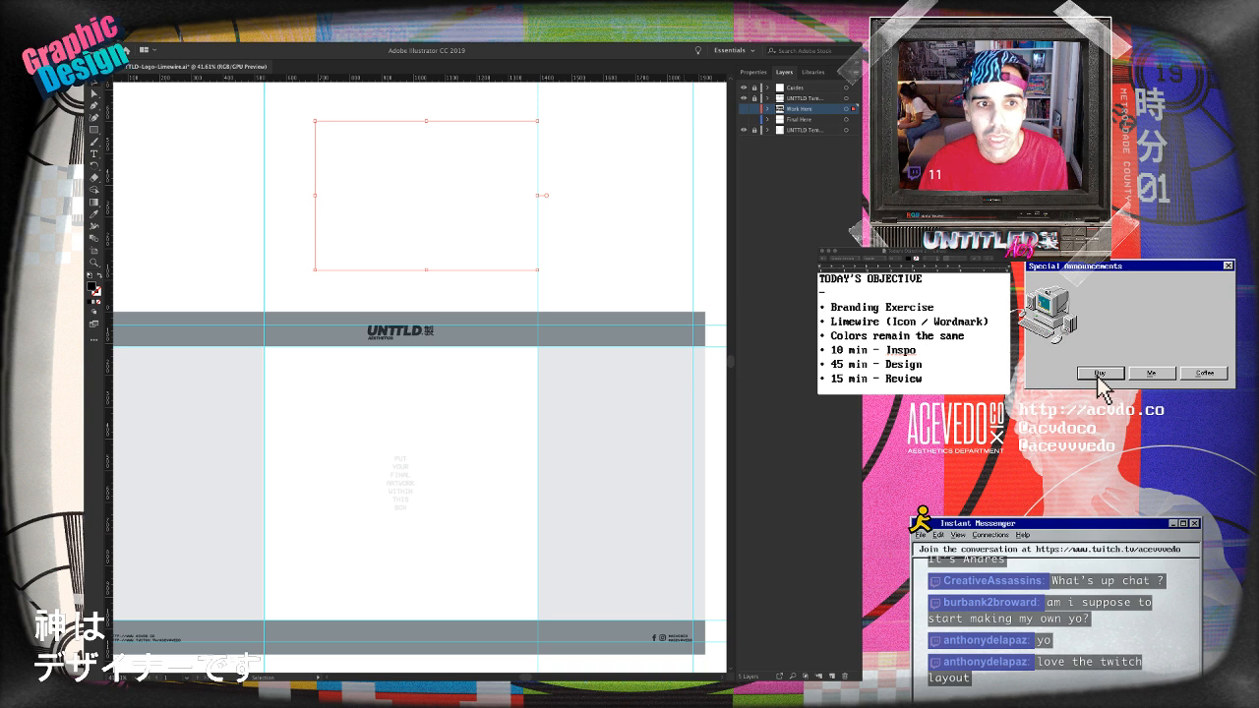
- Show the Work Here layer, centre the wordmark, and check the Citrus Machine reference in Chrome
click(744, 109)
drag(432, 226, 389, 326)
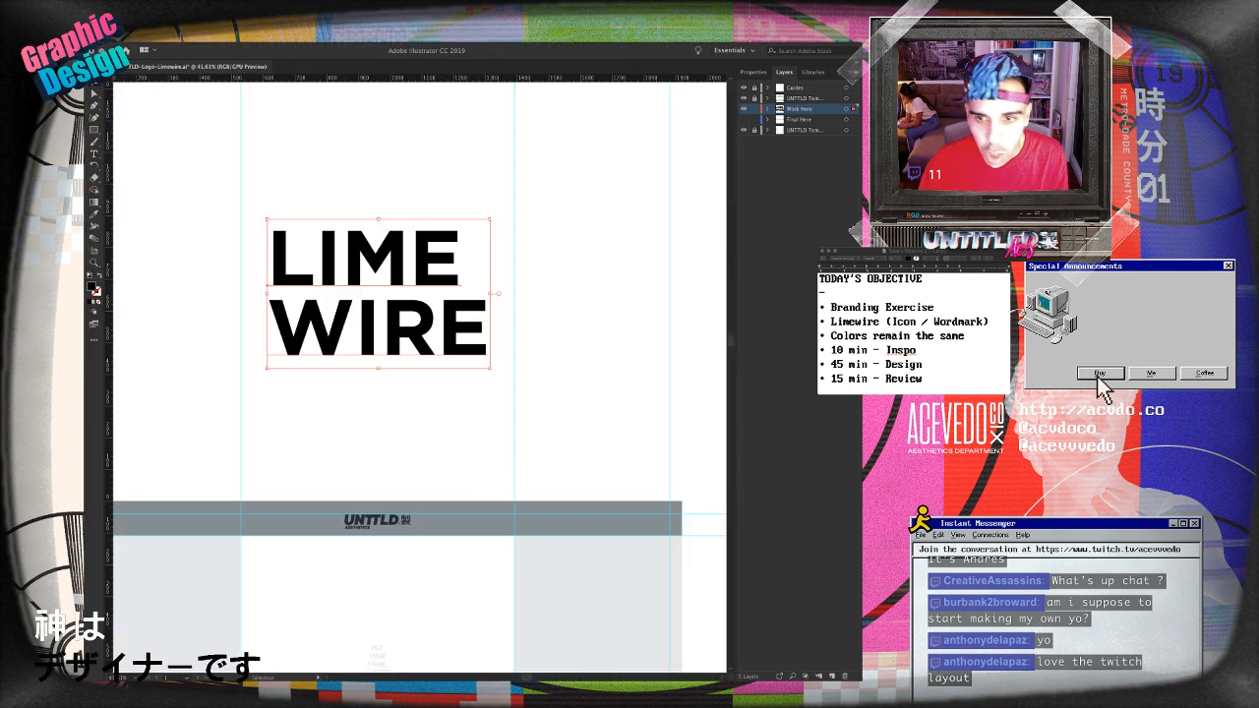
key(super+Tab)
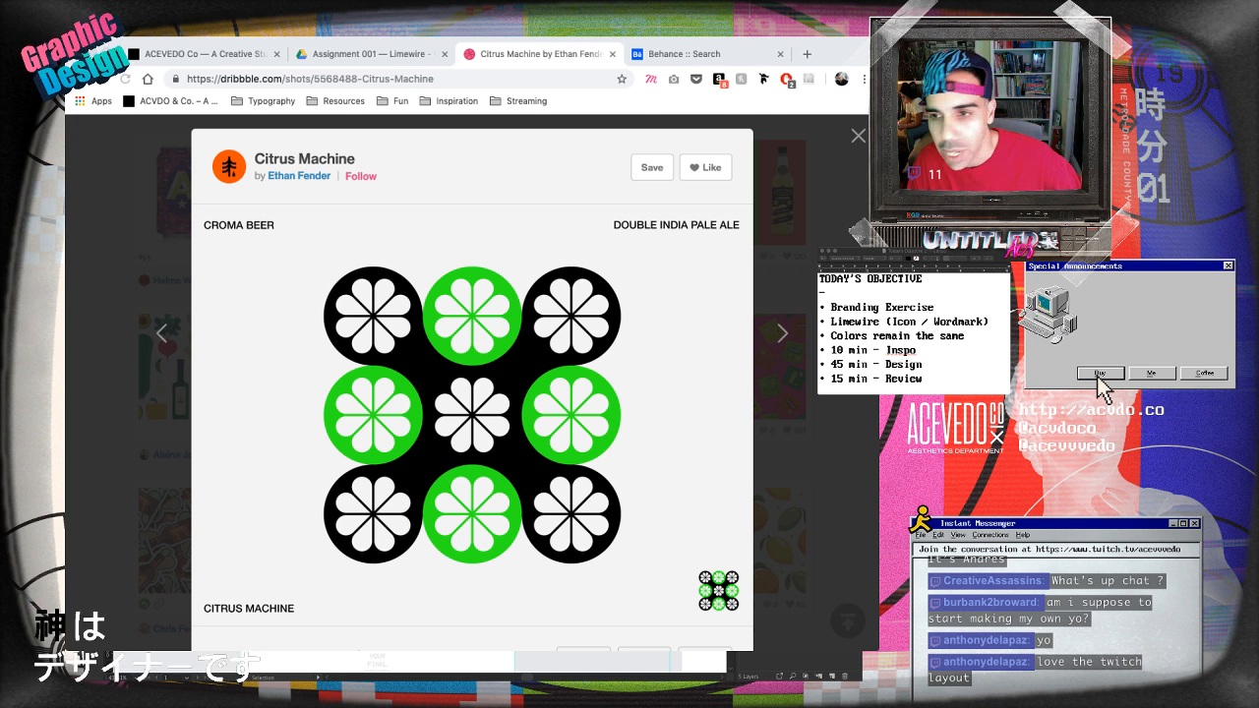
key(super+Tab)
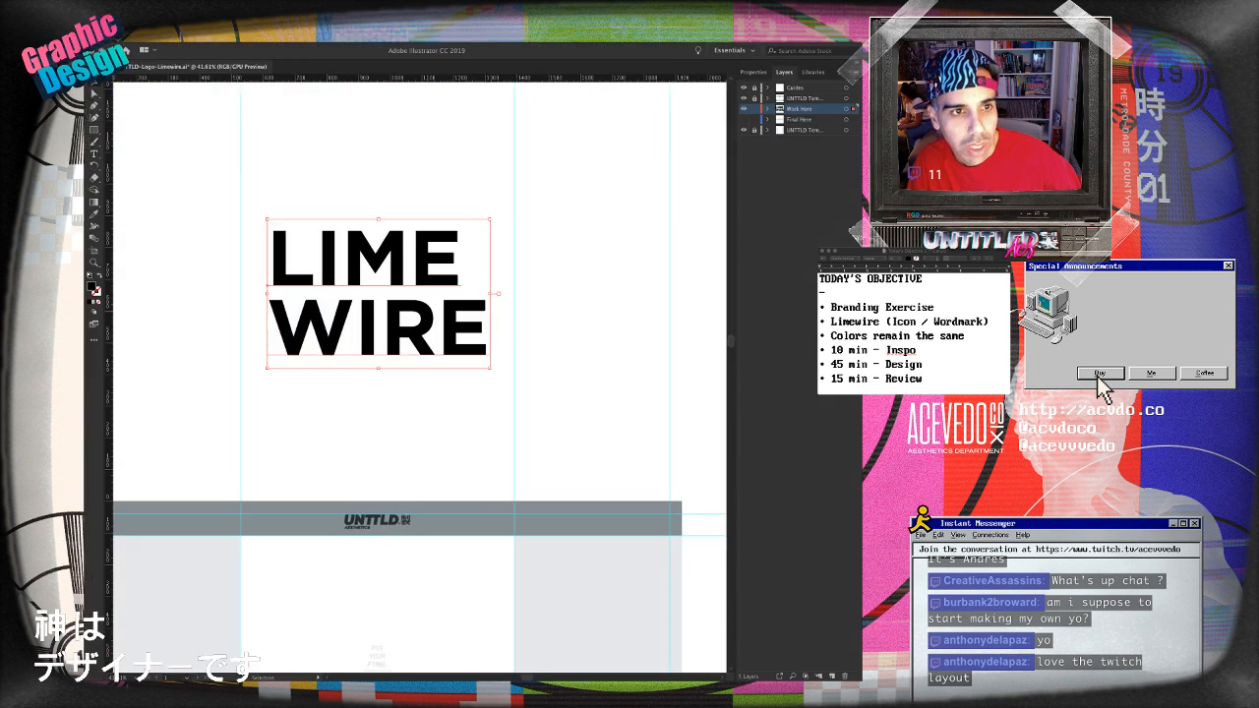
- Indent WIRE with spaces under LIME and Alt-drag a duplicate of the wordmark straight below
drag(379, 285, 385, 260)
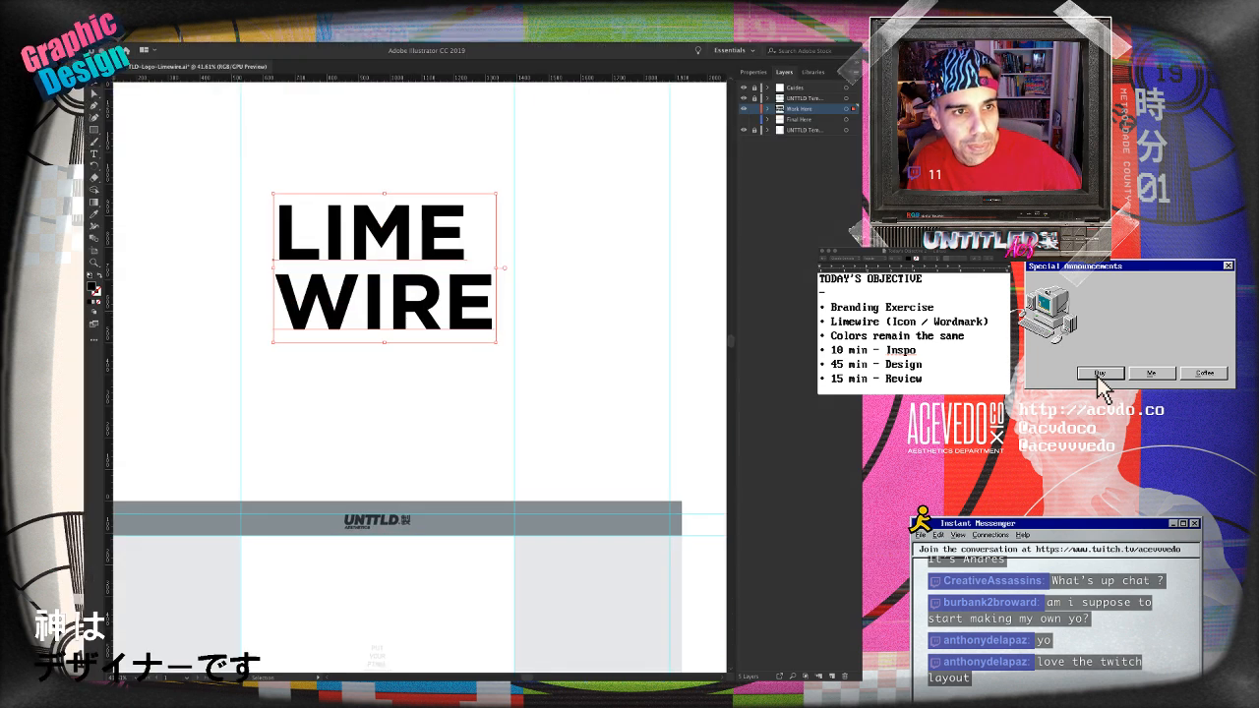
double_click(385, 259)
click(276, 304)
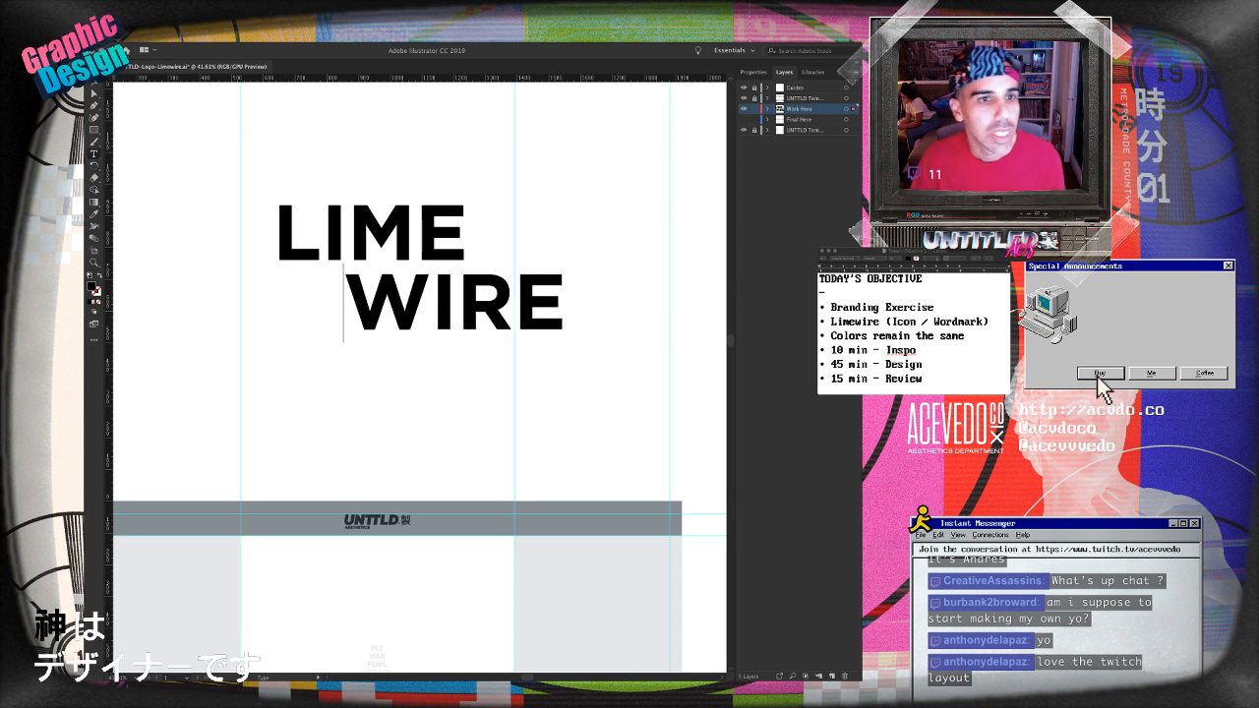
key(Escape)
drag(435, 228, 453, 271)
drag(458, 469, 457, 469)
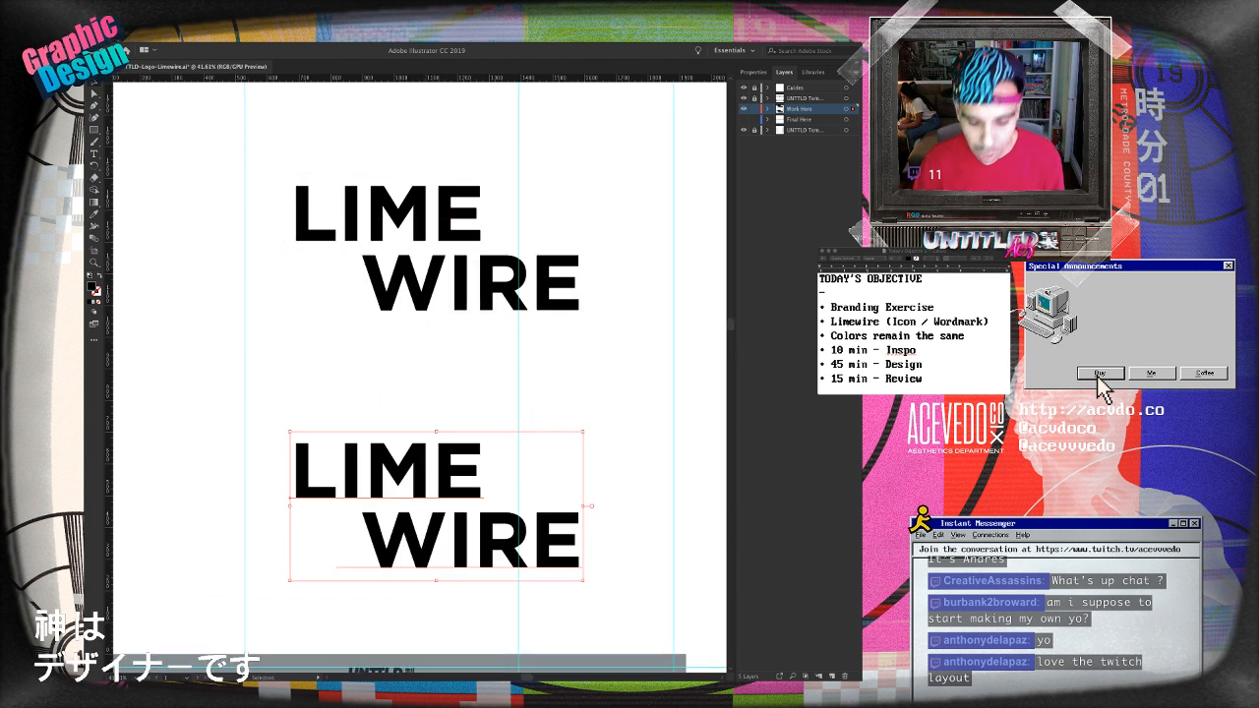
- Outline the lower LIME WIRE copy, delete its M, and rebuild the M from copied W and E shapes
key(ctrl+shift+o)
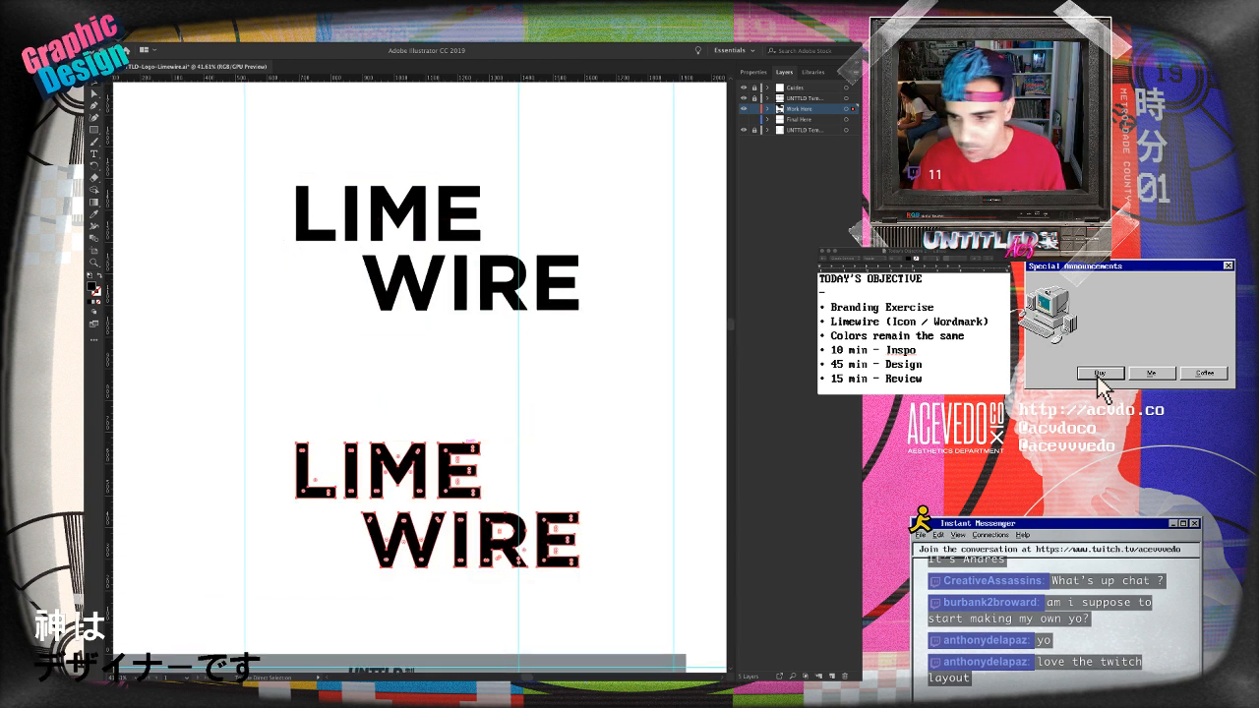
key(ctrl+shift+a)
drag(462, 462, 562, 462)
key(Delete)
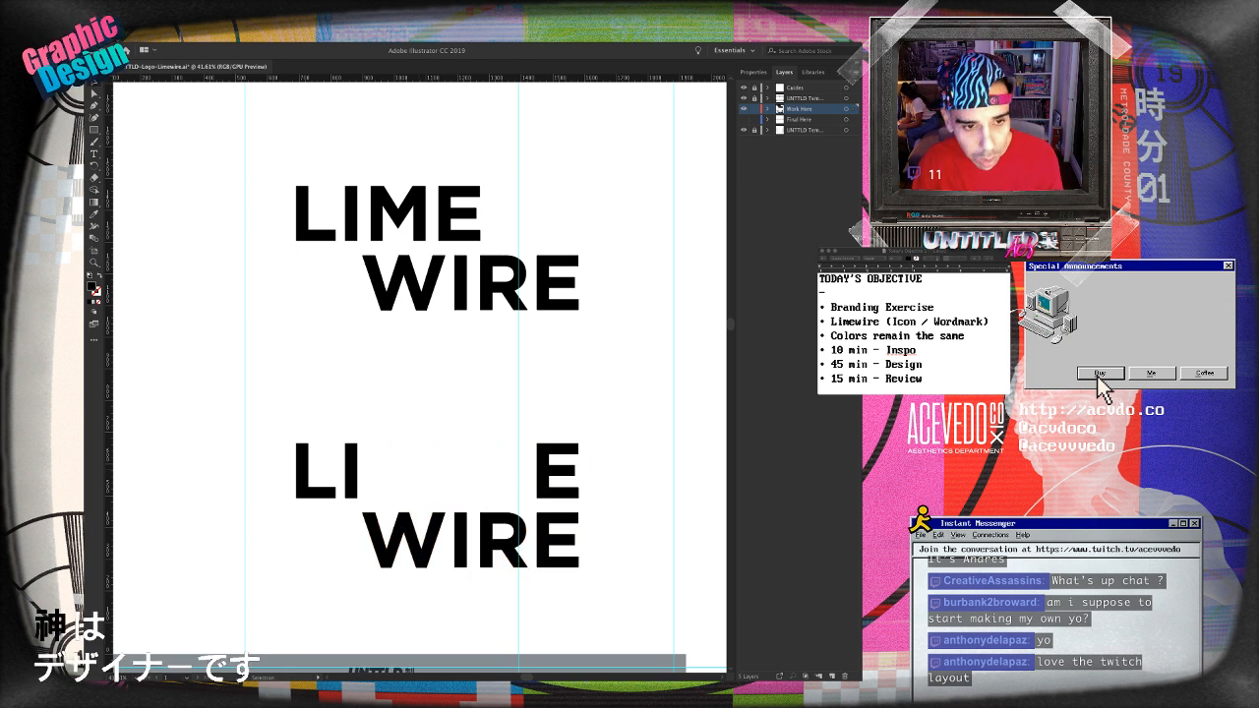
drag(413, 542, 421, 471)
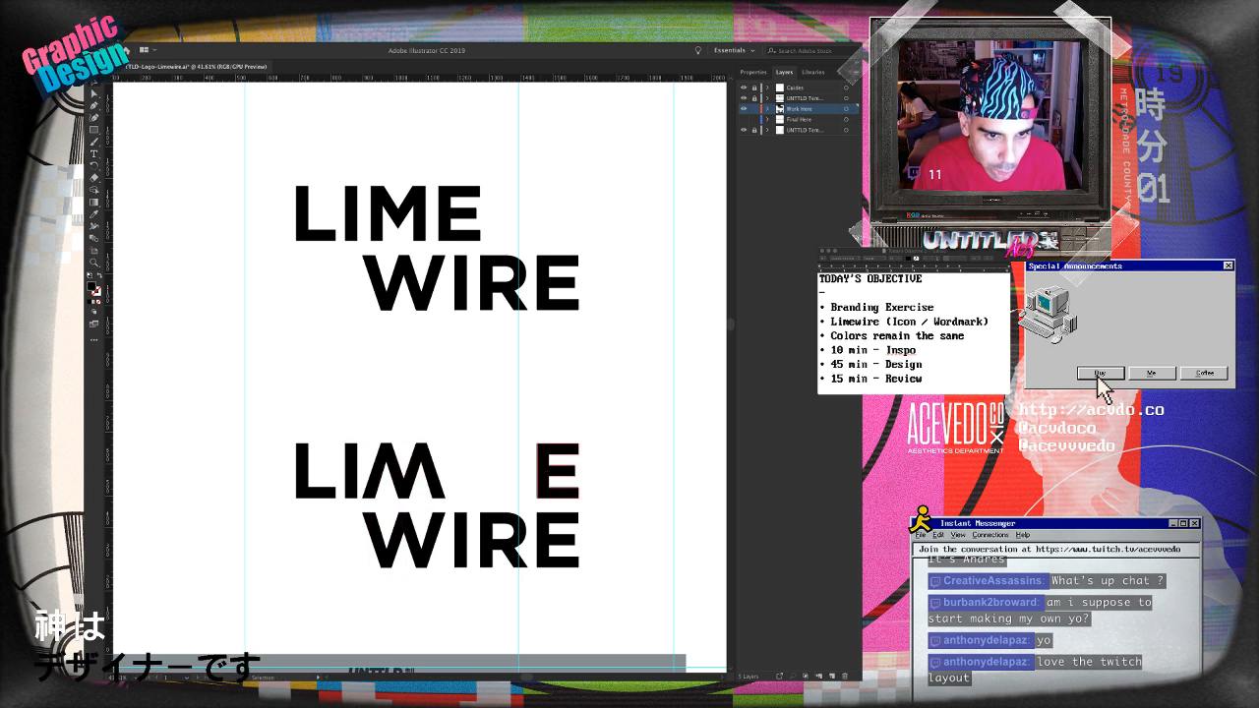
drag(556, 471, 491, 470)
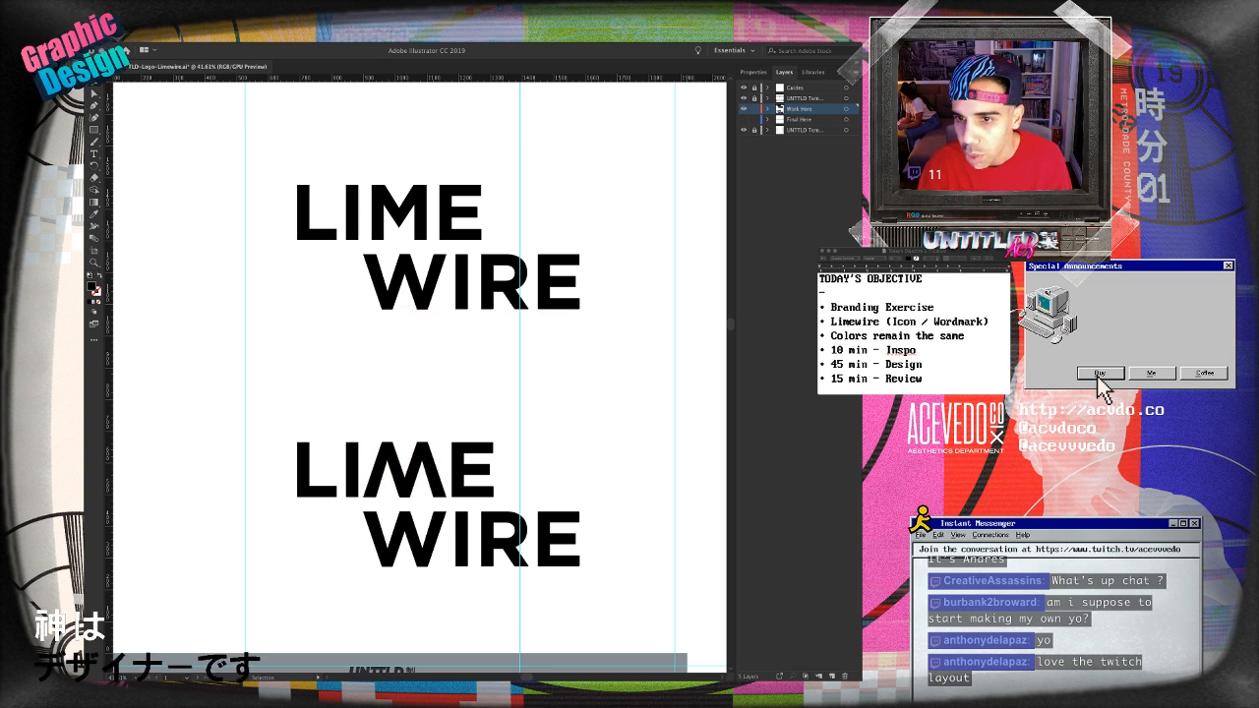
key(super+Tab)
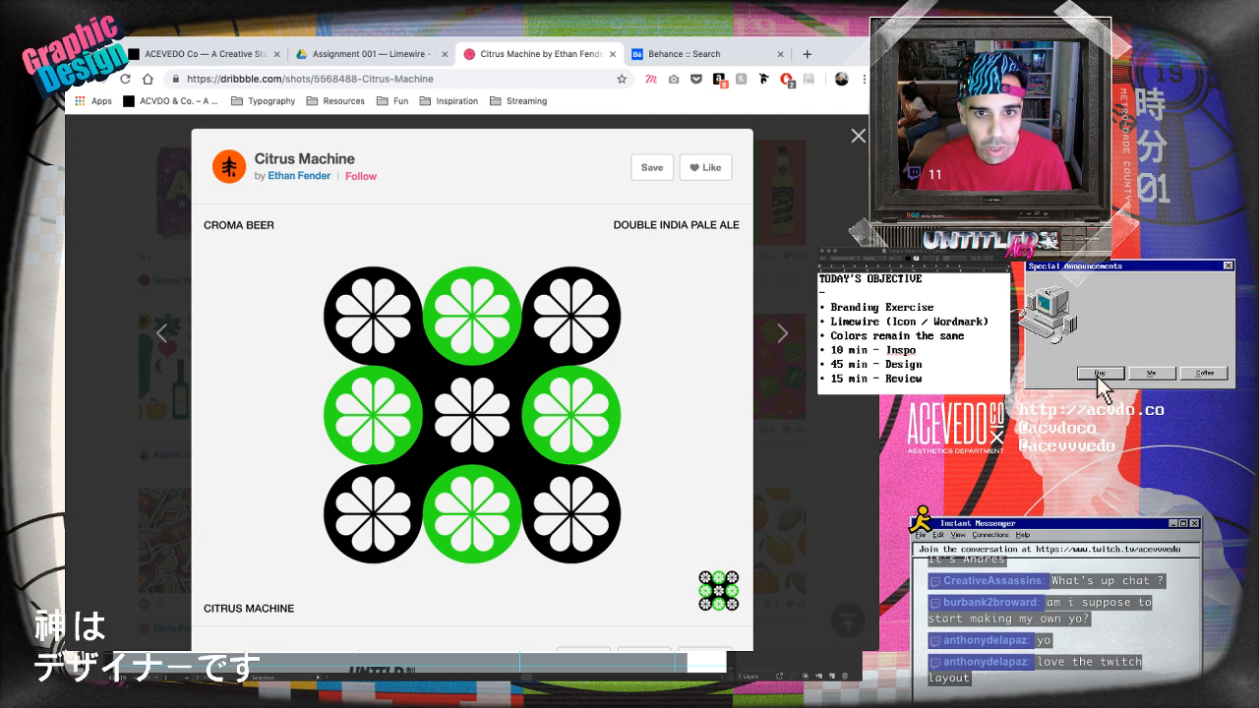
- Close the Citrus Machine shot and scroll down the lime search results
key(Escape)
scroll(735, 374, down, 5)
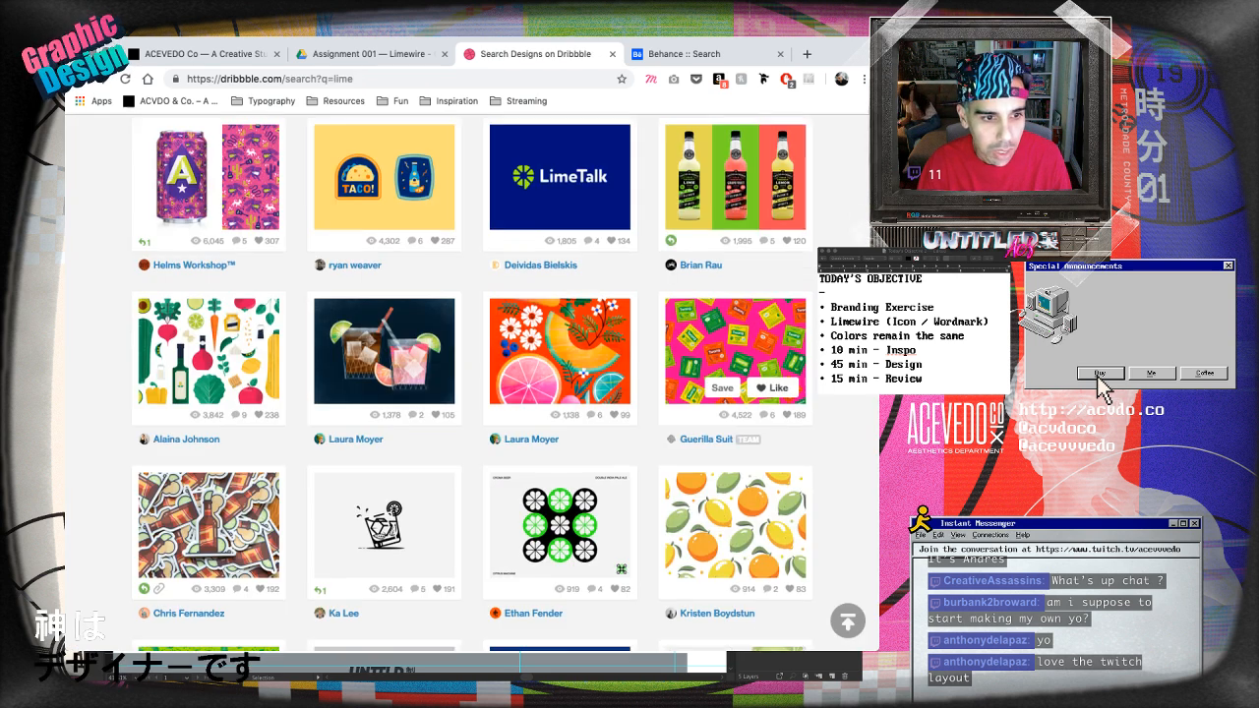
scroll(736, 374, down, 2)
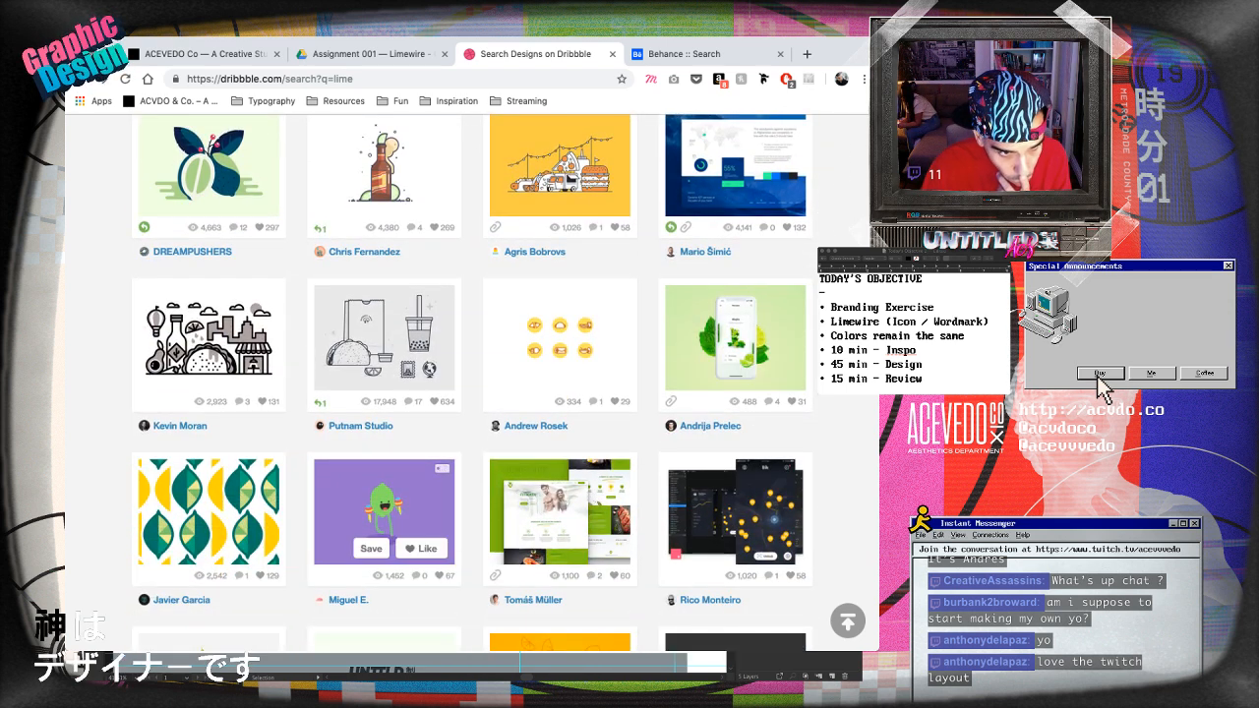
scroll(209, 492, down, 2)
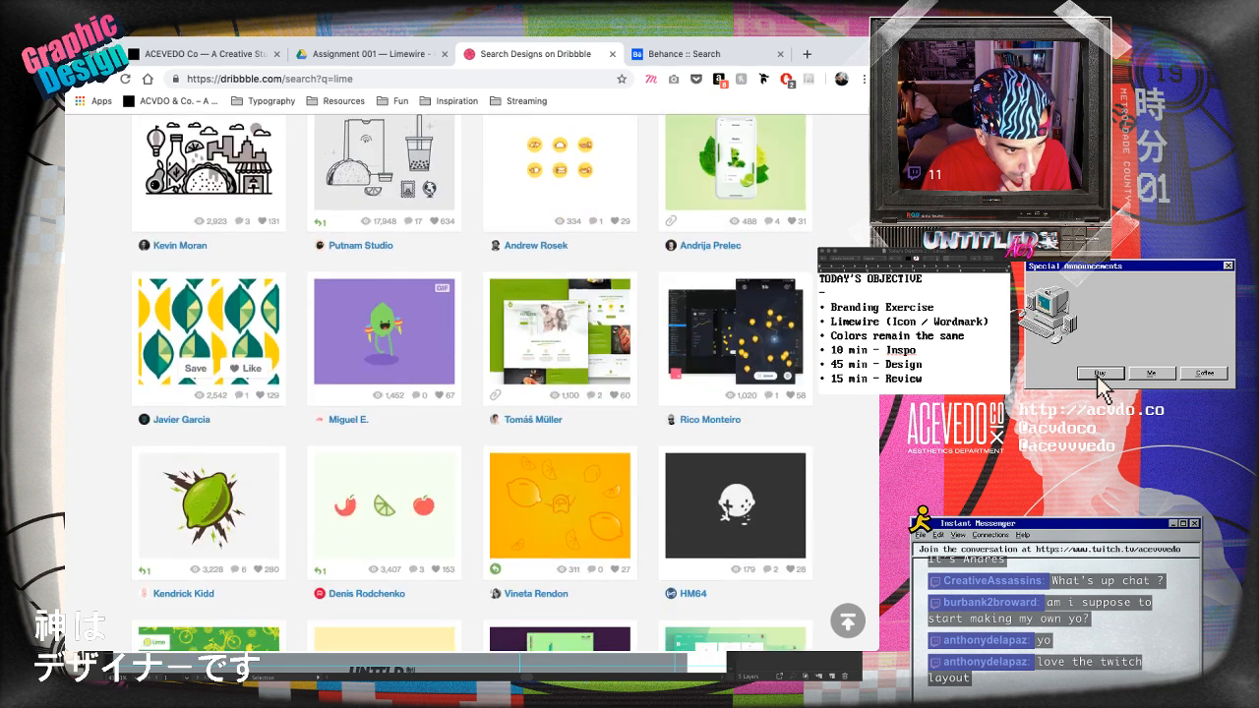
- Review the green lightning-bolt lime illustration shot, then go back to the top of the results
click(209, 472)
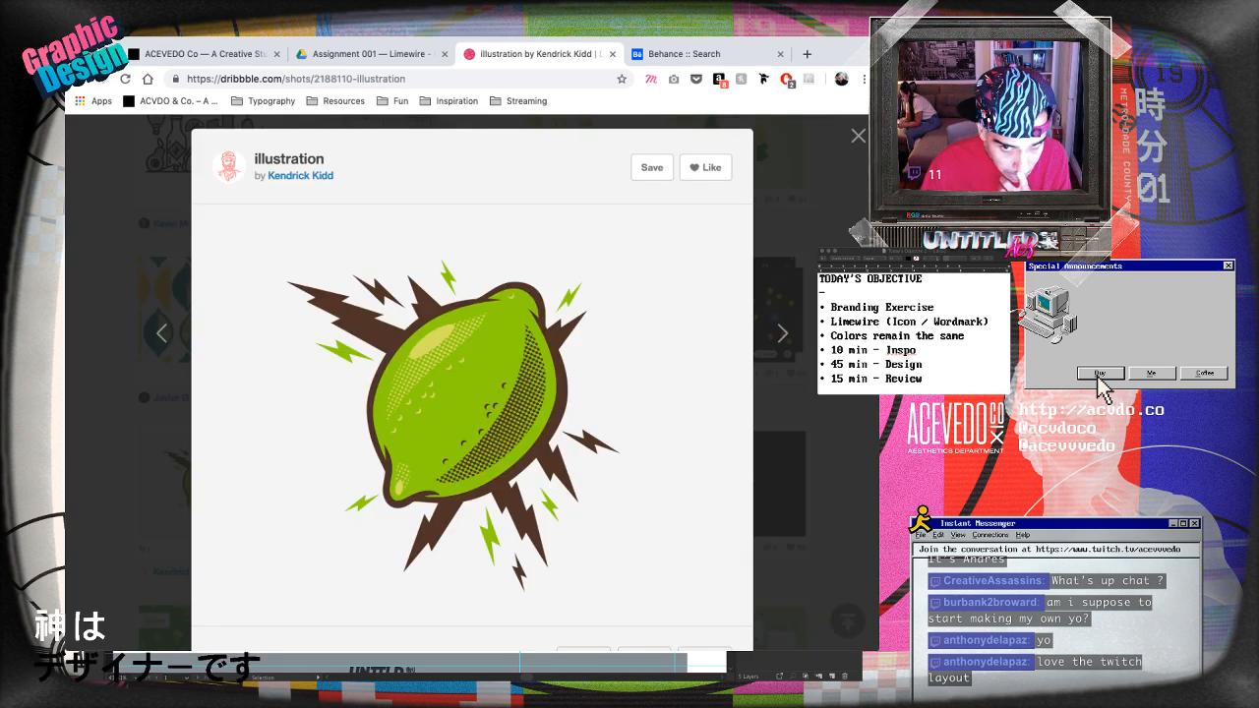
scroll(472, 384, down, 5)
scroll(472, 383, up, 5)
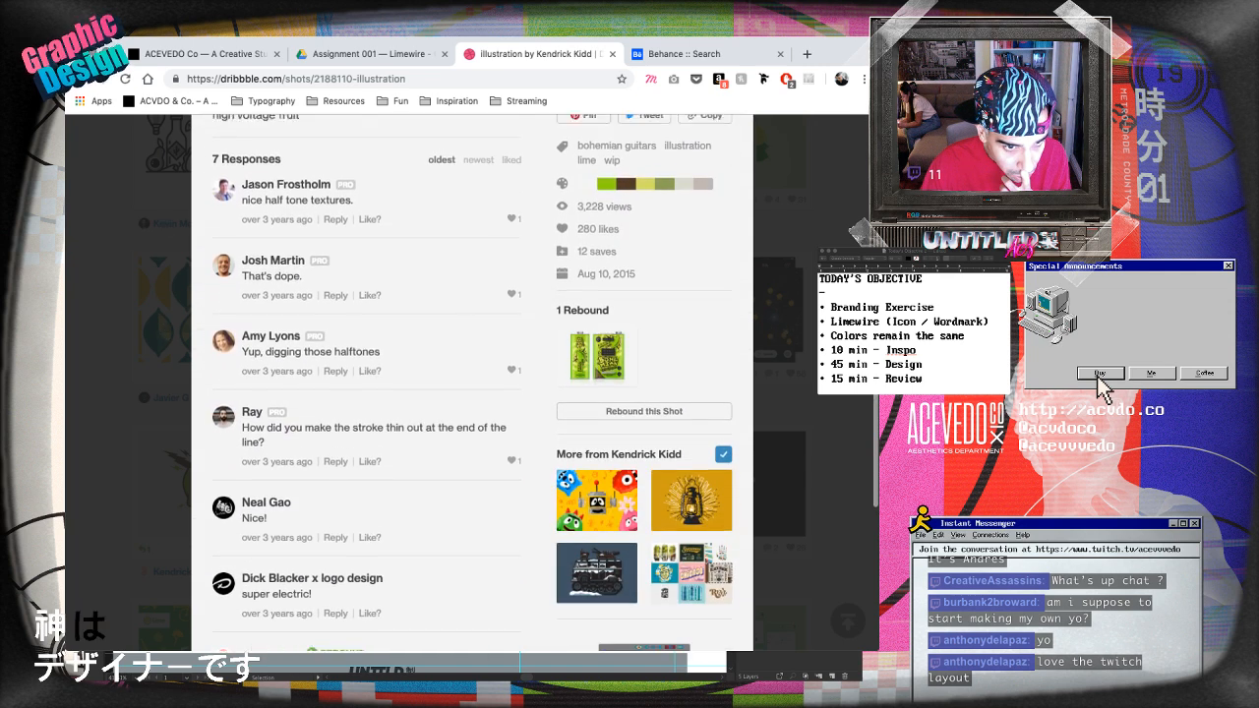
key(Escape)
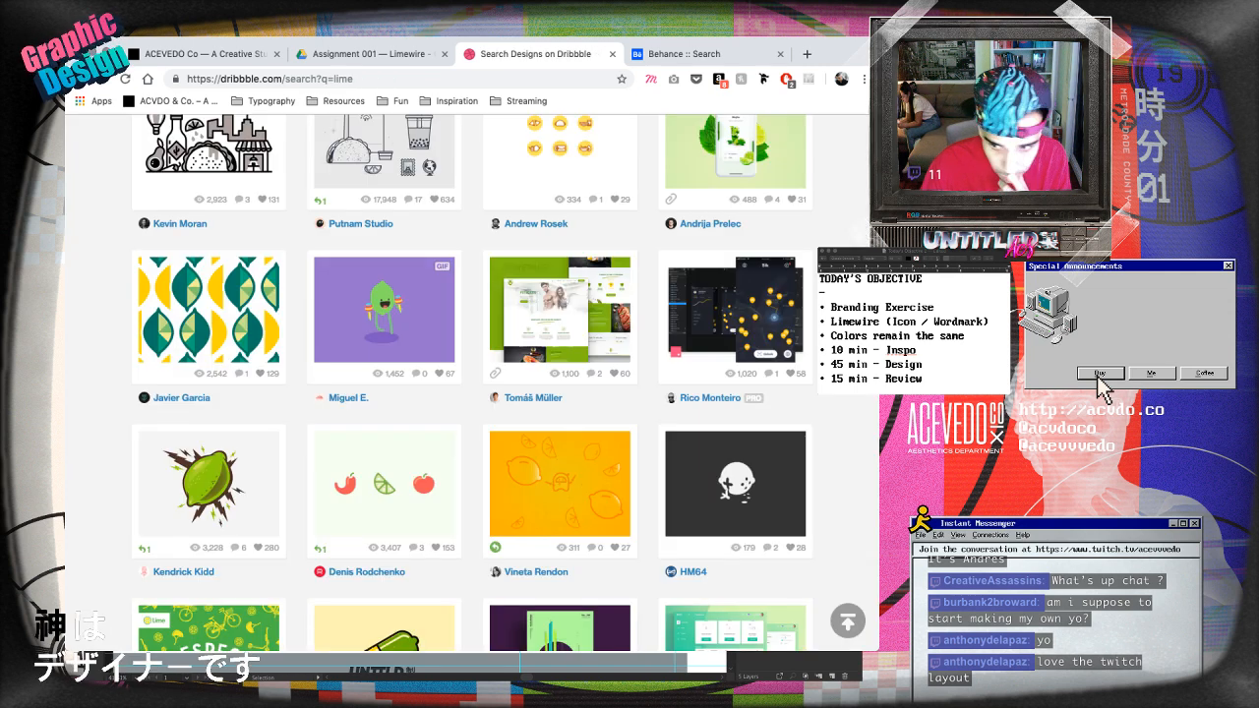
scroll(472, 383, up, 10)
scroll(472, 383, up, 10)
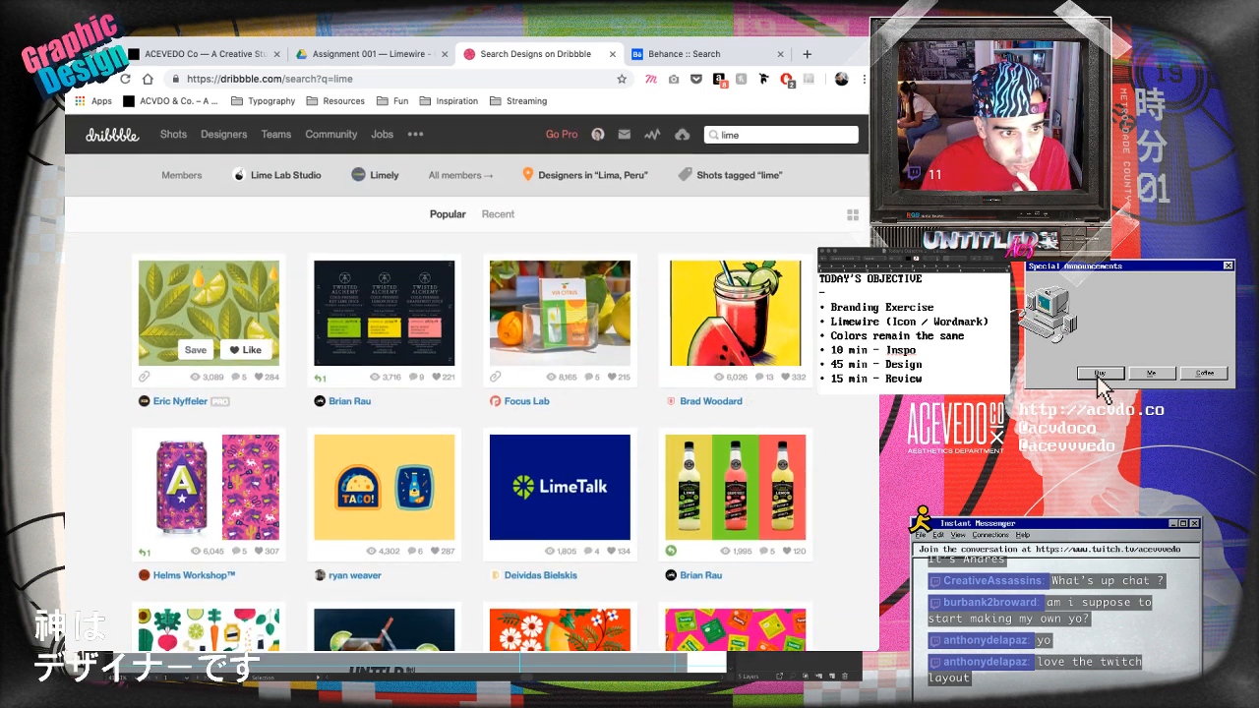
- Replace the Dribbble search term with 'WIRE' and run the search
drag(752, 135, 685, 135)
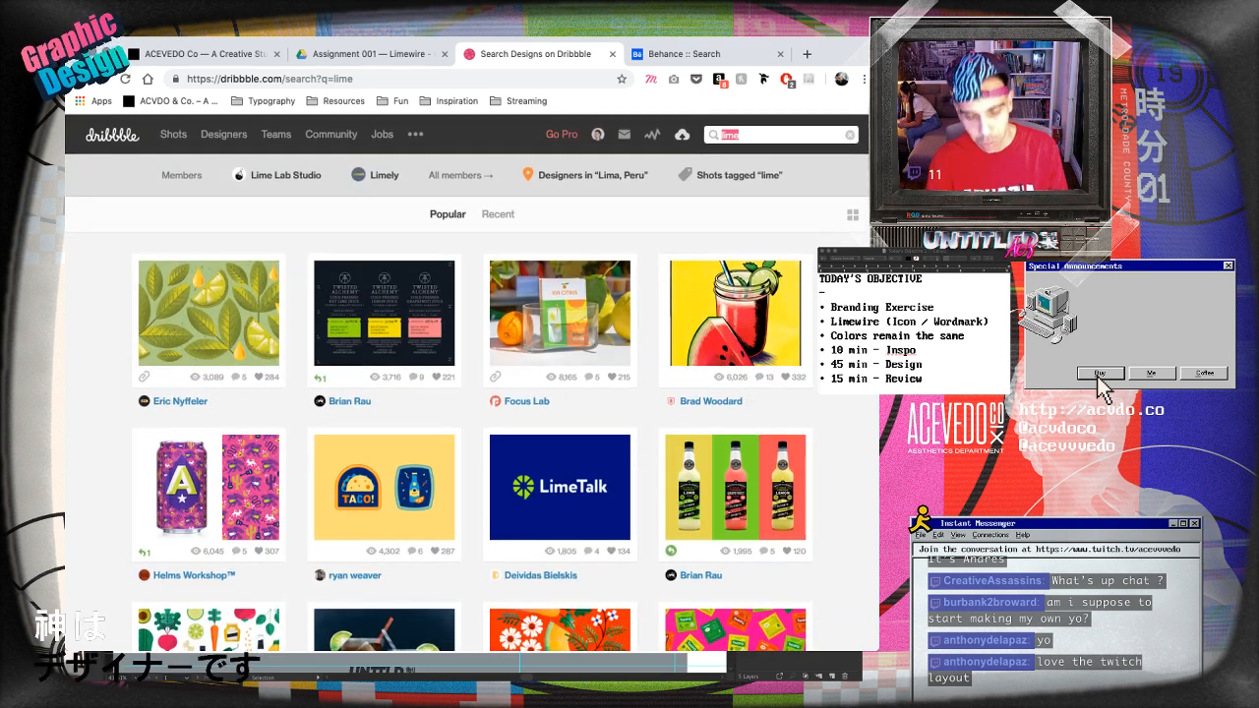
text(W)
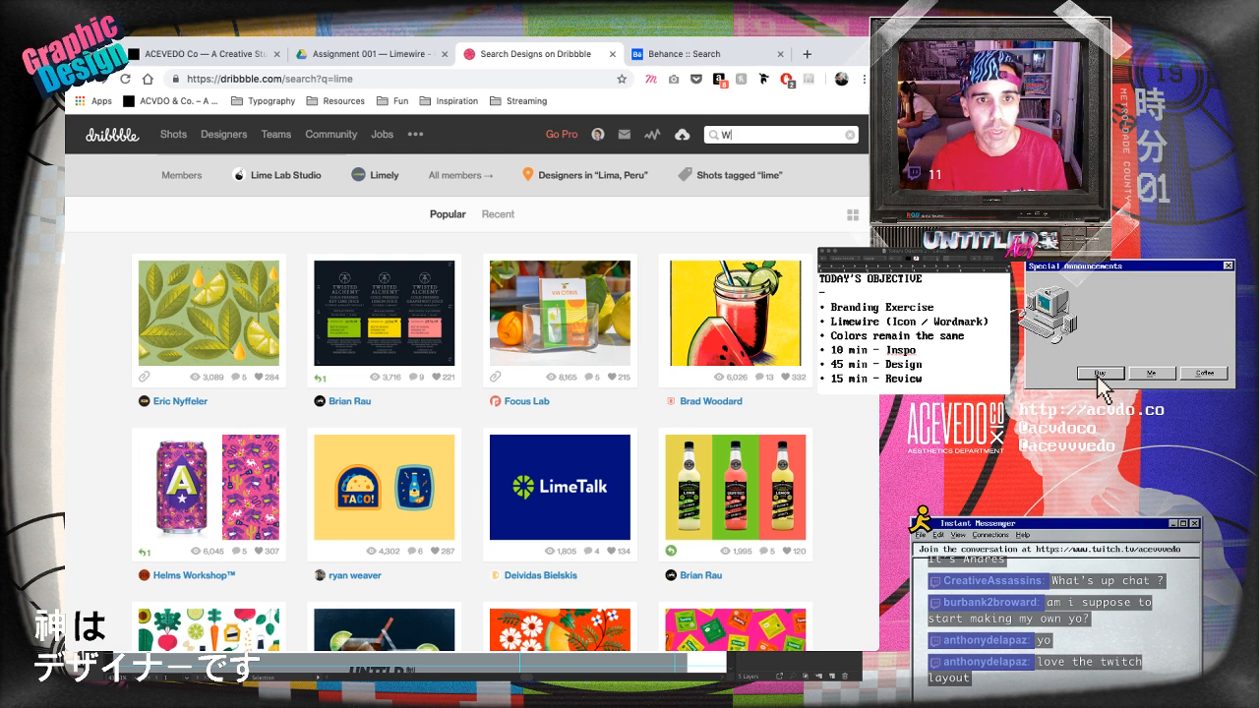
text(IRE)
key(Return)
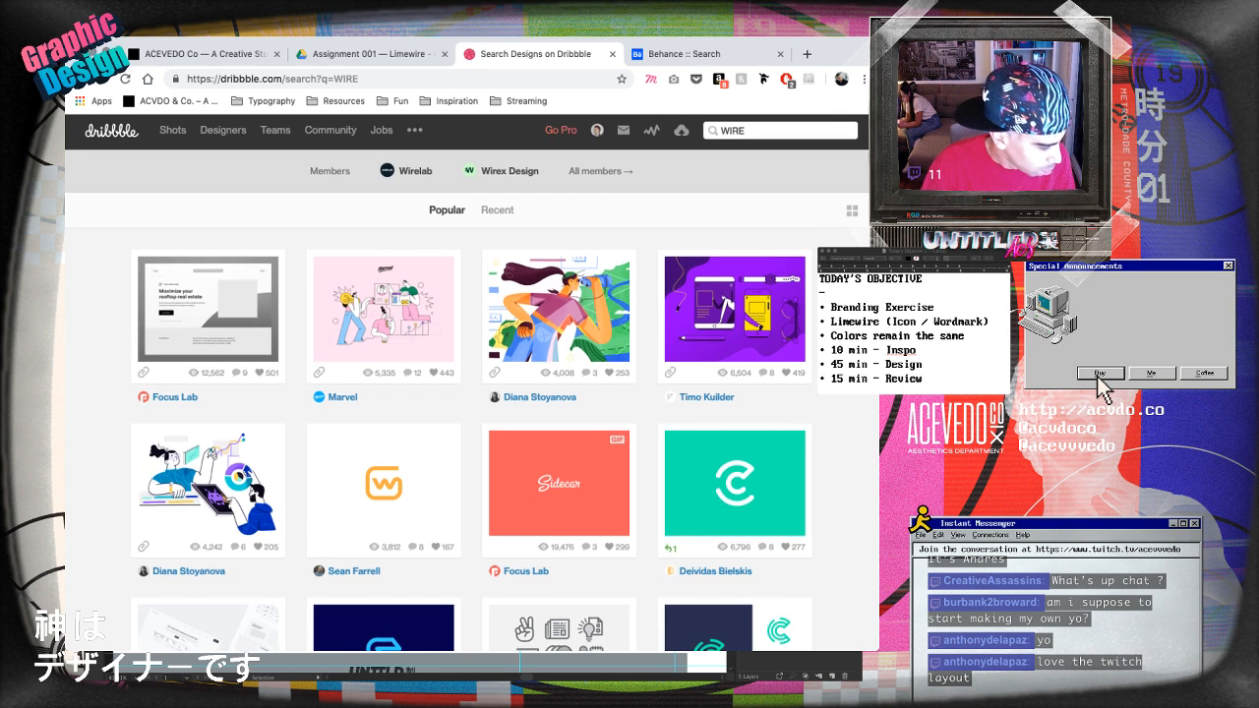
scroll(551, 246, down, 3)
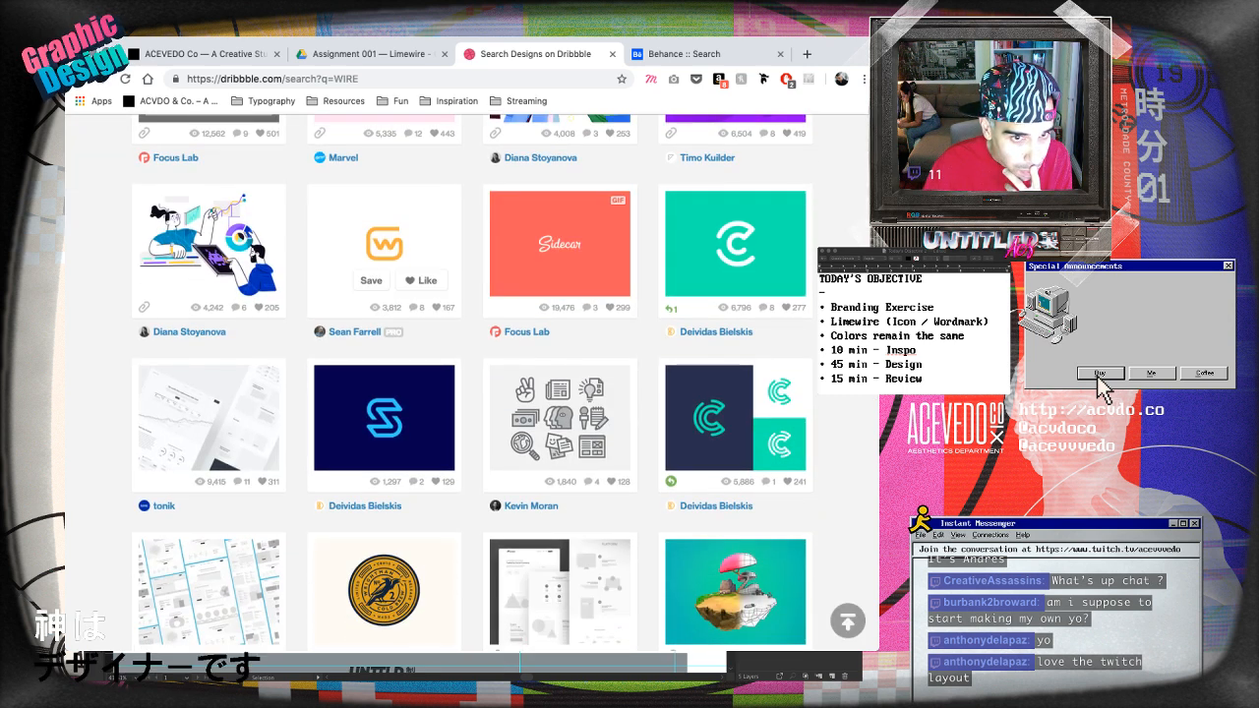
- Review the orange W Wiseguy Computer Repair shot and the teal C logo shot
click(383, 241)
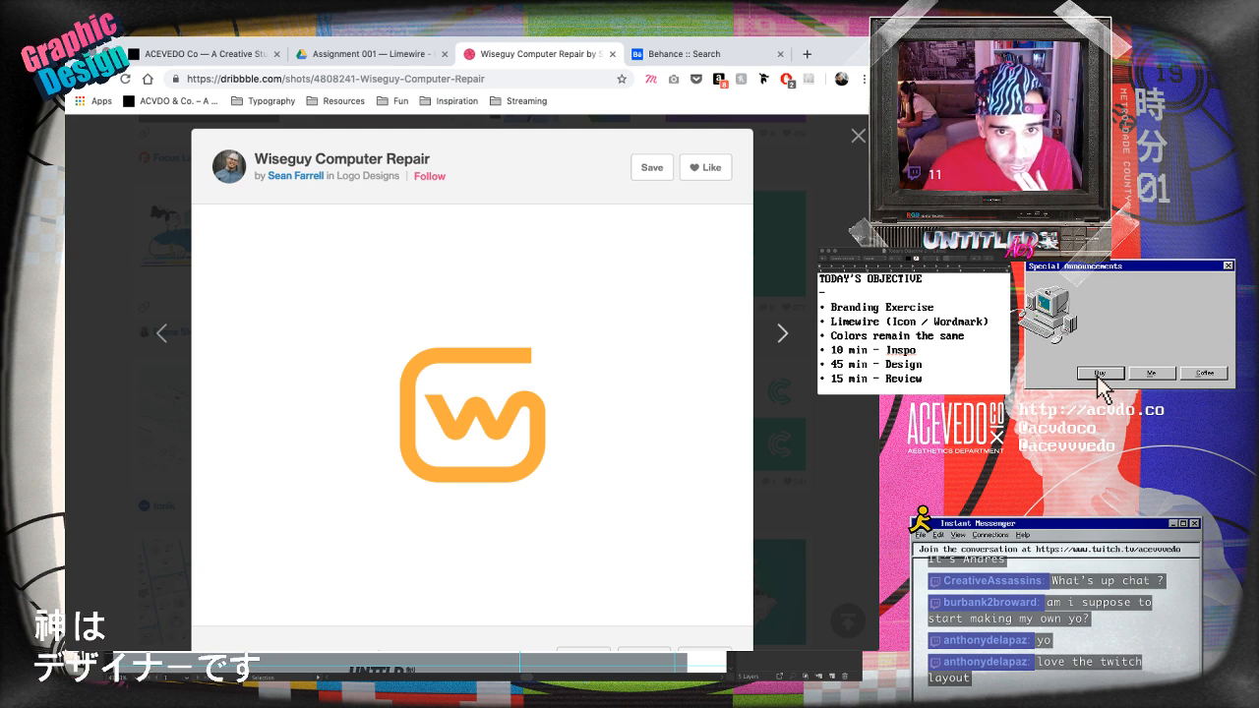
key(Escape)
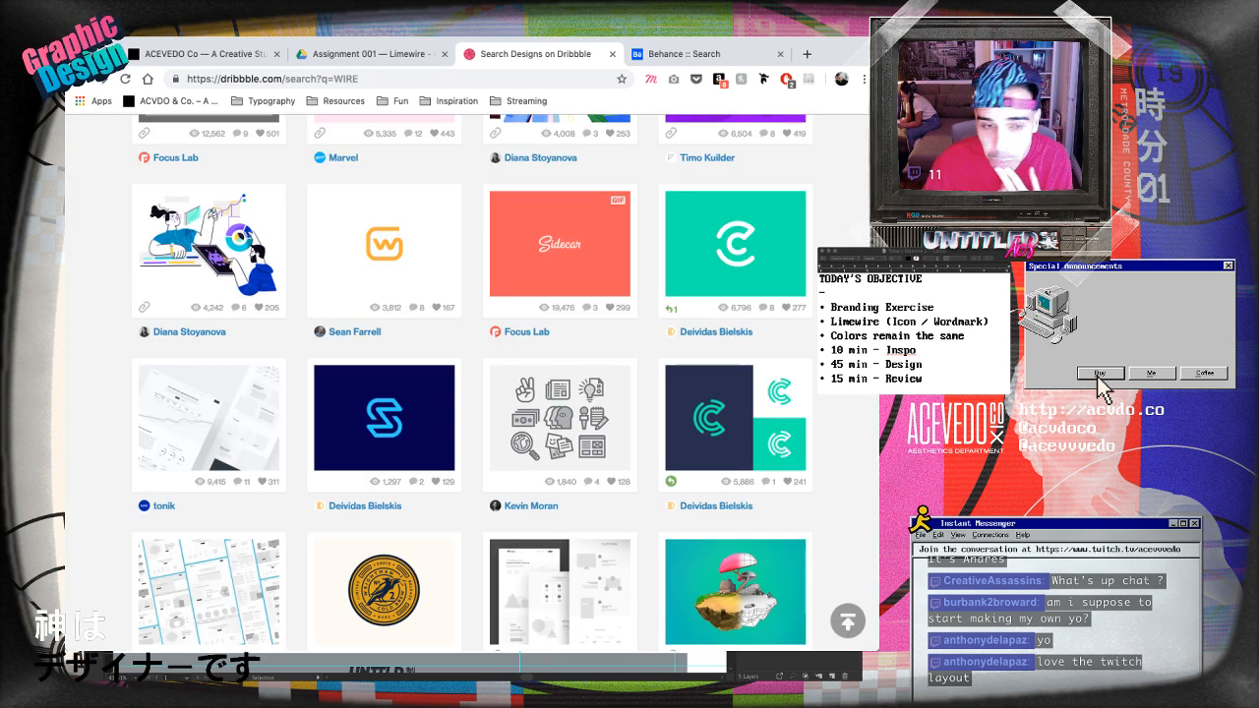
click(734, 244)
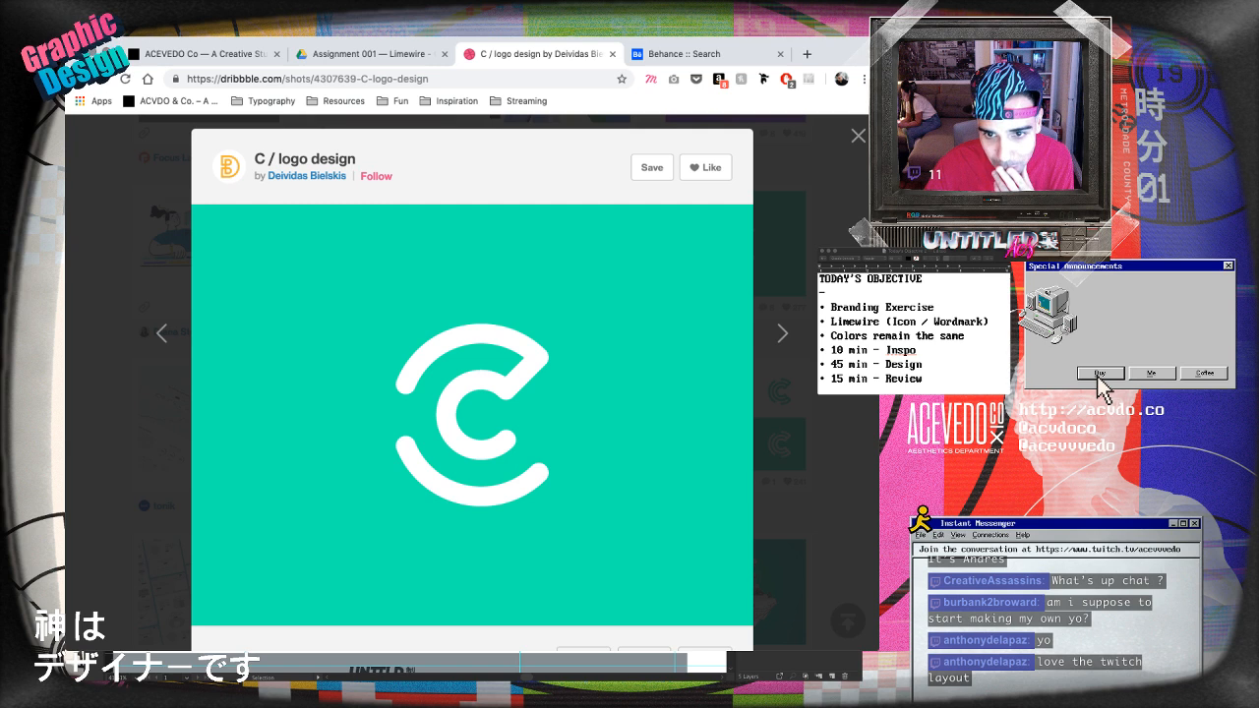
key(Escape)
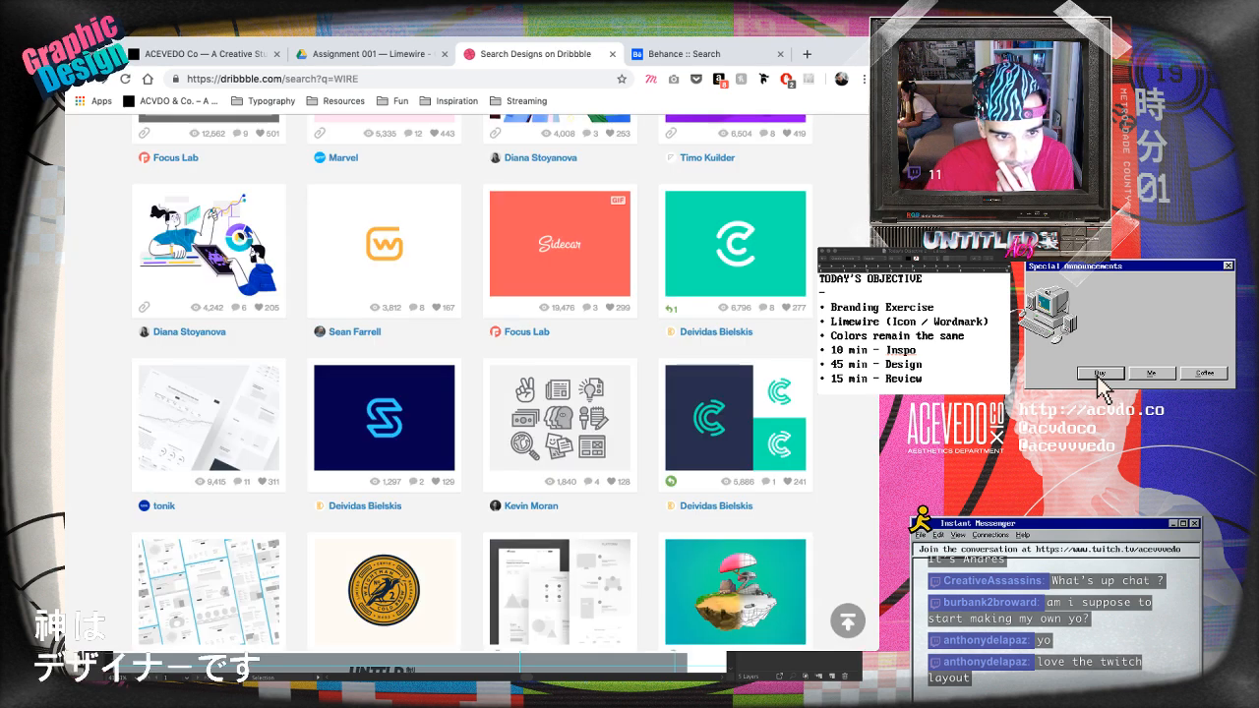
- Browse further down the WIRE results
scroll(471, 384, down, 3)
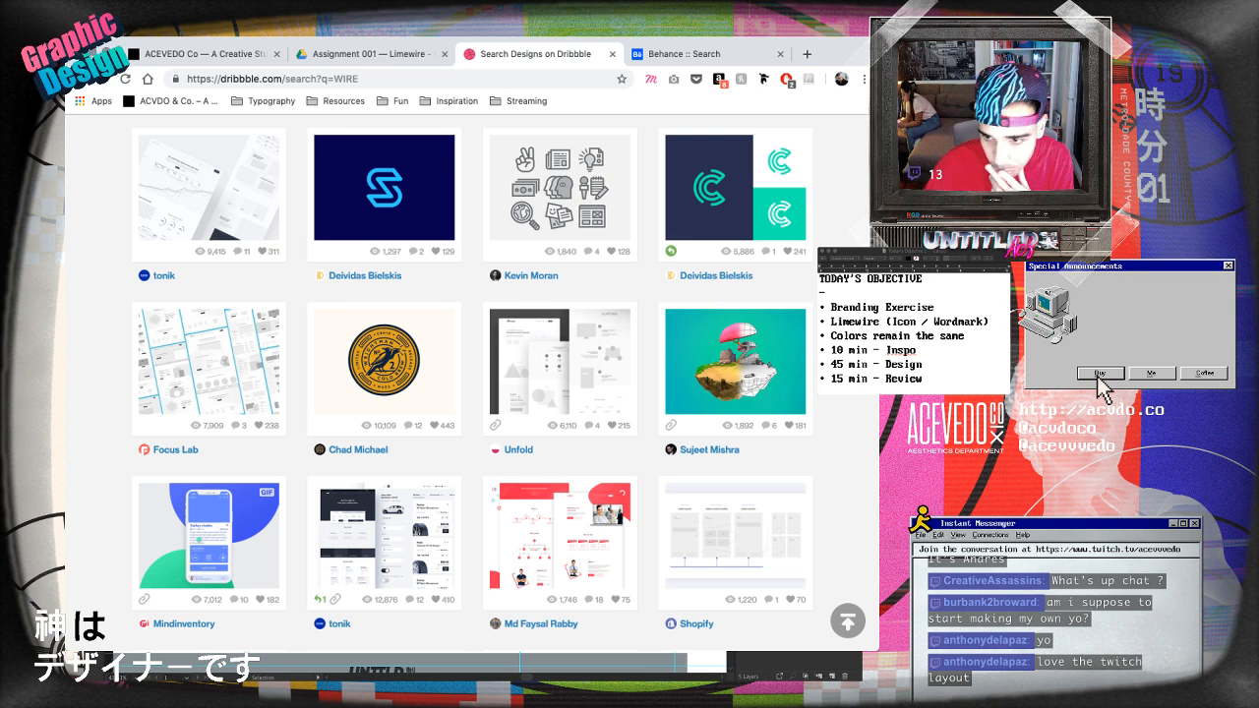
scroll(560, 448, down, 3)
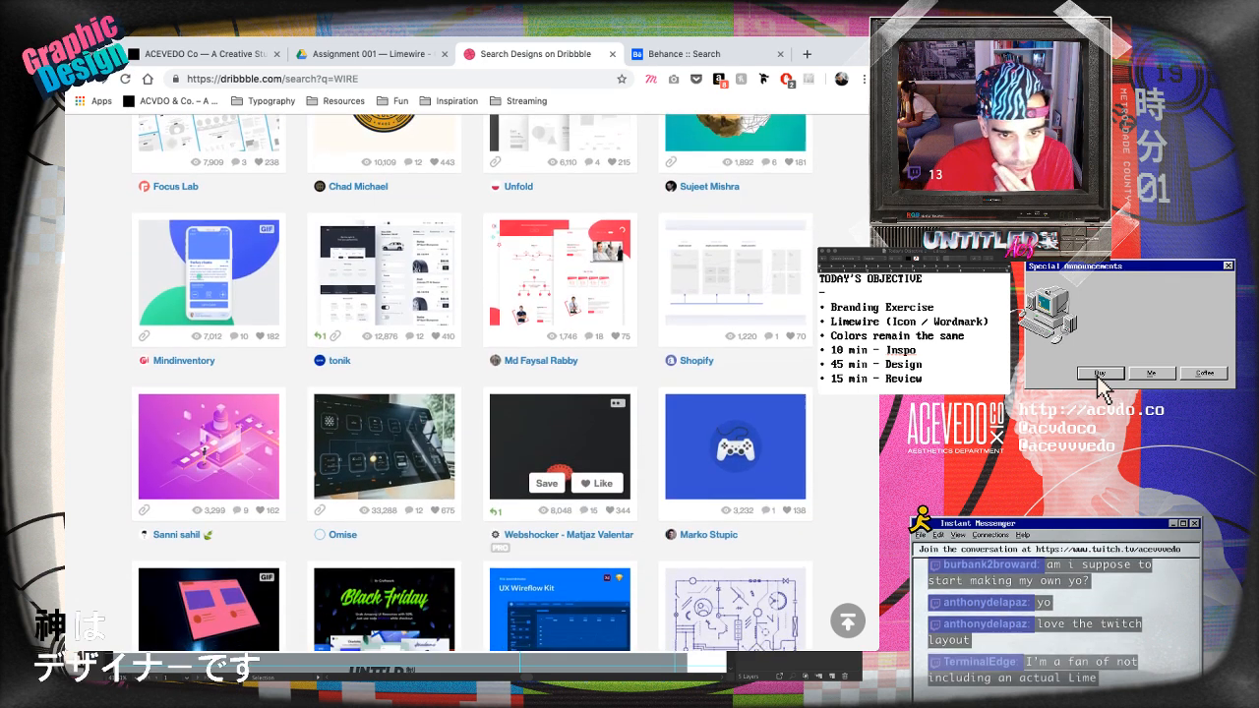
scroll(559, 447, down, 6)
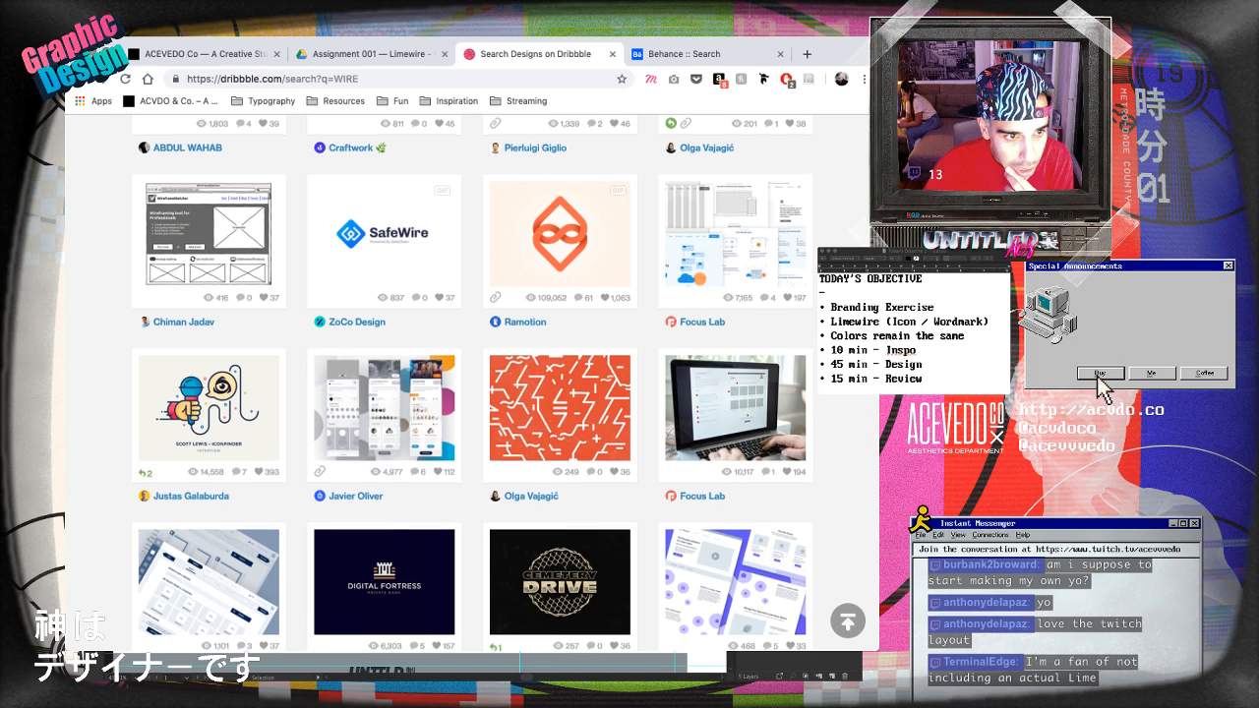
scroll(560, 448, down, 2)
scroll(560, 448, up, 20)
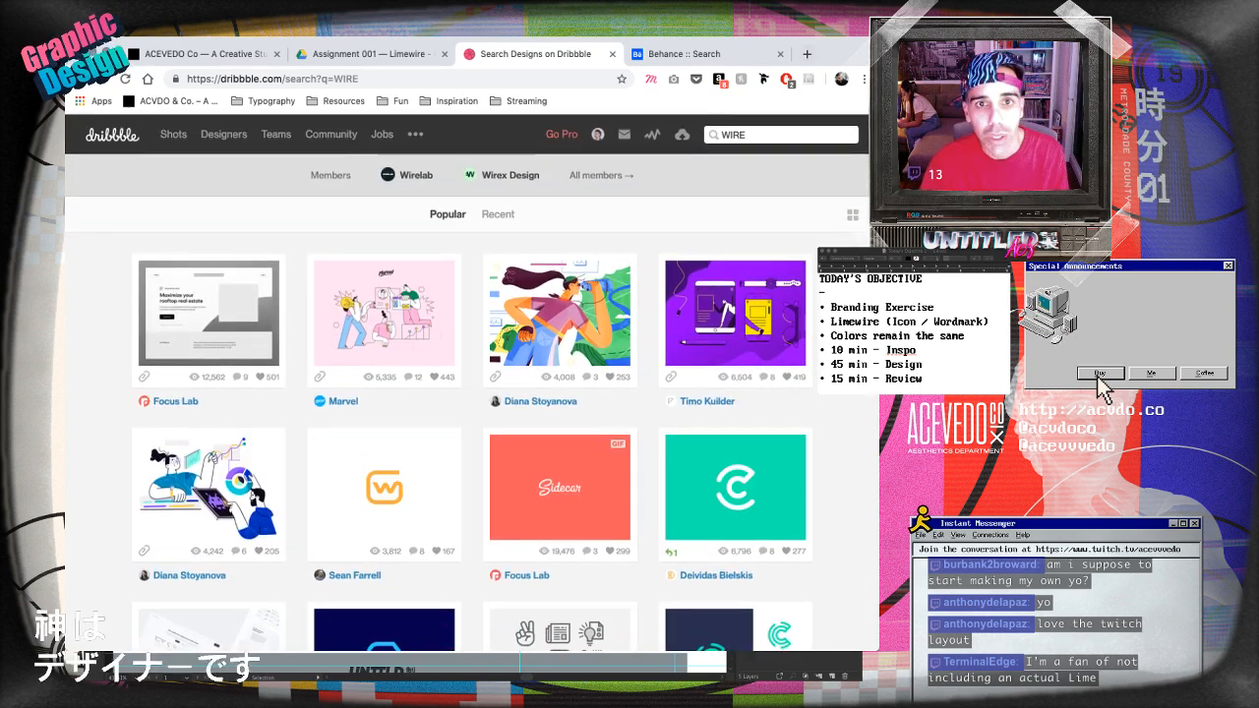
key(ctrl+t)
- Go to designspiration.net and search for 'lime'
text(design)
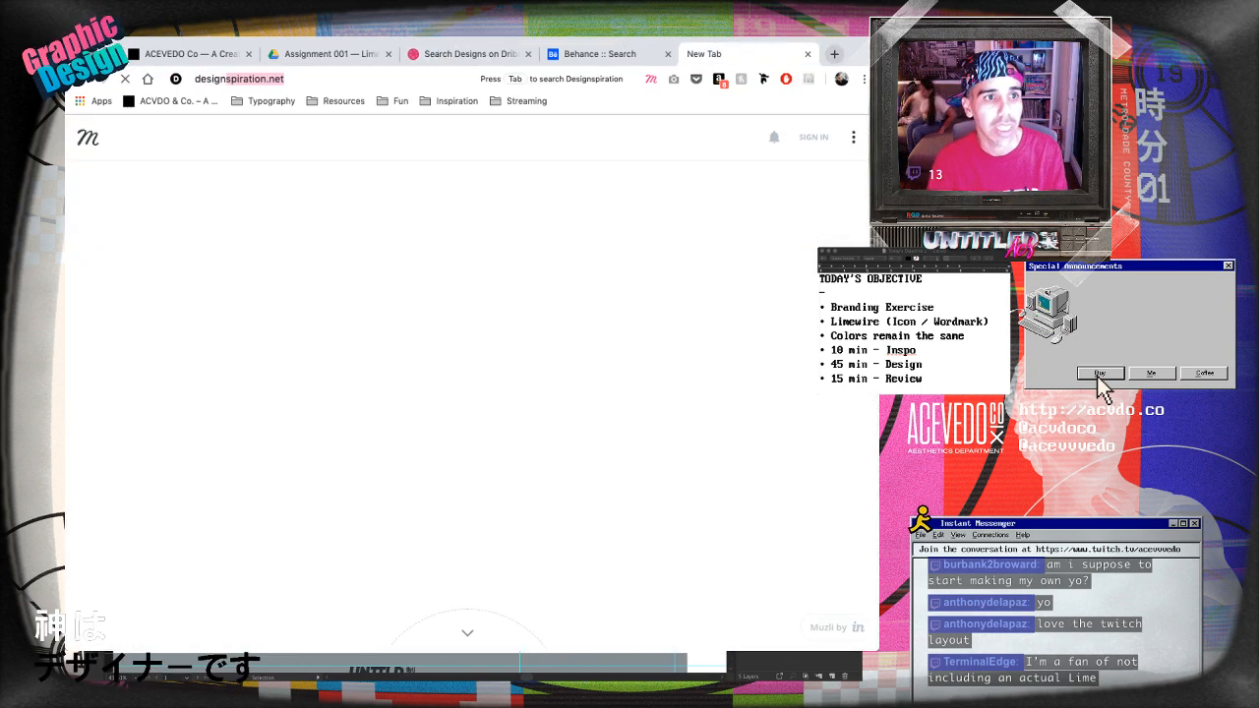
key(Return)
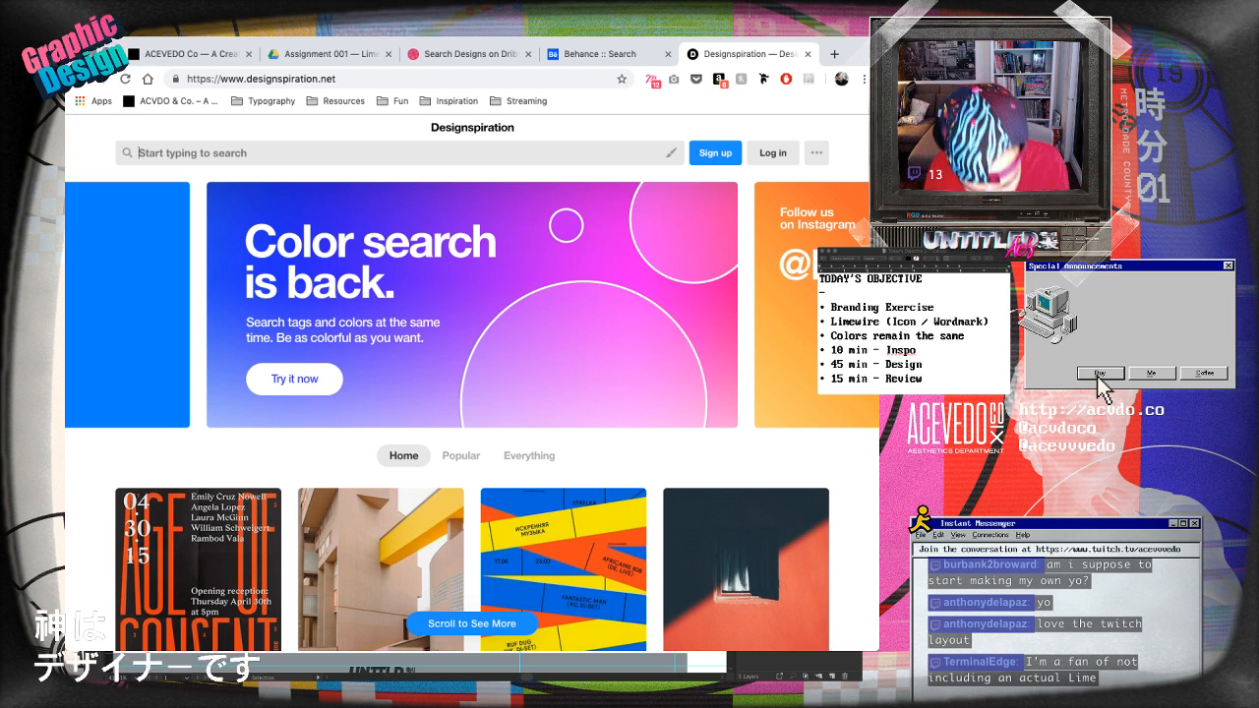
text(lime)
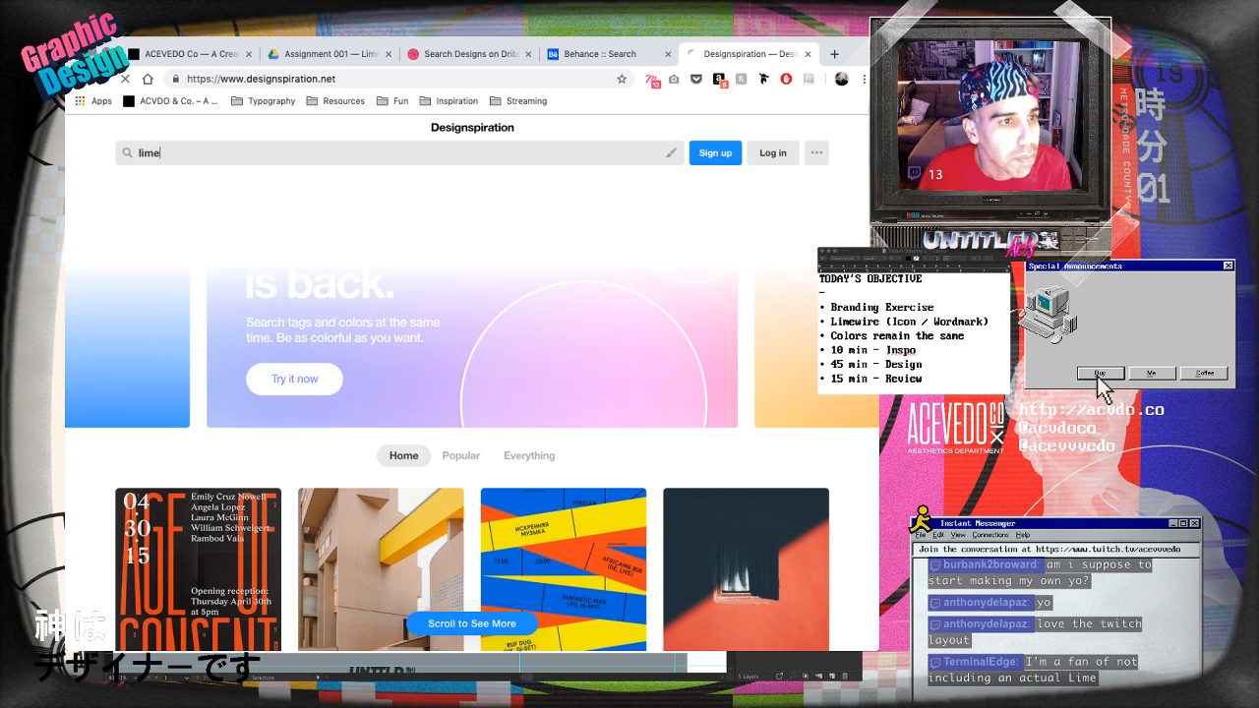
key(Return)
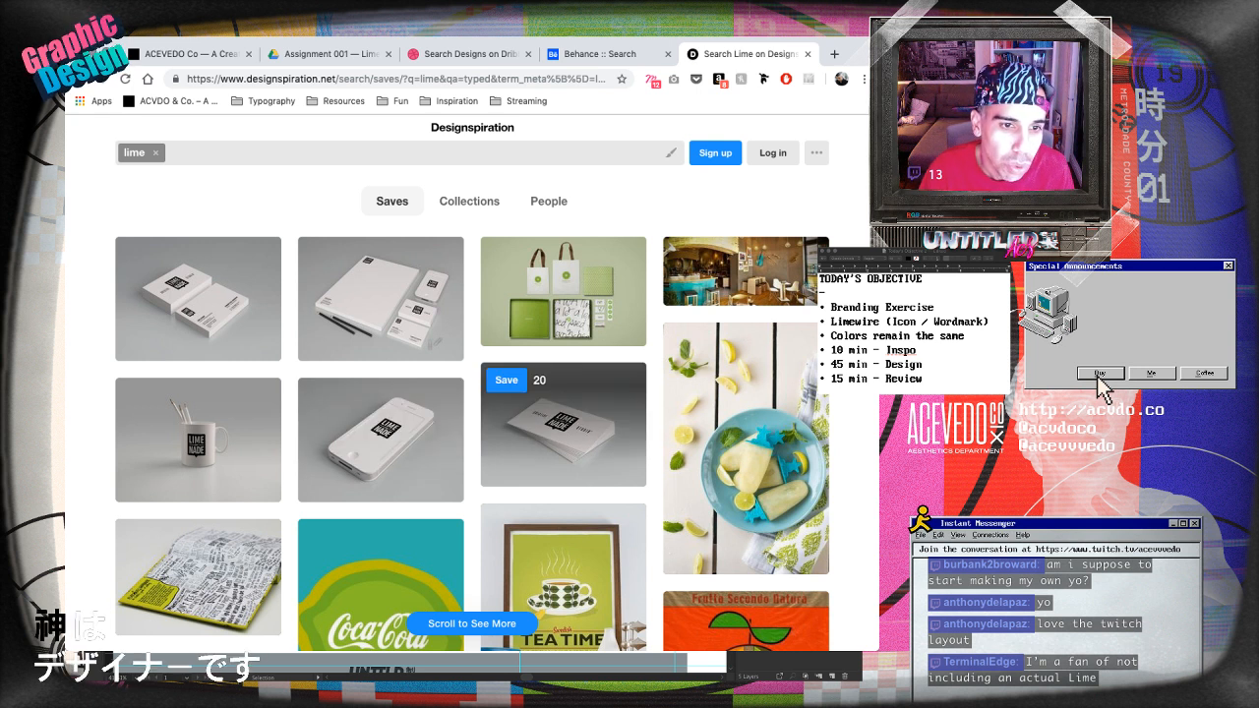
- Open and look over the Lime & Nade Identity business-card item
click(562, 433)
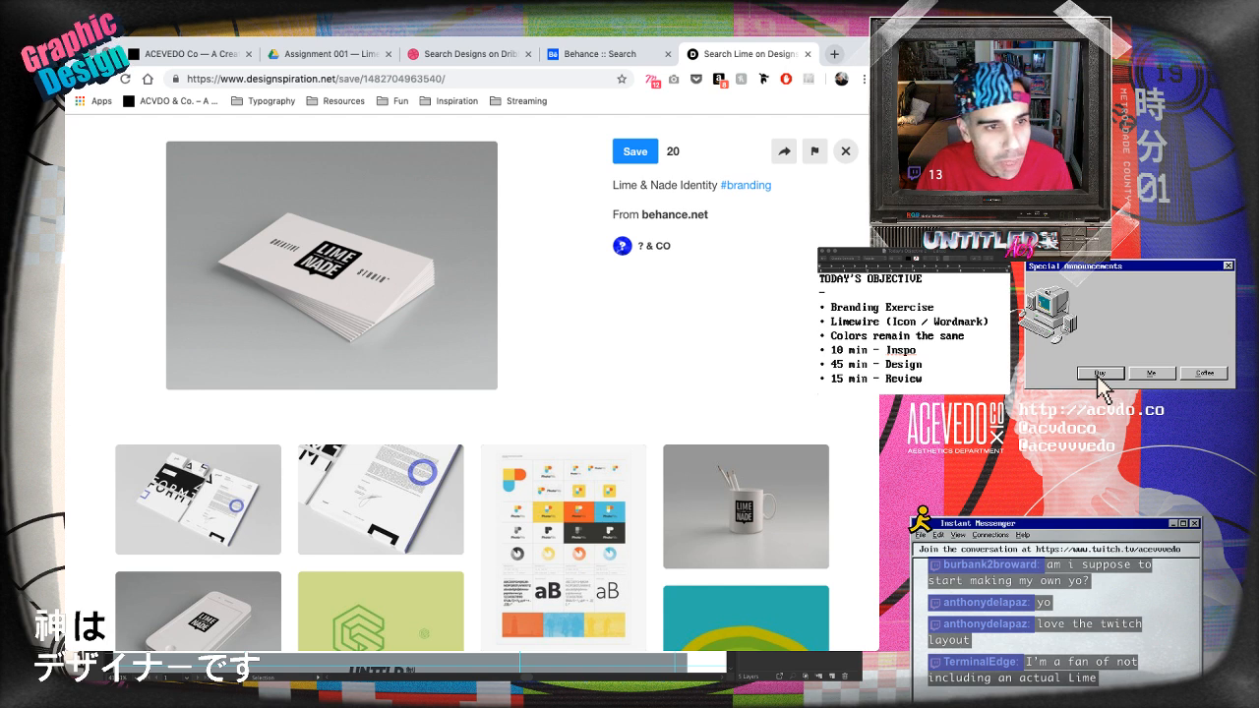
scroll(381, 511, down, 3)
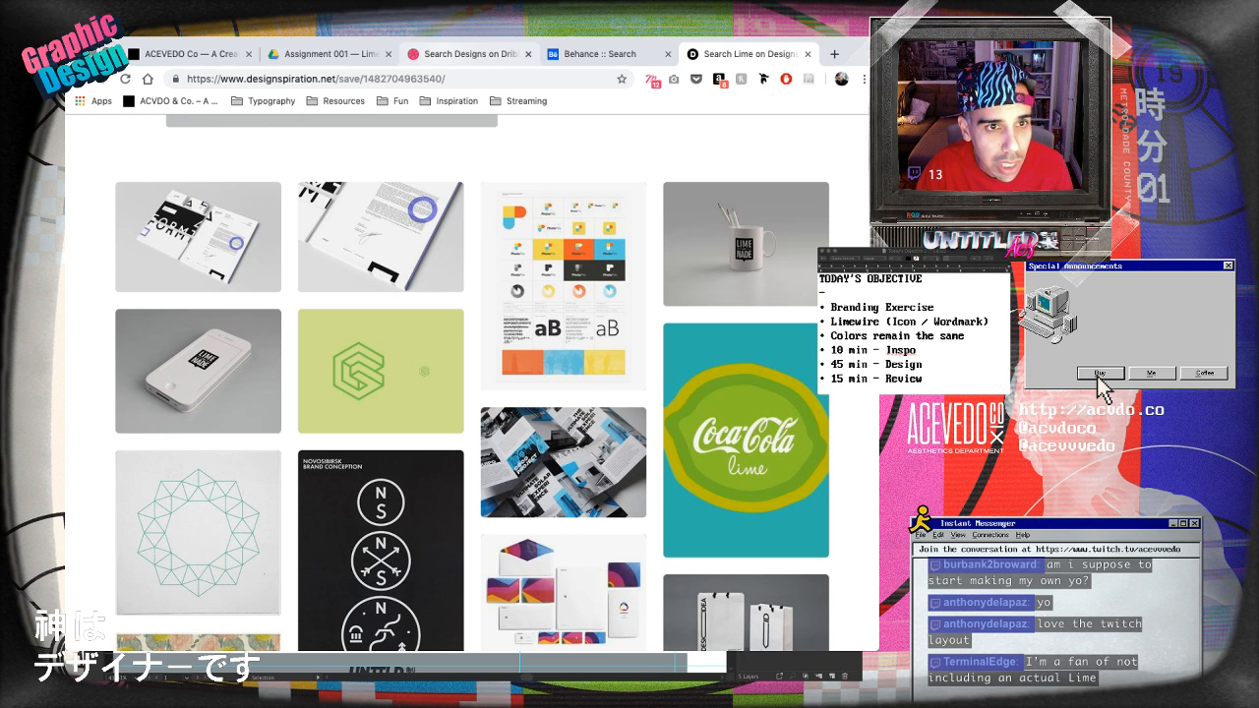
key(ctrl+t)
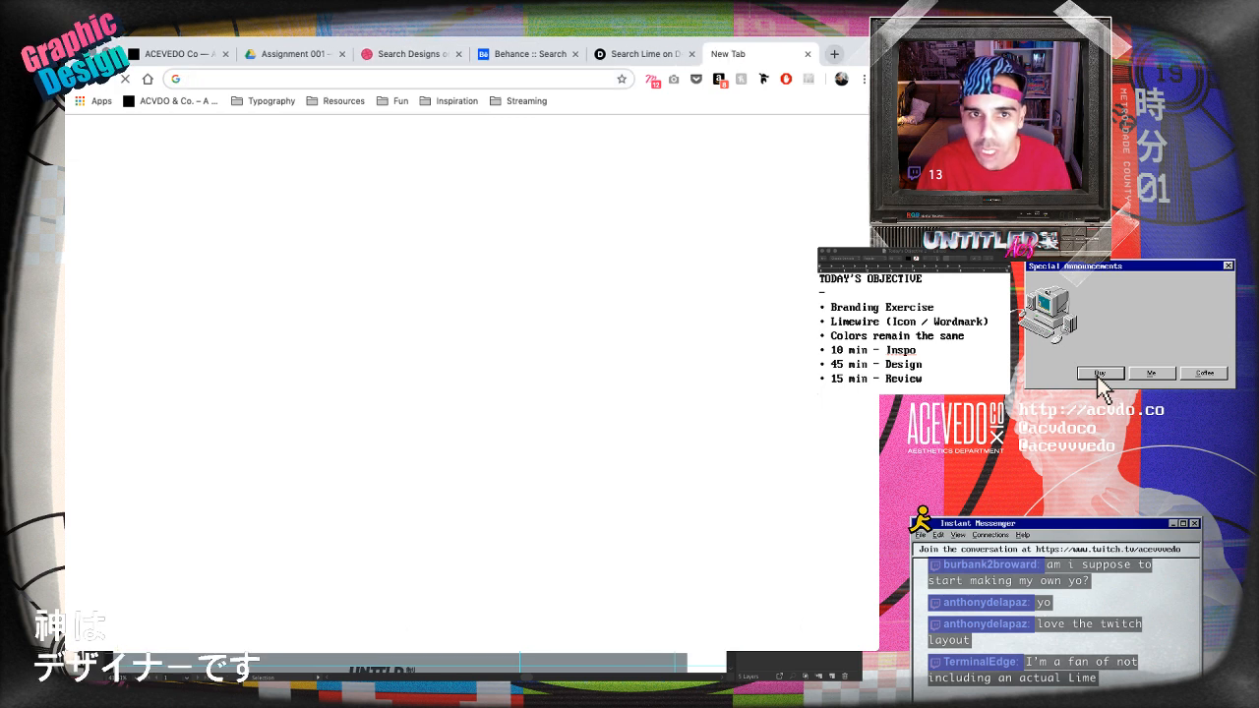
key(ctrl+shift+Tab)
- Load the Trade Marks & Symbols site, Volume 1: Alphabetical Designs, in the new tab via 'trademarks'
key(ctrl+Tab)
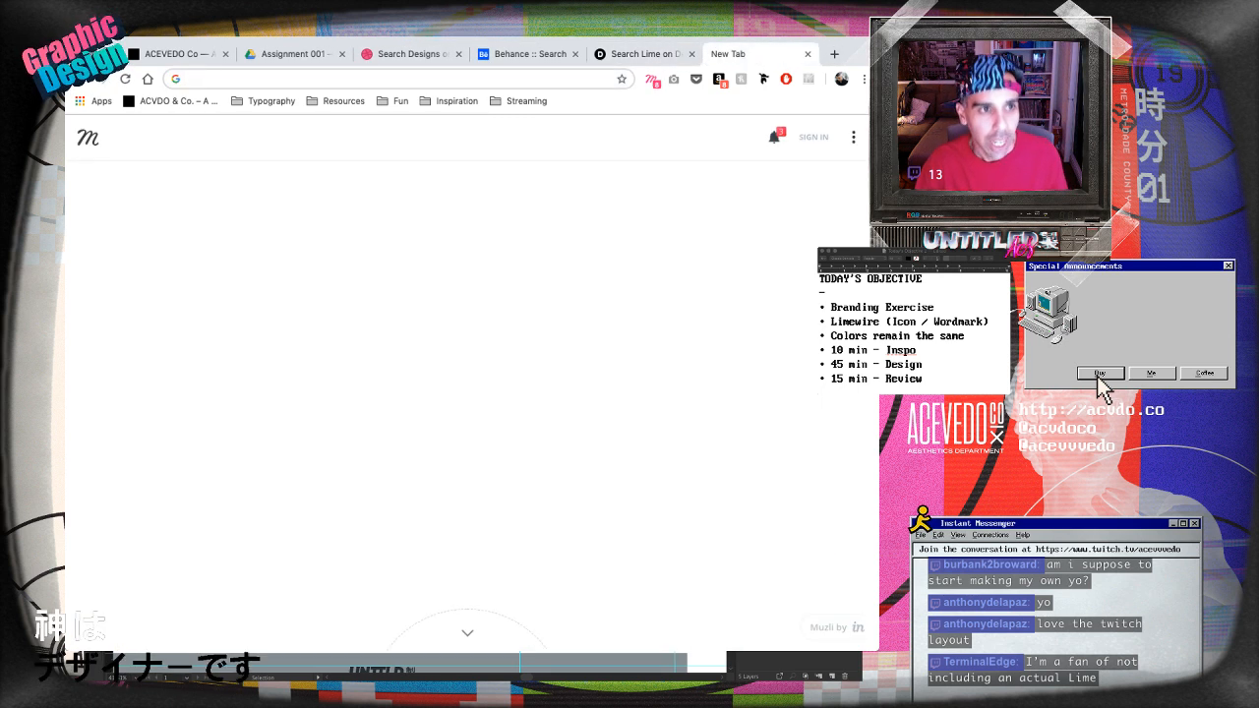
text(tradem)
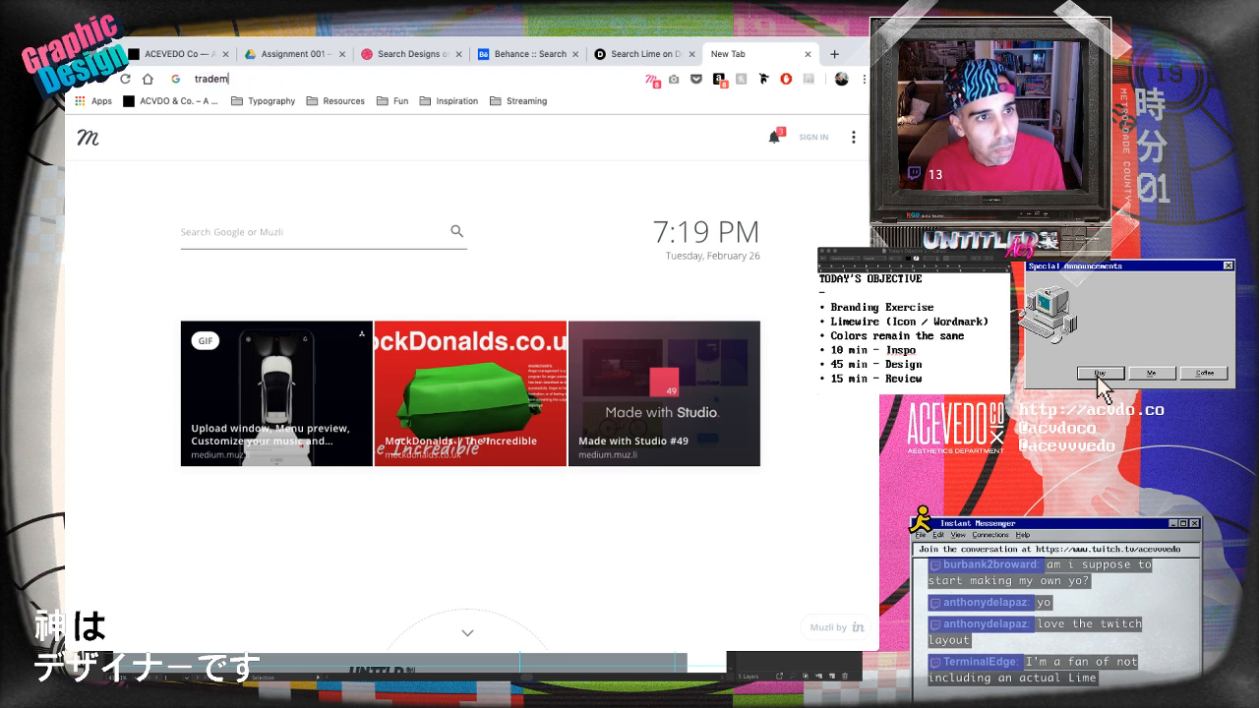
text(arksandsymbols)
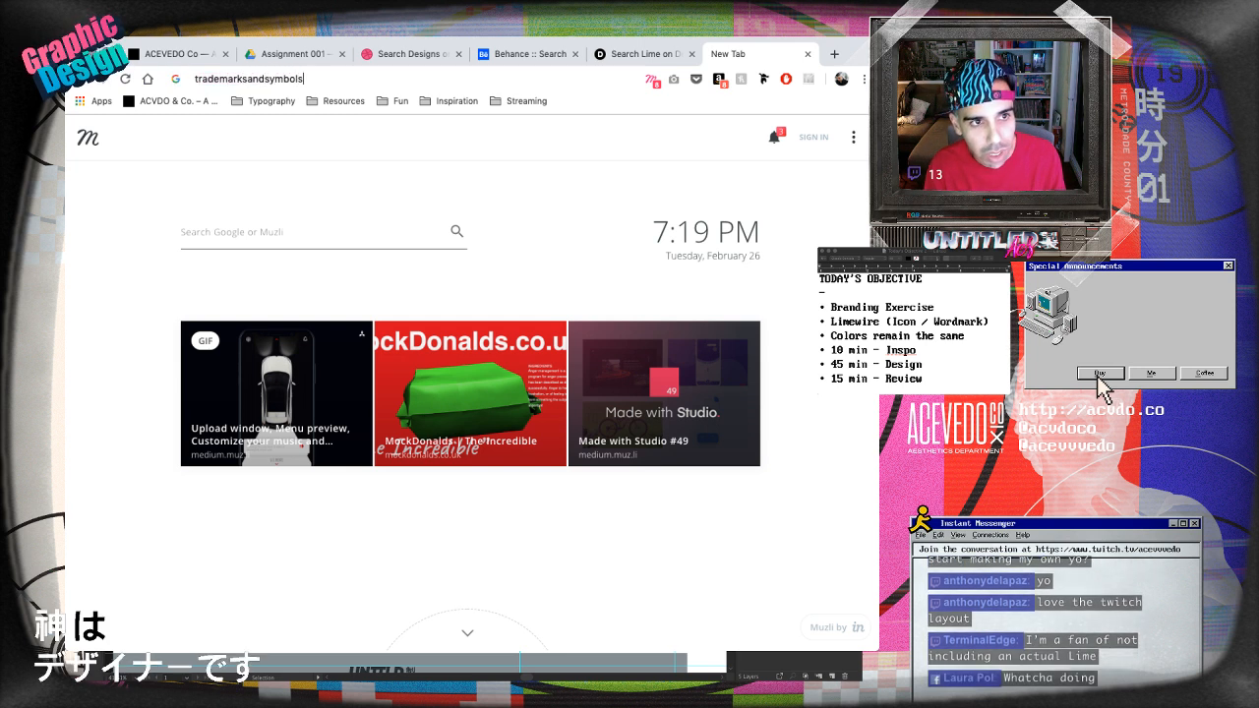
key(Return)
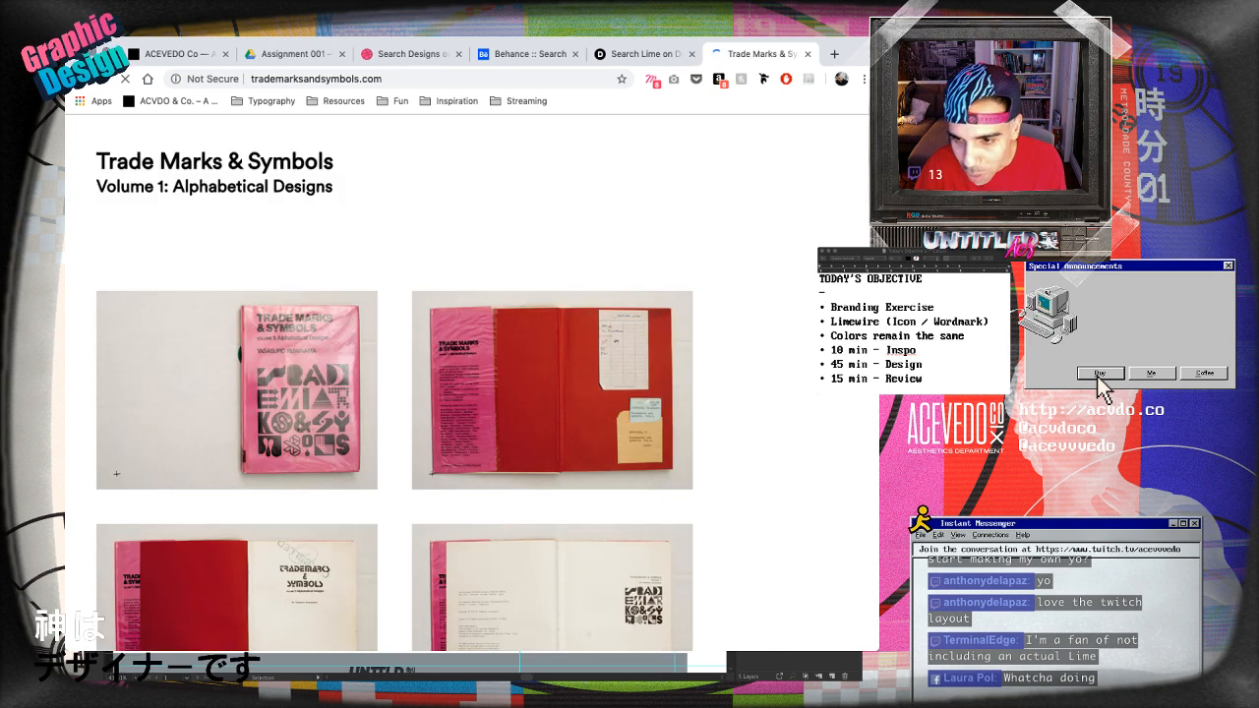
- Scroll the Volume 1 book spreads down to the pages of K- and L-based logos
scroll(393, 393, down, 10)
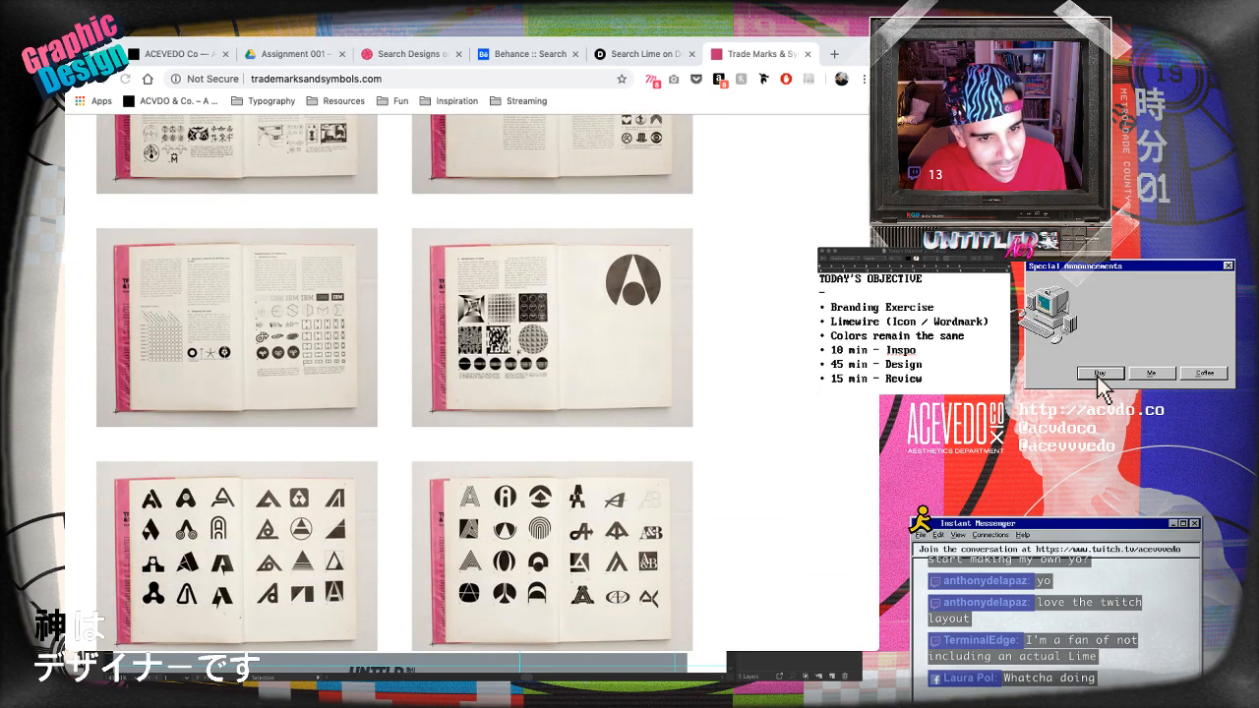
scroll(393, 383, down, 15)
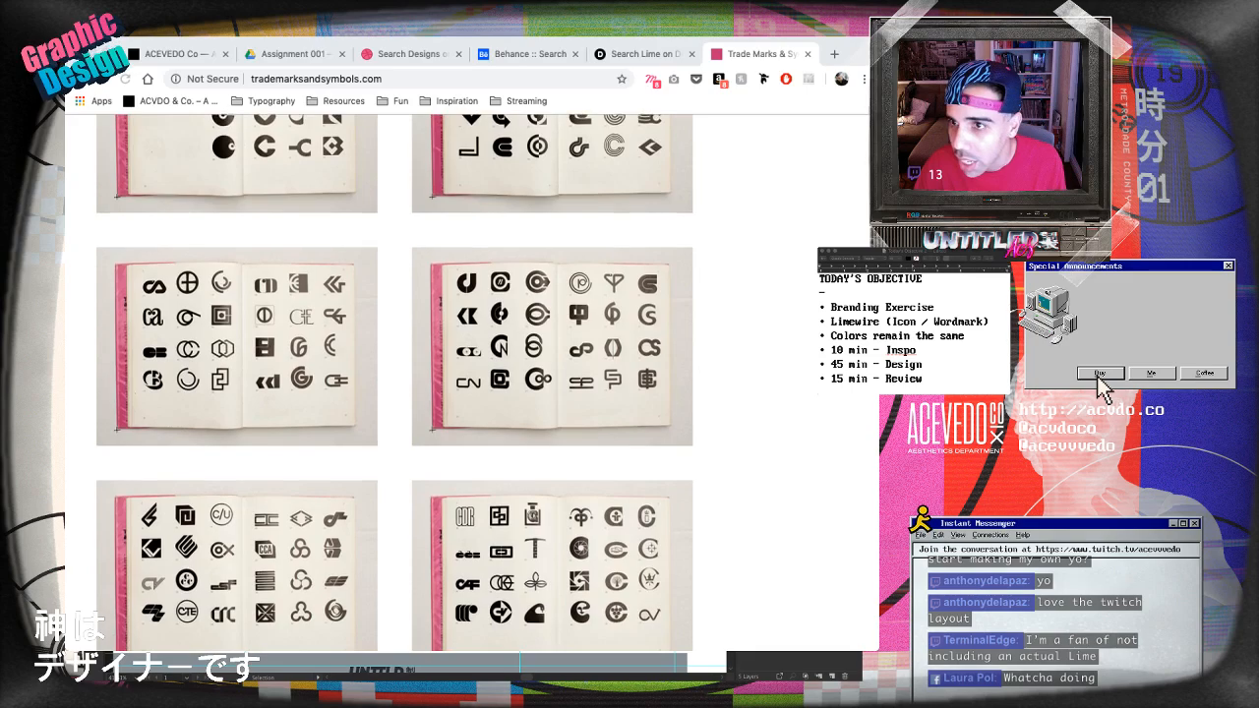
scroll(393, 383, down, 2)
scroll(393, 384, down, 10)
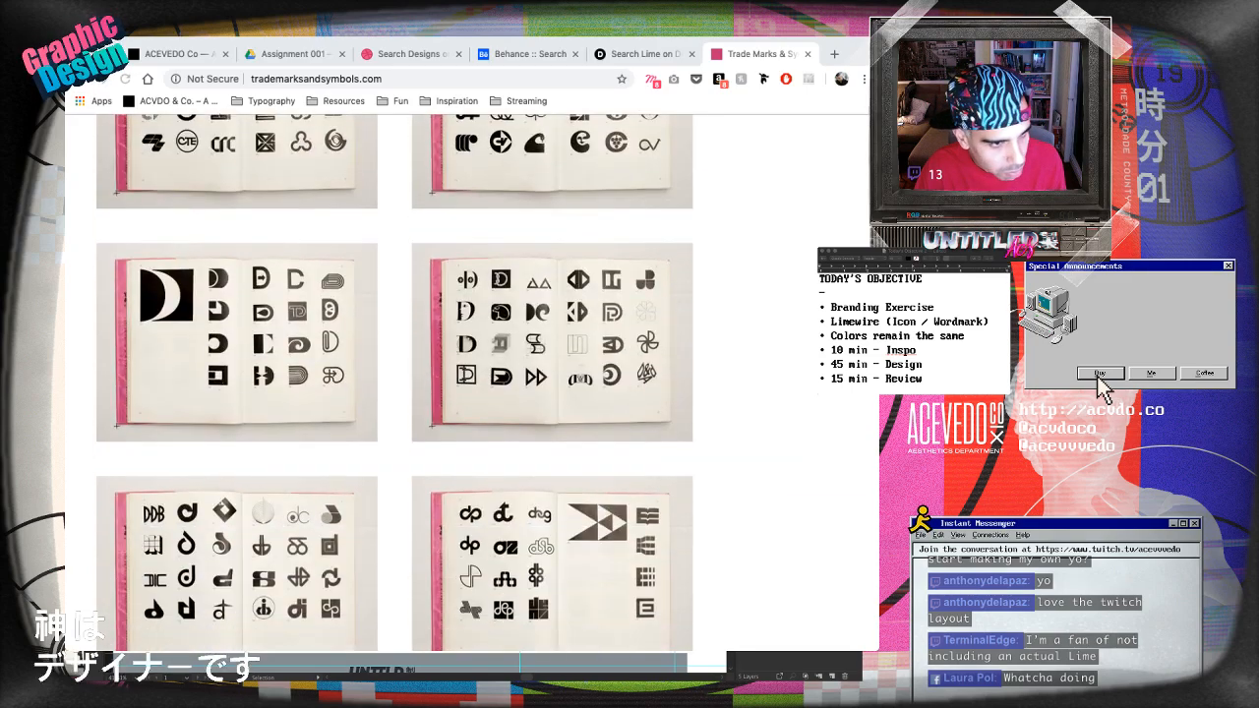
scroll(393, 383, down, 10)
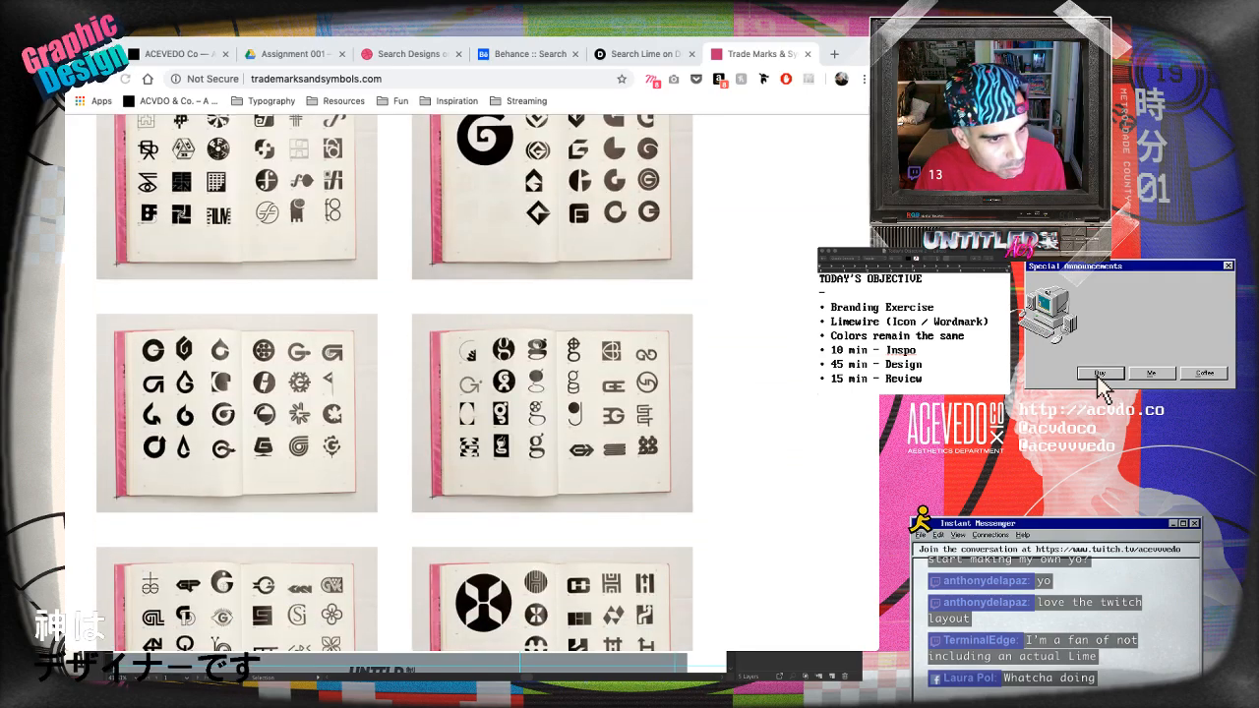
scroll(394, 384, down, 10)
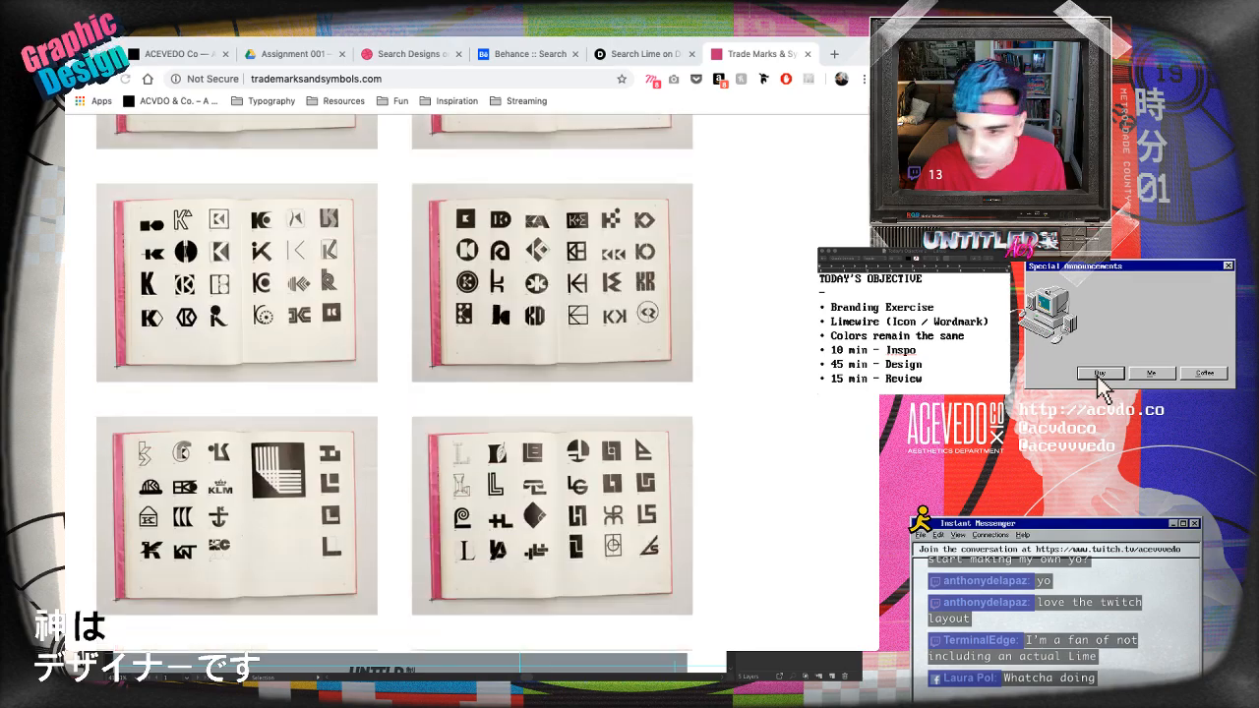
scroll(393, 383, down, 10)
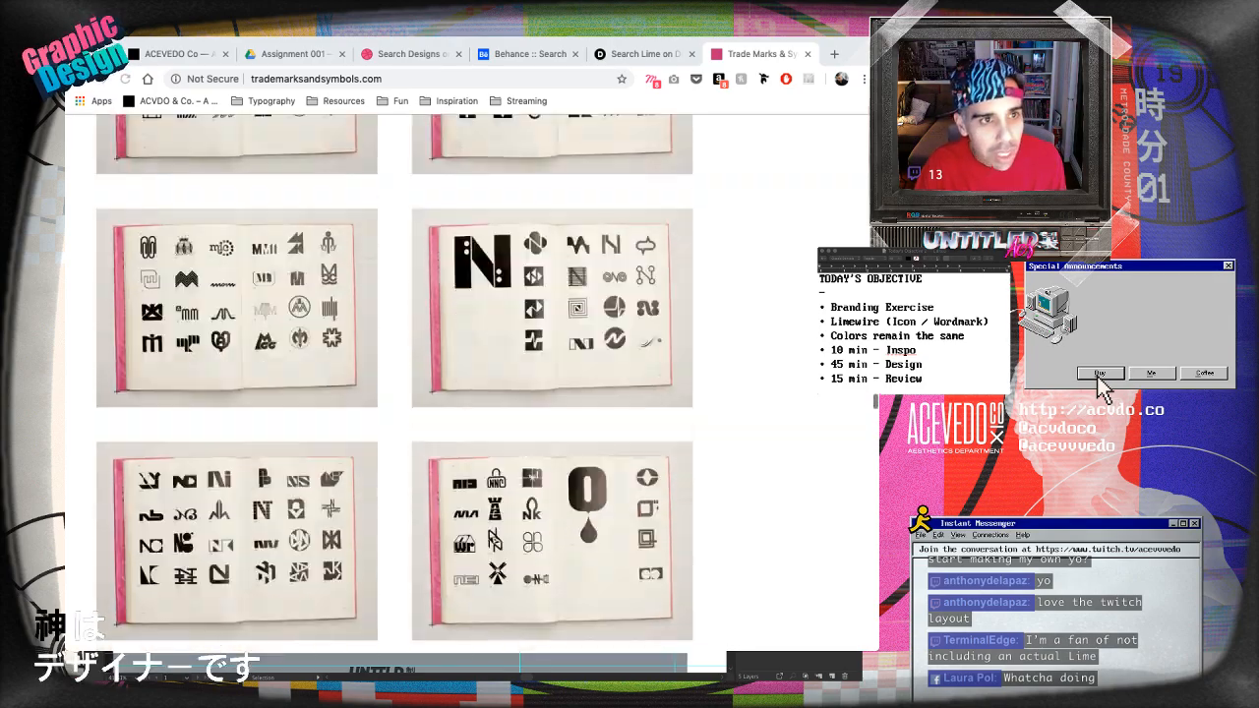
scroll(393, 383, up, 15)
scroll(394, 383, down, 15)
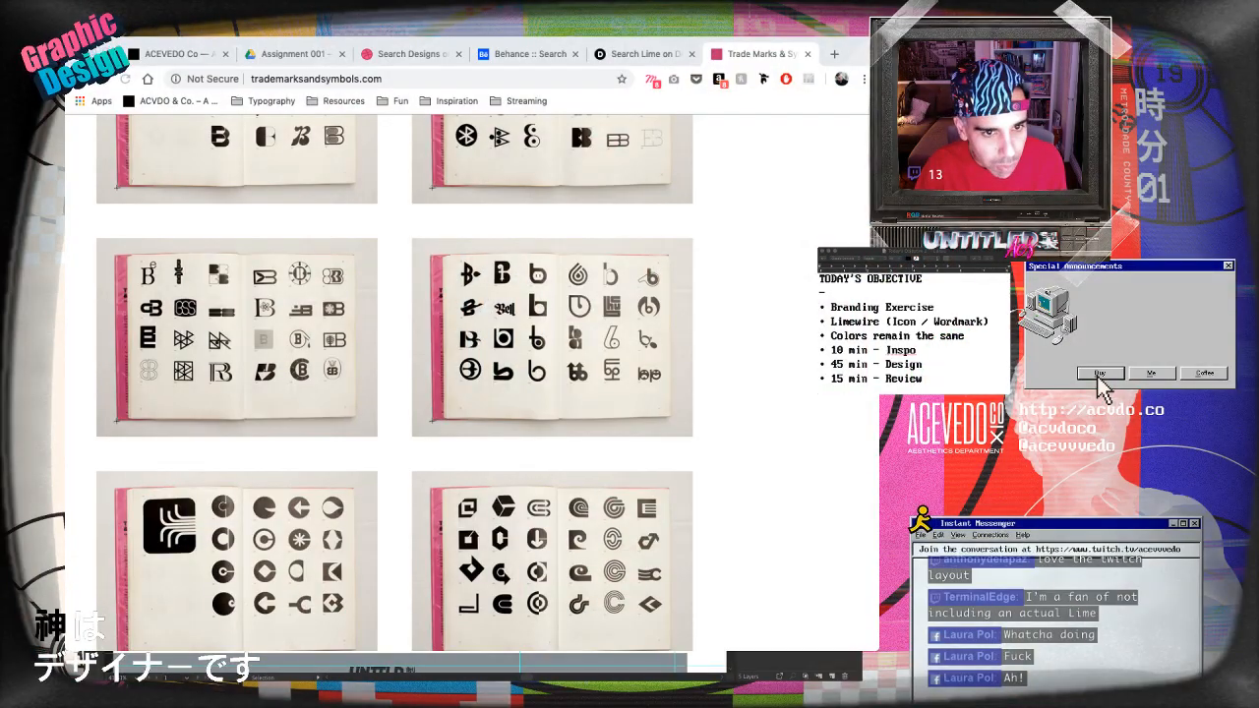
scroll(393, 383, down, 15)
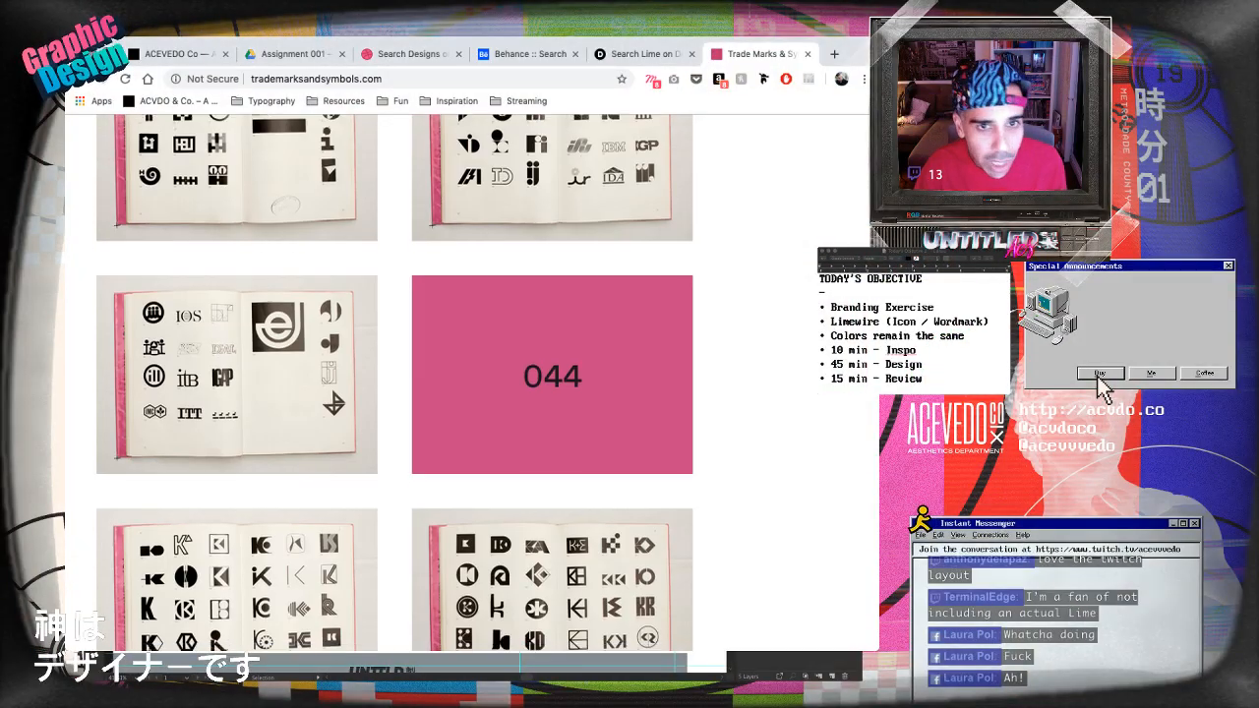
scroll(393, 384, down, 10)
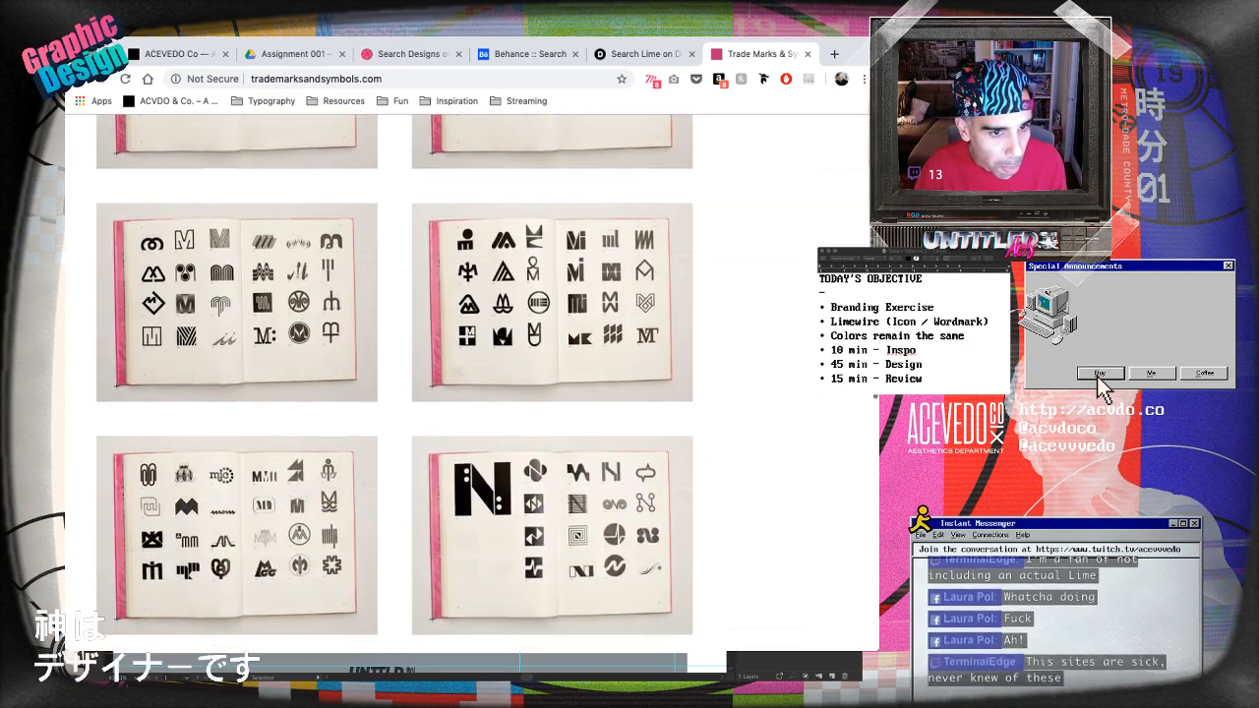
scroll(393, 384, down, 10)
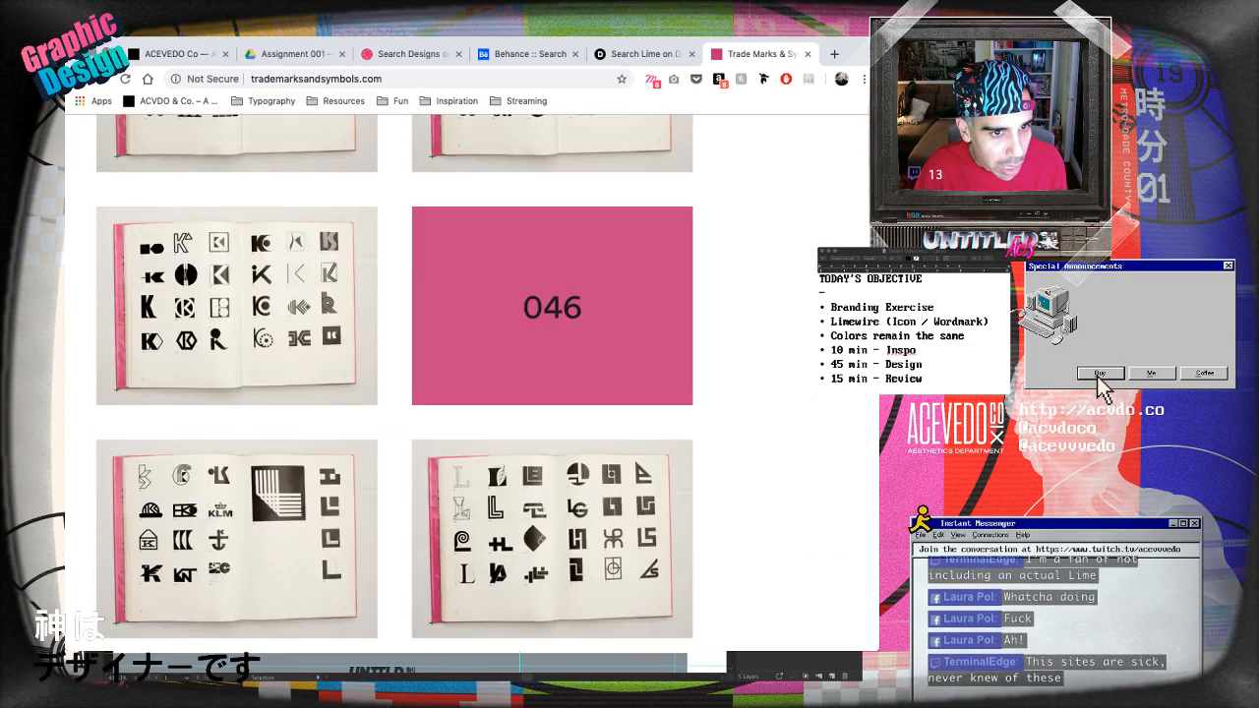
scroll(393, 384, up, 3)
scroll(394, 384, down, 3)
scroll(393, 383, up, 5)
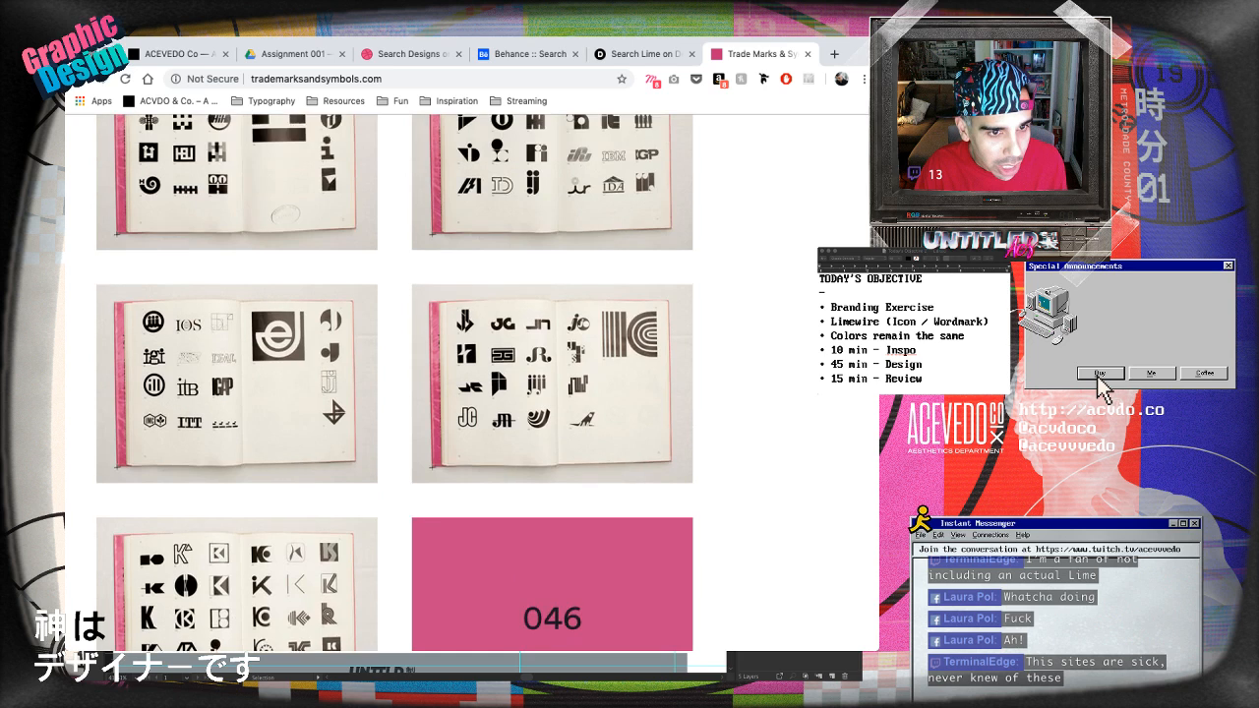
scroll(394, 383, up, 3)
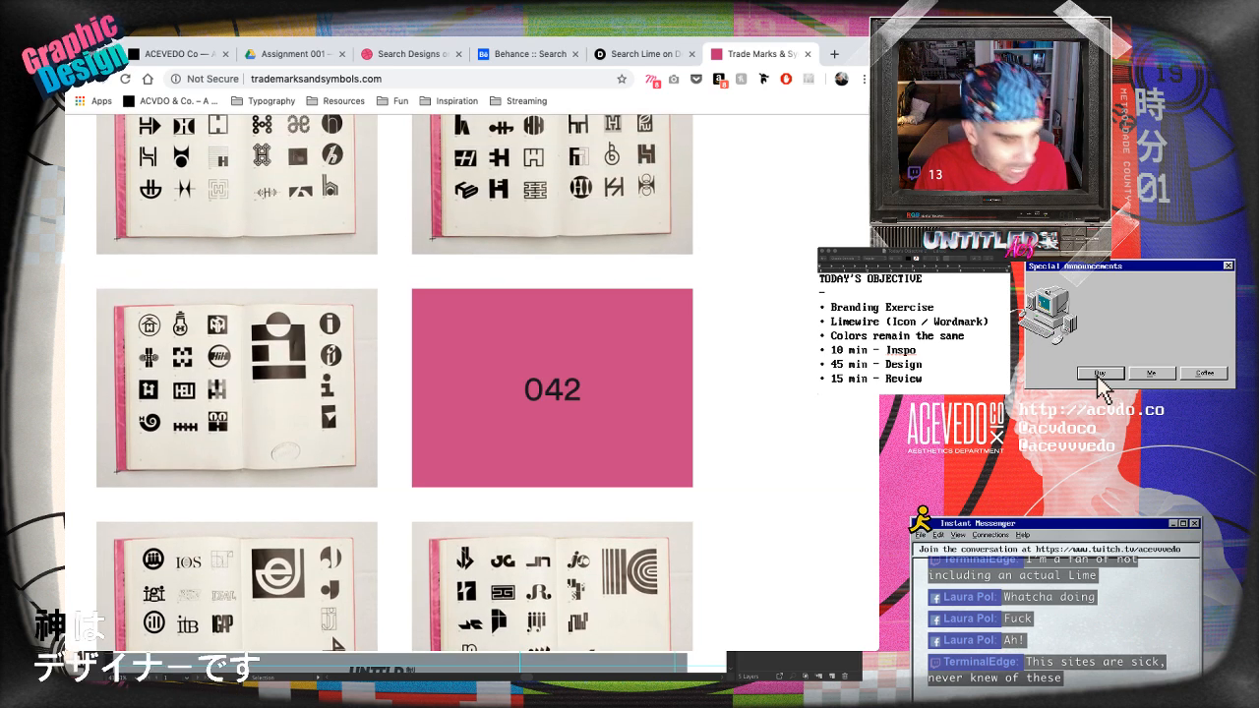
scroll(393, 384, down, 4)
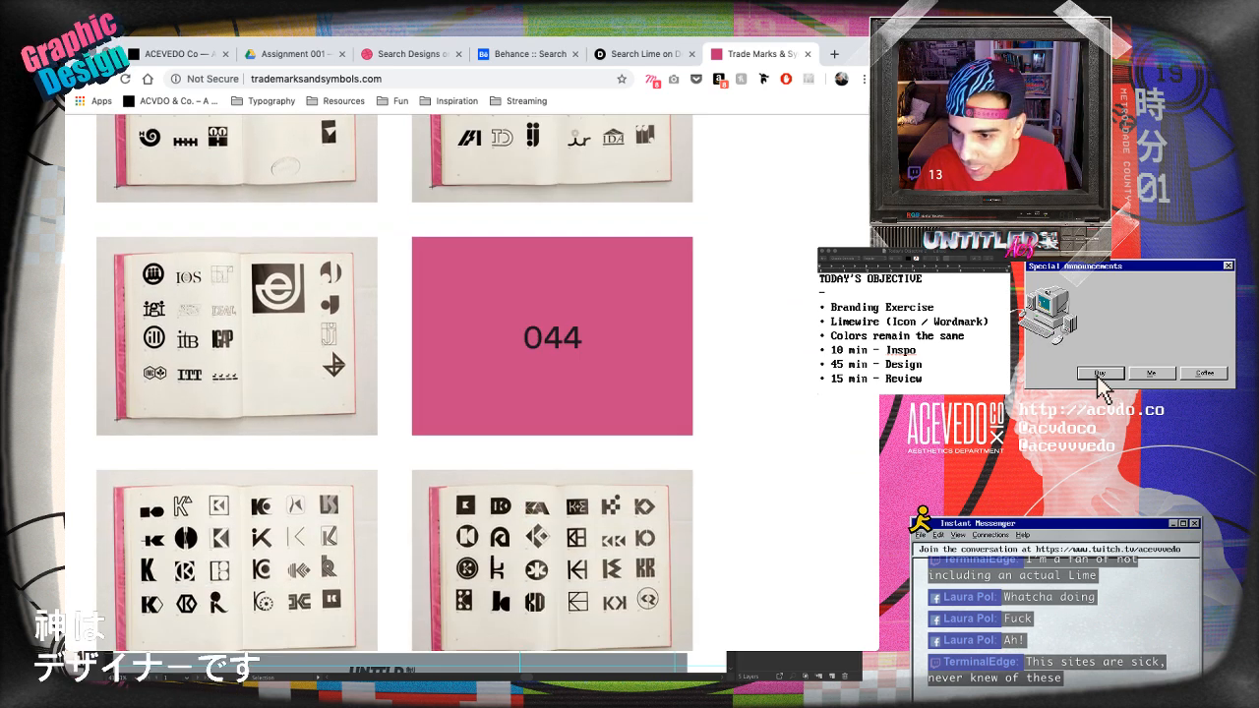
scroll(393, 384, down, 3)
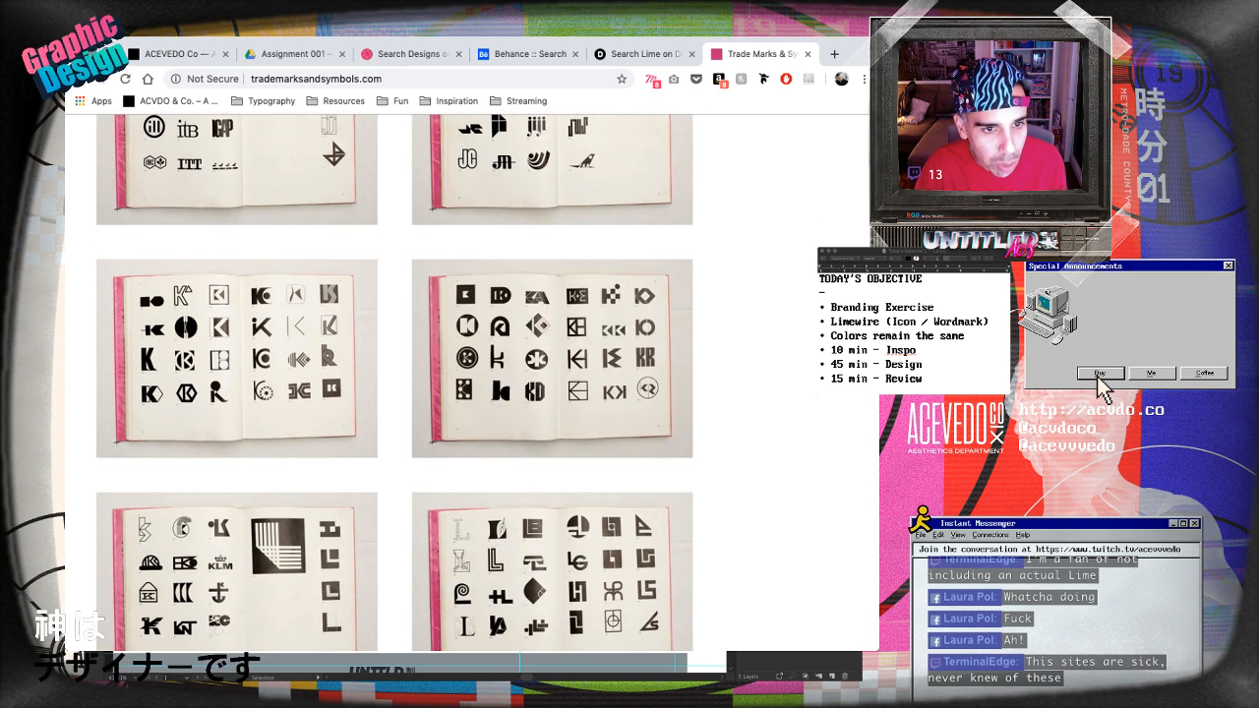
scroll(393, 383, down, 1)
scroll(393, 383, down, 1)
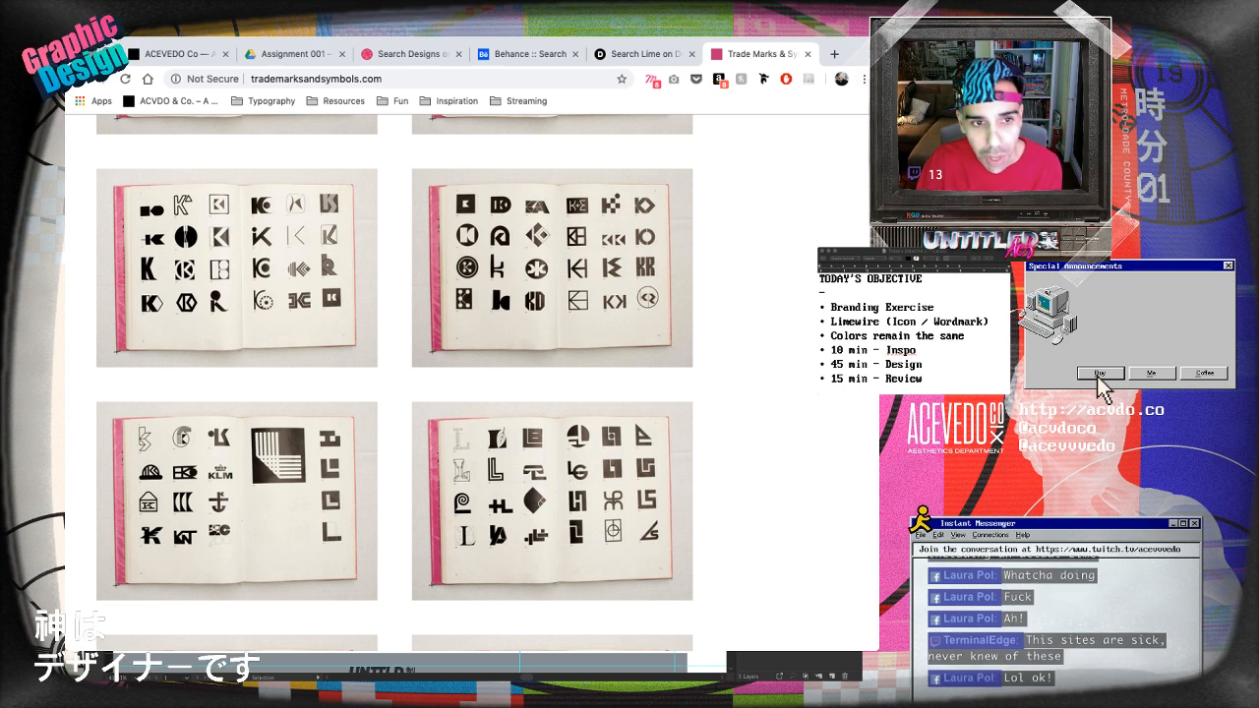
- Enlarge the browser window and view the 048 L-logo book spread up close
drag(883, 659, 993, 707)
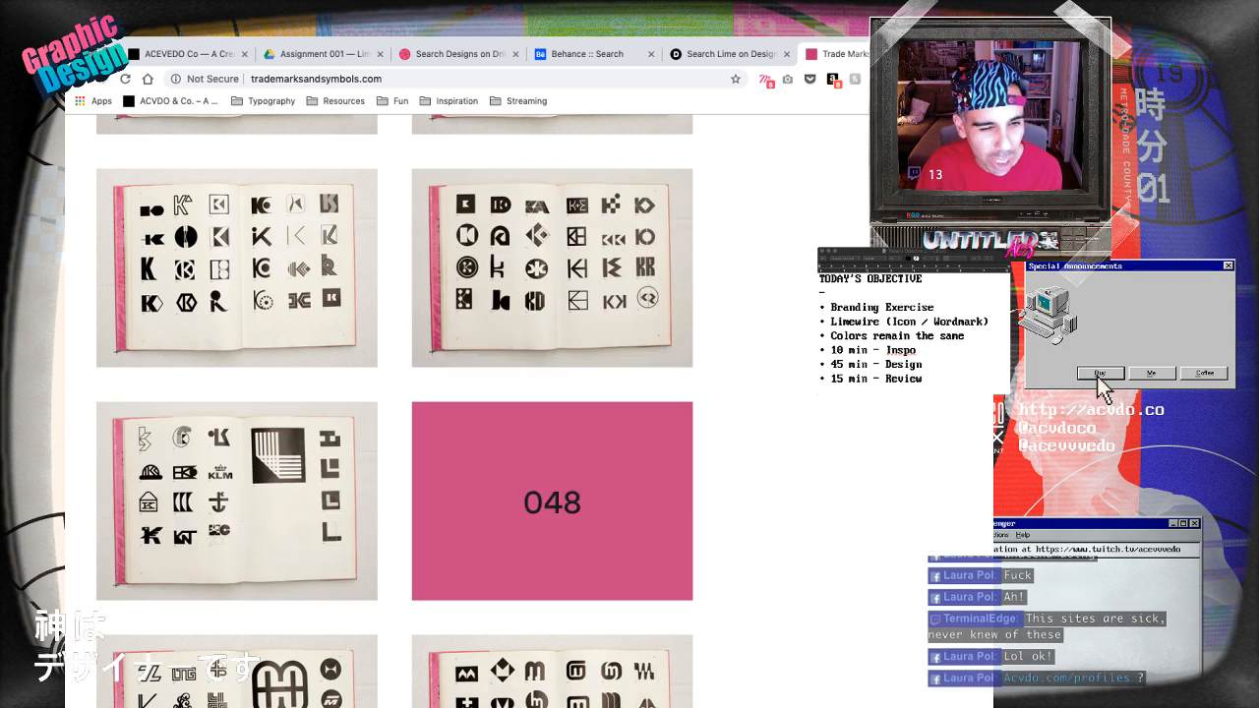
click(552, 500)
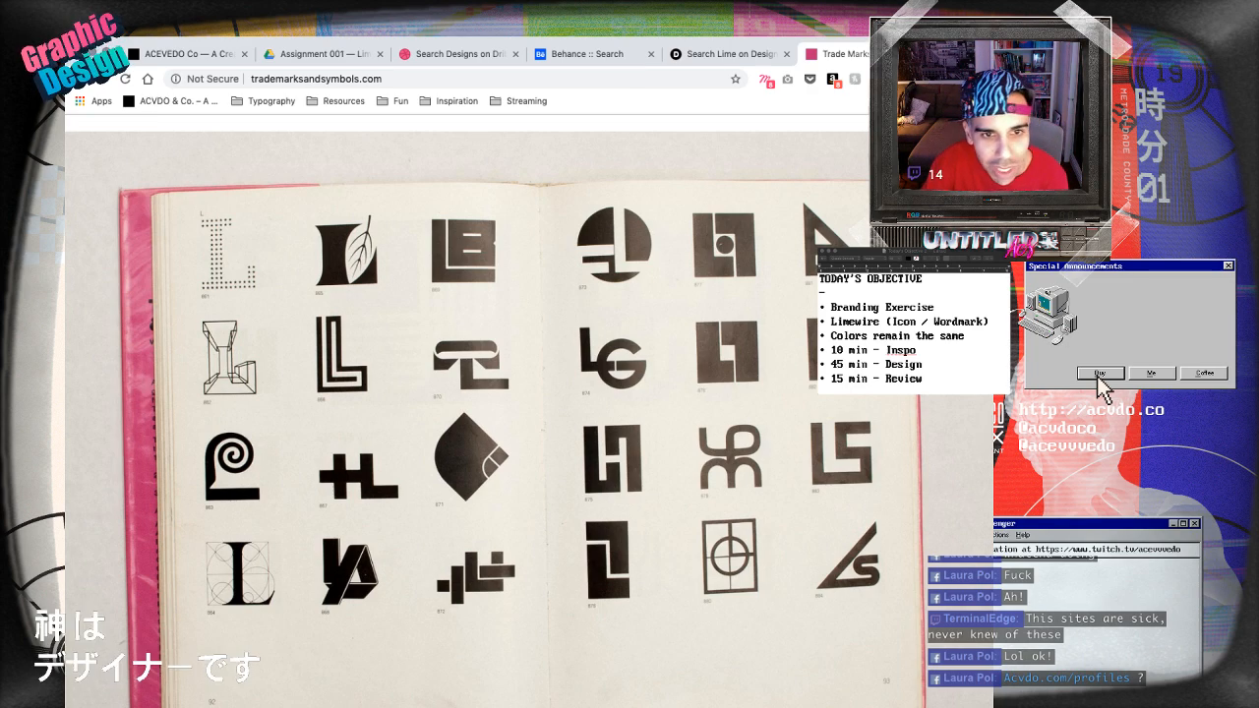
click(552, 499)
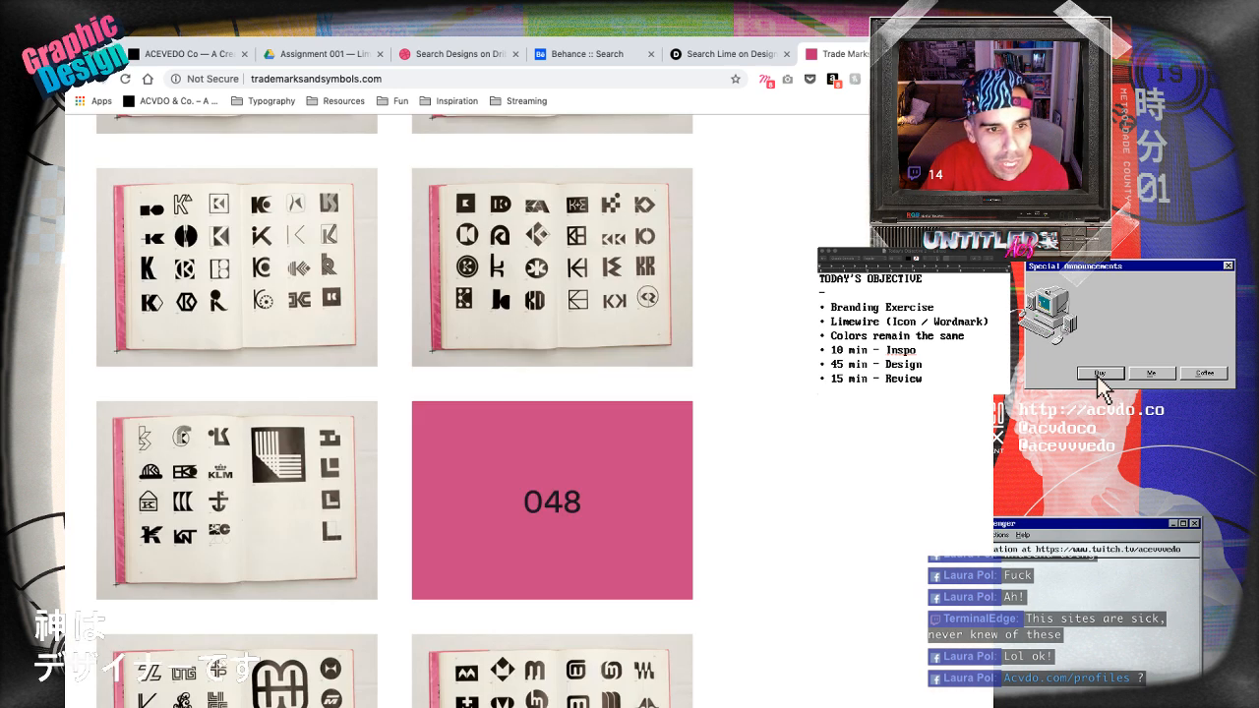
click(552, 499)
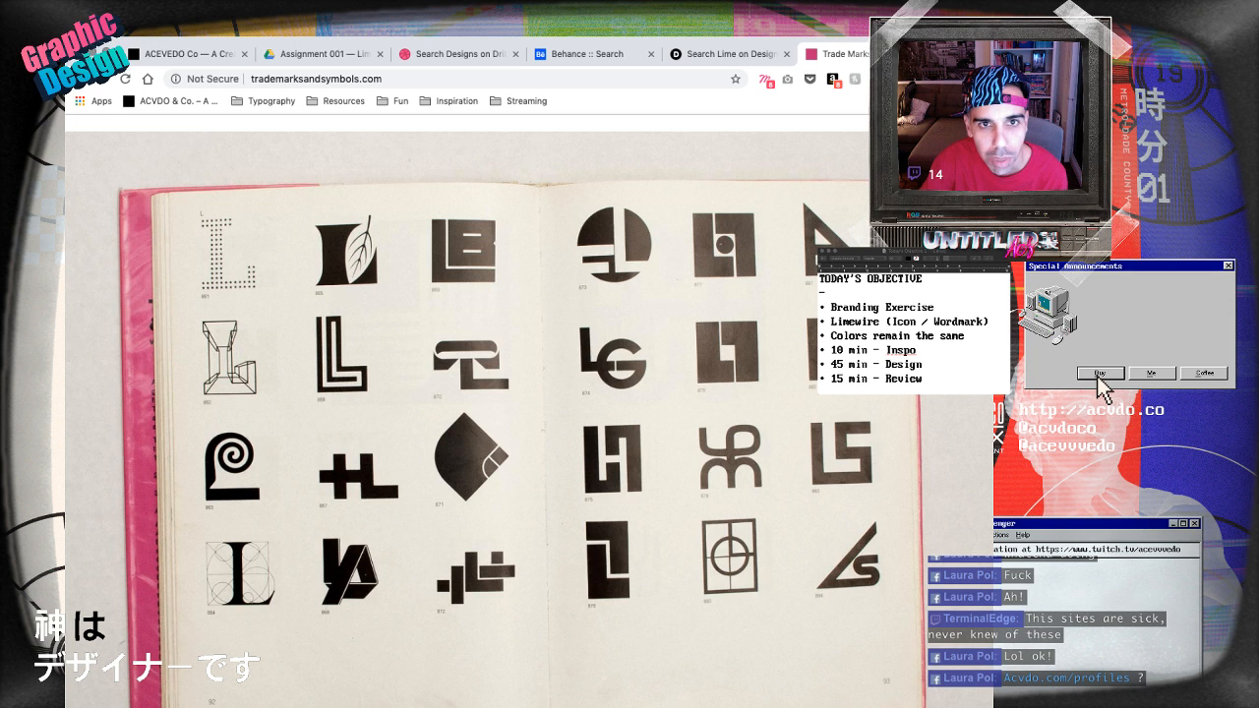
click(551, 267)
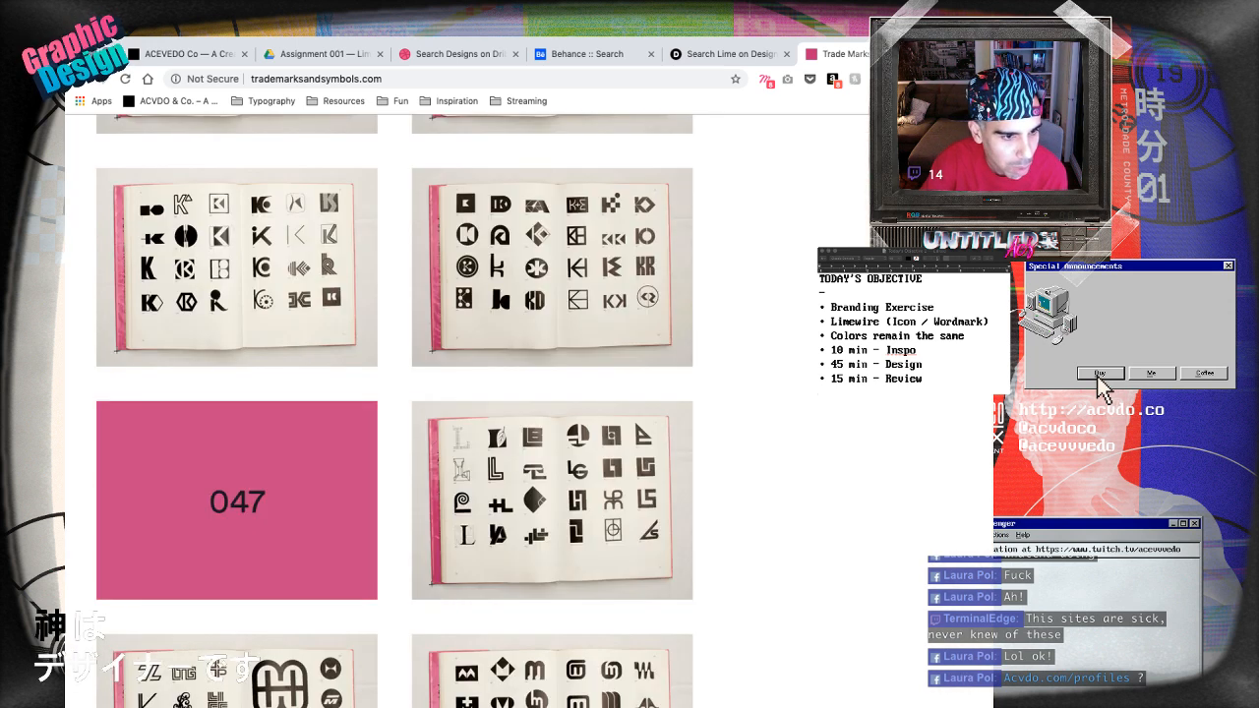
- Scroll the grid down to the M-based marks and back up to the I, J and K spreads
scroll(236, 541, up, 1)
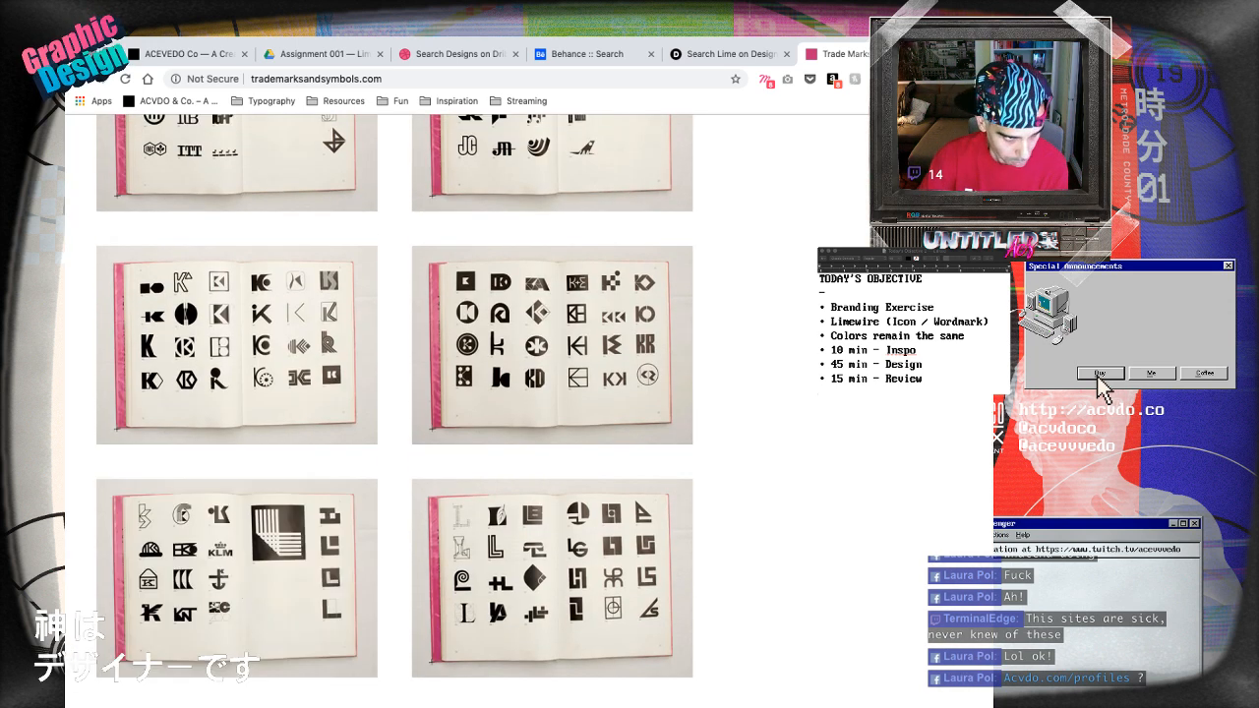
scroll(552, 579, down, 3)
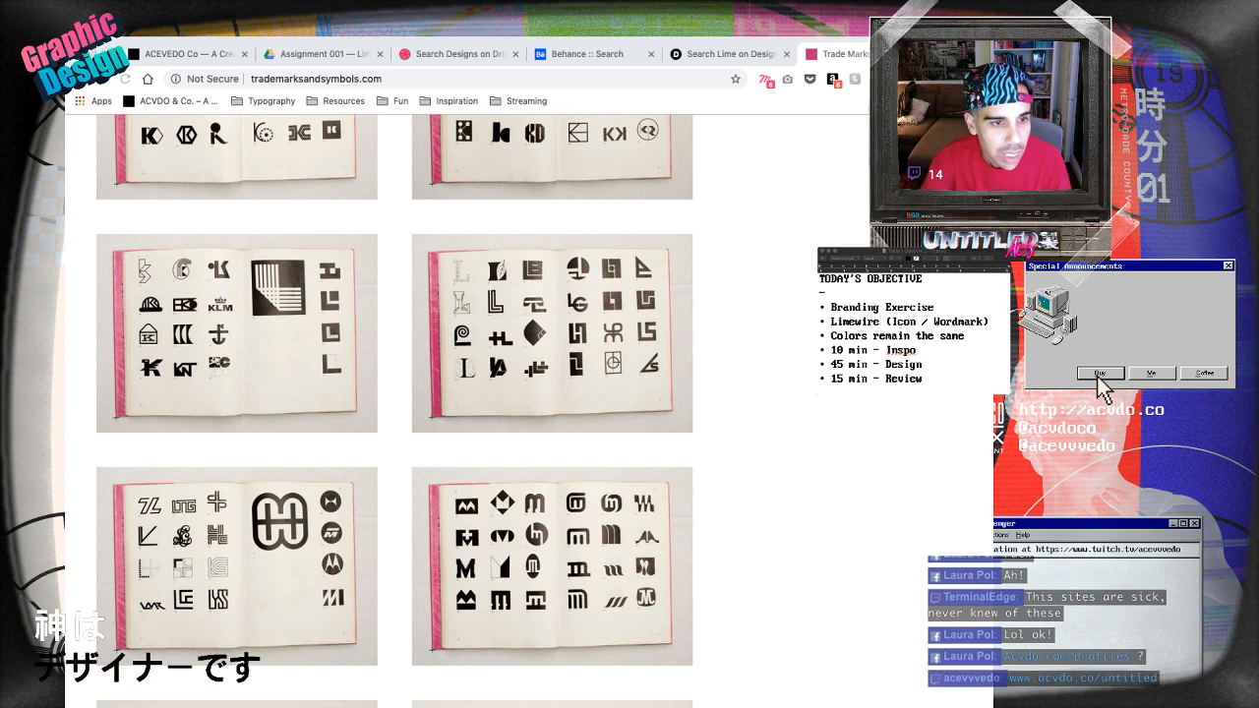
scroll(393, 413, down, 2)
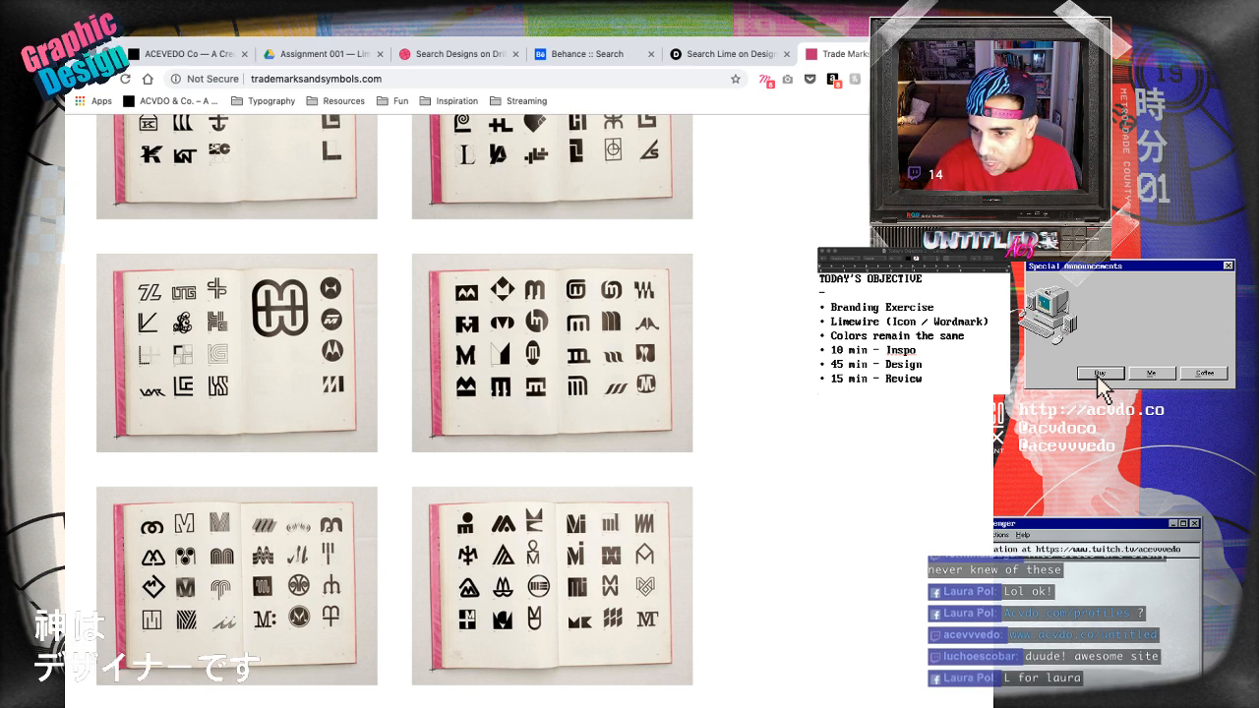
scroll(394, 413, up, 3)
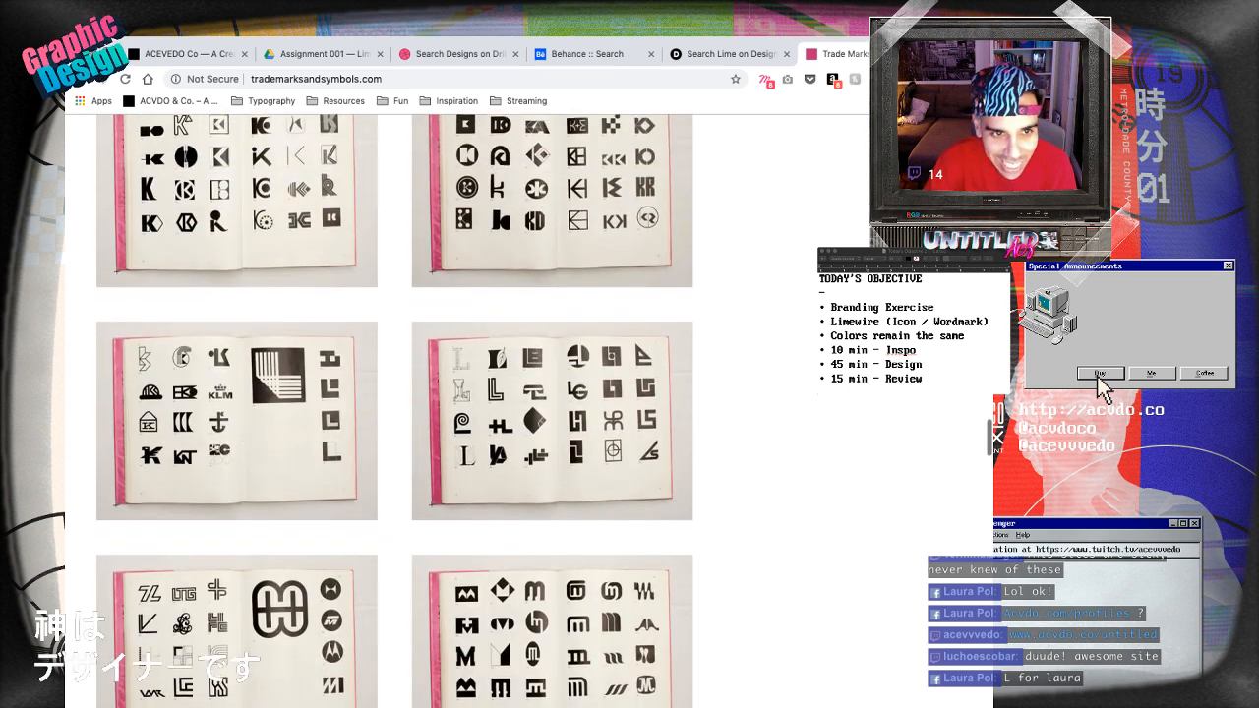
scroll(394, 413, up, 2)
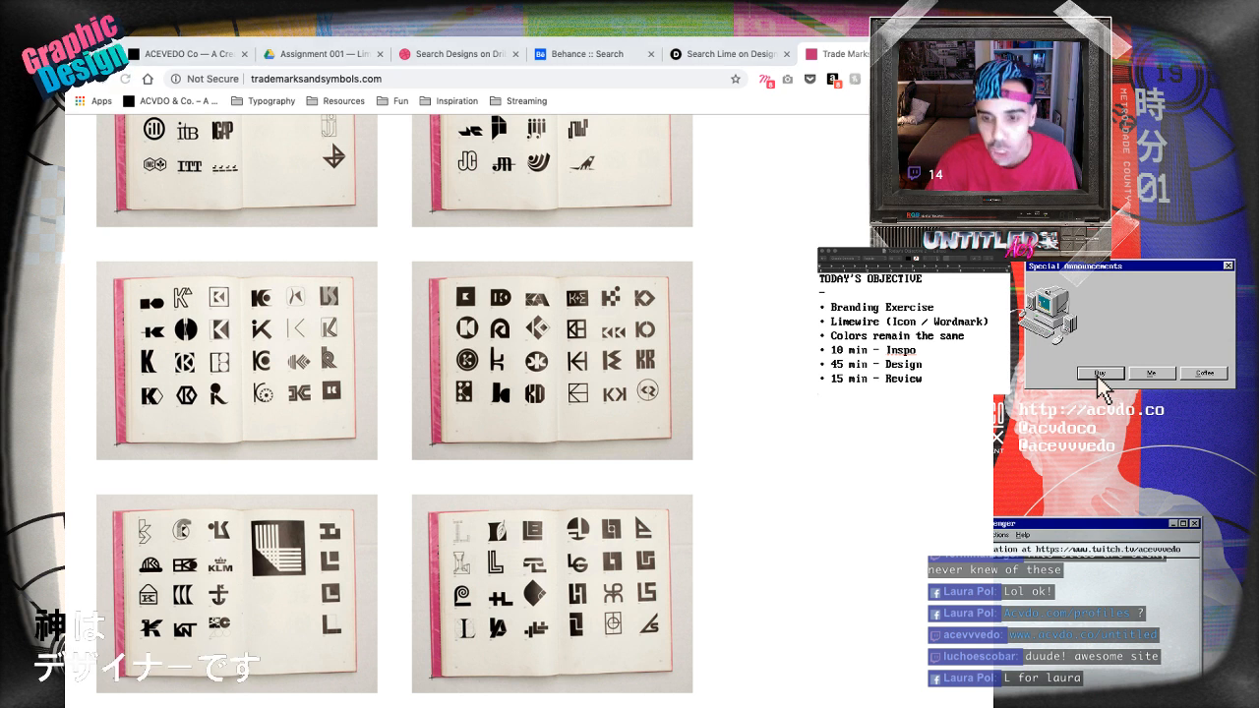
scroll(393, 413, up, 1)
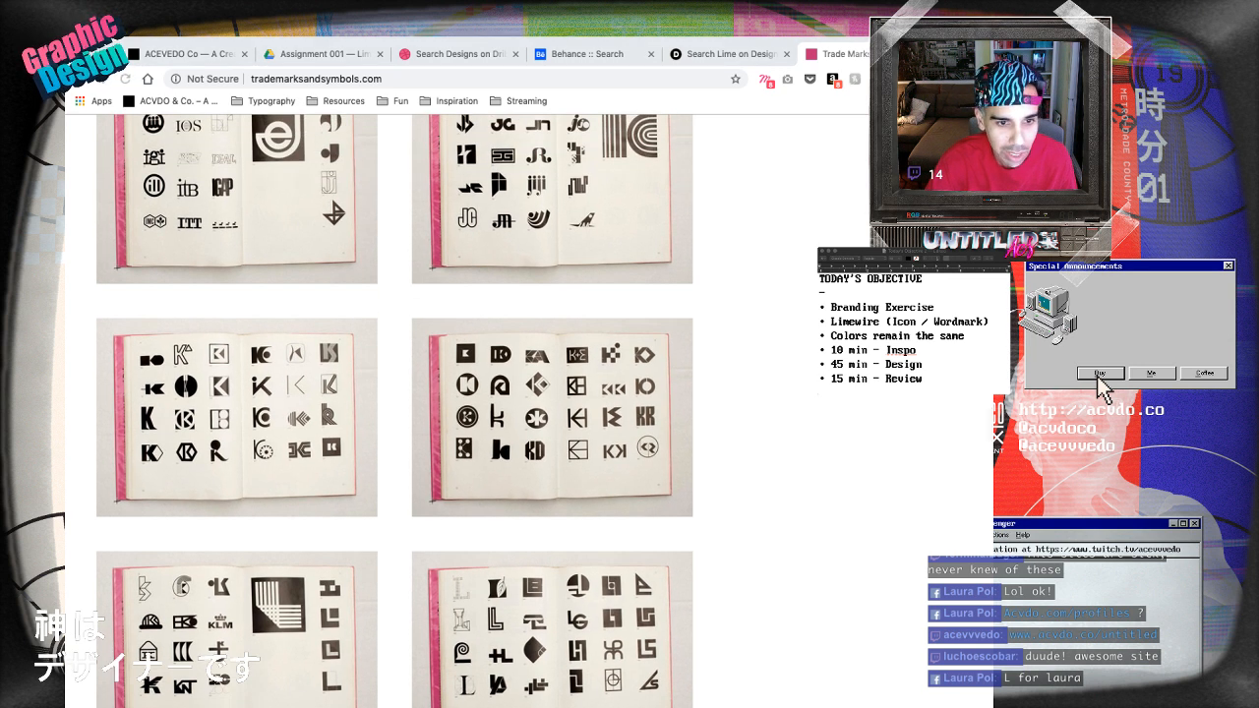
- View the 048 L-logo spread enlarged again, then return to the LIME WIRE wordmarks in Illustrator
click(551, 630)
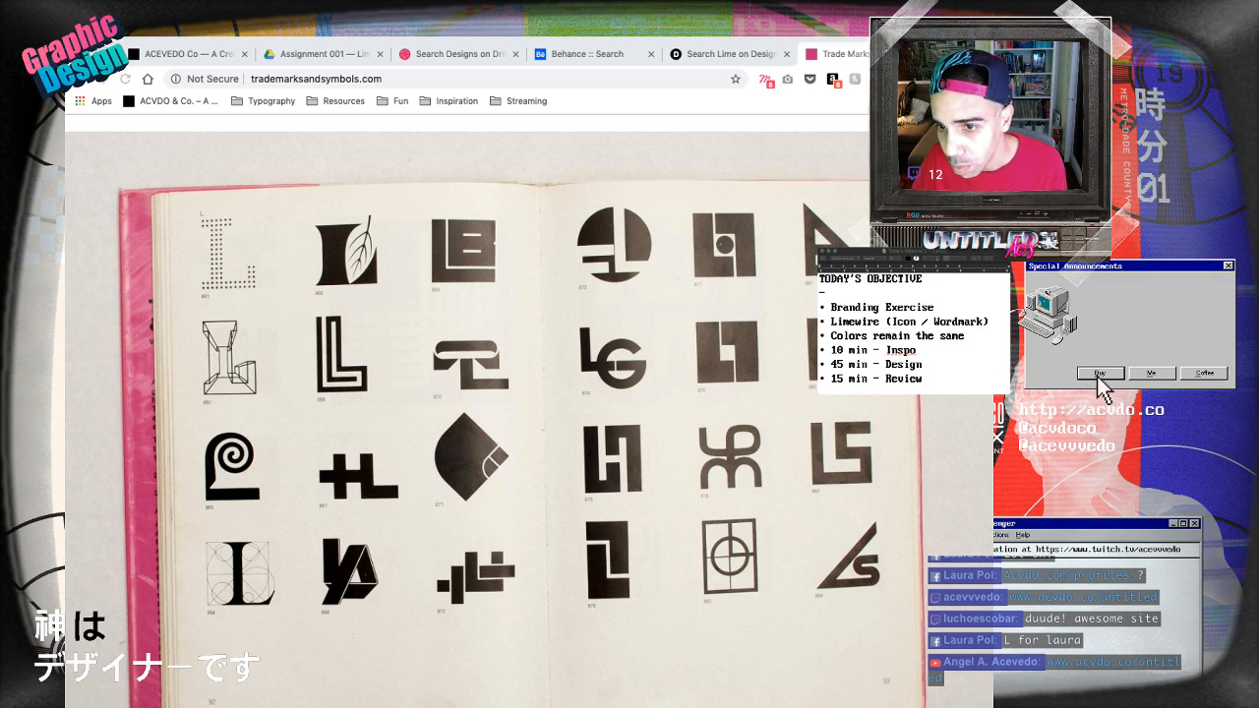
key(super+Tab)
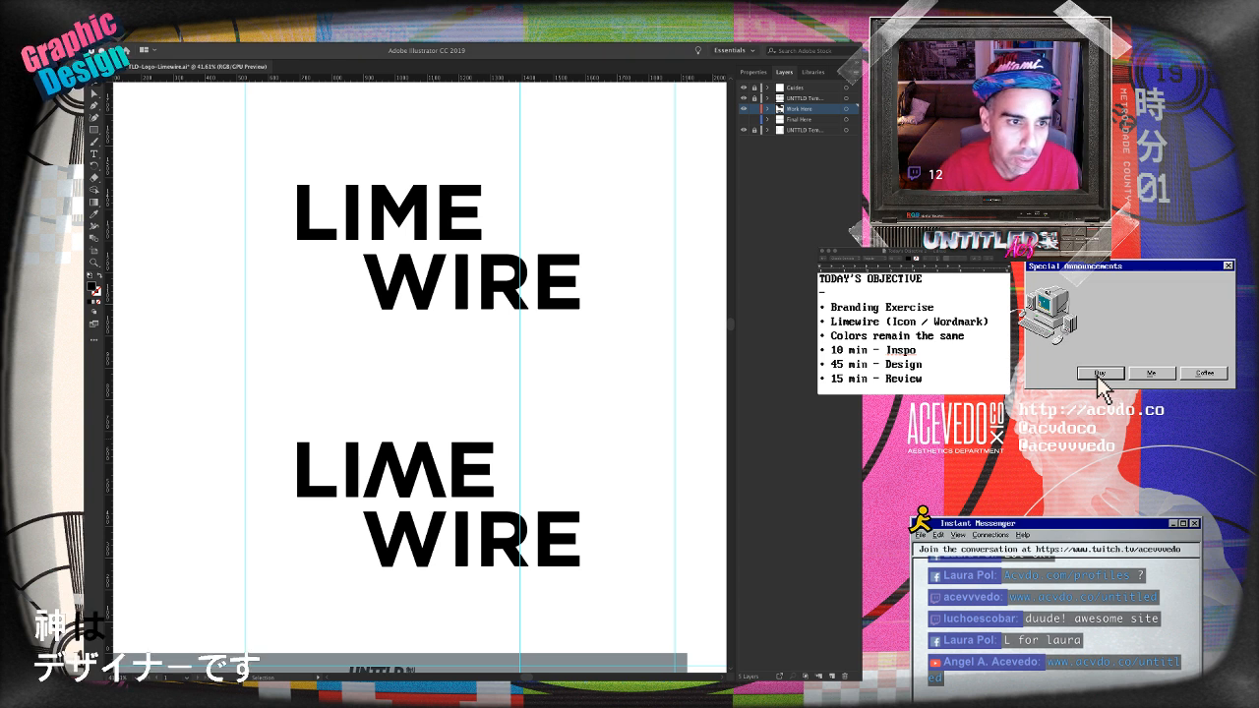
- Paste the citrus-pattern image left of the LIME WIRE wordmarks, then paste in the original LimeWire logo
key(super+v)
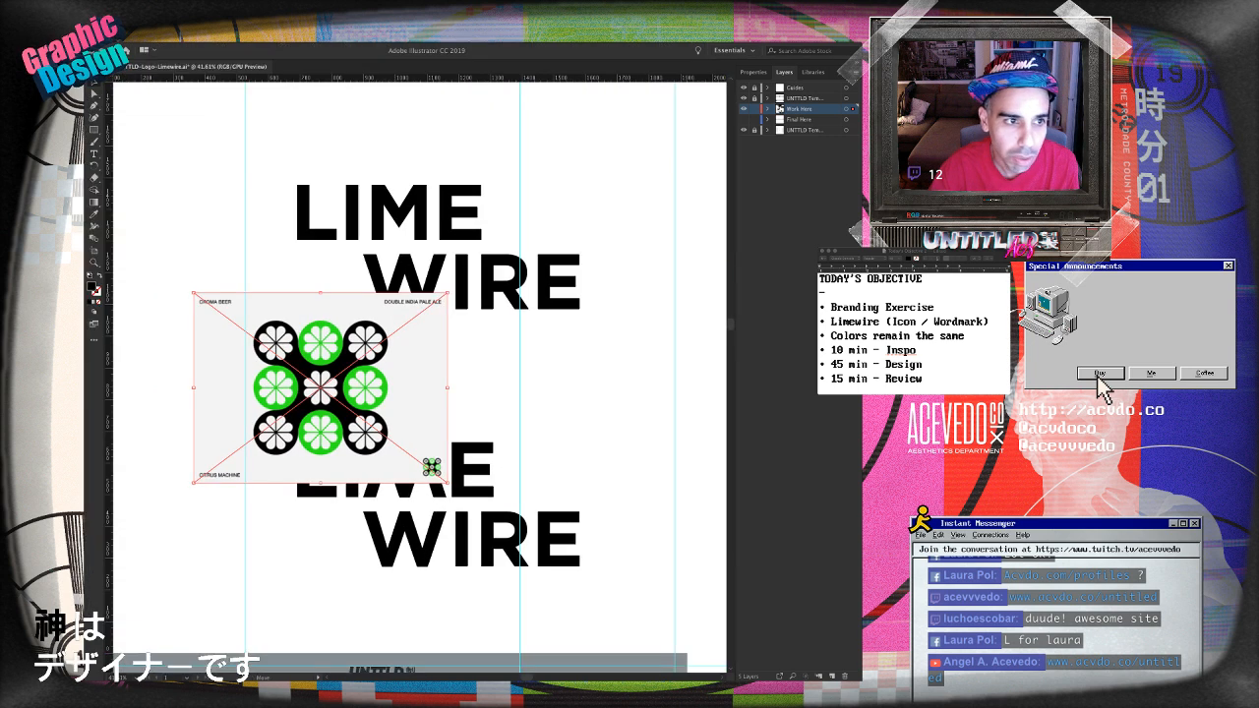
drag(431, 466, 315, 408)
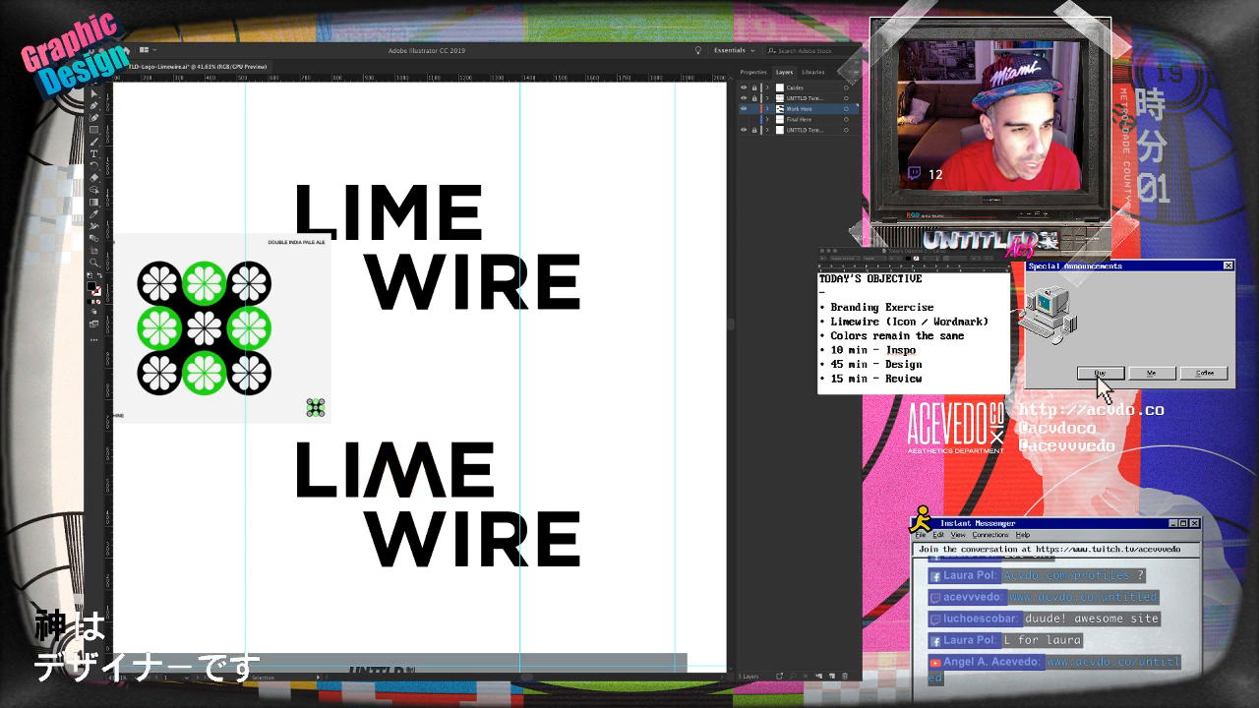
click(246, 339)
drag(245, 339, 314, 334)
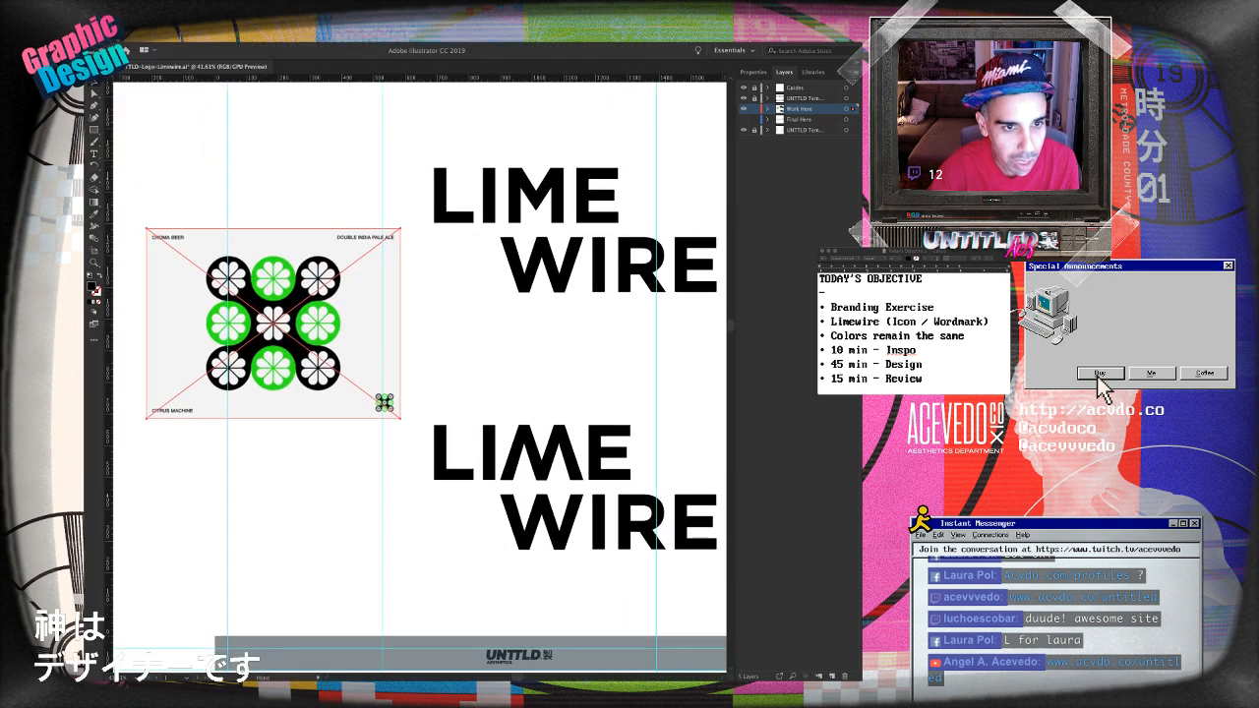
key(super+shift+a)
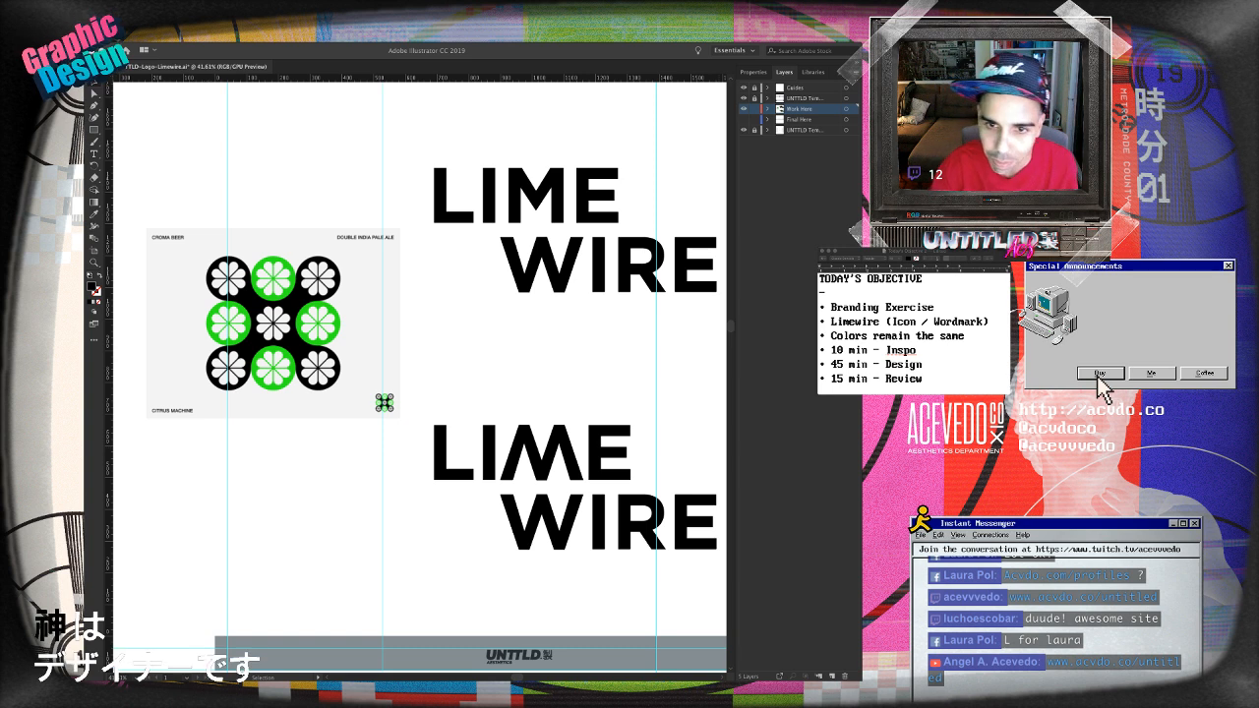
key(super+v)
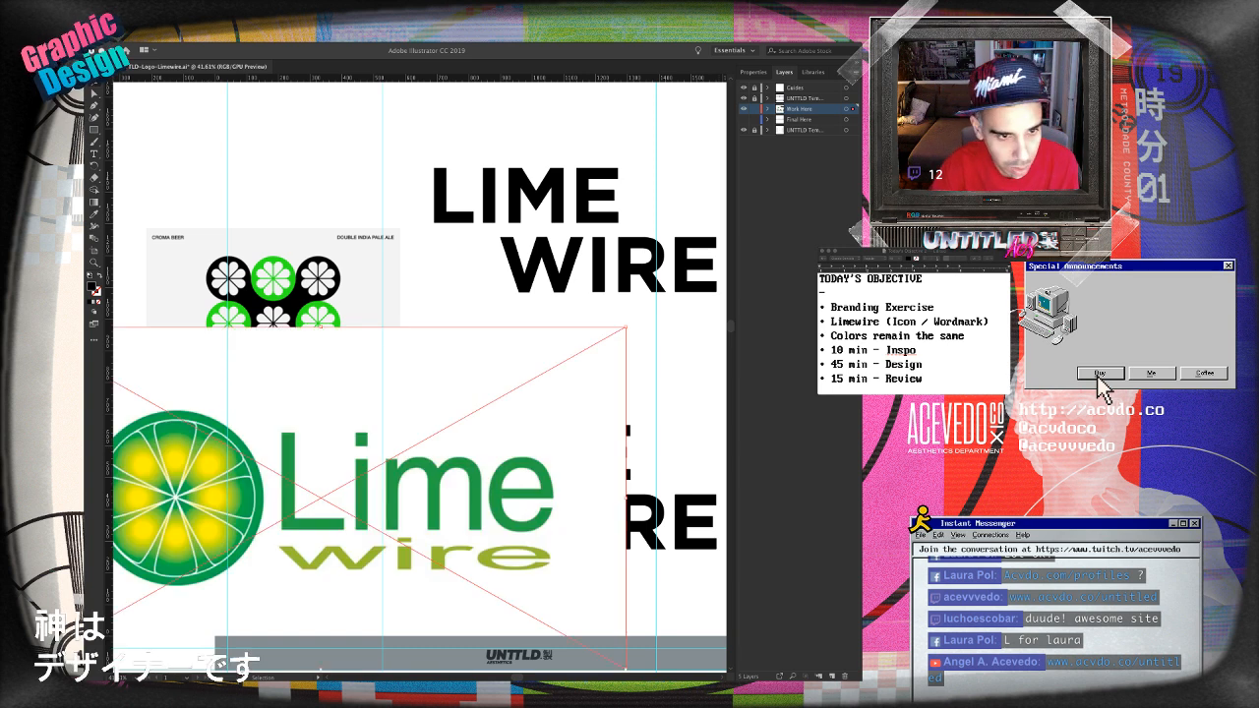
- Scale down the LimeWire logo and place it below the beer artwork
drag(627, 326, 455, 423)
drag(422, 467, 386, 509)
click(417, 510)
click(421, 480)
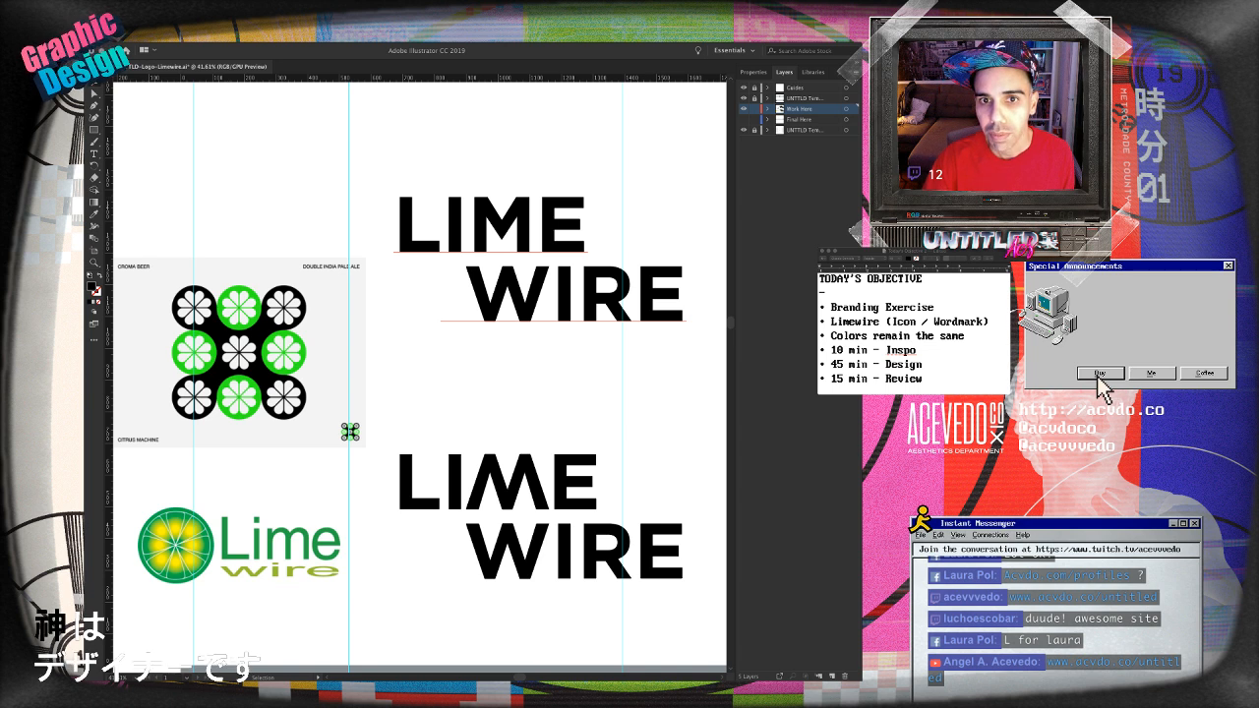
- Sample the logo's green and the lime icon's yellow and save them as swatches
key(F5)
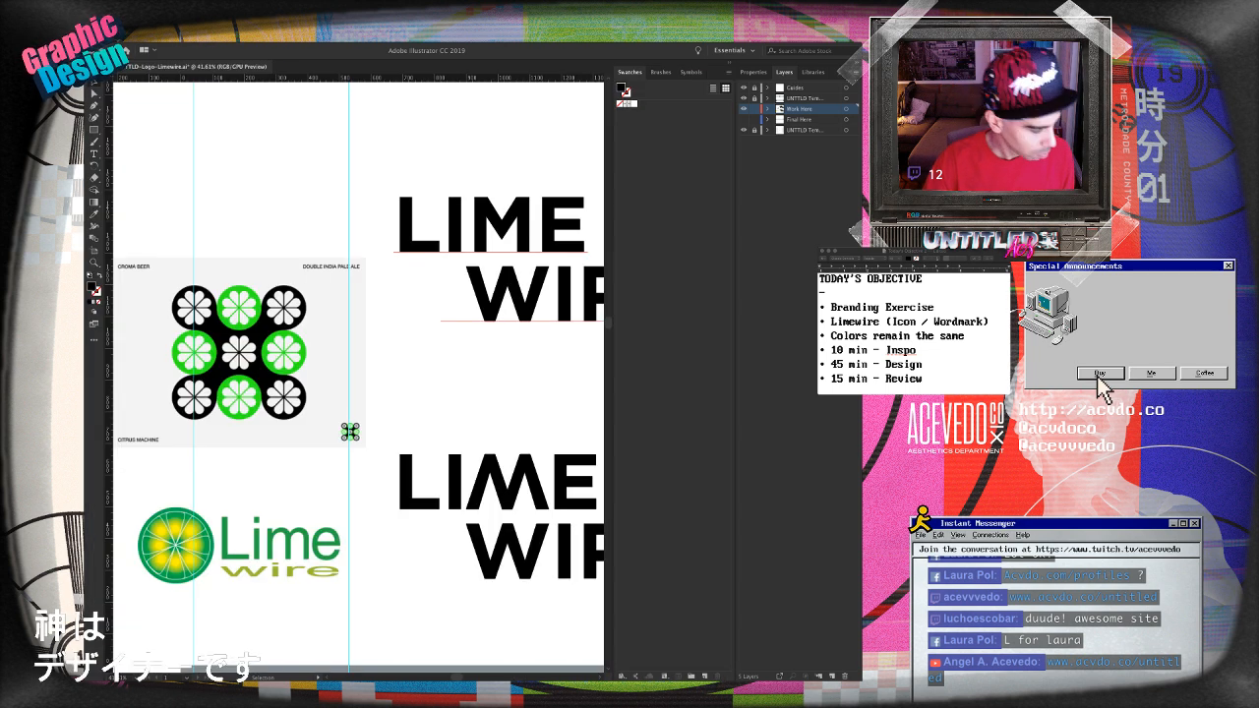
key(i)
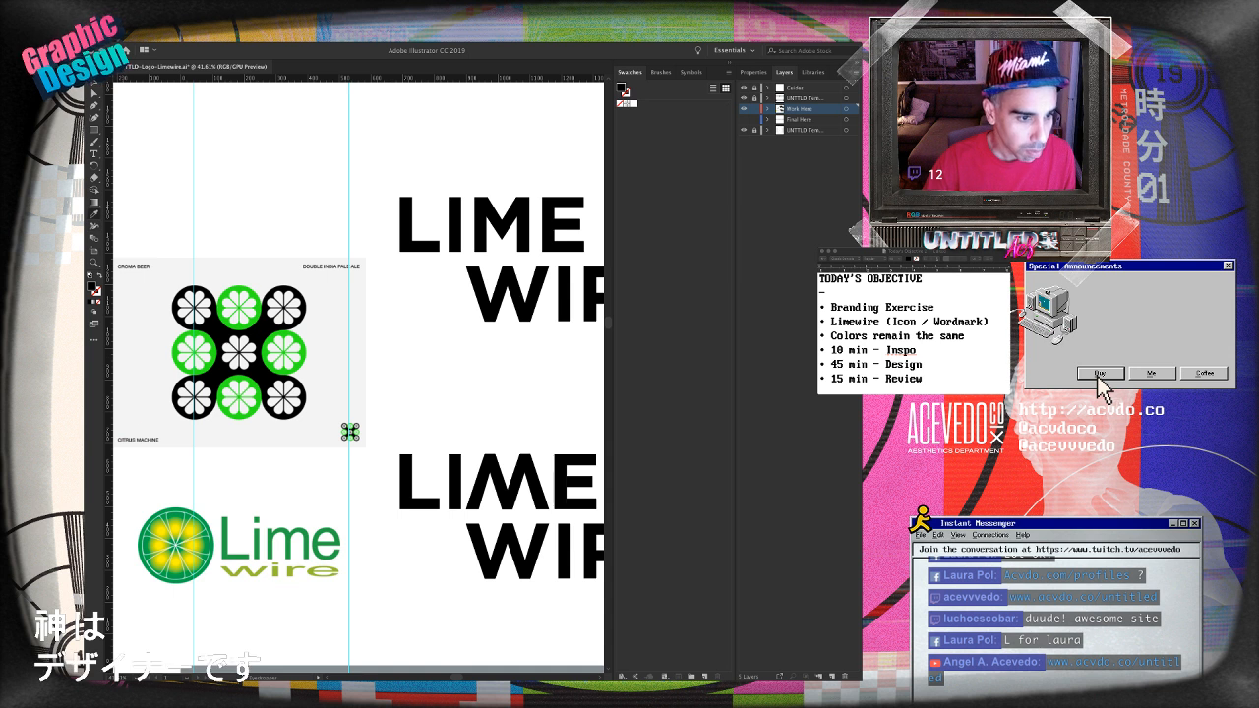
click(225, 539)
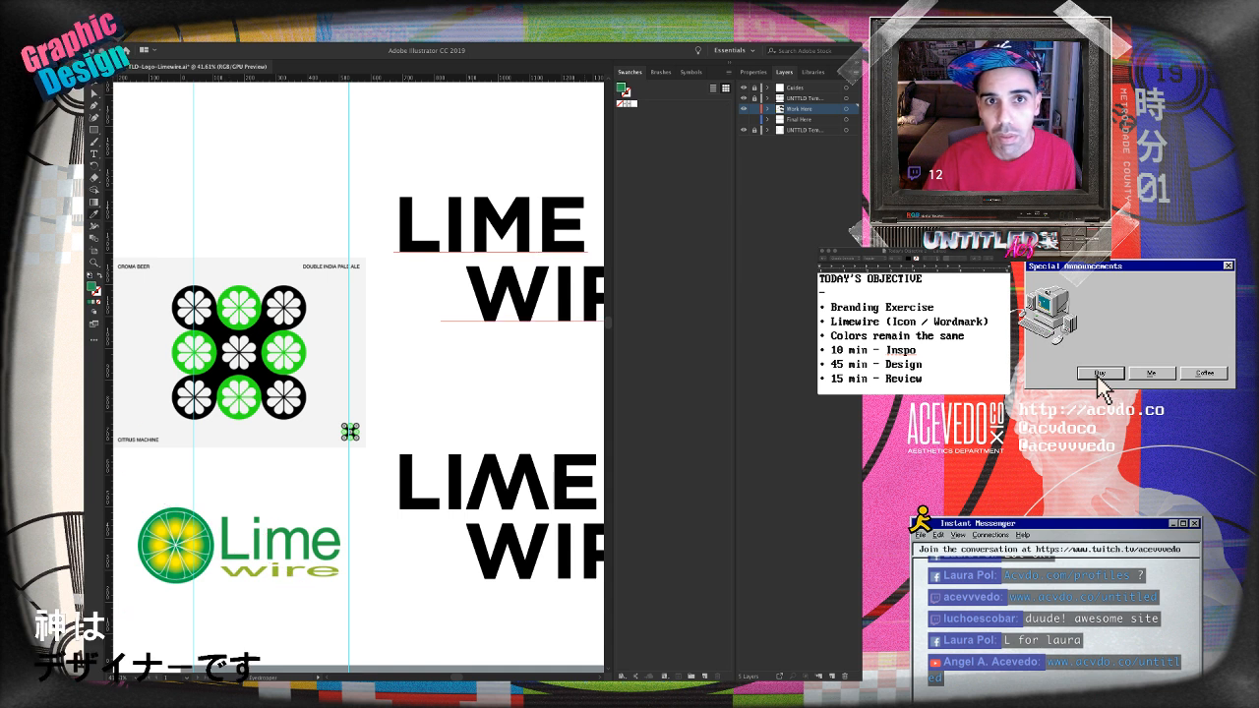
drag(621, 88, 659, 132)
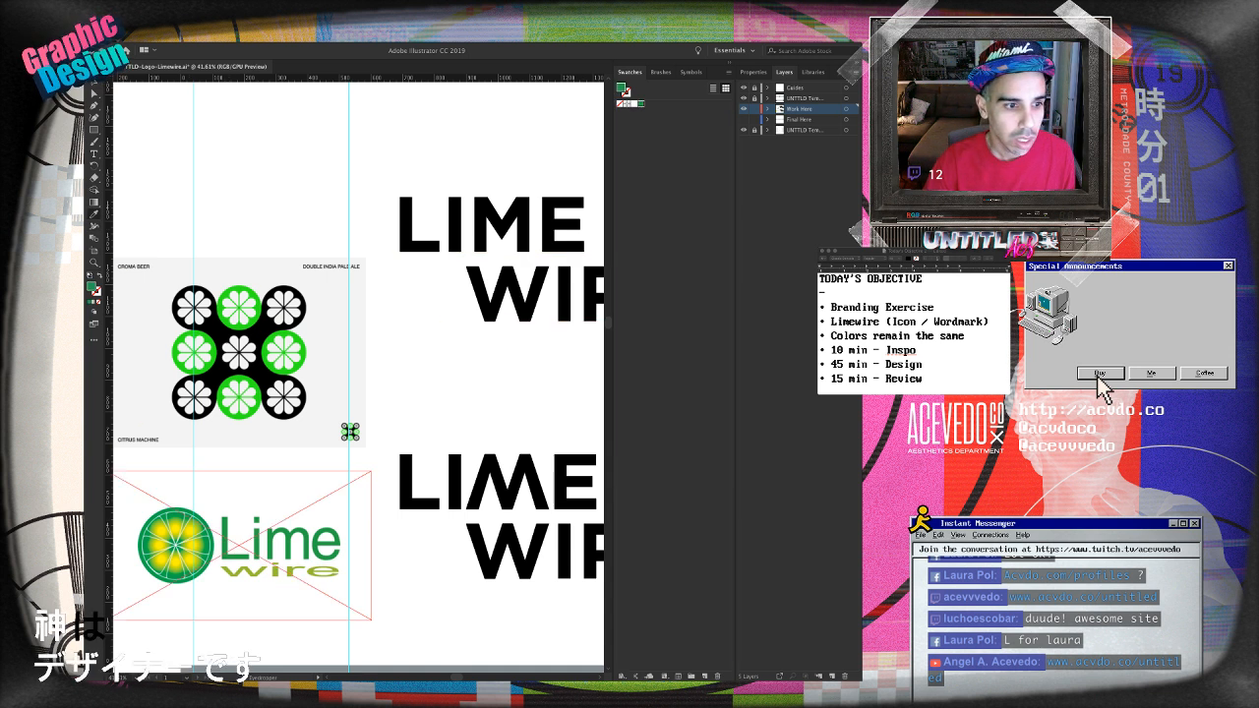
click(178, 538)
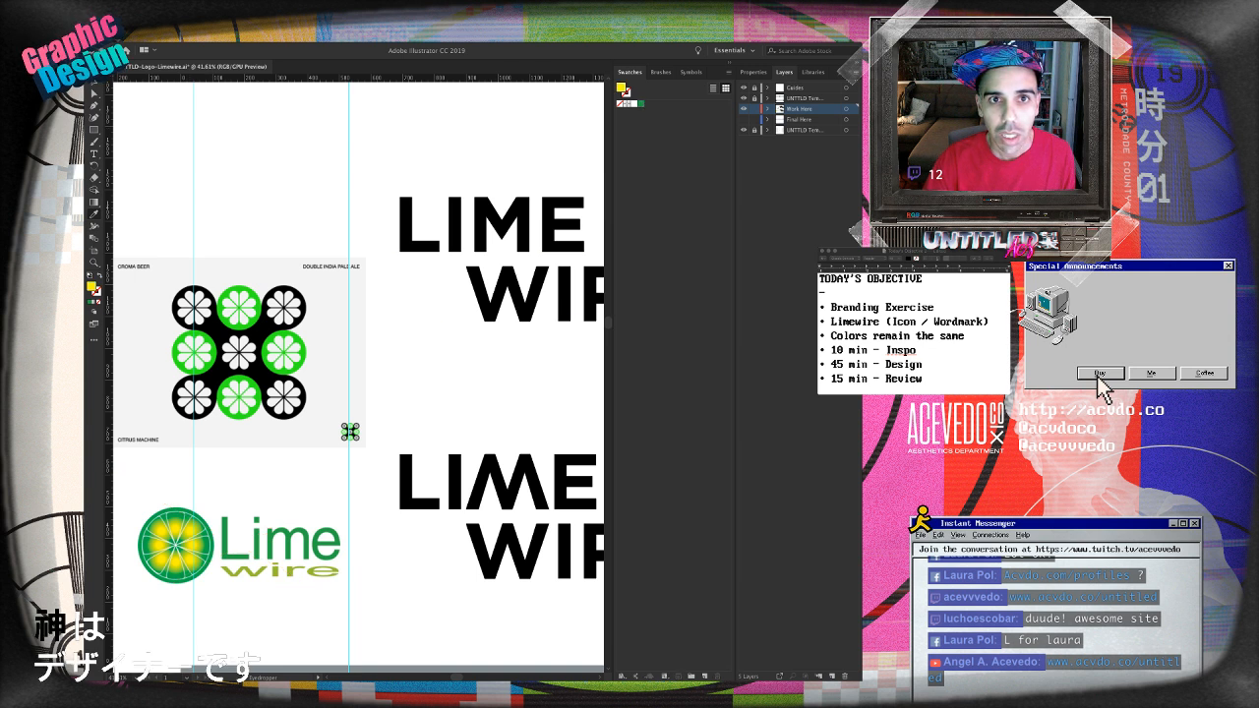
- Save the sampled lime yellow as a new swatch and delete the LimeWire logo image
drag(620, 87, 657, 130)
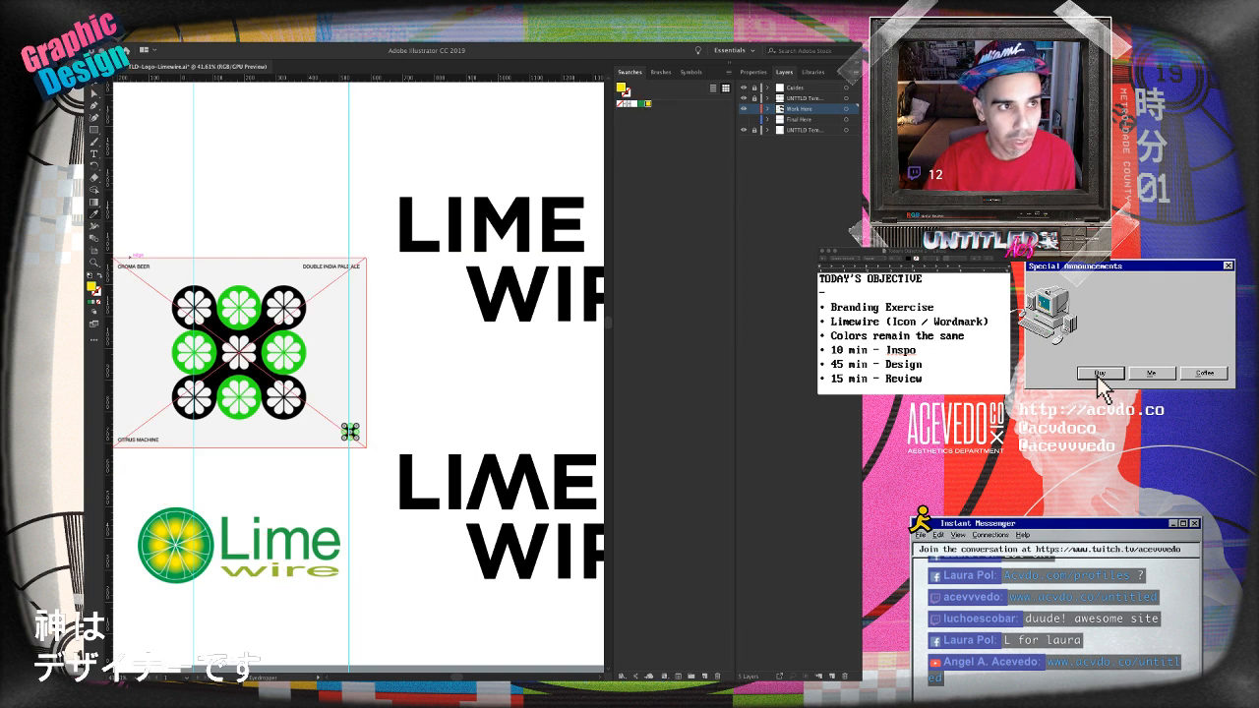
key(v)
click(232, 545)
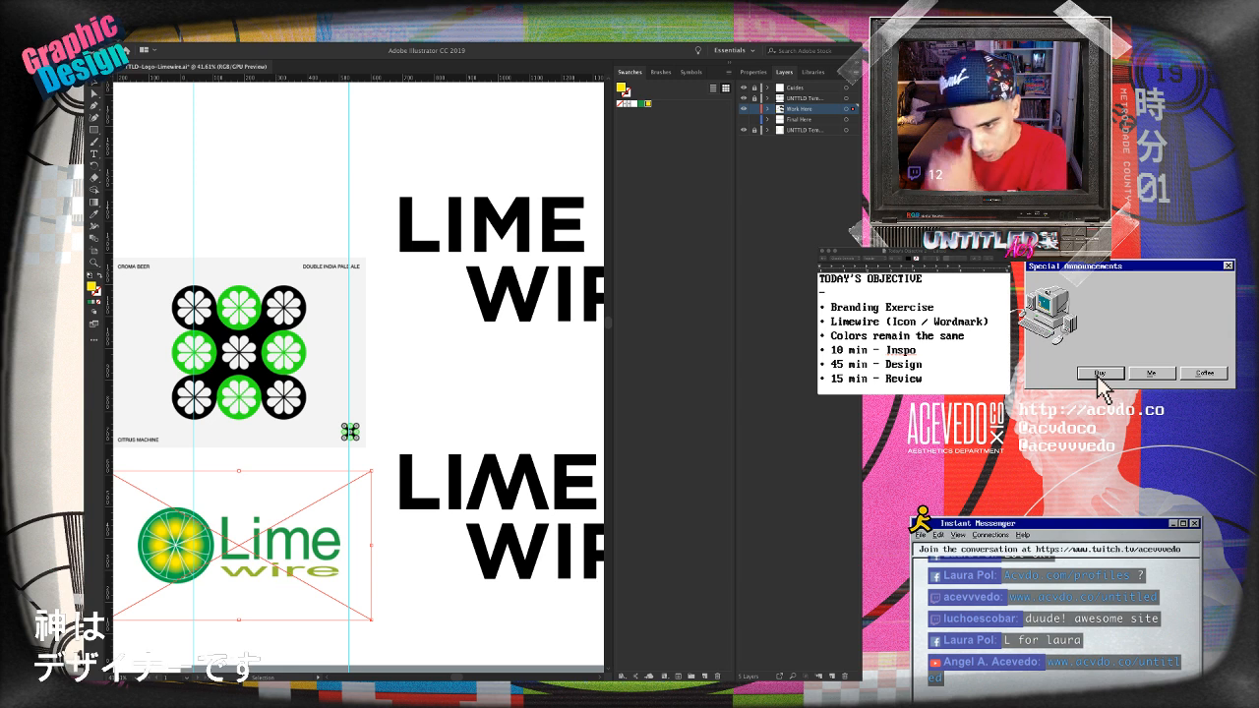
key(Delete)
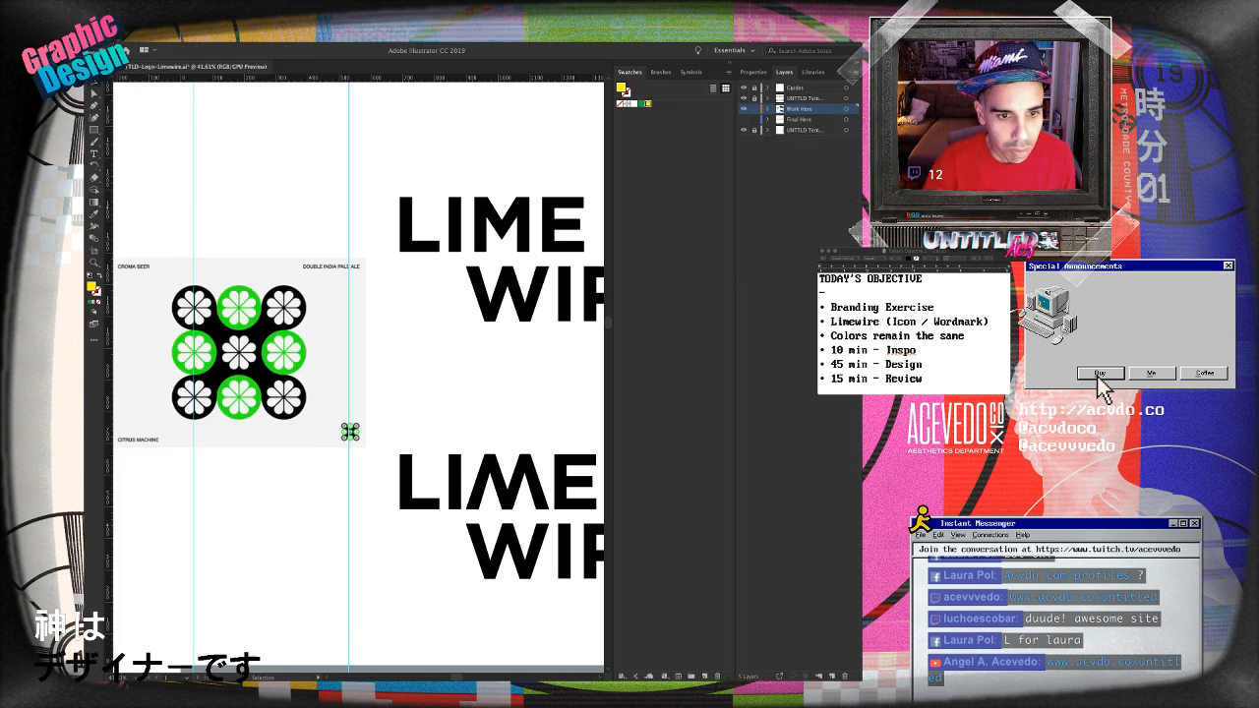
- Move the beer artwork up to the upper left of the artboard
drag(442, 354, 344, 375)
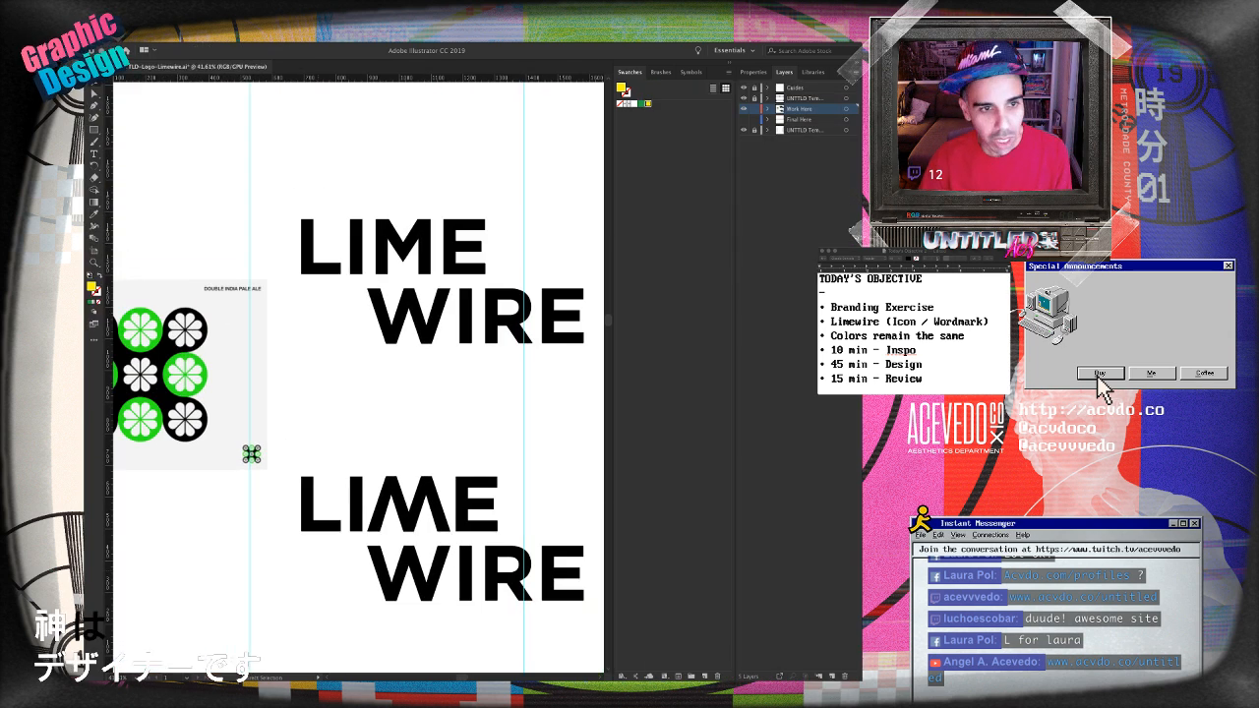
key(super+minus)
drag(322, 482, 360, 508)
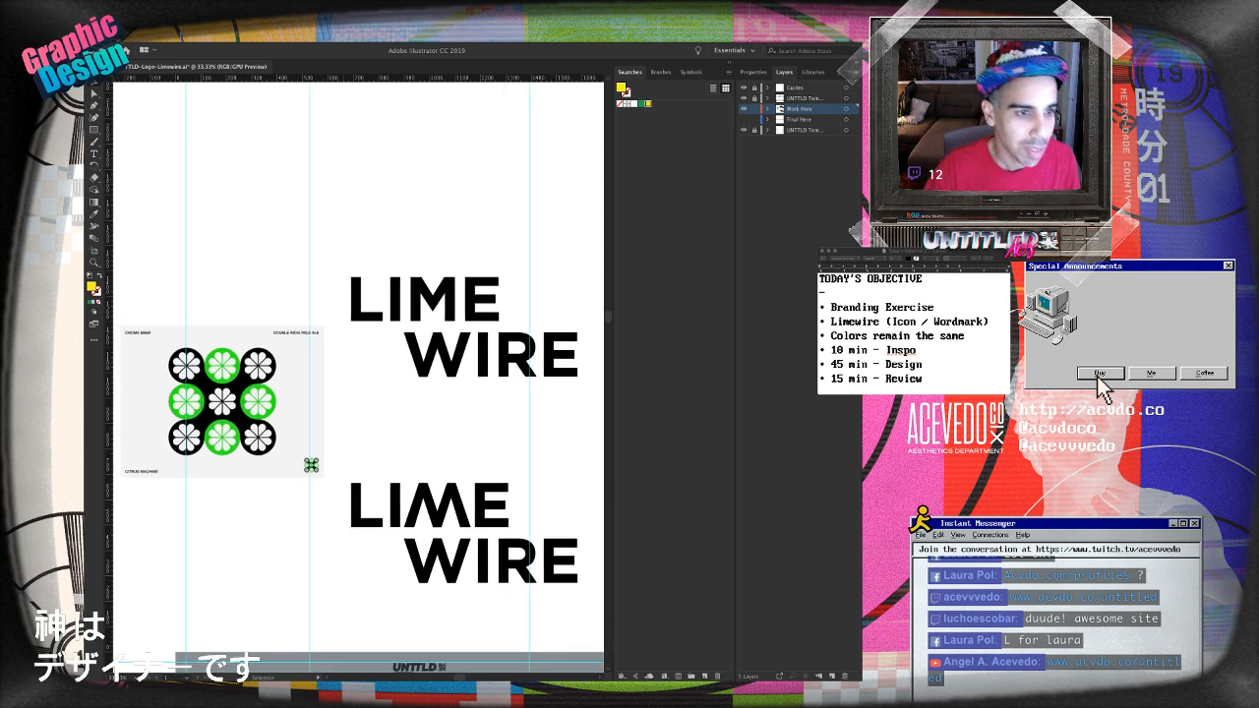
drag(222, 402, 229, 238)
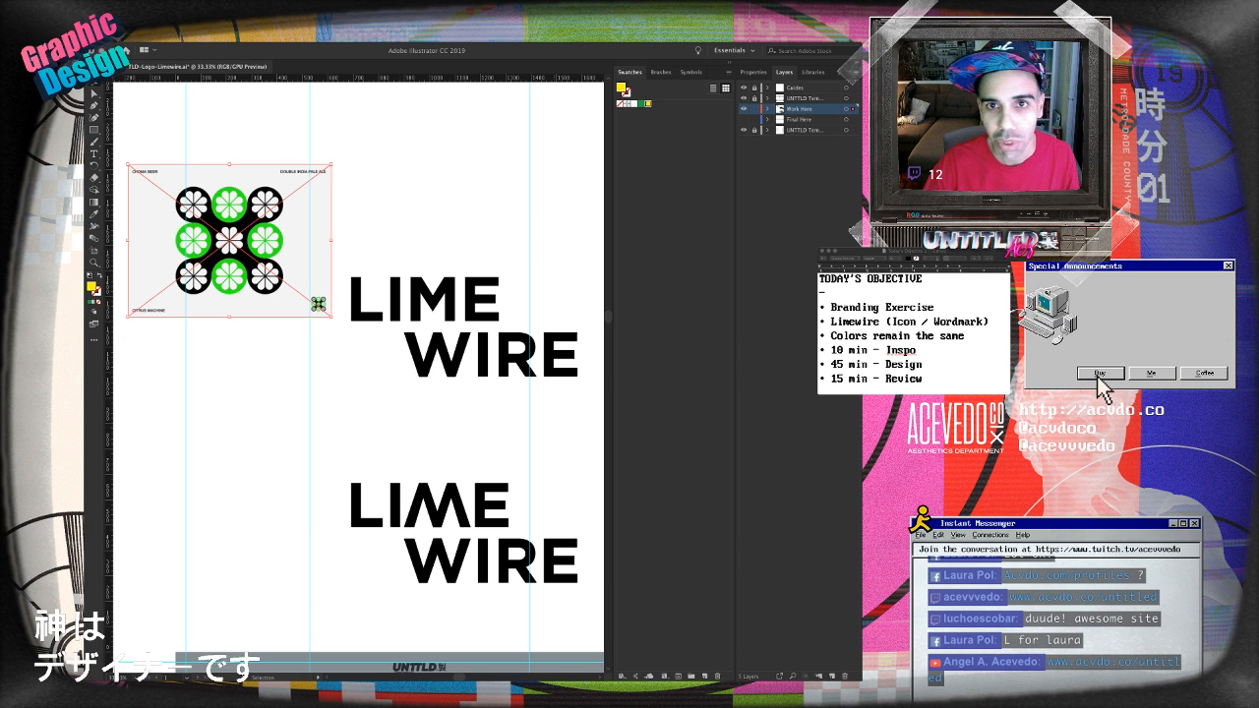
- Hide every layer except Work Here and deselect the beer artwork
alt+click(744, 109)
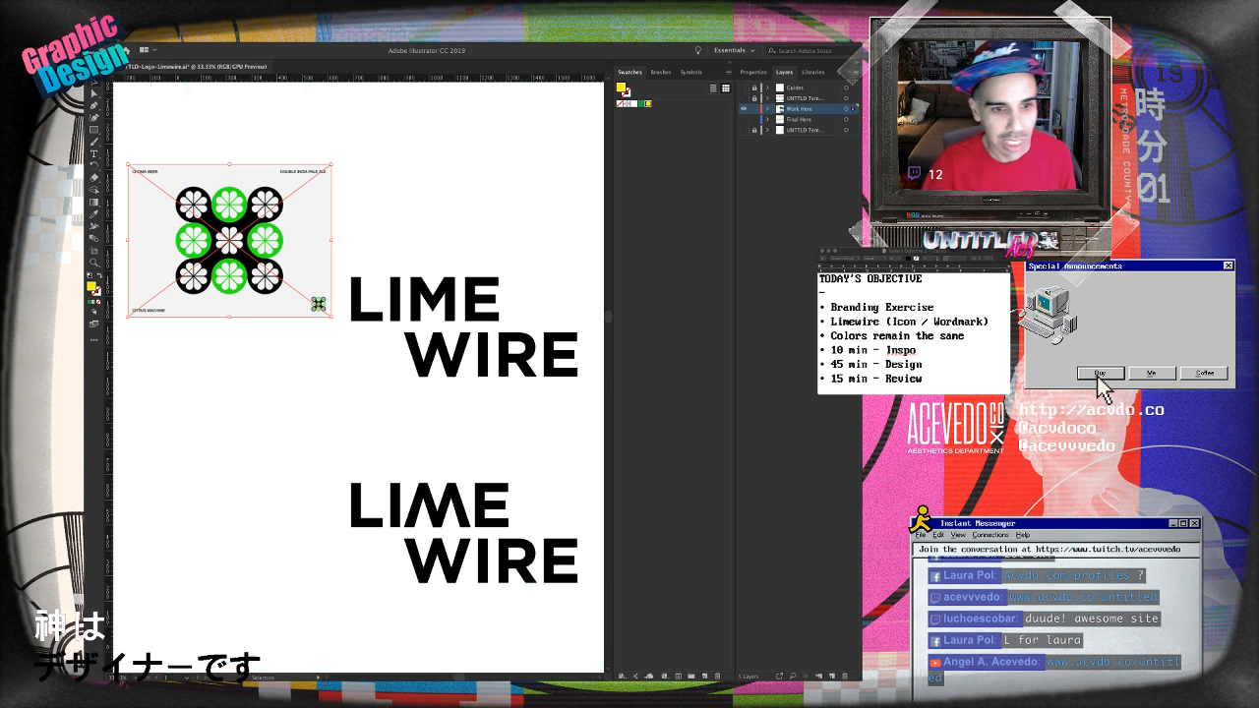
key(super+shift+a)
drag(414, 540, 303, 496)
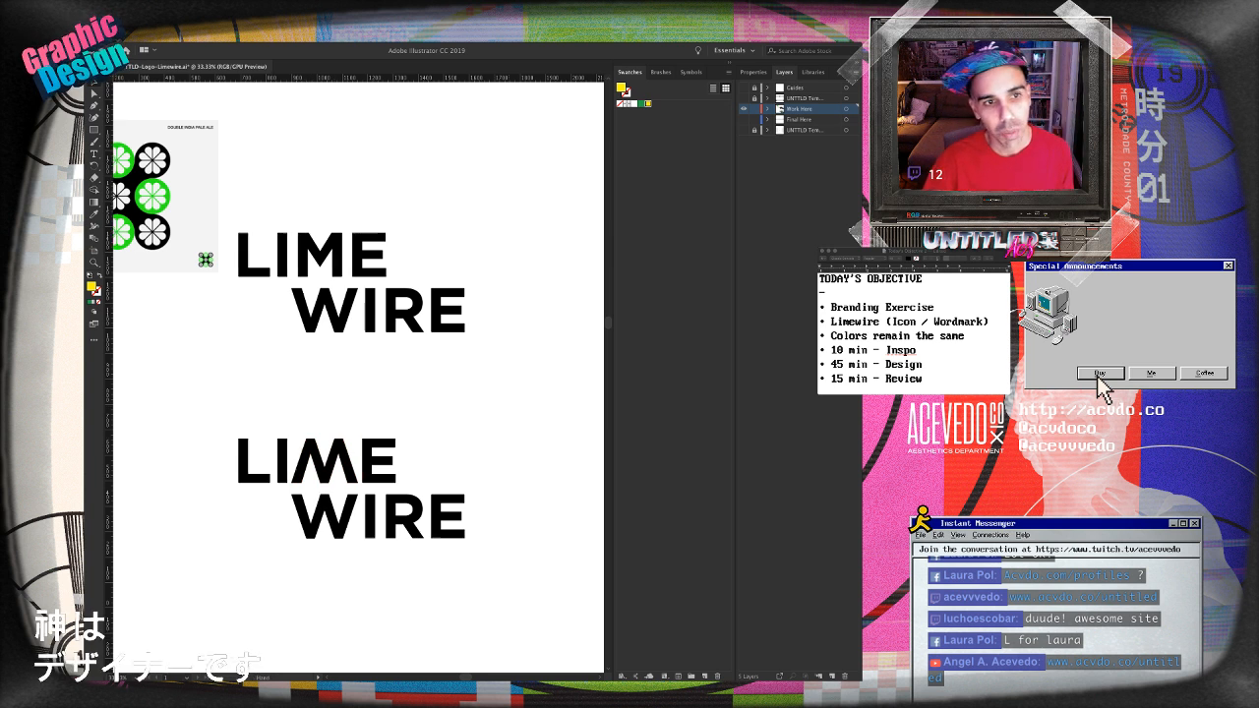
drag(324, 463, 240, 475)
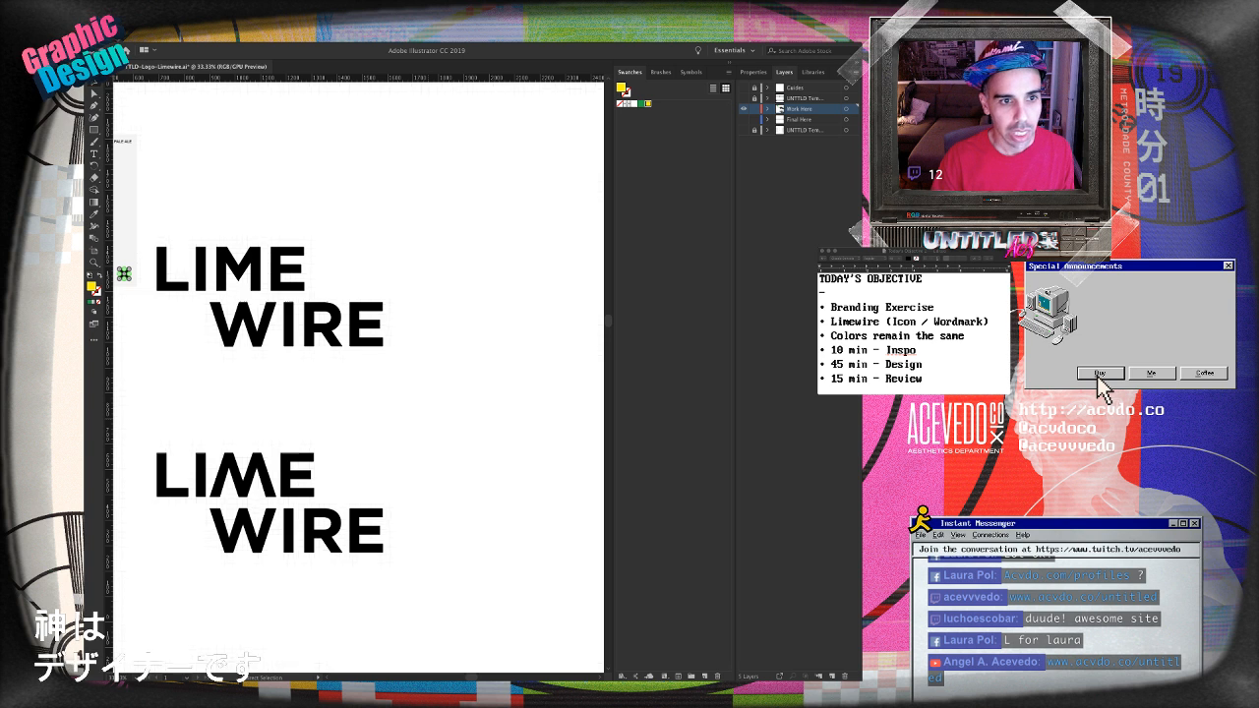
- Turn on the document grid and zoom in to inspect the LIME WIRE lettering
key(ctrl+apostrophe)
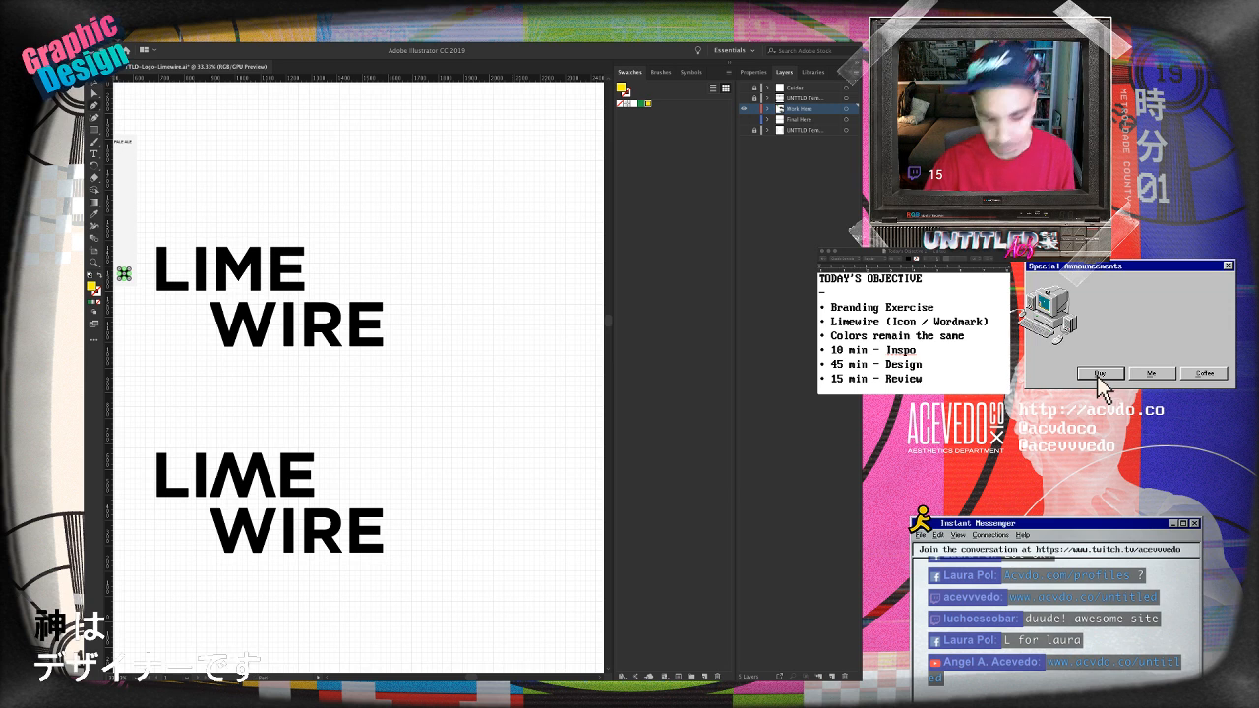
key(ctrl+equal)
key(ctrl+equal)
scroll(354, 374, right, 5)
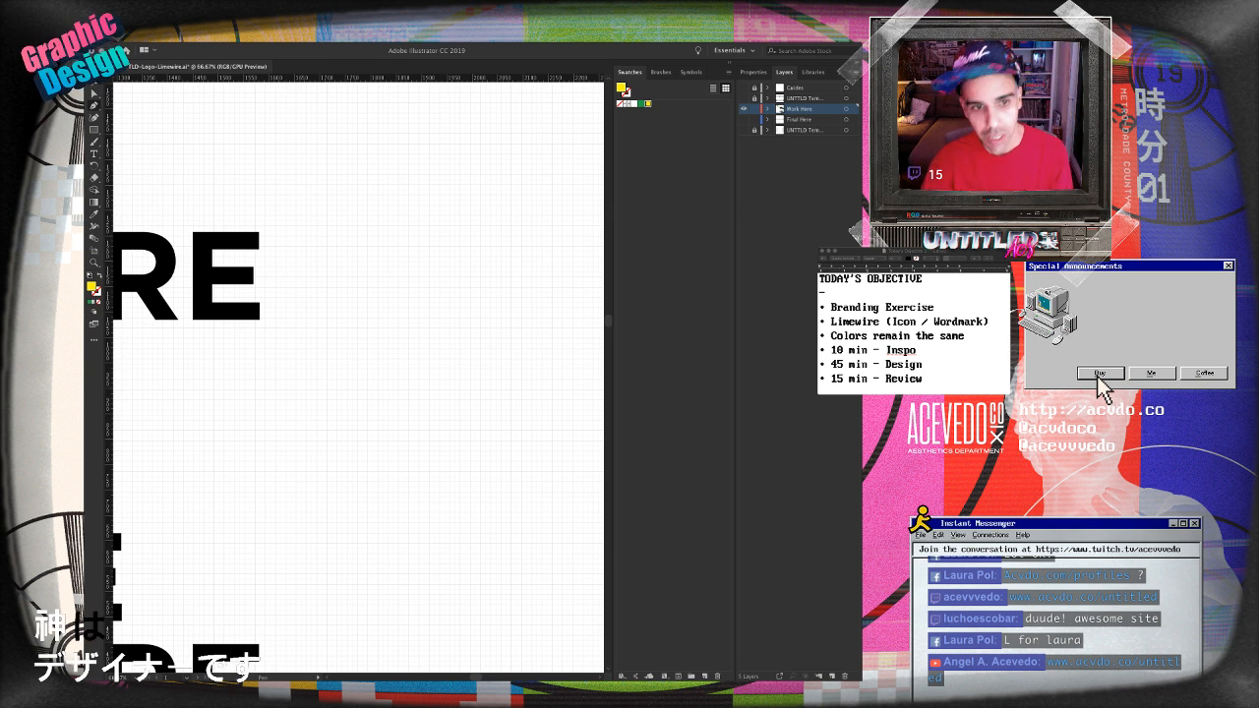
key(super+plus)
key(super+plus)
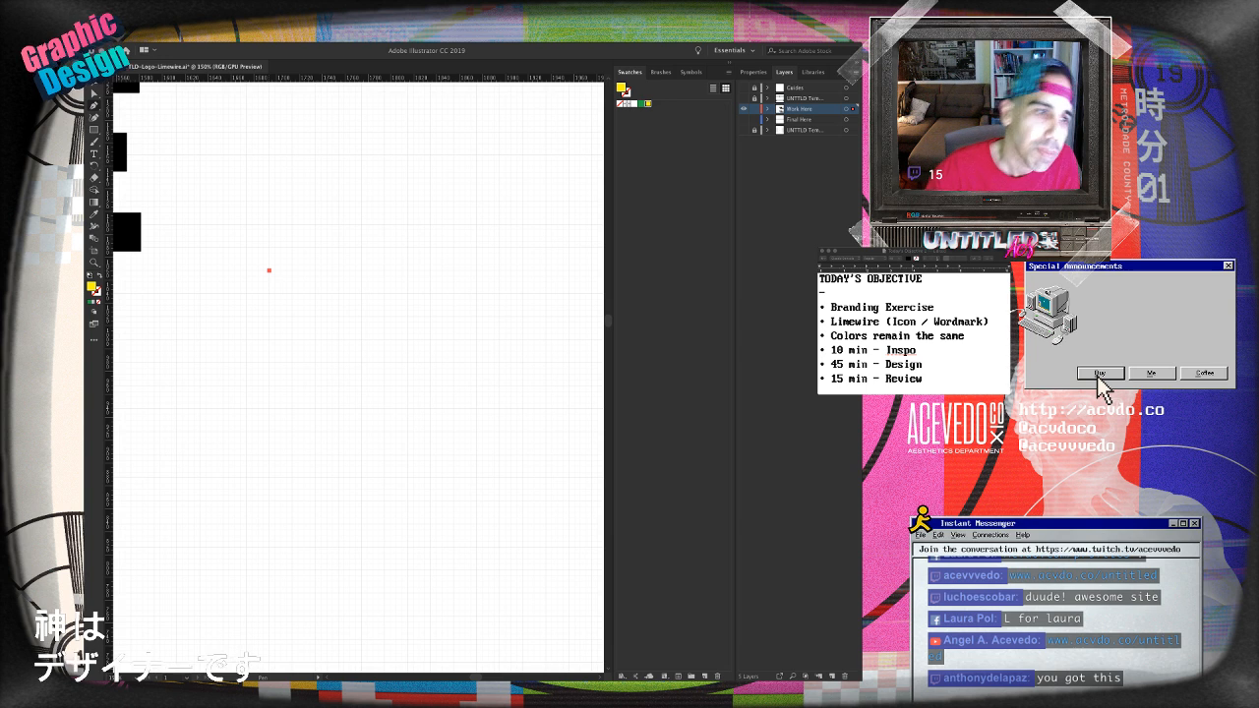
key(ctrl+minus)
key(ctrl+minus)
key(ctrl+minus)
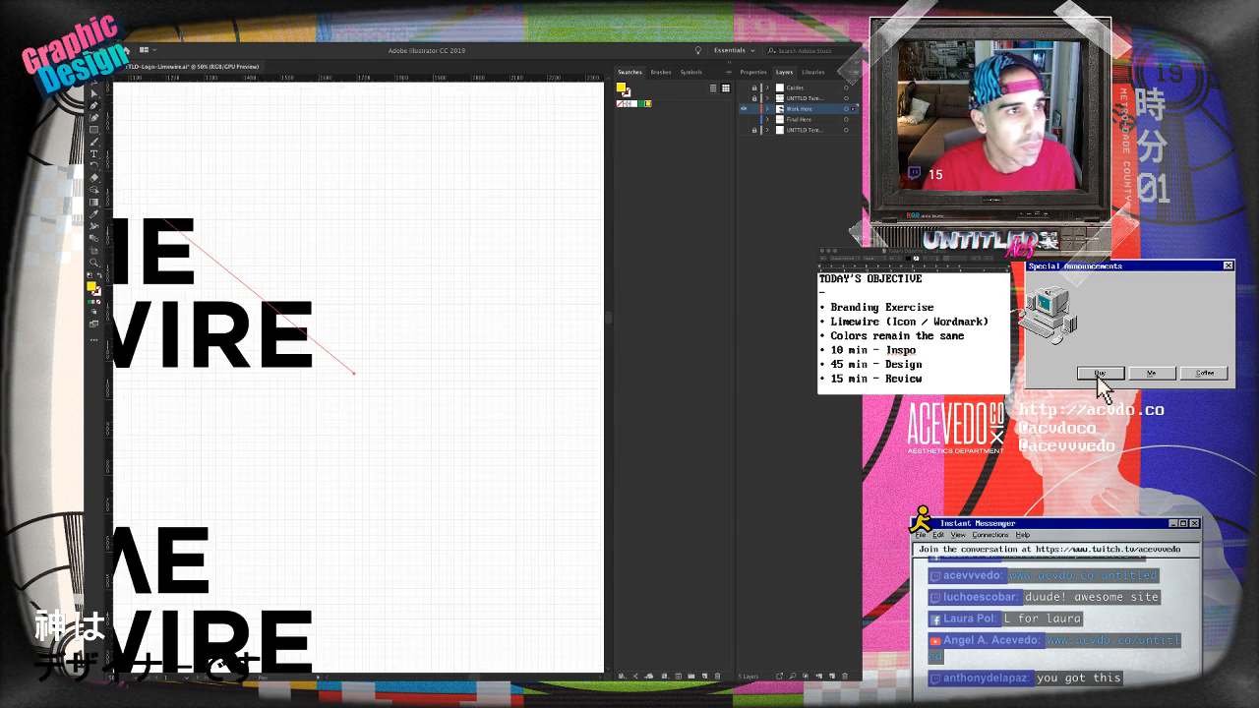
key(space)
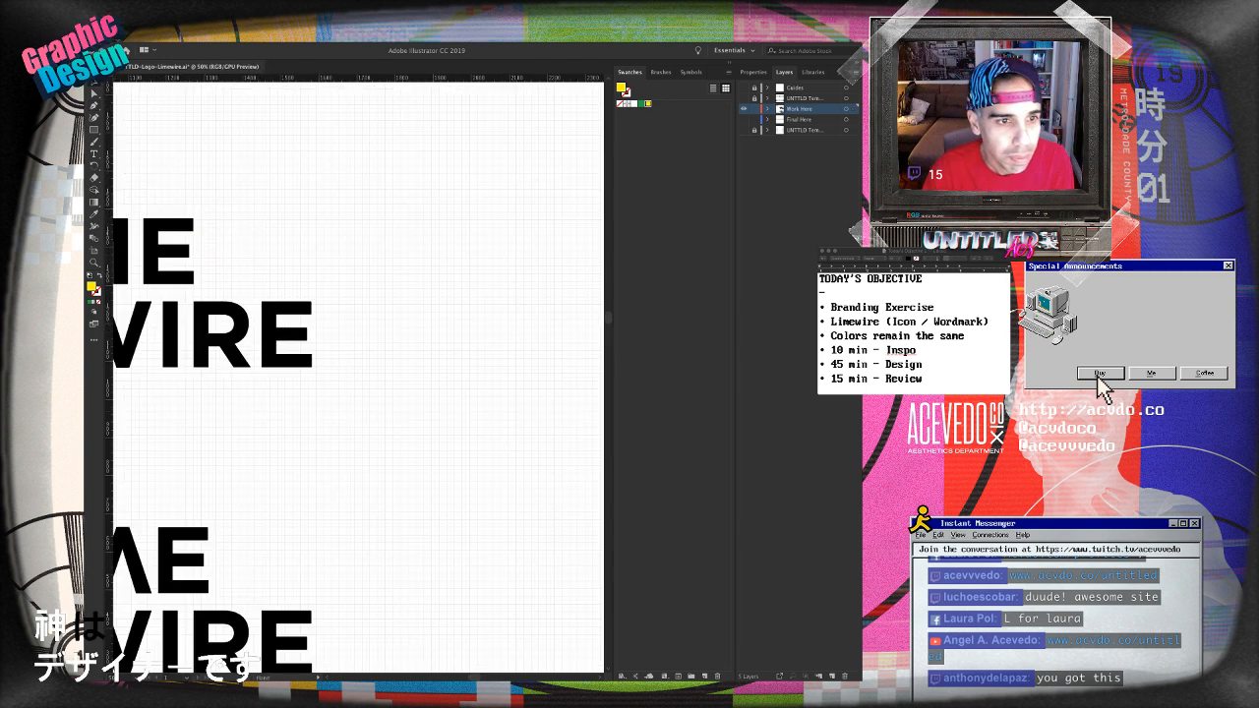
mouse_move(354, 373)
mouse_down()
mouse_move(562, 415)
mouse_move(371, 366)
mouse_up()
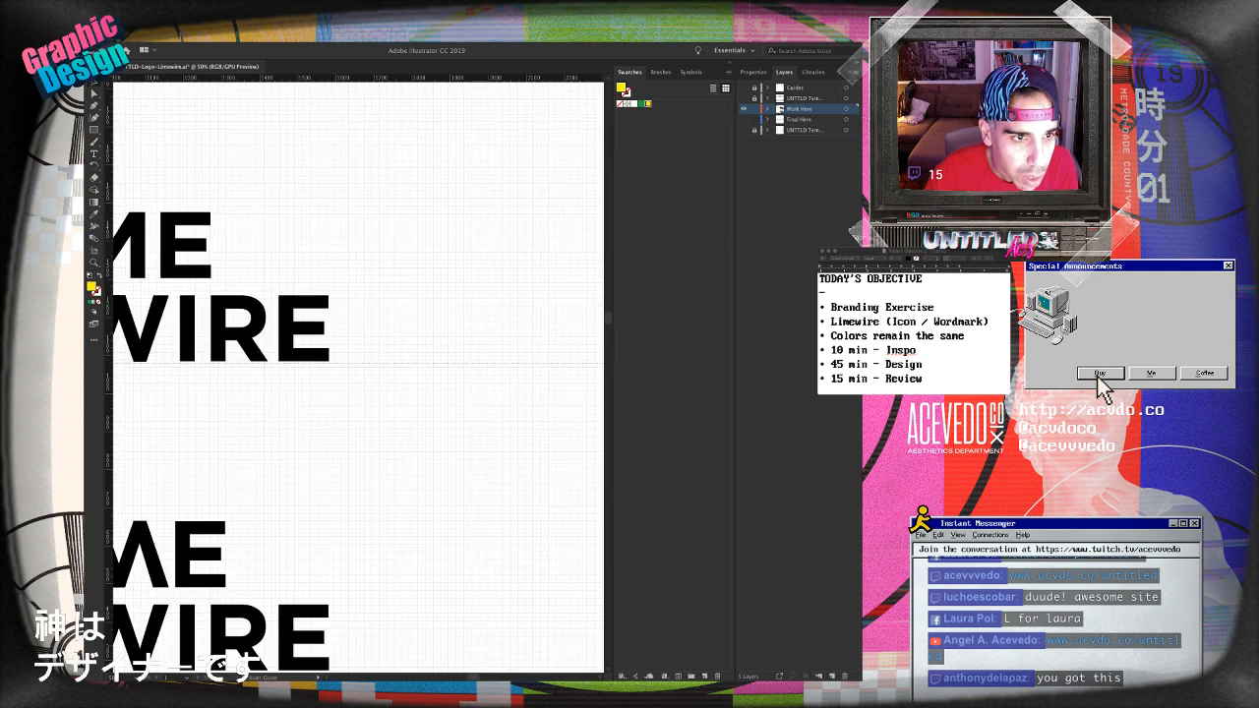
- Place three horizontal ruler guides along the top and bottom edges of the WIRE letters
key(ctrl+1)
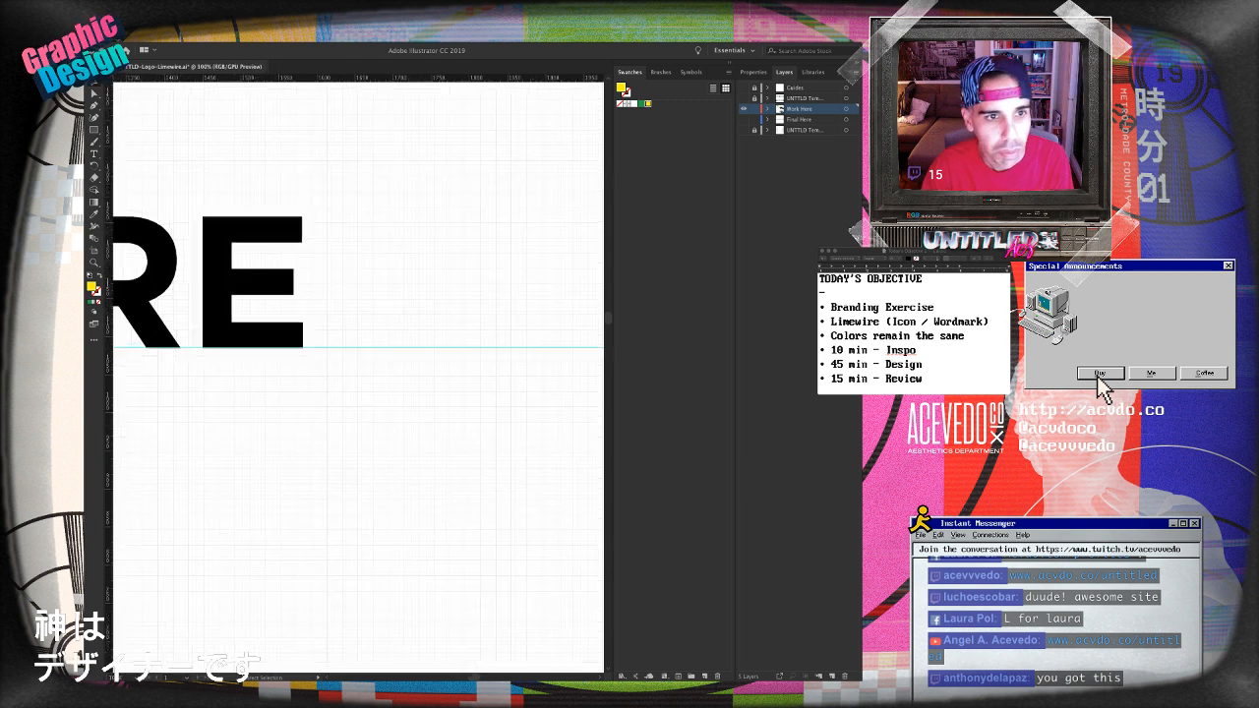
key(super+equal)
key(super+equal)
key(super+z)
drag(354, 334, 268, 463)
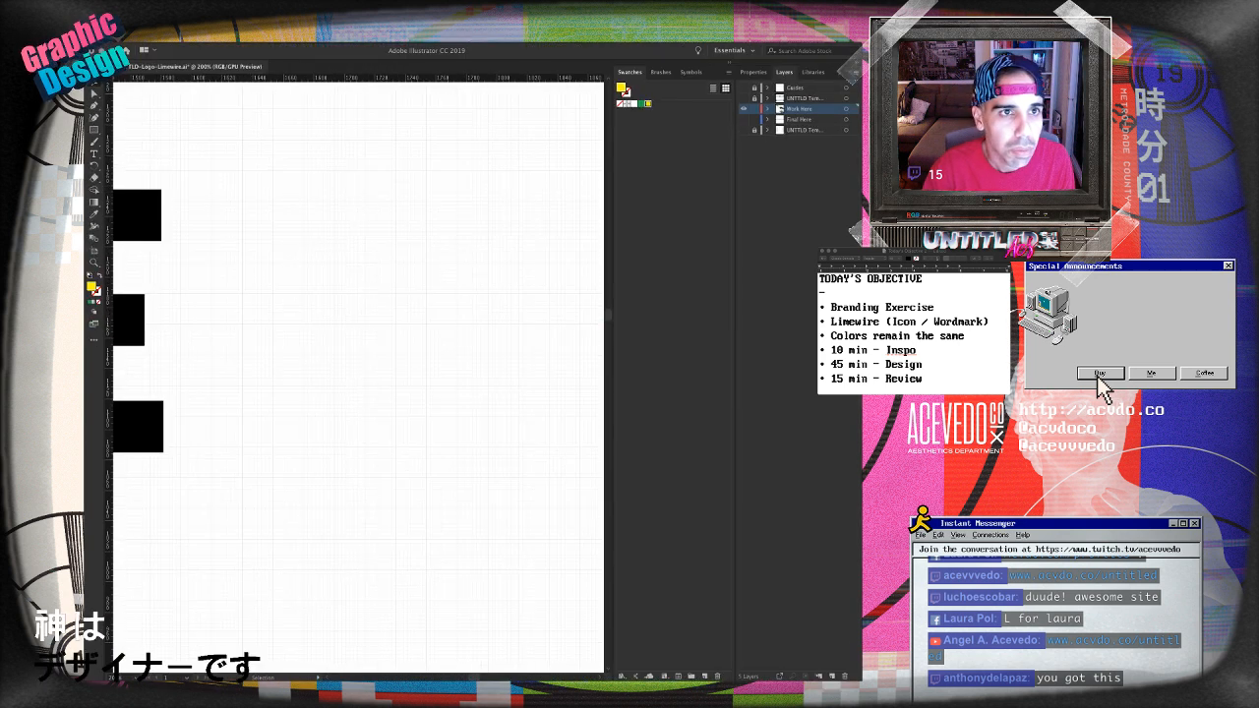
drag(270, 162, 270, 447)
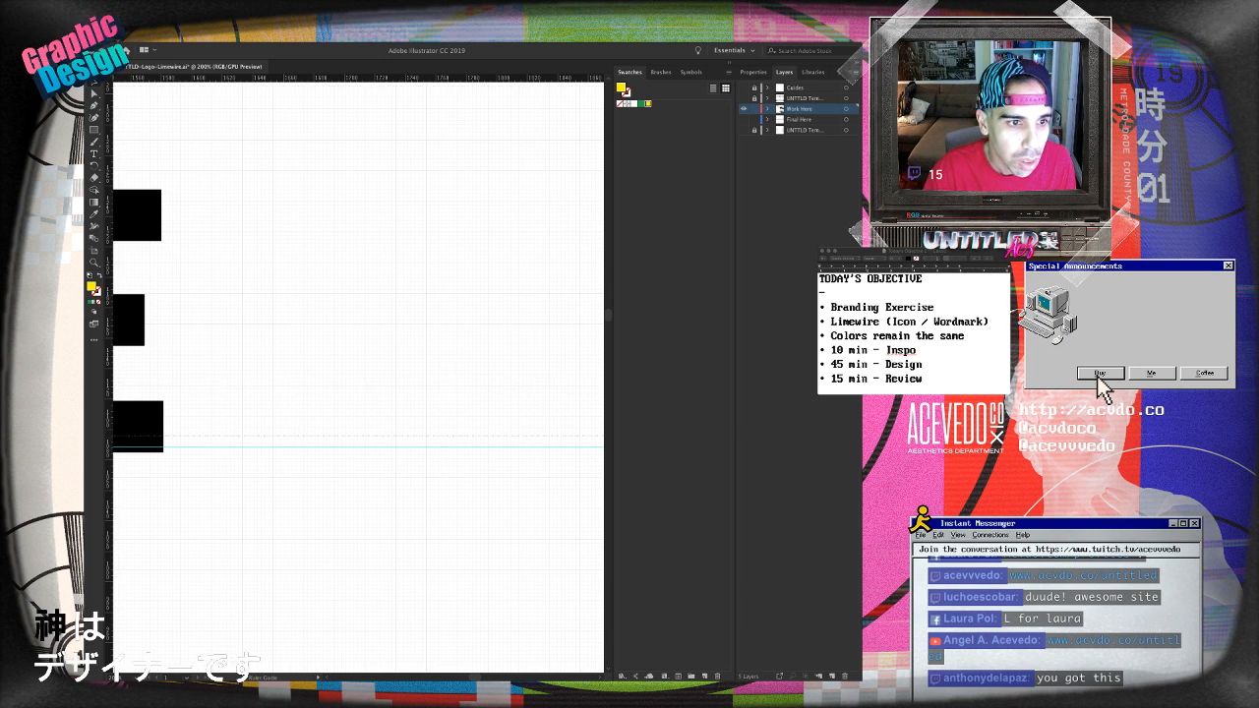
drag(270, 78, 270, 222)
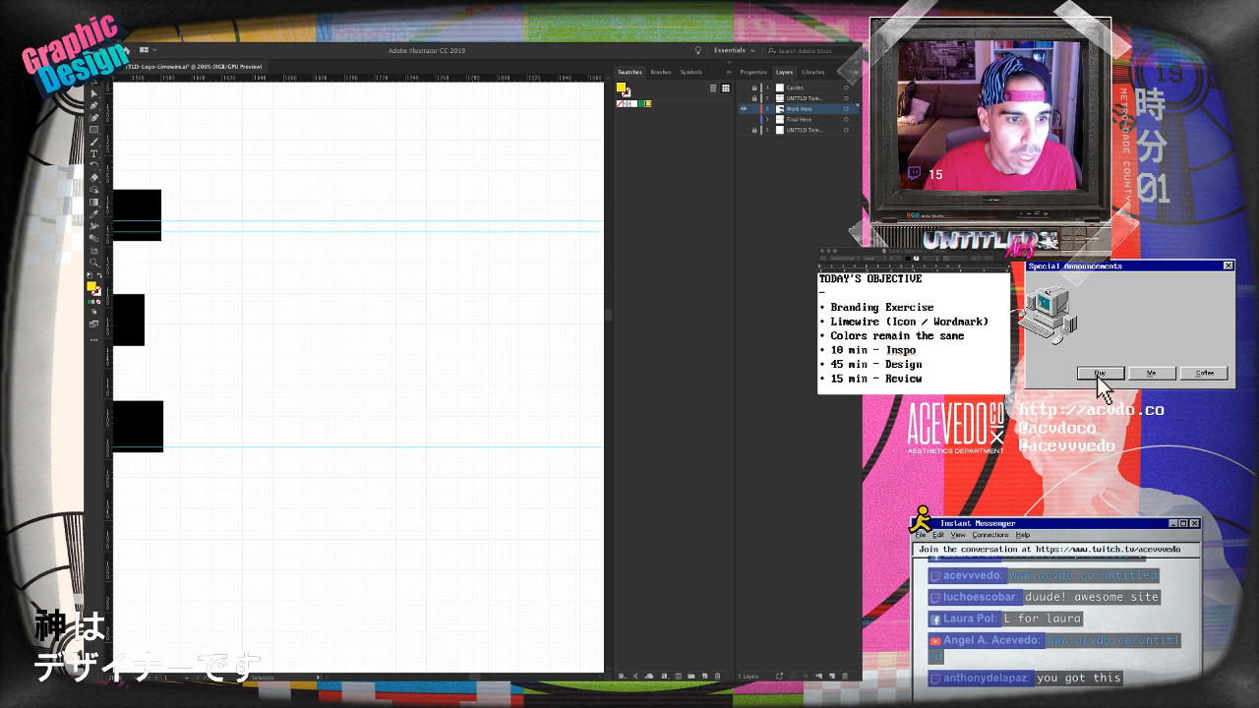
drag(270, 77, 270, 457)
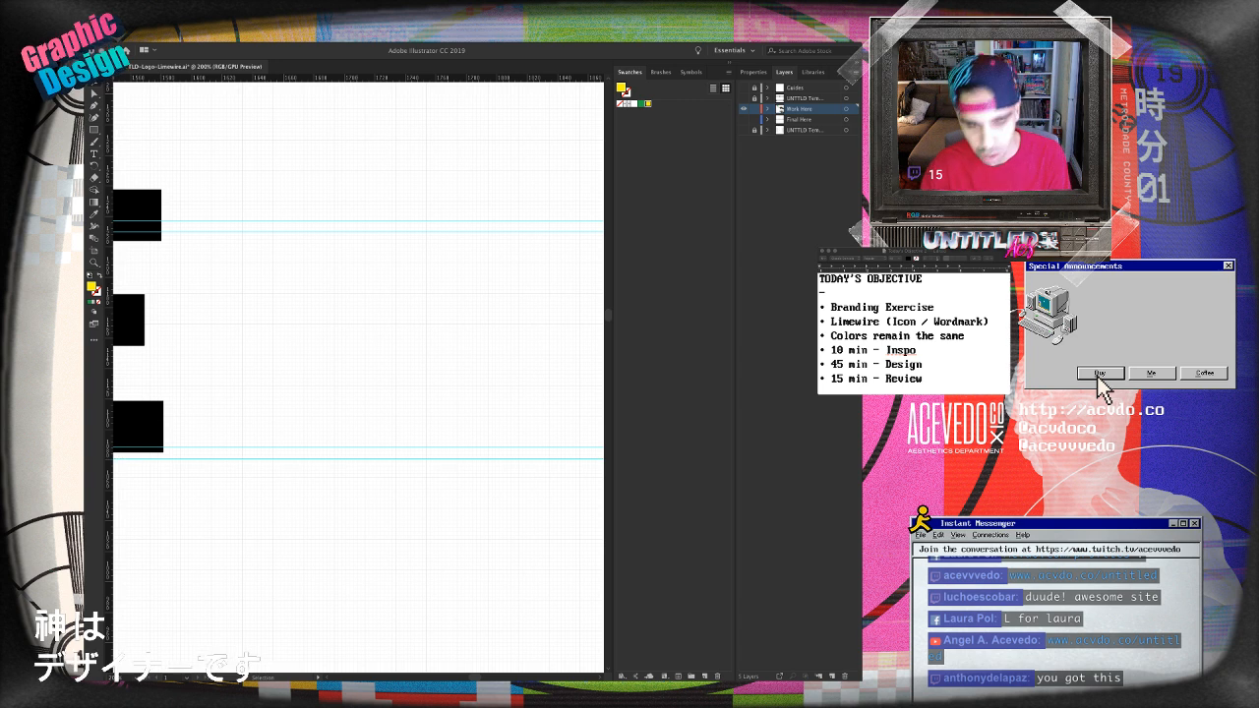
key(super+minus)
key(super+minus)
scroll(358, 376, left, 4)
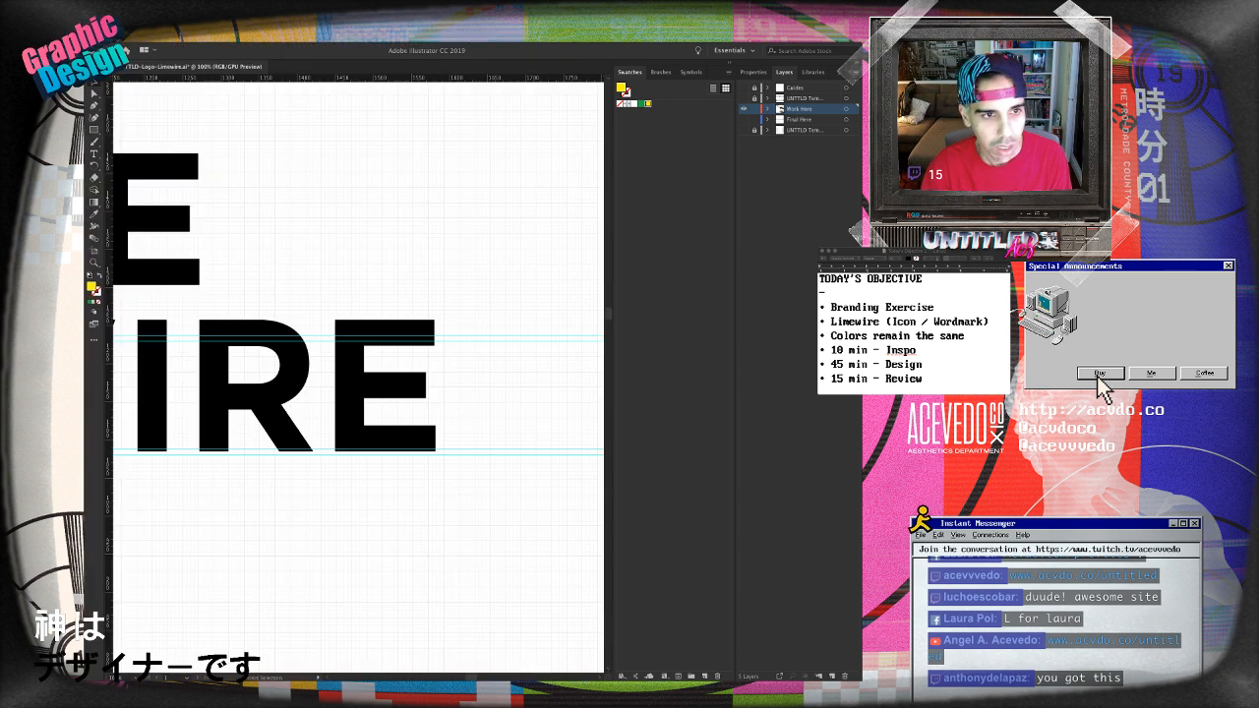
key(super+minus)
key(super+minus)
scroll(358, 377, left, 4)
- Select the upper LIME WIRE wordmark group and drag it higher on the artboard
key(v)
click(384, 411)
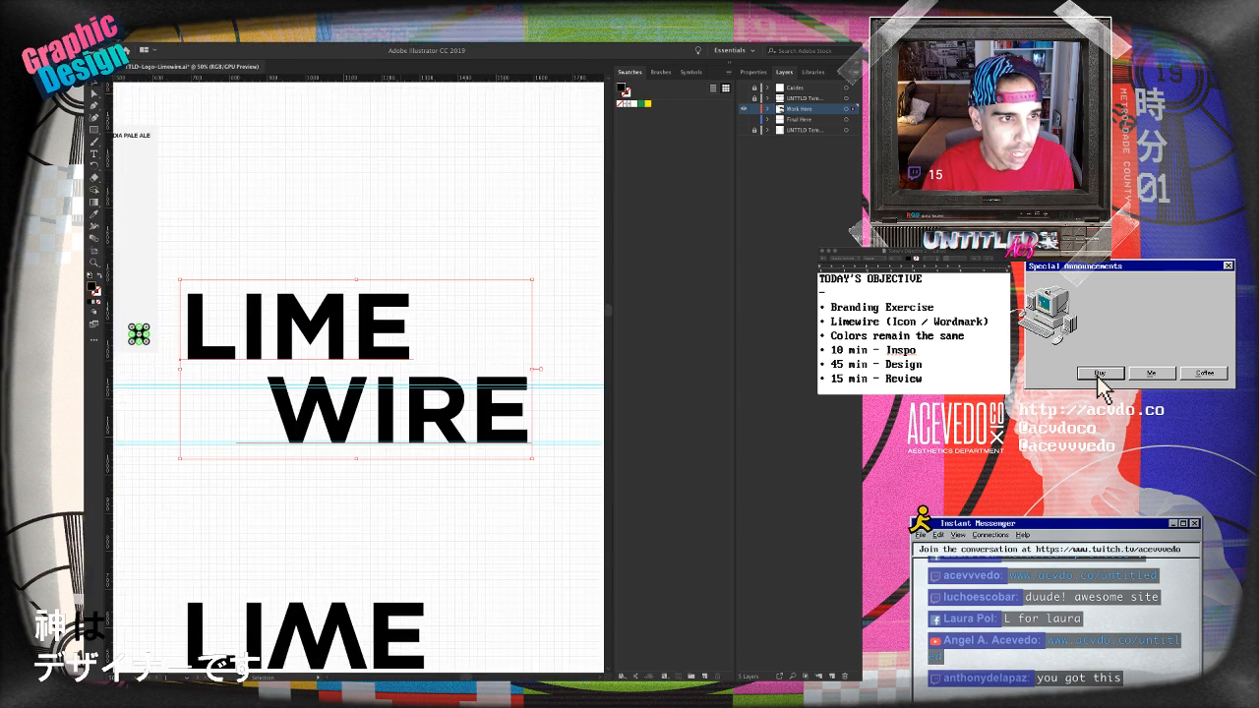
drag(385, 411, 412, 229)
scroll(412, 229, down, 4)
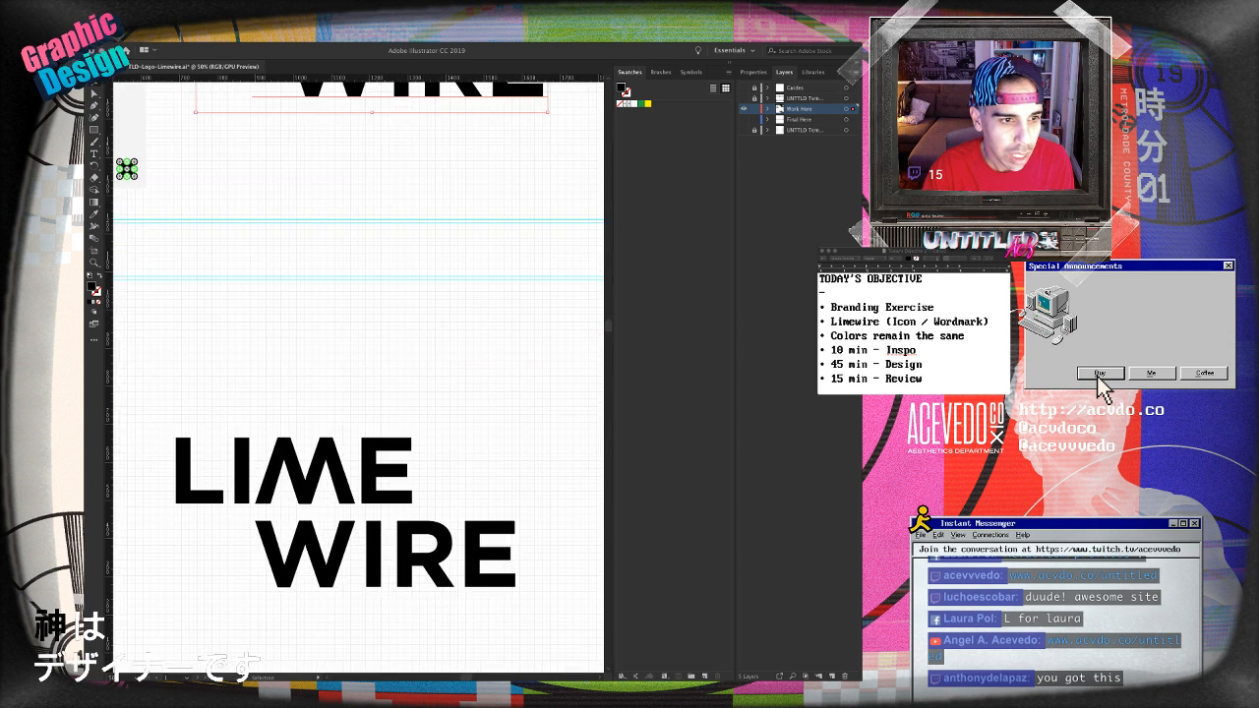
scroll(358, 377, up, 3)
scroll(358, 377, right, 3)
drag(290, 594, 414, 378)
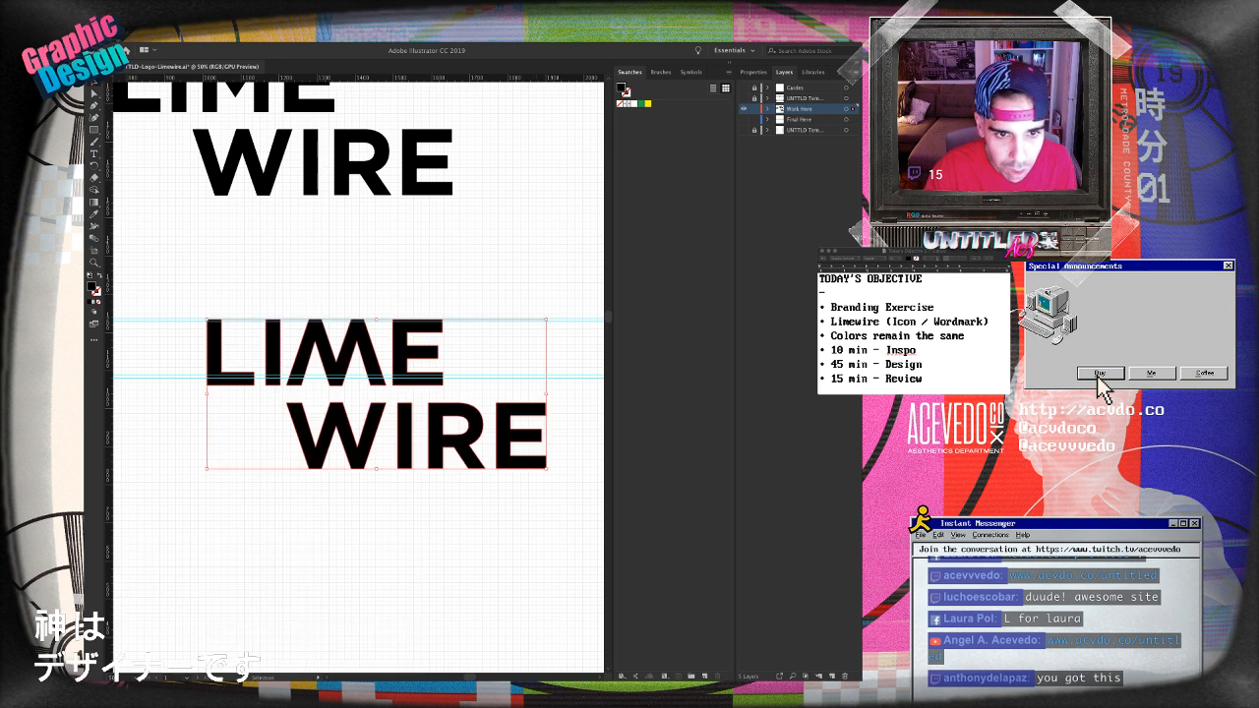
- Marquee-select the stacked LIME WIRE wordmark and move it down below the guides
click(189, 332)
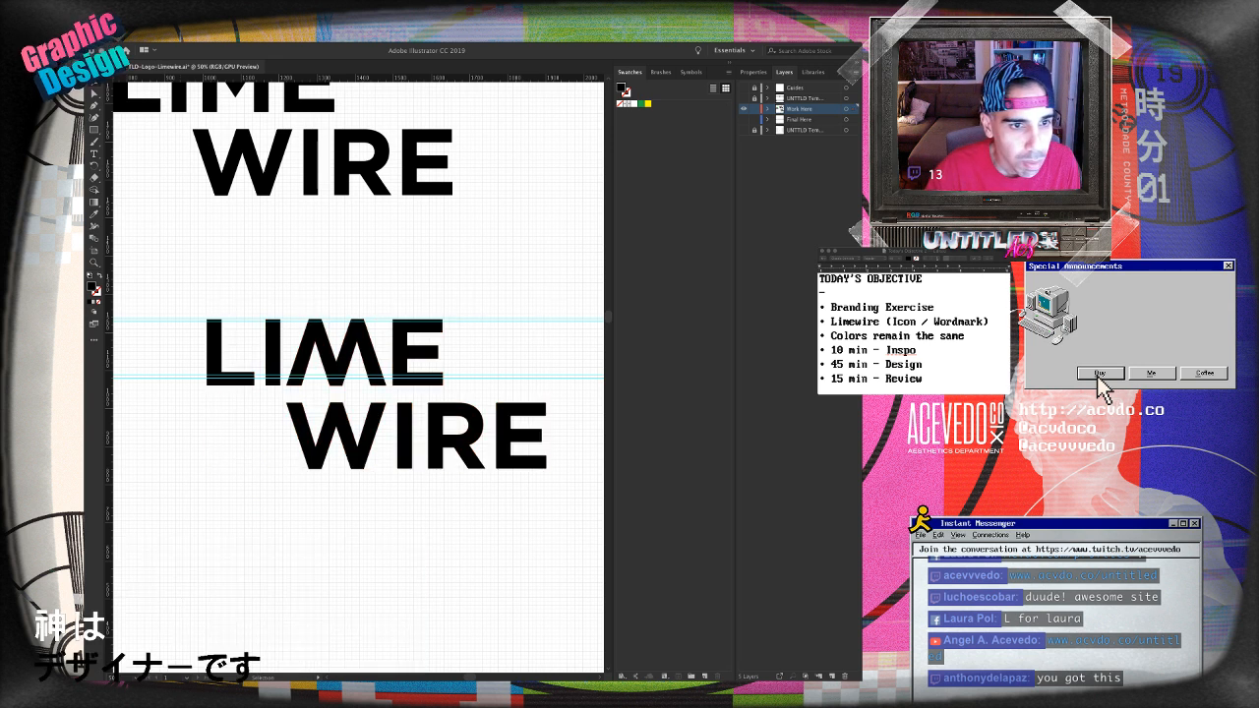
drag(190, 333, 606, 484)
drag(391, 433, 391, 537)
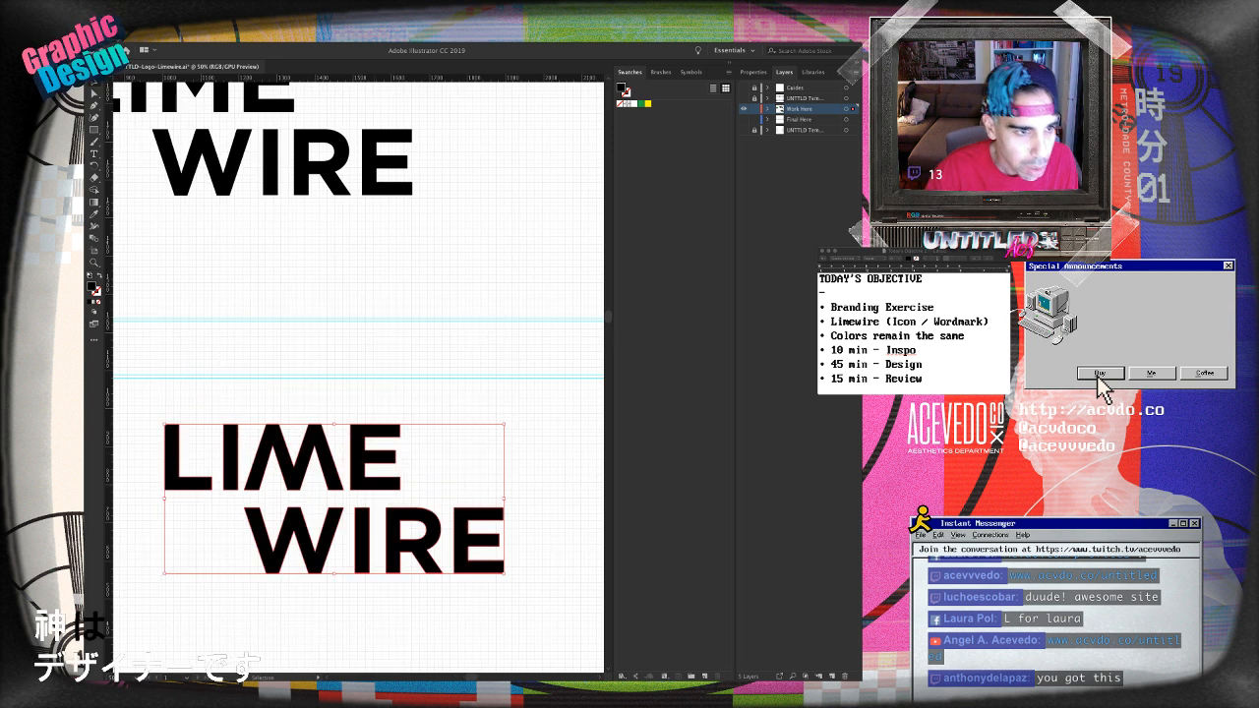
key(shift+super+a)
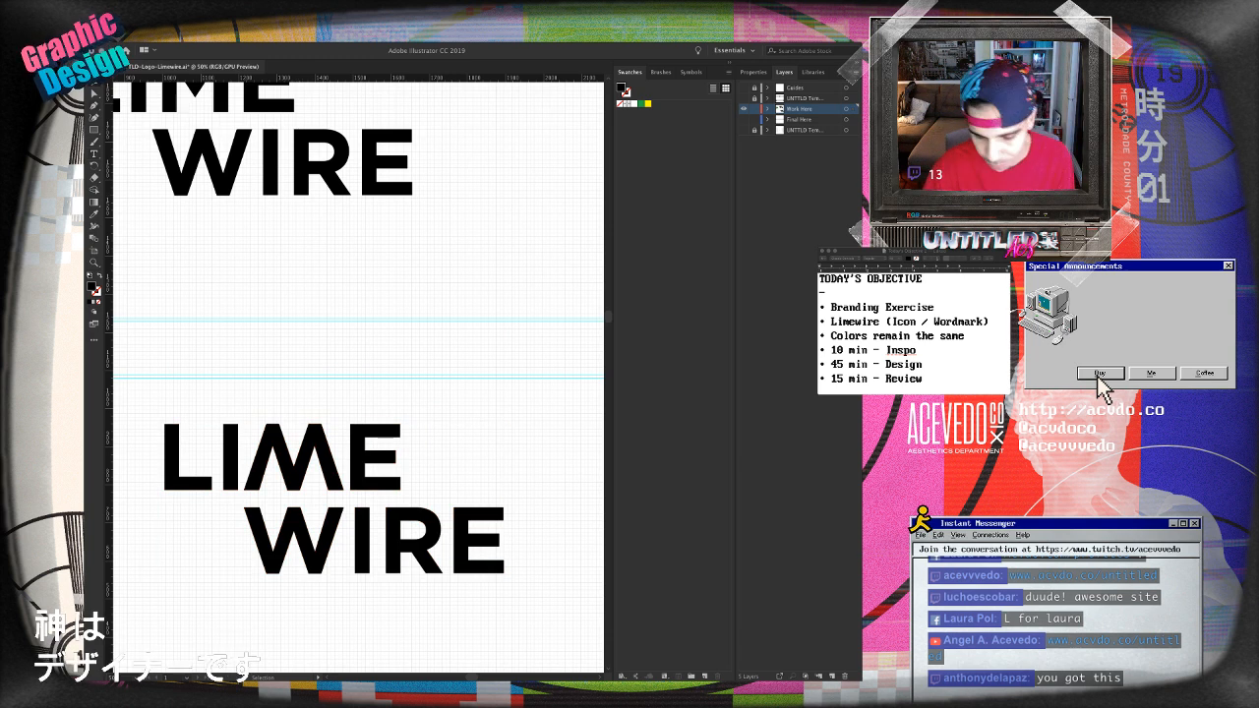
key(p)
key(super+plus)
key(super+plus)
key(super+plus)
scroll(358, 376, up, 3)
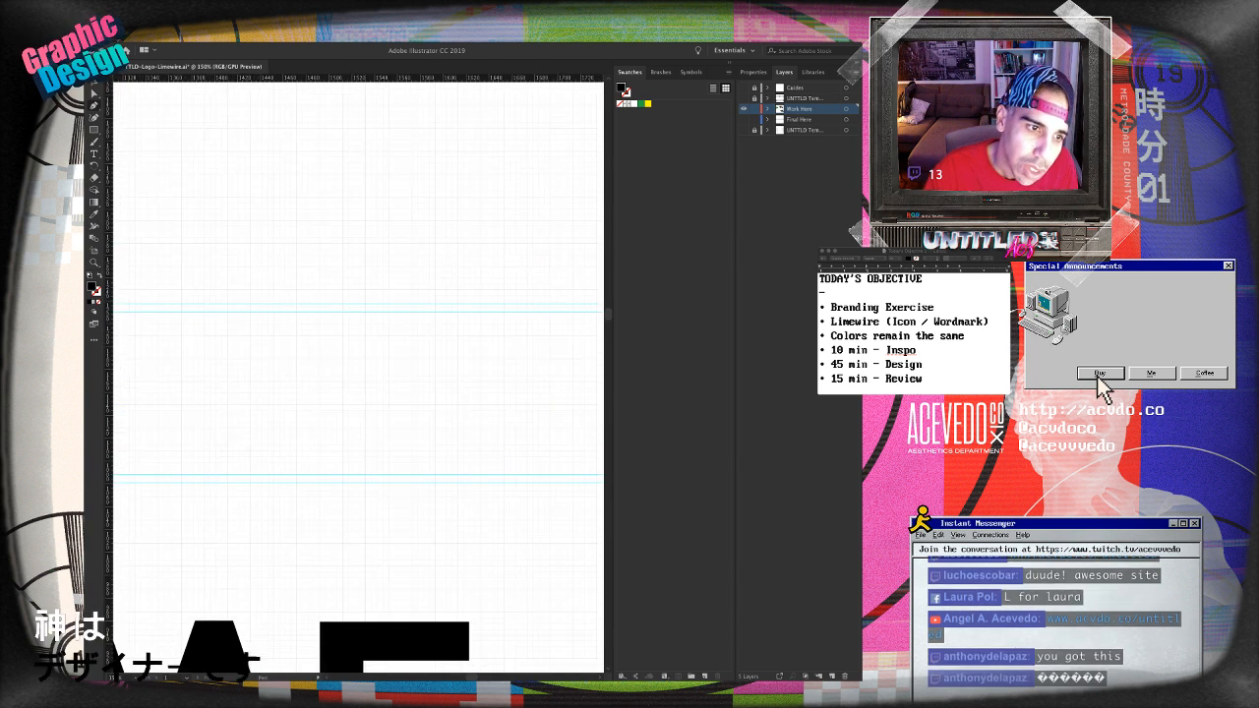
- Pen-draw a closed blocky L path between the upper and lower guides, then view outlines
click(366, 474)
shift+click(365, 306)
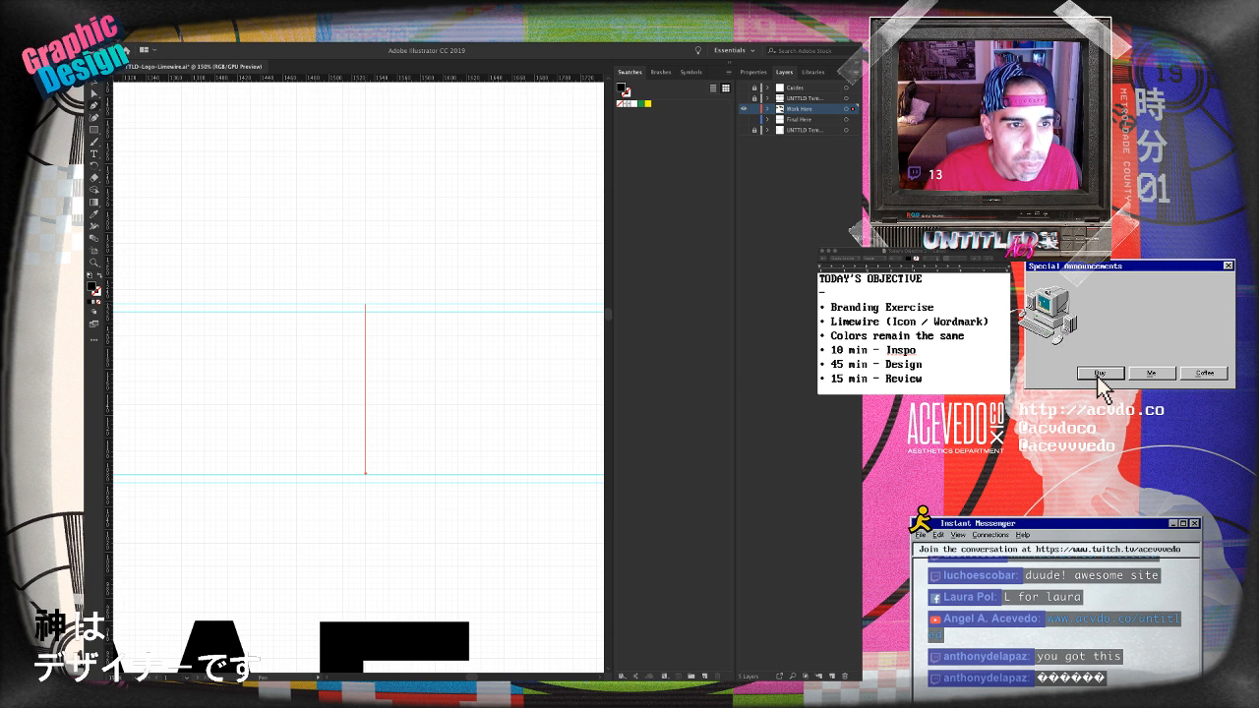
shift+click(366, 305)
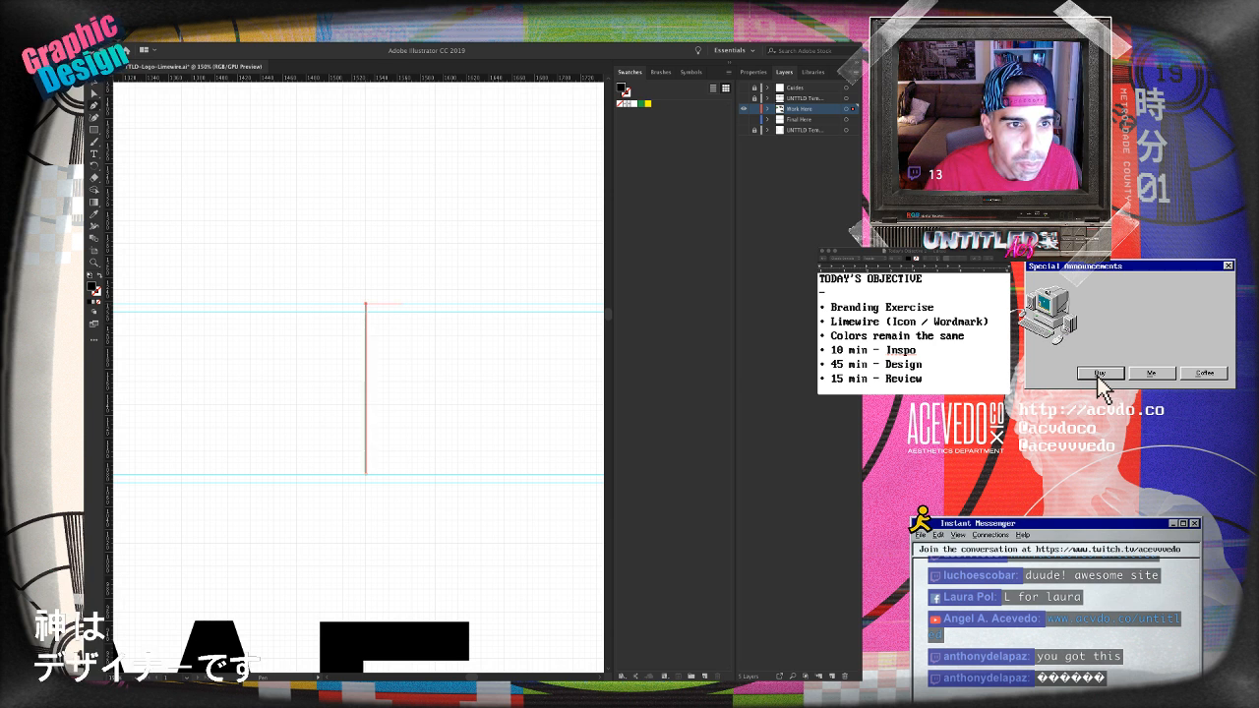
click(411, 305)
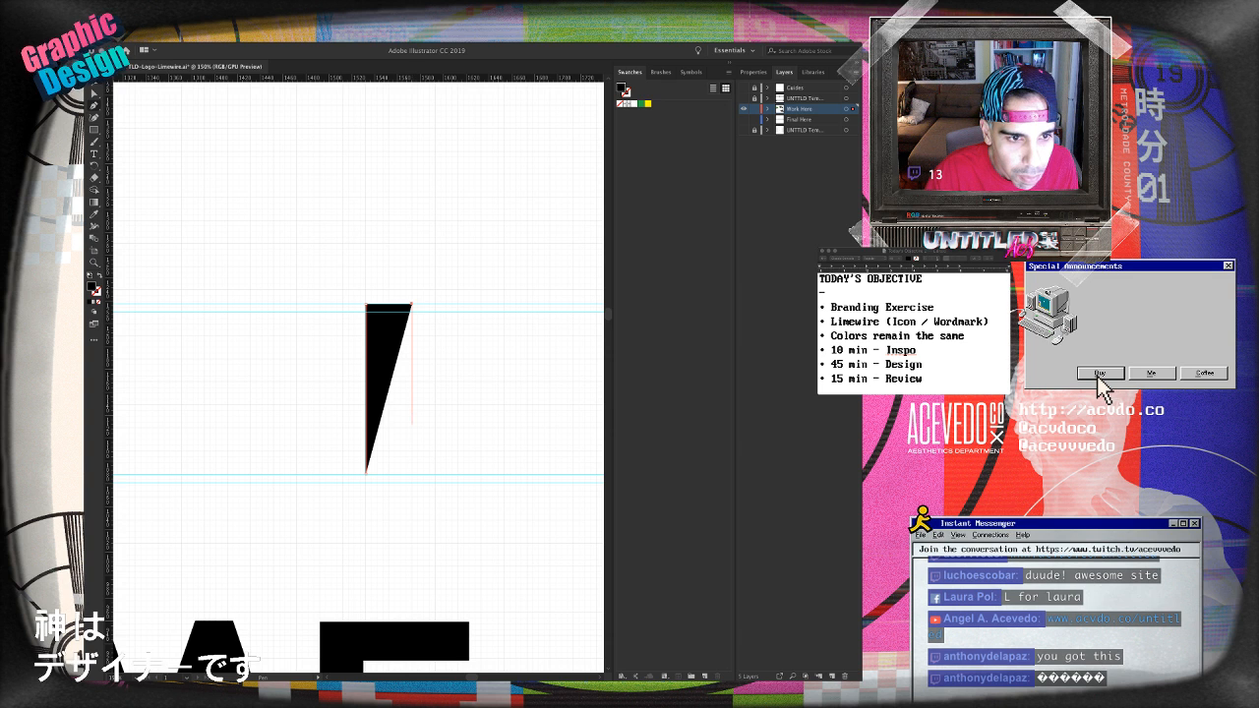
click(411, 428)
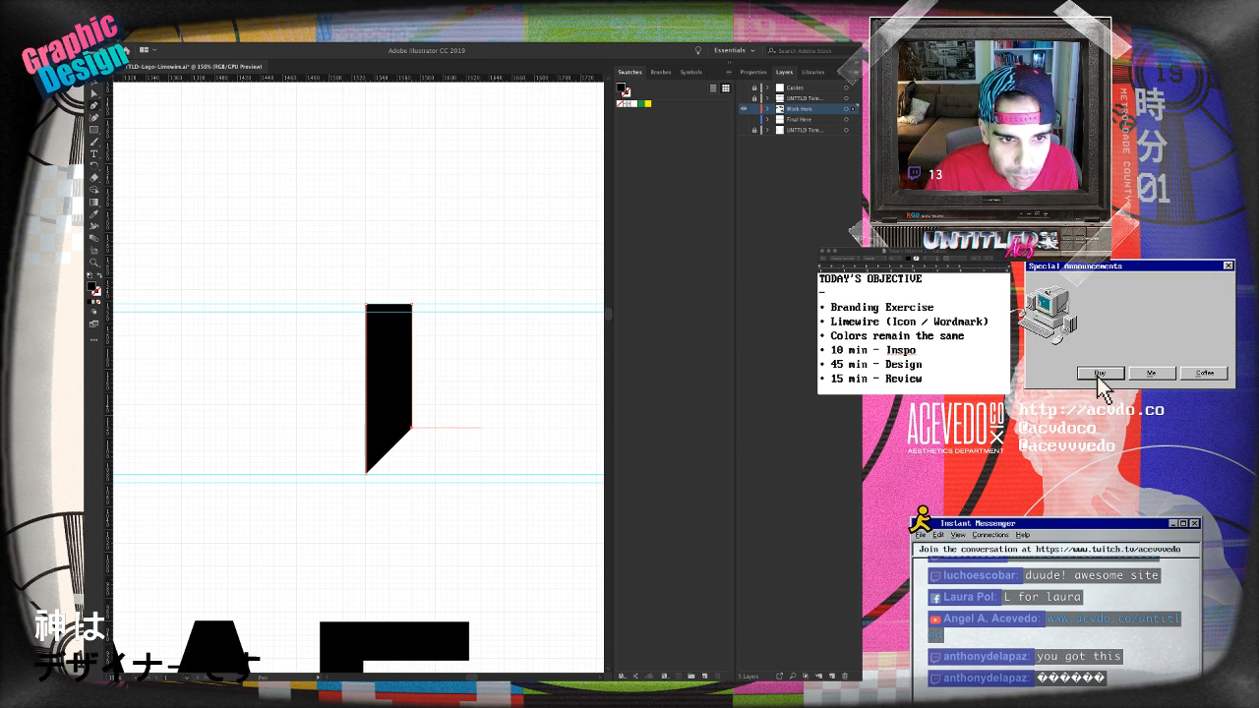
click(481, 428)
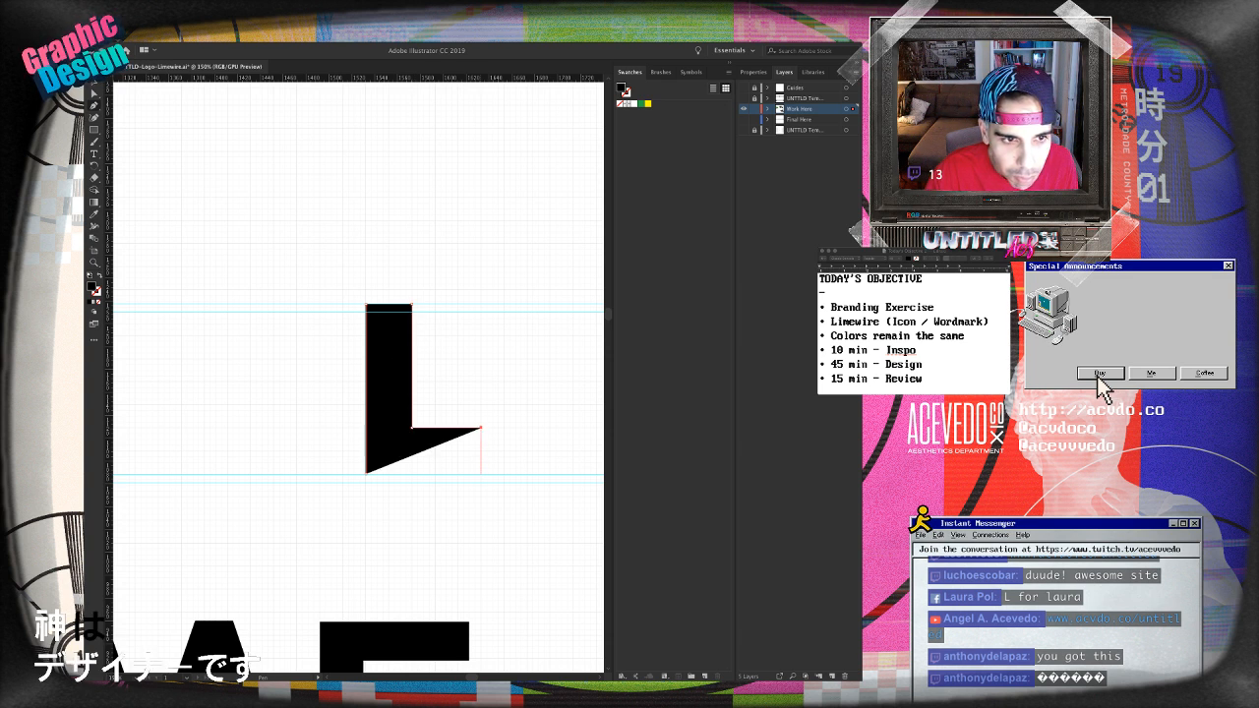
click(481, 473)
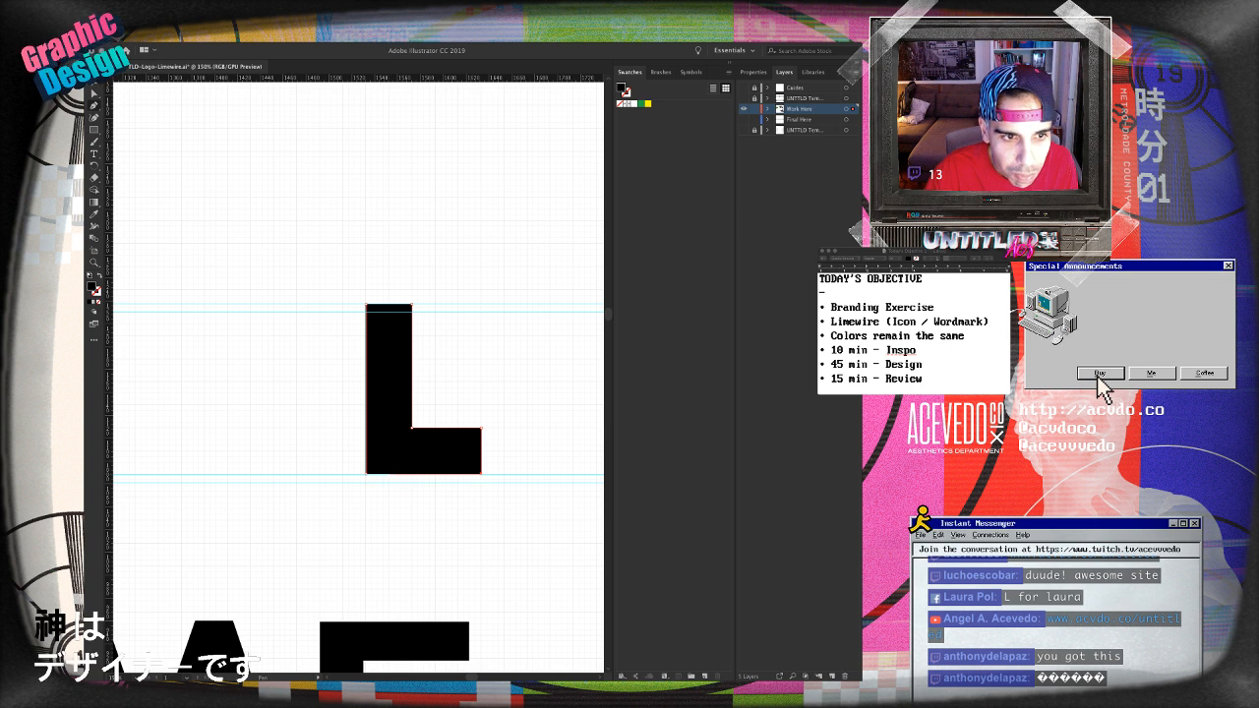
click(388, 472)
key(a)
key(ctrl+y)
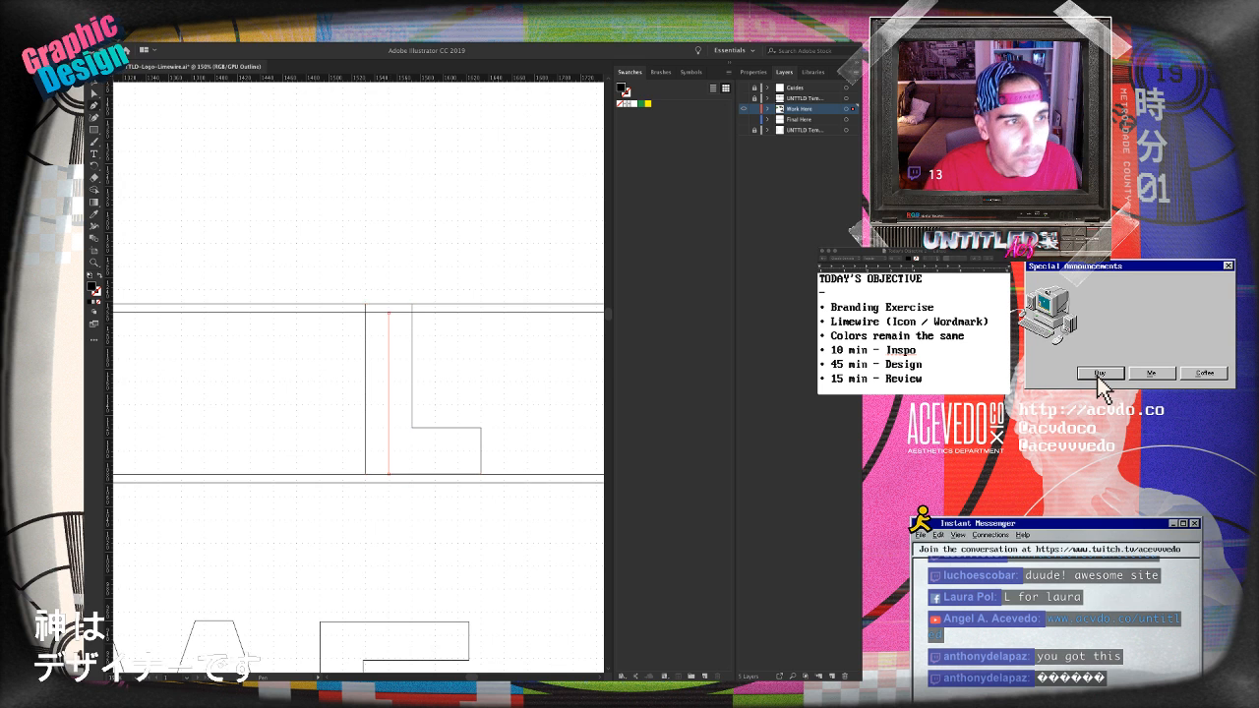
- Add an inner vertical line inside the stem and remove the fill from both paths
click(389, 311)
key(v)
key(ctrl+shift+a)
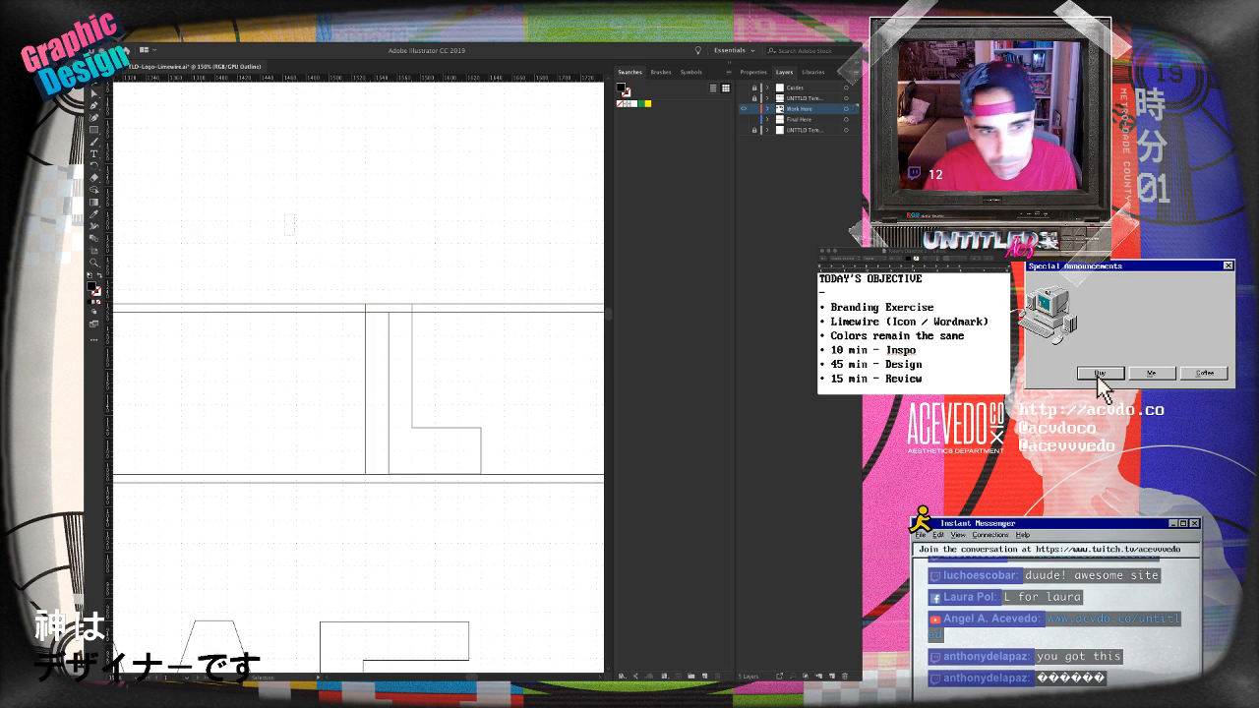
drag(291, 222, 442, 392)
click(753, 72)
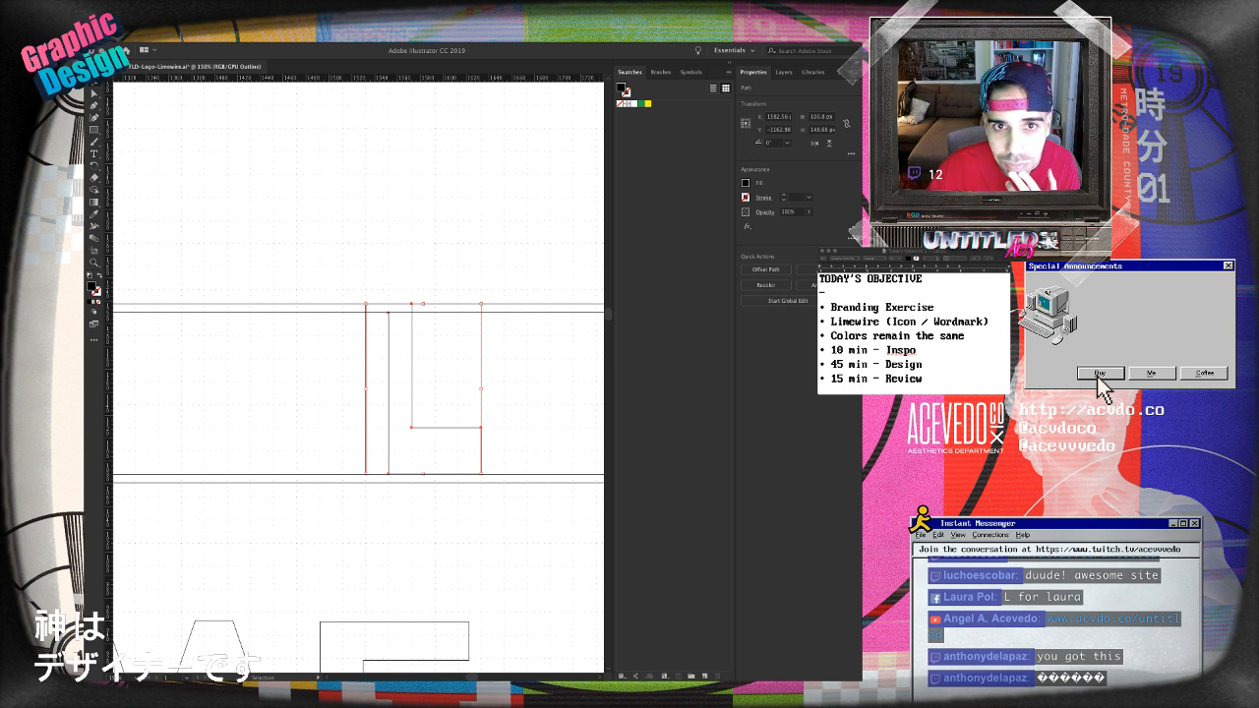
key(slash)
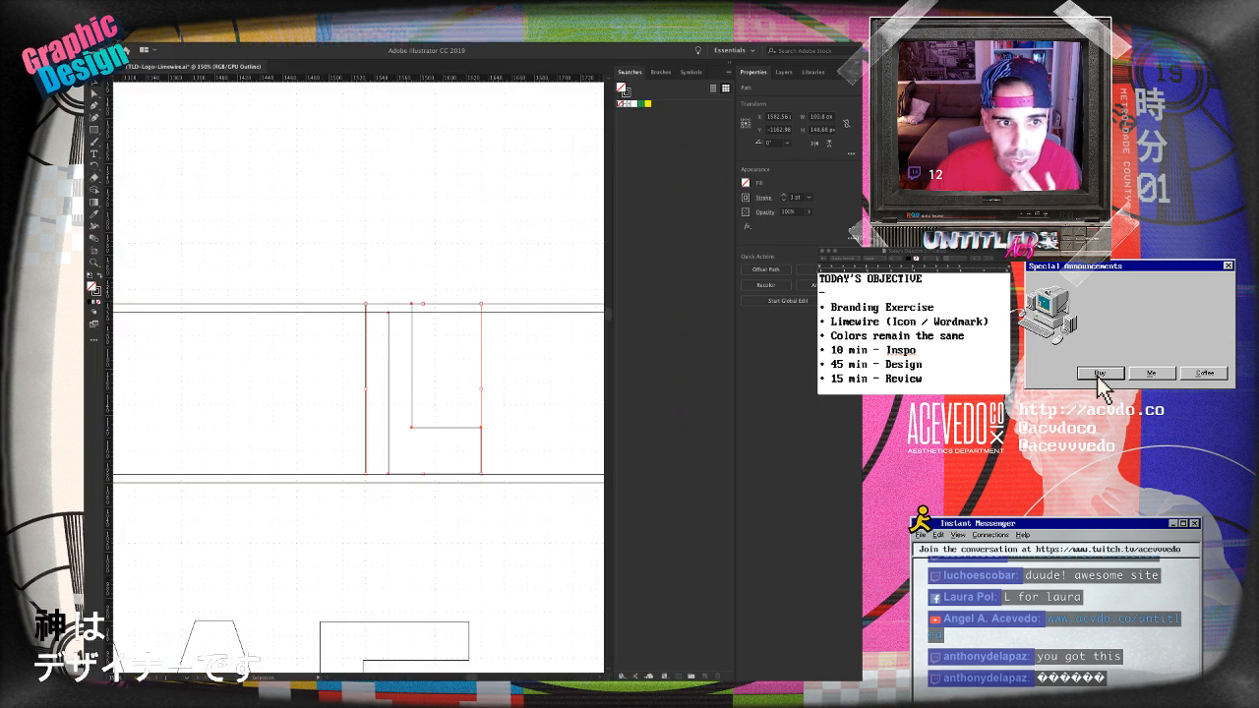
- Back in Preview, set the L path's stroke weight to 7 pt
key(ctrl+shift+a)
key(super+y)
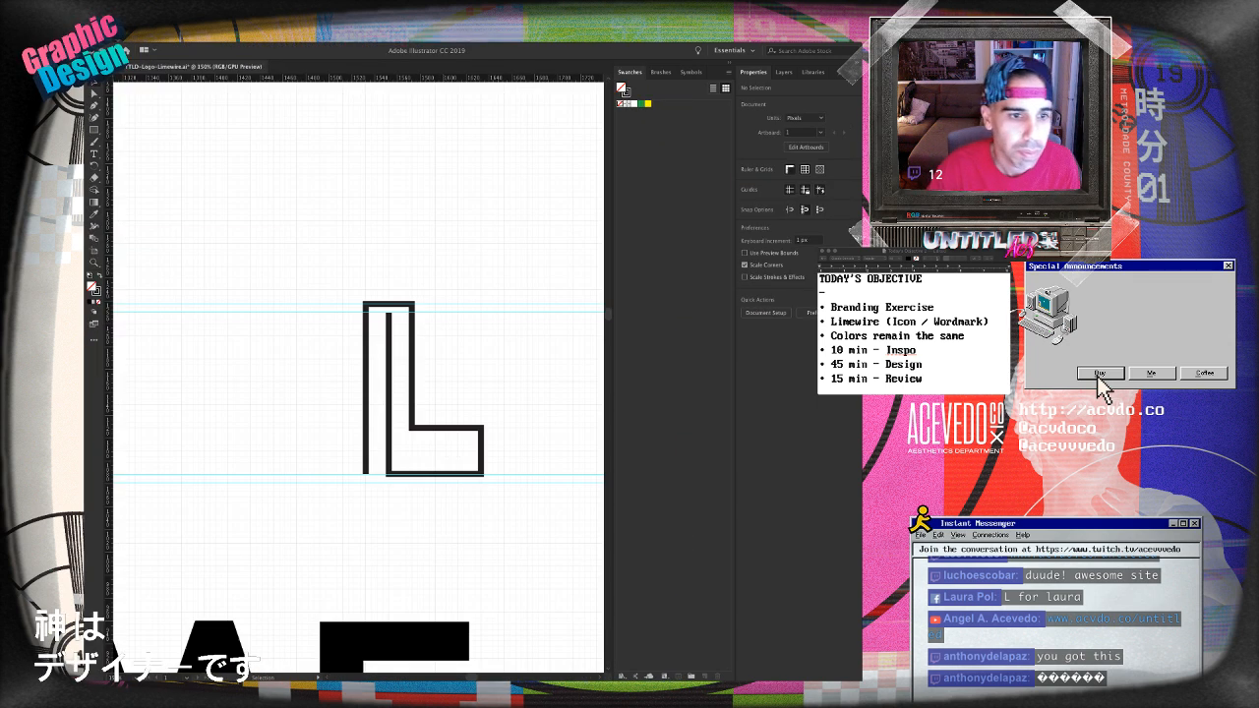
key(v)
click(412, 376)
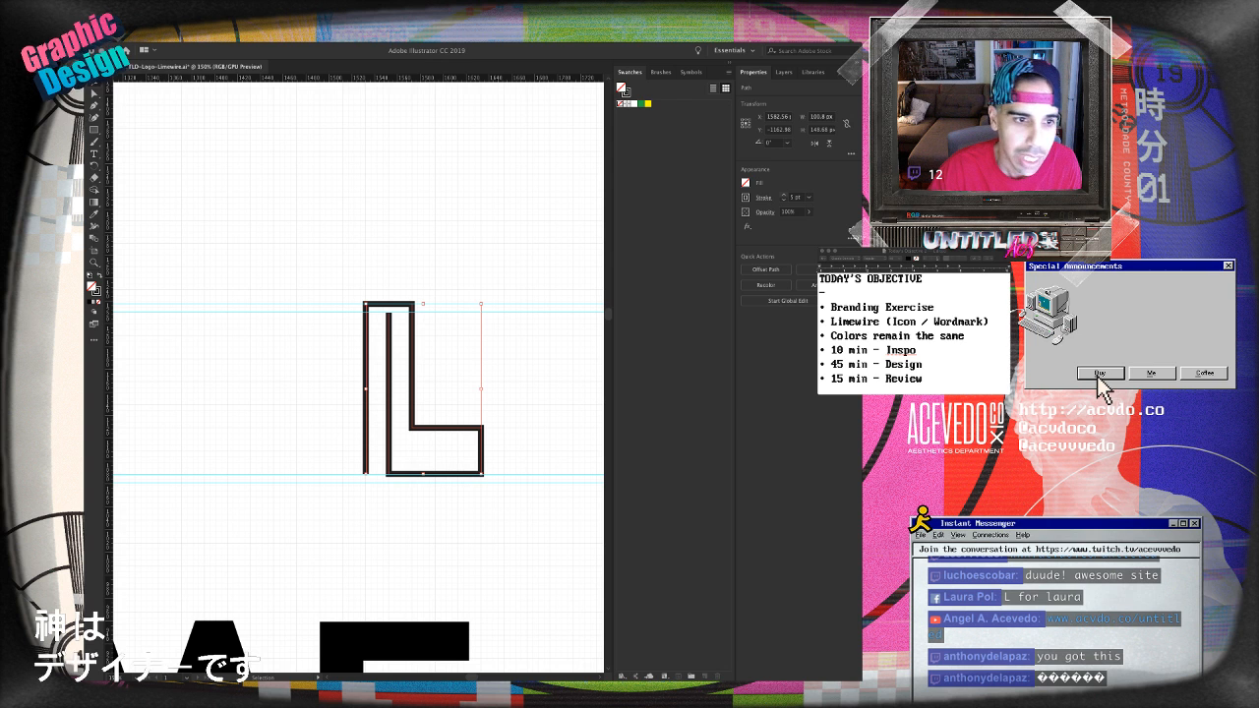
click(783, 194)
click(784, 195)
click(784, 194)
click(783, 194)
click(784, 195)
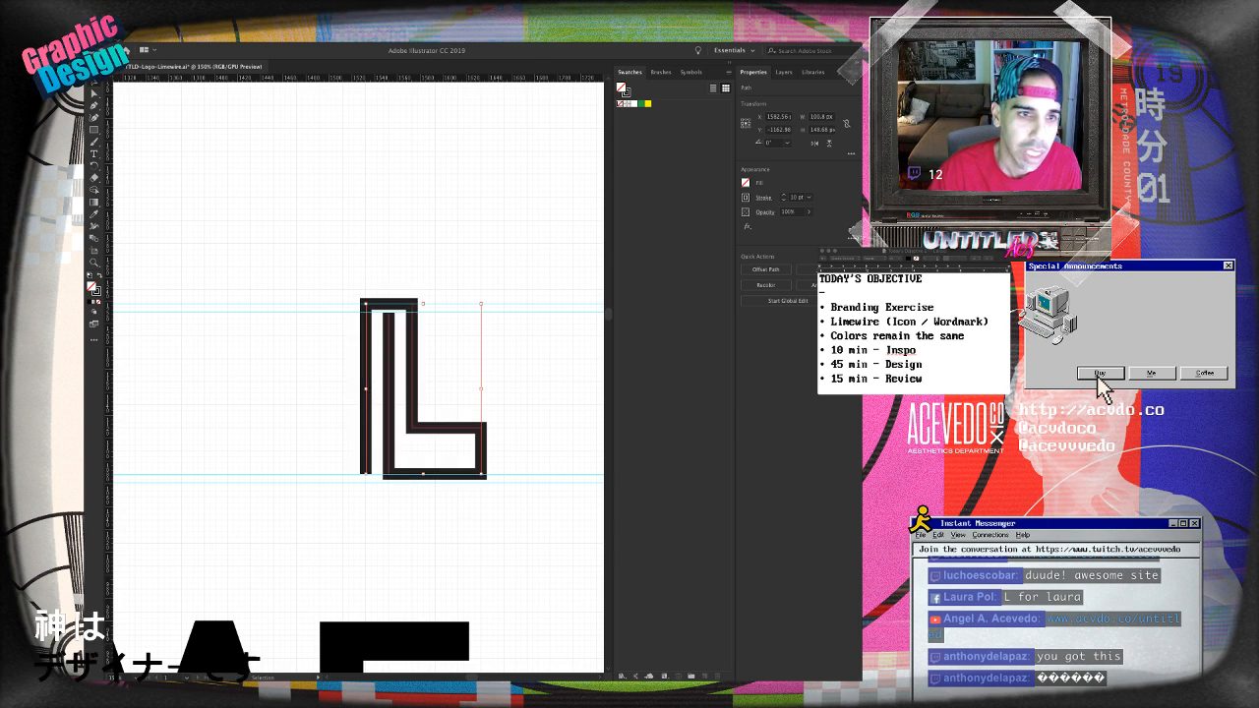
click(784, 200)
click(784, 201)
click(783, 201)
click(784, 201)
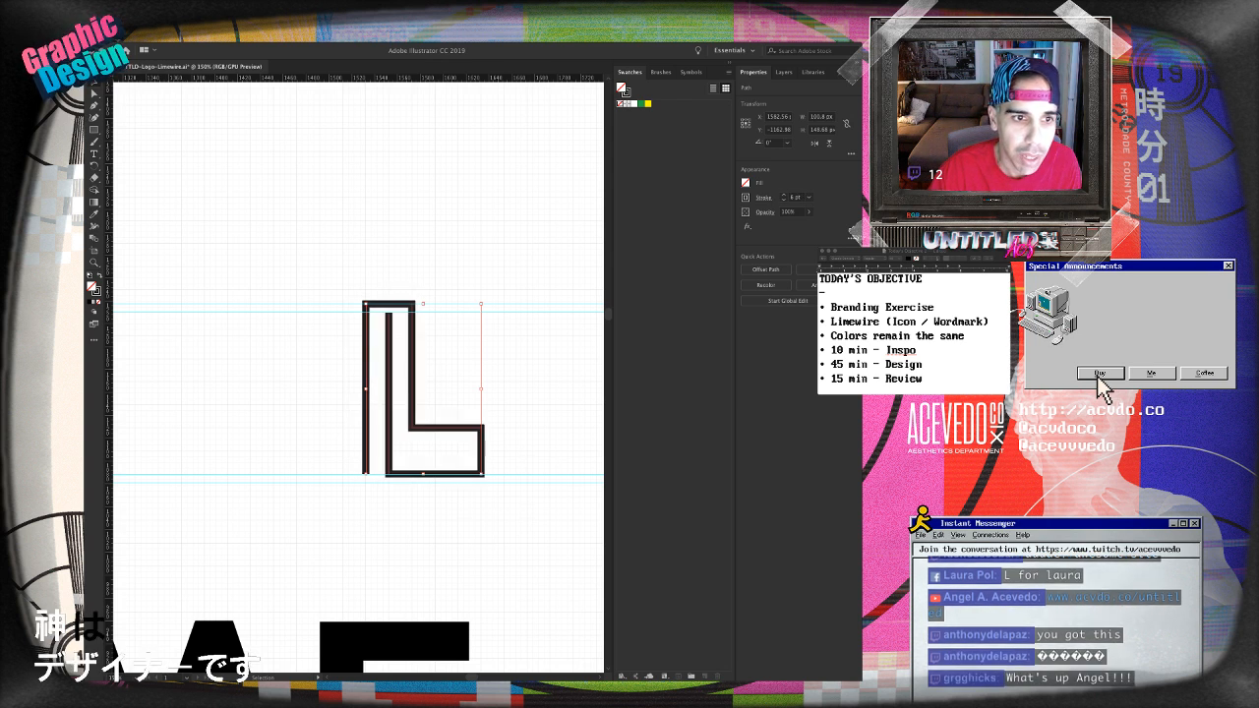
key(super+shift+a)
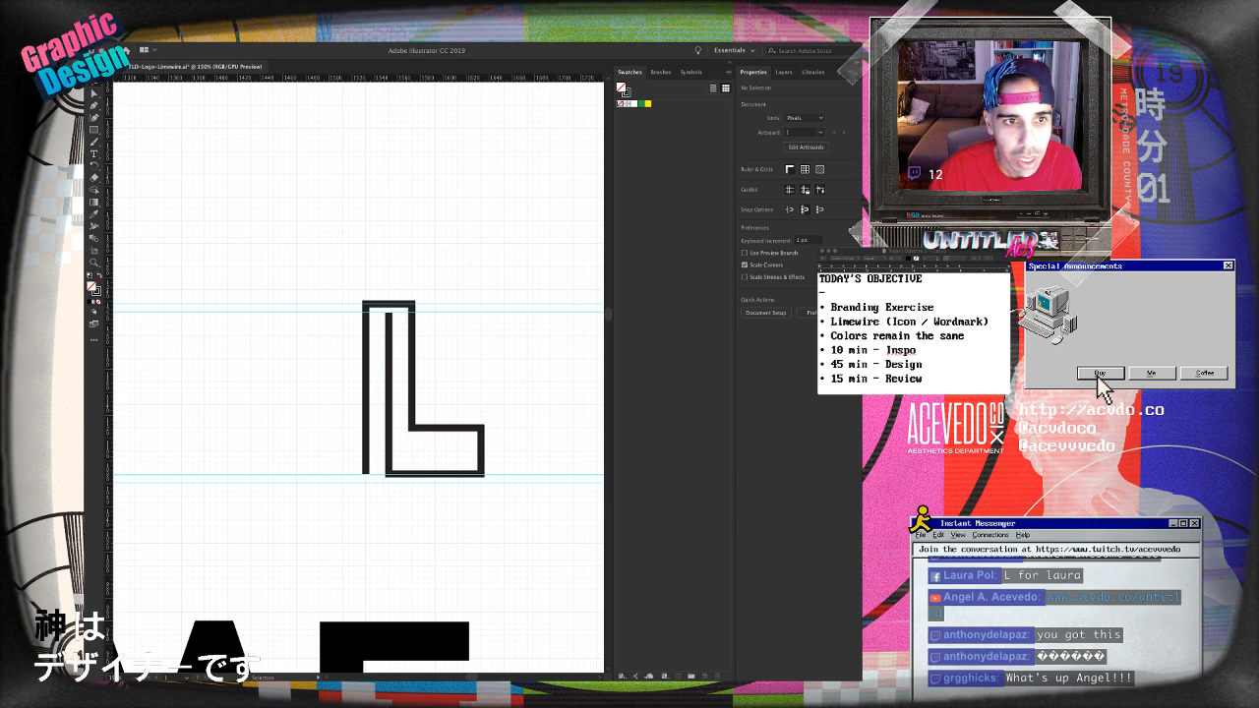
click(412, 393)
key(super+shift+a)
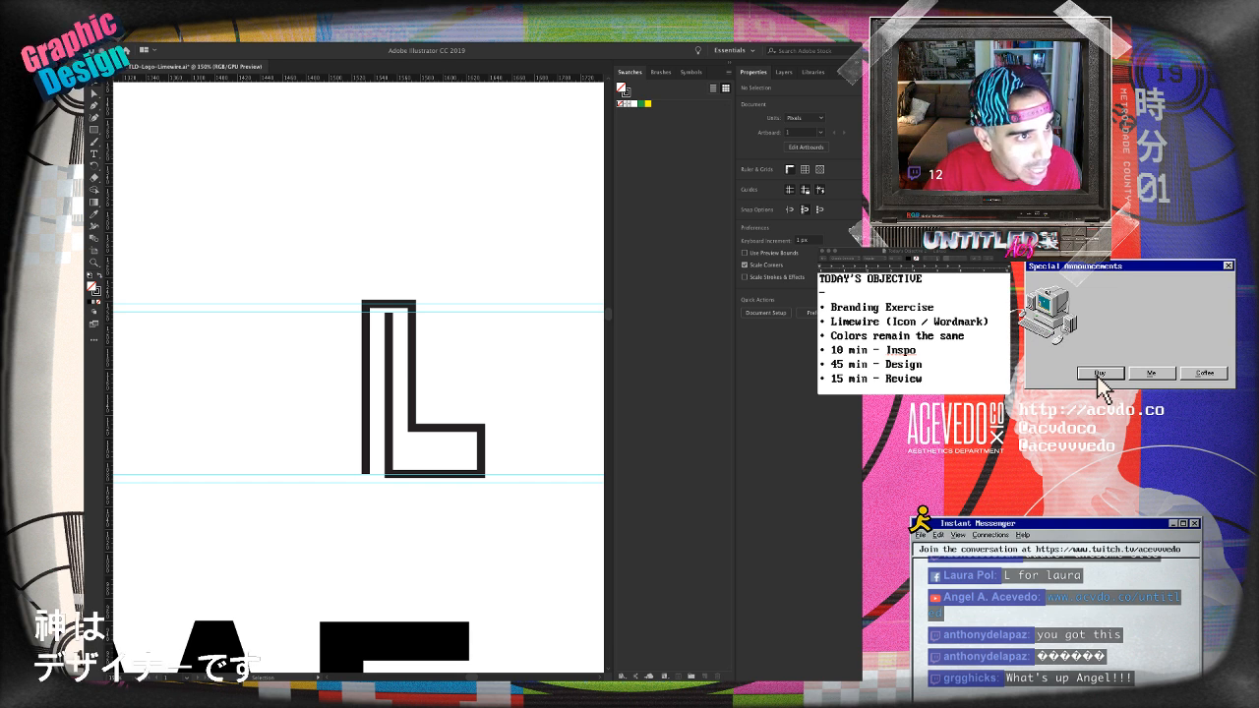
- Show the document grid and hide the guides
key(a)
key(super+y)
key(super+y)
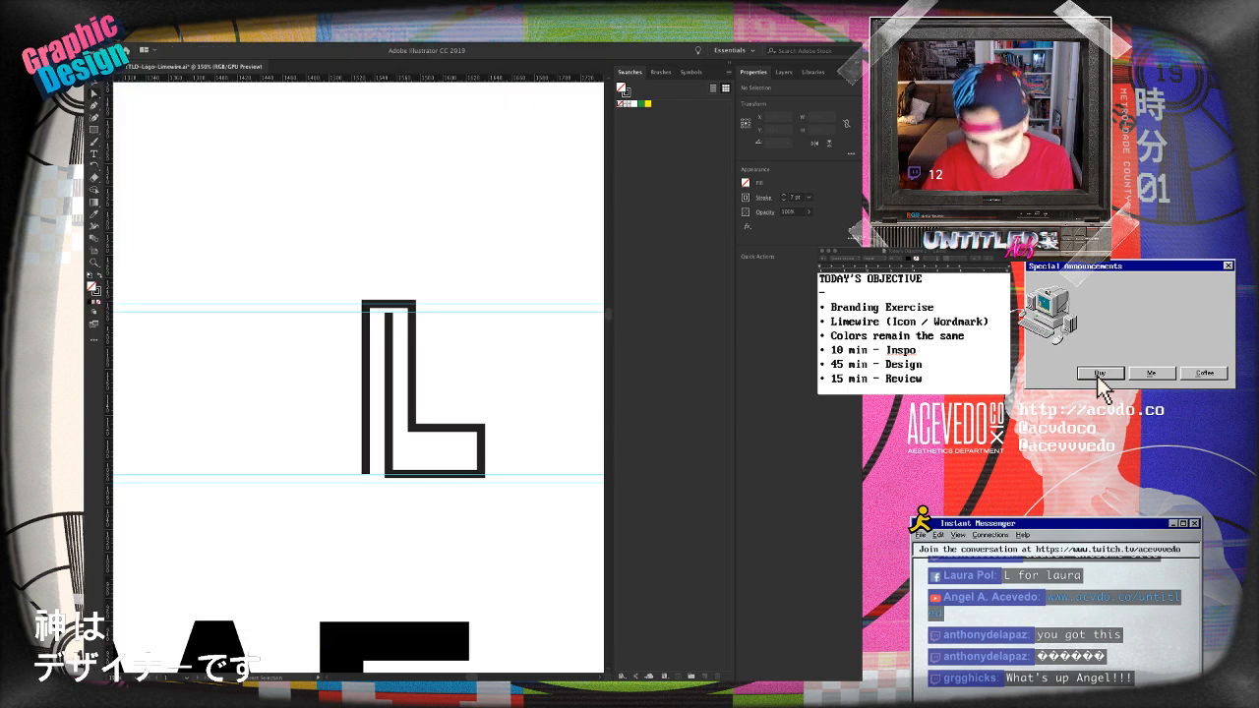
key(super+apostrophe)
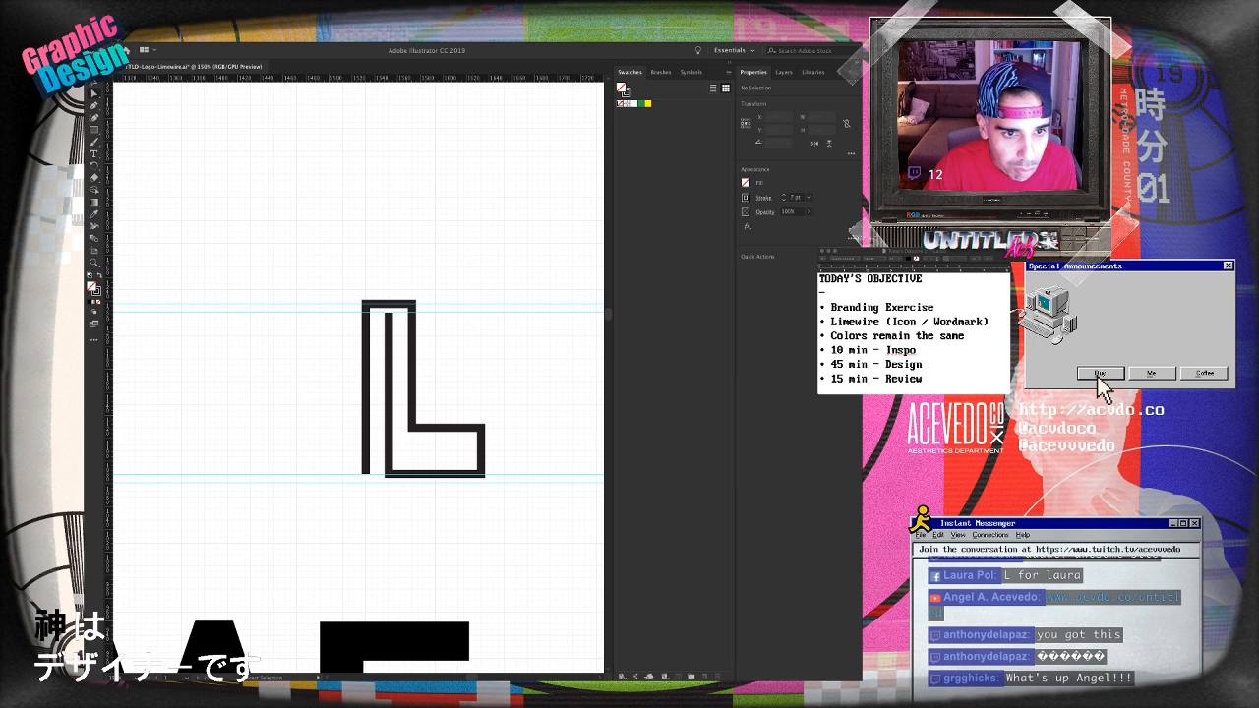
key(super+semicolon)
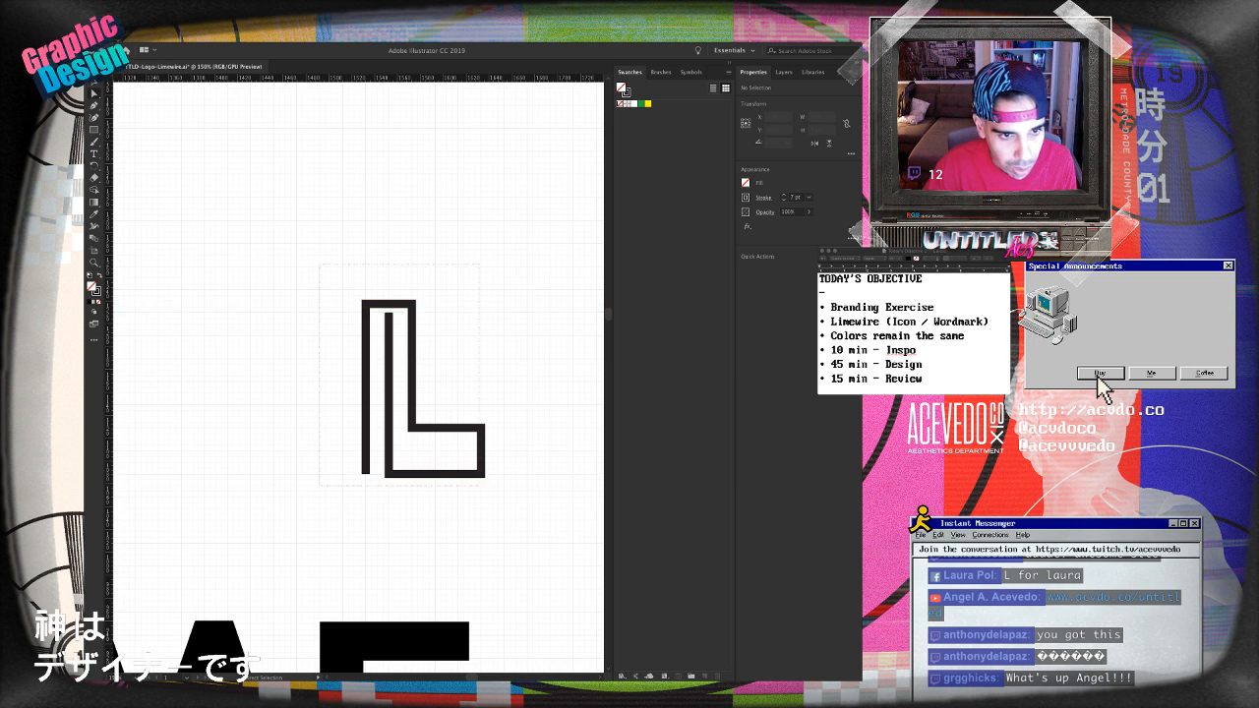
- Select all of the L artwork and delete it
drag(320, 264, 487, 489)
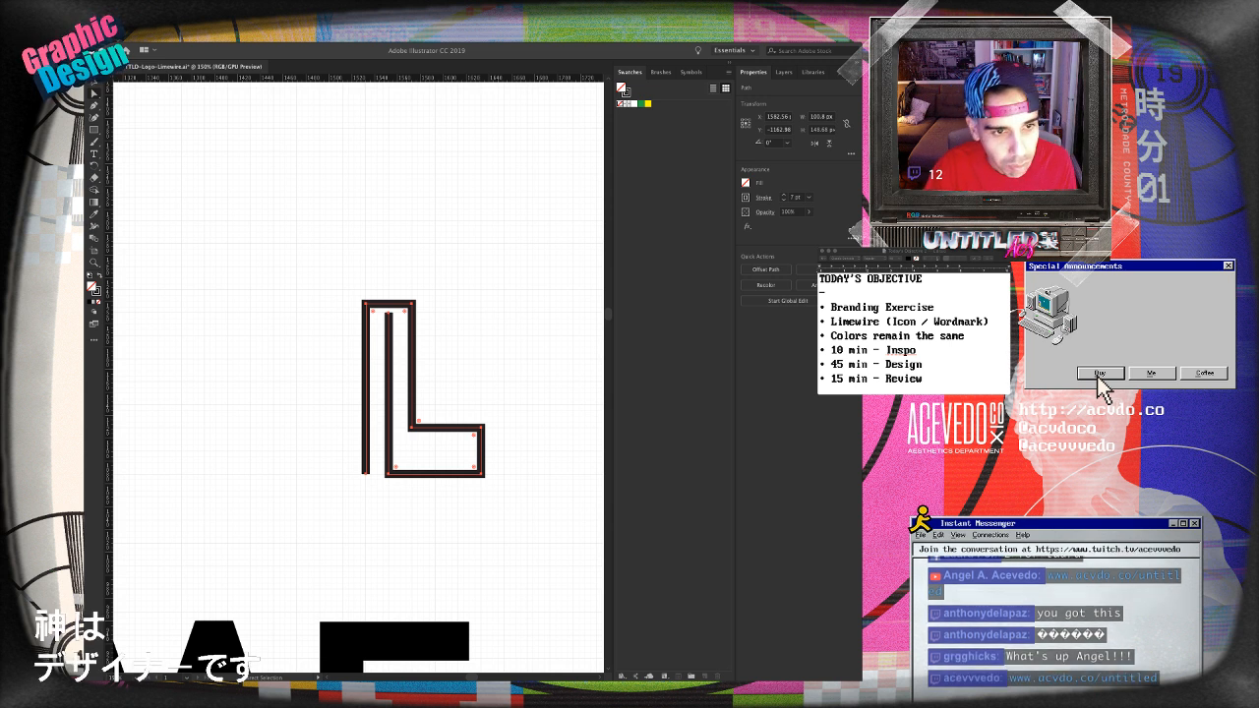
key(super+shift+a)
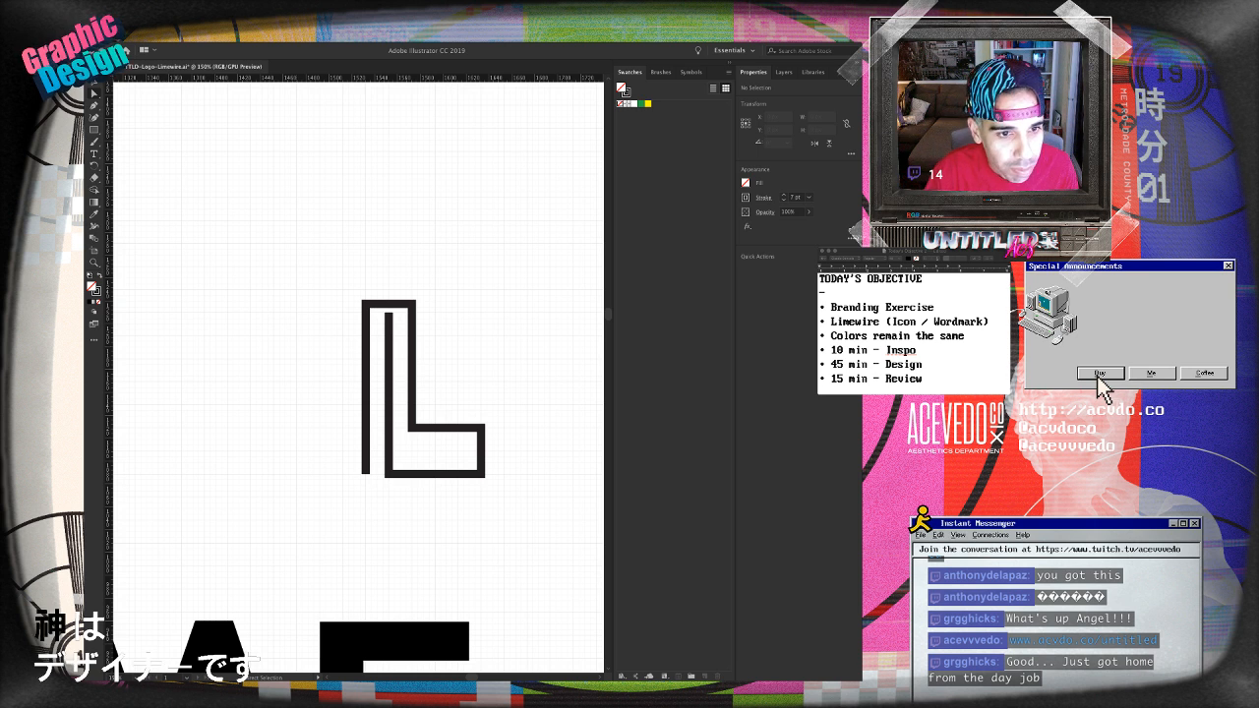
key(super+a)
key(super+shift+a)
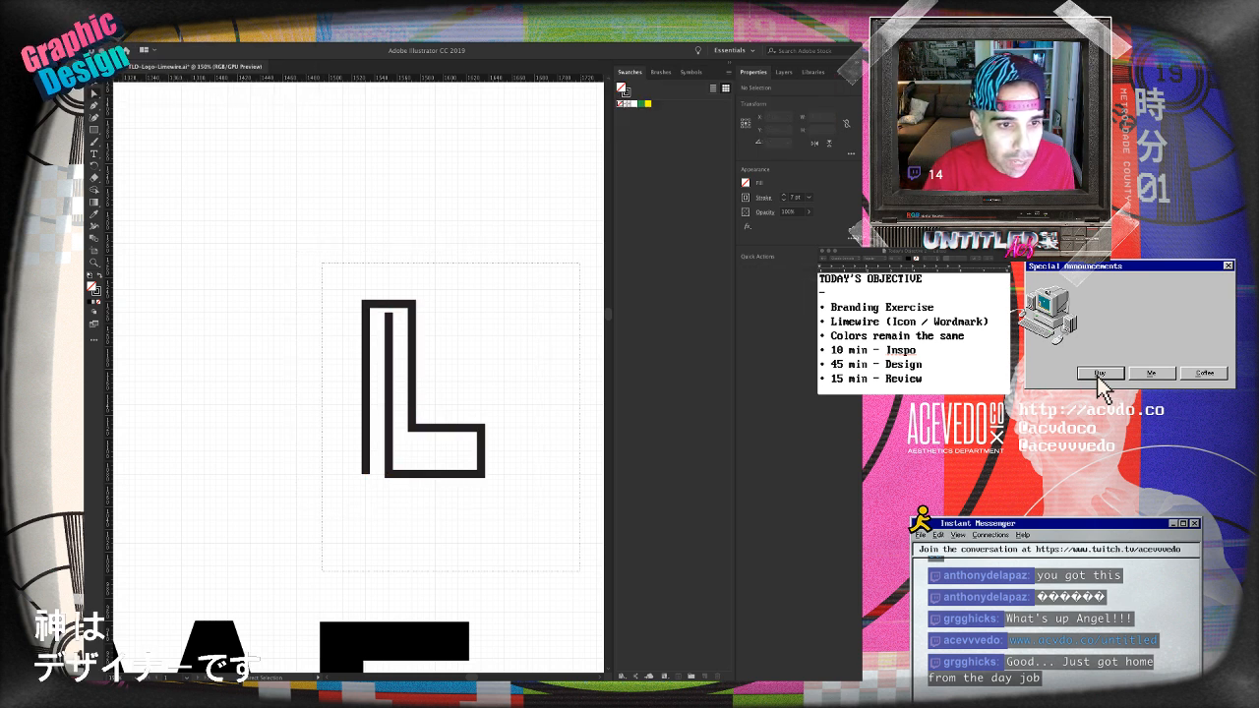
key(super+a)
scroll(422, 388, up, 2)
key(Delete)
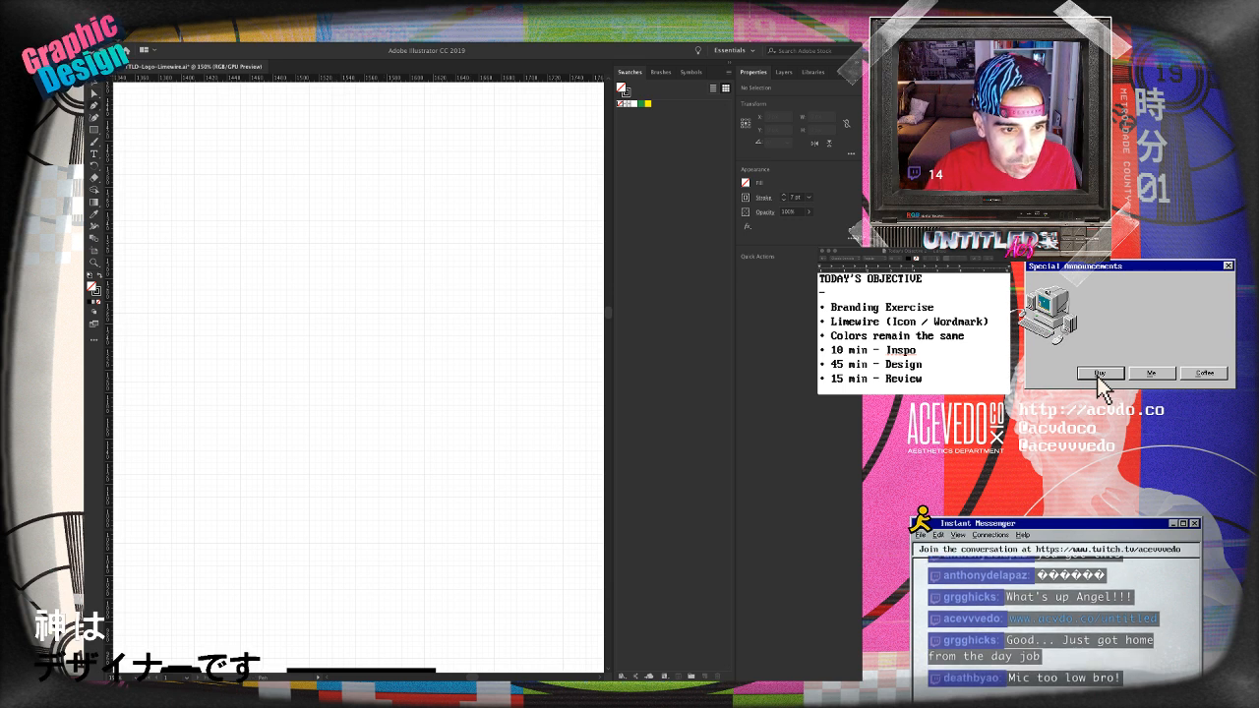
- Draw the outer stroke up, across the top and down, then nudge its right end up
click(333, 543)
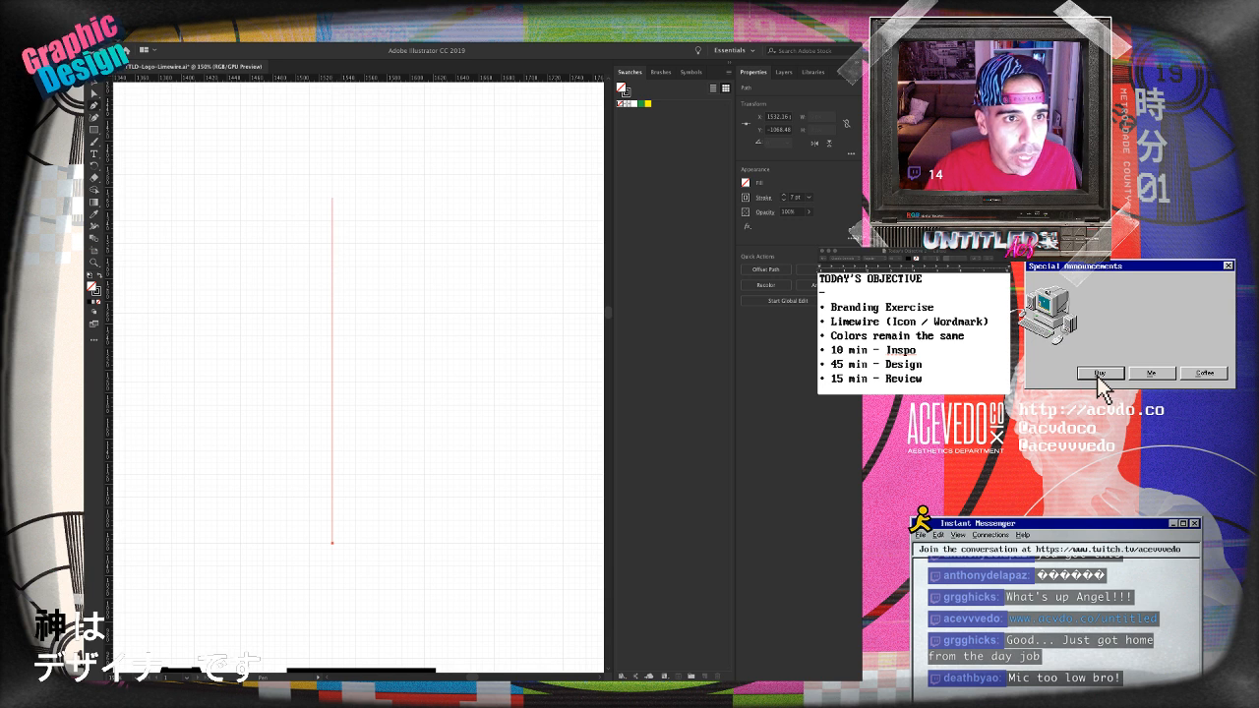
click(332, 198)
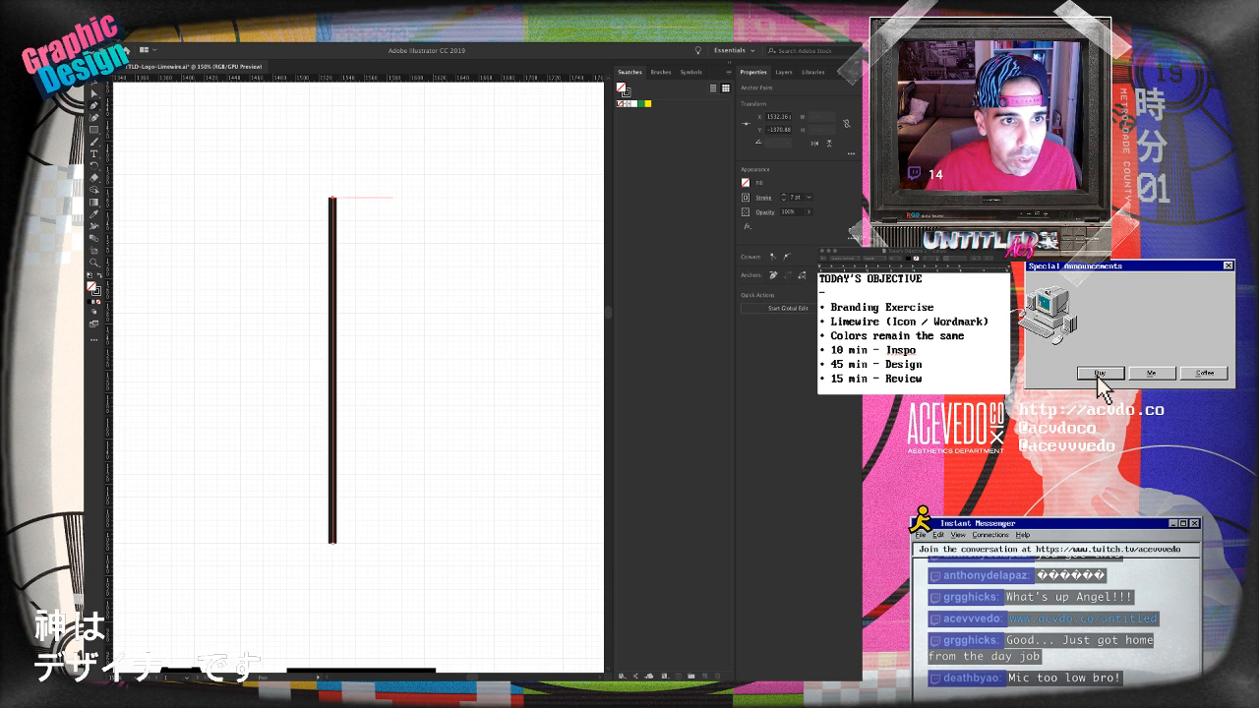
click(425, 197)
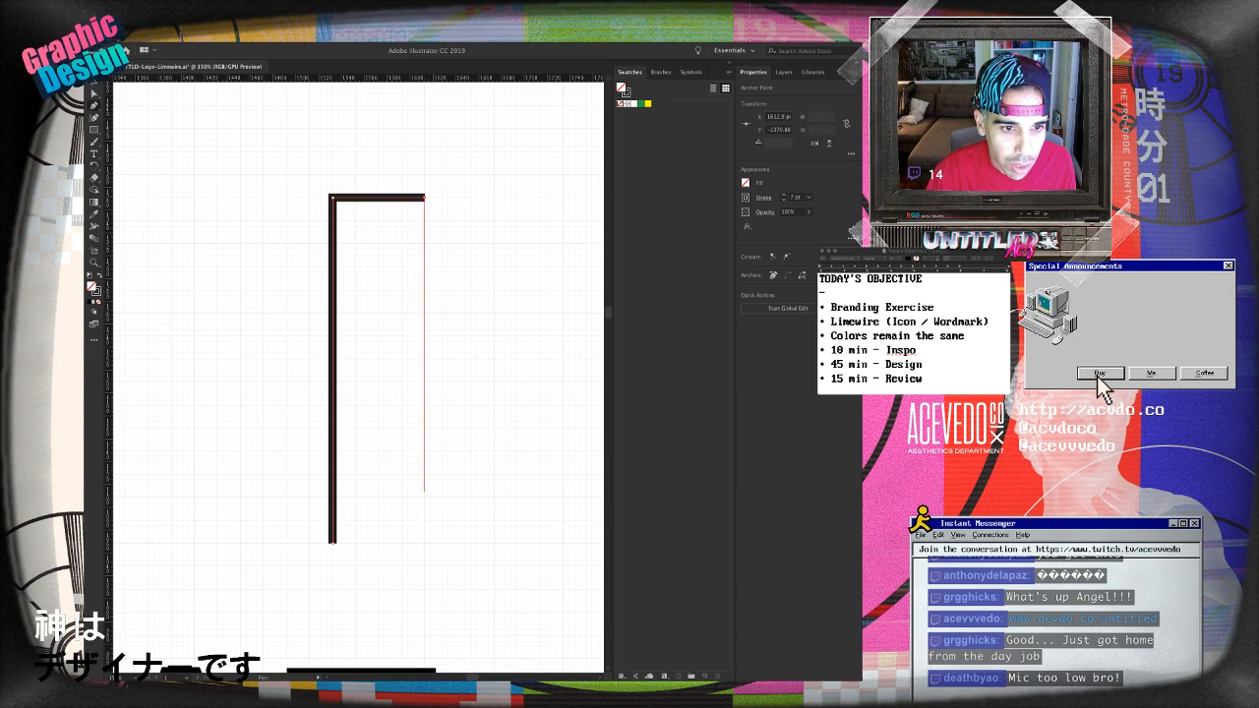
click(425, 475)
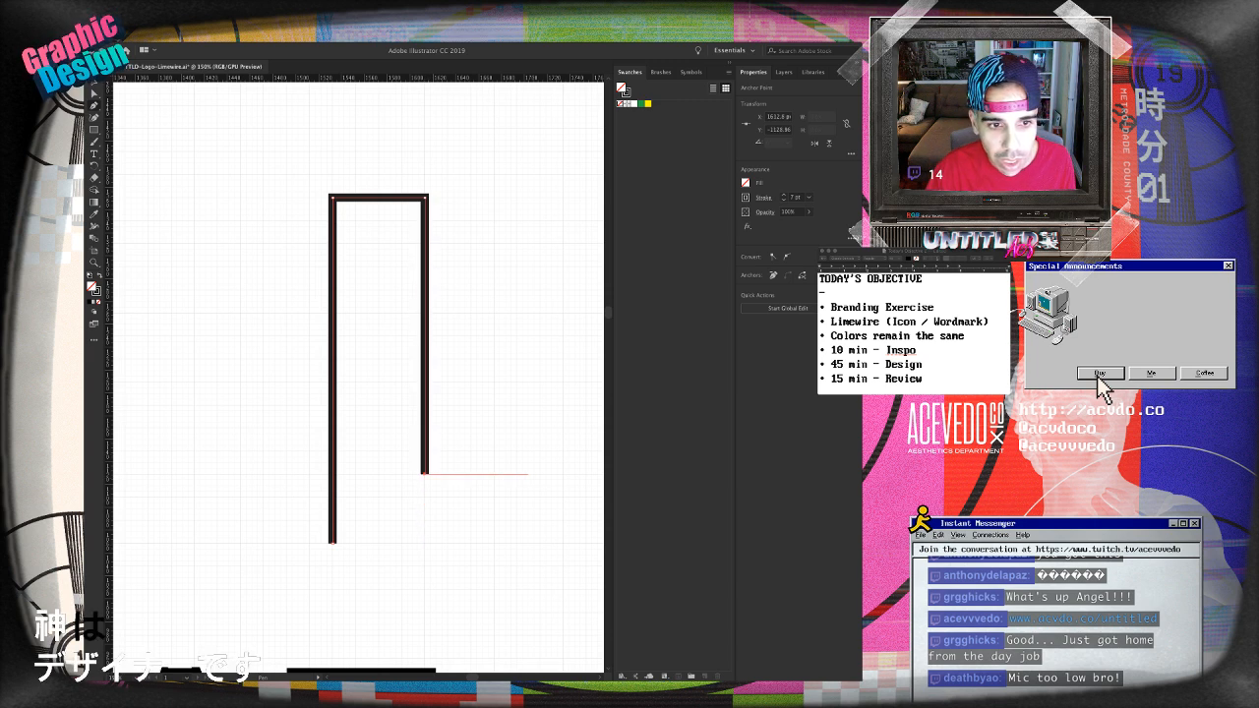
drag(529, 475, 374, 471)
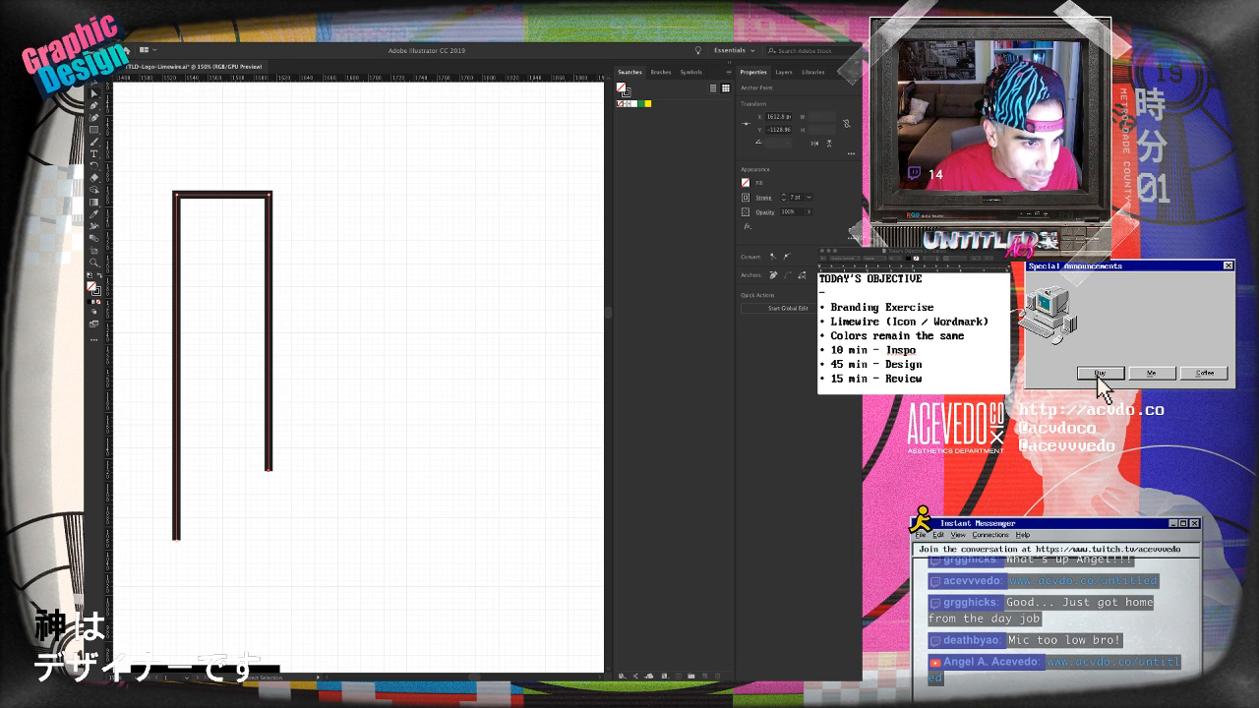
key(shift+Up)
key(shift+Up)
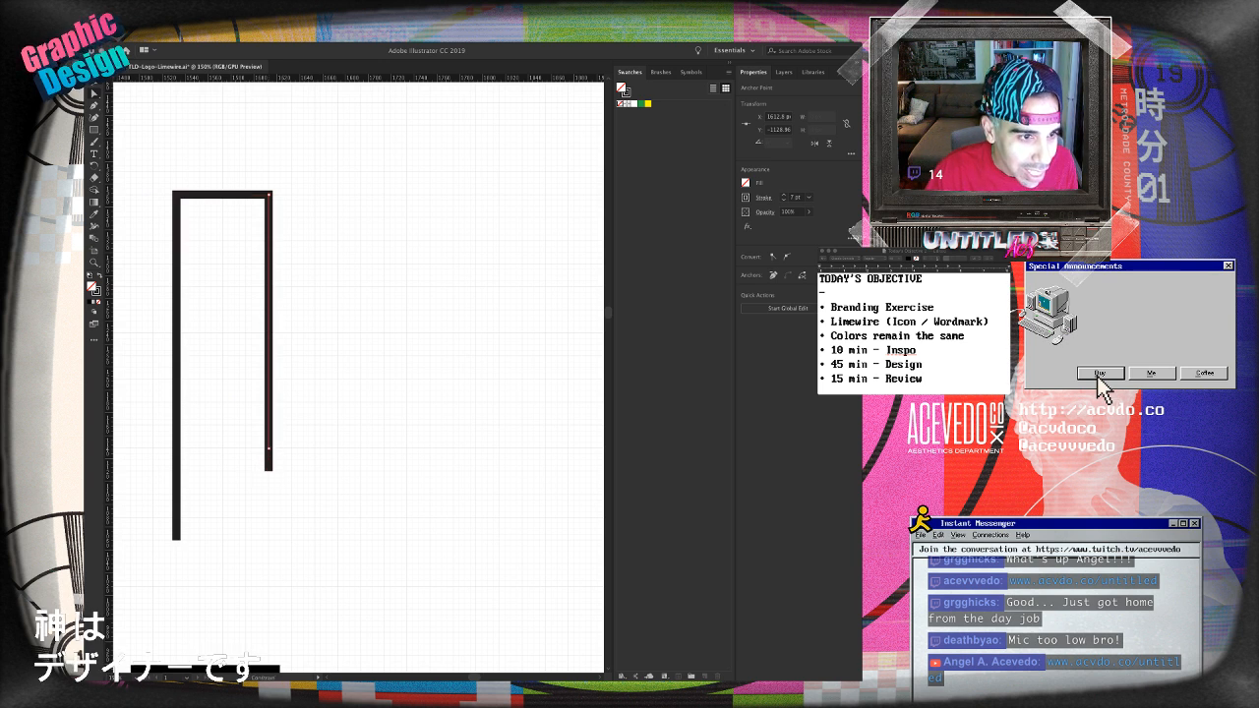
key(p)
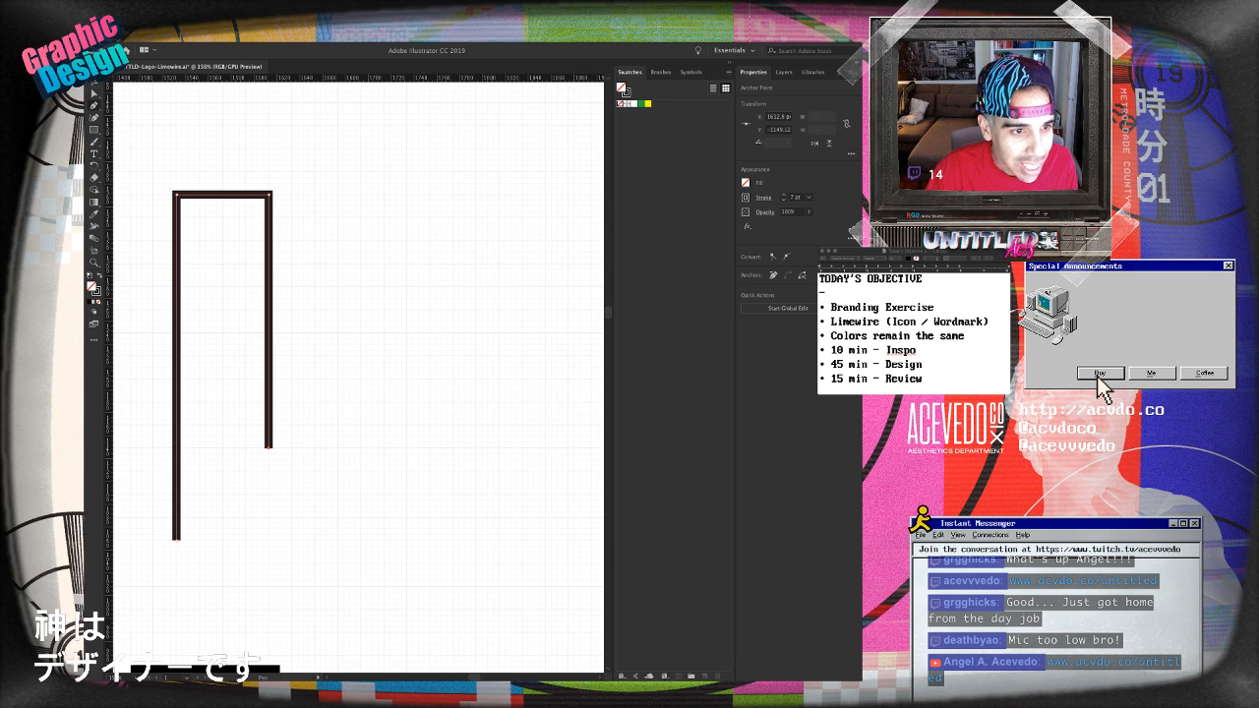
- Continue the path around the L's foot and back through a parallel inner L line
click(267, 448)
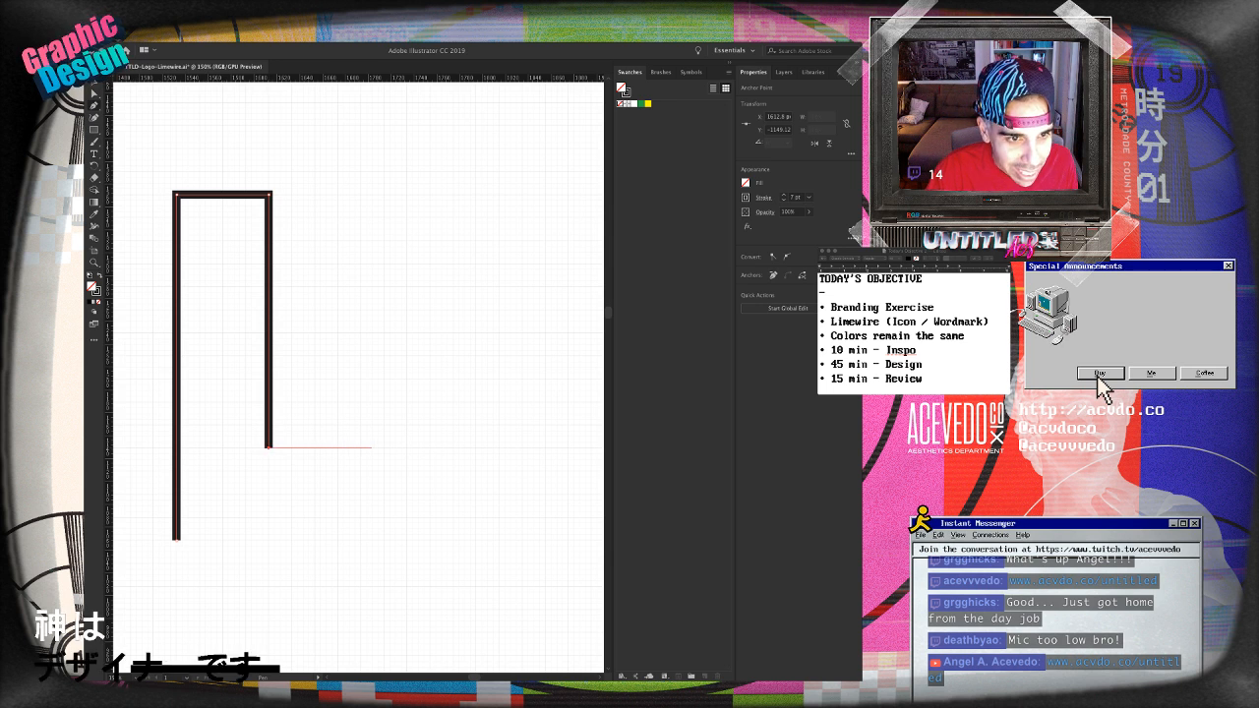
click(383, 448)
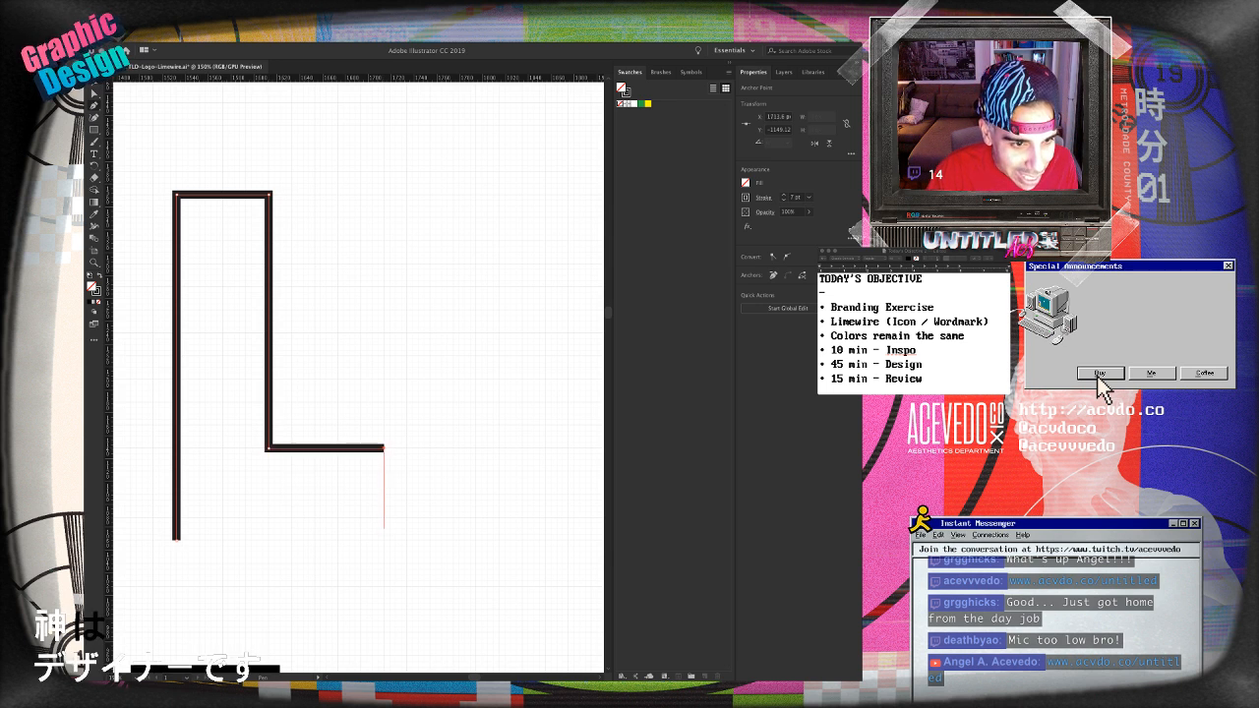
click(383, 539)
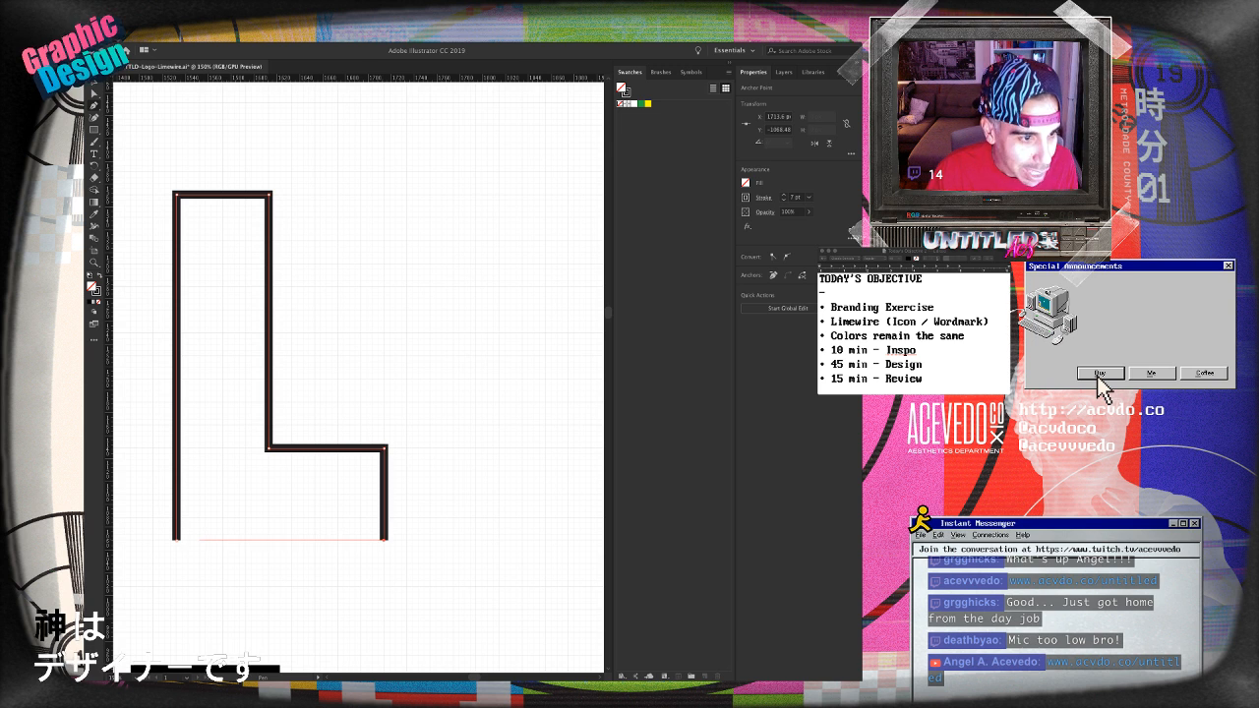
click(199, 538)
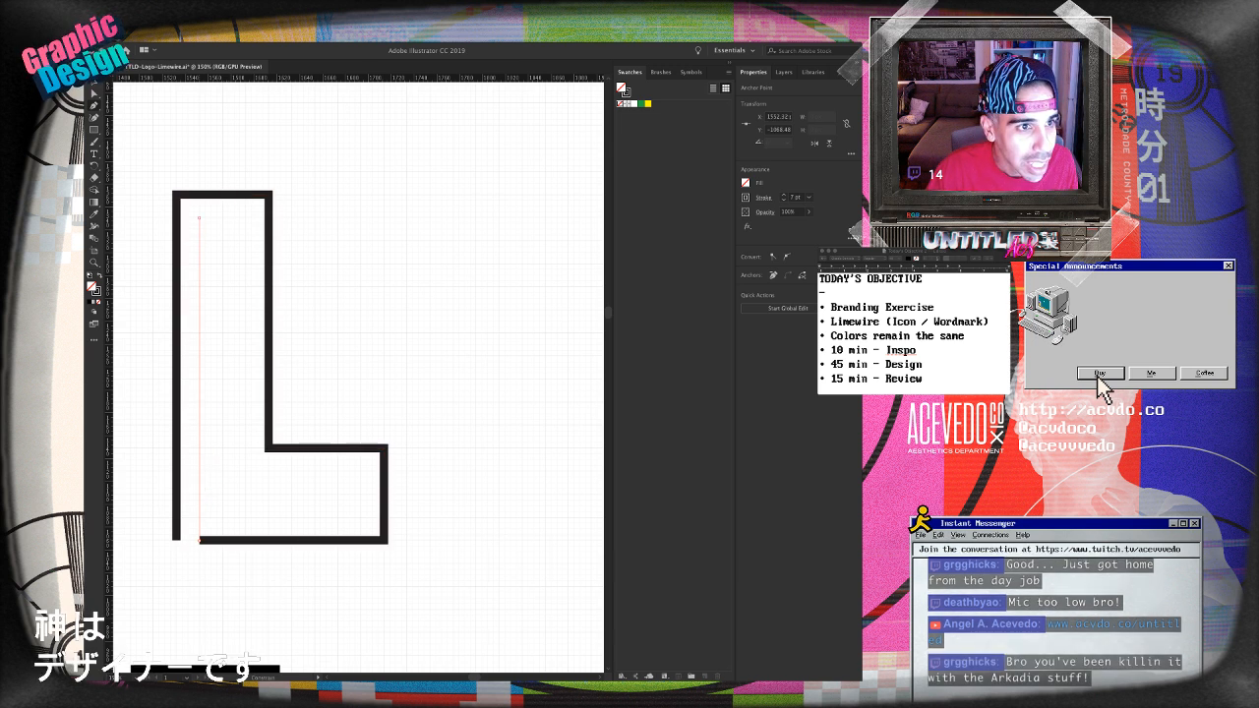
click(199, 218)
click(246, 218)
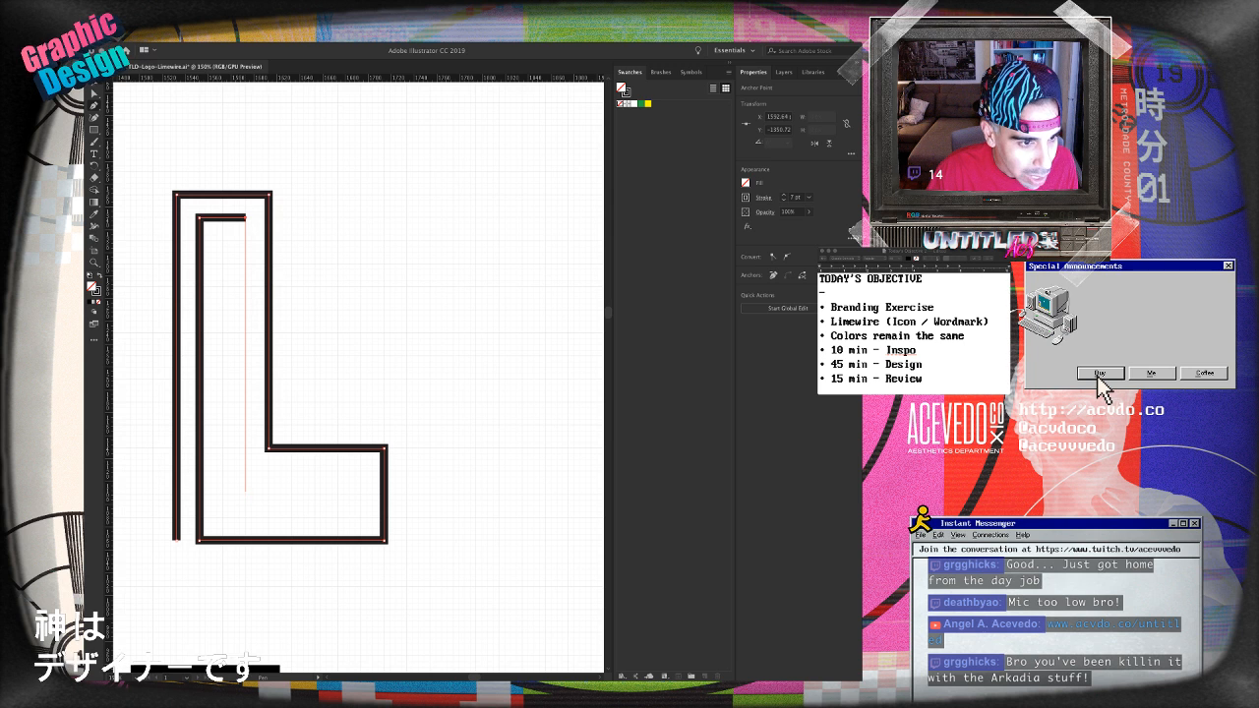
click(246, 470)
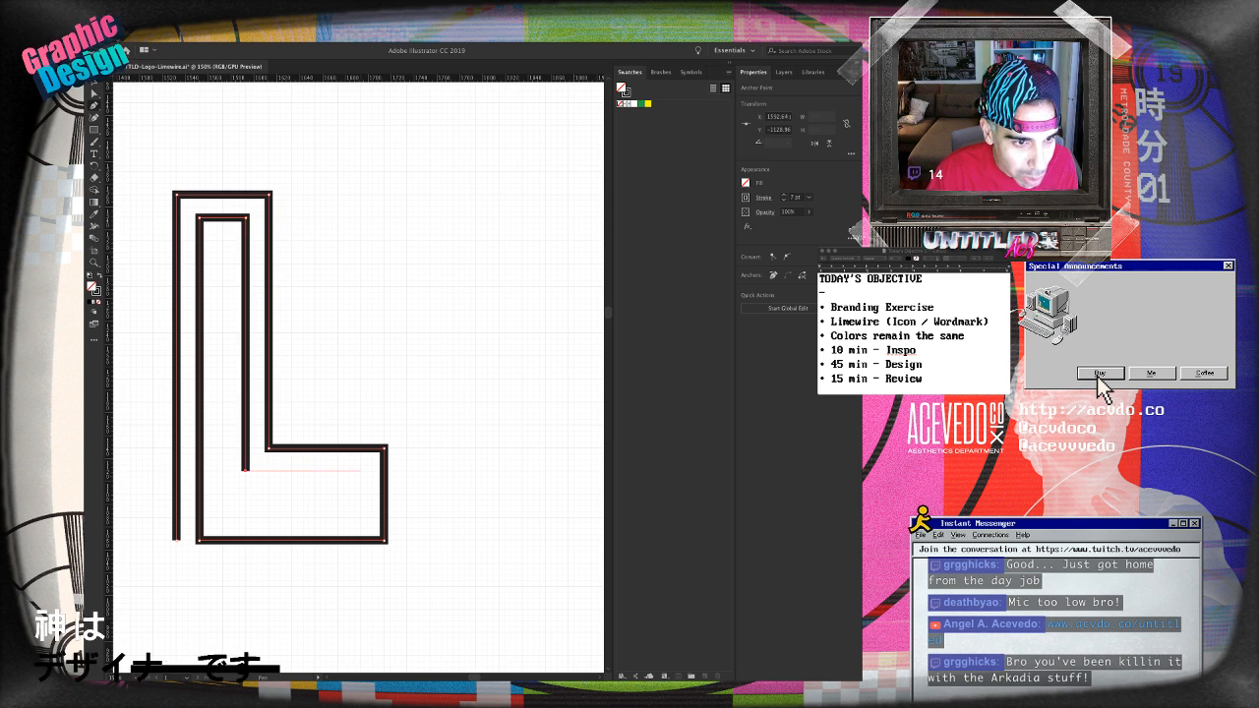
click(361, 471)
click(361, 516)
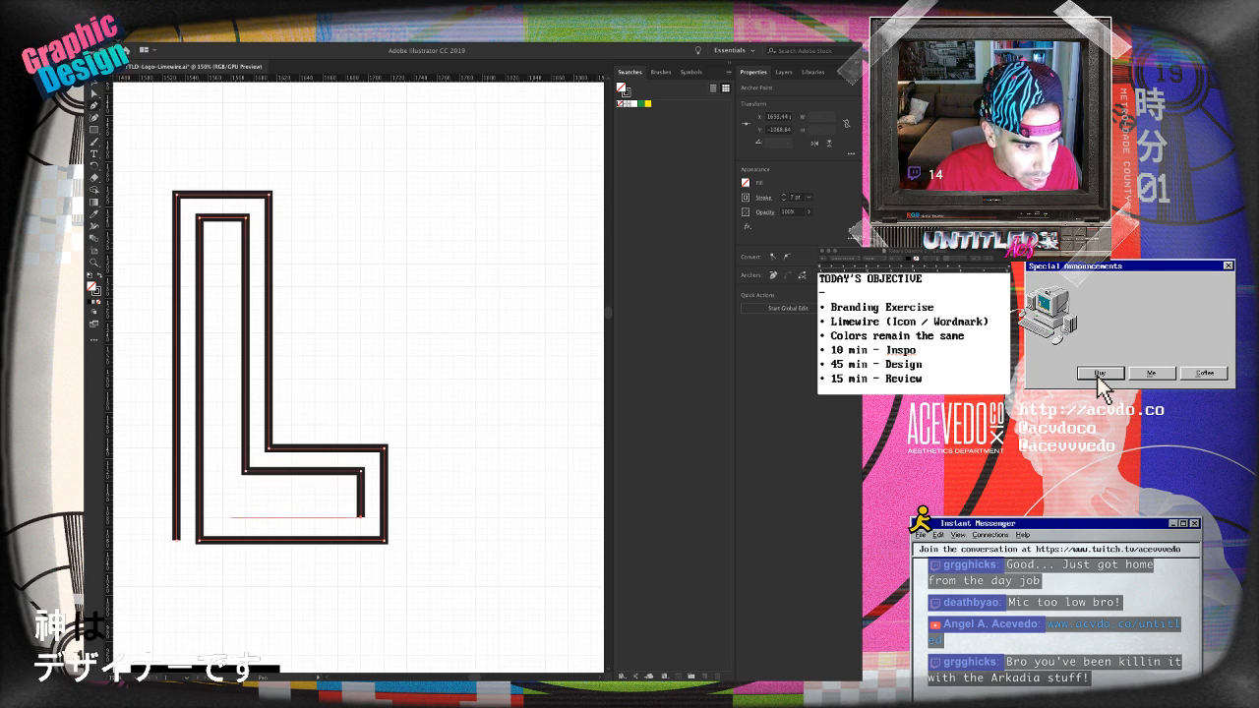
click(223, 516)
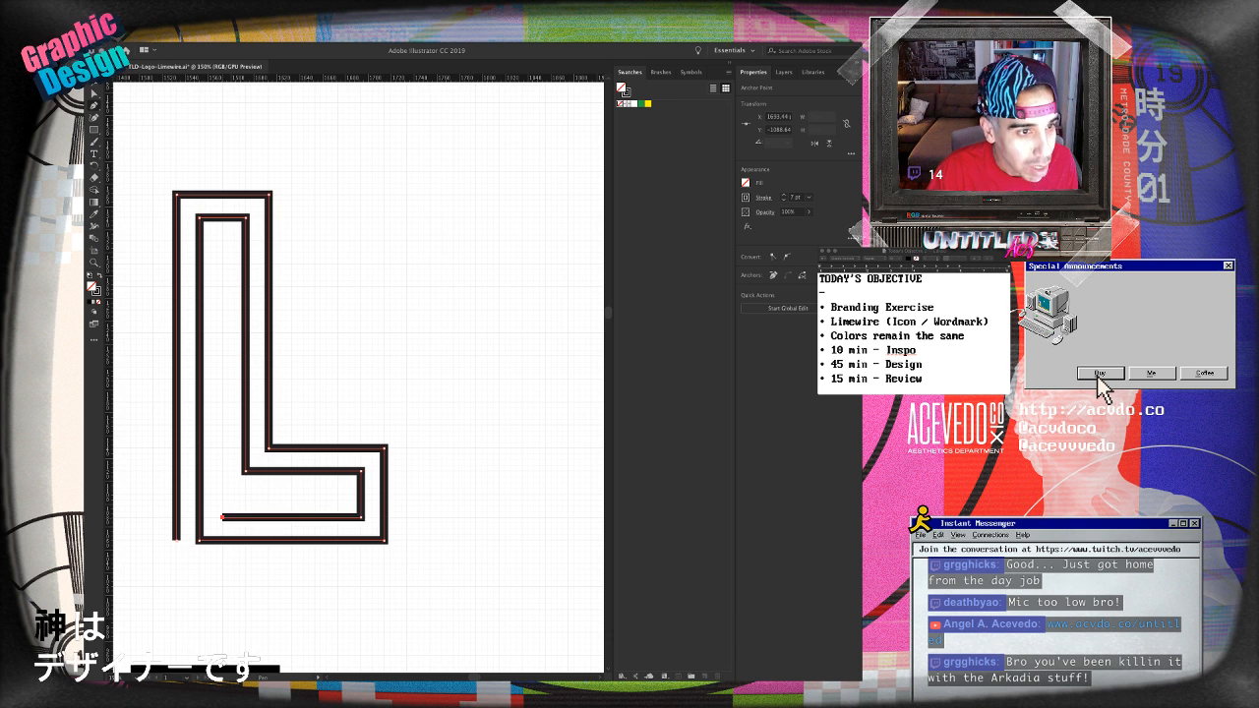
key(ctrl+shift+a)
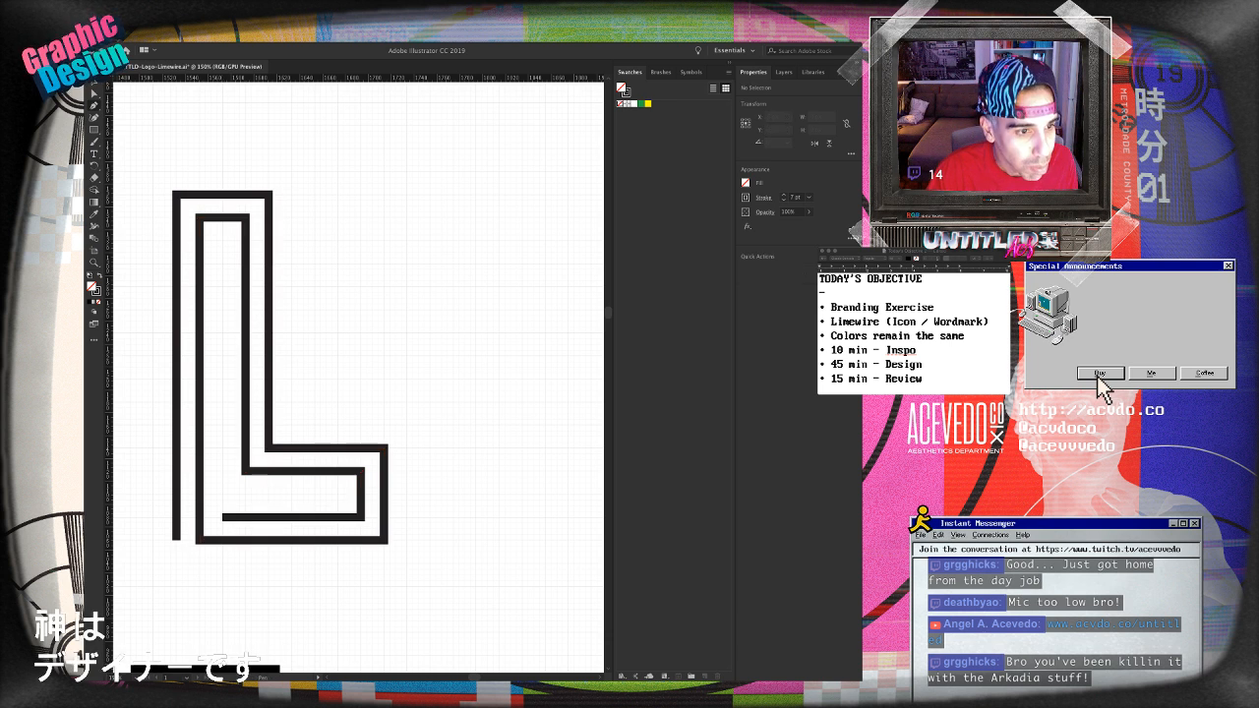
- Draw a third innermost line down the stem and along the foot, then deselect it
click(222, 241)
click(222, 493)
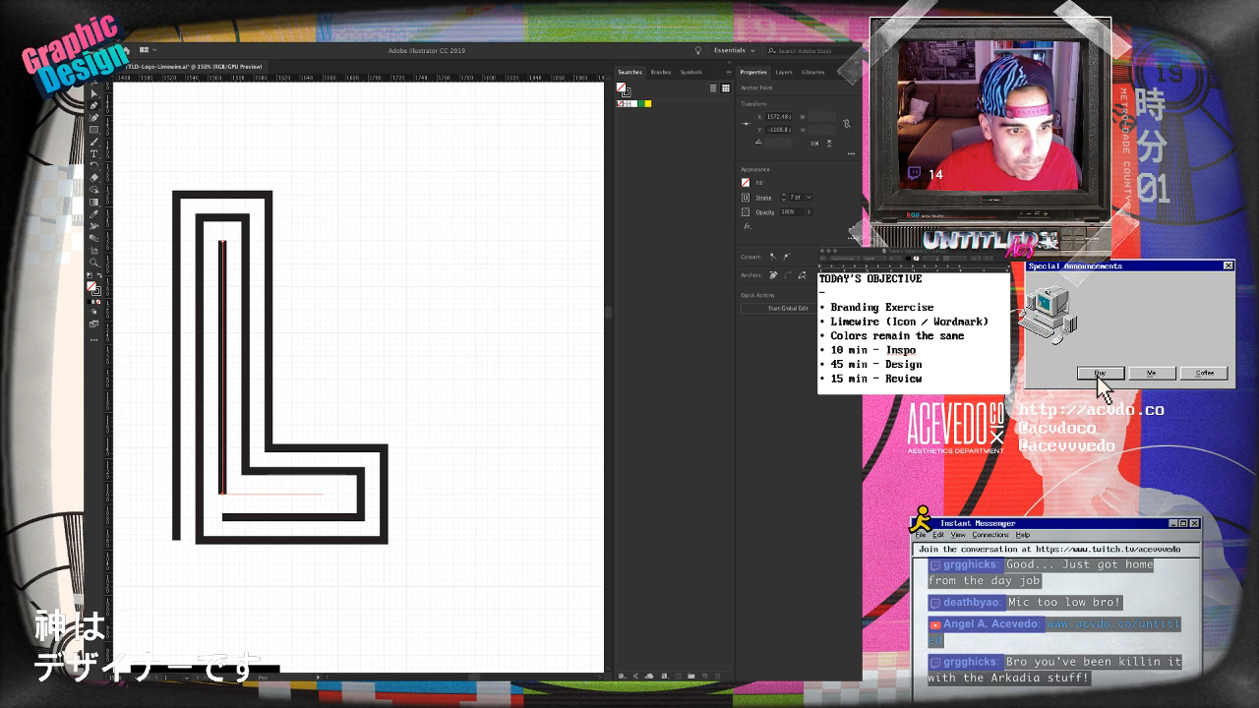
click(337, 493)
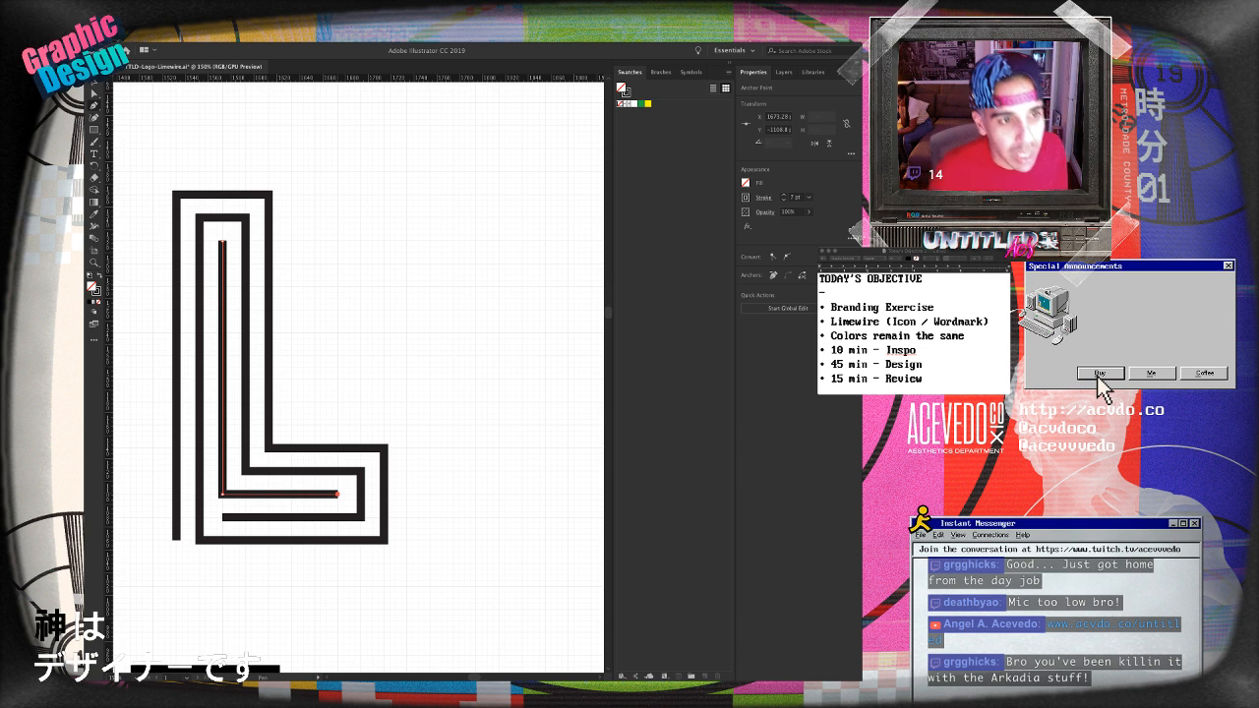
click(95, 82)
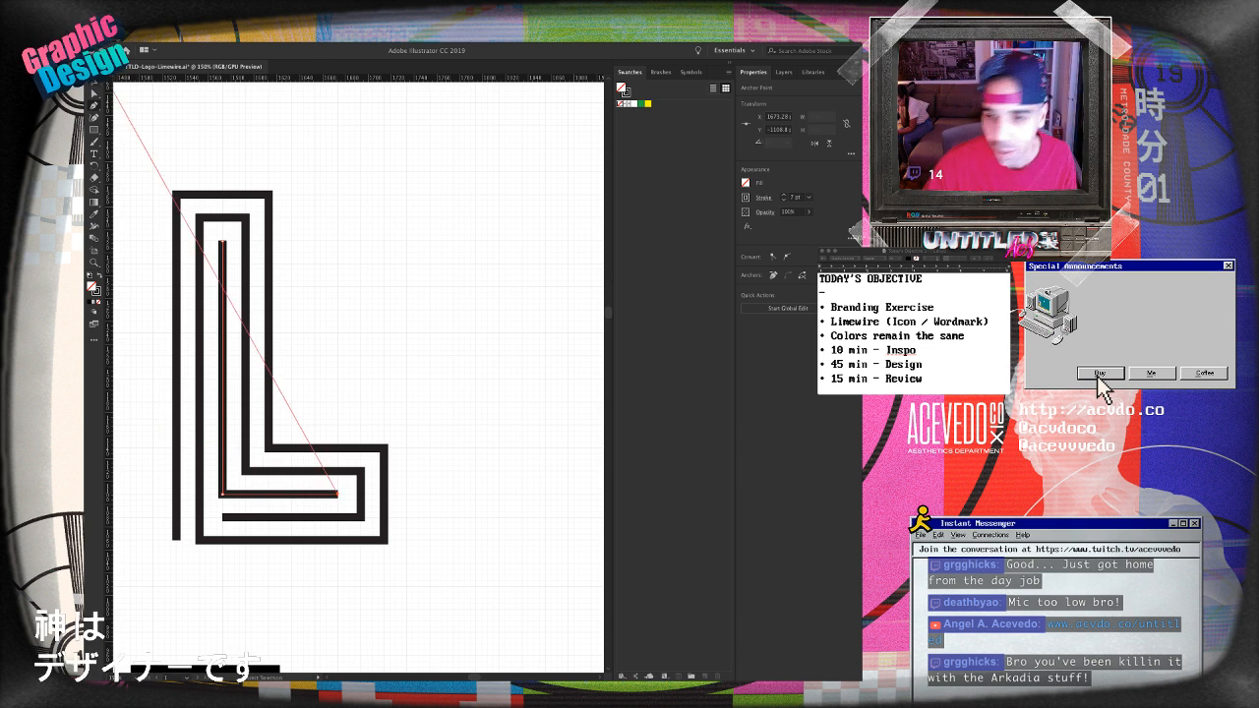
click(142, 147)
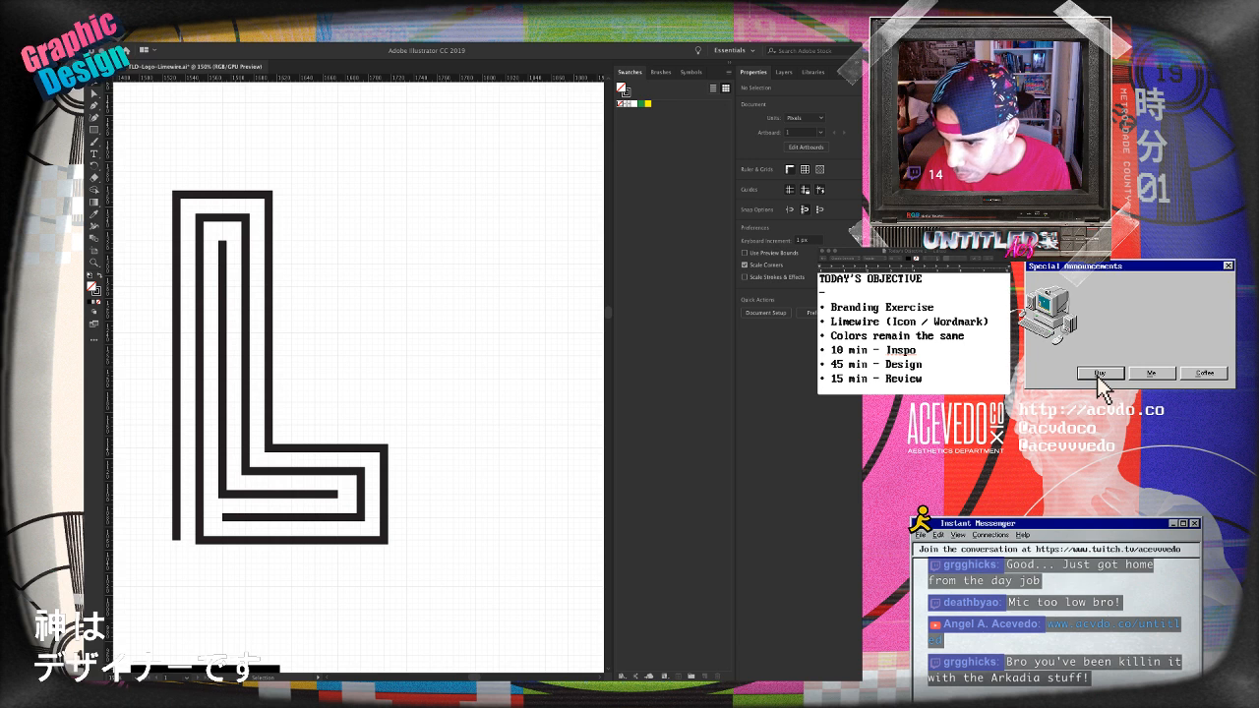
scroll(359, 377, left, 1)
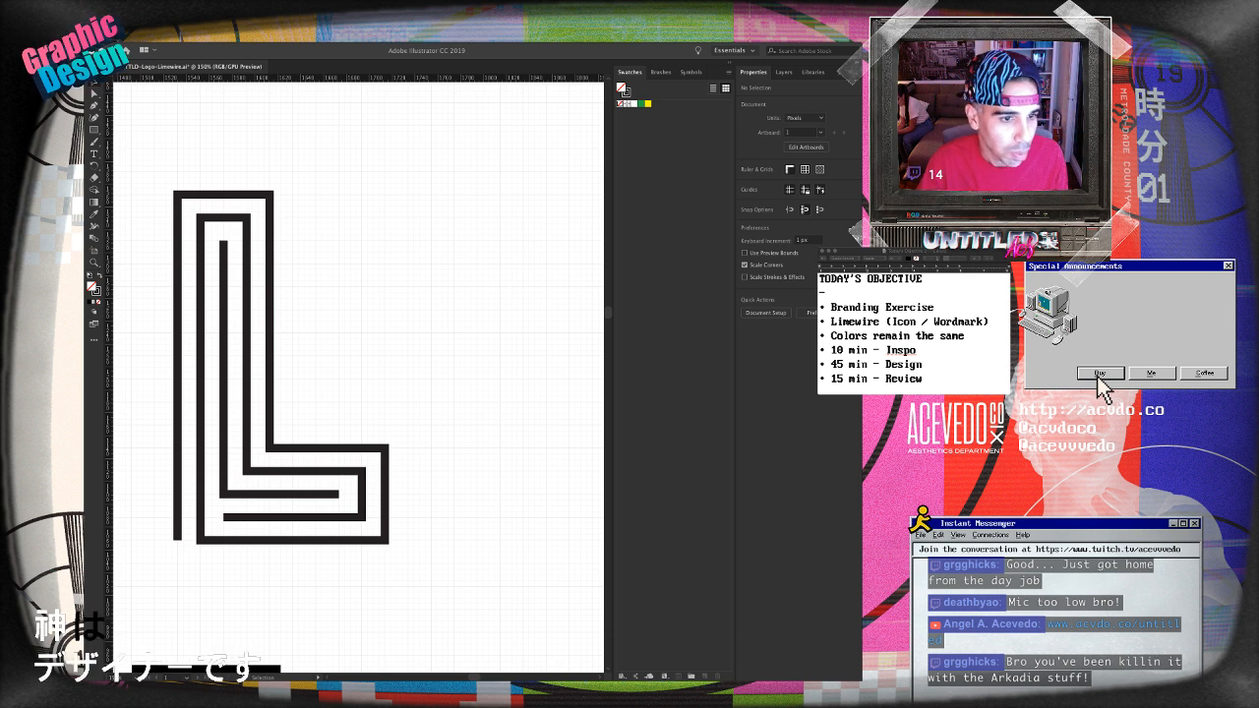
- Set the stroke weight of the nested L artwork to 10 pt
scroll(359, 374, left, 3)
click(346, 368)
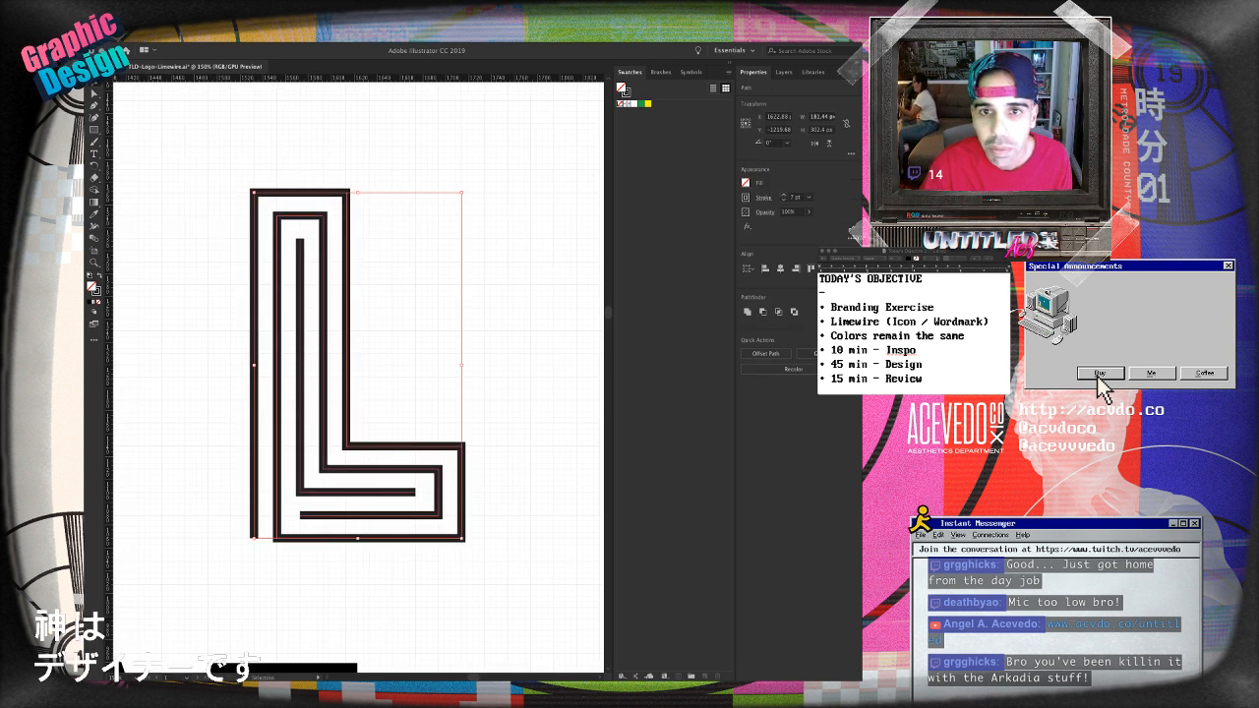
click(784, 196)
click(783, 195)
click(783, 194)
click(784, 194)
click(783, 194)
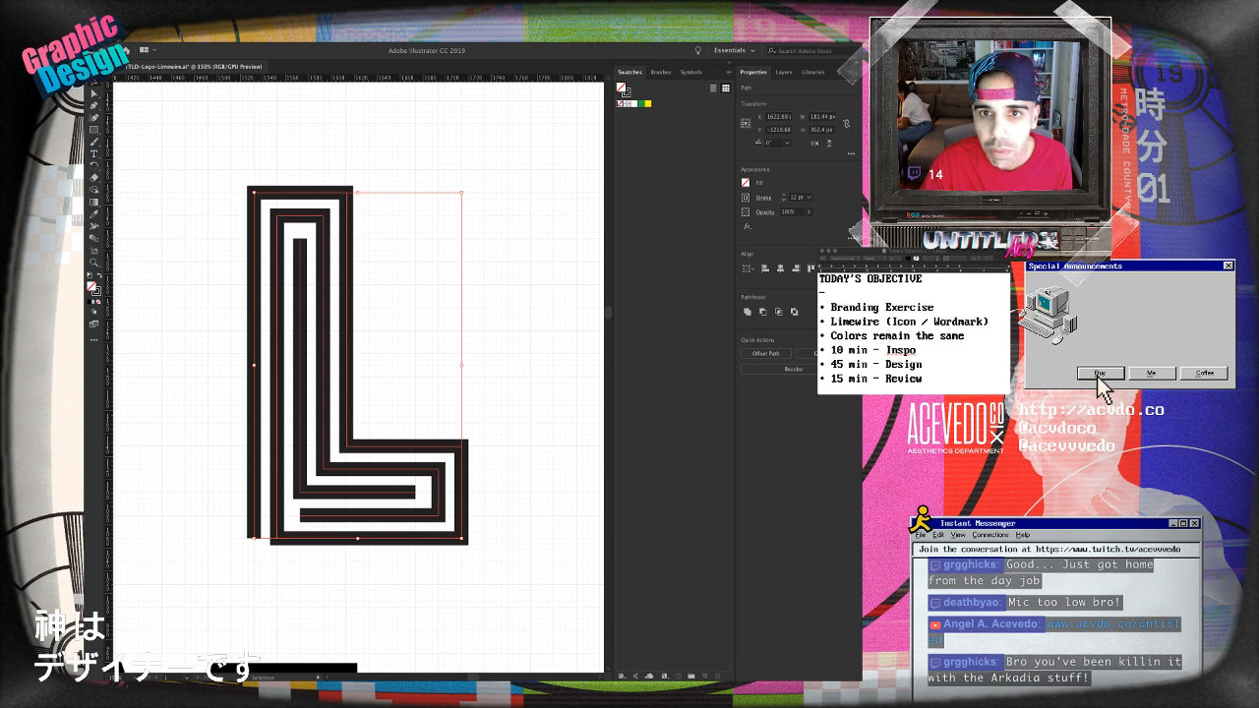
click(784, 199)
click(784, 200)
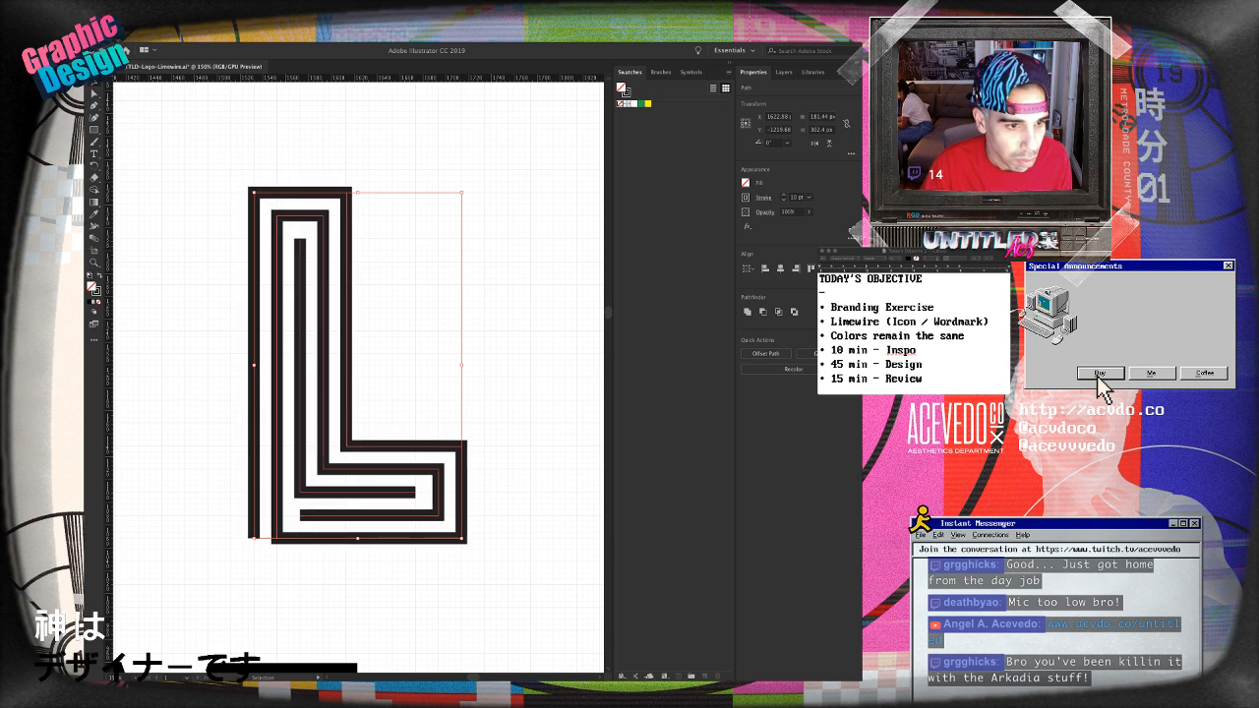
key(super+shift+a)
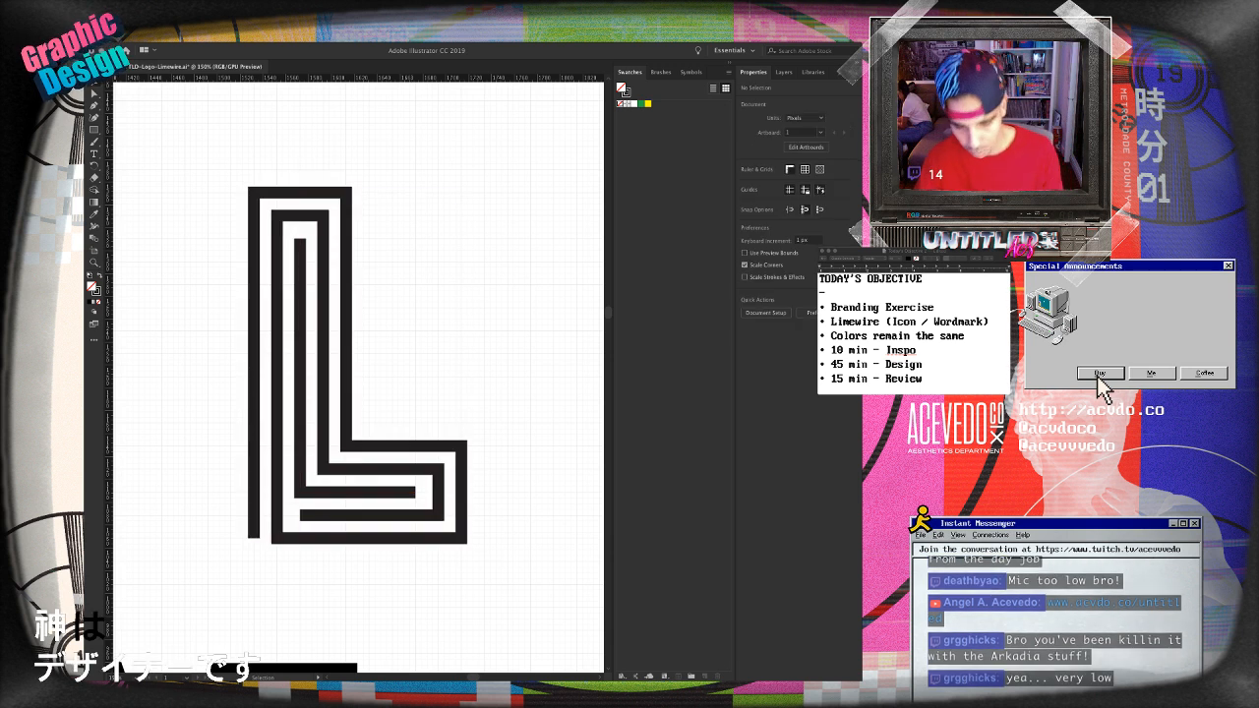
- Lower the L's top anchor points with the Down arrow key to shorten its stems
key(a)
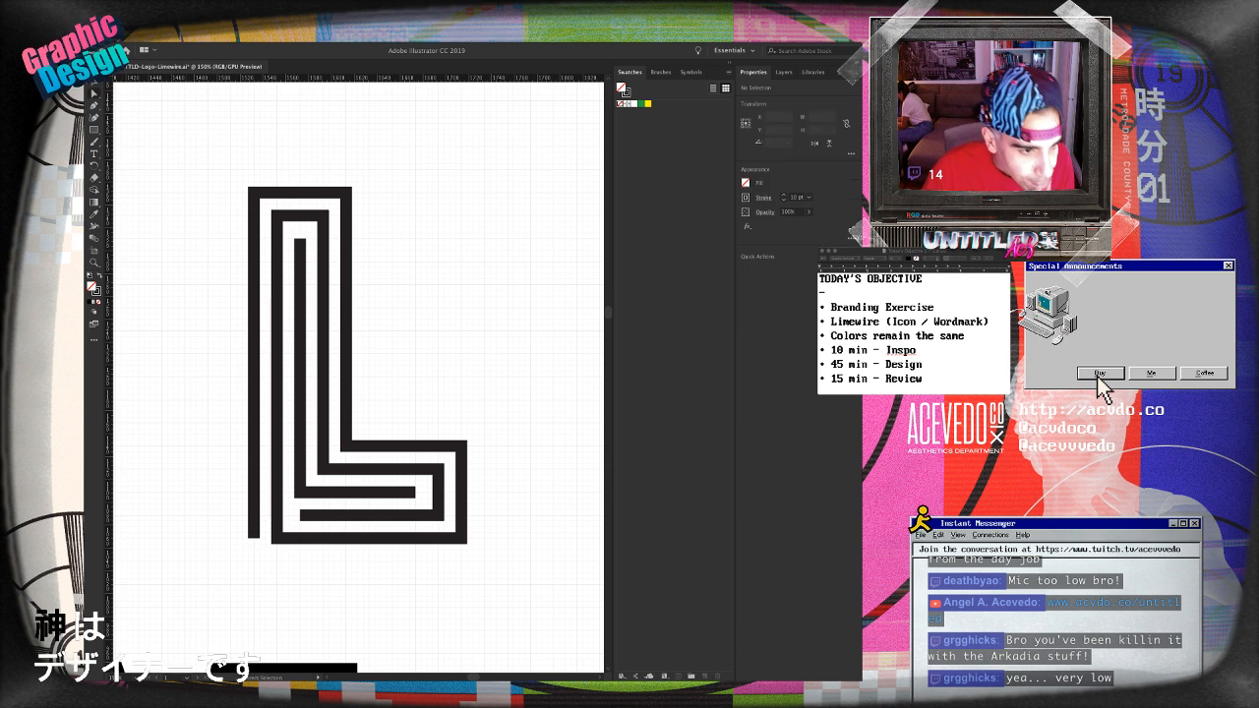
drag(230, 532, 256, 543)
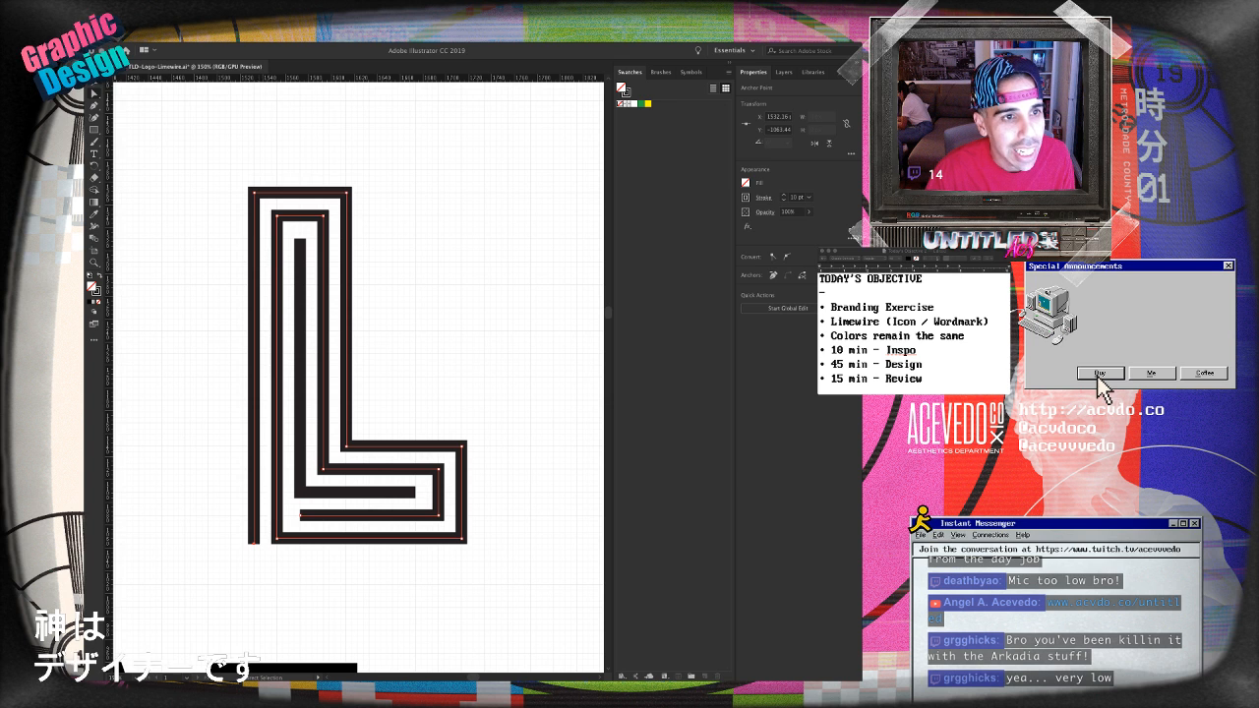
key(shift+super+a)
drag(225, 147, 395, 273)
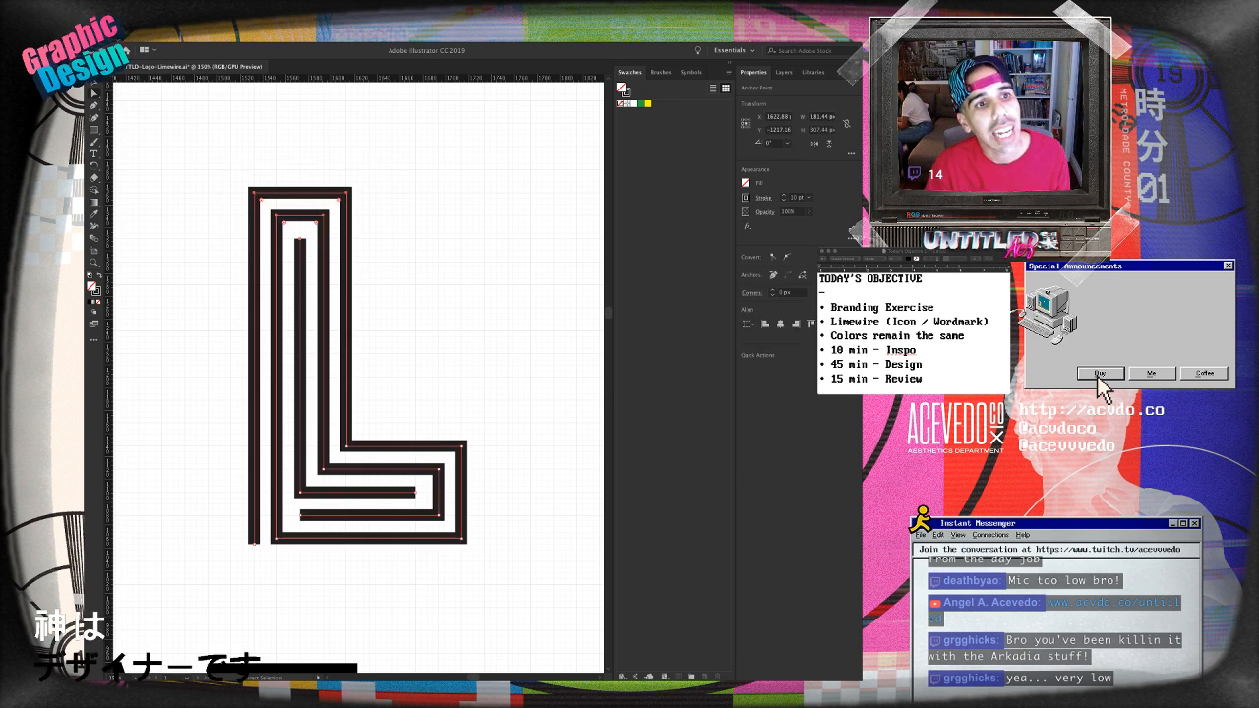
key(Down)
key(Down)
key(Down)
key(Down)
key(Down)
key(Down)
key(Down)
key(Down)
key(Down)
key(Down)
key(Down)
key(Down)
key(Down)
key(Down)
key(Down)
key(Down)
key(Down)
key(Down)
key(Down)
key(Down)
key(Down)
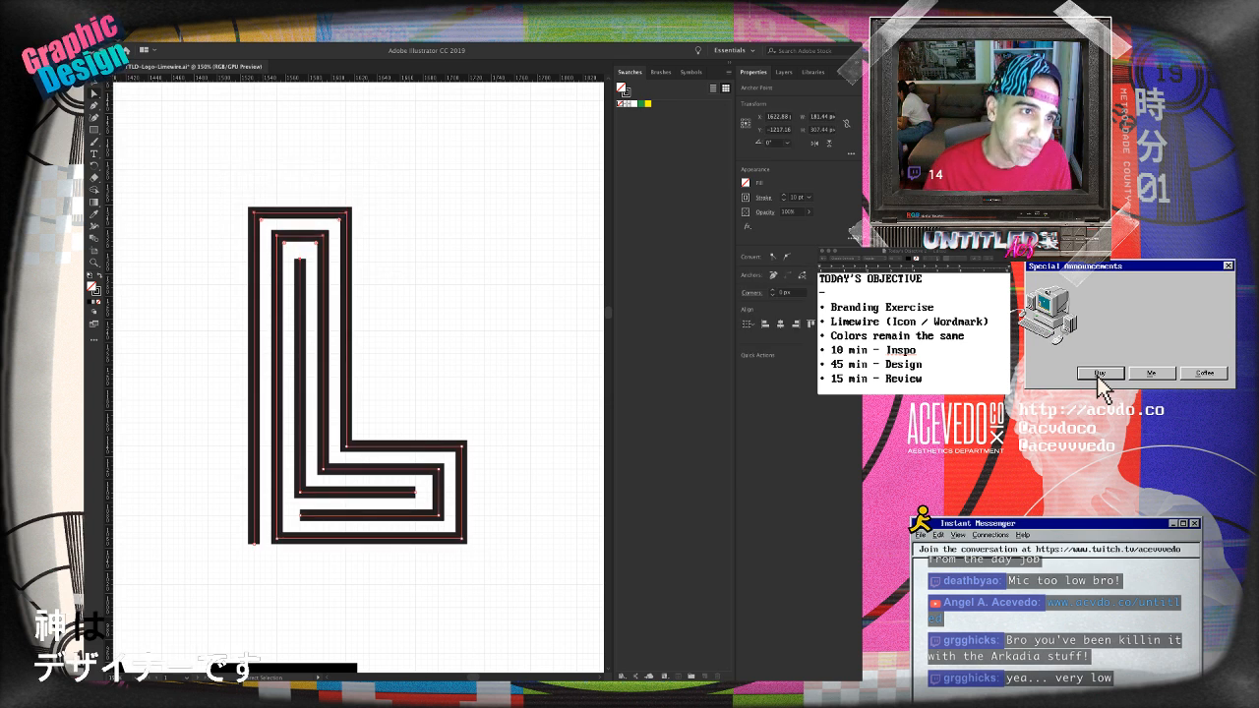
key(Down)
key(Down)
key(Down)
key(Down)
key(Down)
key(Down)
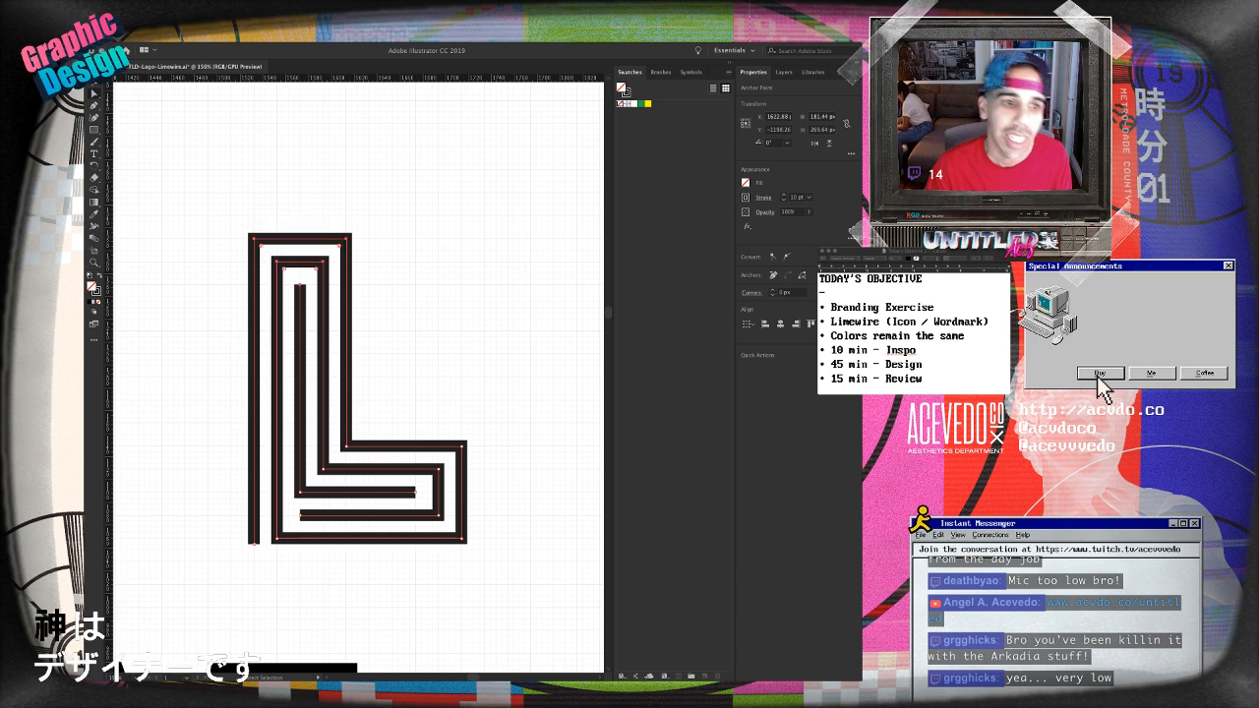
key(ctrl+shift+a)
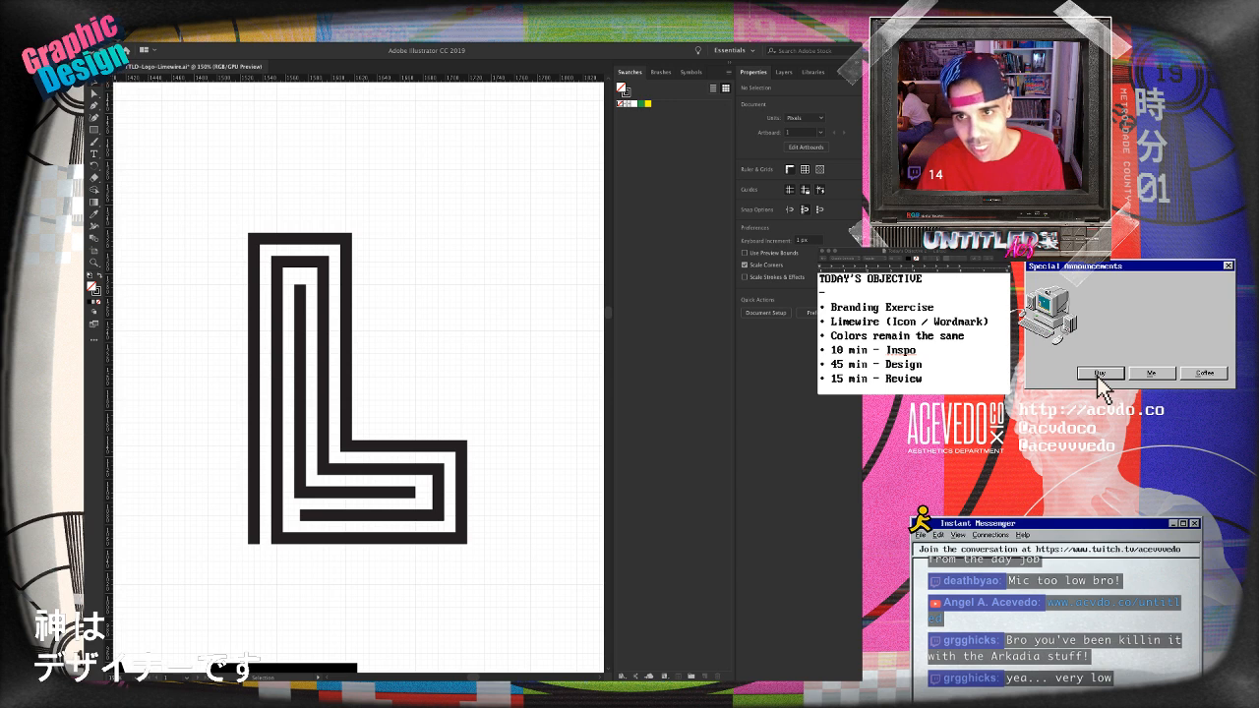
key(ctrl+minus)
key(ctrl+minus)
key(ctrl+minus)
key(ctrl+plus)
key(ctrl+plus)
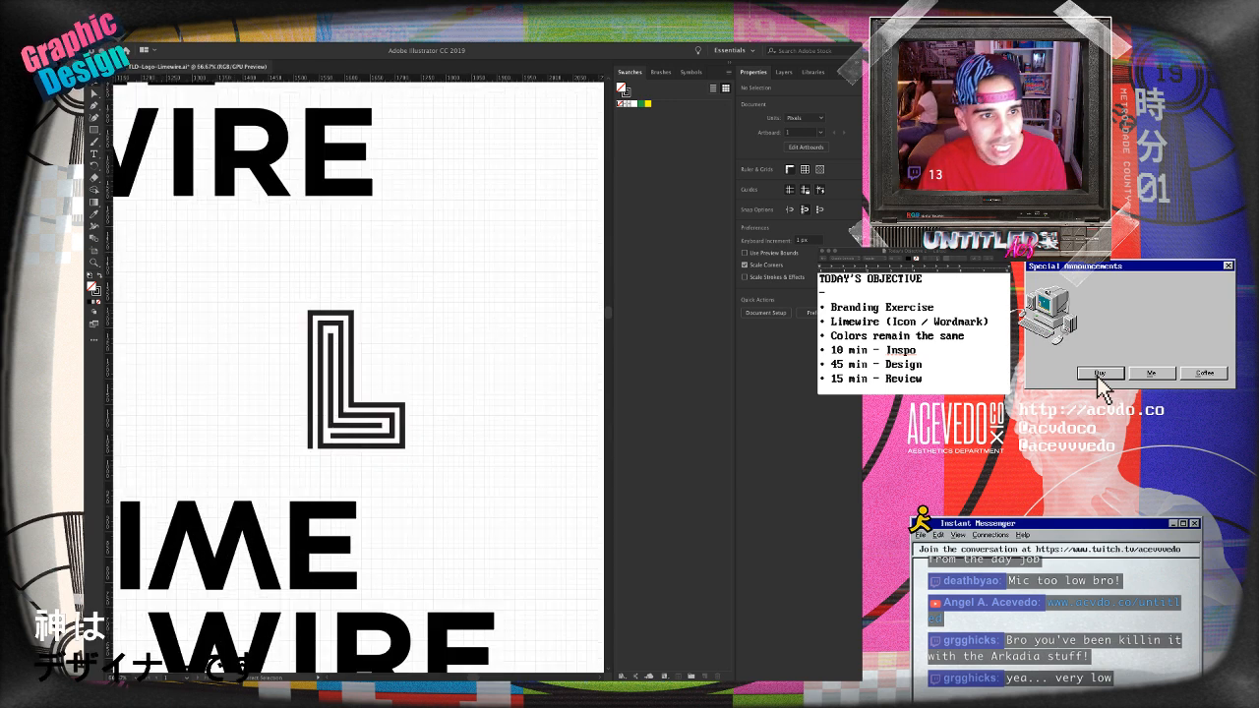
- Select the anchors at the L's right end and nudge them left
key(a)
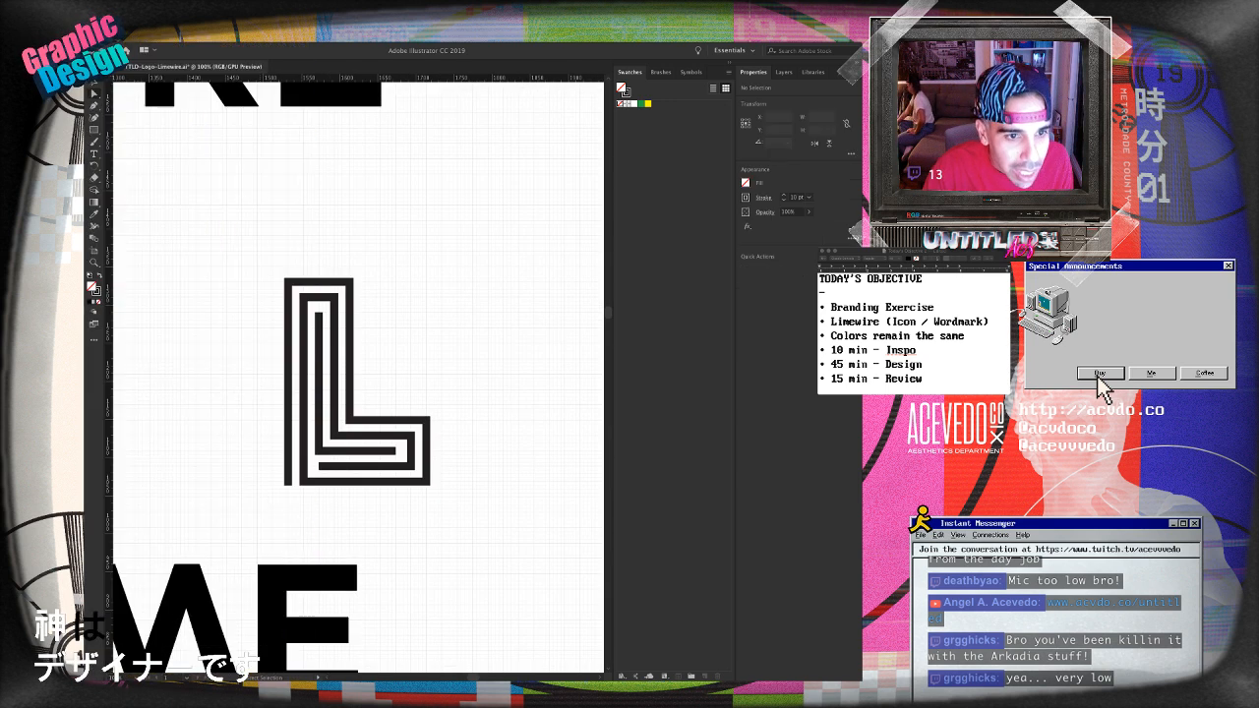
drag(448, 403, 404, 498)
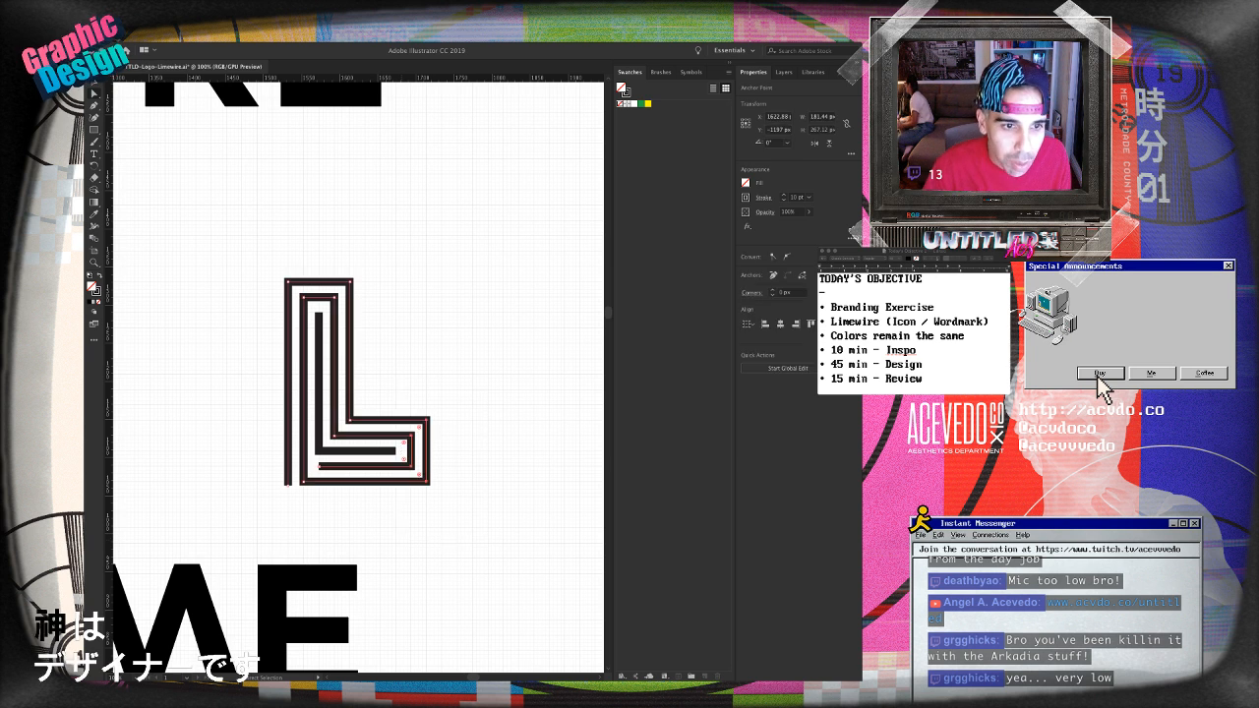
drag(448, 394, 379, 500)
key(Left)
key(Left)
key(Left)
key(Left)
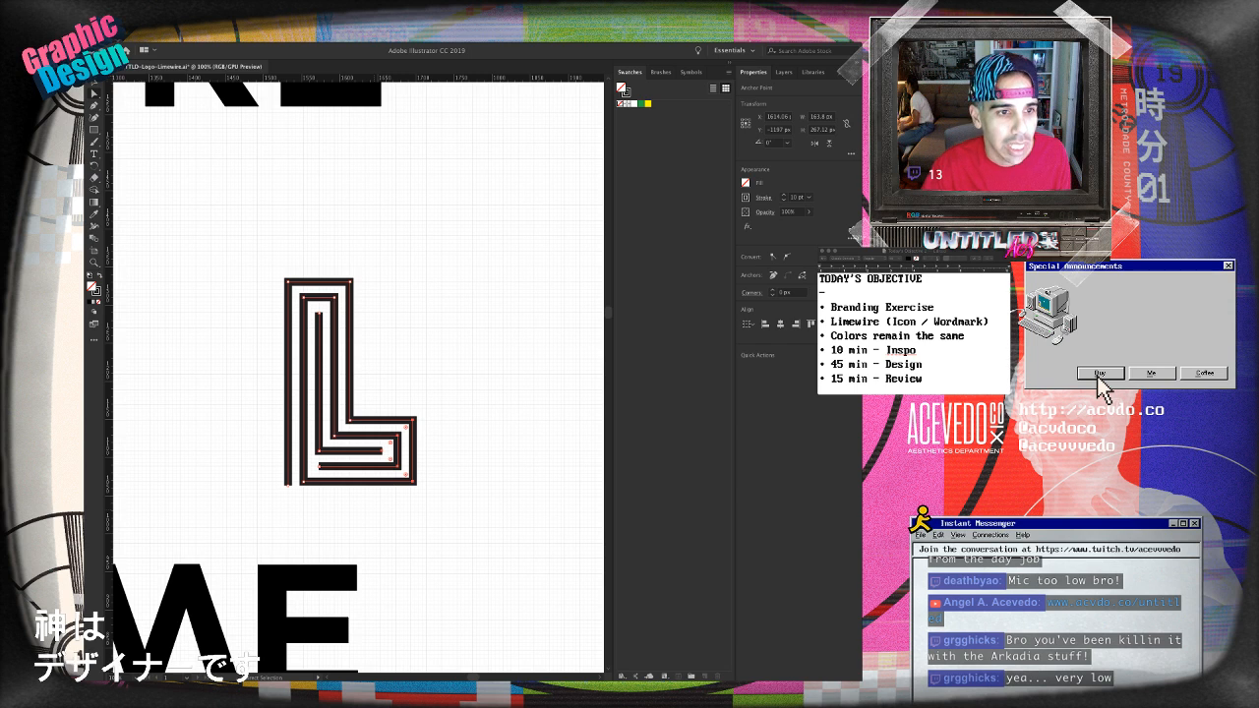
key(ctrl+shift+a)
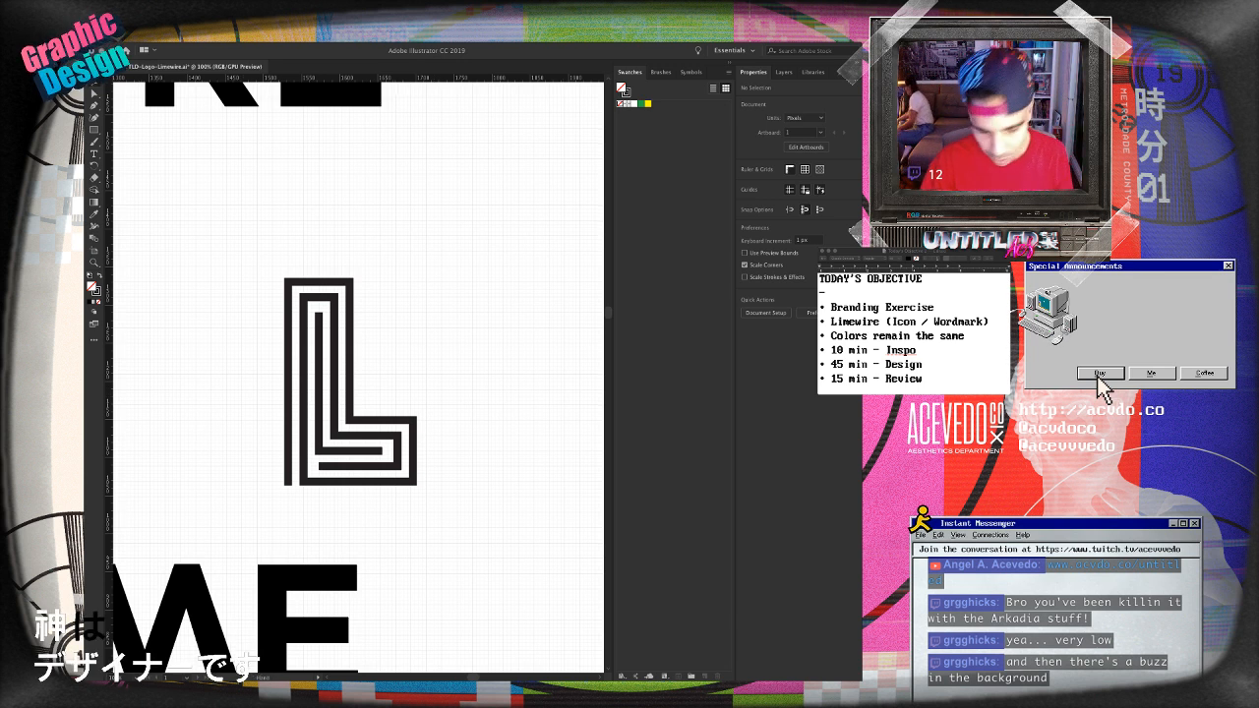
- Type a two-line LIME WIRE text block below the large wordmark and scale it up
scroll(358, 378, left, 3)
key(super+minus)
key(super+minus)
scroll(358, 377, down, 3)
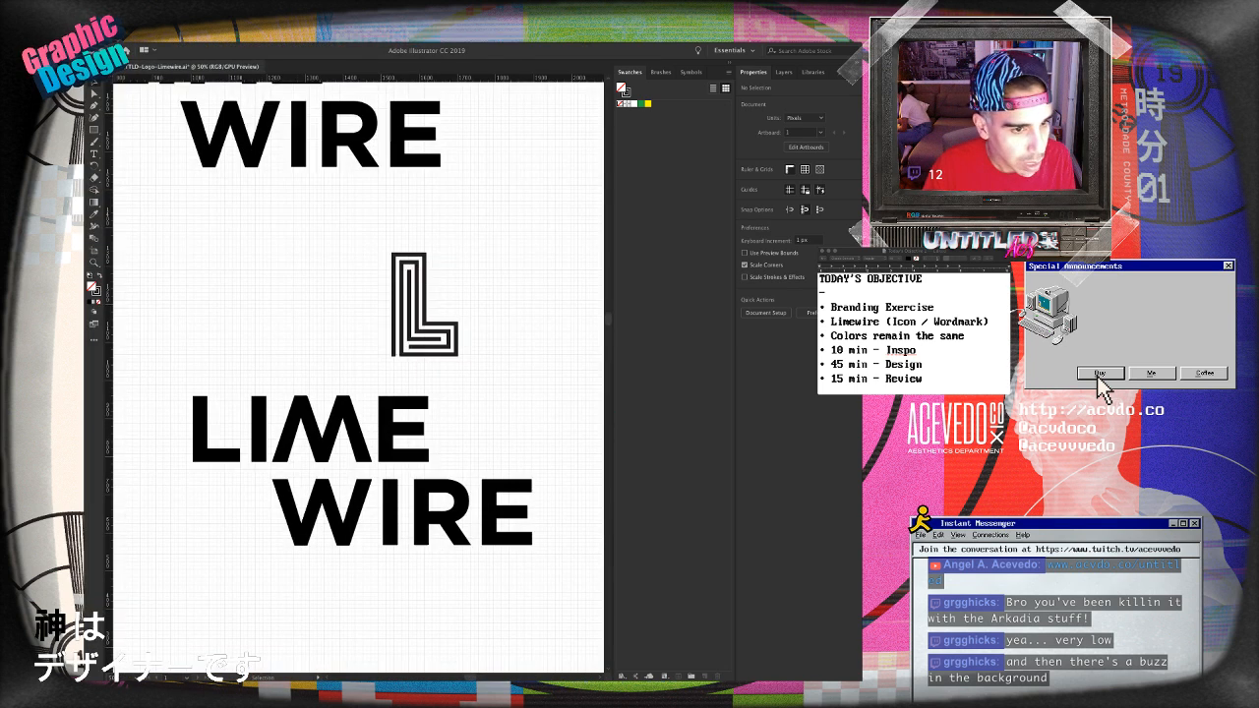
scroll(358, 377, left, 2)
scroll(358, 377, down, 5)
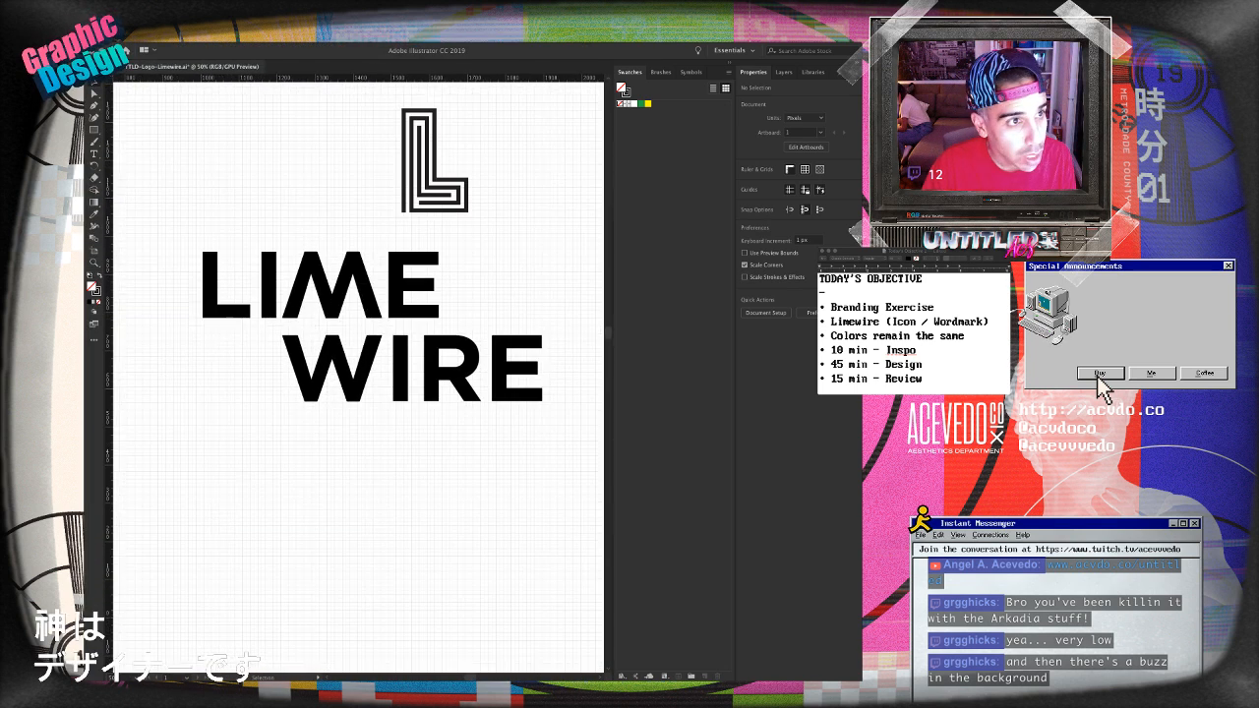
click(349, 509)
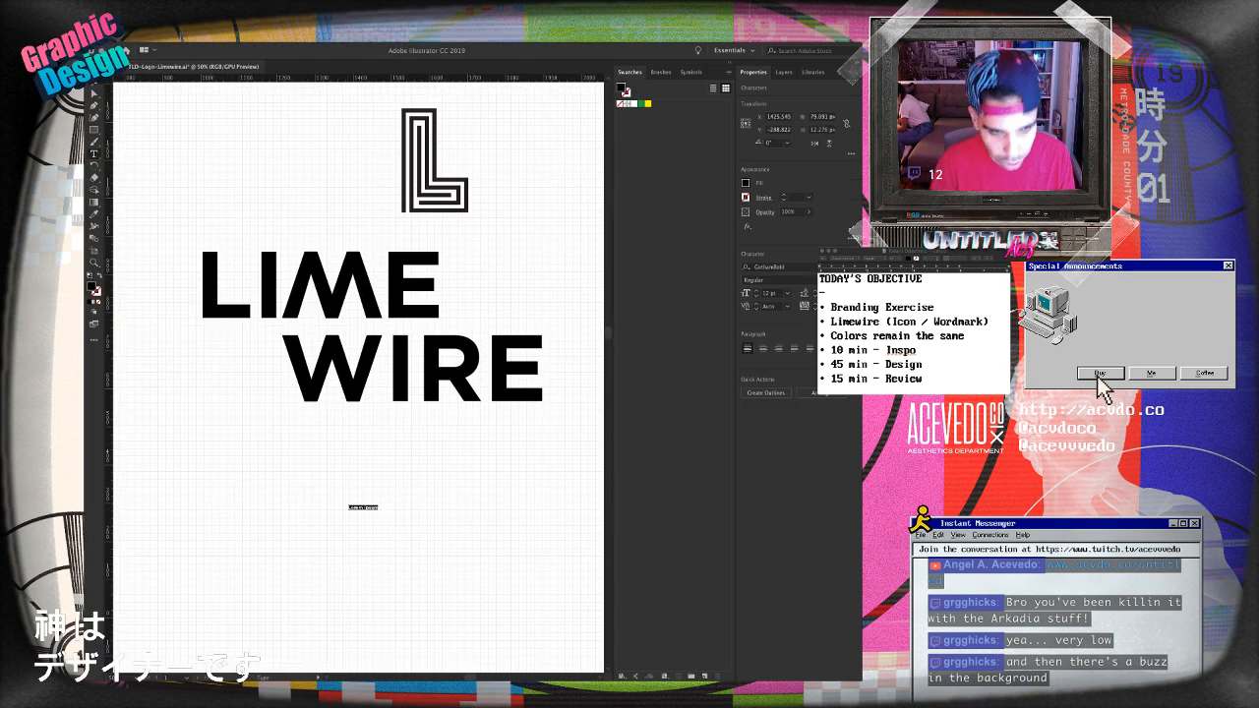
text(LIME )
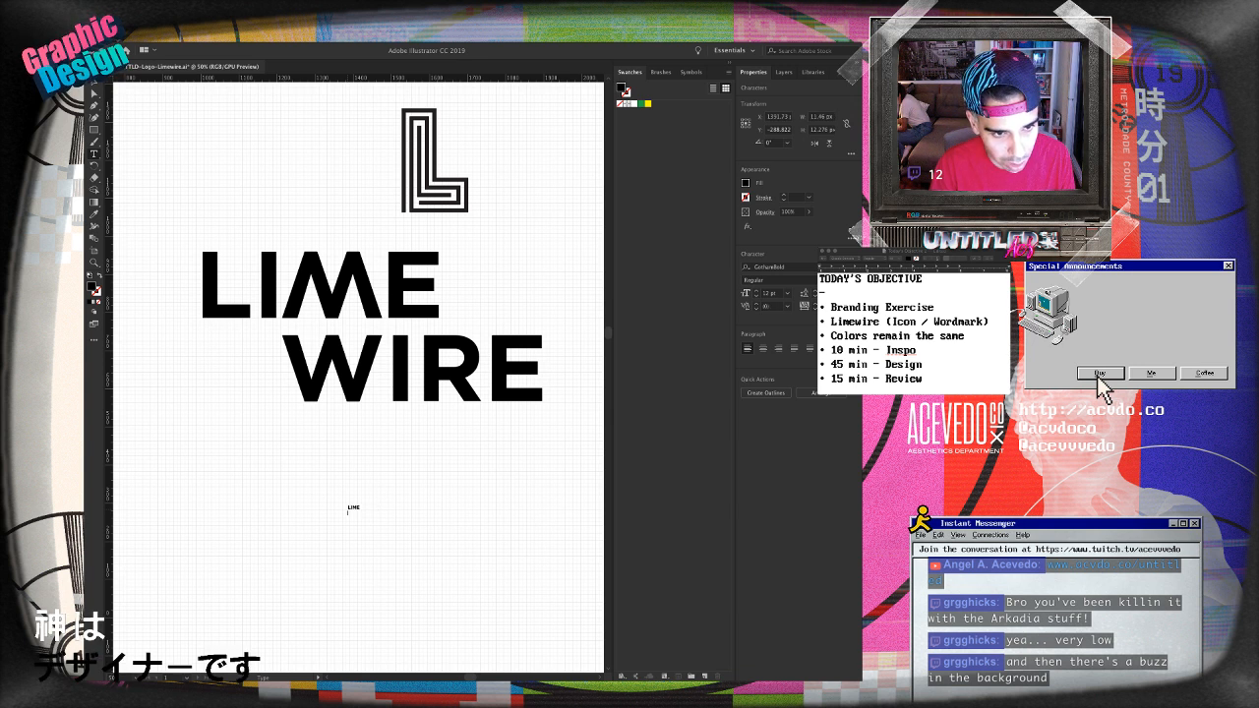
text(WIRE)
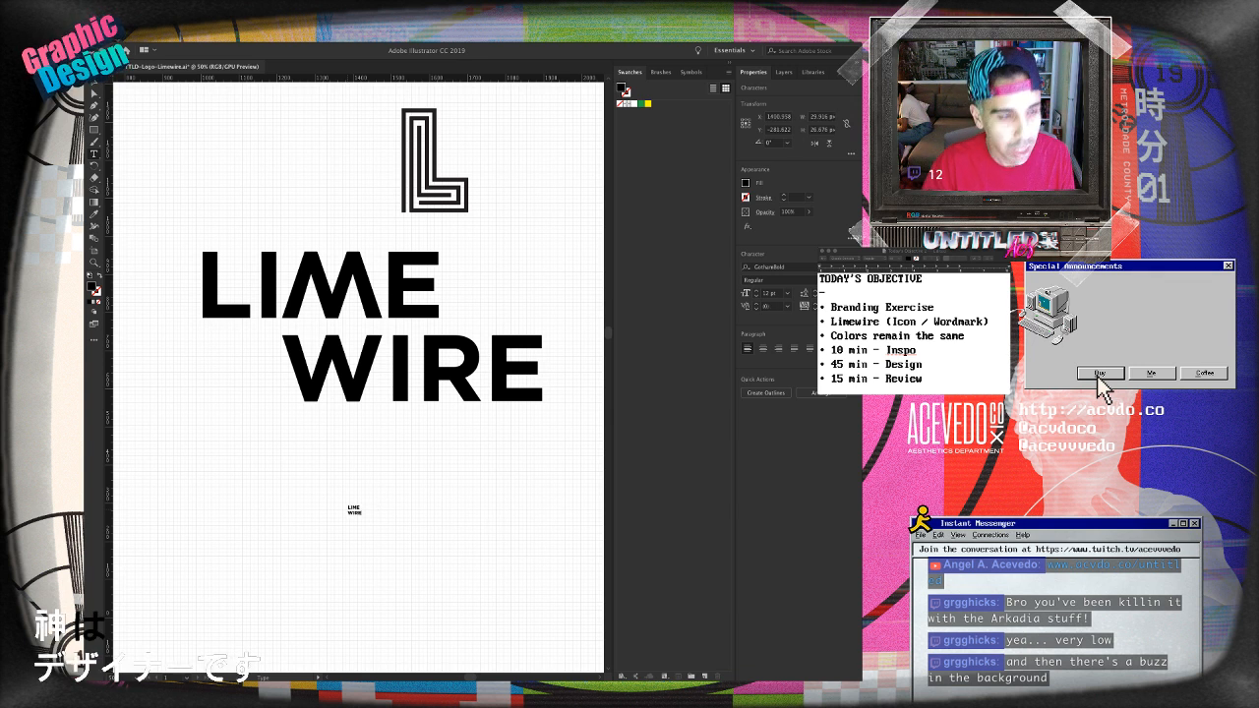
key(Escape)
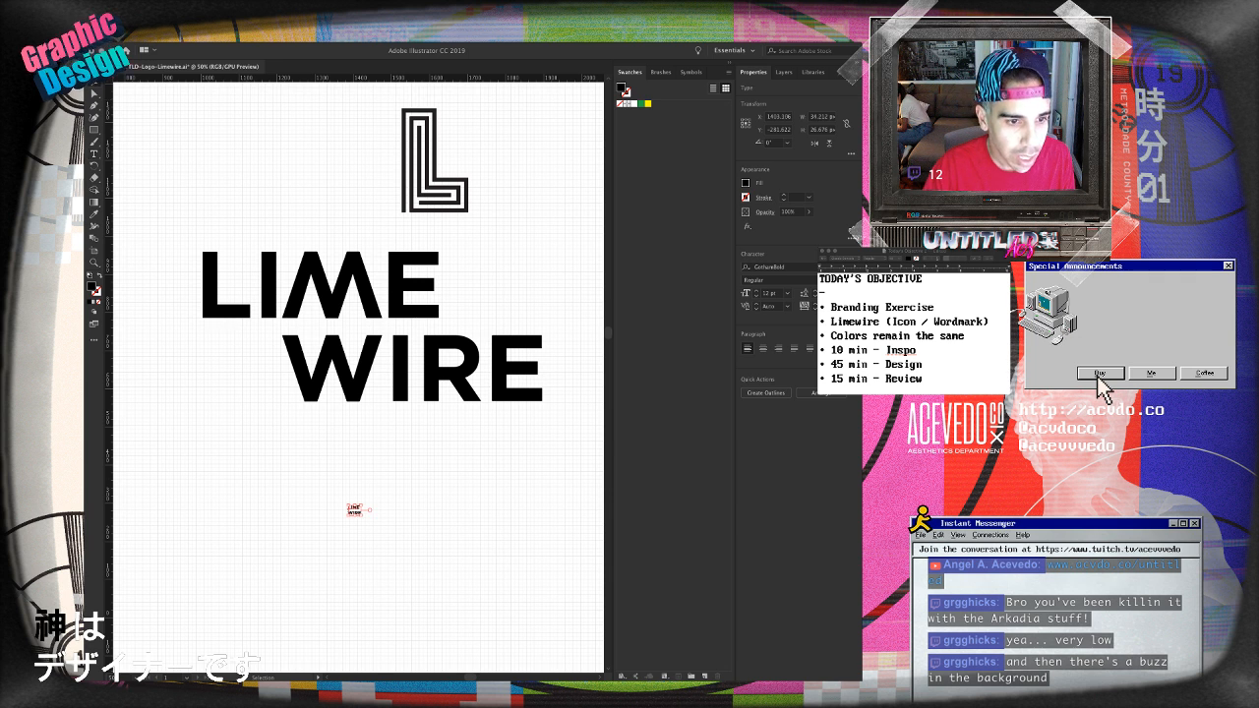
drag(361, 515, 368, 547)
- Set the new LIME WIRE text in Montserrat Black
click(781, 266)
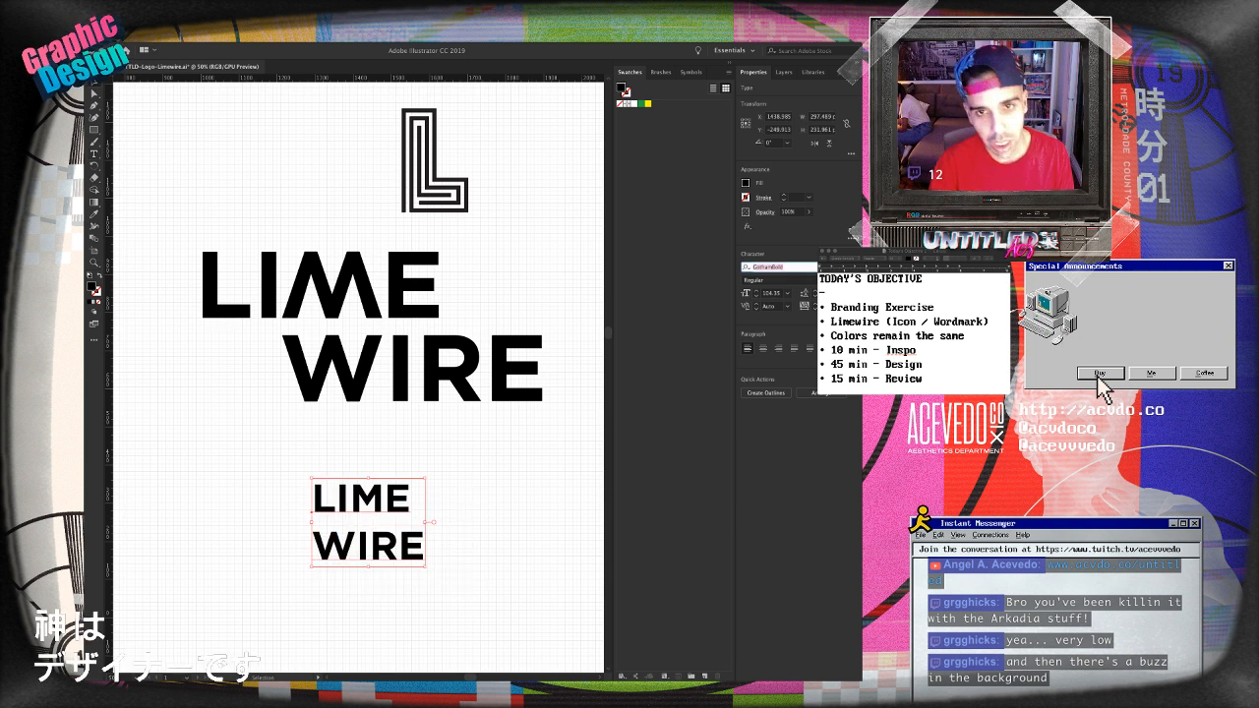
text(mont)
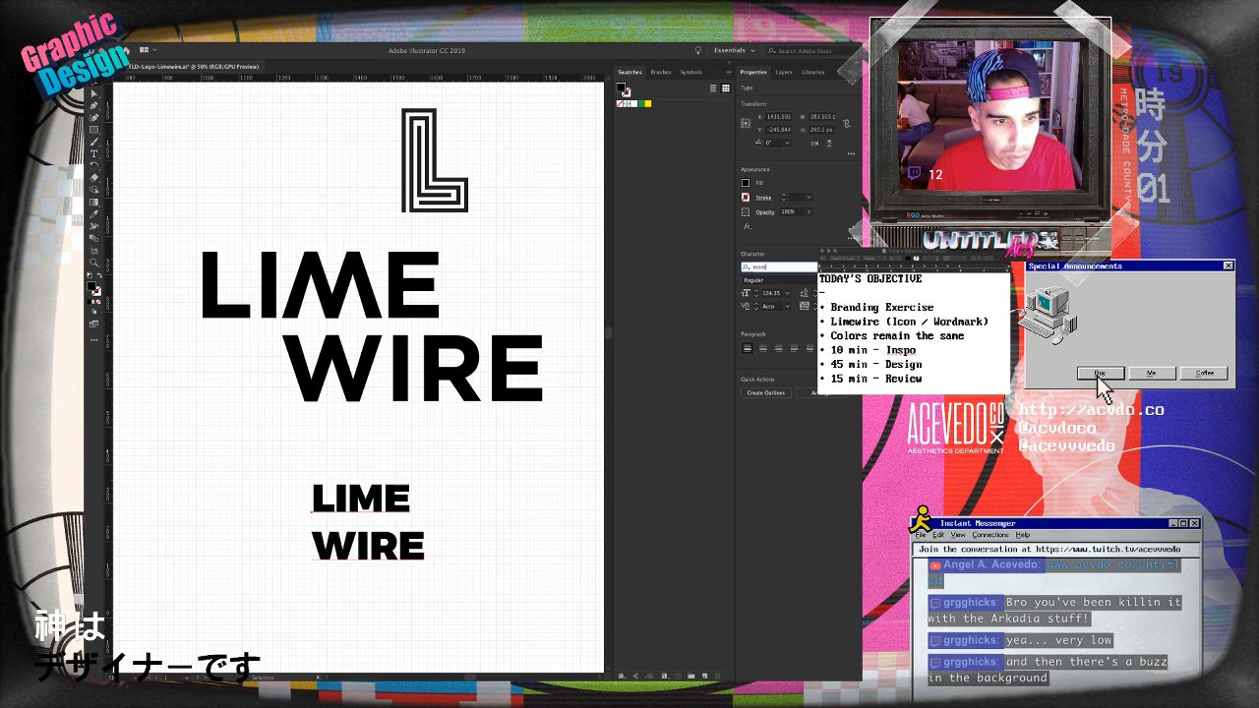
key(Return)
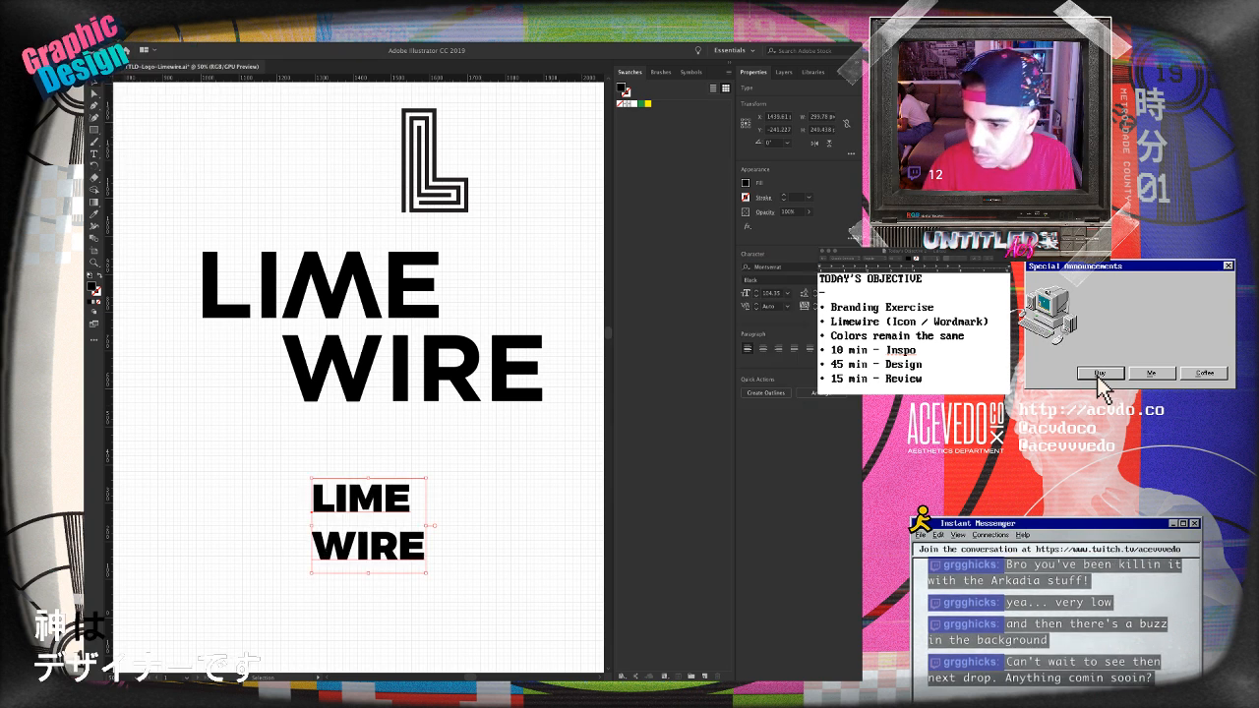
key(super+shift+a)
- Reduce the leading between LIME and WIRE in the small Montserrat wordmark by two steps
scroll(358, 373, down, 1)
scroll(358, 374, right, 2)
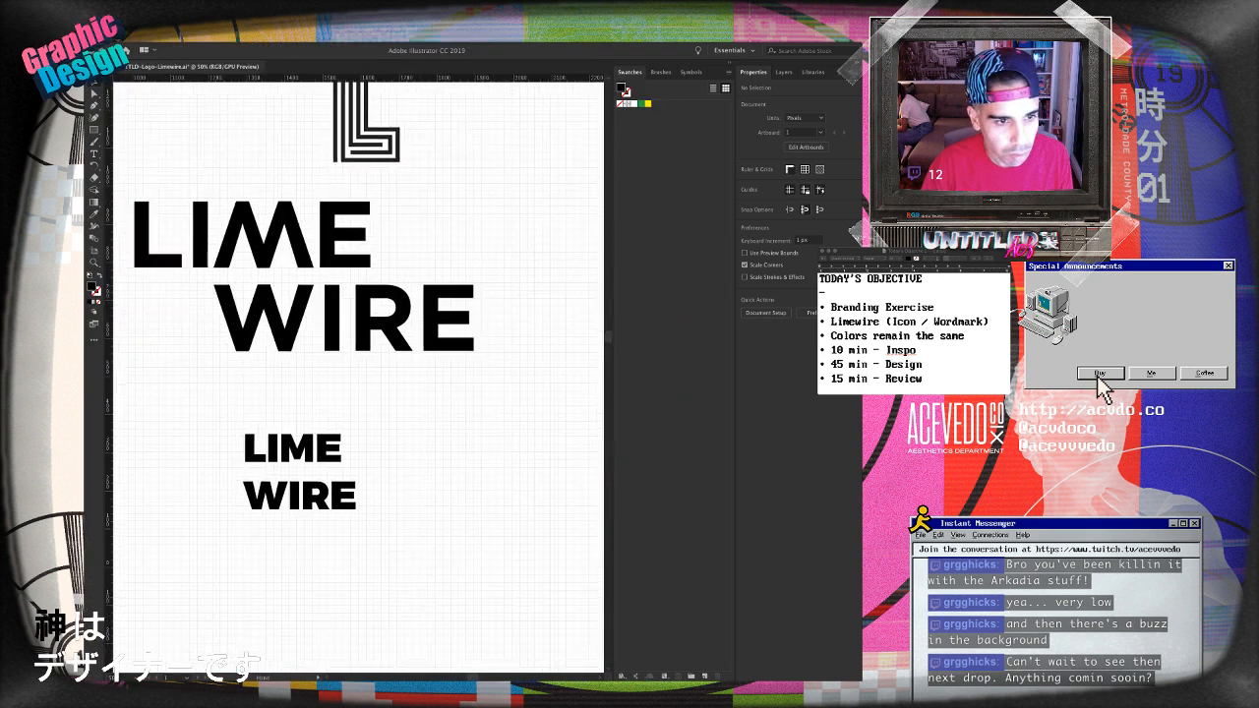
double_click(293, 449)
key(super+a)
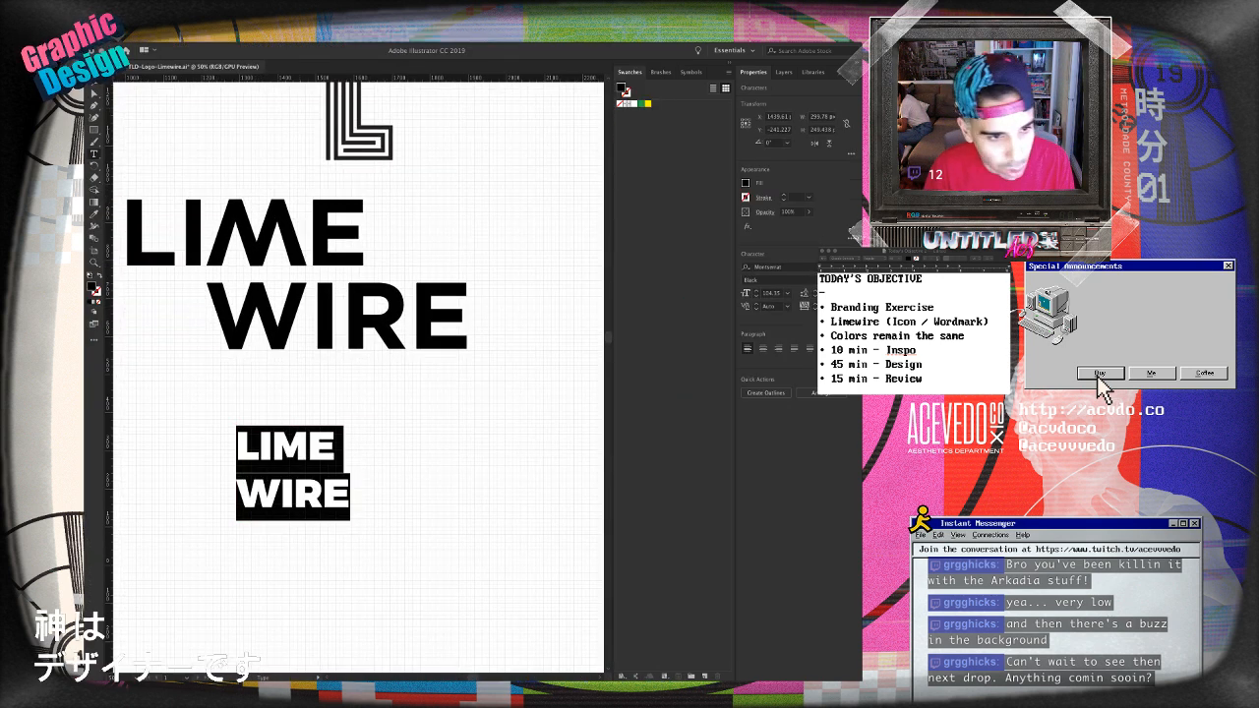
key(alt+Up)
key(alt+Up)
key(alt+Up)
key(alt+Up)
key(alt+Up)
key(alt+Up)
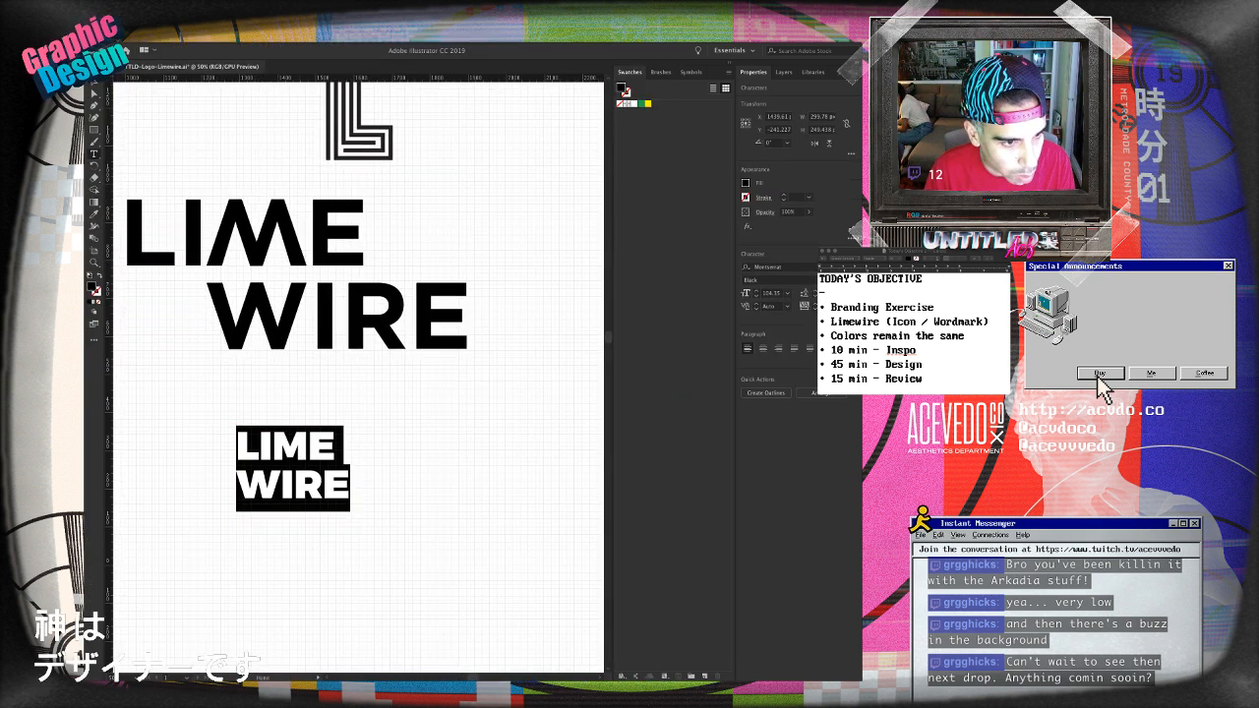
key(alt+Up)
key(alt+Up)
key(alt+Up)
key(alt+Up)
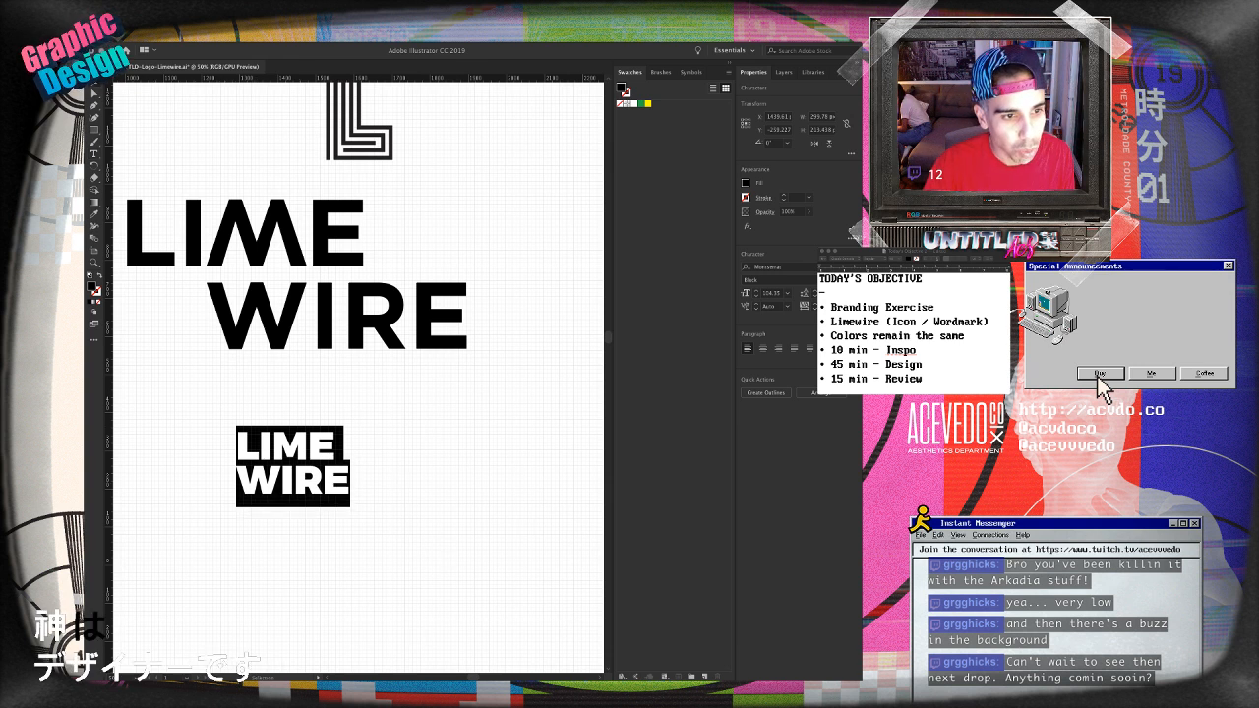
key(Escape)
key(super+shift+a)
- Place a duplicate of the LIME WIRE wordmark to its right
drag(293, 479, 492, 479)
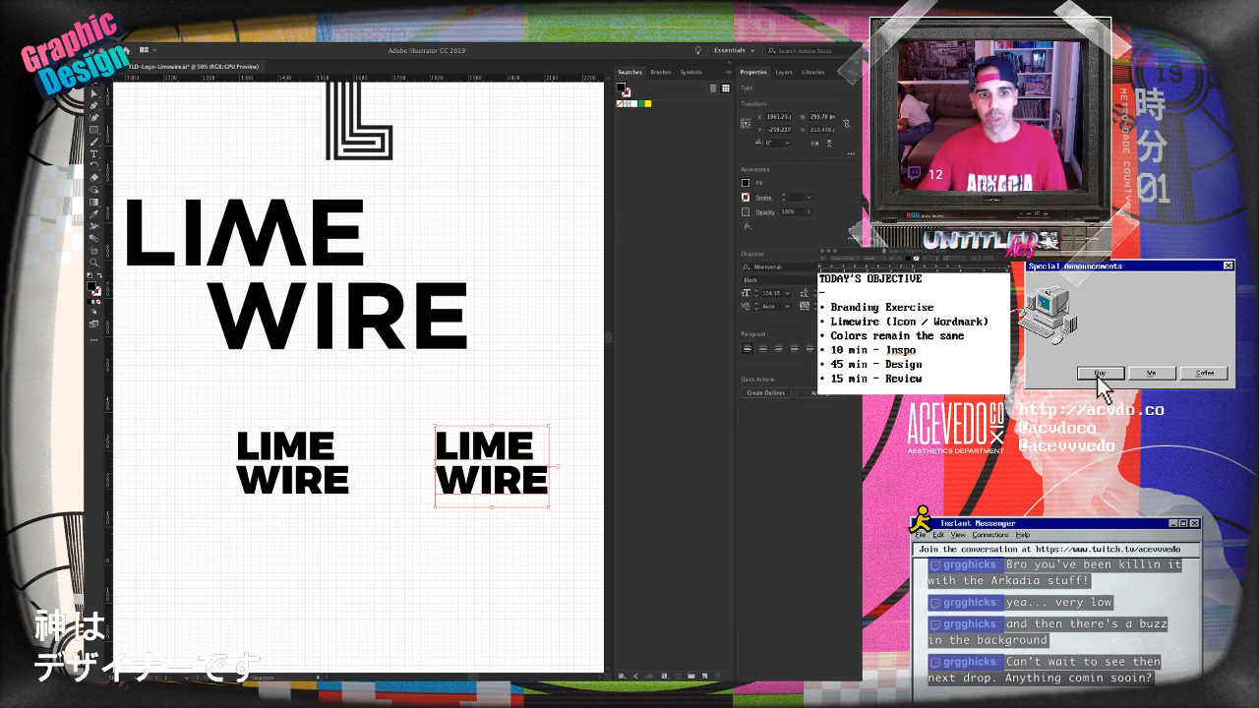
key(t)
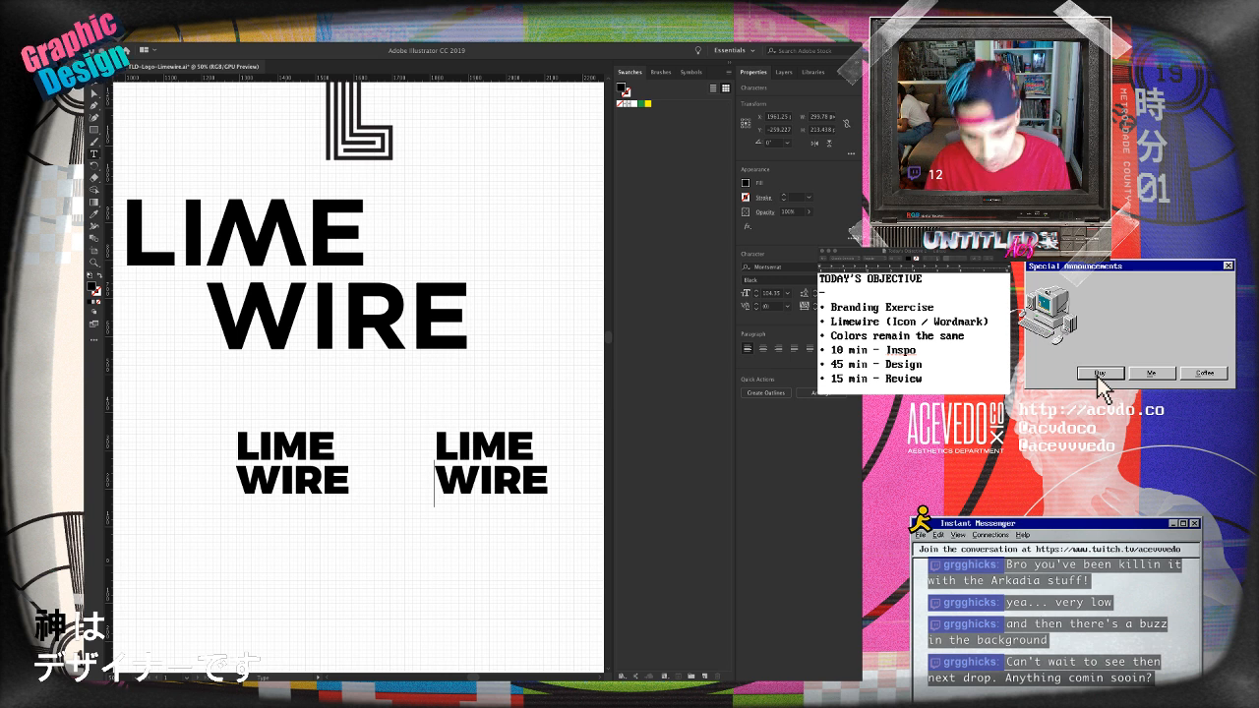
key(super+a)
key(Left)
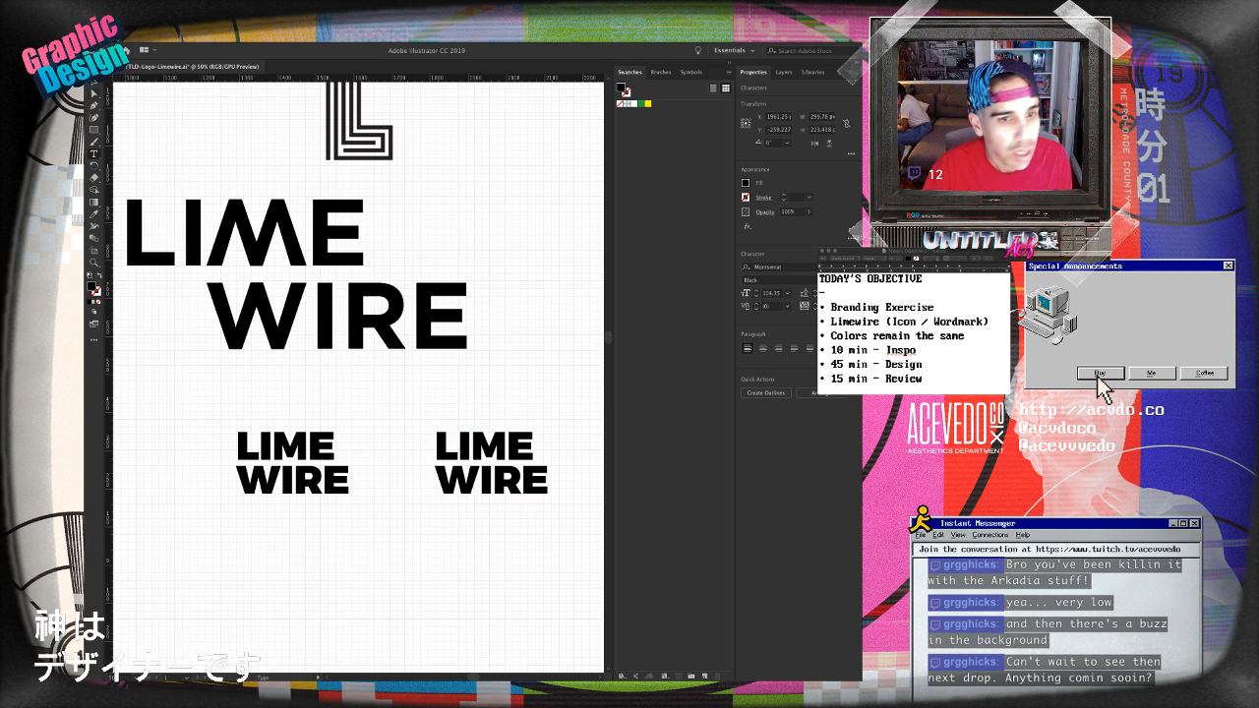
key(Escape)
- Duplicate the right LIME WIRE copy below it and set that copy in Ridley Grotesk Bold Italic
drag(490, 478, 490, 583)
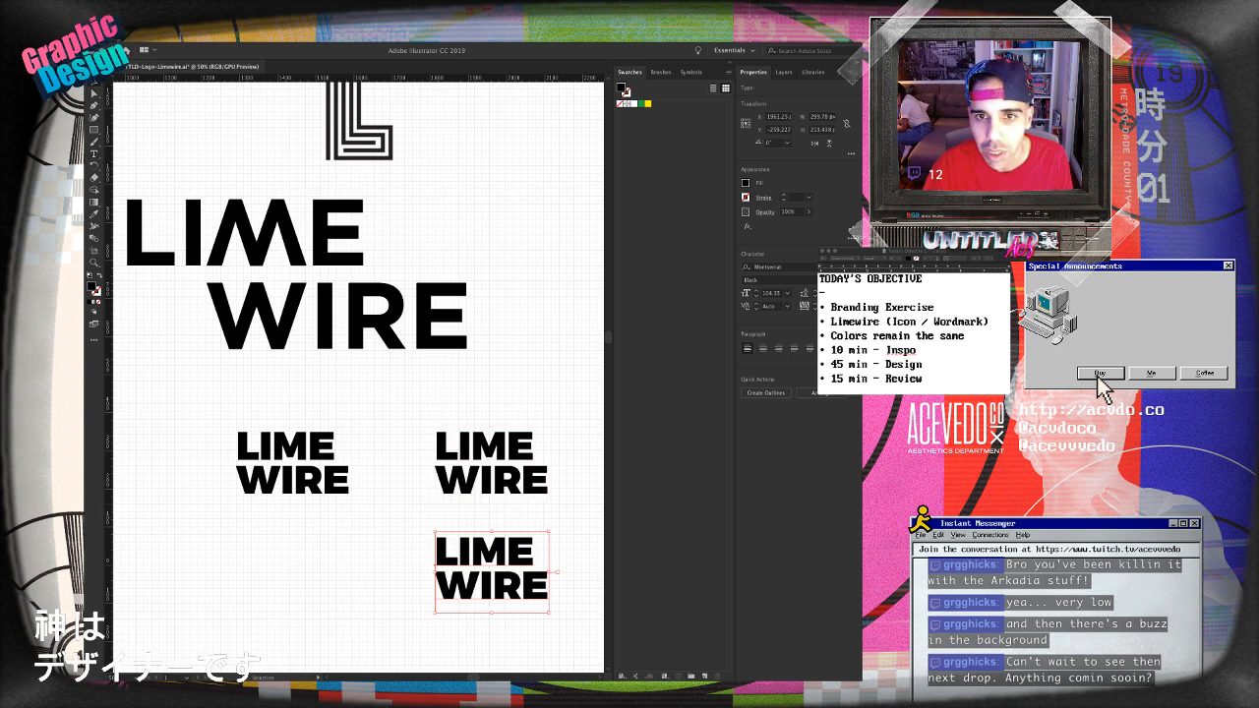
click(779, 267)
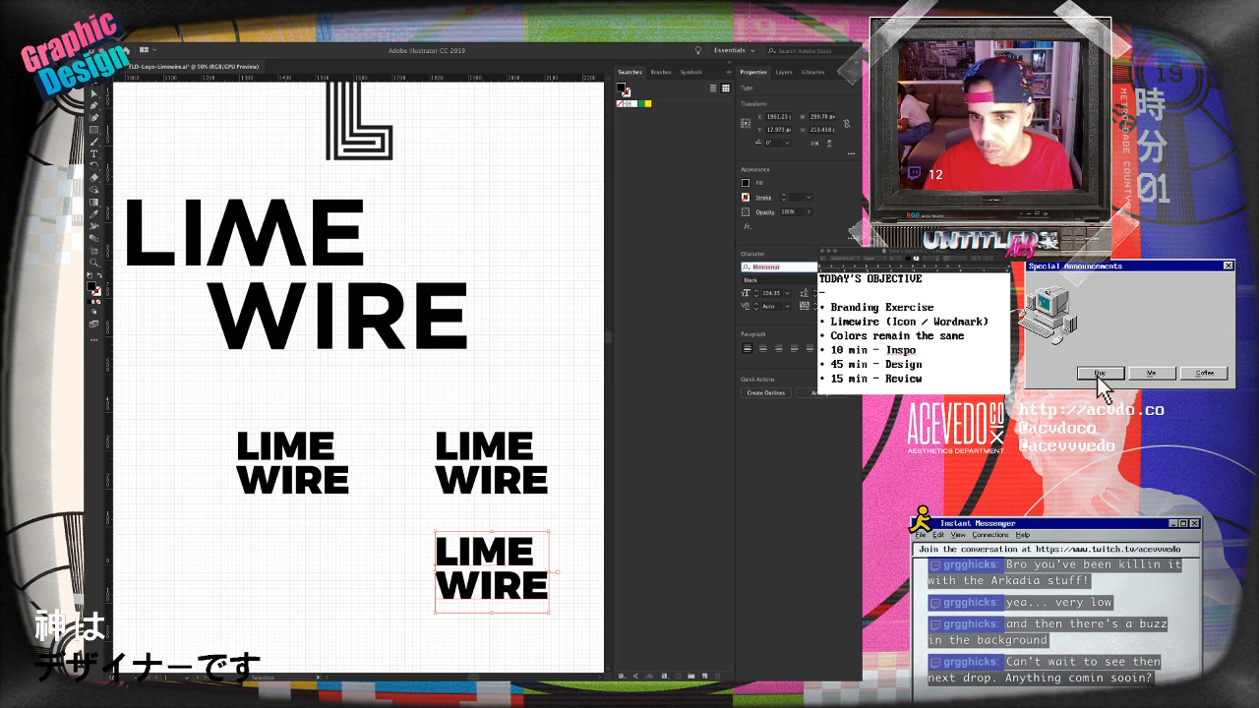
key(super+Tab)
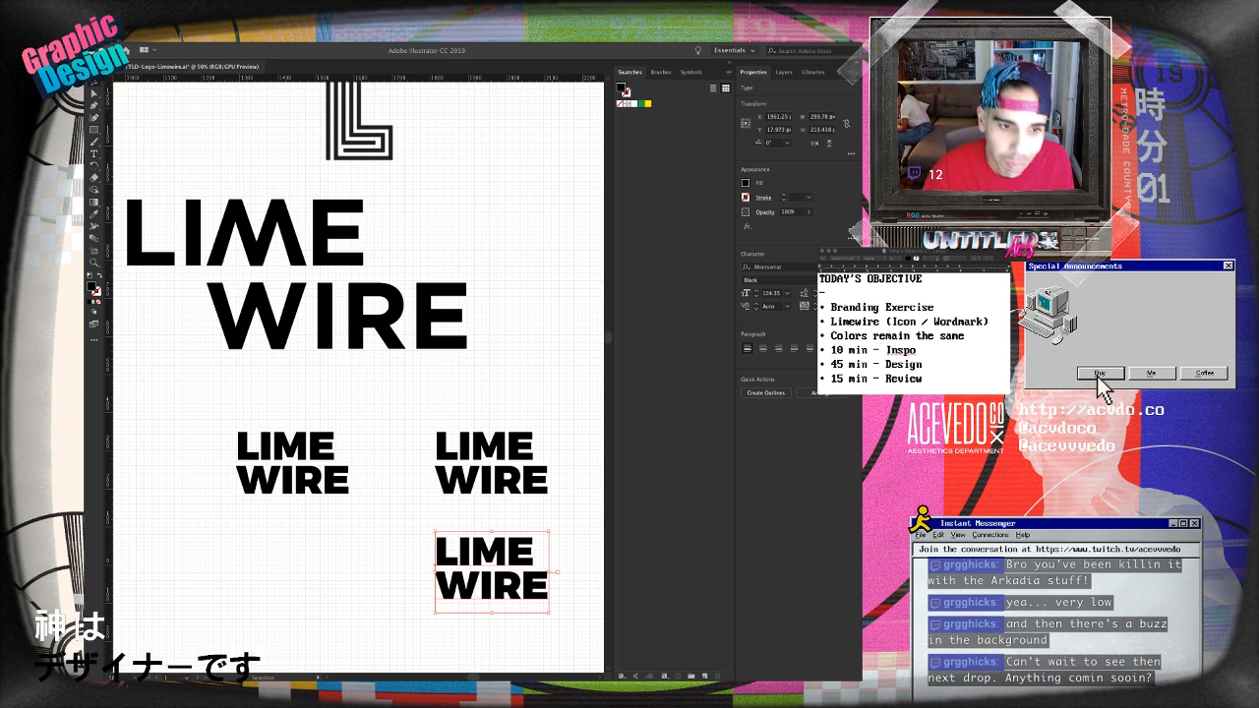
key(super+Tab)
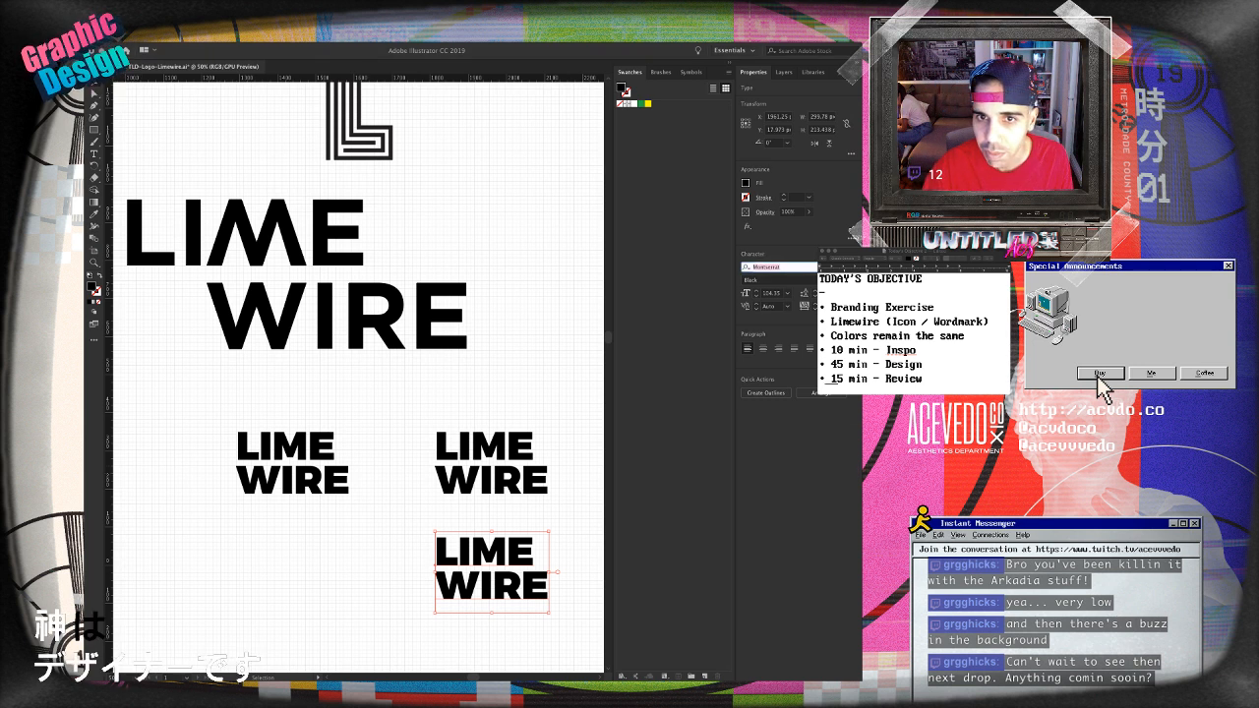
text(g)
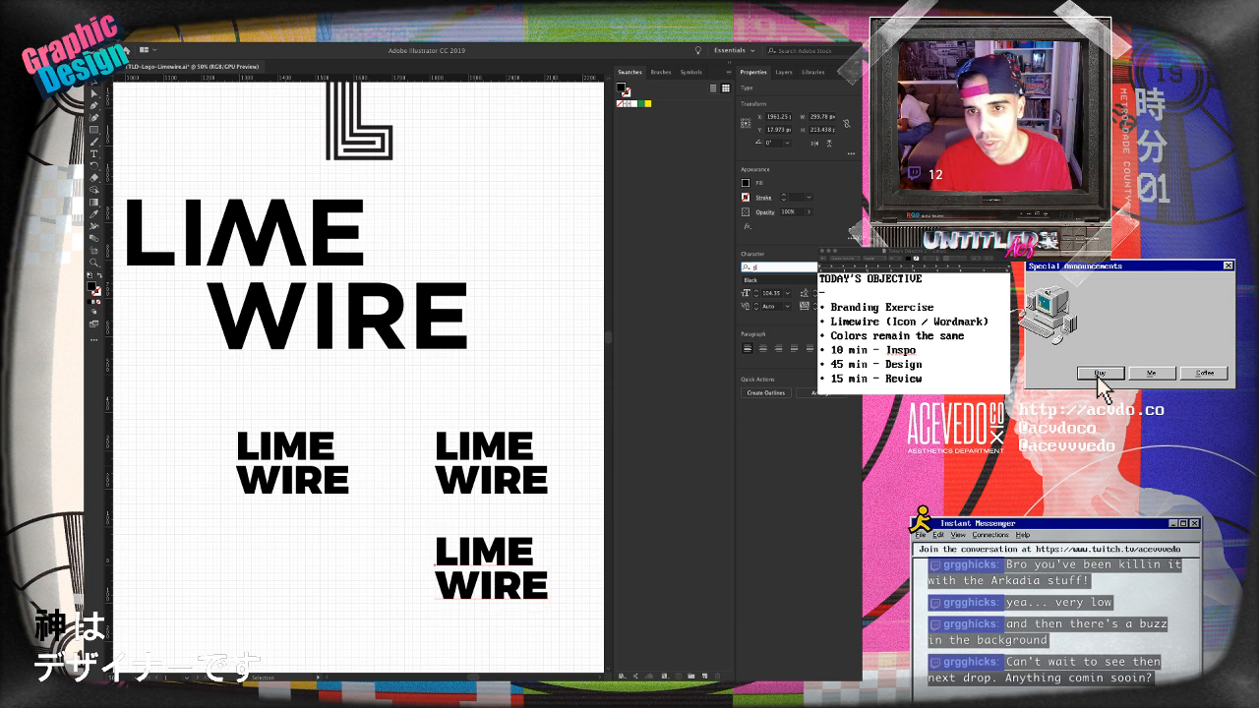
text(rotes)
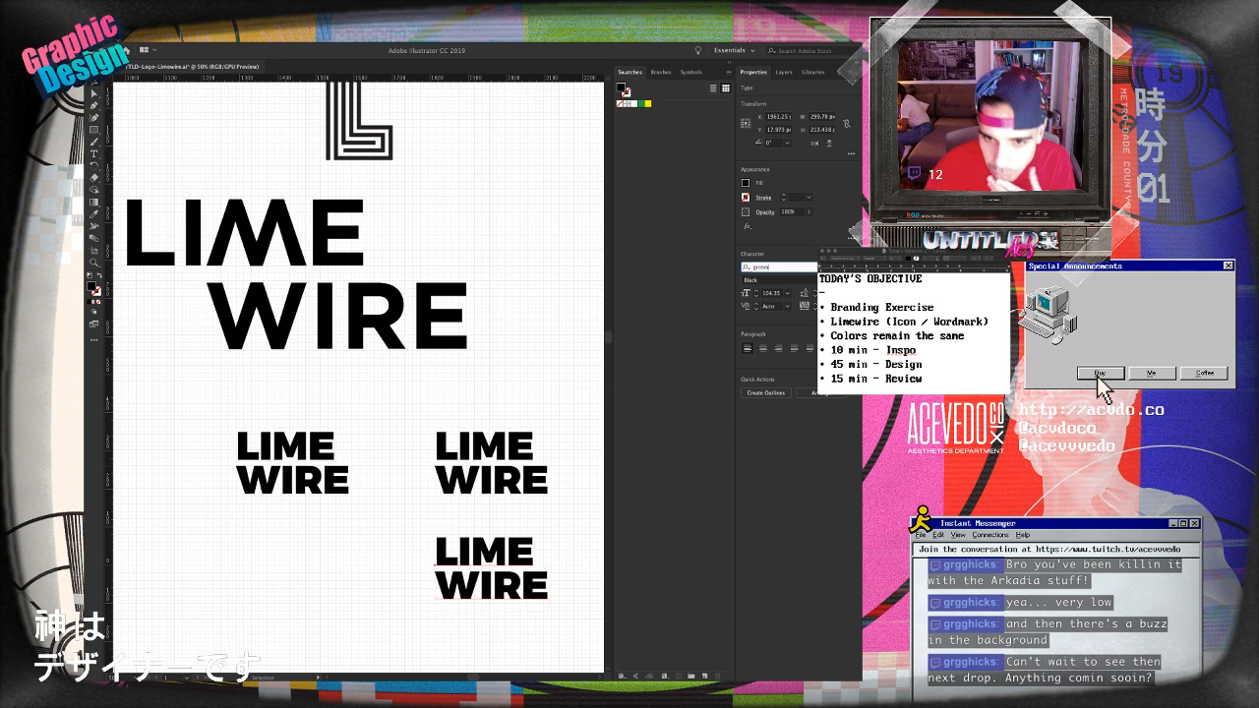
key(Down)
key(Down)
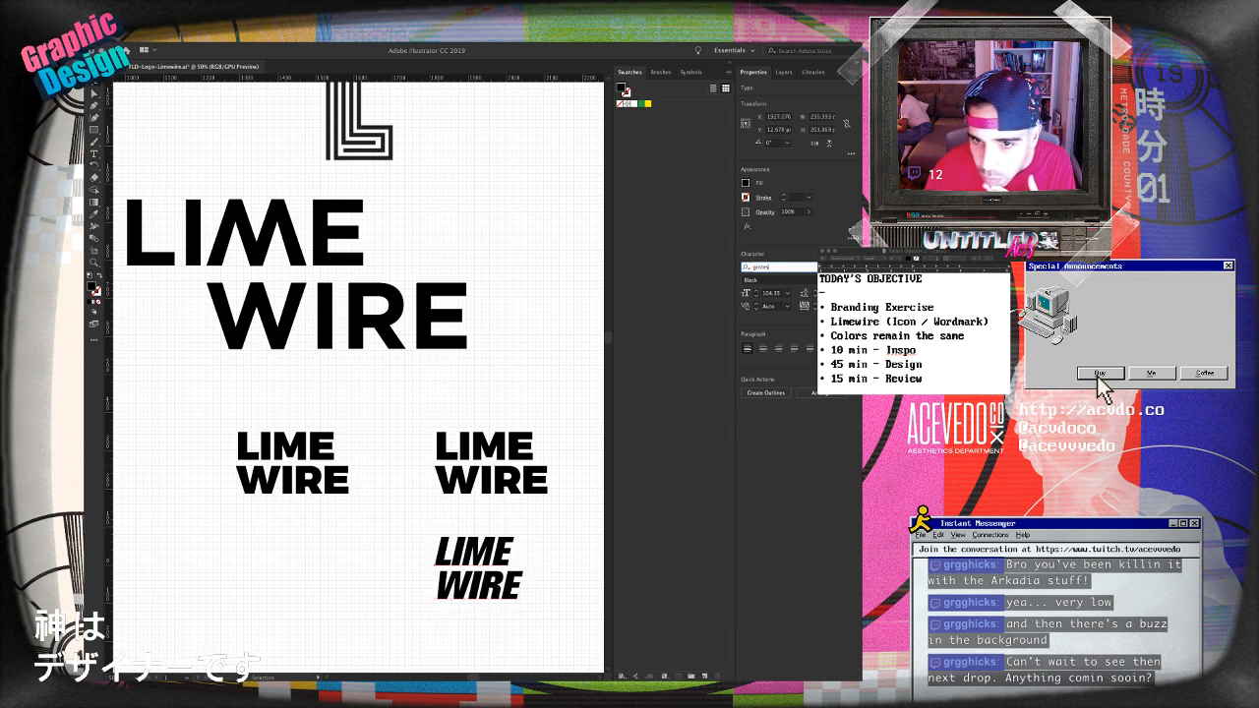
key(Down)
key(Down)
key(Down)
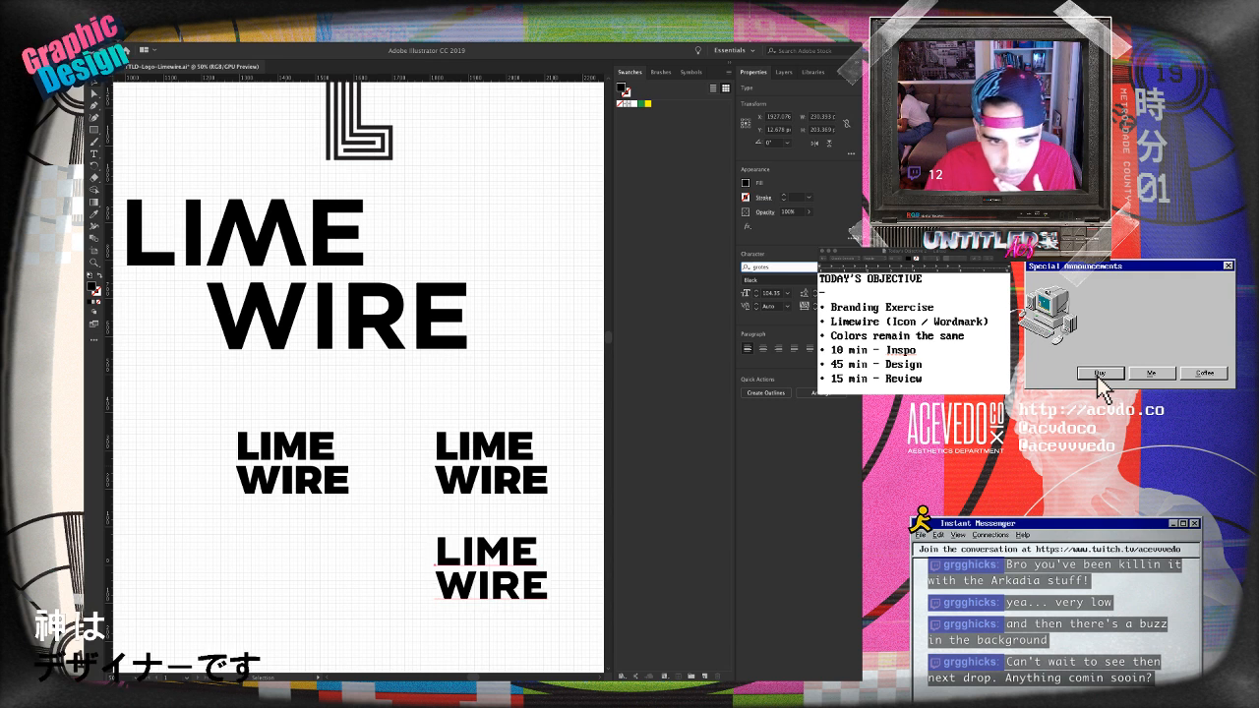
key(Return)
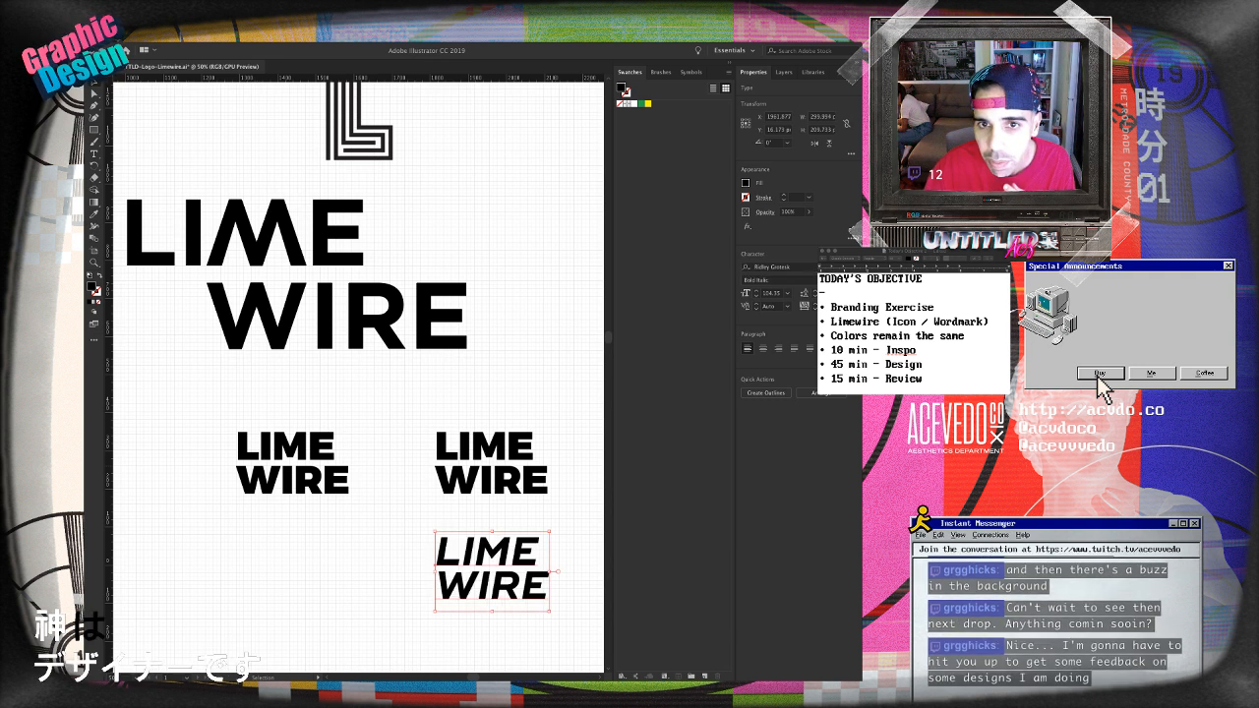
key(Down)
key(Down)
key(Down)
key(Down)
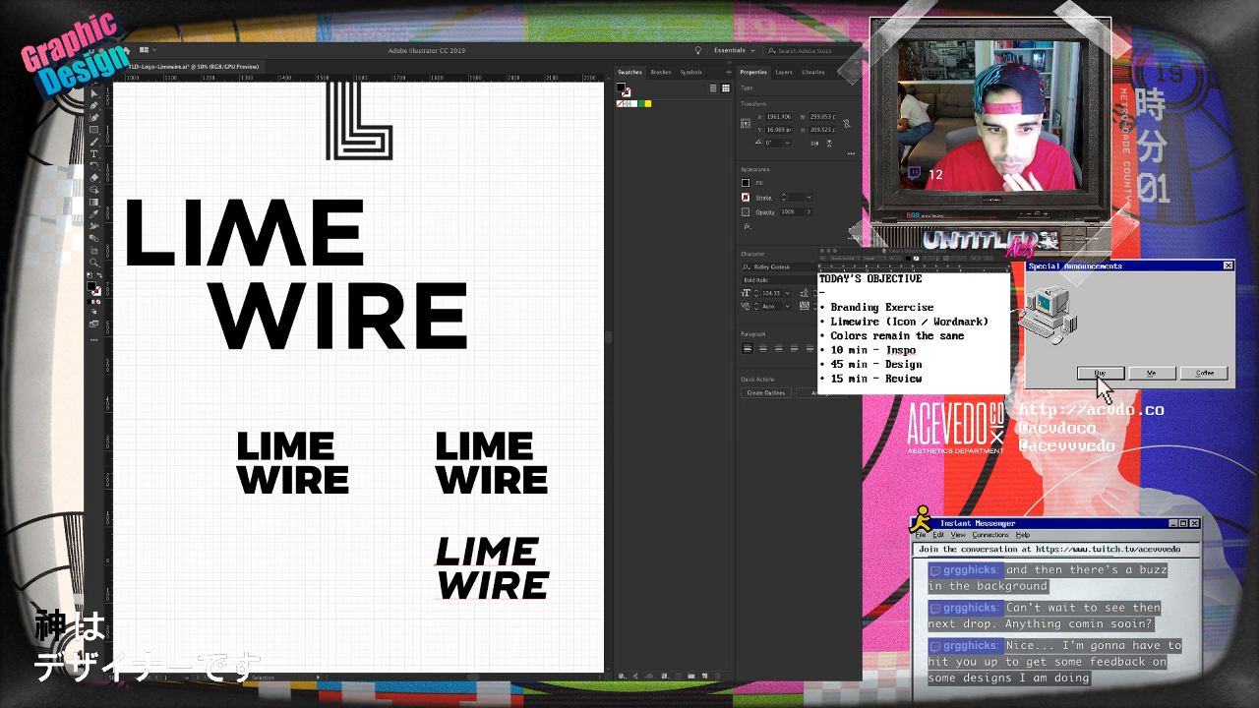
- Rearrange the wordmarks, moving the italic LIME WIRE and the left wordmark up and right
click(512, 393)
drag(511, 393, 351, 357)
drag(329, 531, 532, 394)
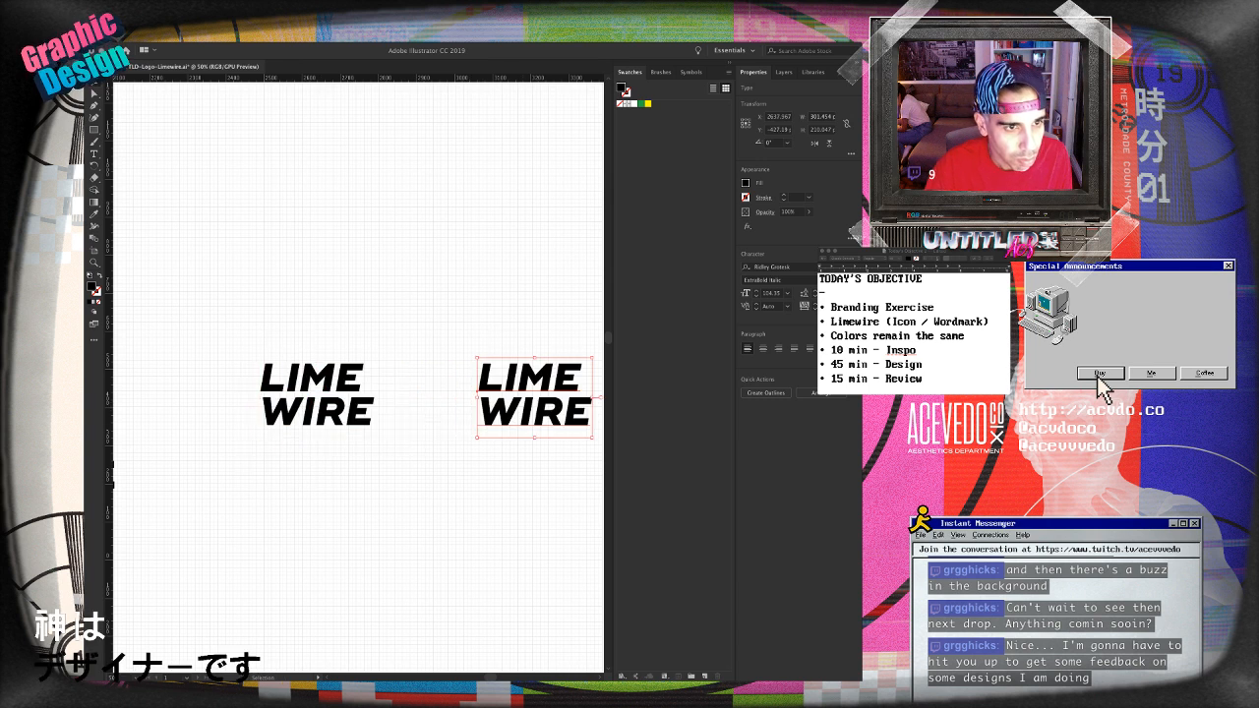
click(433, 462)
double_click(317, 403)
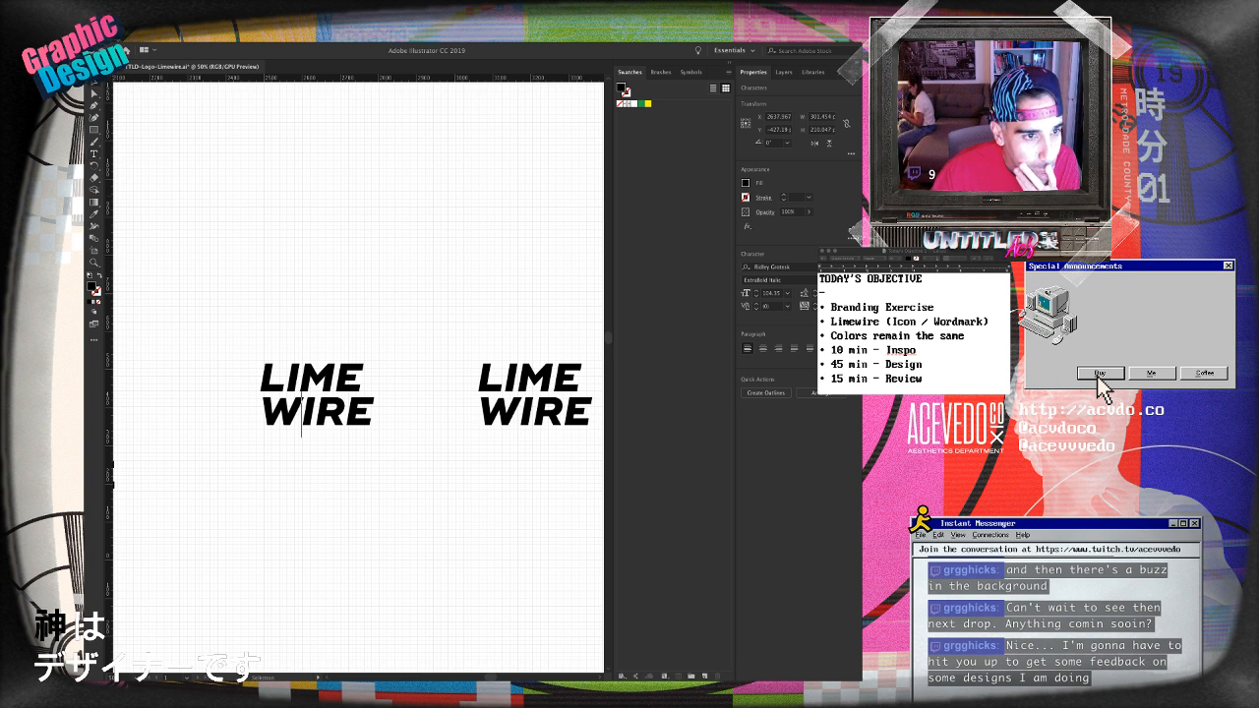
key(Escape)
drag(301, 413, 360, 286)
- Duplicate the middle-left copy downward, change its M to W to read LIWE WIRE, and ungroup it
click(331, 378)
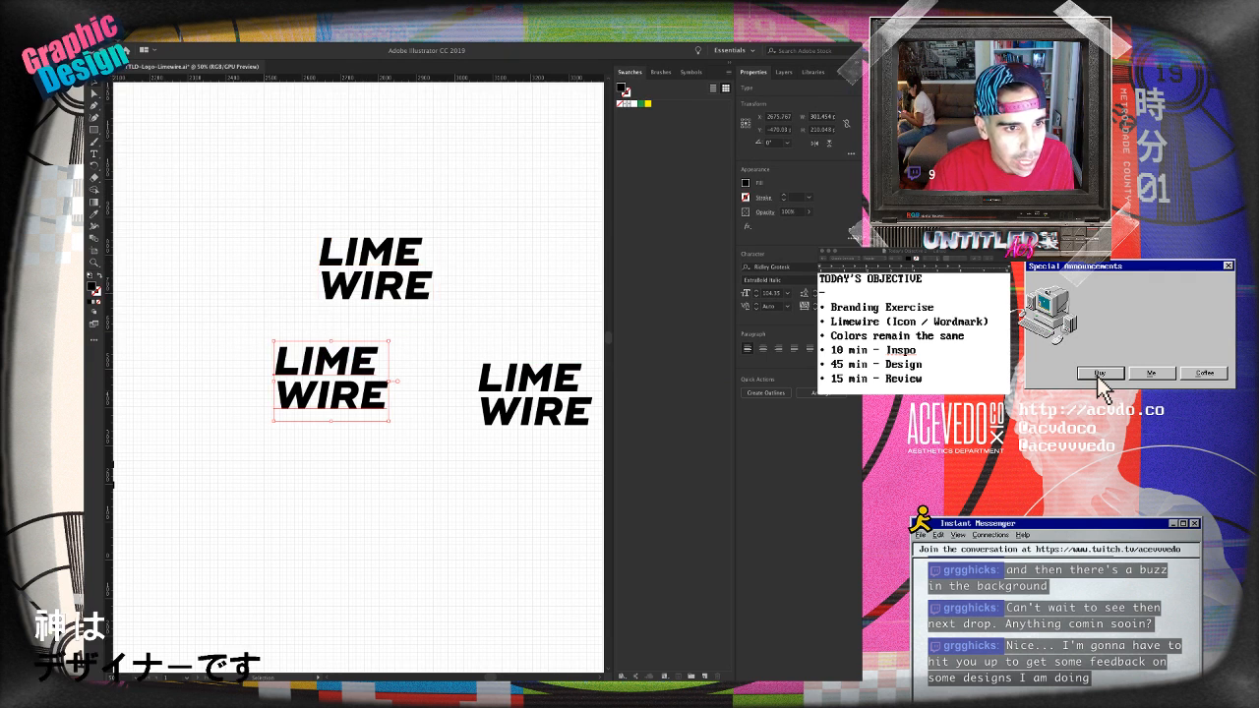
drag(330, 378, 353, 511)
double_click(316, 395)
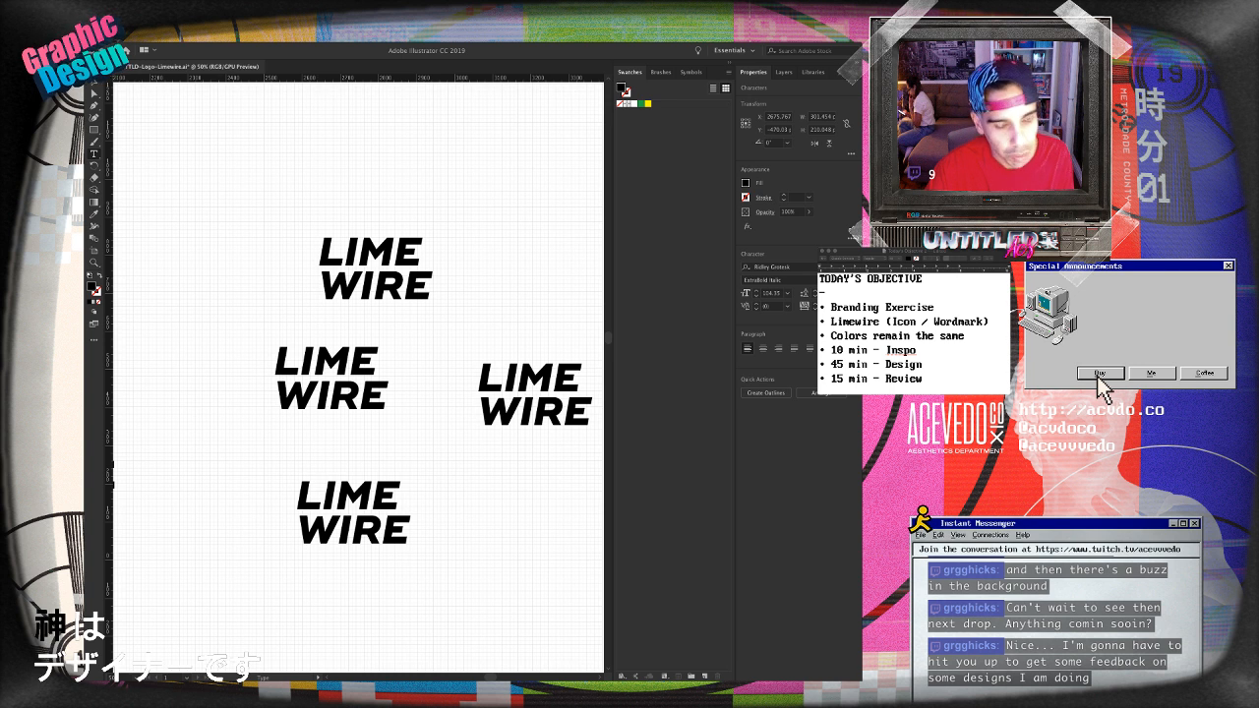
key(shift+Right)
text(W)
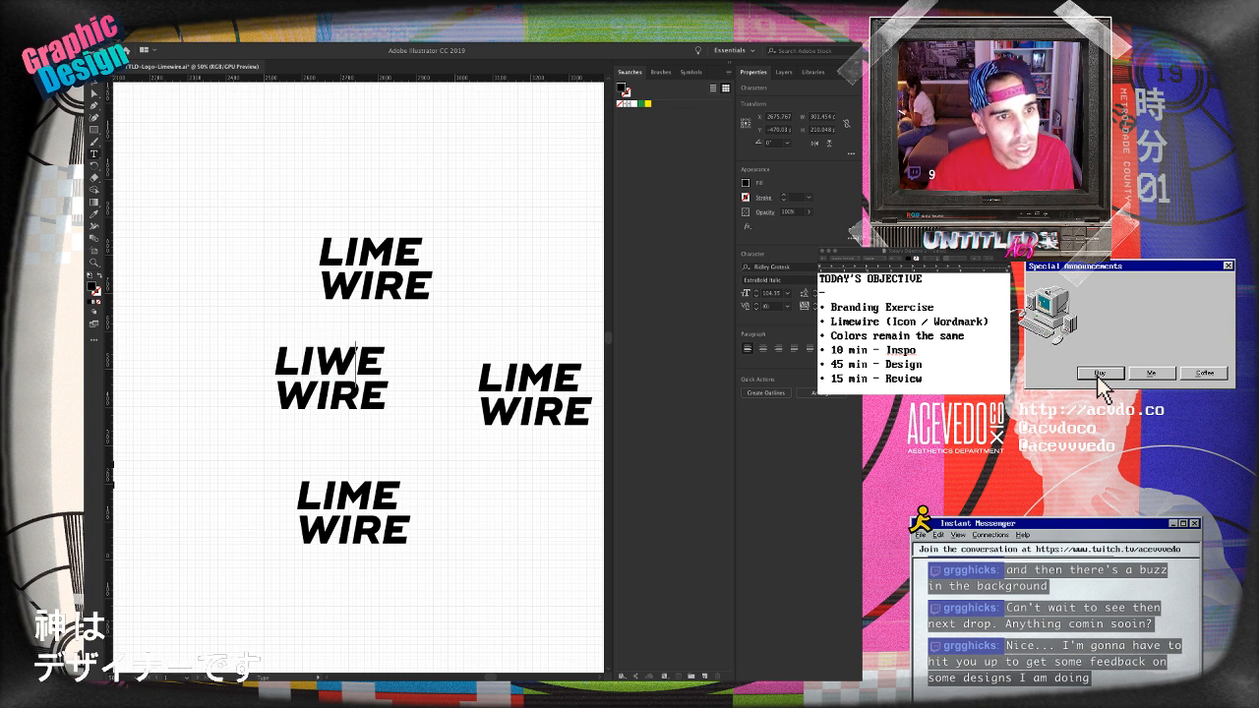
key(Escape)
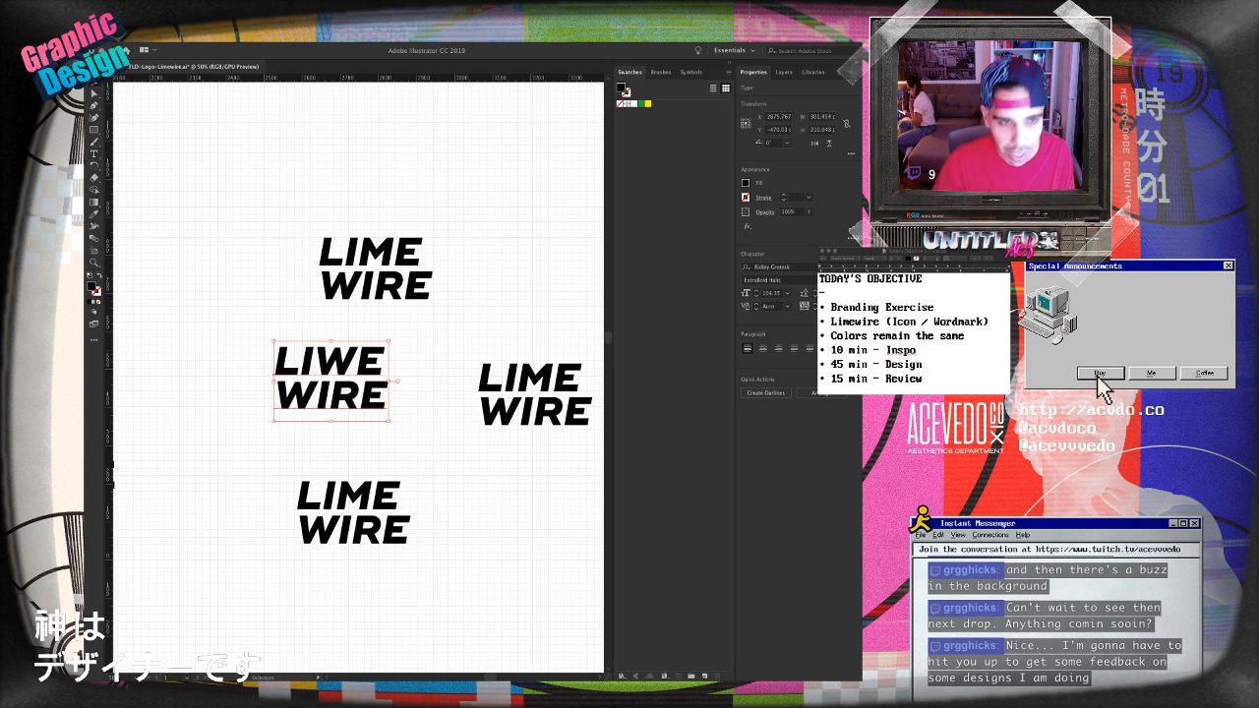
key(super+shift+g)
key(super+shift+a)
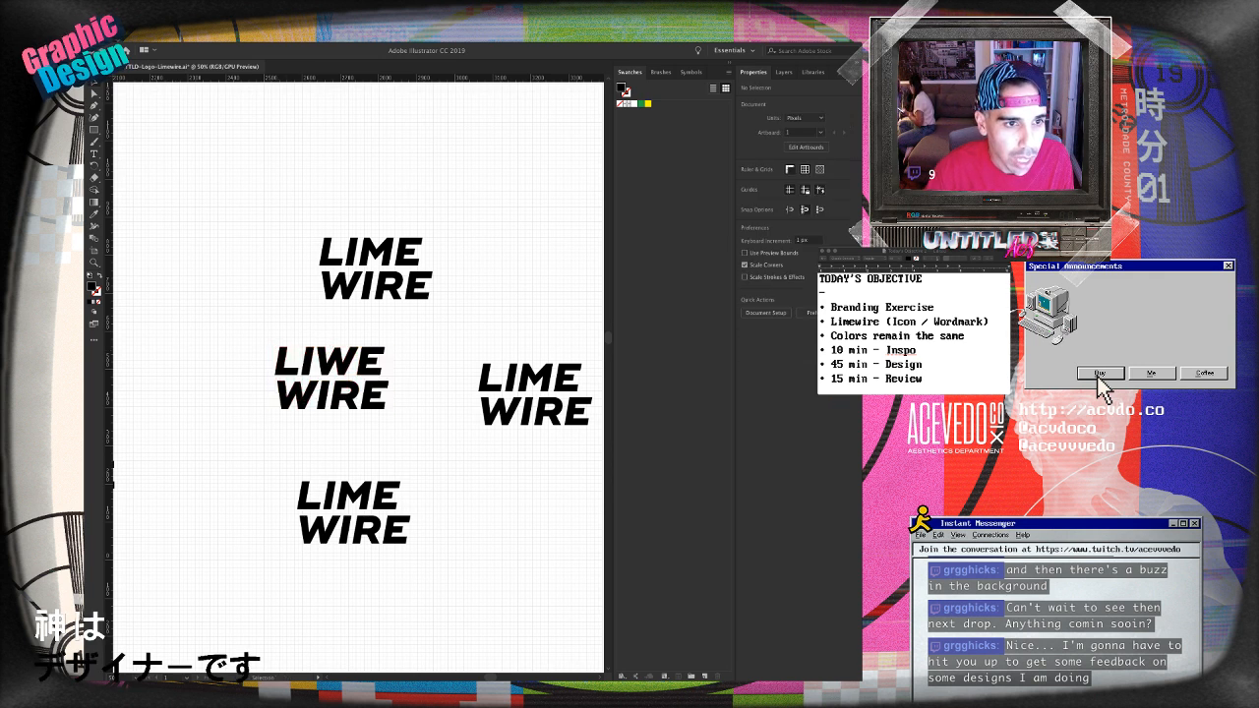
- Reflect the W in LIWE to turn it back into an M
click(339, 362)
click(814, 143)
click(829, 144)
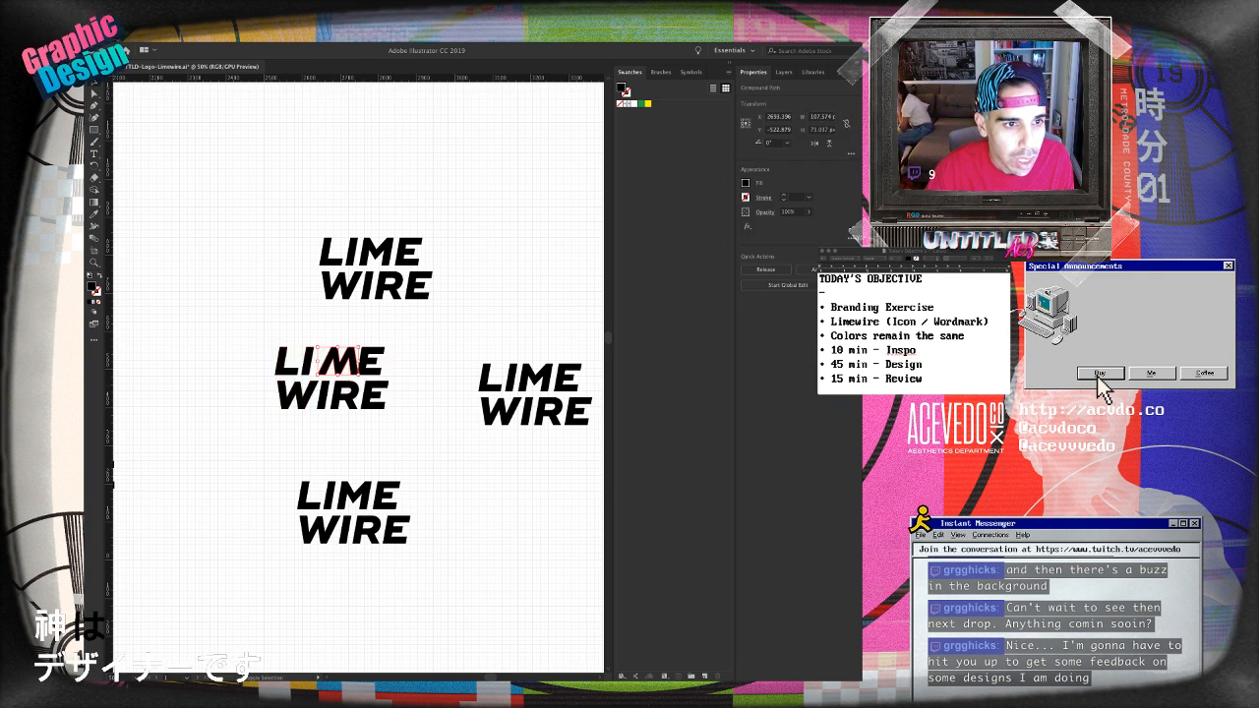
click(408, 423)
- Shift WIRE about 54 px right under LIME and nudge LIME's M and E left
drag(408, 424, 240, 395)
drag(323, 395, 375, 396)
drag(398, 338, 339, 364)
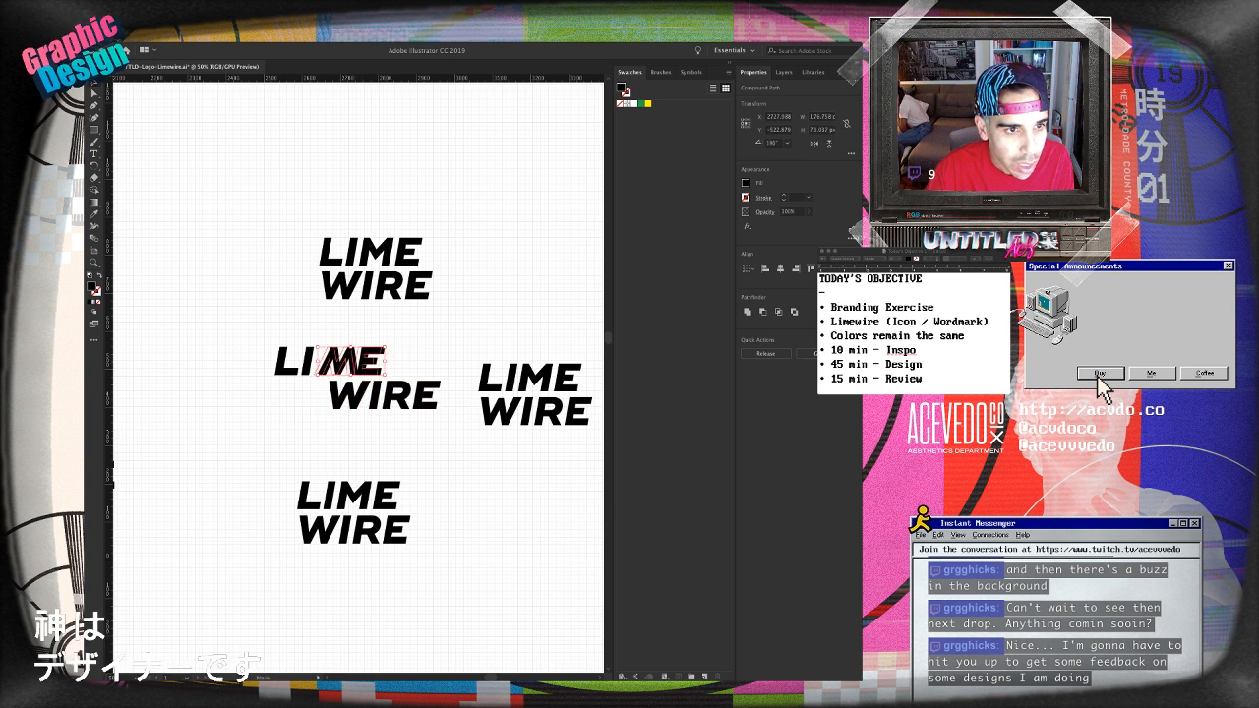
key(shift+Left)
key(shift+Left)
click(316, 395)
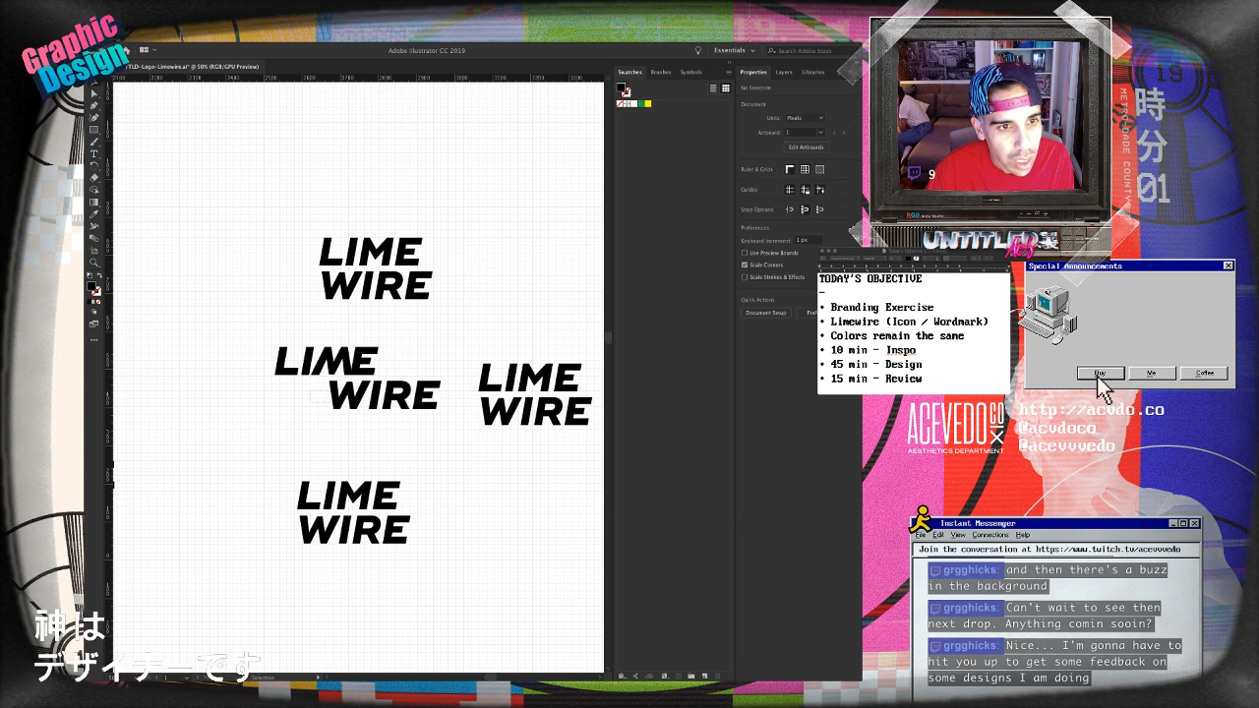
- Inspect the middle WIRE up close, then nudge LIME's E slightly right
drag(310, 392, 448, 418)
key(a)
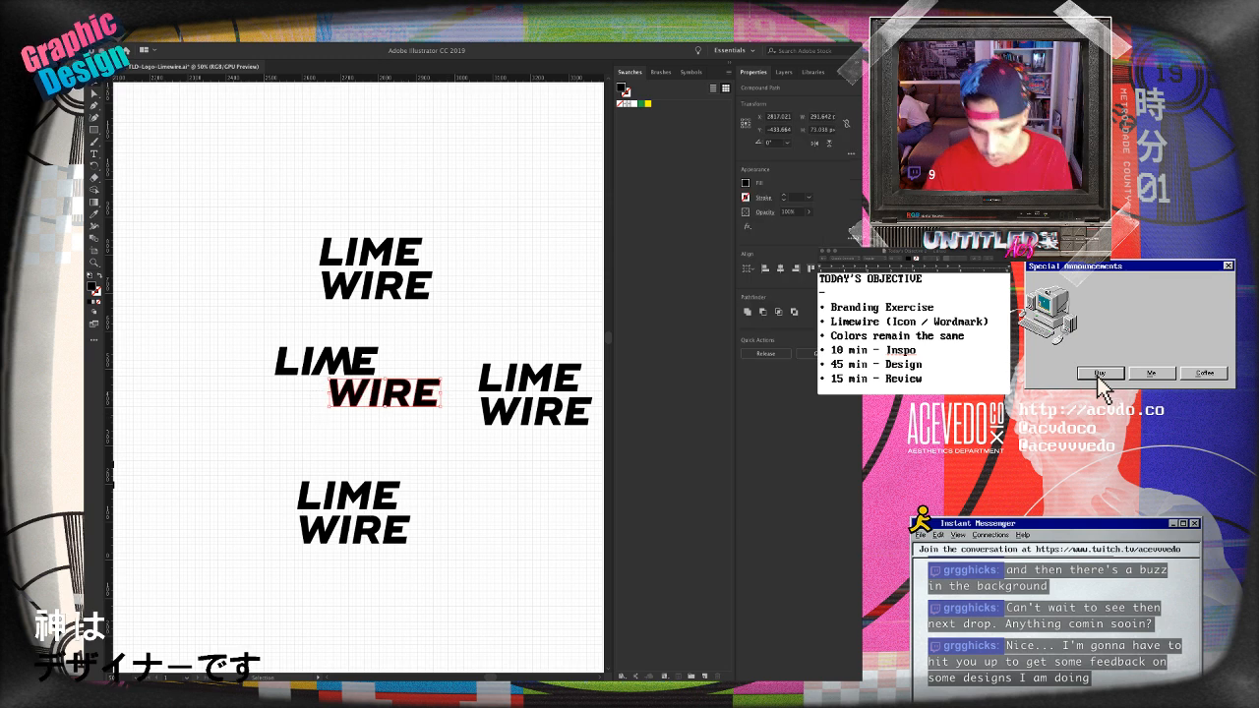
key(super+equal)
key(super+equal)
key(super+equal)
drag(325, 374, 451, 433)
key(v)
key(super+minus)
key(super+minus)
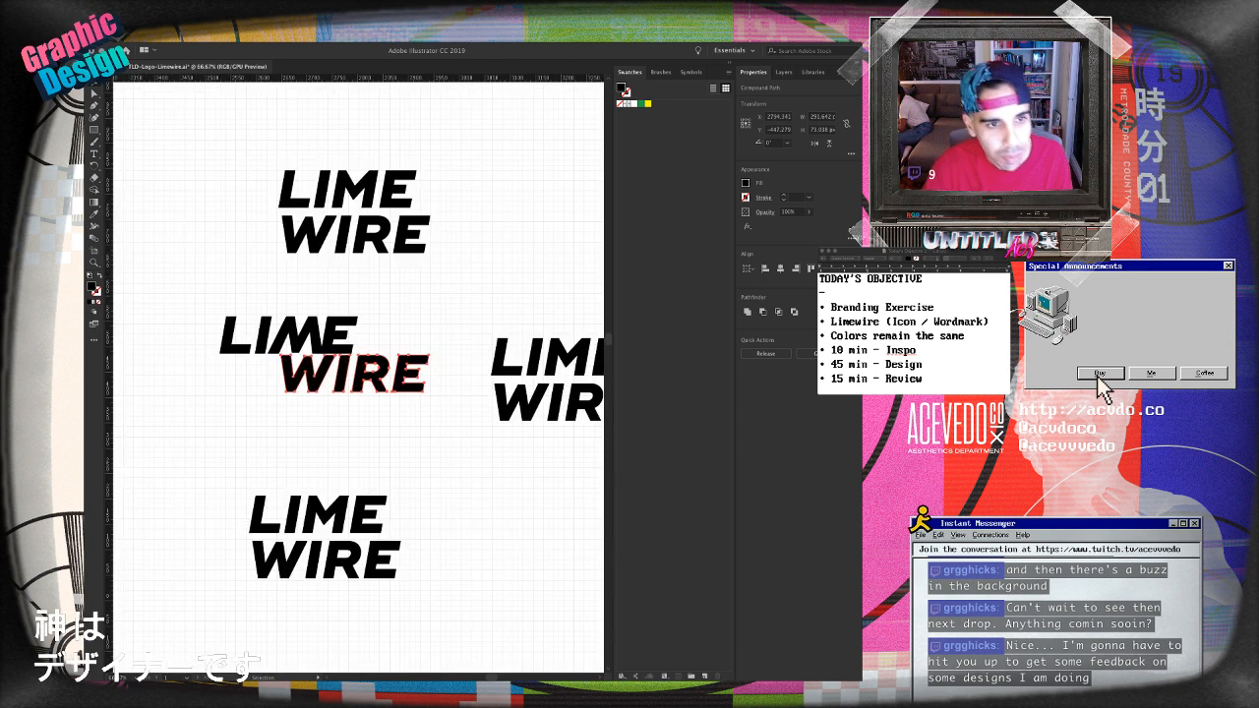
key(super+shift+a)
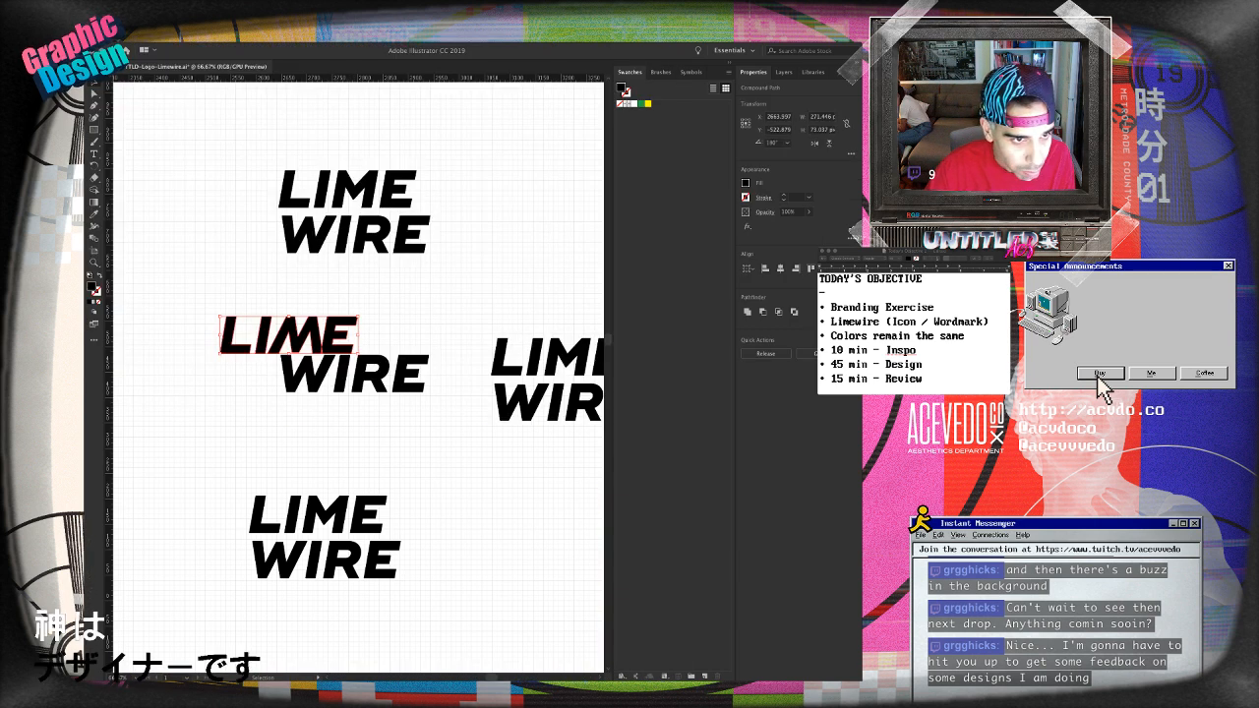
click(338, 335)
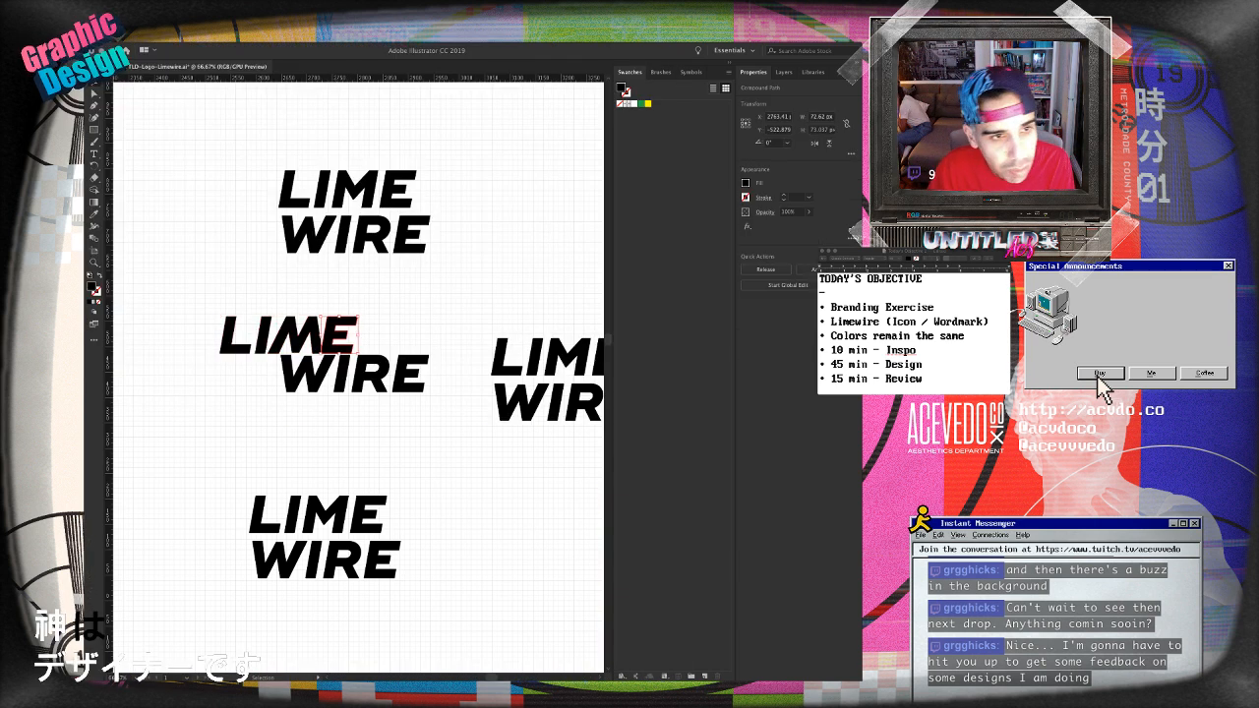
key(shift+Right)
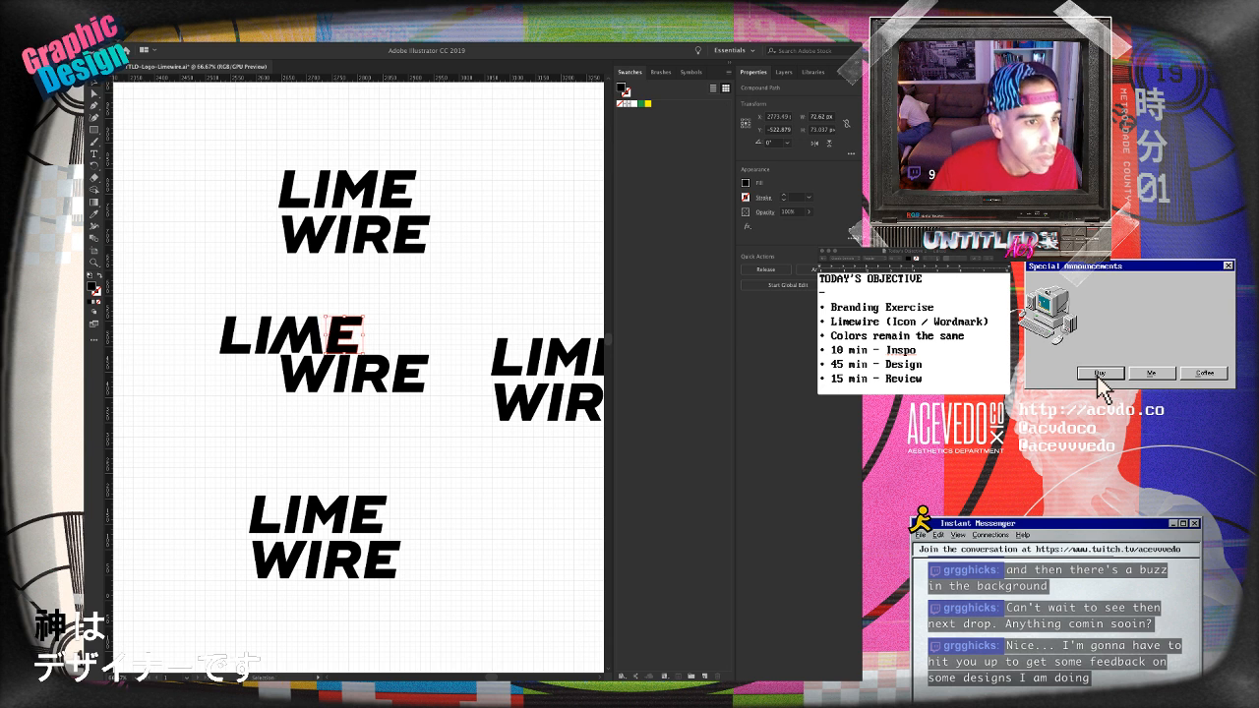
key(super+shift+a)
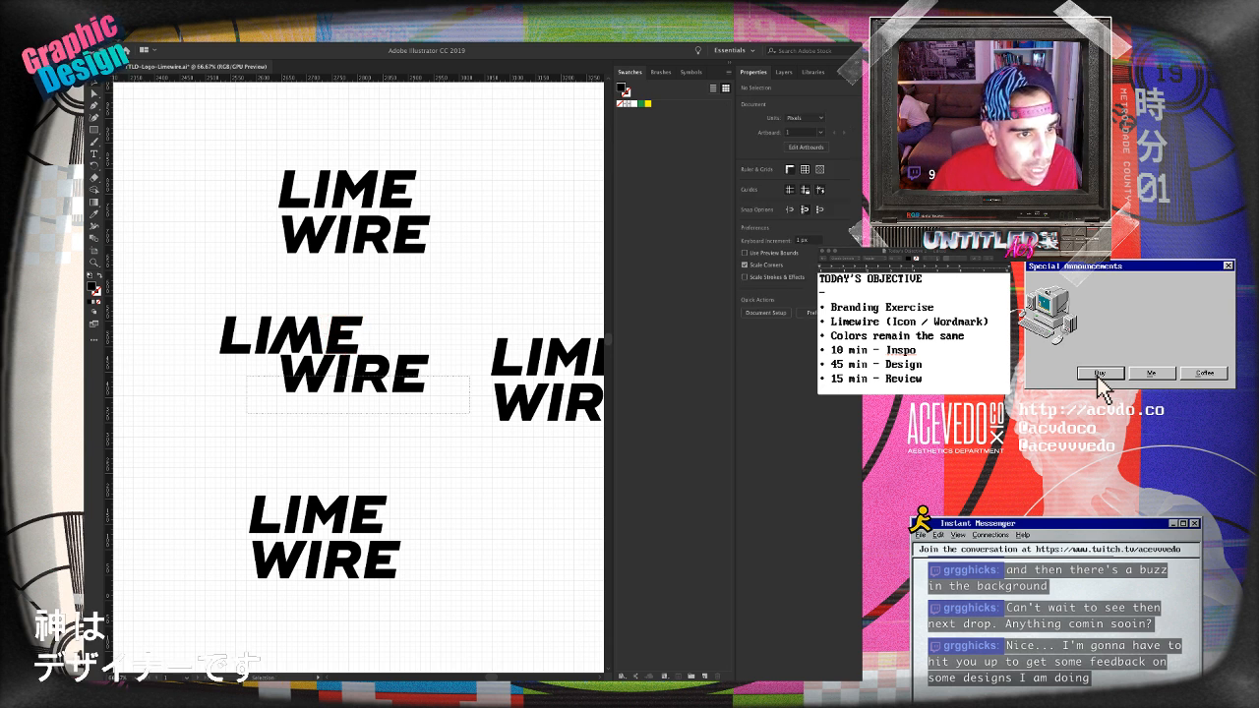
- Group the middle LIME letters and move LIME about 20 px left
drag(246, 376, 244, 375)
drag(192, 311, 320, 356)
key(super+shift+a)
scroll(358, 379, left, 3)
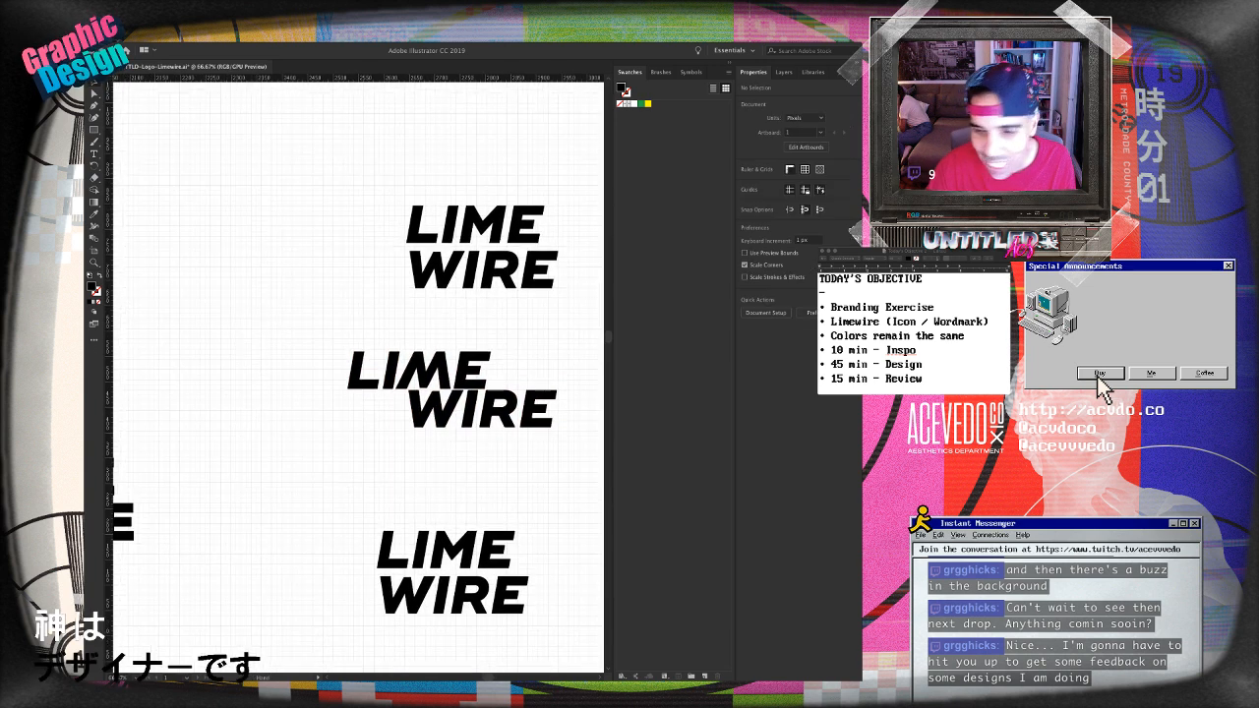
drag(346, 344, 474, 371)
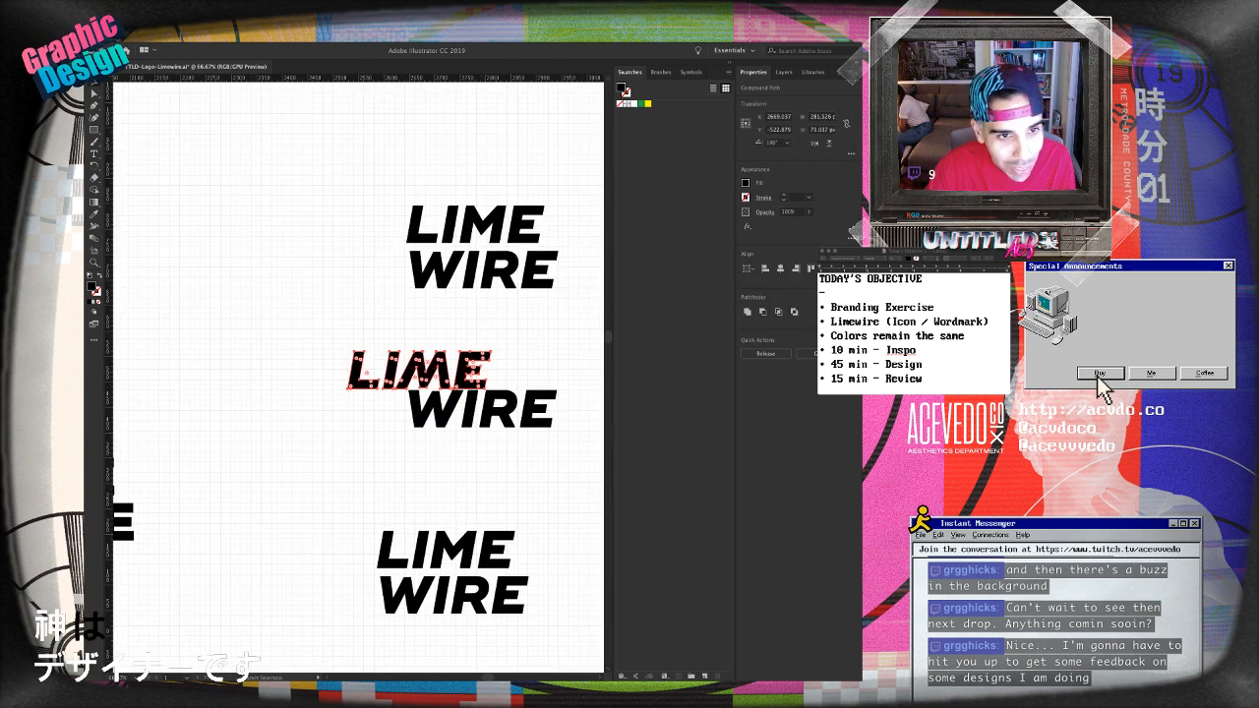
key(super+g)
drag(394, 374, 329, 375)
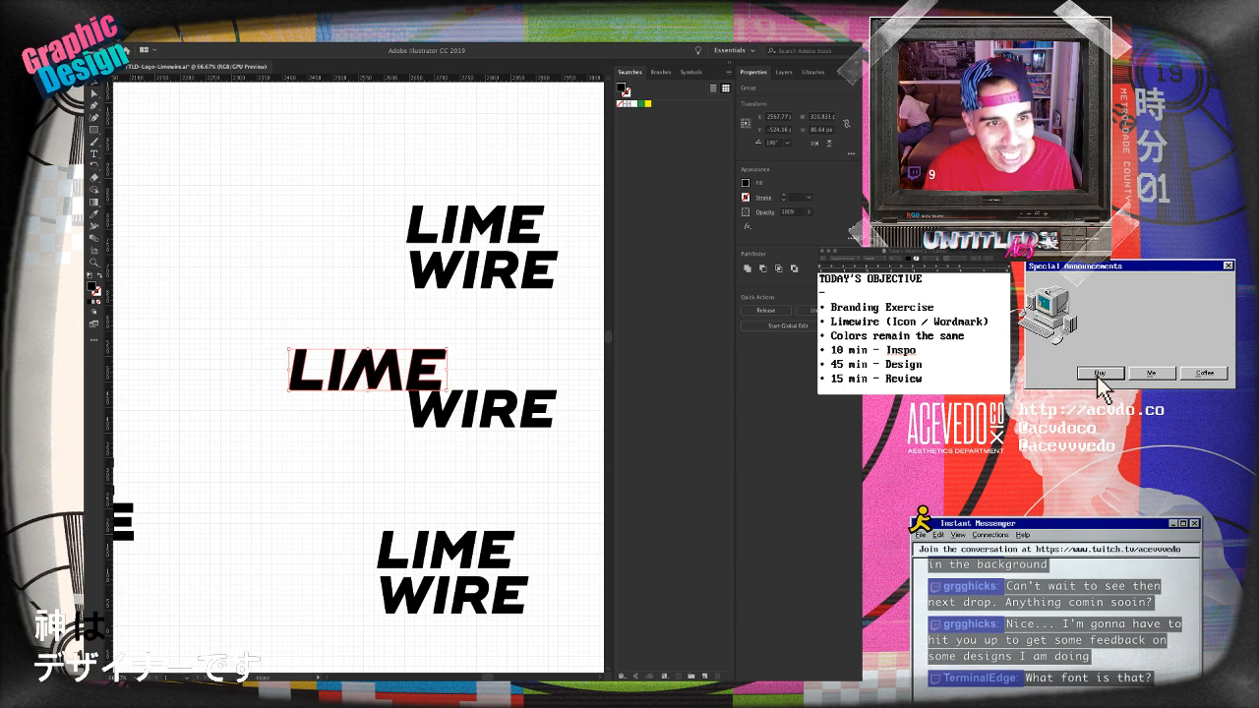
- Restore LIME's size and move WIRE onto the same line beside LIME
scroll(334, 373, right, 3)
key(a)
key(super+z)
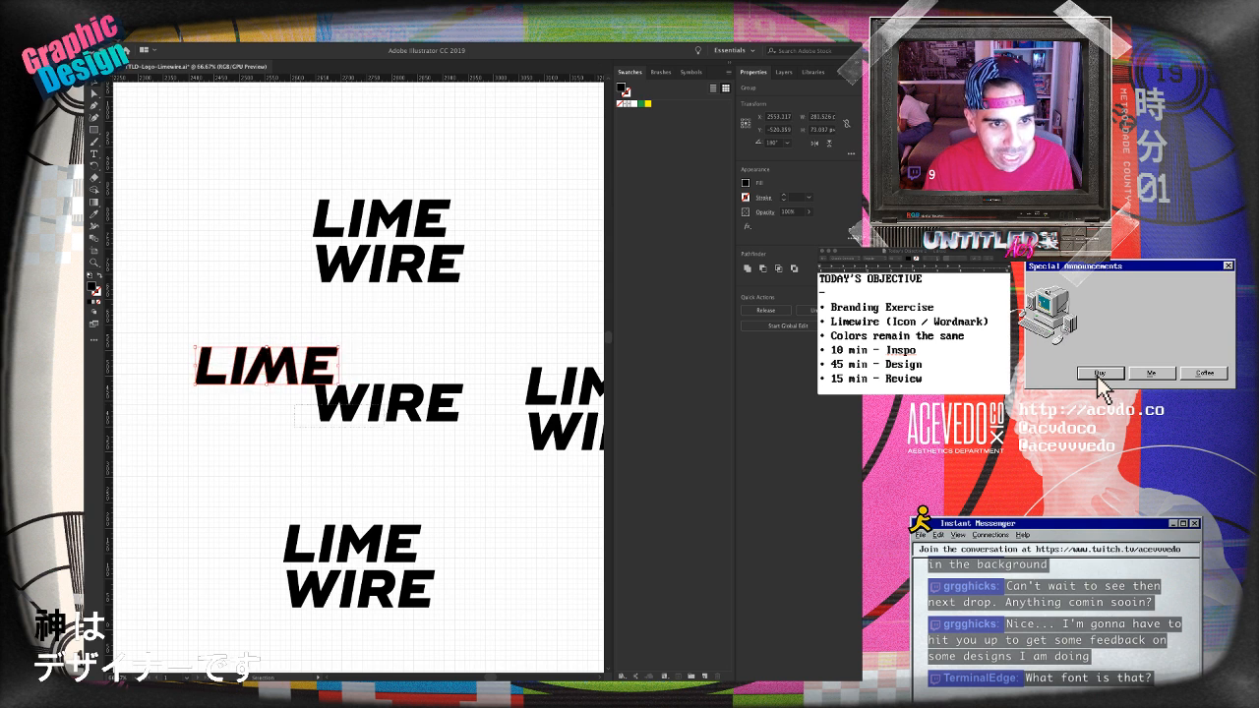
click(393, 404)
click(485, 433)
drag(485, 431, 110, 391)
- Duplicate the single-line LIME WIRE lockup upward
scroll(430, 367, right, 3)
scroll(358, 378, up, 5)
drag(354, 553, 354, 284)
scroll(354, 283, up, 4)
- Nudge the copied LIME and its WIRE slightly down so they align
click(354, 295)
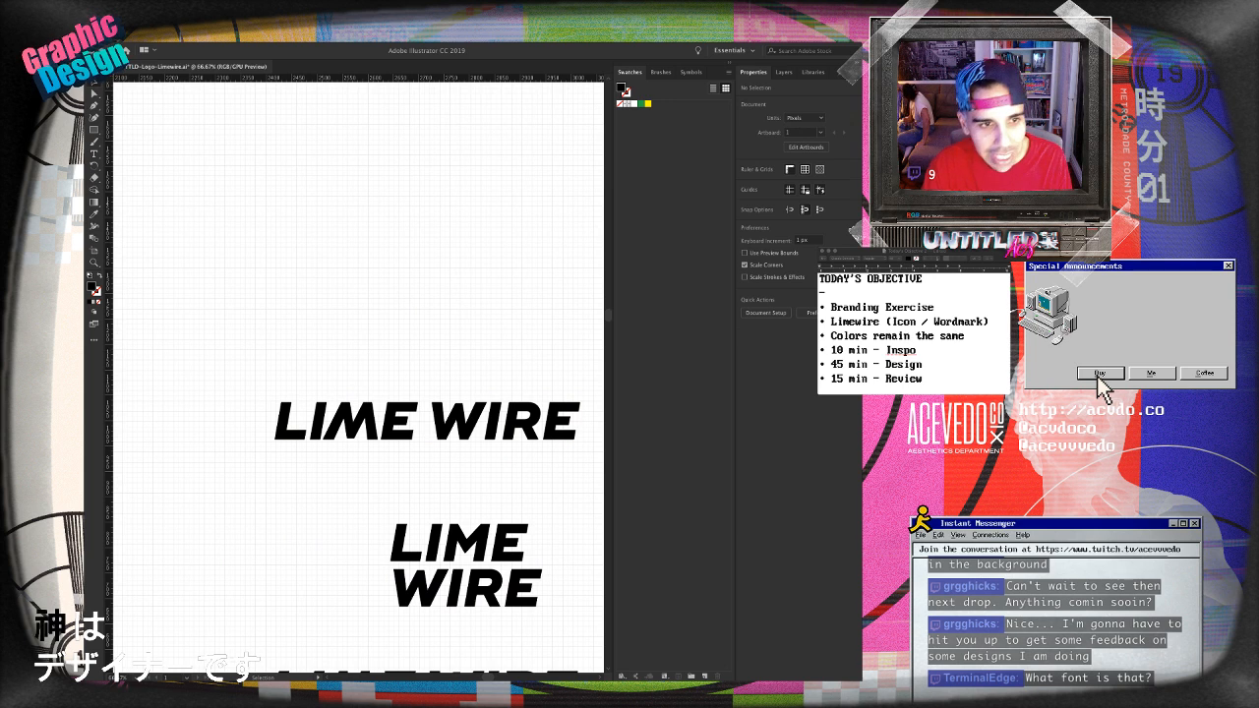
key(super+plus)
key(super+plus)
key(super+plus)
scroll(358, 378, down, 3)
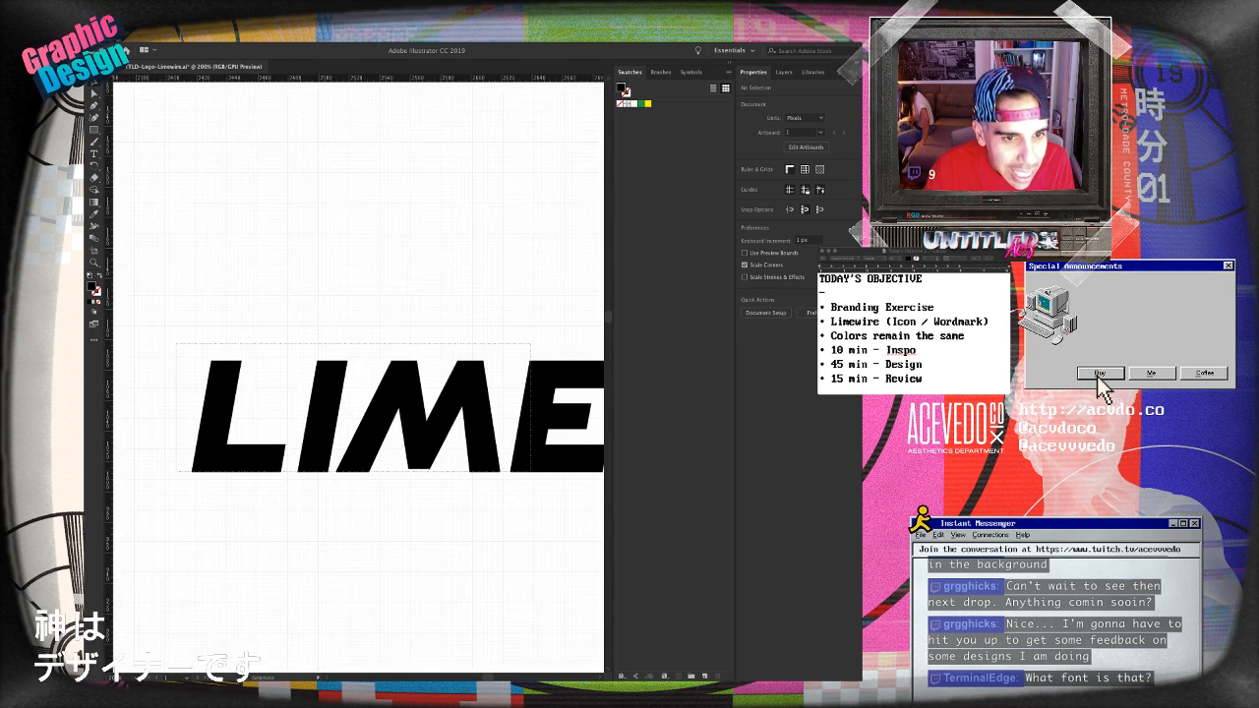
drag(530, 471, 535, 456)
click(535, 521)
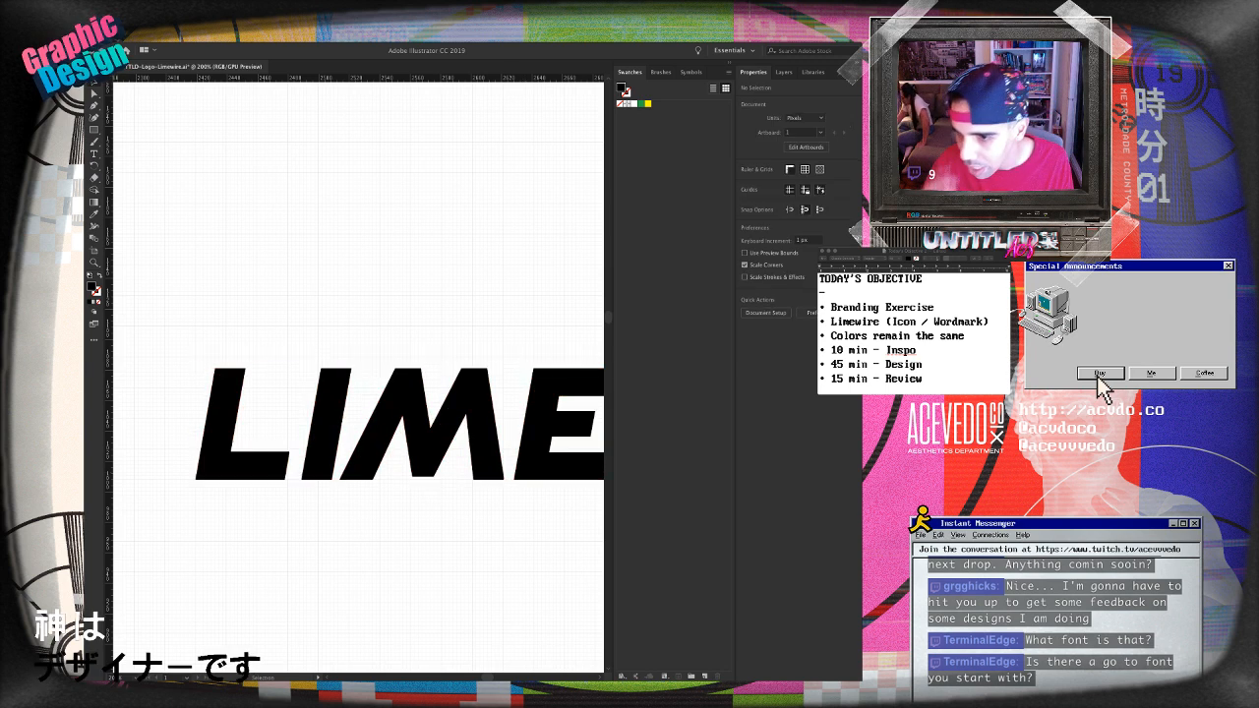
scroll(358, 423, right, 8)
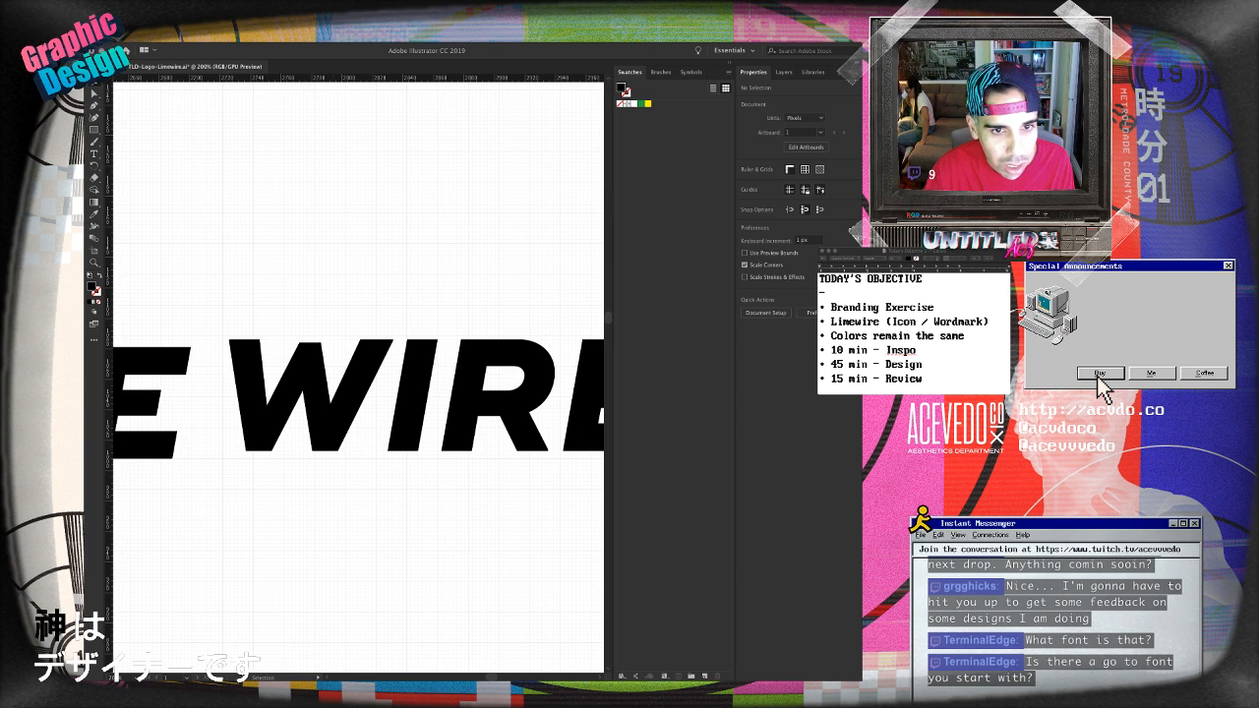
click(413, 403)
drag(413, 404, 413, 407)
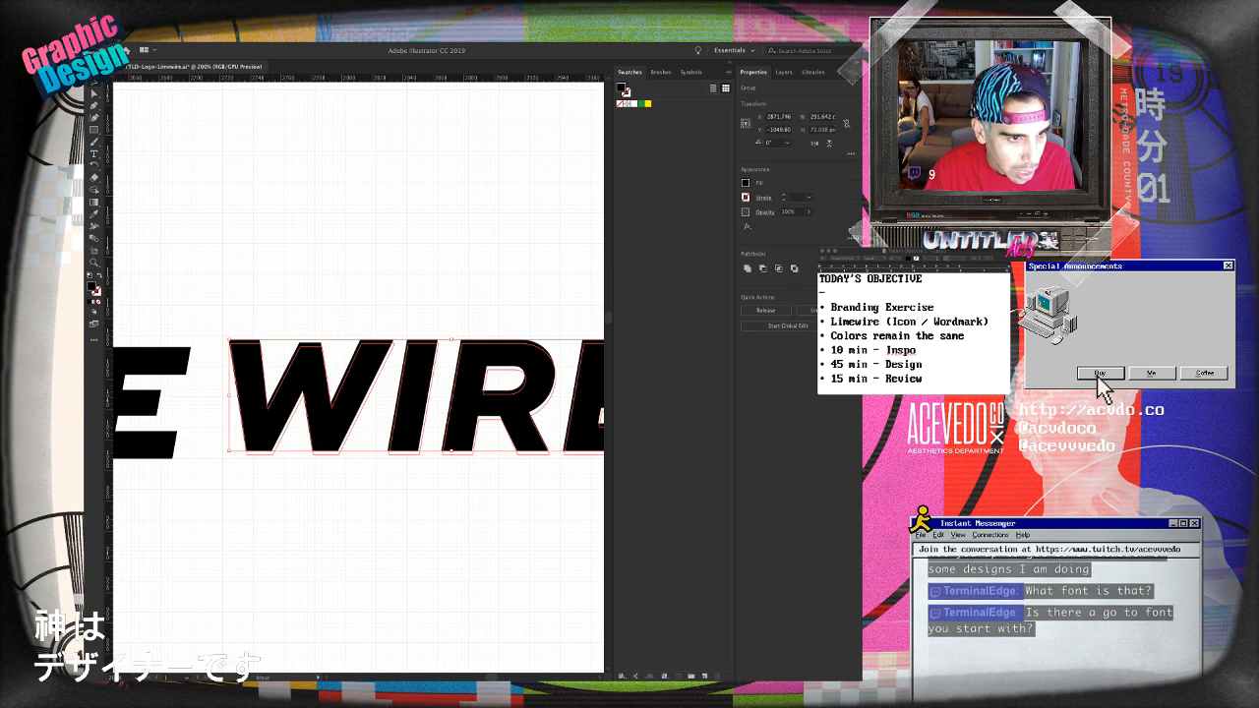
- Select both LIME and WIRE and enlarge the single-line LIME WIRE lockup
key(ctrl+minus)
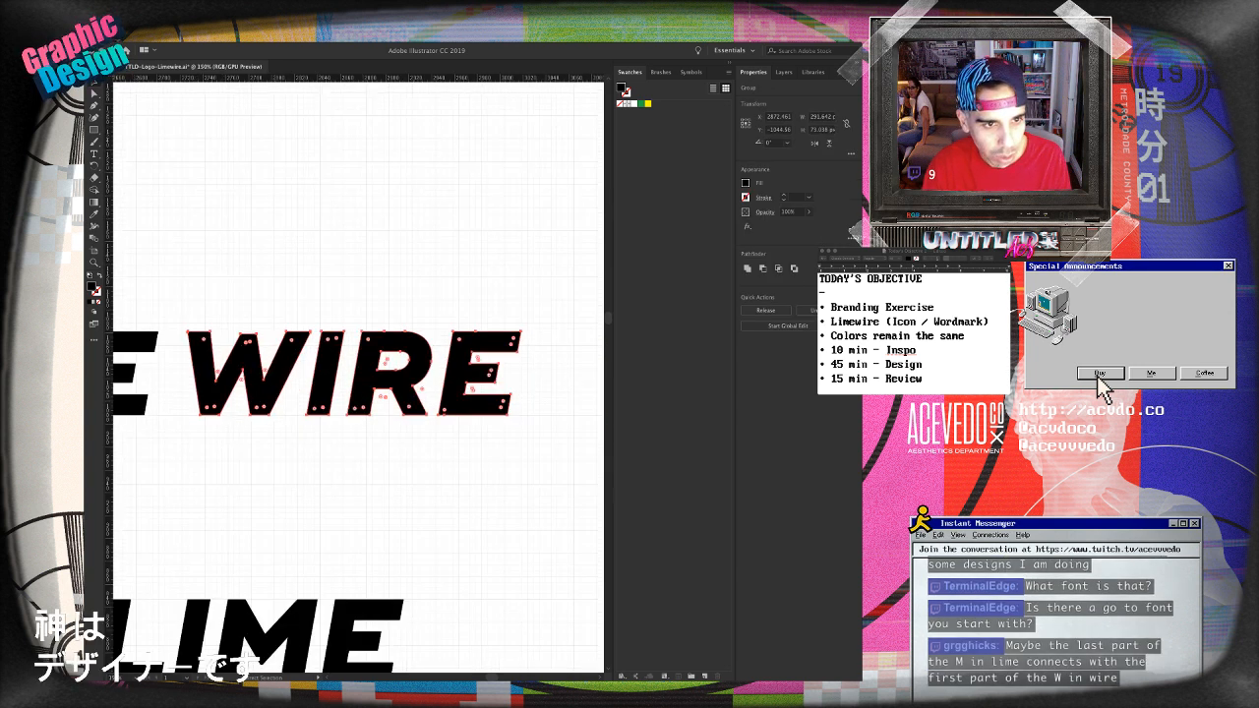
key(super+minus)
key(super+minus)
scroll(358, 378, left, 4)
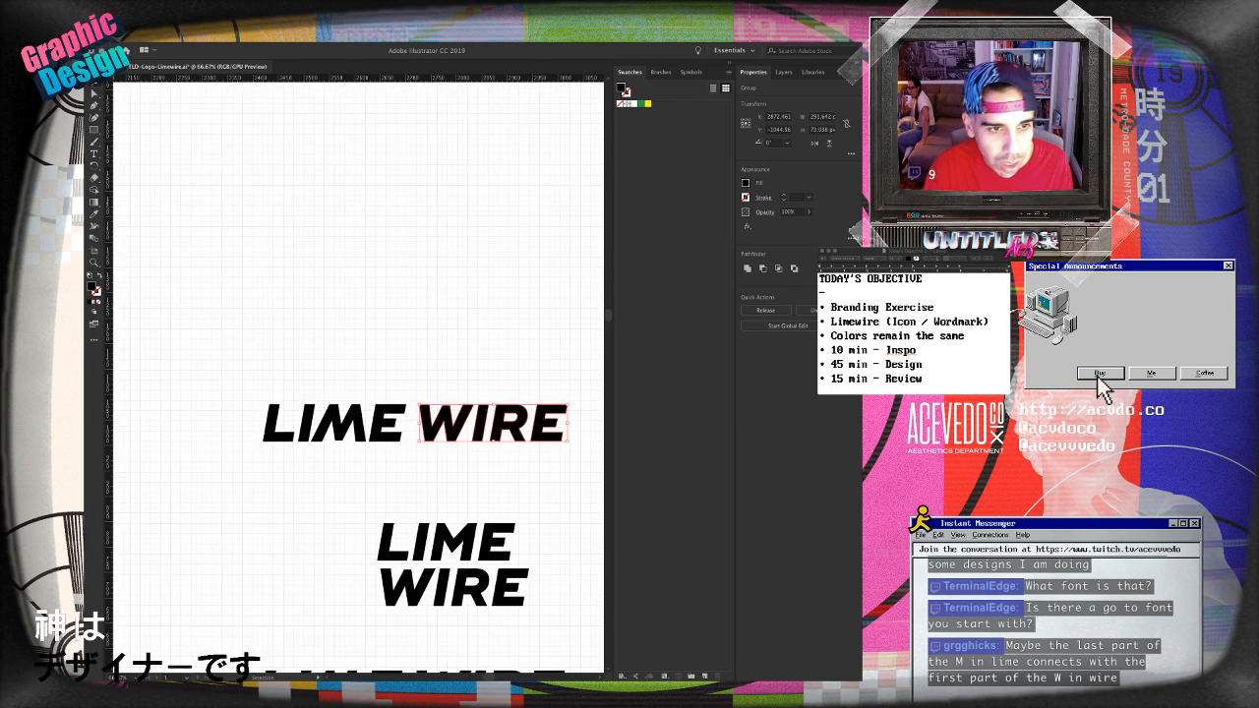
drag(274, 373, 566, 423)
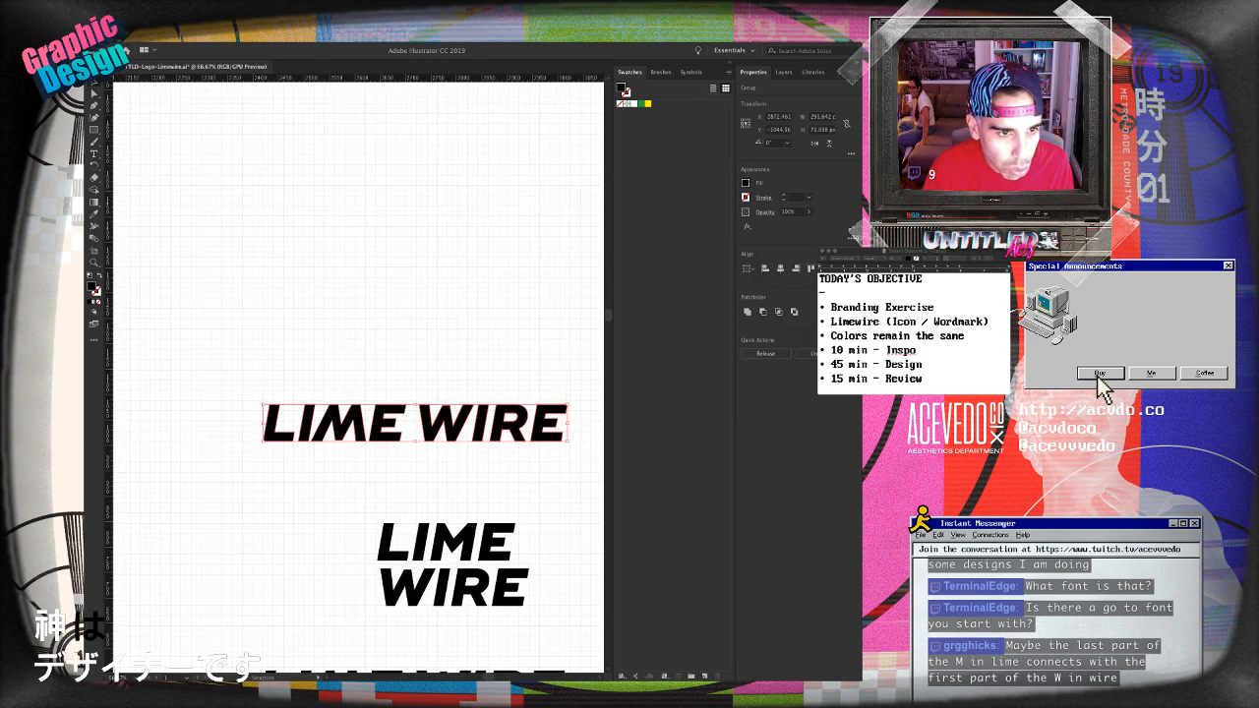
scroll(358, 377, left, 2)
key(super+equal)
key(super+equal)
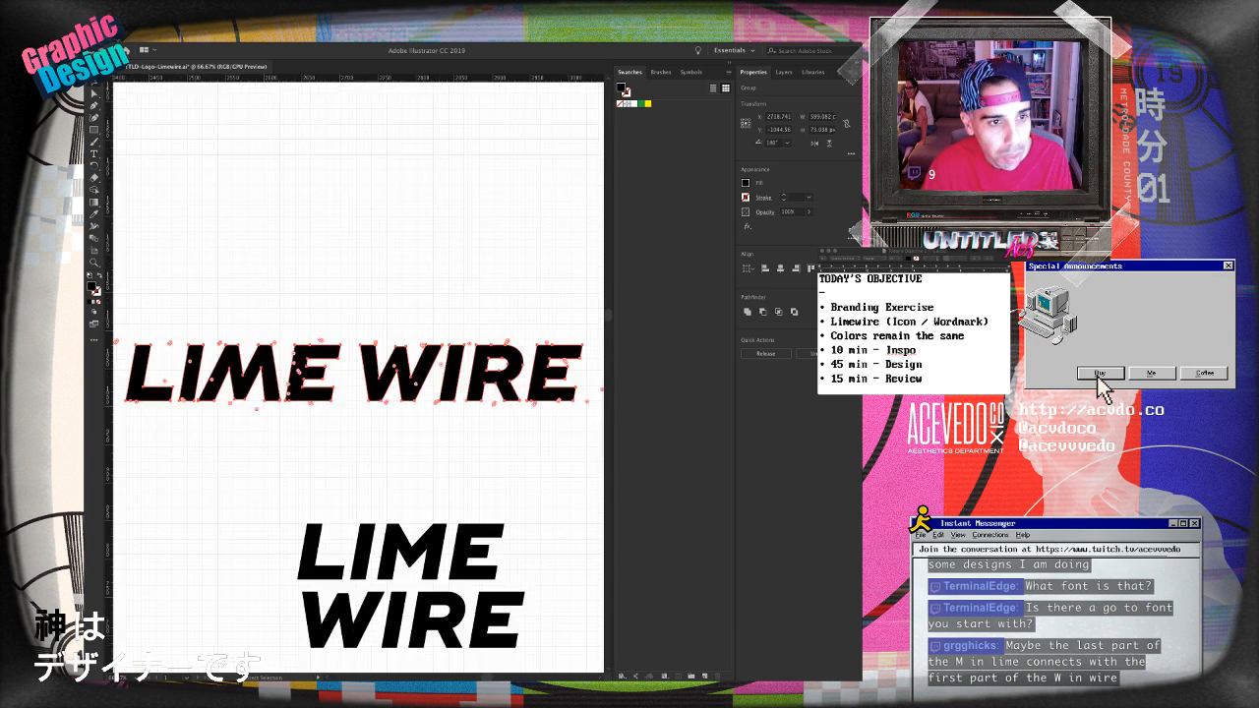
scroll(358, 377, left, 4)
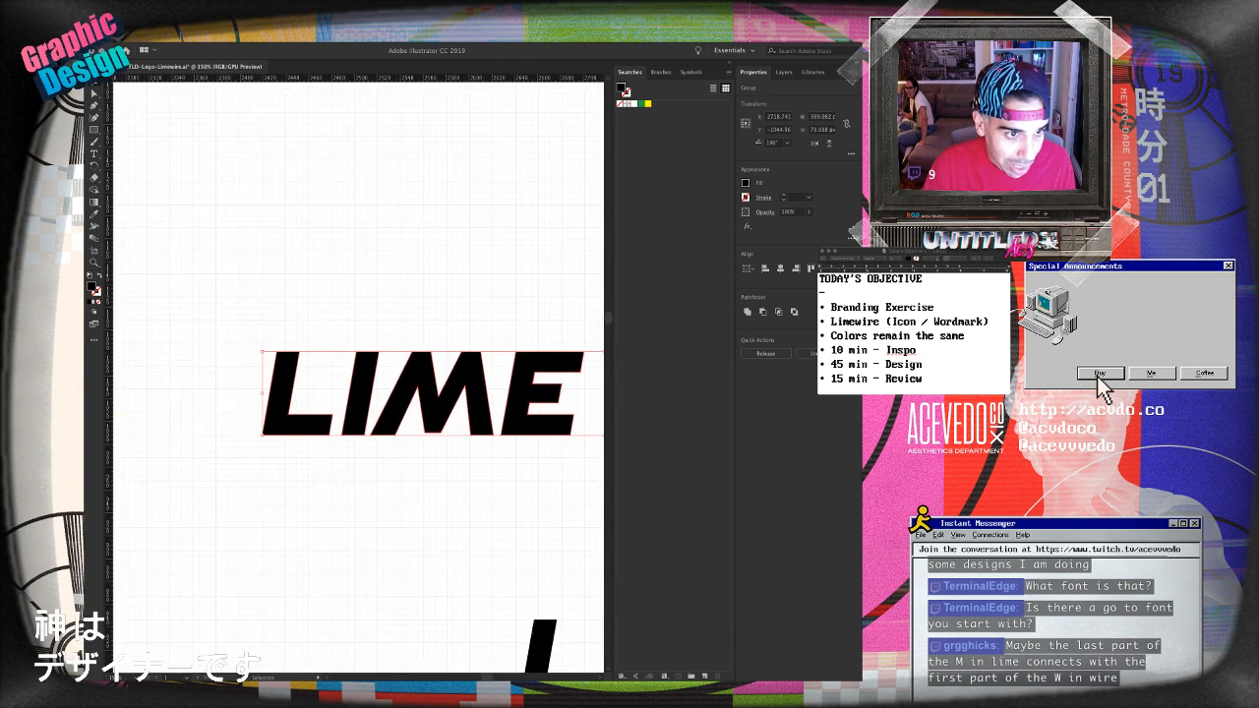
drag(263, 352, 190, 343)
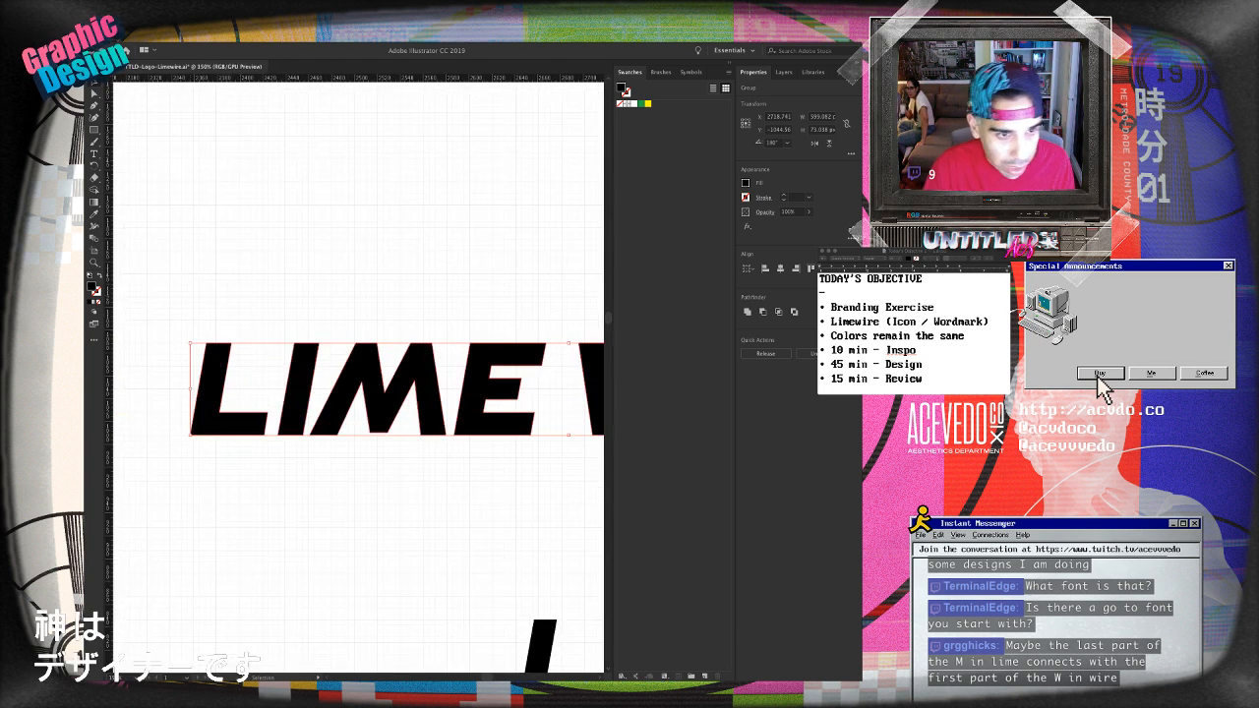
key(super+shift+a)
- Move the top wordmark's WIRE down and left to sit beneath LIME
key(super+minus)
key(super+minus)
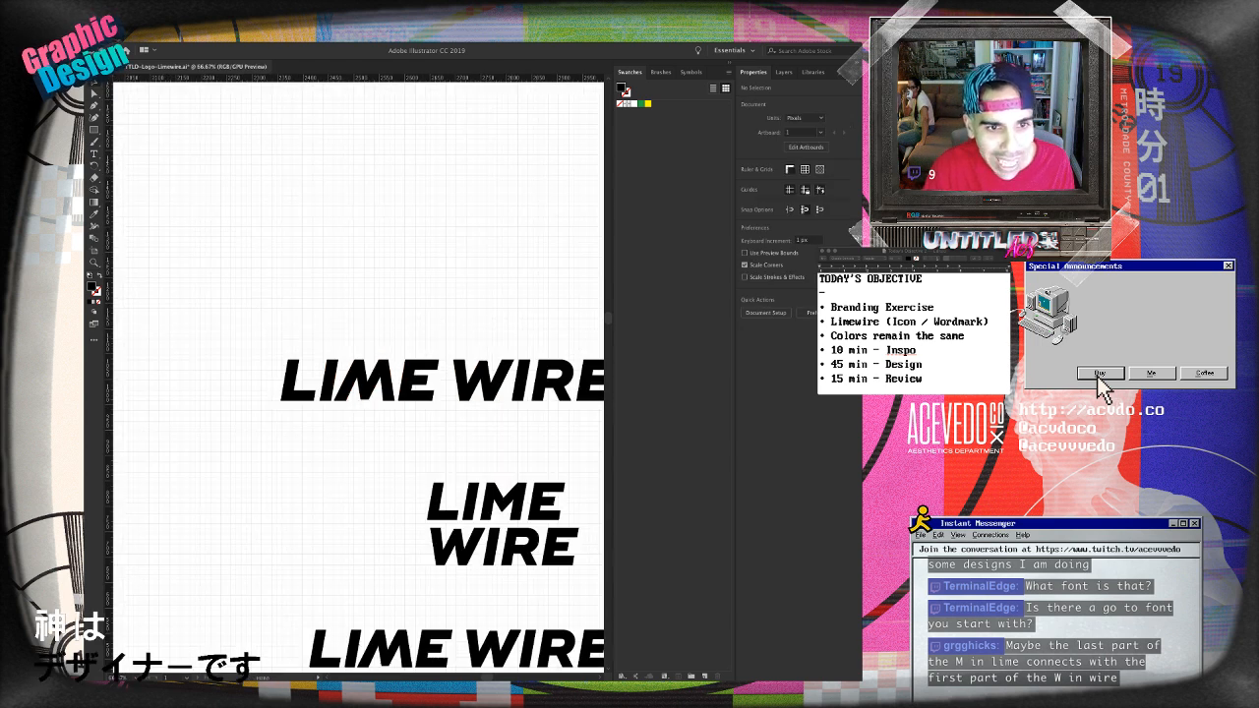
scroll(358, 378, right, 2)
click(455, 398)
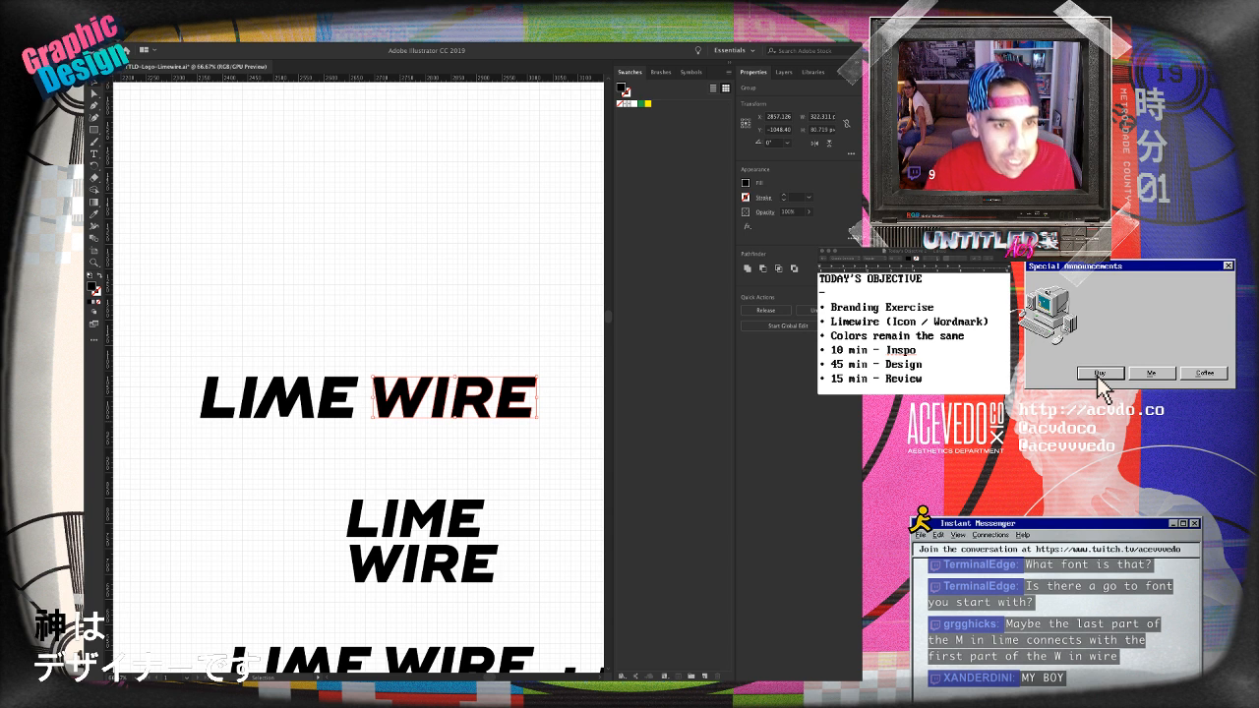
drag(454, 399, 359, 443)
key(ctrl+shift+a)
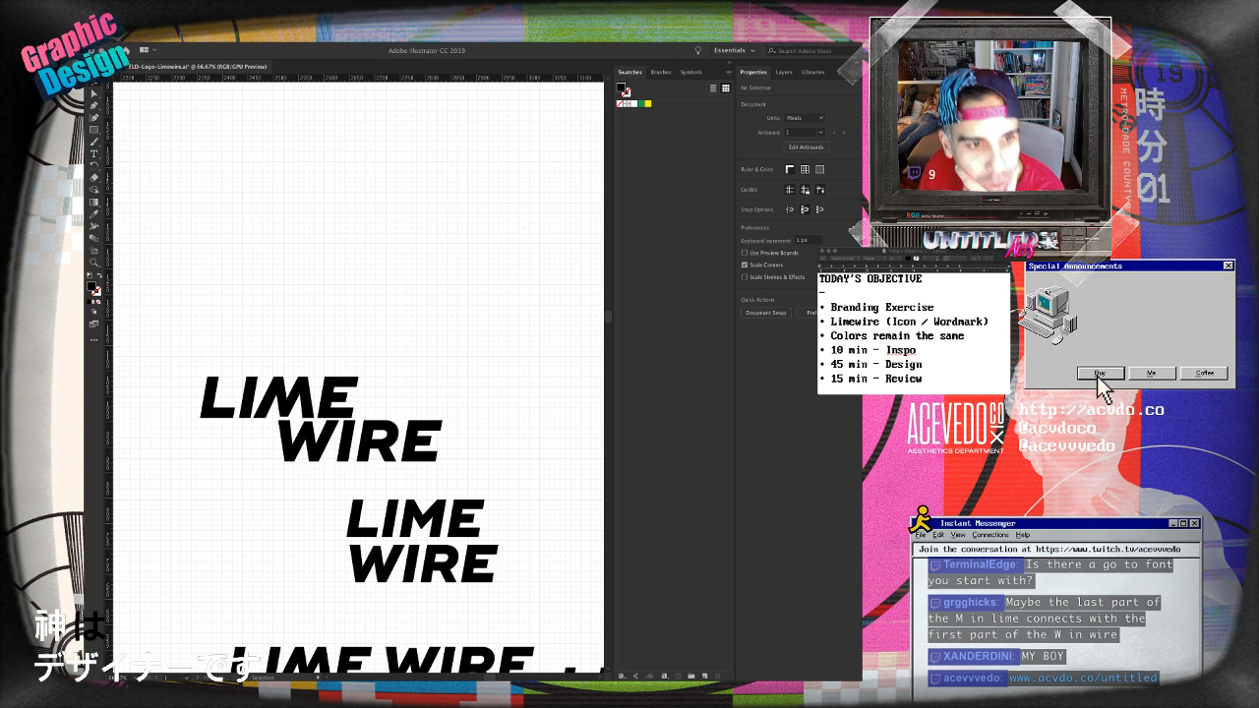
- Shift WIRE of the stacked wordmark a little further right
click(393, 443)
drag(393, 442, 418, 443)
key(super+shift+a)
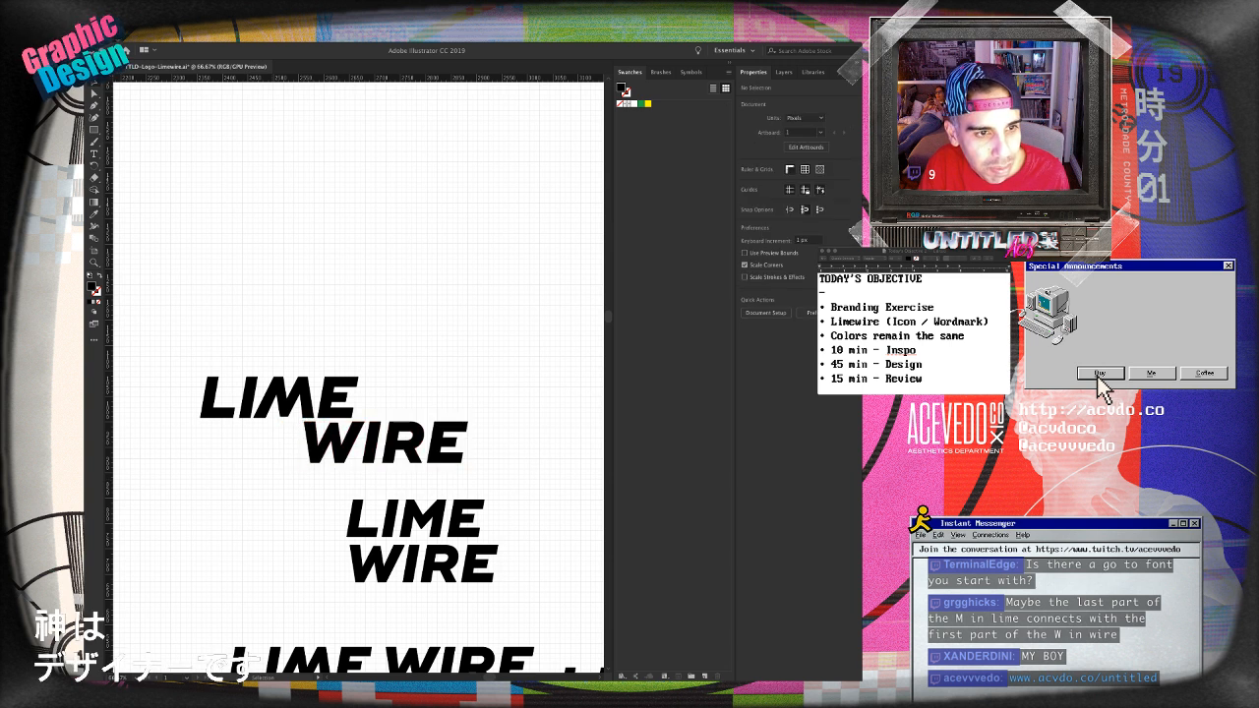
- Duplicate the whole stacked LIME WIRE wordmark below and zoom in on the copy
drag(193, 343, 482, 474)
drag(393, 423, 446, 481)
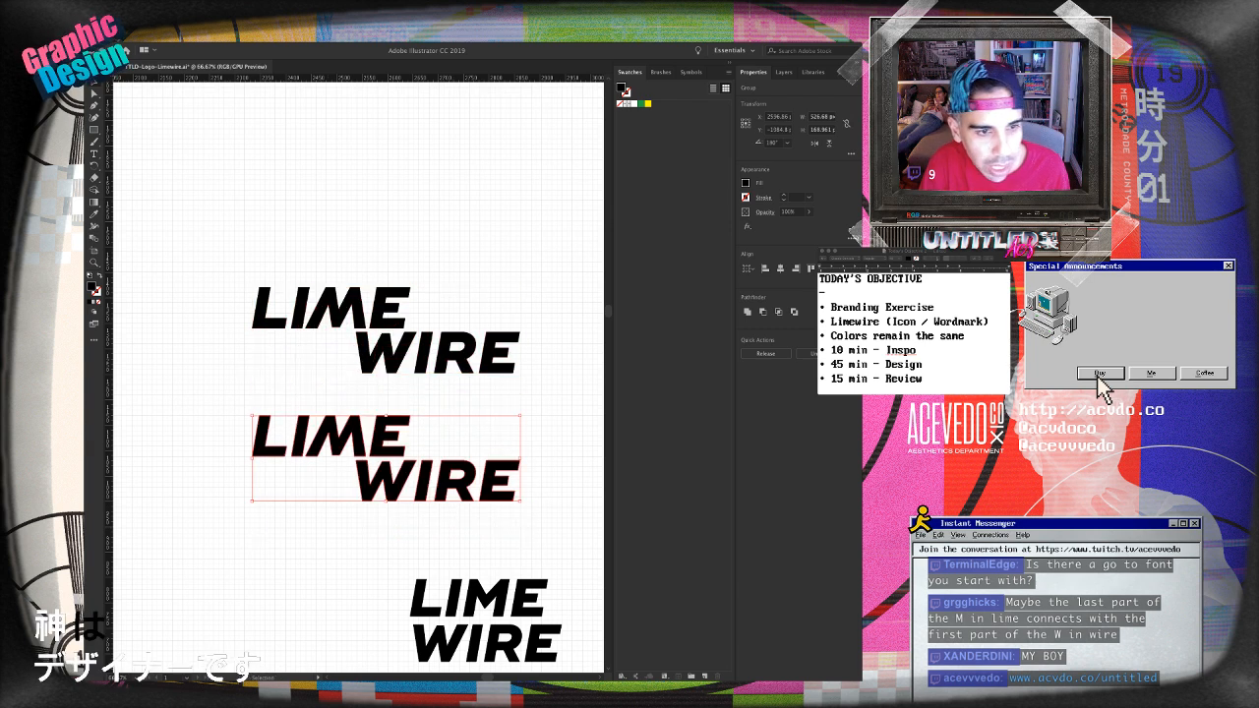
key(super+shift+a)
key(super+1)
key(super+equal)
drag(462, 531, 284, 252)
key(v)
key(super+minus)
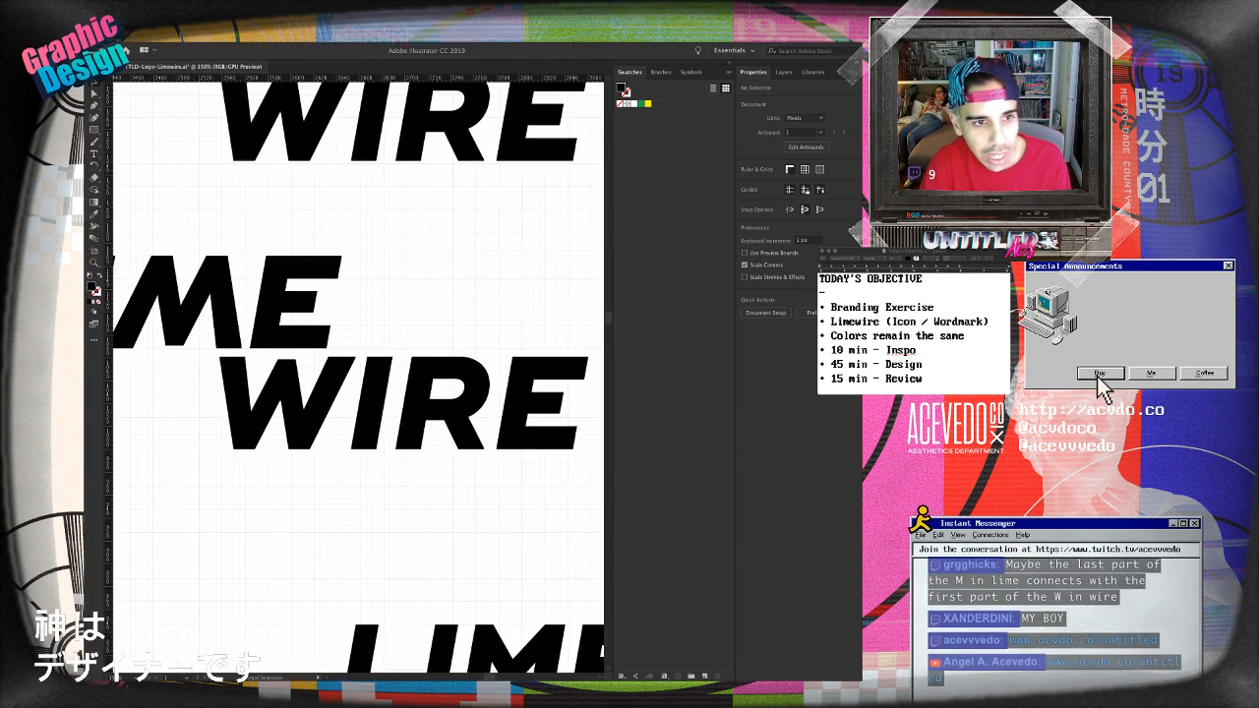
drag(365, 394, 354, 392)
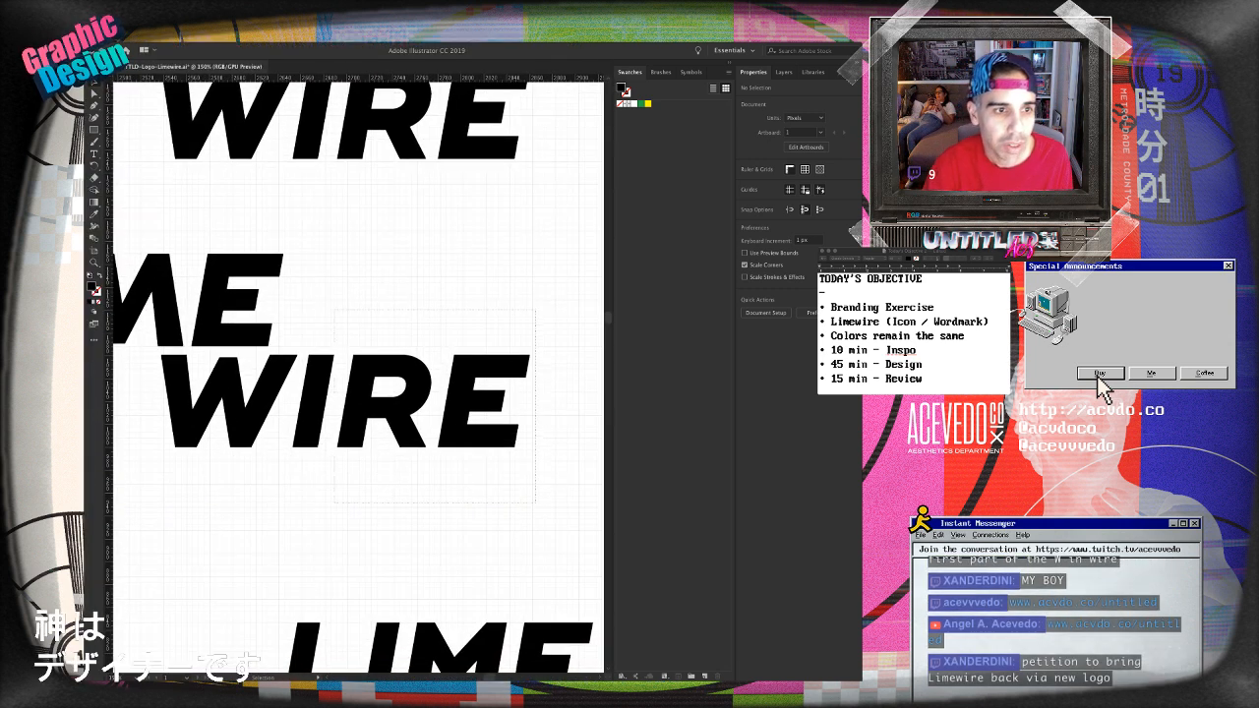
- Ungroup the copy's WIRE and nudge I, R and E closer to the W
click(354, 403)
key(super+8)
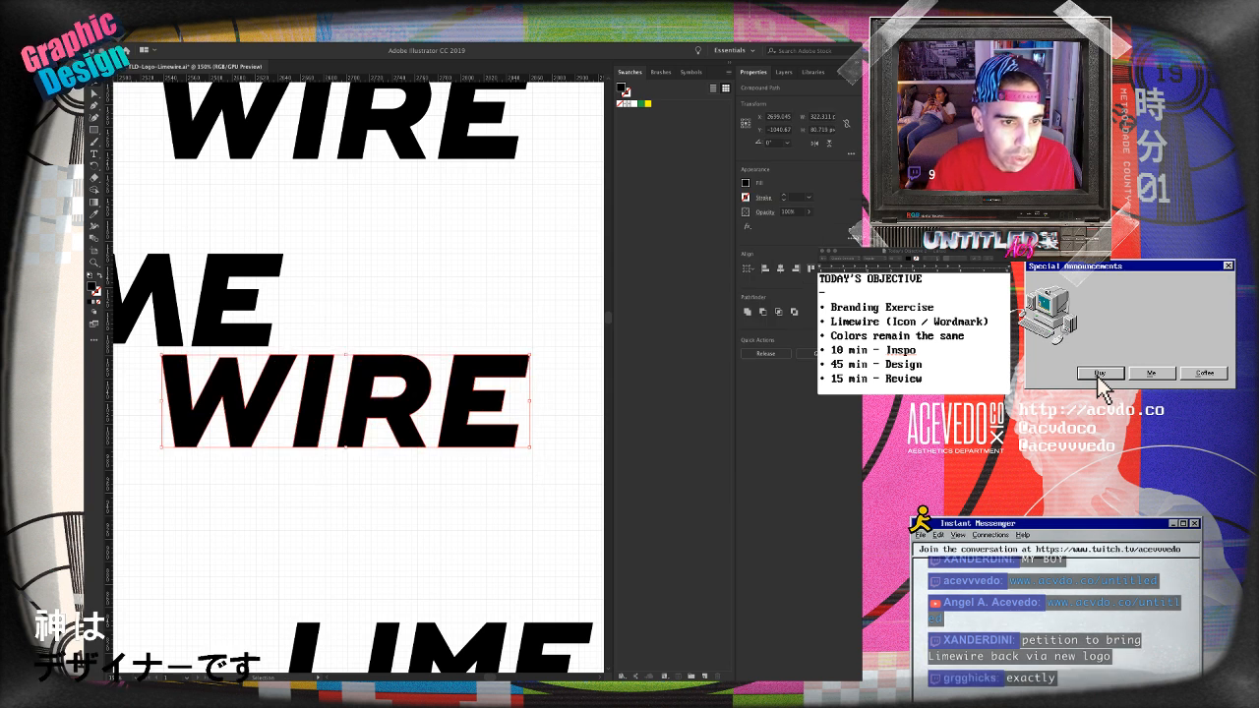
drag(325, 423, 306, 417)
key(shift+Left)
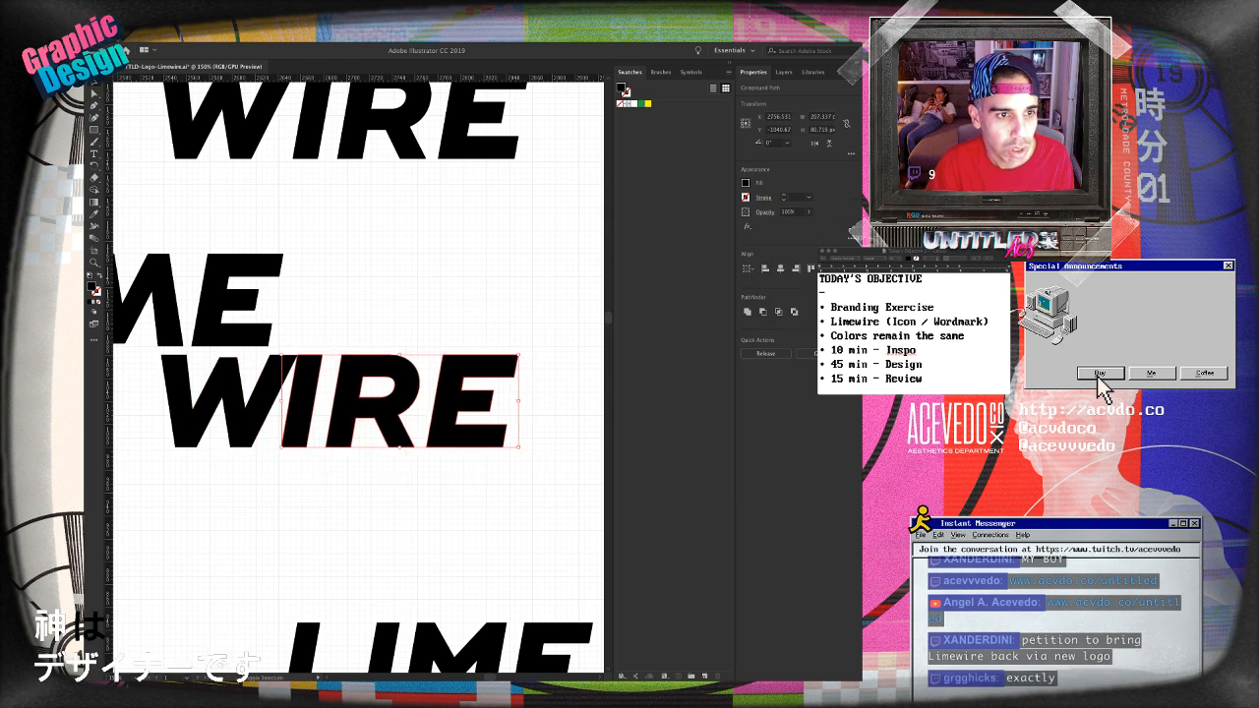
key(Right)
key(Right)
key(Right)
key(Right)
key(Right)
key(Right)
key(Right)
key(Right)
key(Right)
key(Right)
key(Left)
key(Left)
key(Left)
key(Left)
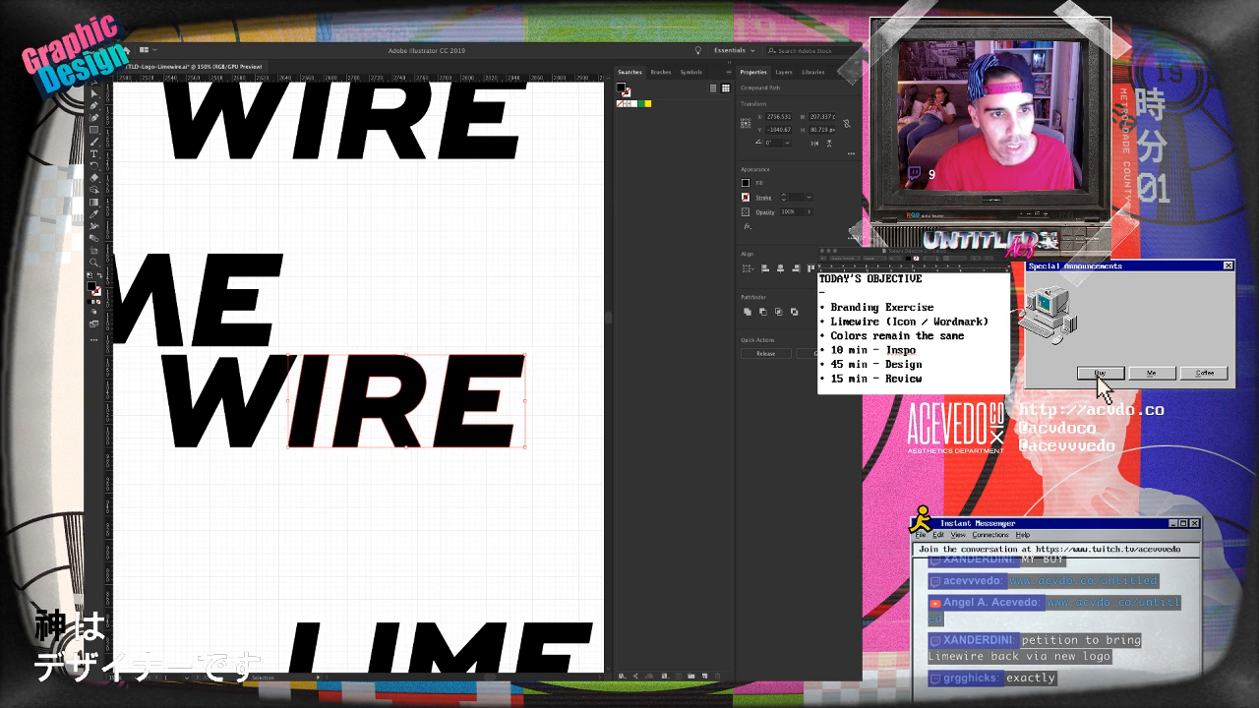
- Nudge R and E, then E alone, further left to tighten WIRE's letter spacing
scroll(358, 377, down, 1)
drag(543, 466, 379, 411)
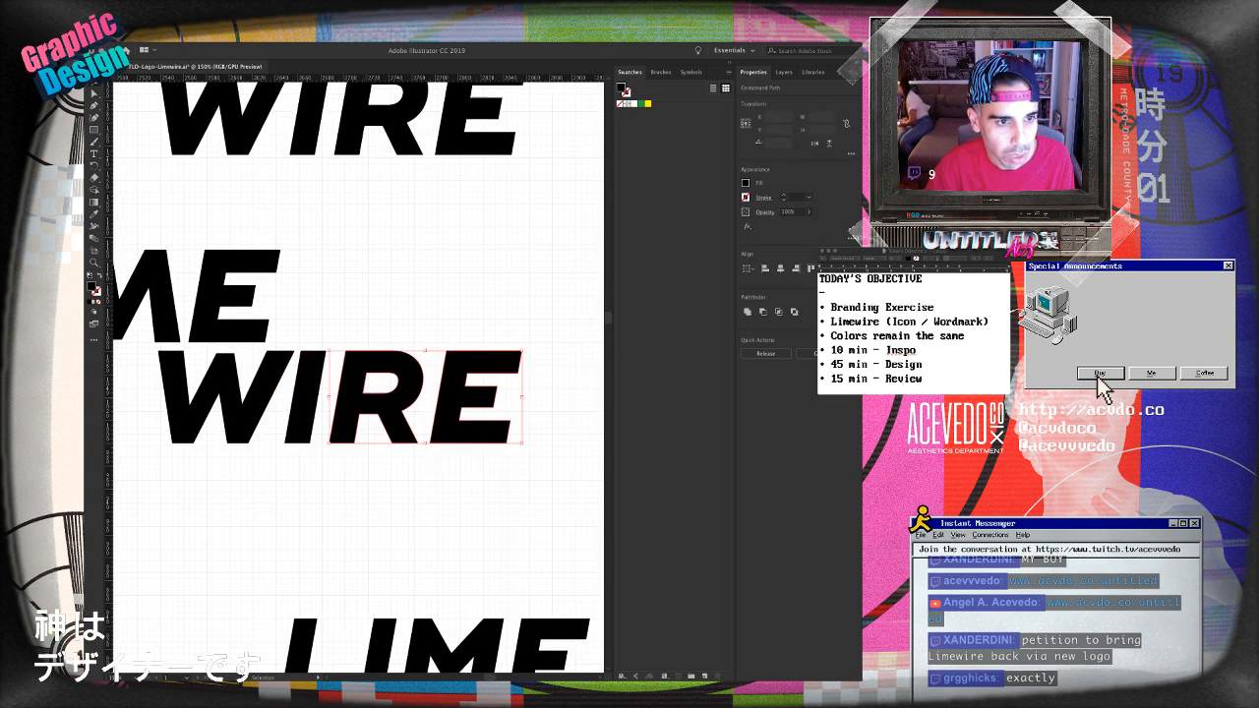
key(Left)
key(Left)
key(Left)
key(Left)
key(Left)
key(Left)
key(Left)
key(Left)
key(Left)
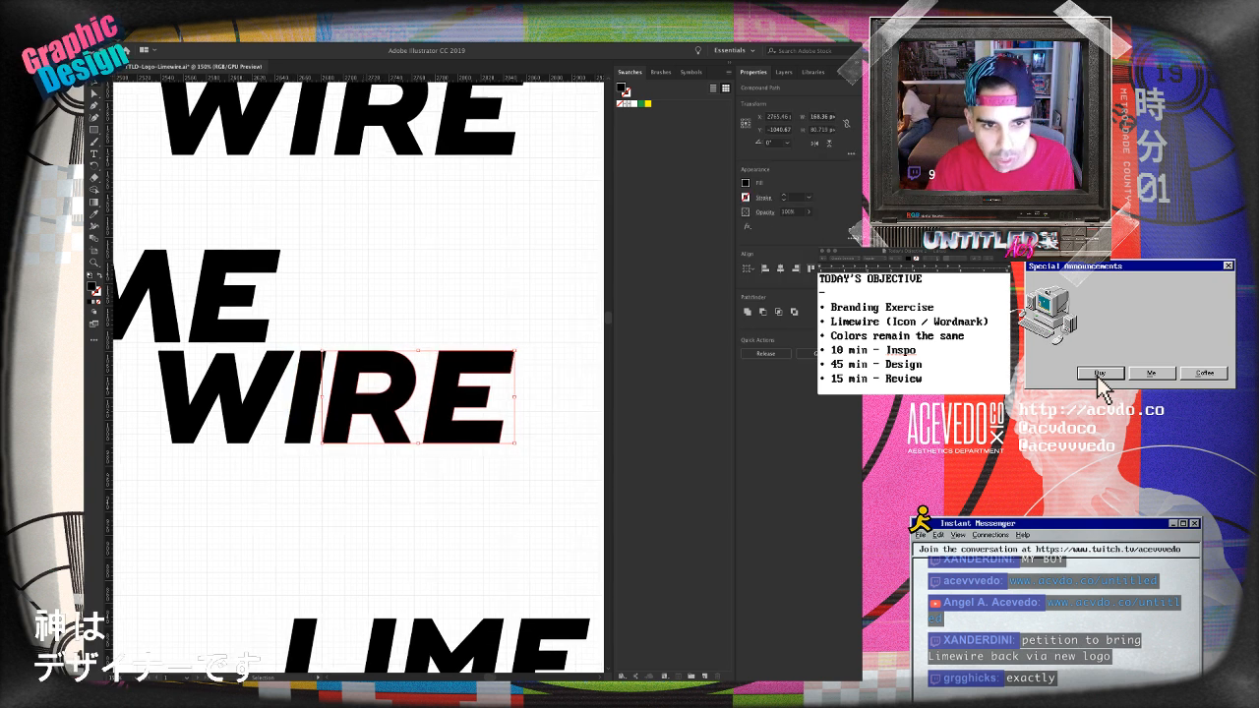
click(454, 398)
key(Left)
key(Left)
key(Left)
key(Left)
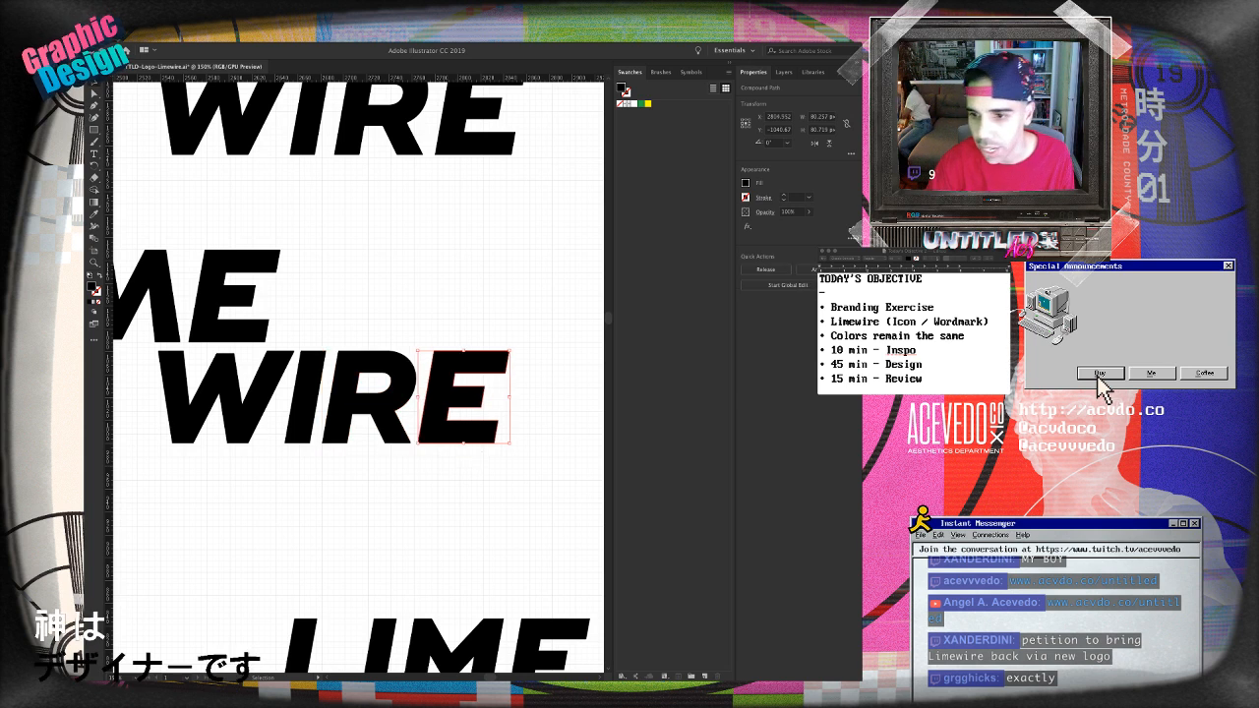
click(374, 512)
drag(374, 511, 543, 559)
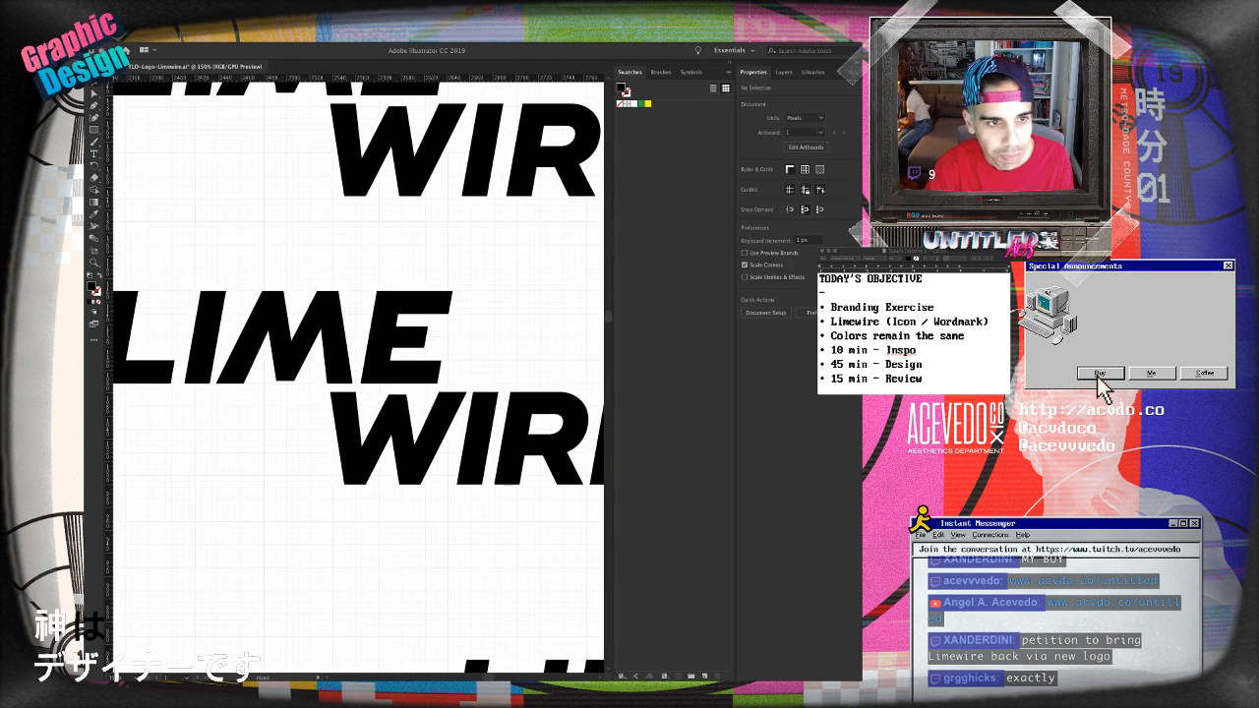
key(ctrl+minus)
key(ctrl+minus)
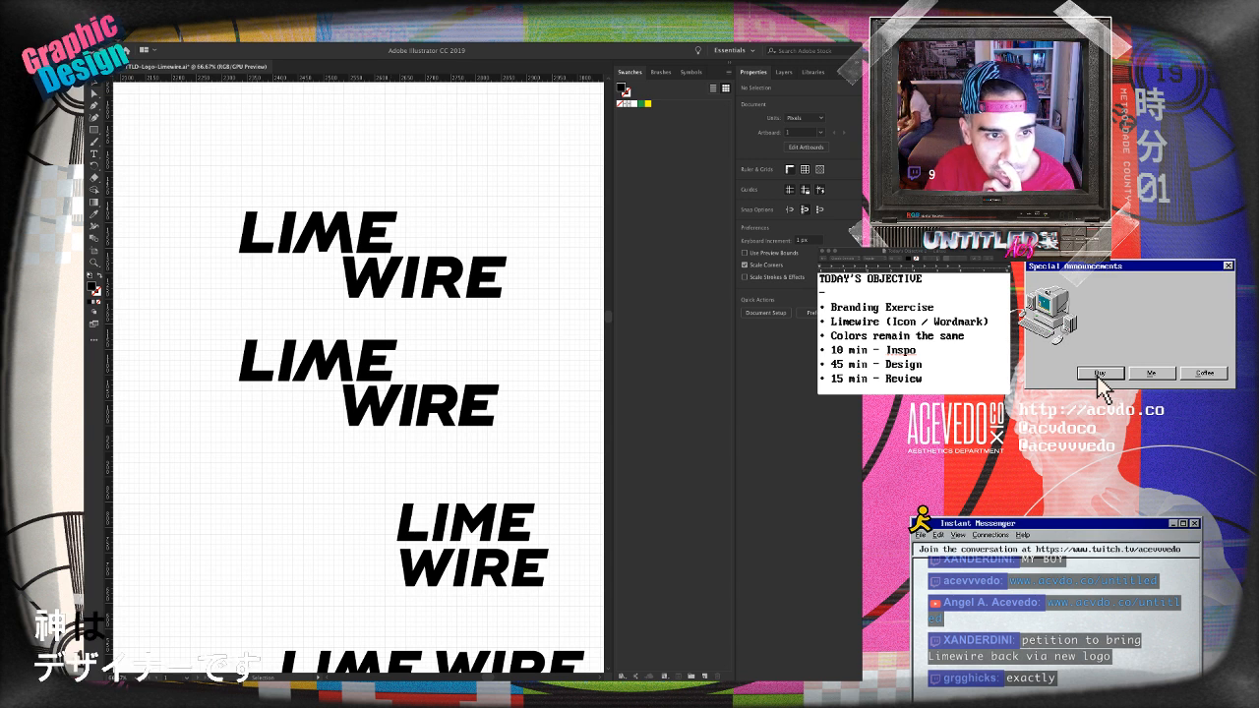
- Copy the offset LIME WIRE wordmark and paste it near the citrus image artboard
drag(207, 347, 350, 404)
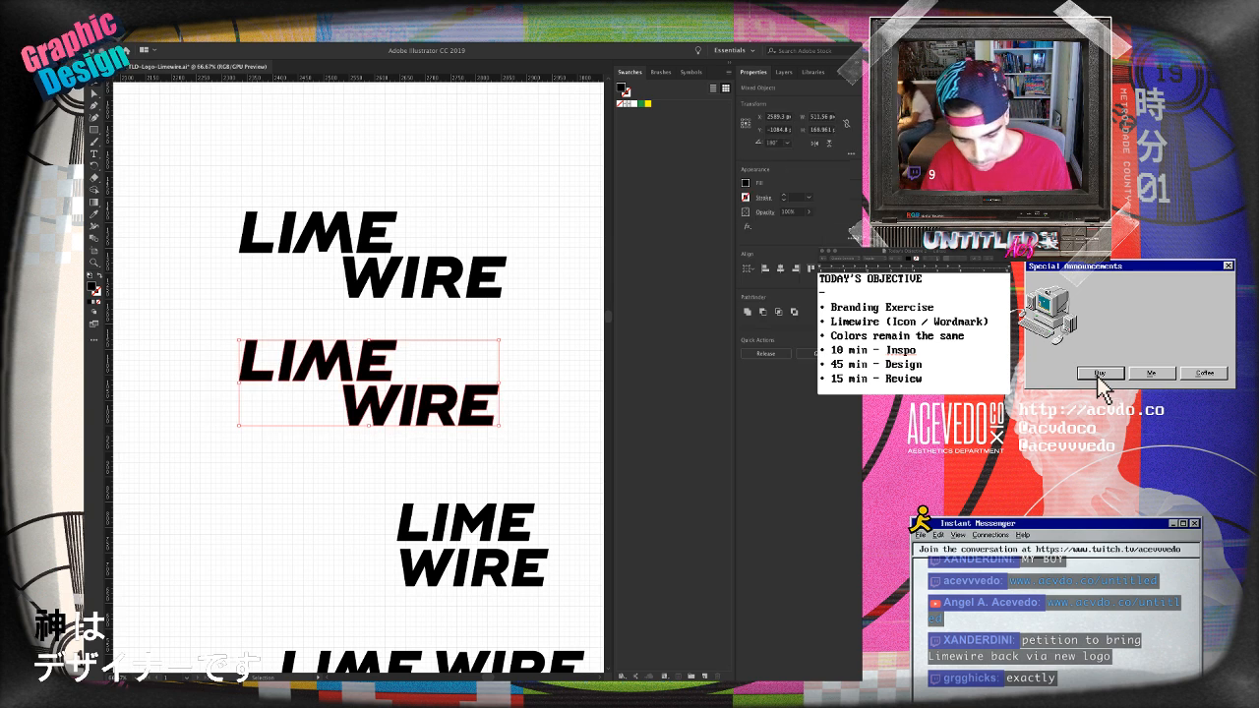
key(ctrl+minus)
key(super+minus)
key(super+minus)
scroll(358, 377, left, 10)
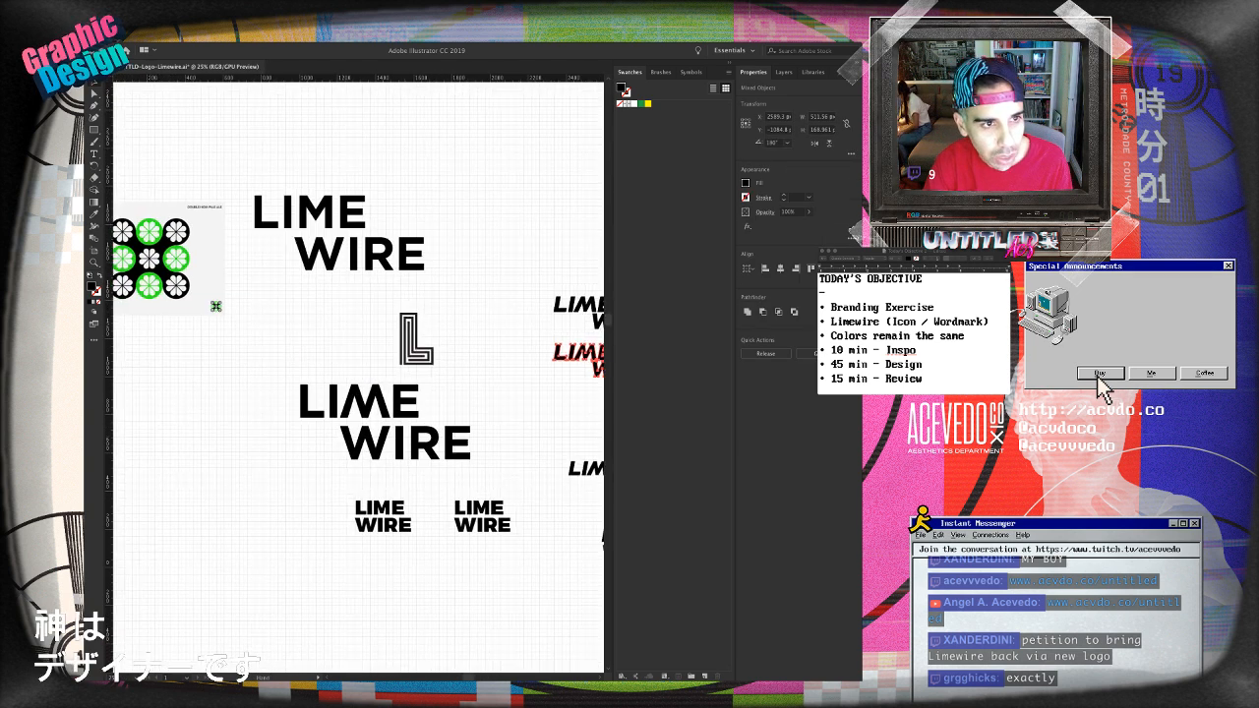
key(v)
key(super+v)
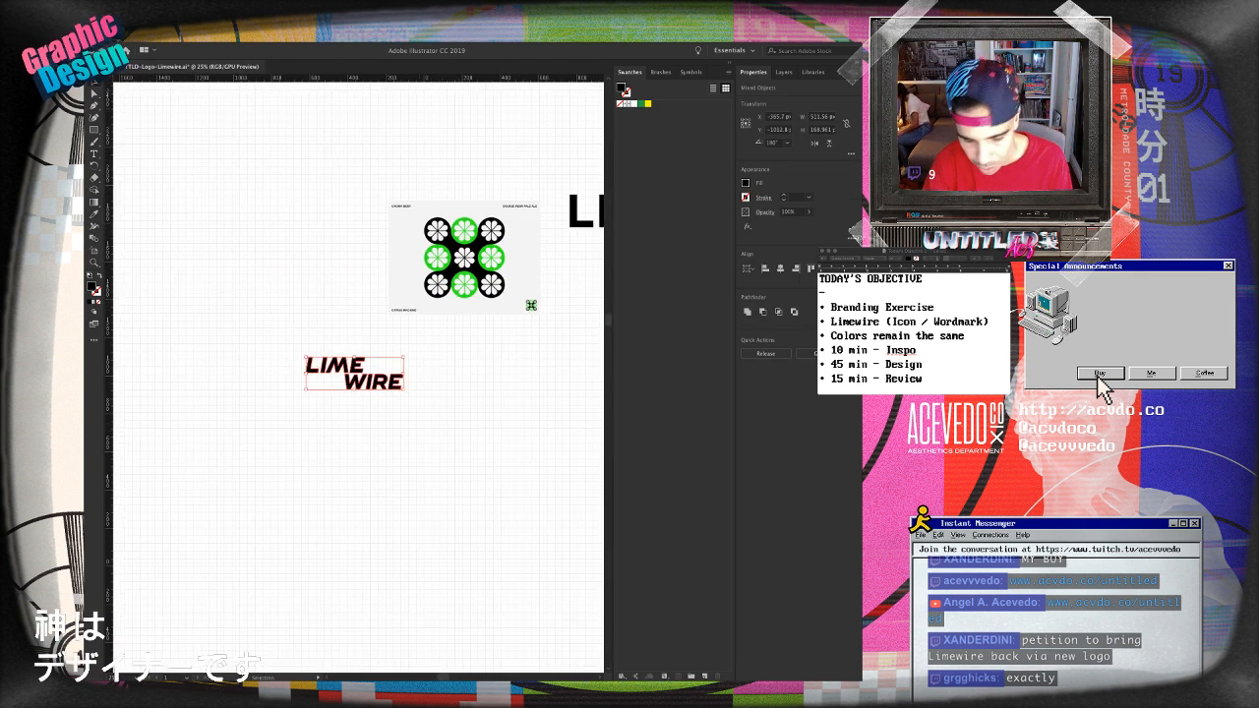
key(super+equal)
key(super+equal)
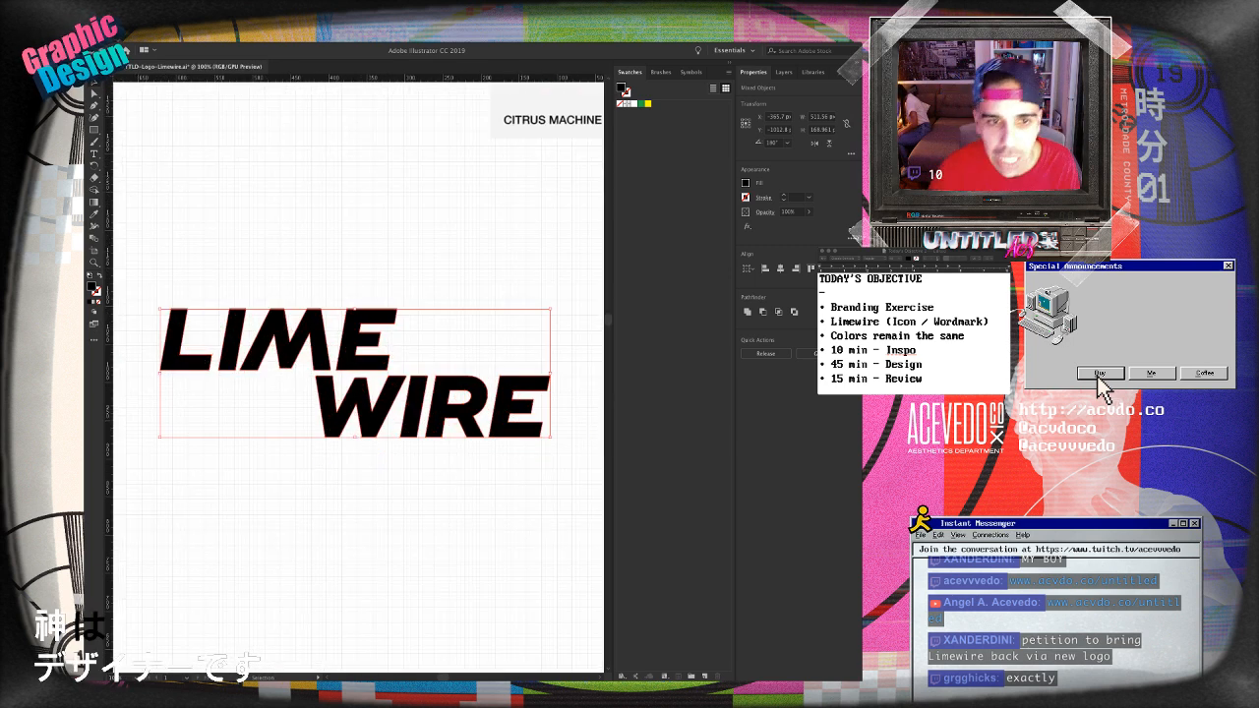
key(super+minus)
key(super+minus)
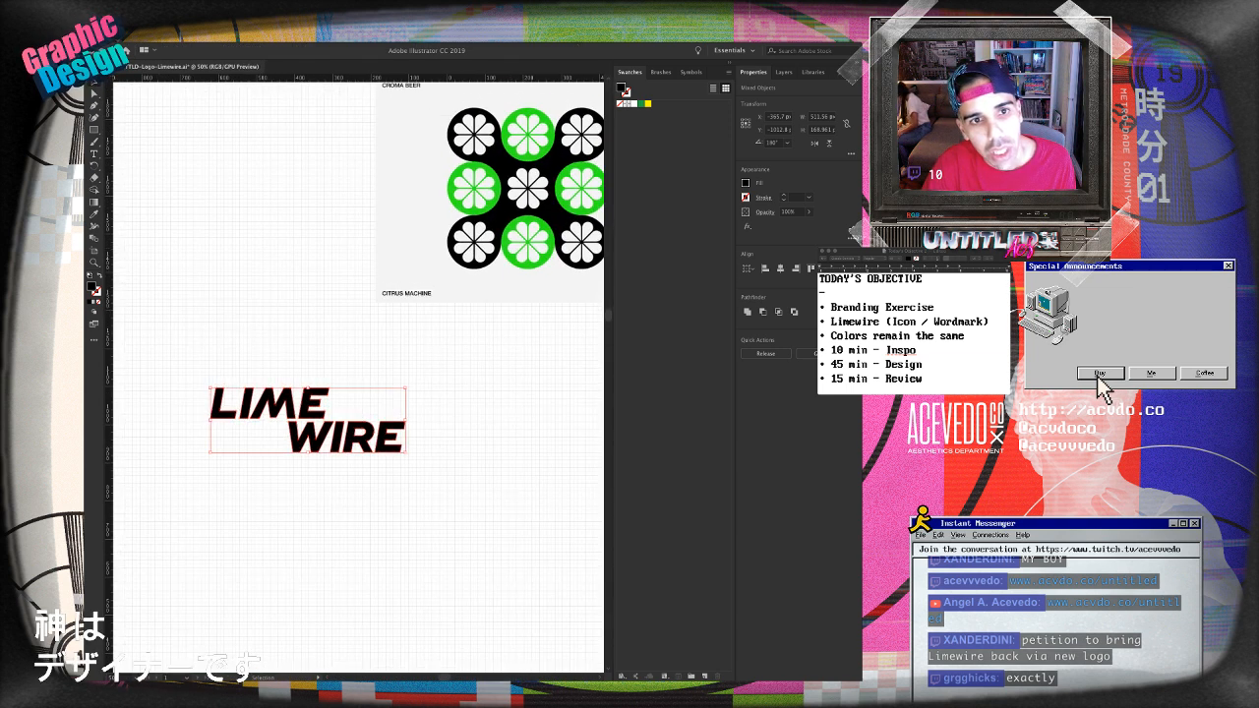
- Select the Citrus Machine lime-slice image, then deselect it
drag(422, 226, 421, 221)
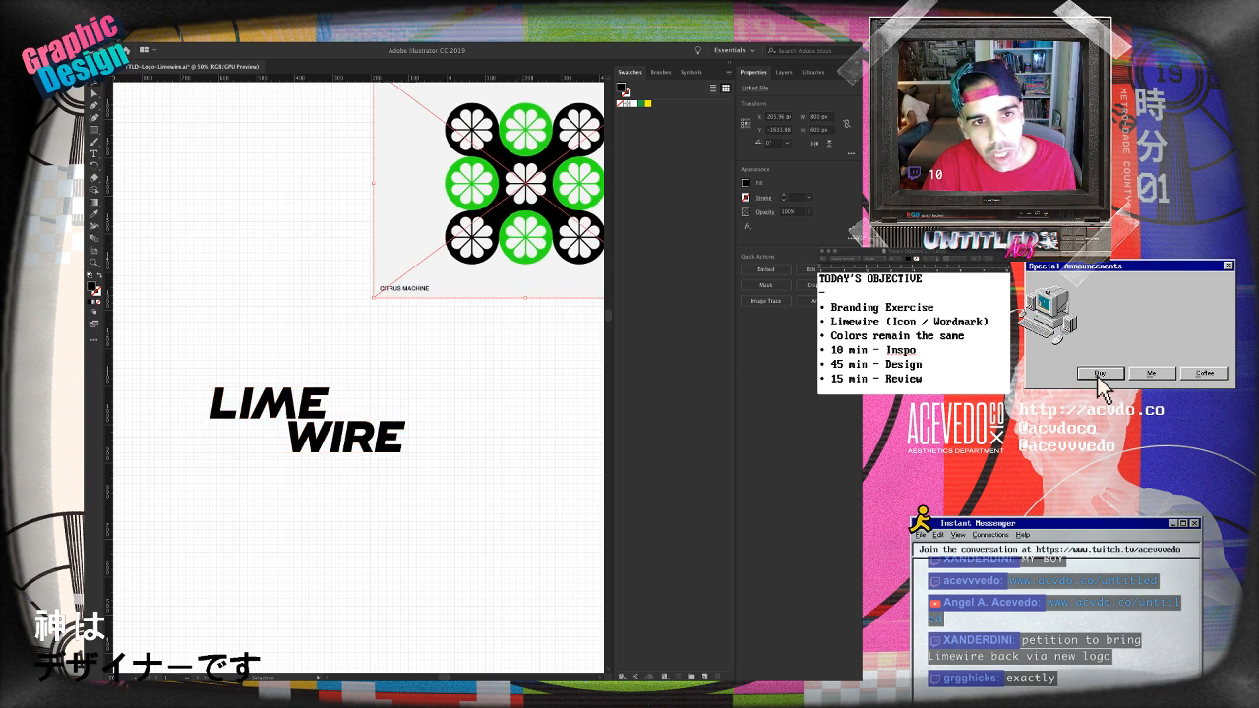
click(453, 363)
click(472, 226)
key(super+2)
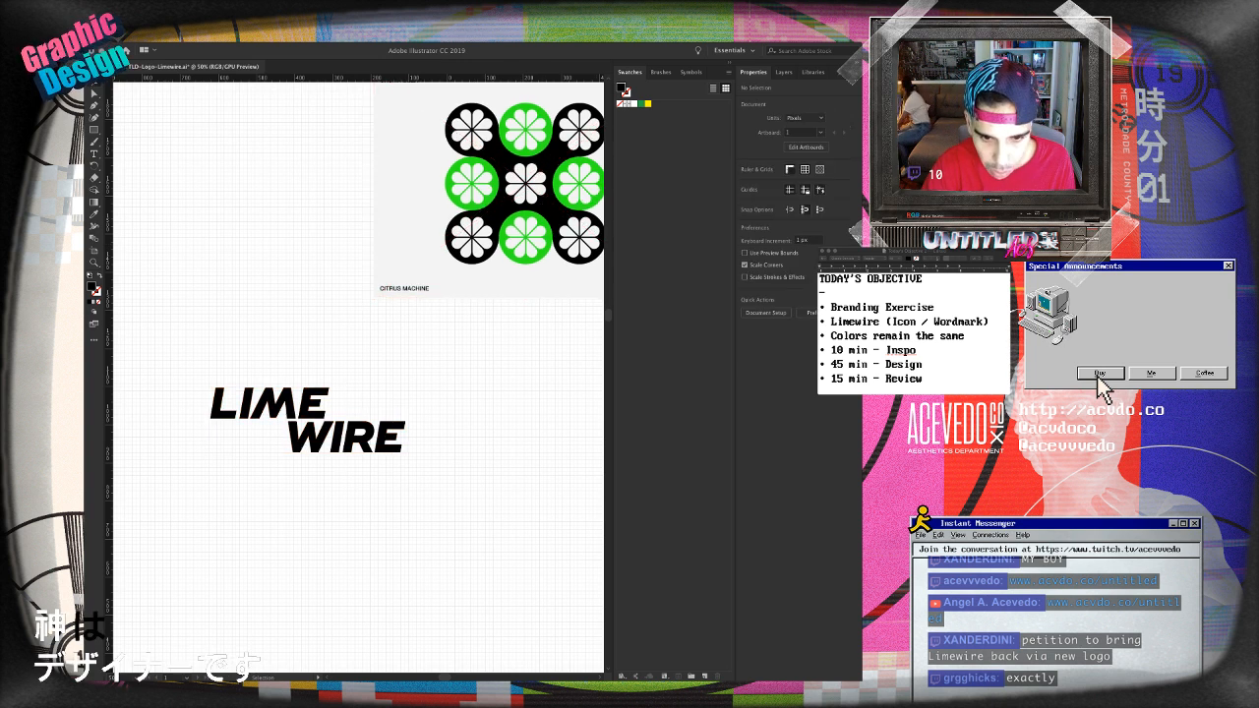
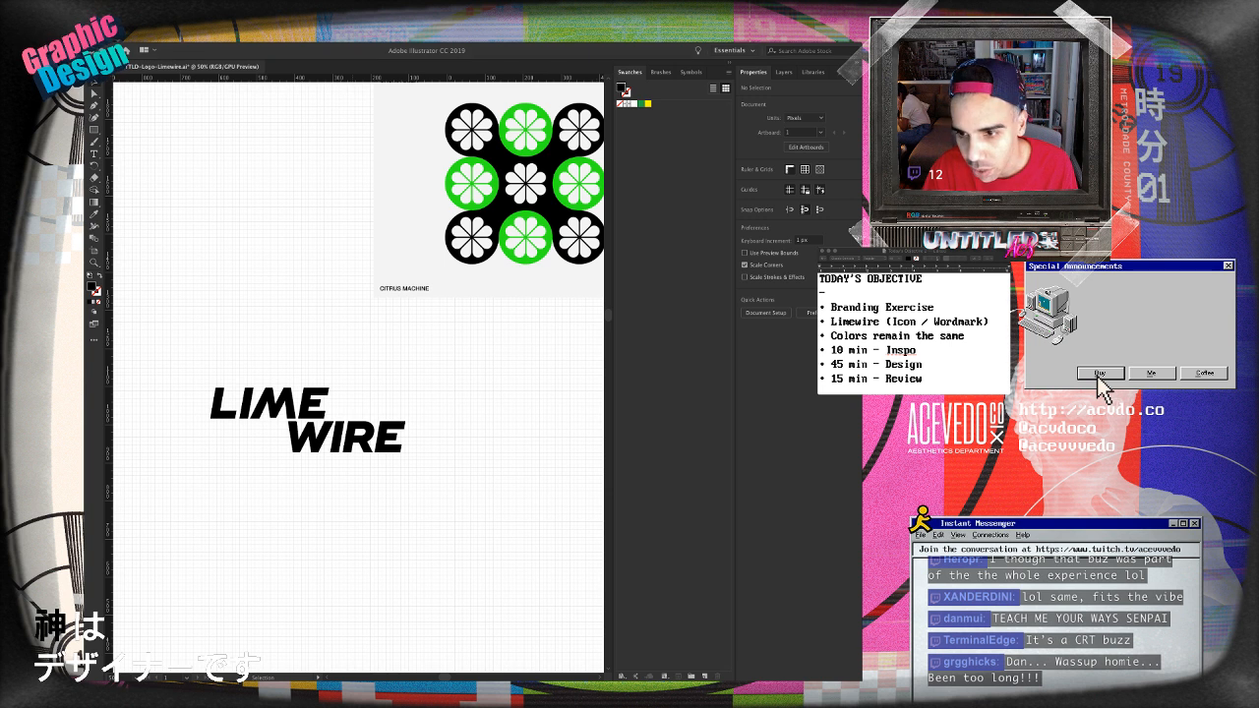
- Select and inspect the WIRE word up close, then deselect it
scroll(358, 378, left, 3)
scroll(358, 377, right, 1)
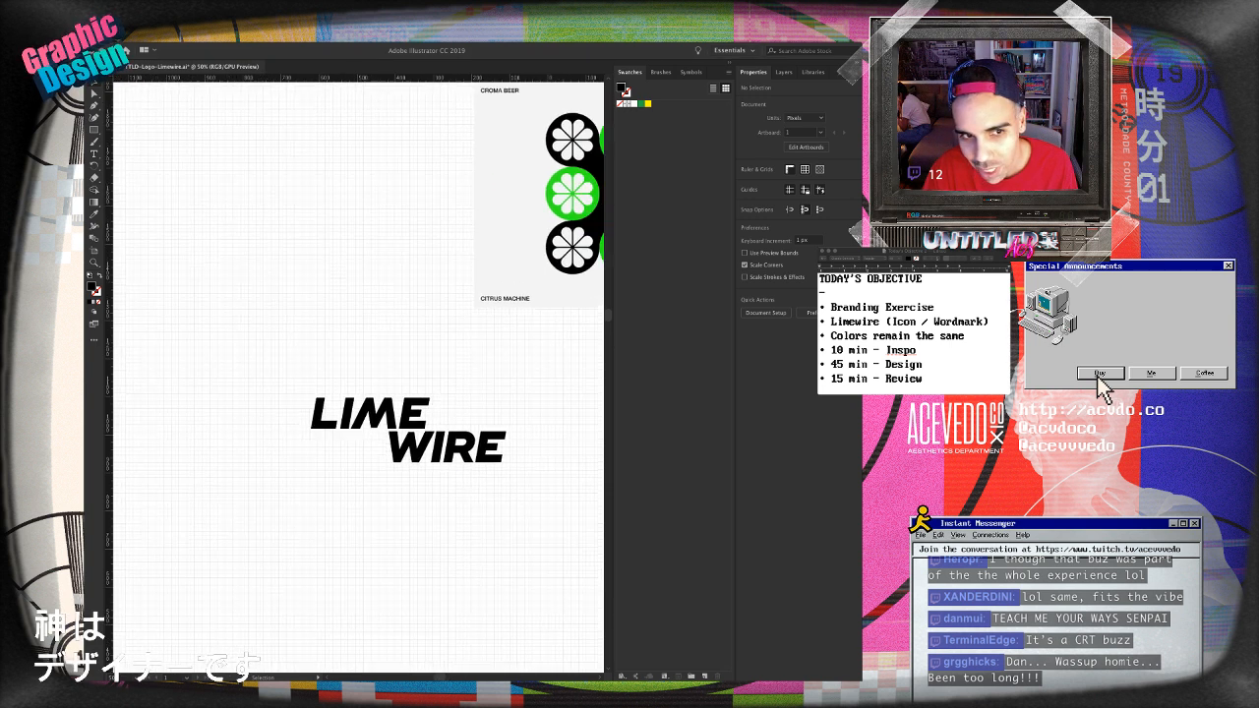
drag(495, 498, 335, 454)
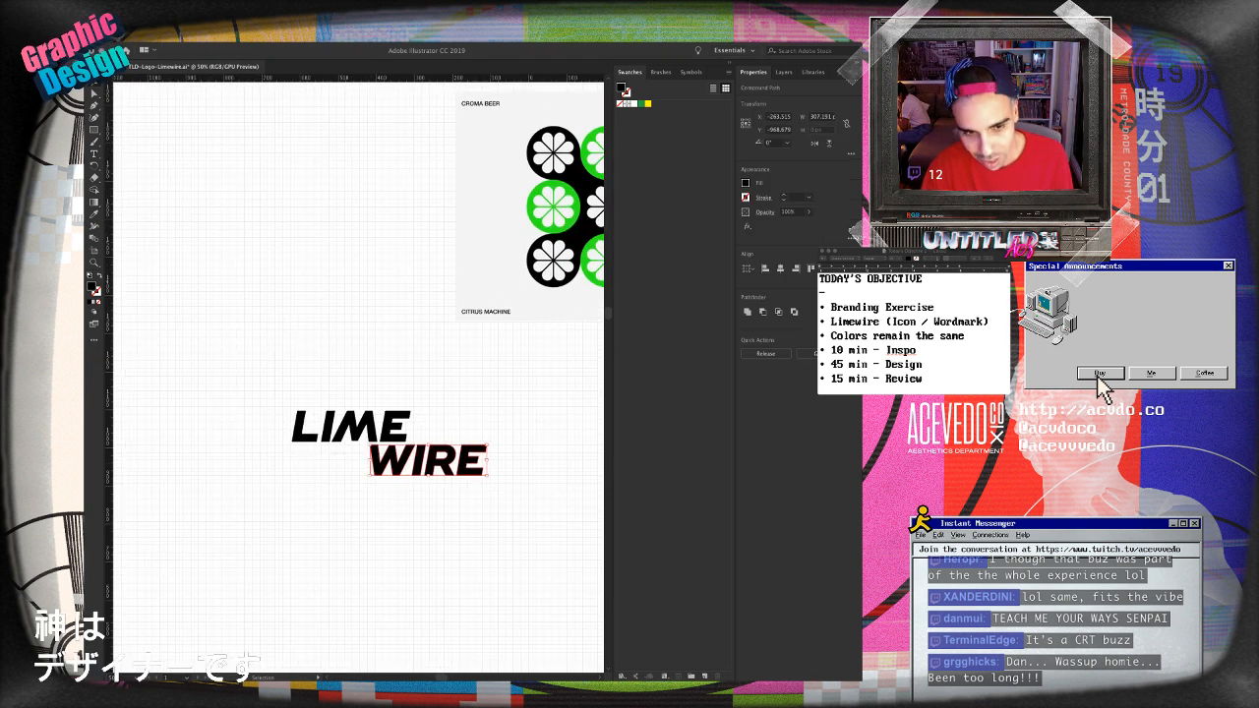
key(a)
key(super+shift+a)
key(super+equal)
key(super+equal)
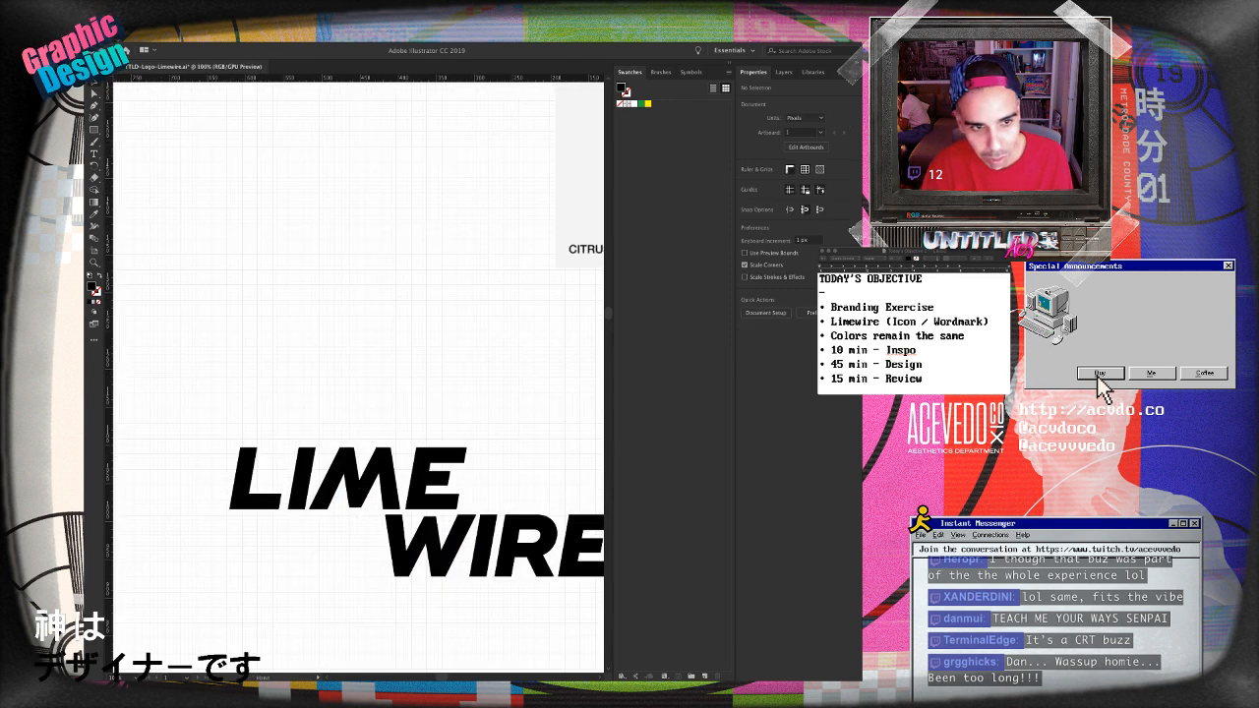
scroll(358, 377, down, 3)
scroll(358, 378, right, 2)
click(414, 420)
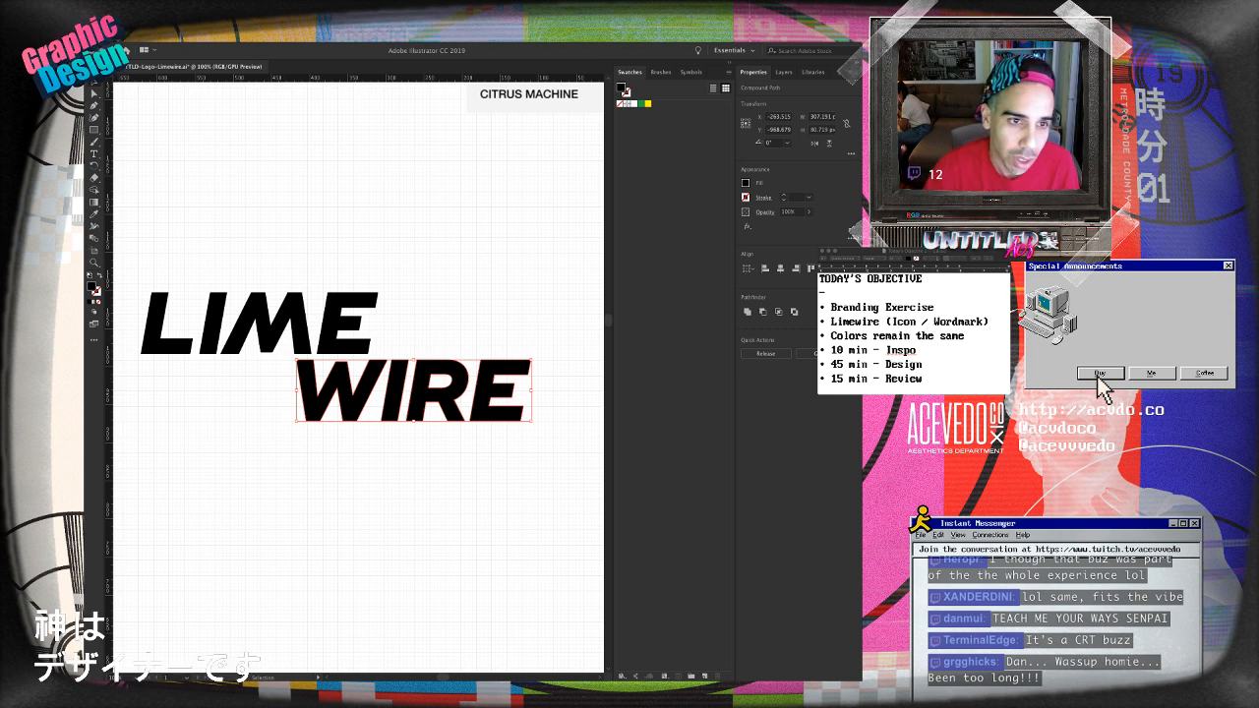
click(452, 236)
- Draw a black circle with the Ellipse tool in empty space beside the wordmark
drag(452, 236, 316, 442)
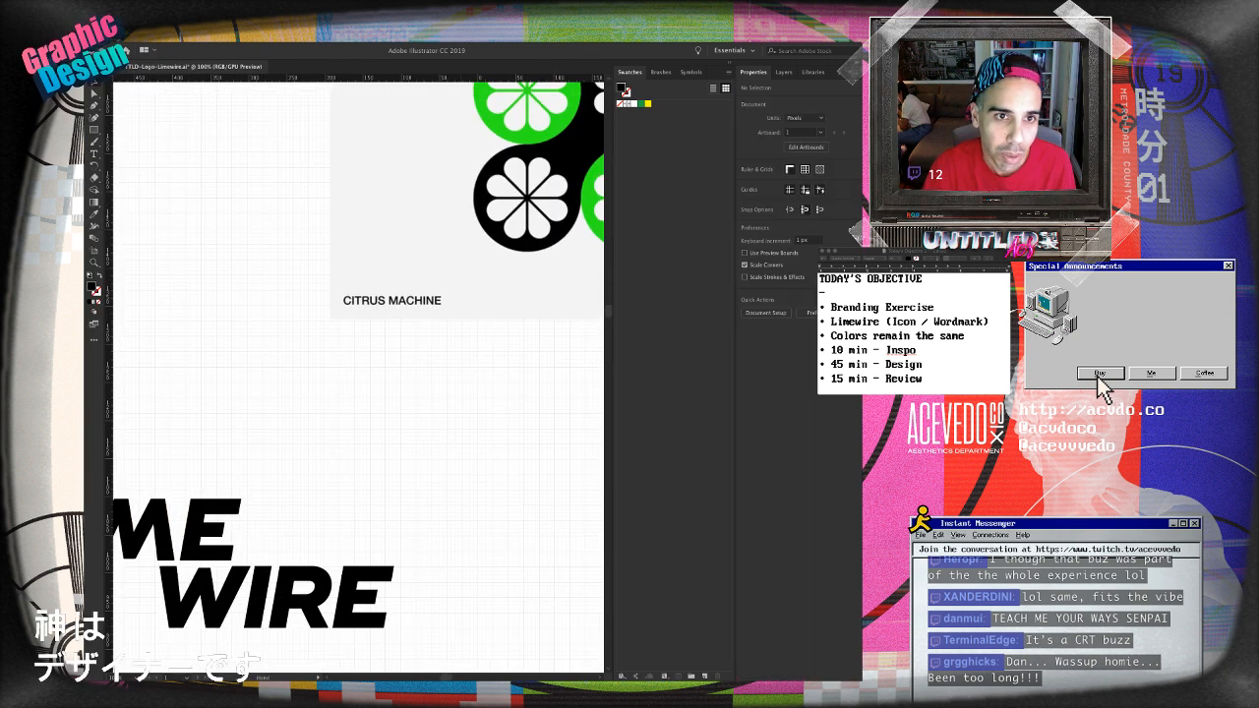
drag(413, 393, 338, 237)
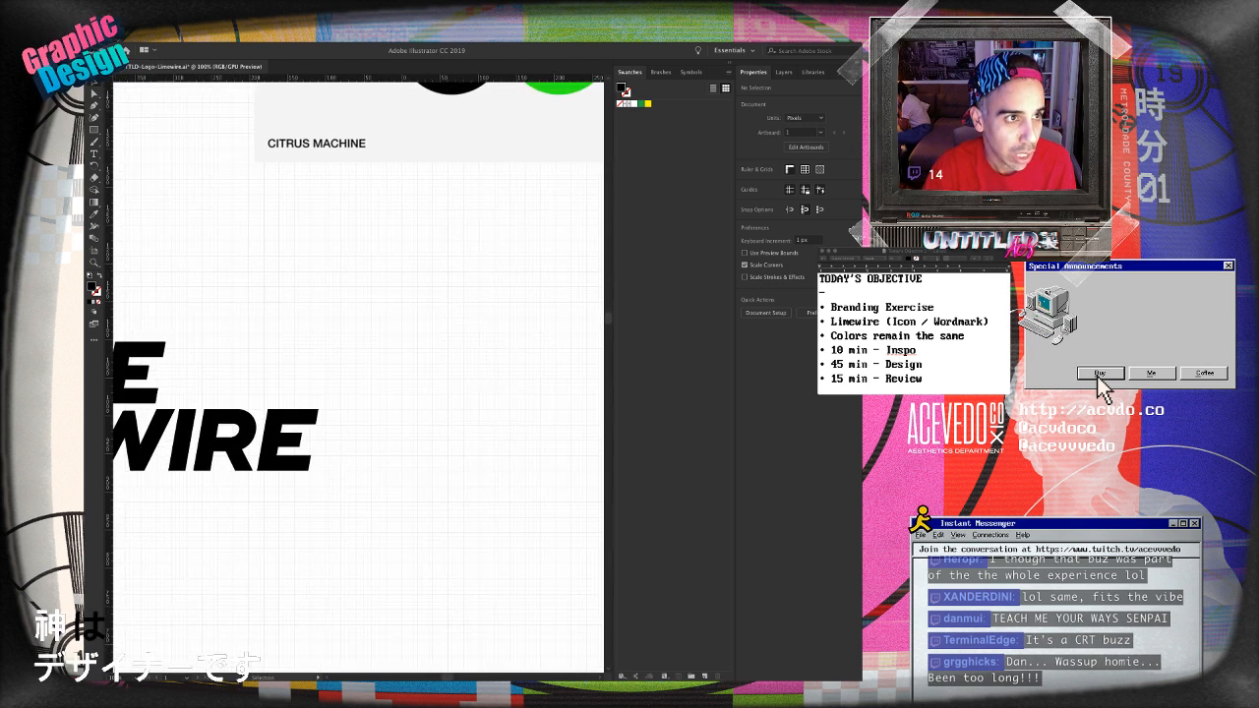
key(m)
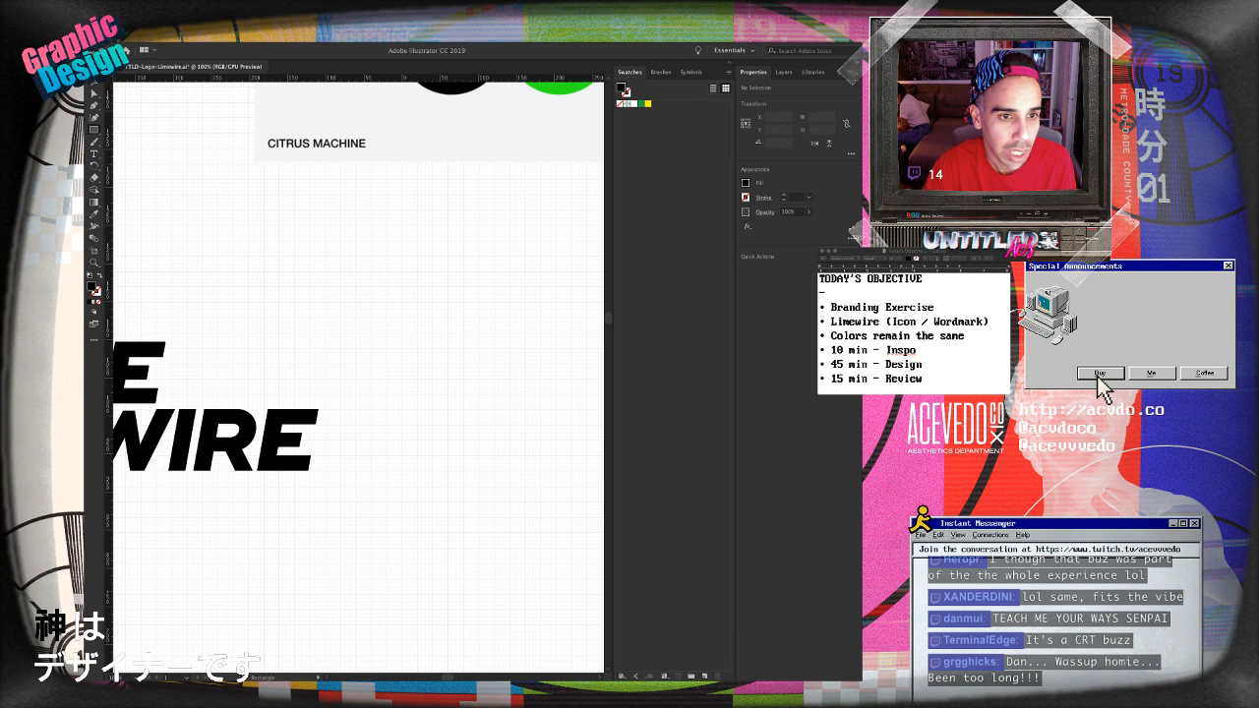
drag(95, 130, 146, 152)
drag(393, 295, 300, 304)
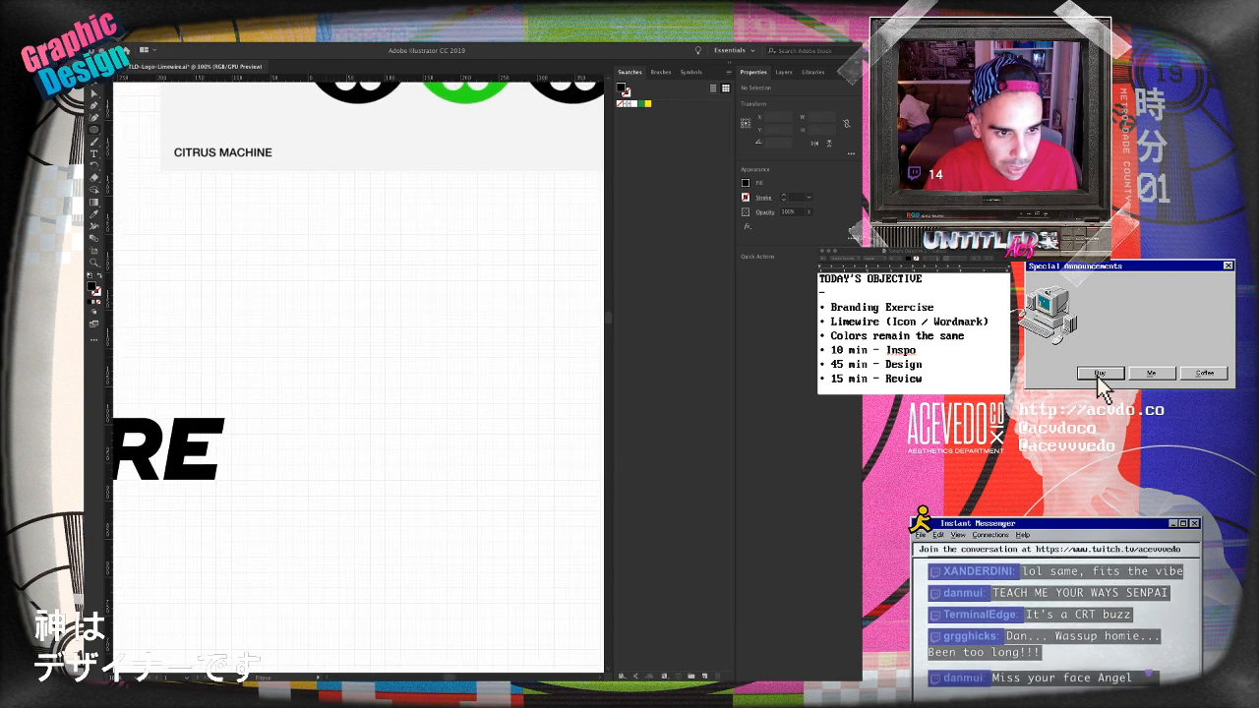
drag(326, 357, 447, 479)
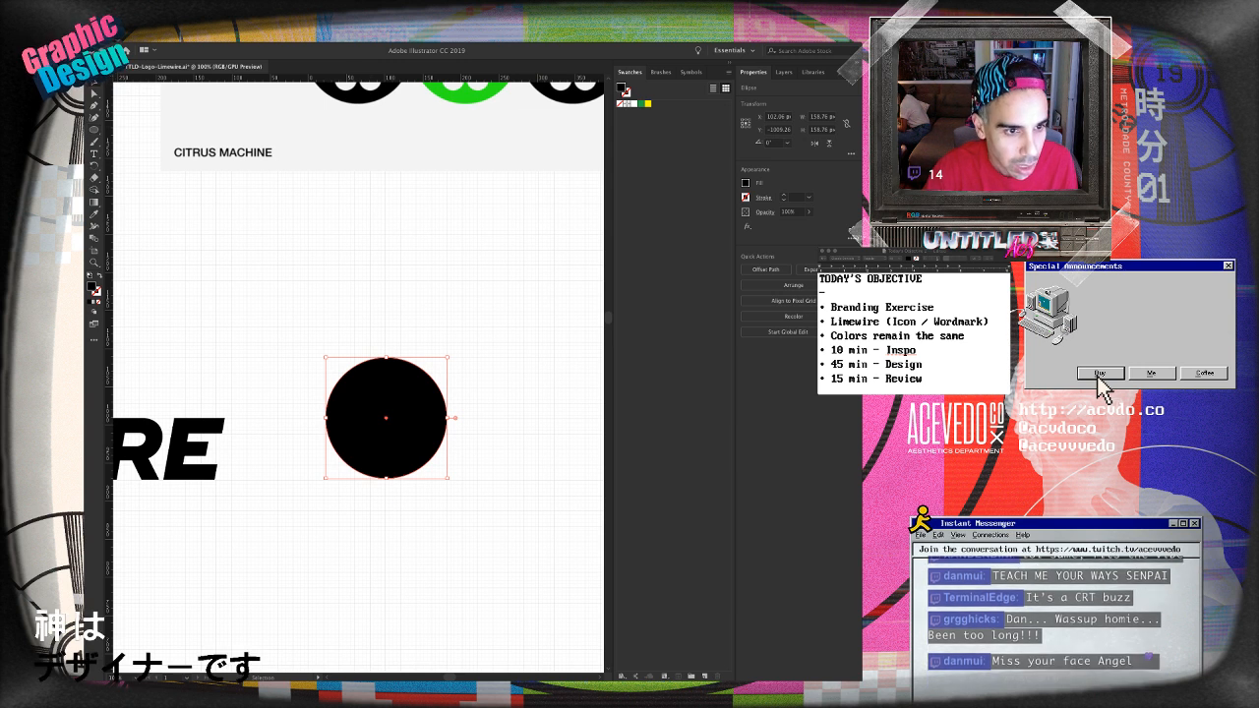
- Nudge the black circle slightly left and zoom in on it
key(Left)
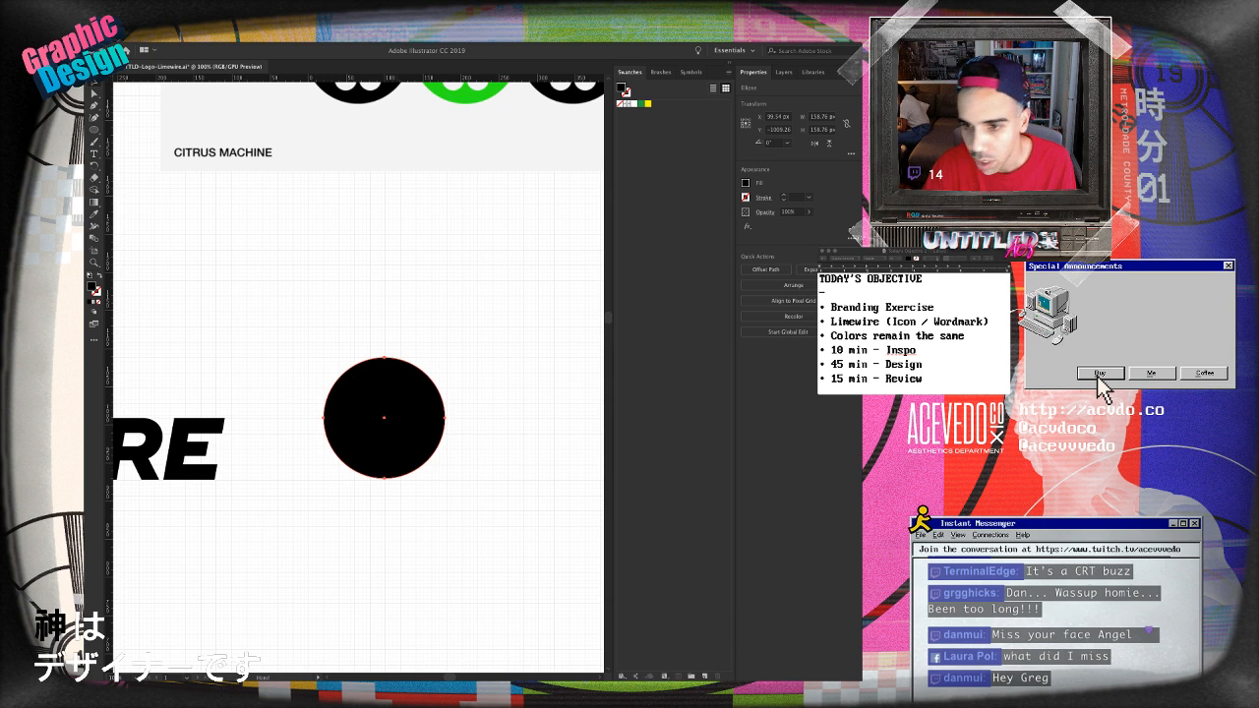
drag(384, 418, 452, 422)
key(super+shift+a)
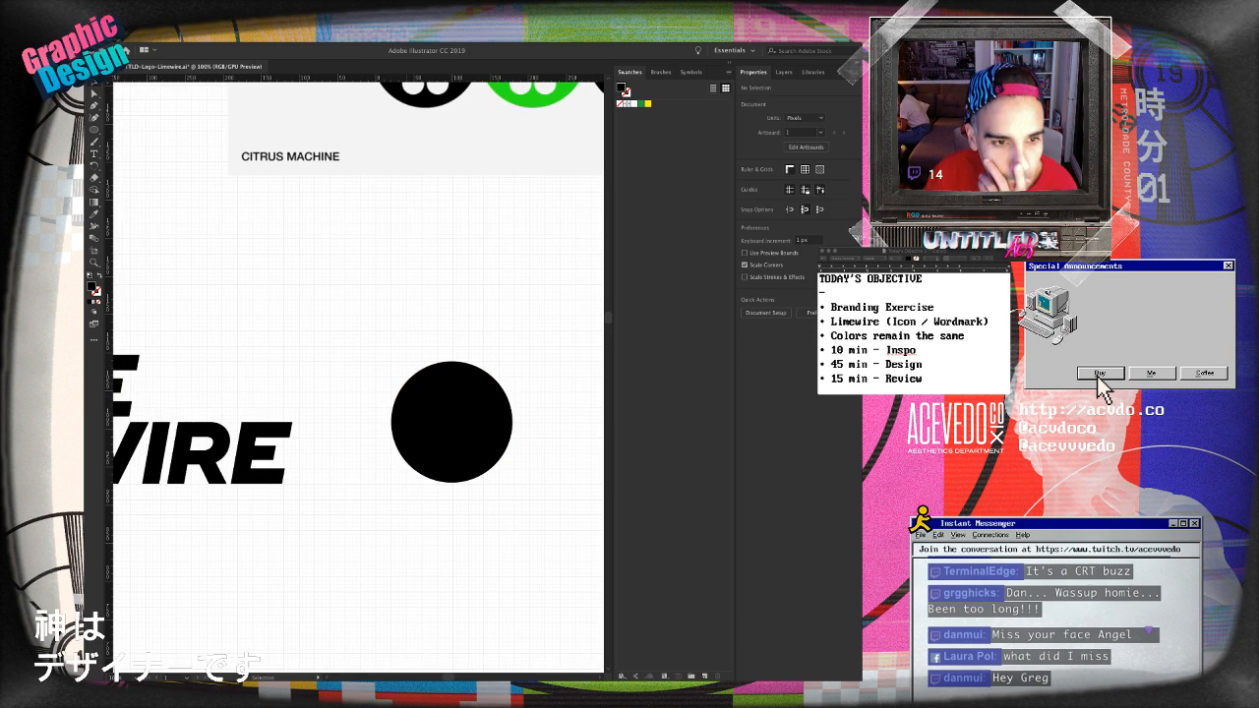
click(451, 422)
key(super+shift+a)
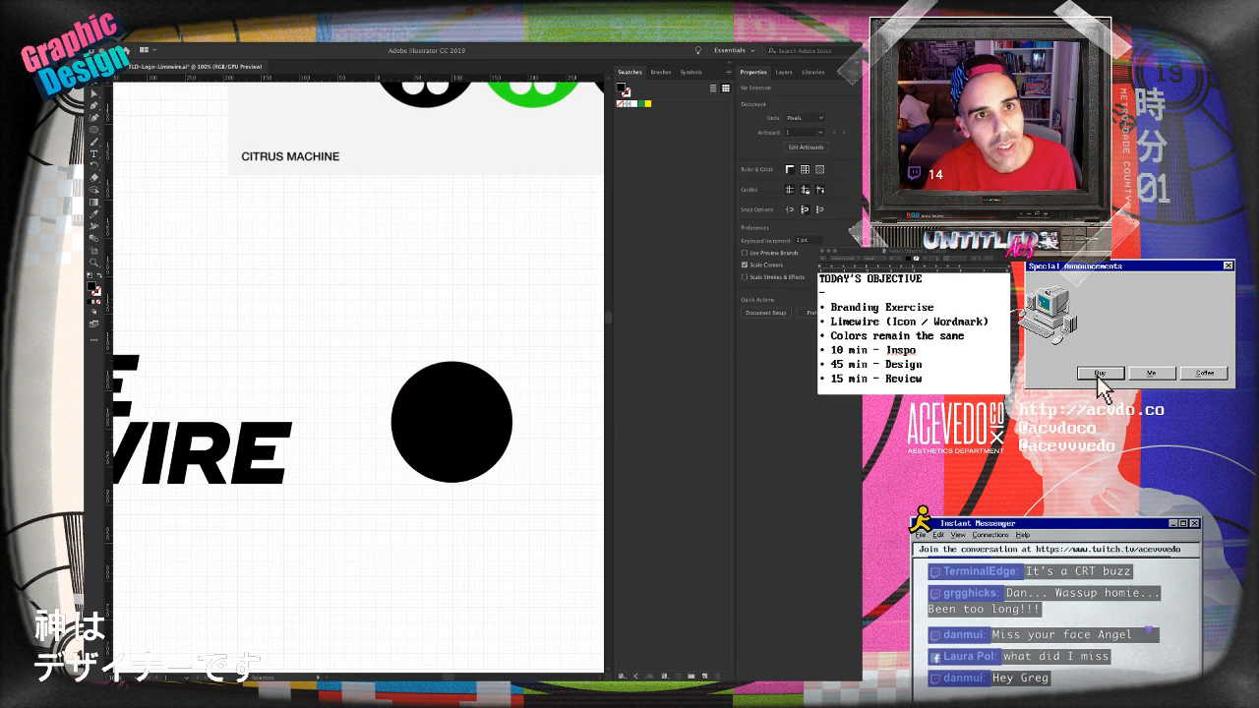
scroll(354, 373, up, 5)
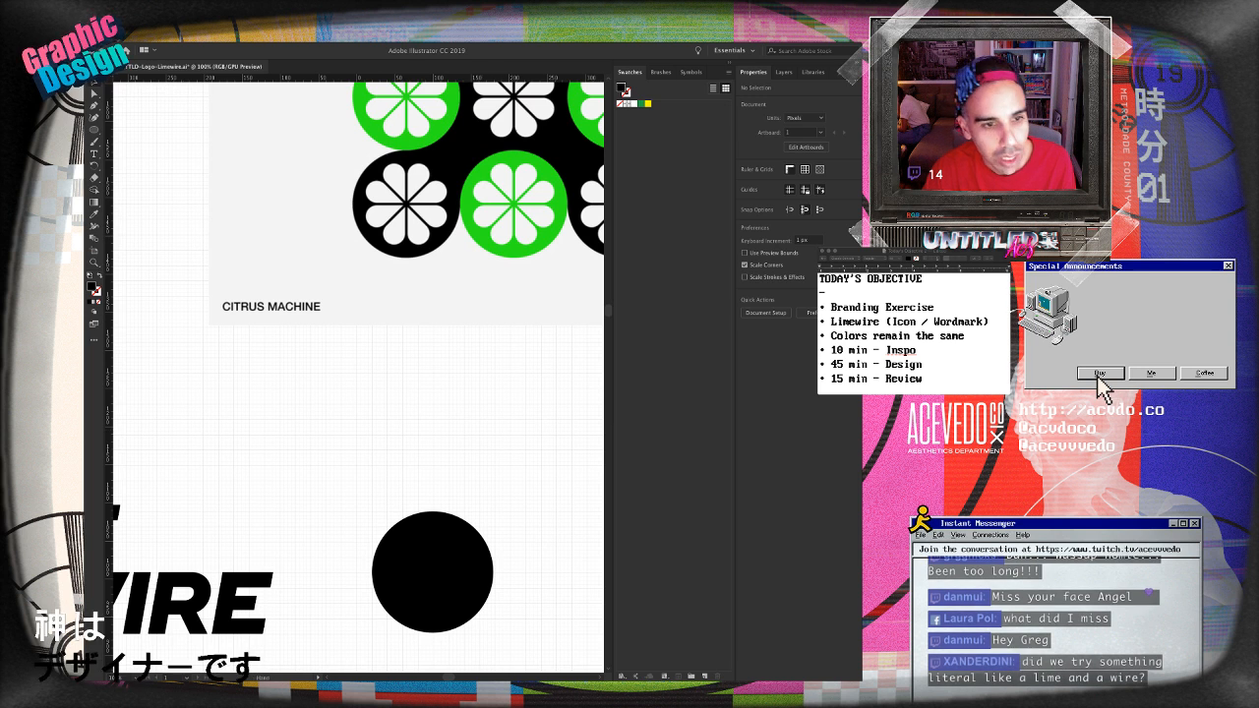
scroll(358, 374, down, 6)
scroll(358, 374, right, 2)
key(m)
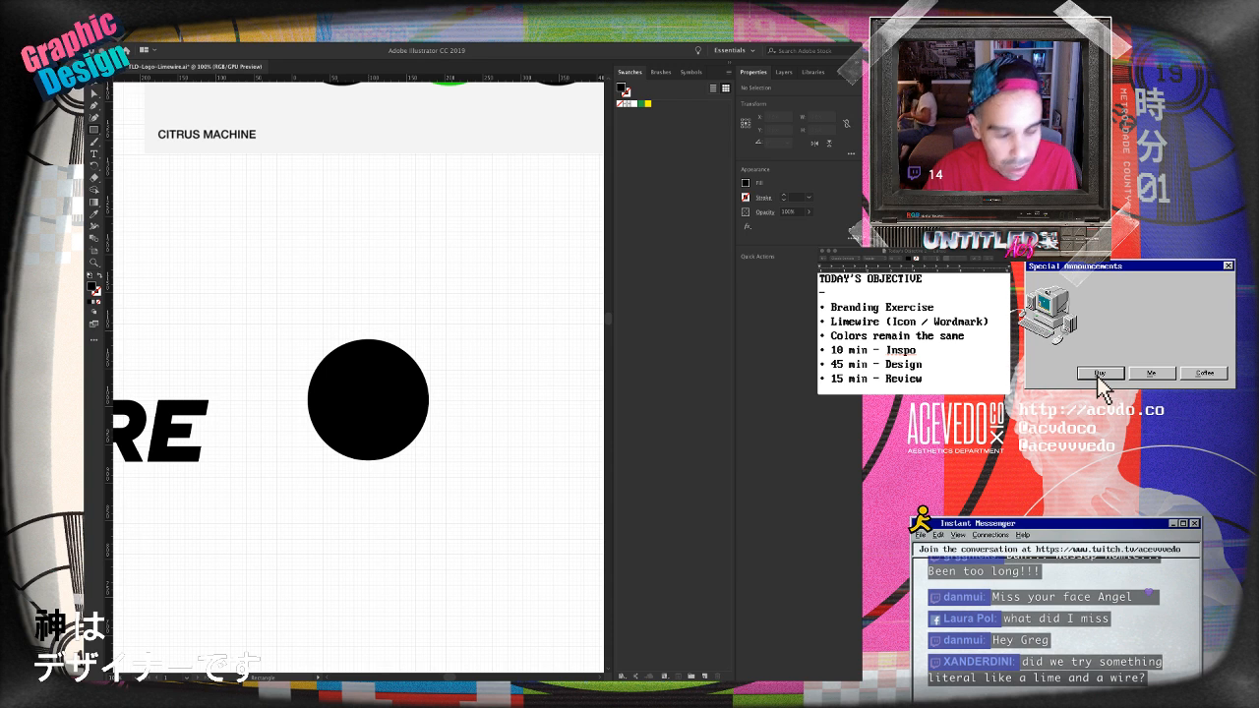
key(ctrl+equal)
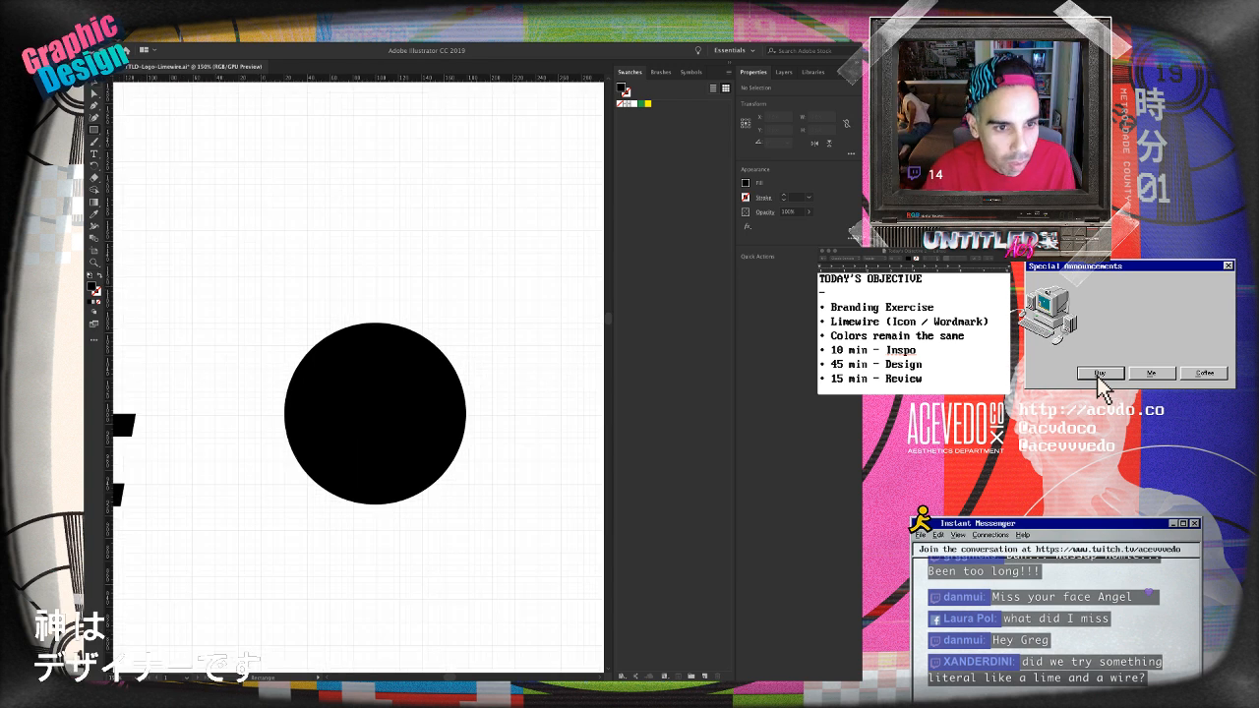
- Scale the circle proportionally until it measures 183.96 px across
key(v)
click(375, 413)
drag(466, 504, 493, 530)
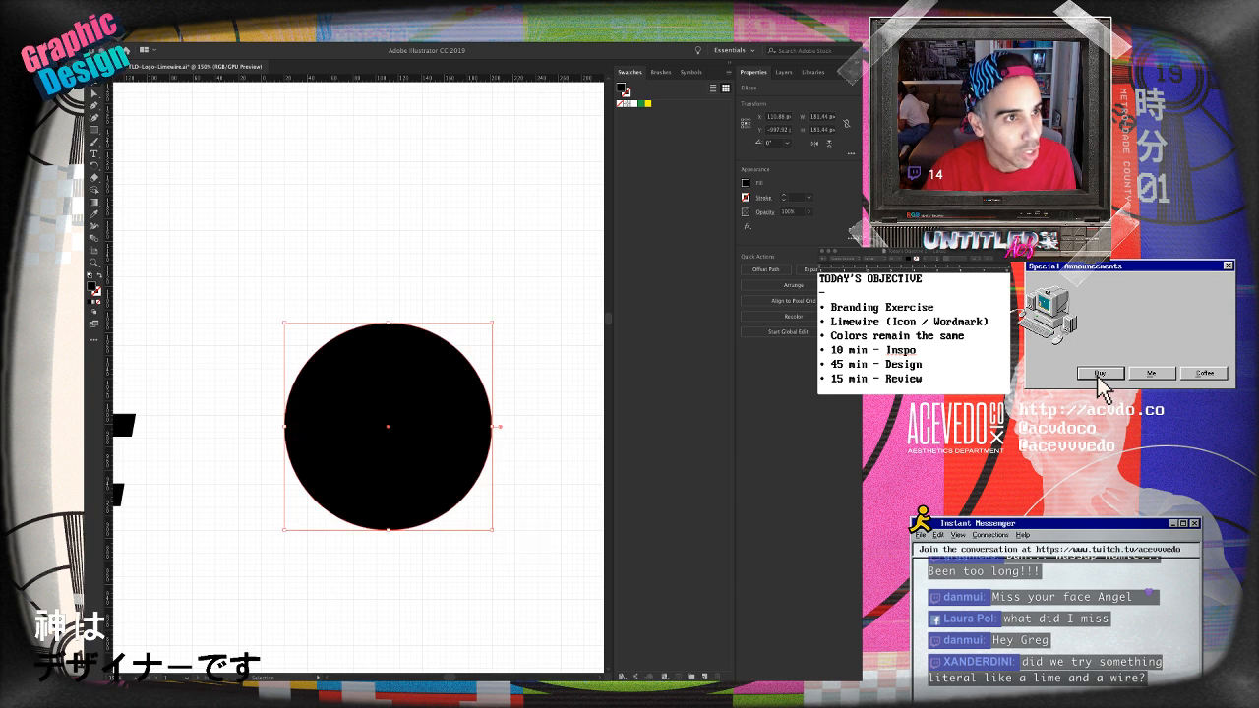
key(m)
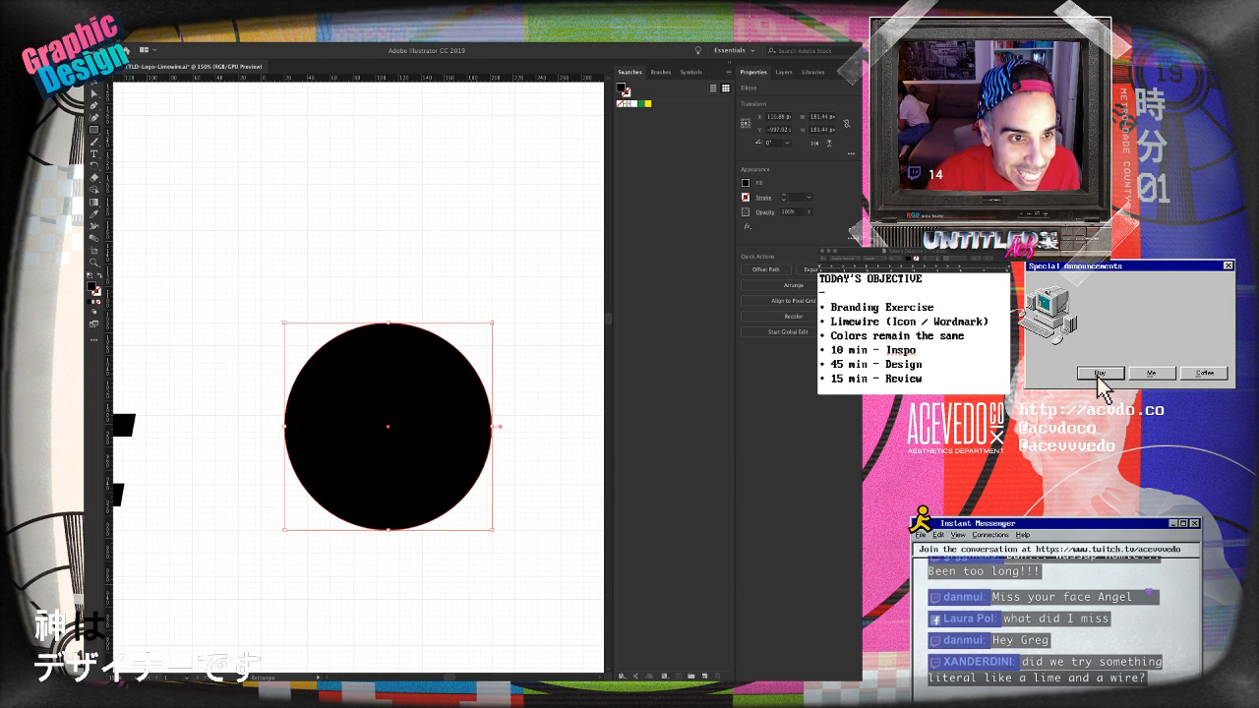
key(super+=)
key(super+=)
key(super+=)
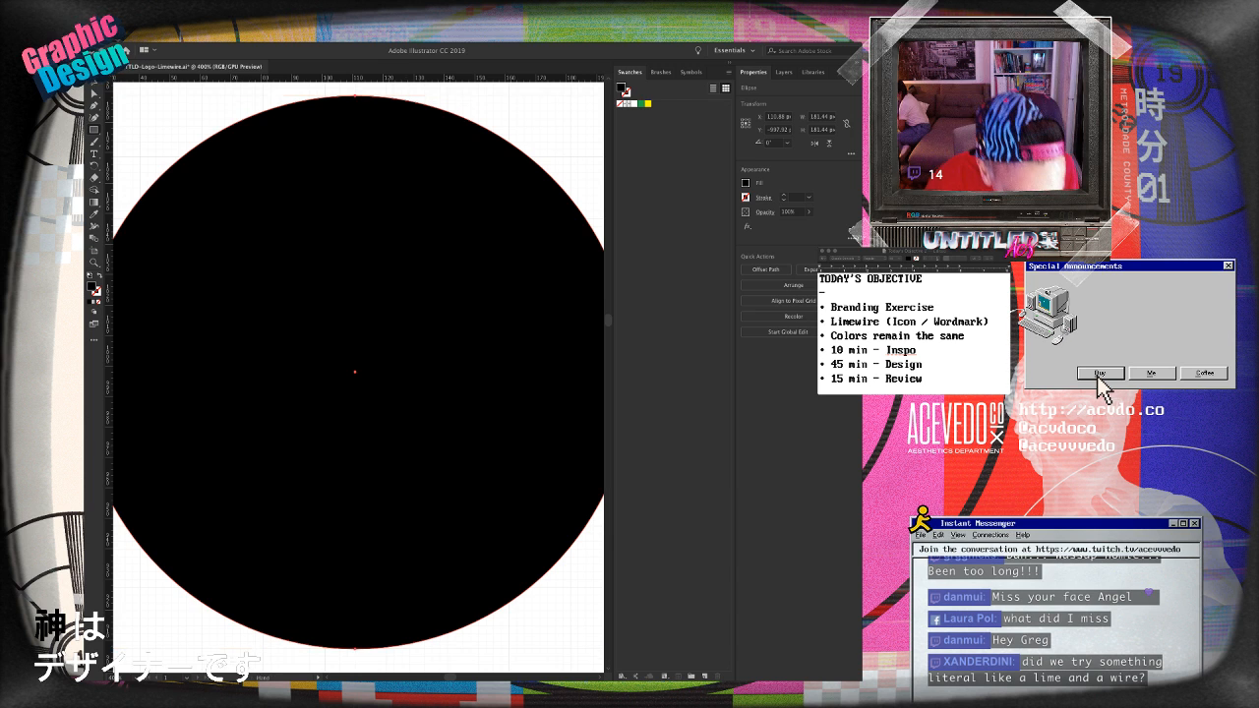
key(space)
drag(493, 529, 507, 438)
key(super+minus)
key(super+minus)
key(super+minus)
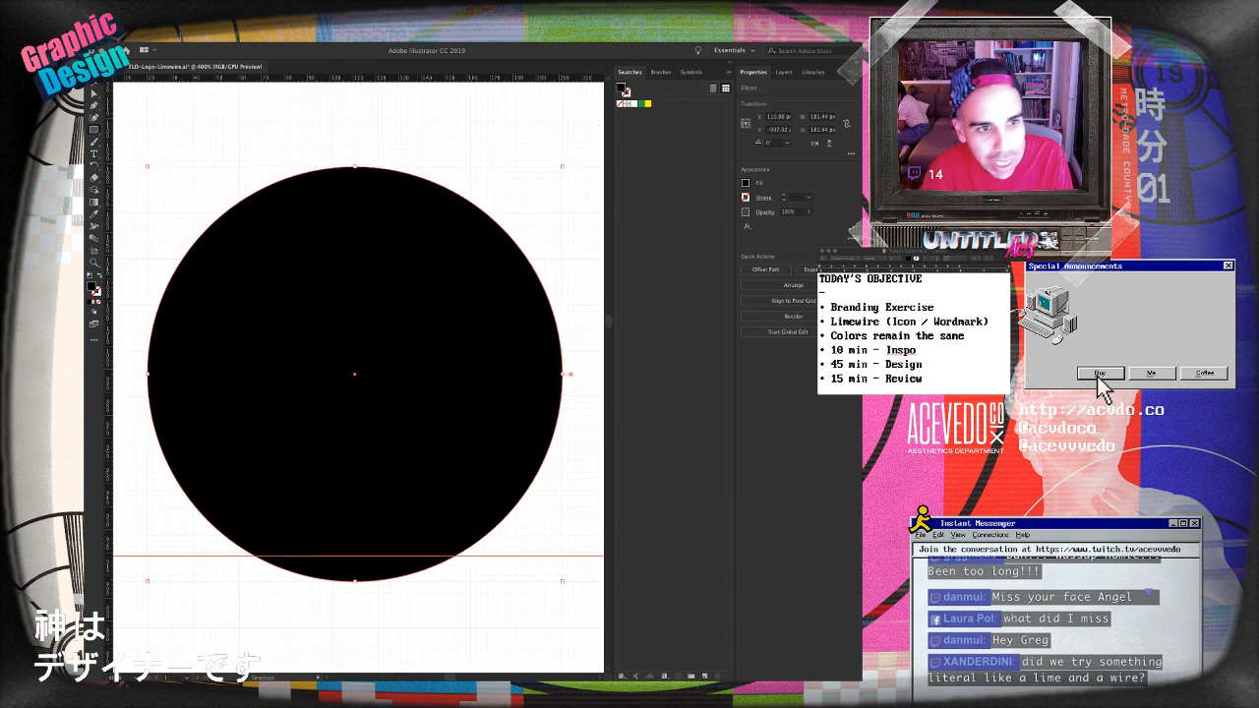
key(v)
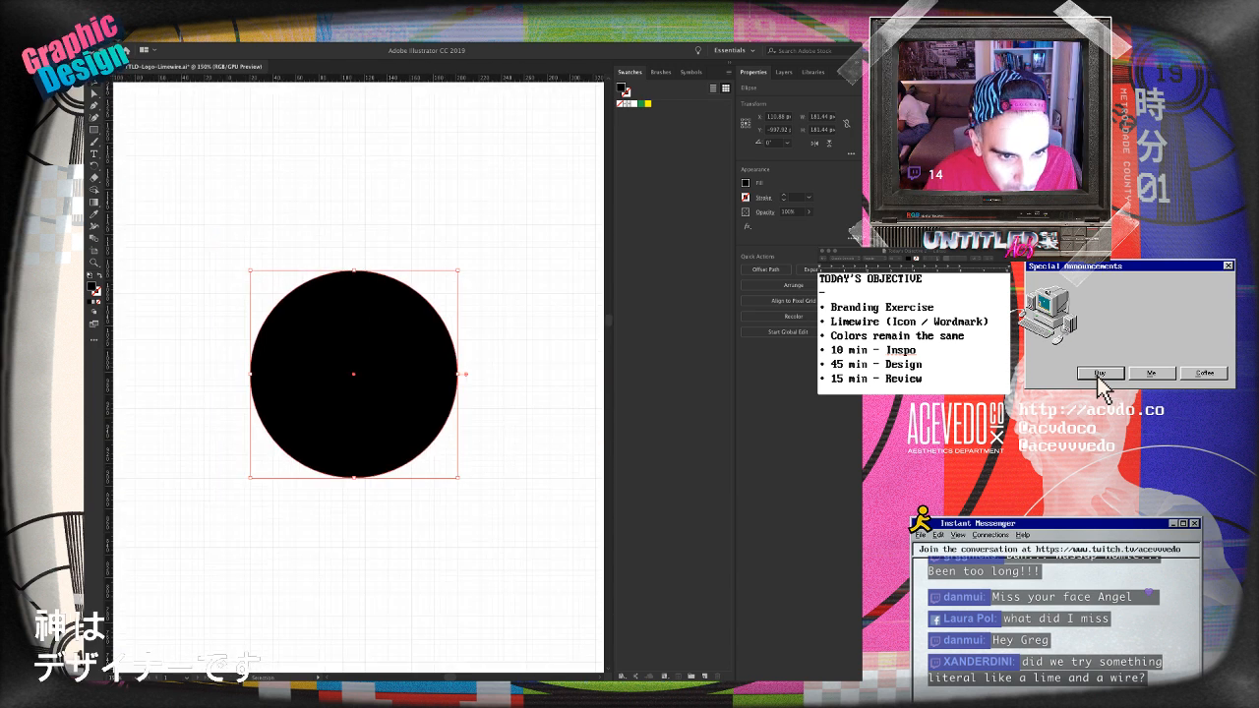
drag(457, 478, 461, 481)
key(super+plus)
key(super+plus)
key(super+plus)
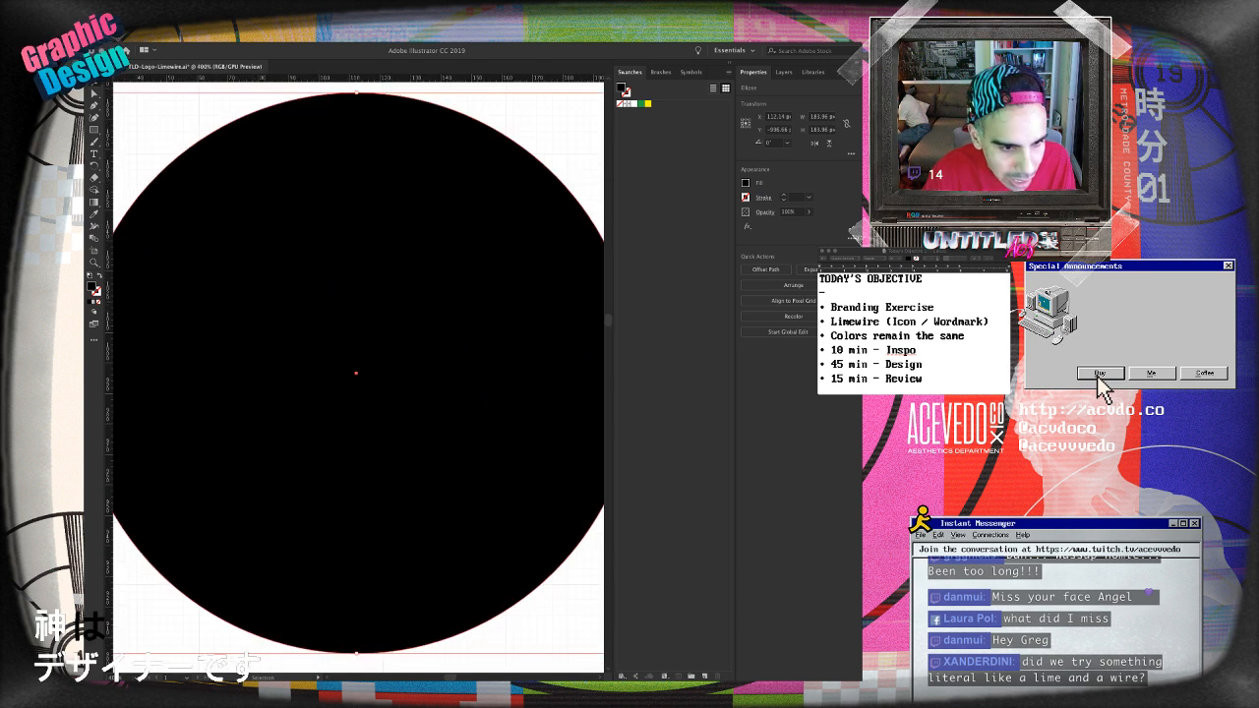
key(super+minus)
key(super+minus)
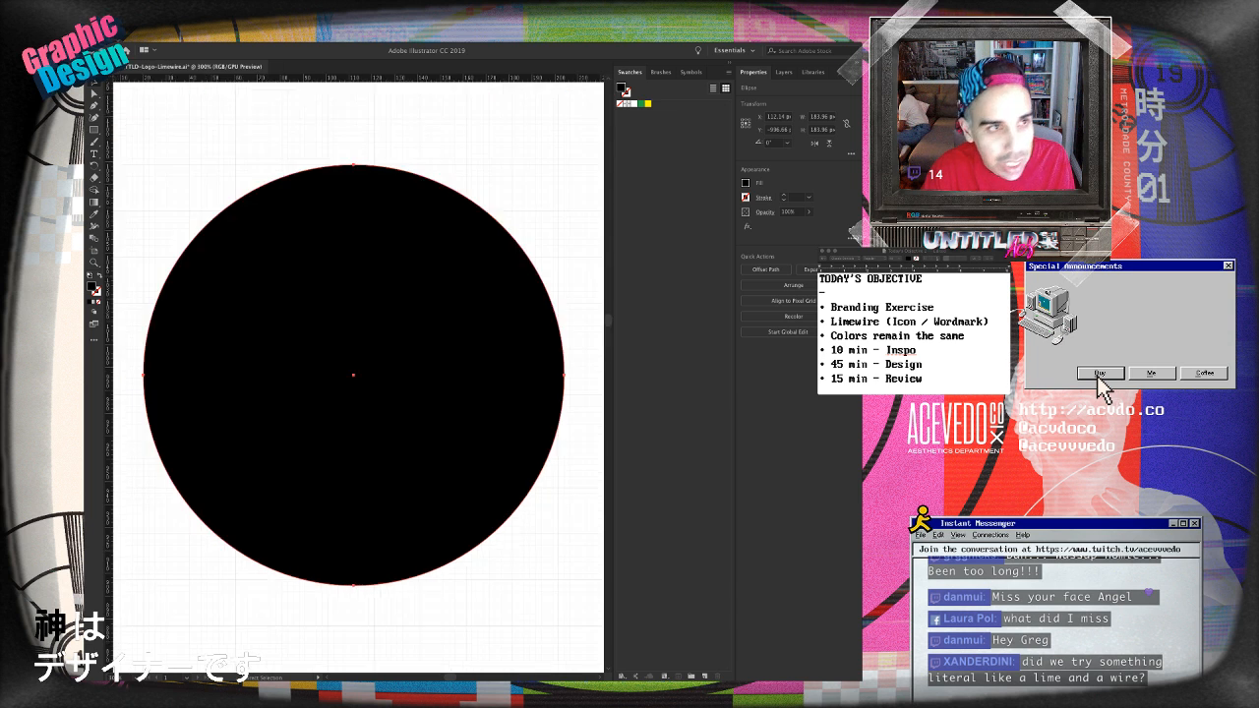
- Rotate the circle 45° and fill it green
drag(500, 518, 557, 394)
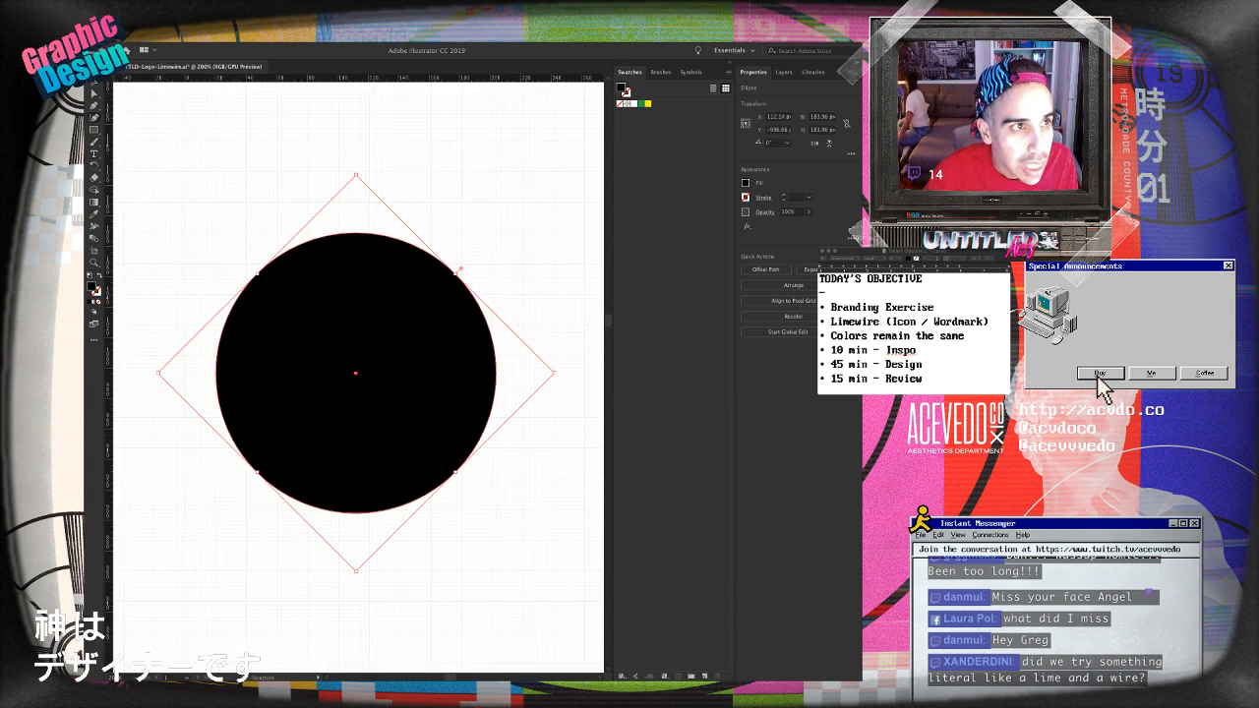
click(641, 104)
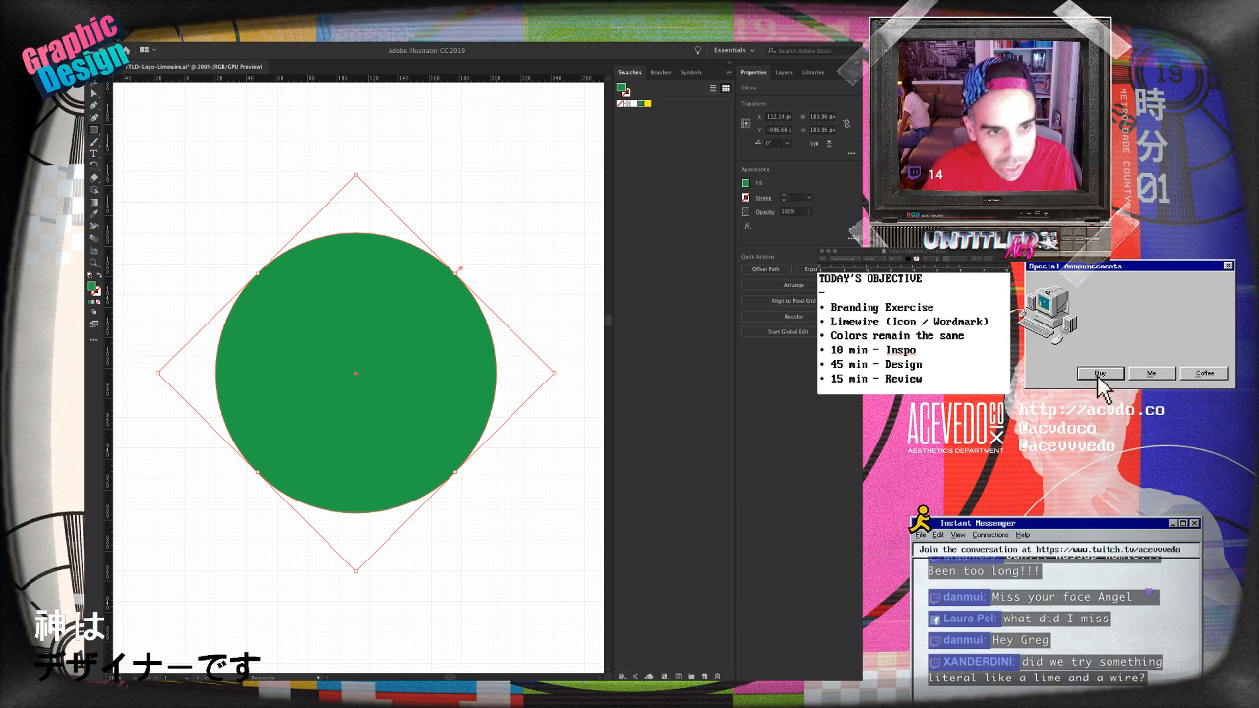
key(super+plus)
key(super+plus)
scroll(359, 373, up, 5)
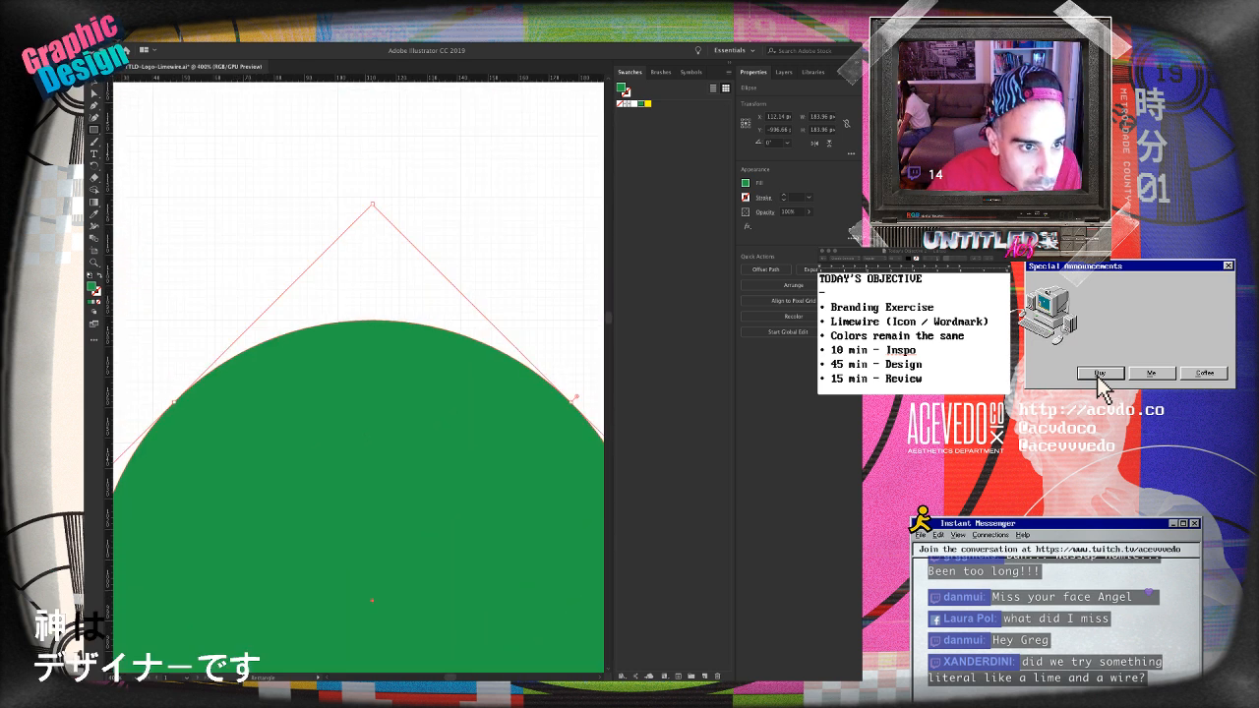
scroll(359, 373, down, 9)
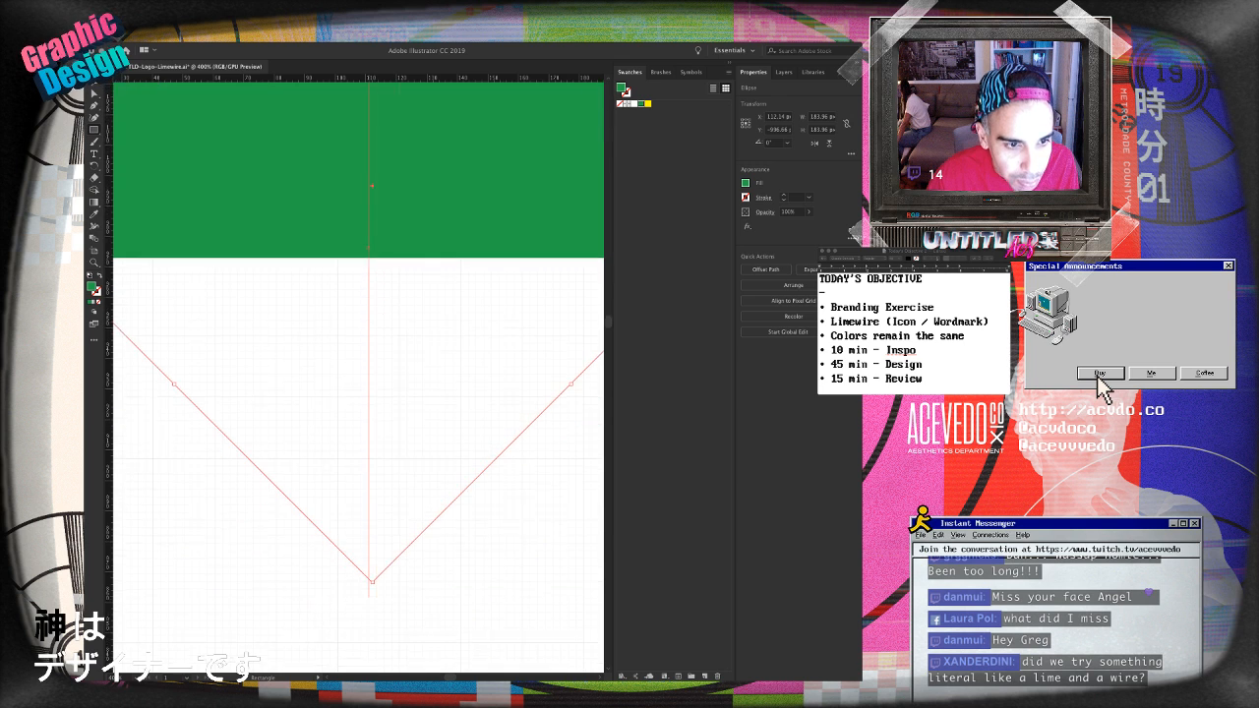
- Draw a thin yellow vertical bar from the circle's top edge to its centre
drag(370, 580, 373, 282)
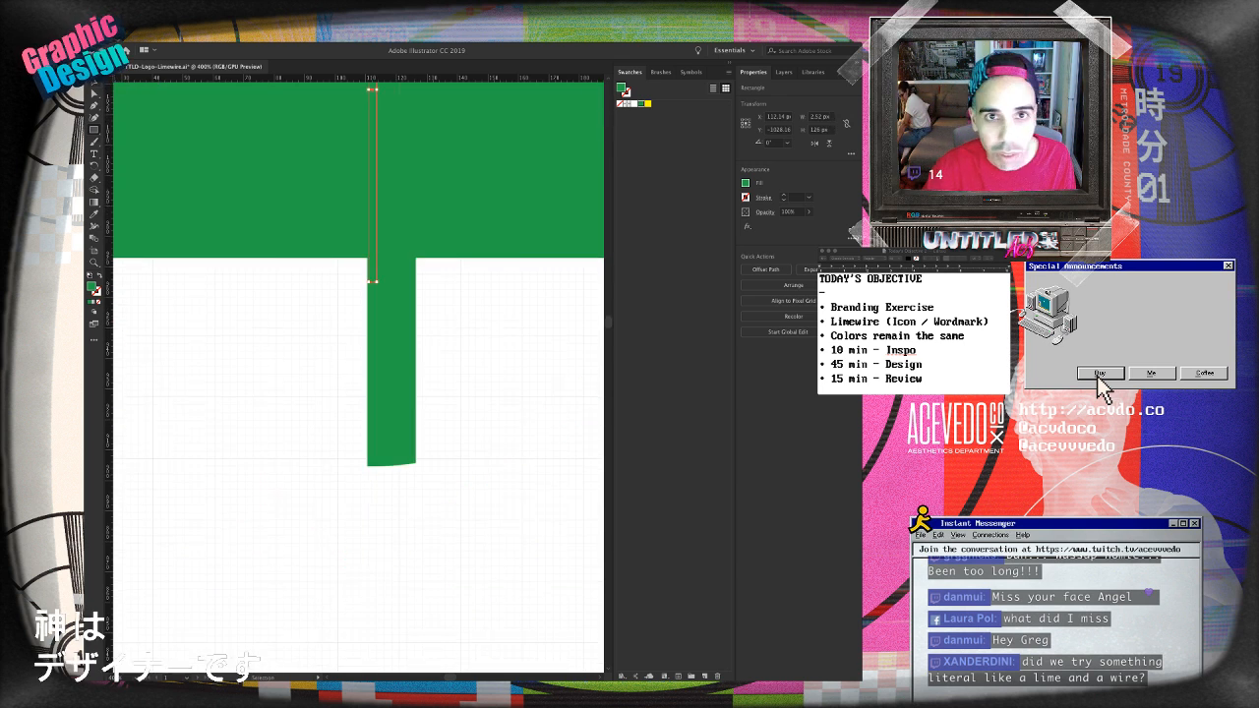
click(648, 103)
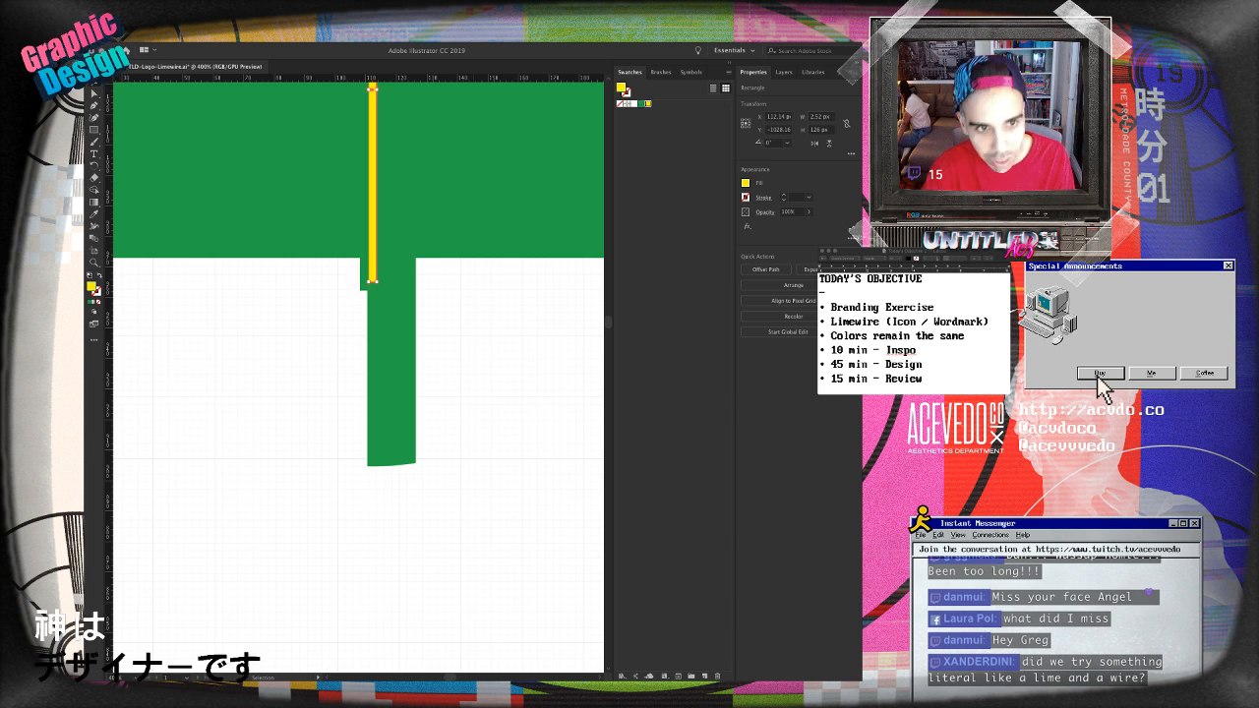
key(minus)
key(super+minus)
key(super+minus)
key(super+minus)
key(super+plus)
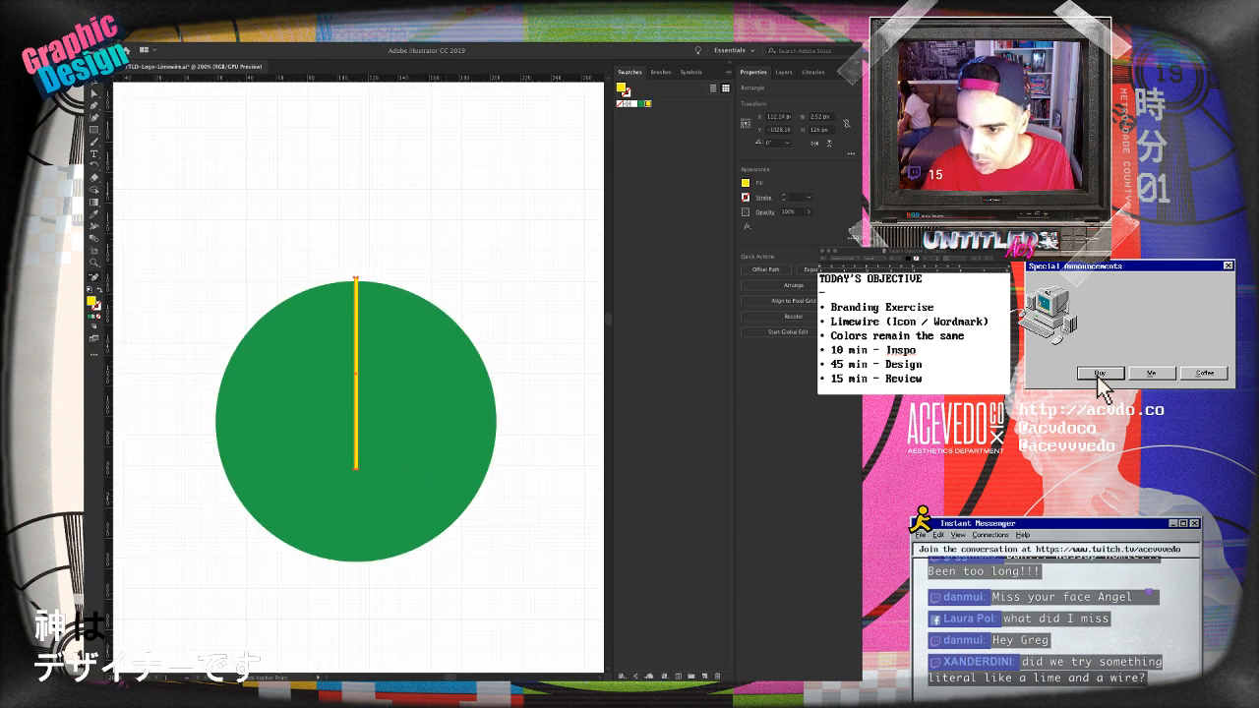
scroll(358, 376, down, 1)
scroll(358, 377, right, 1)
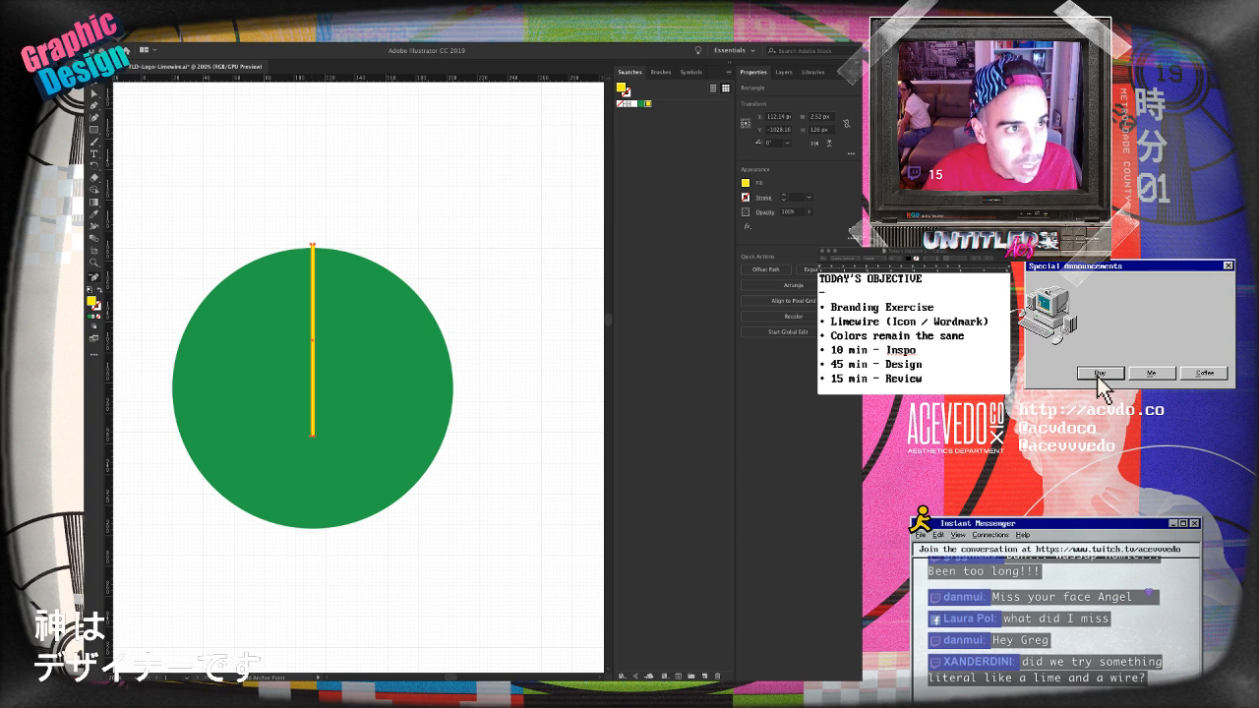
- Stretch the yellow bar to span the circle's full height and delete the extra duplicate
key(v)
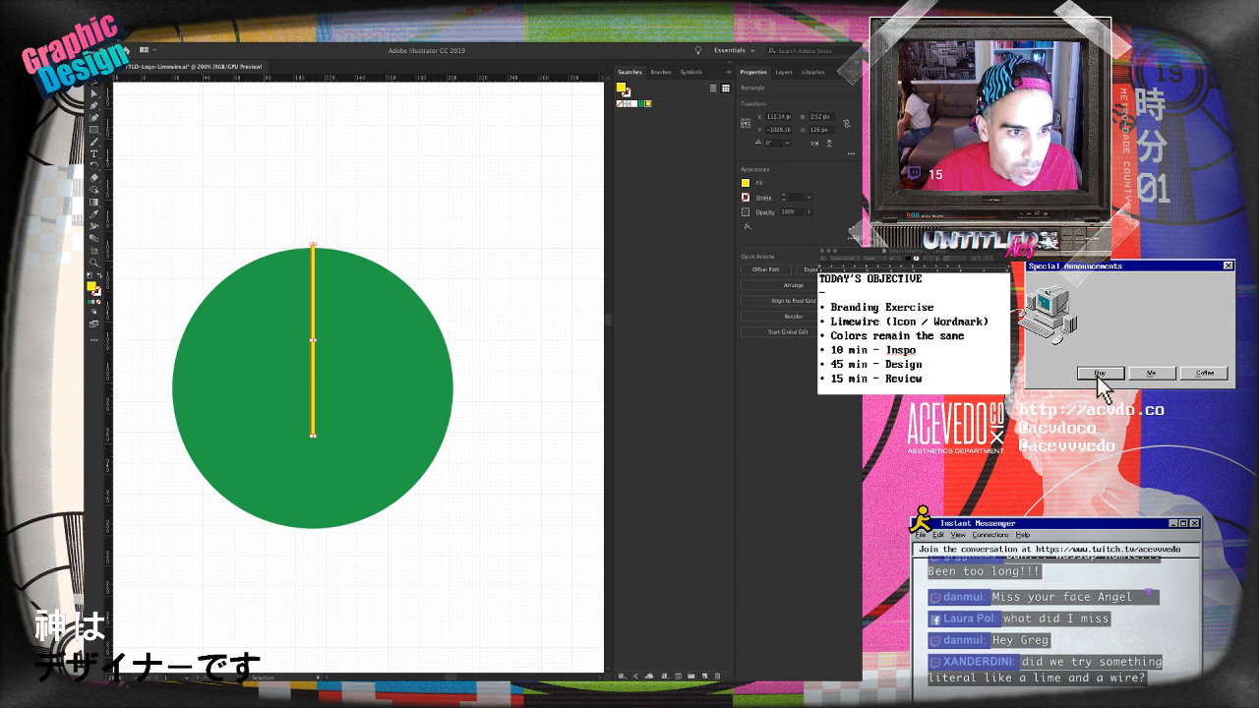
drag(312, 340, 332, 340)
shift+click(313, 340)
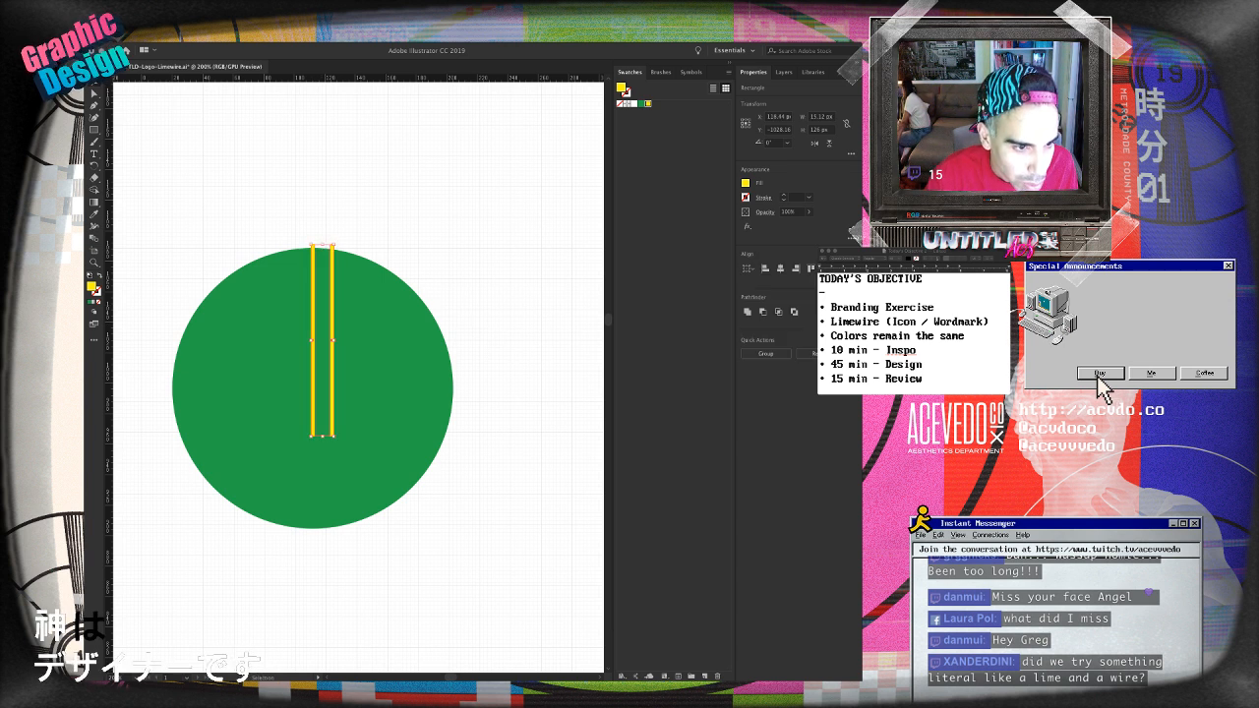
drag(323, 437, 322, 532)
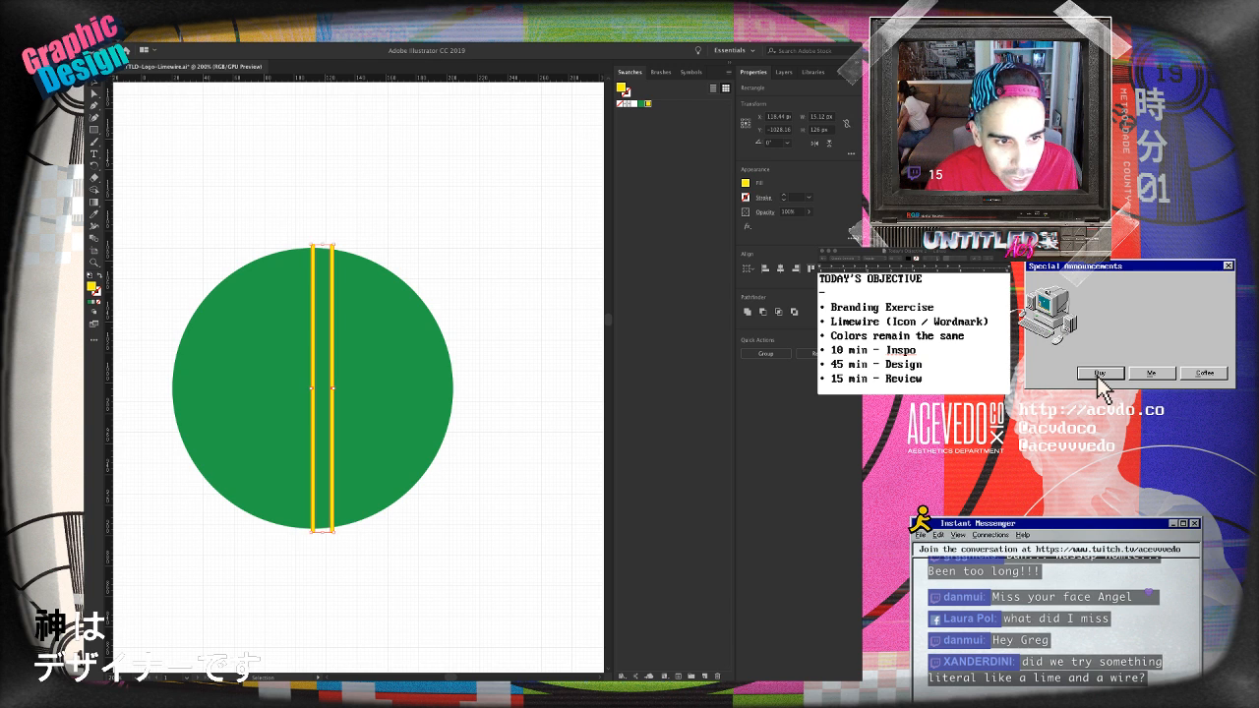
click(339, 566)
click(332, 452)
key(Delete)
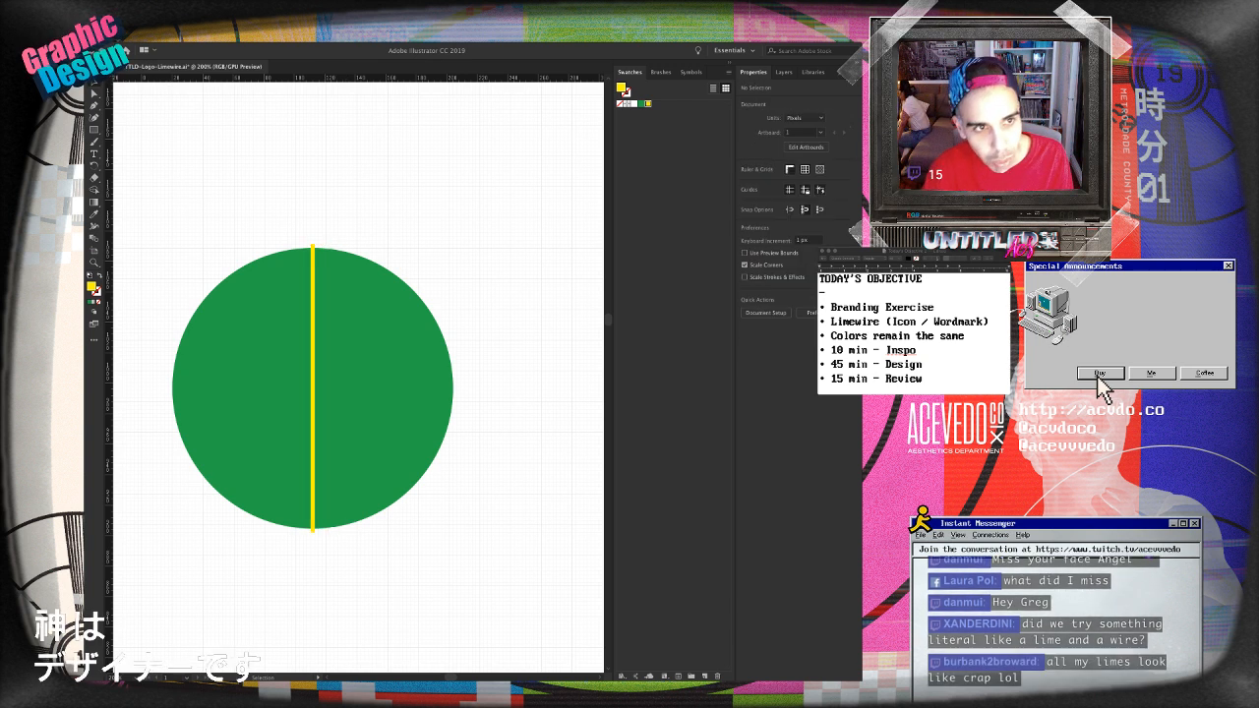
drag(332, 452, 425, 470)
- Add horizontal and 45° diagonal copies of the bar to form eight spokes
key(a)
drag(394, 537, 420, 560)
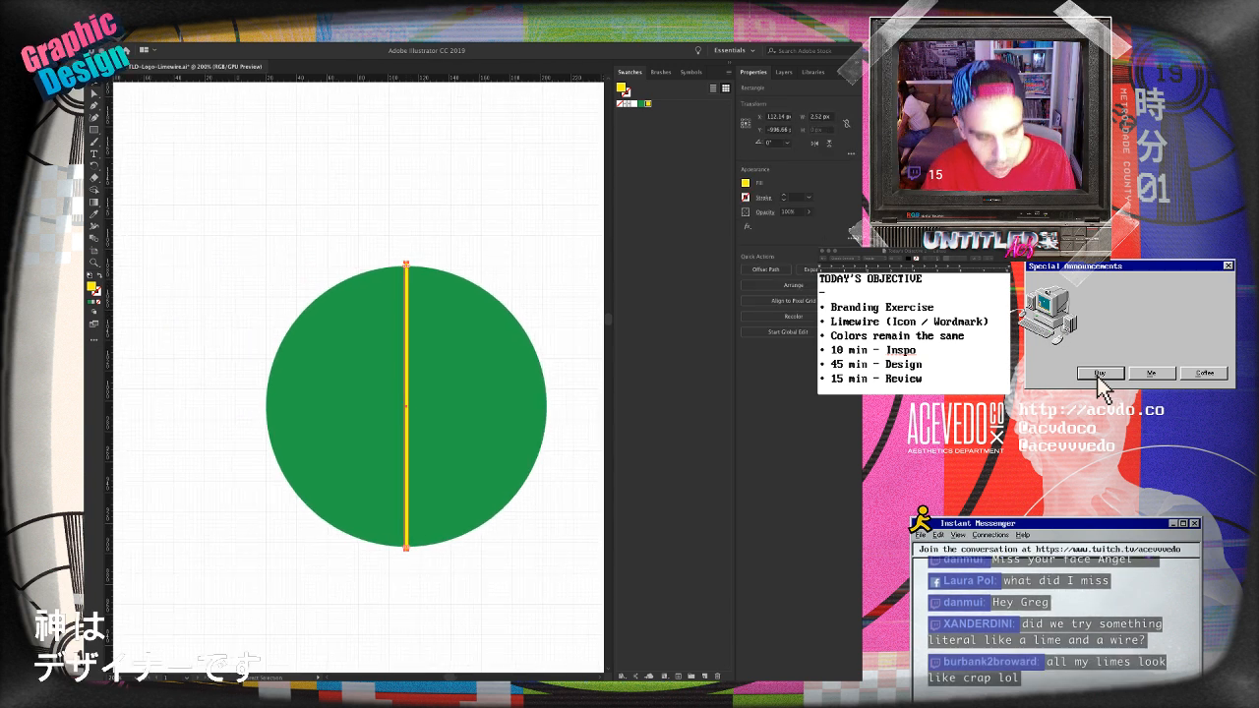
drag(411, 259, 520, 428)
key(super+a)
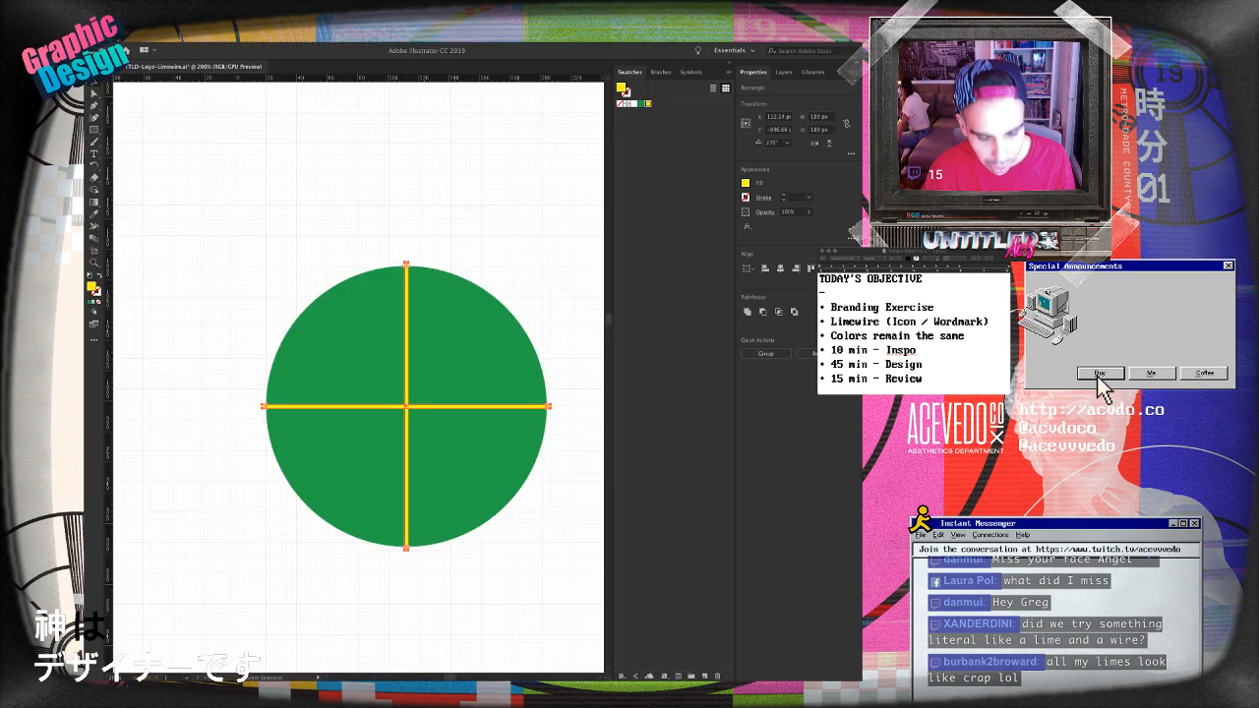
key(v)
drag(556, 259, 606, 413)
key(super+shift+a)
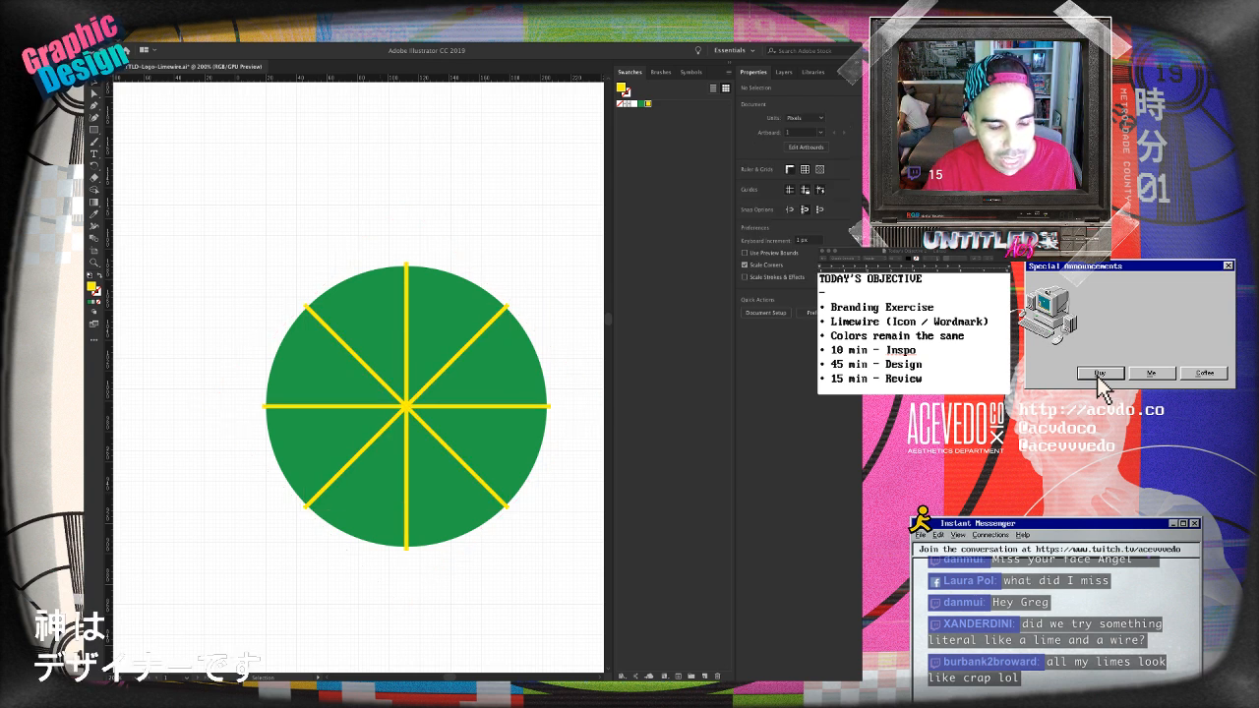
key(super+a)
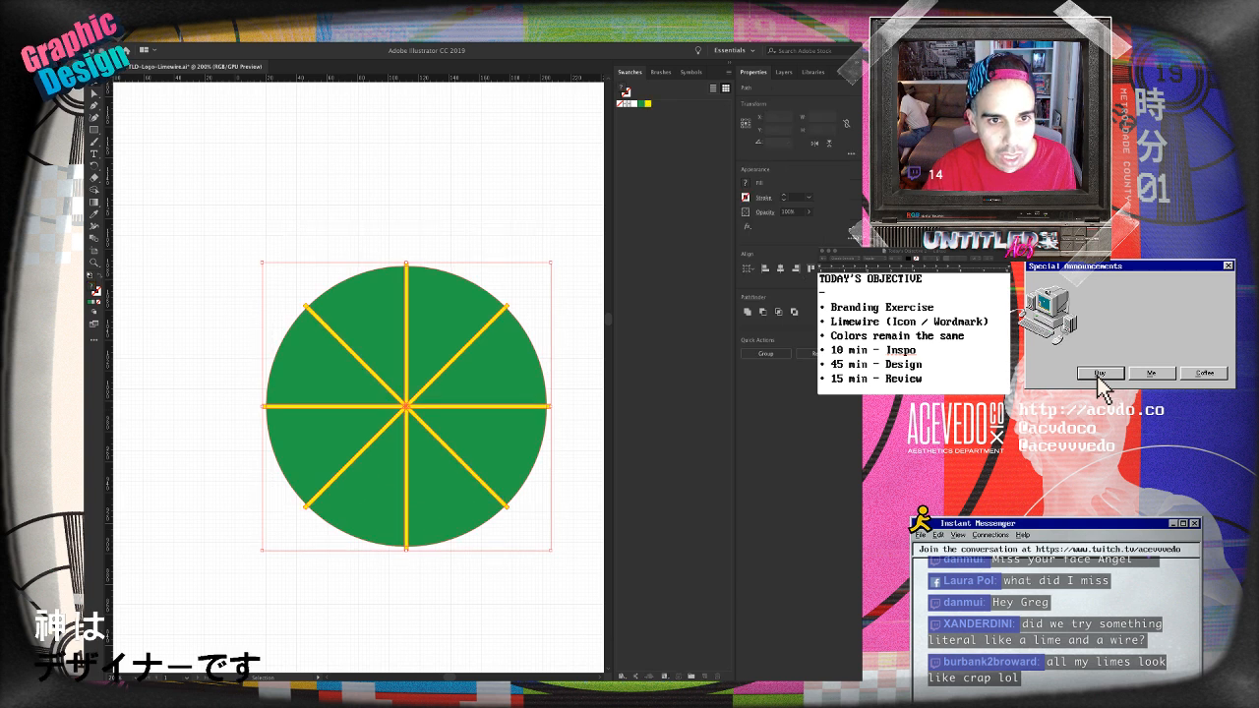
key(super+z)
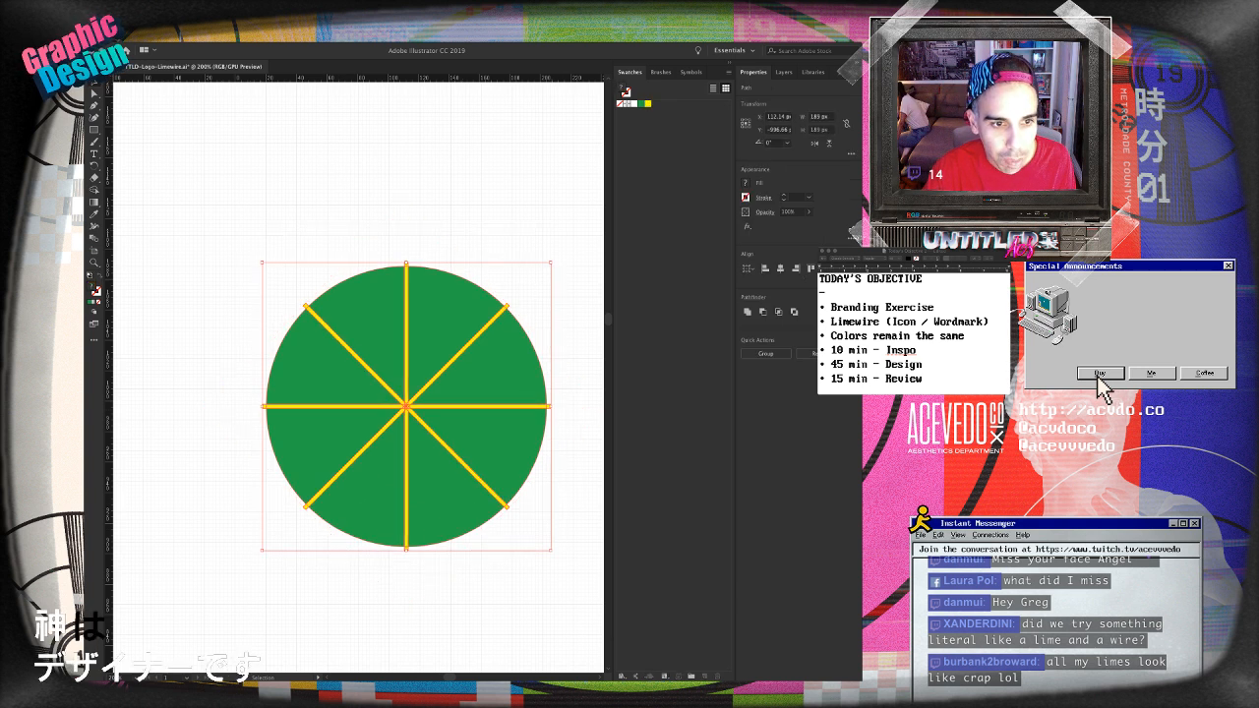
drag(554, 555, 610, 404)
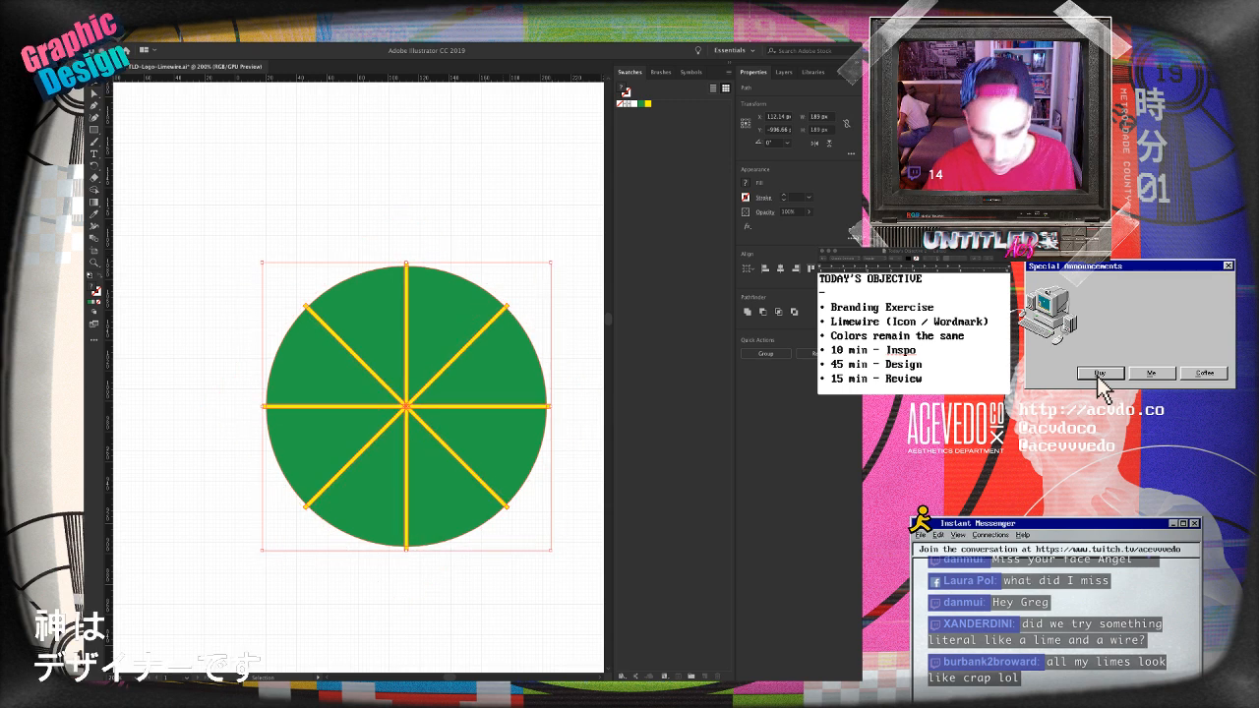
key(super+1)
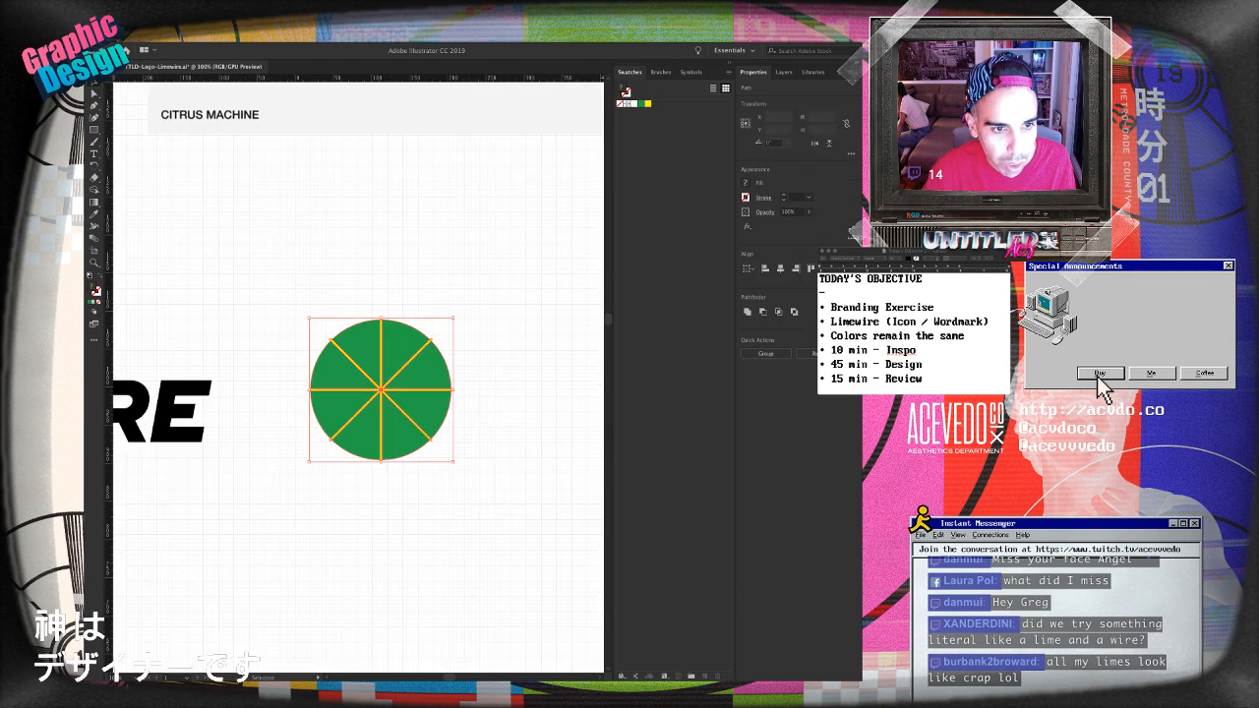
- Duplicate the spoked circle straight down, group the top one, and start selecting its slices
drag(381, 389, 380, 593)
drag(295, 306, 464, 472)
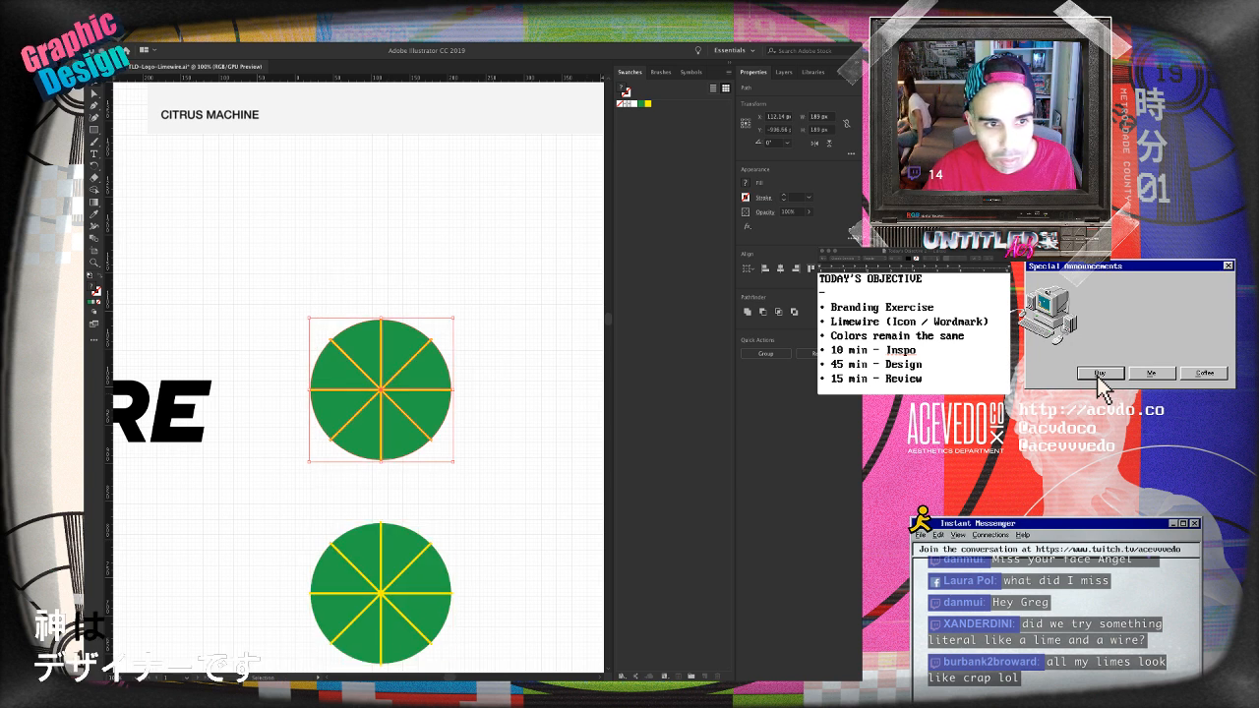
key(ctrl+g)
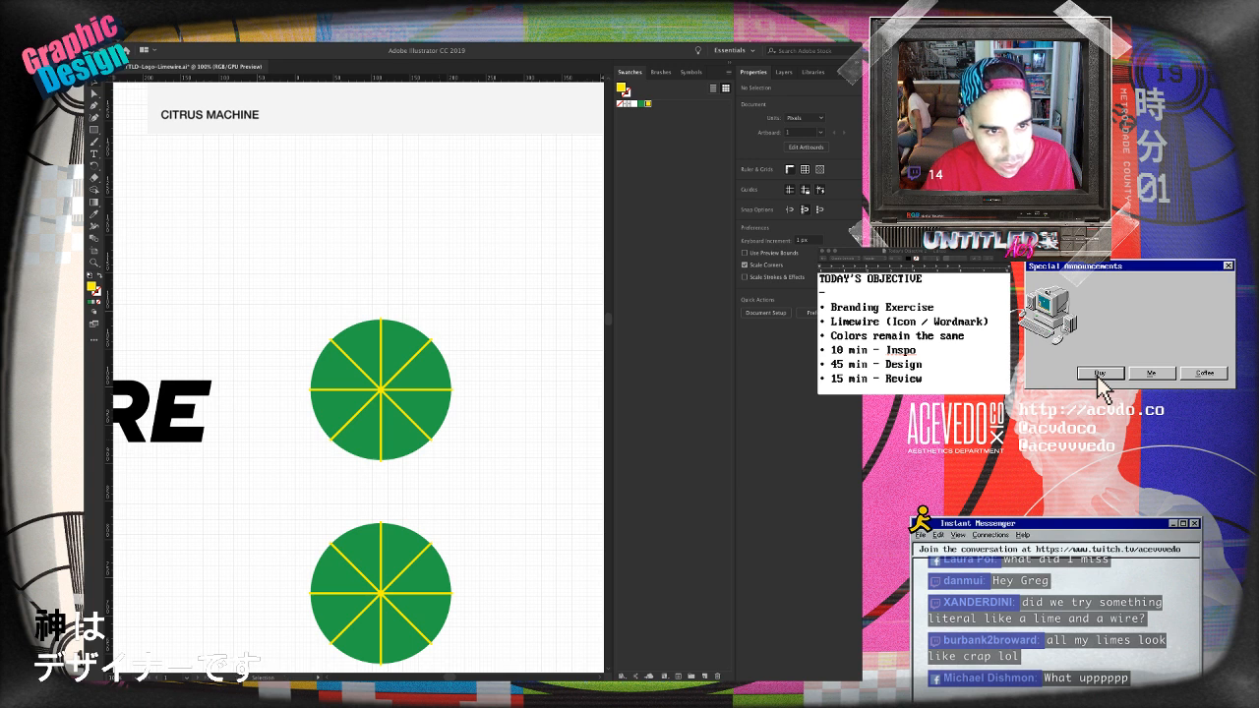
key(ctrl+shift+a)
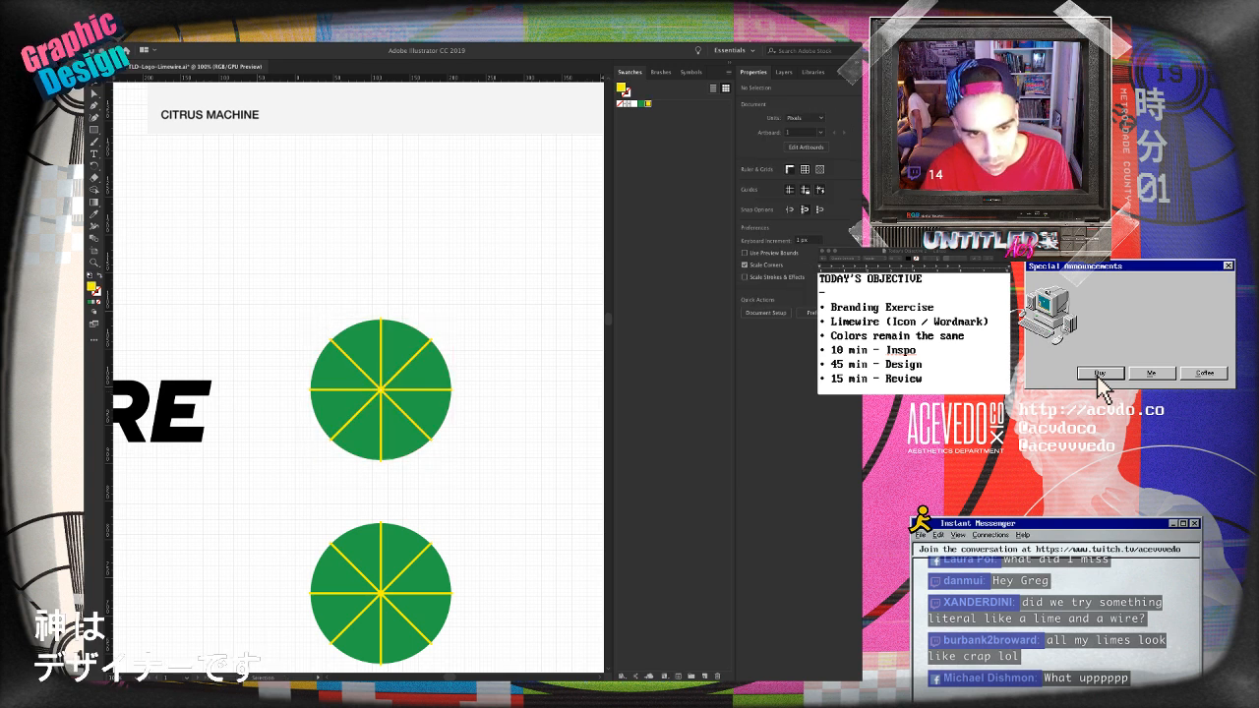
key(ctrl+equal)
click(462, 425)
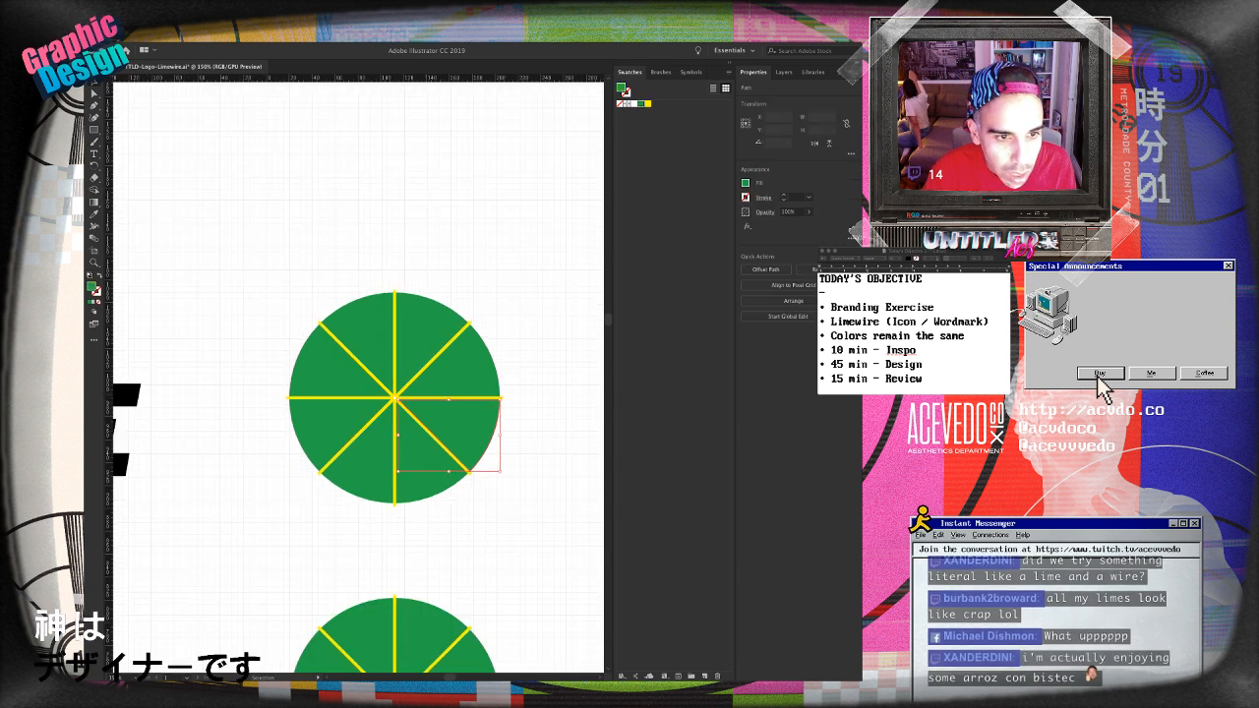
shift+click(424, 464)
- Select all eight green slices of the upper circle and delete them
shift+click(335, 424)
shift+click(335, 371)
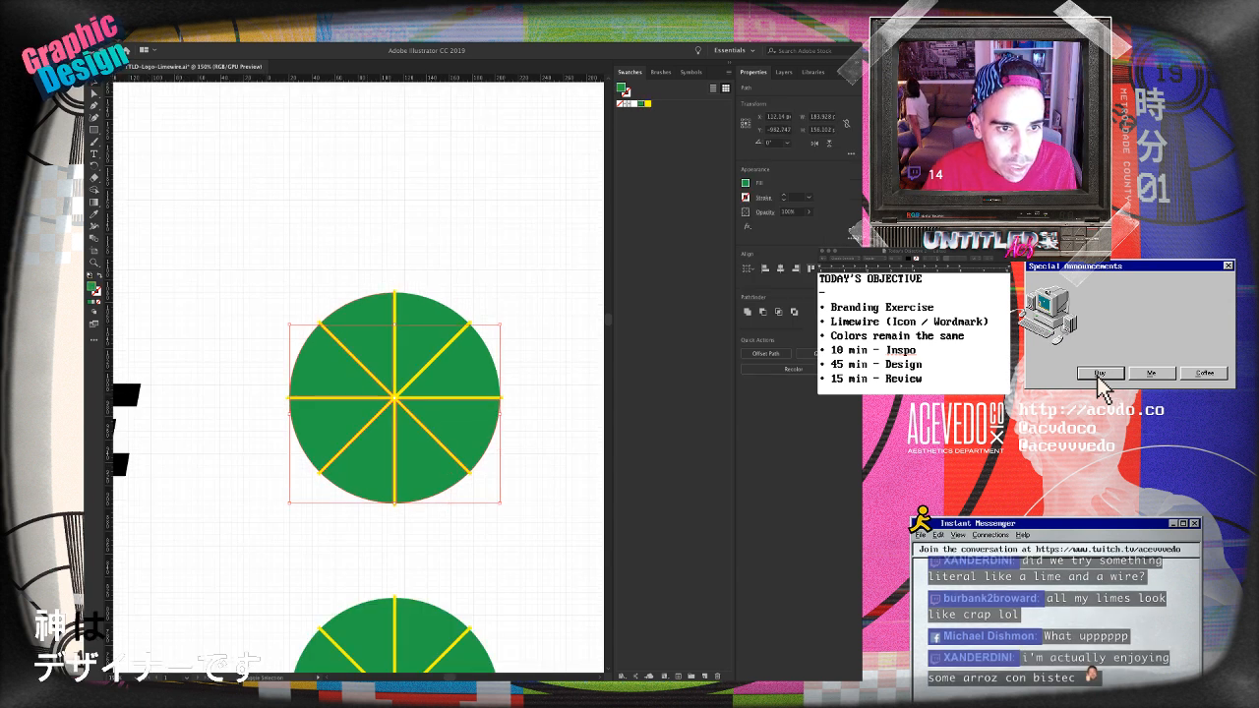
shift+click(365, 334)
shift+click(424, 334)
shift+click(458, 371)
key(Delete)
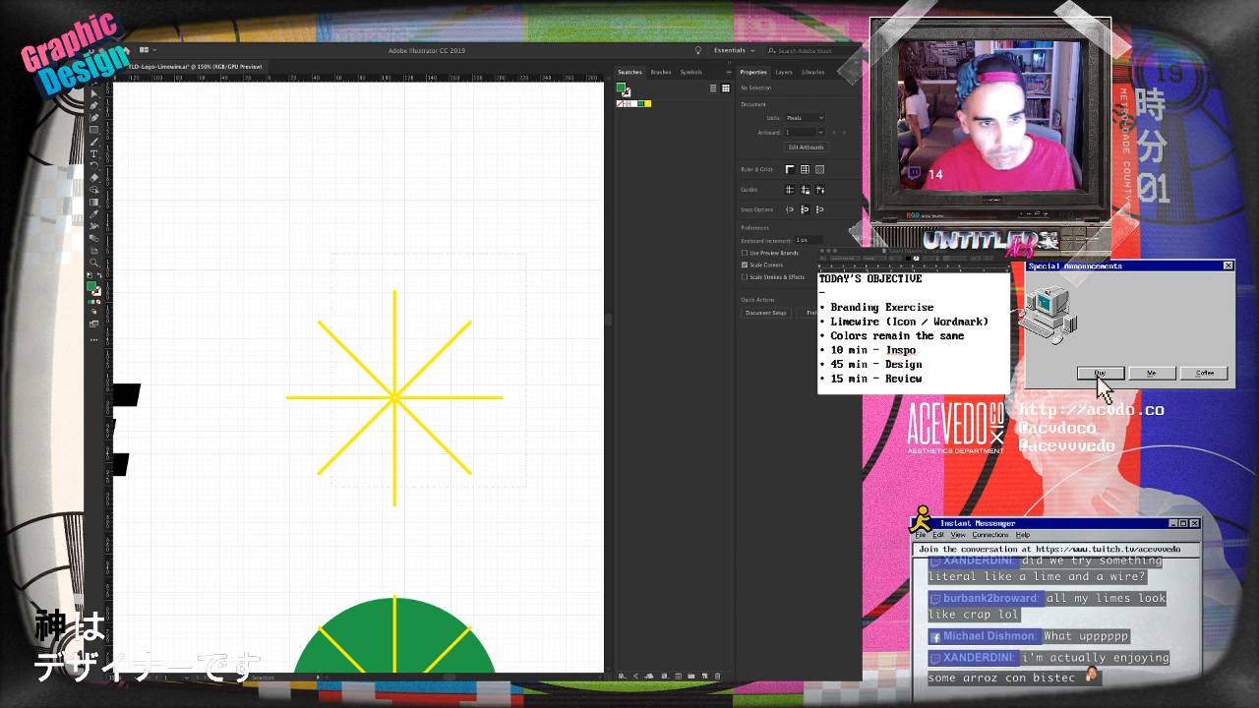
- Delete the yellow spokes and leftover speck, then paste the green slices back with white gaps
click(394, 397)
key(Delete)
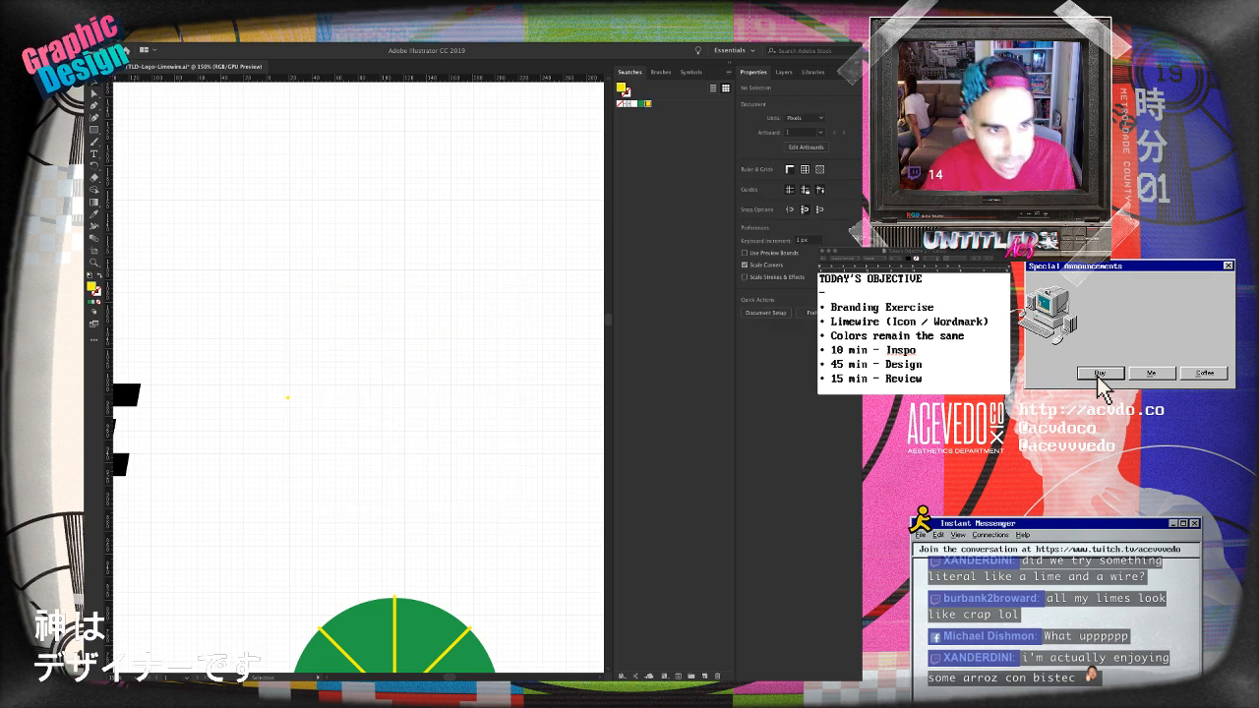
drag(347, 366, 270, 415)
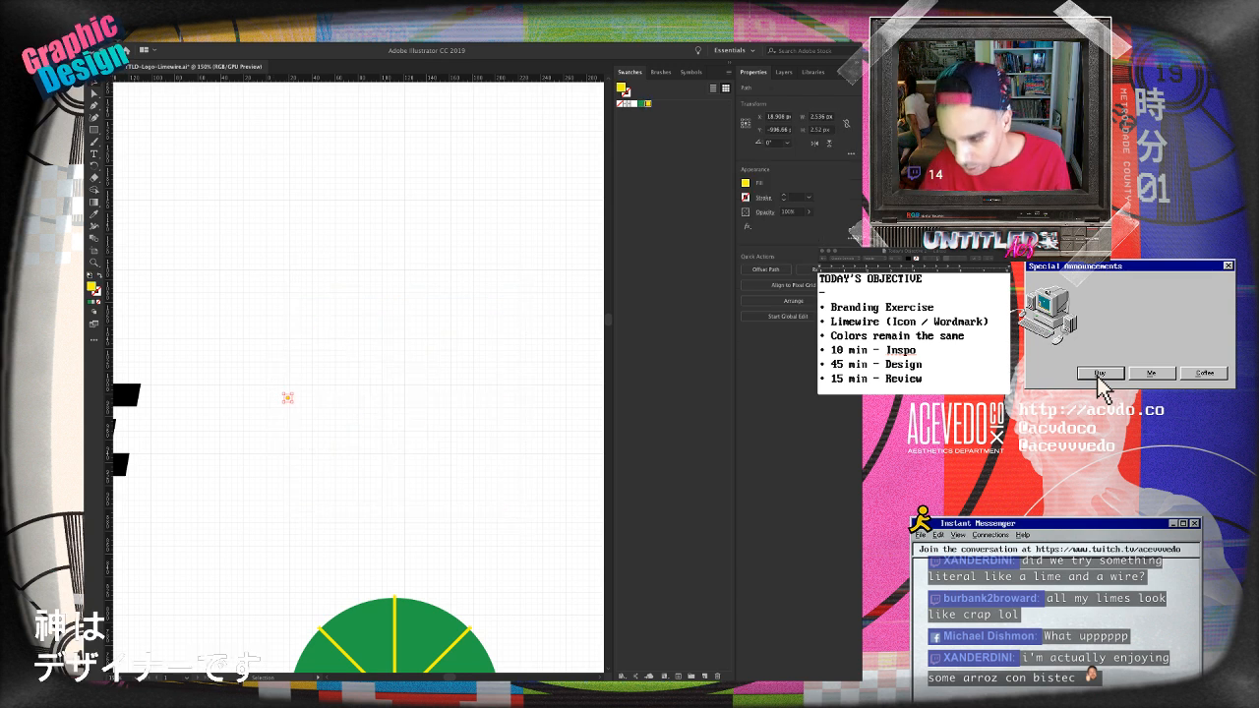
key(Delete)
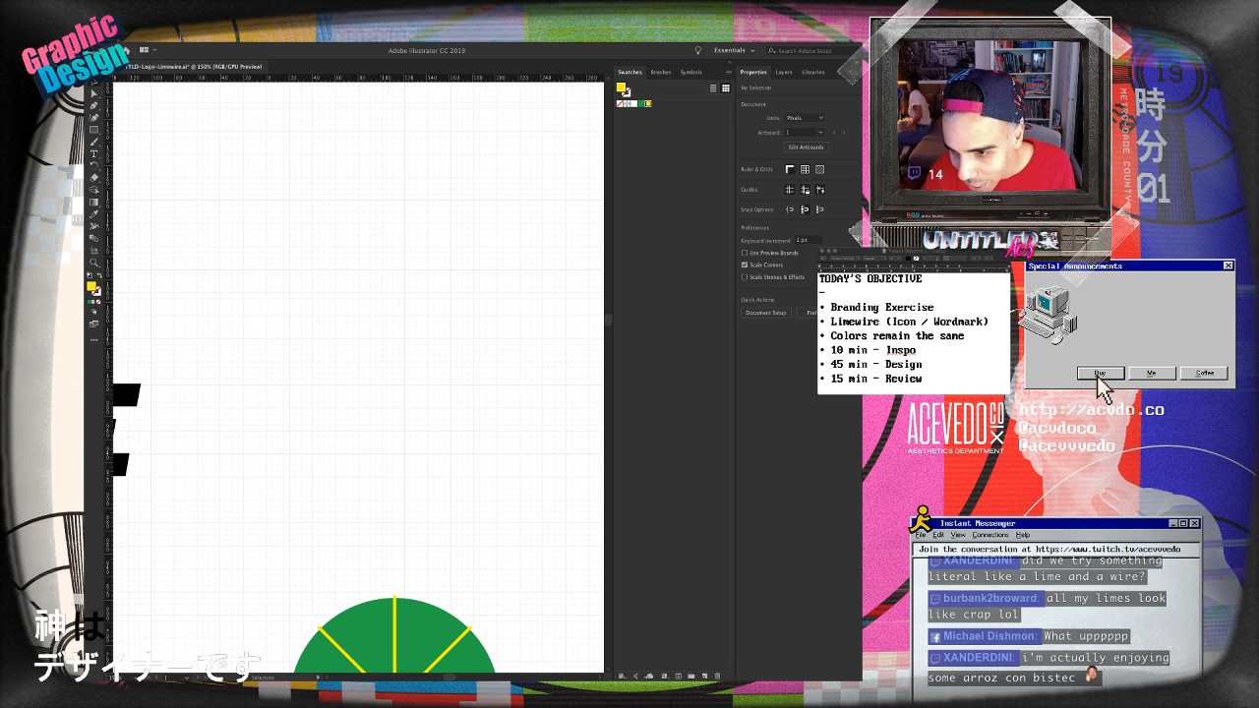
scroll(357, 377, left, 1)
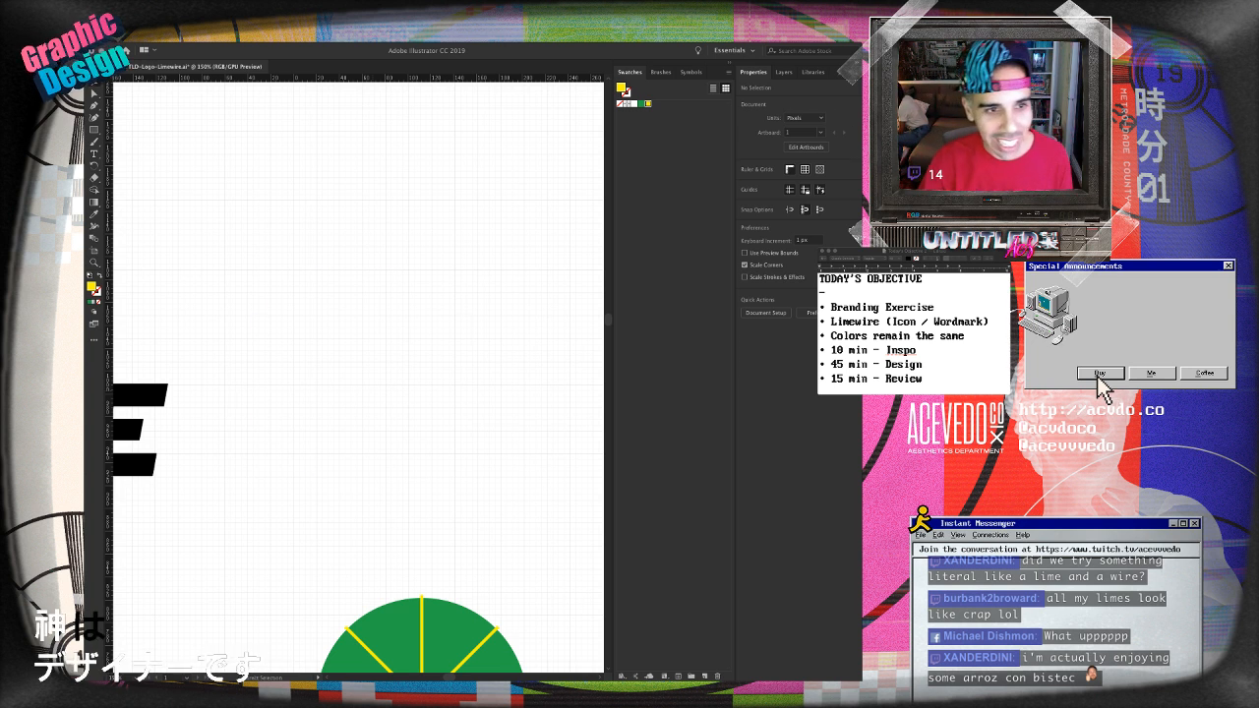
key(super+v)
key(super+shift+a)
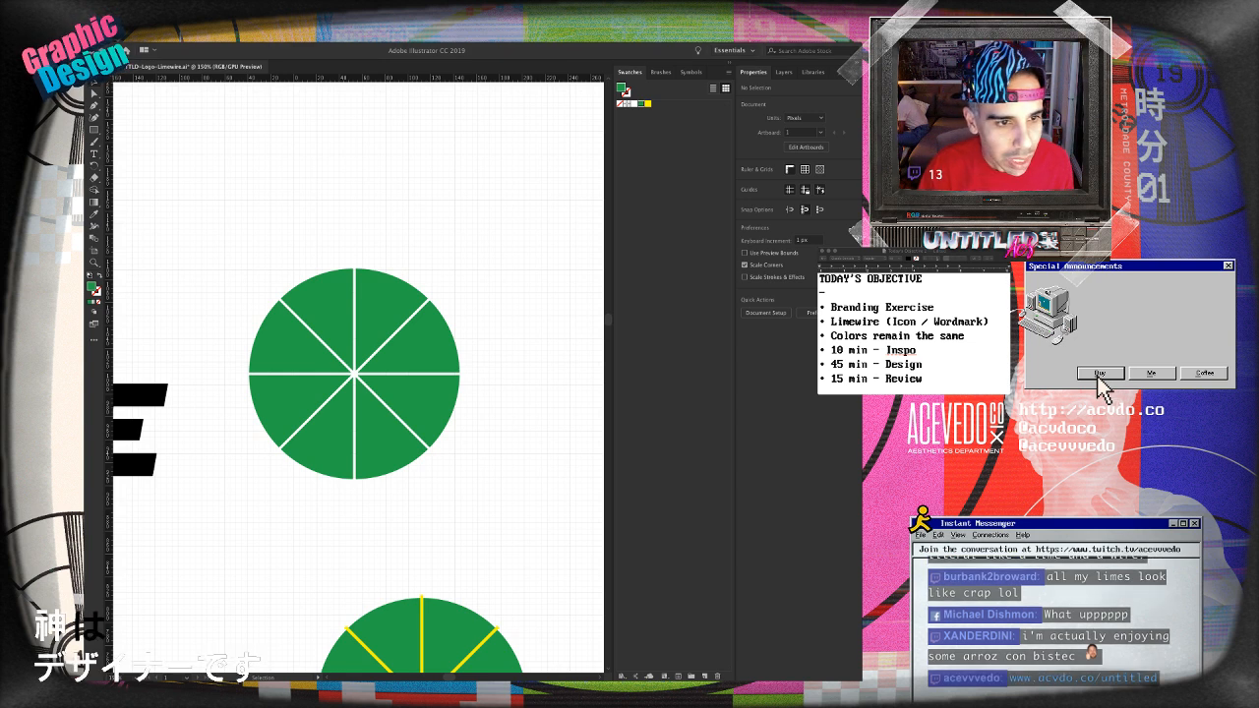
- Delete five of the upper lime's eight wedges, leaving three adjacent ones
drag(232, 252, 411, 518)
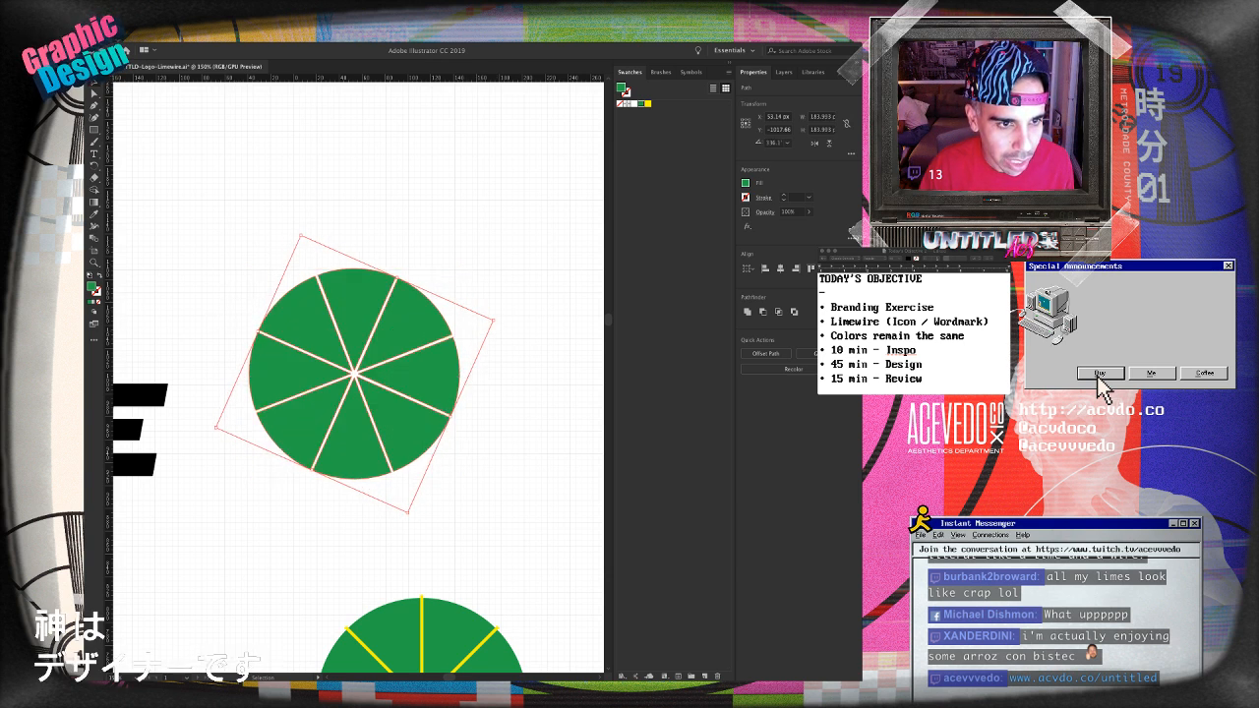
key(super+shift+a)
drag(283, 242, 454, 336)
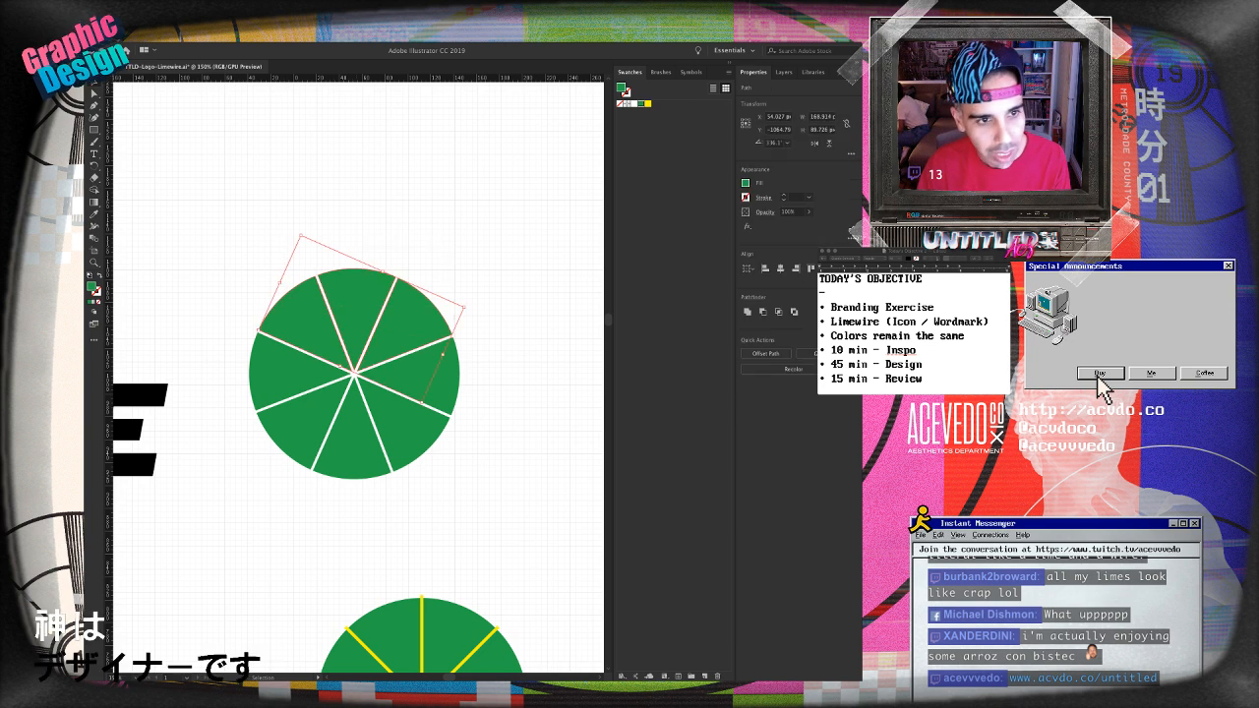
key(Delete)
click(291, 372)
key(Delete)
click(420, 378)
key(Delete)
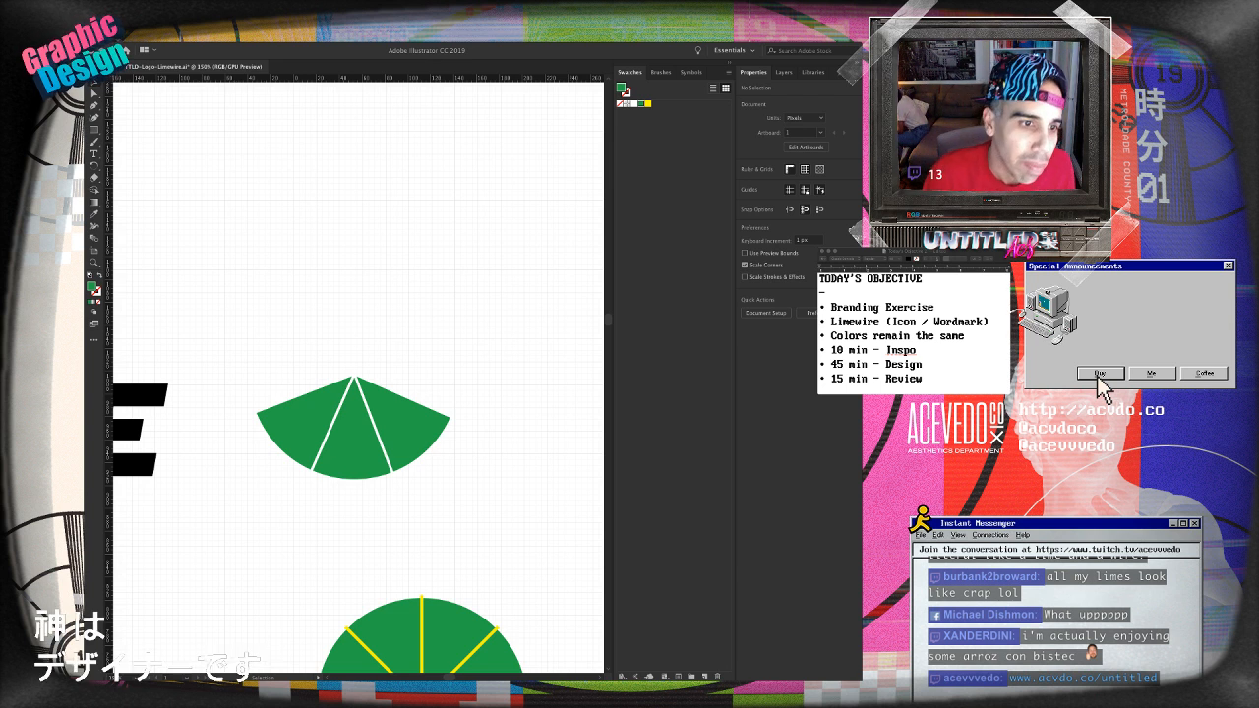
- Round the outer corners of the three remaining wedges using the live corner widgets
drag(288, 351, 410, 418)
key(a)
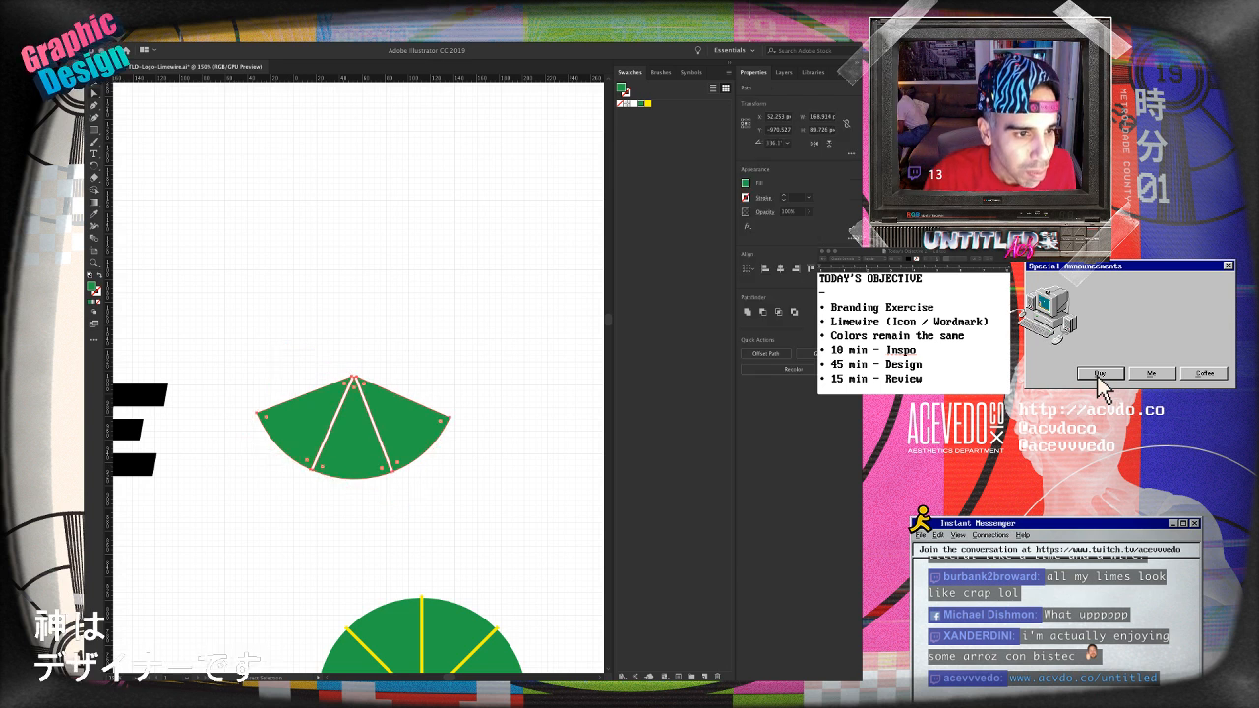
drag(354, 387, 354, 404)
key(super+z)
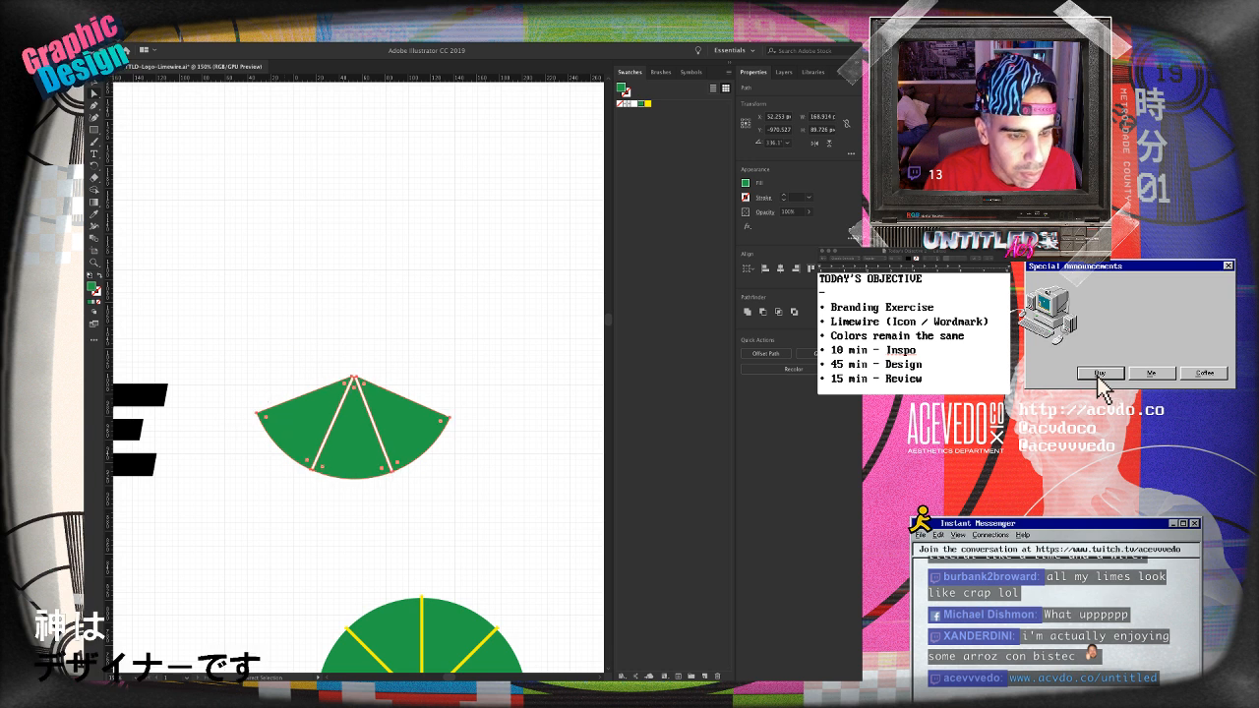
click(433, 344)
drag(433, 344, 491, 303)
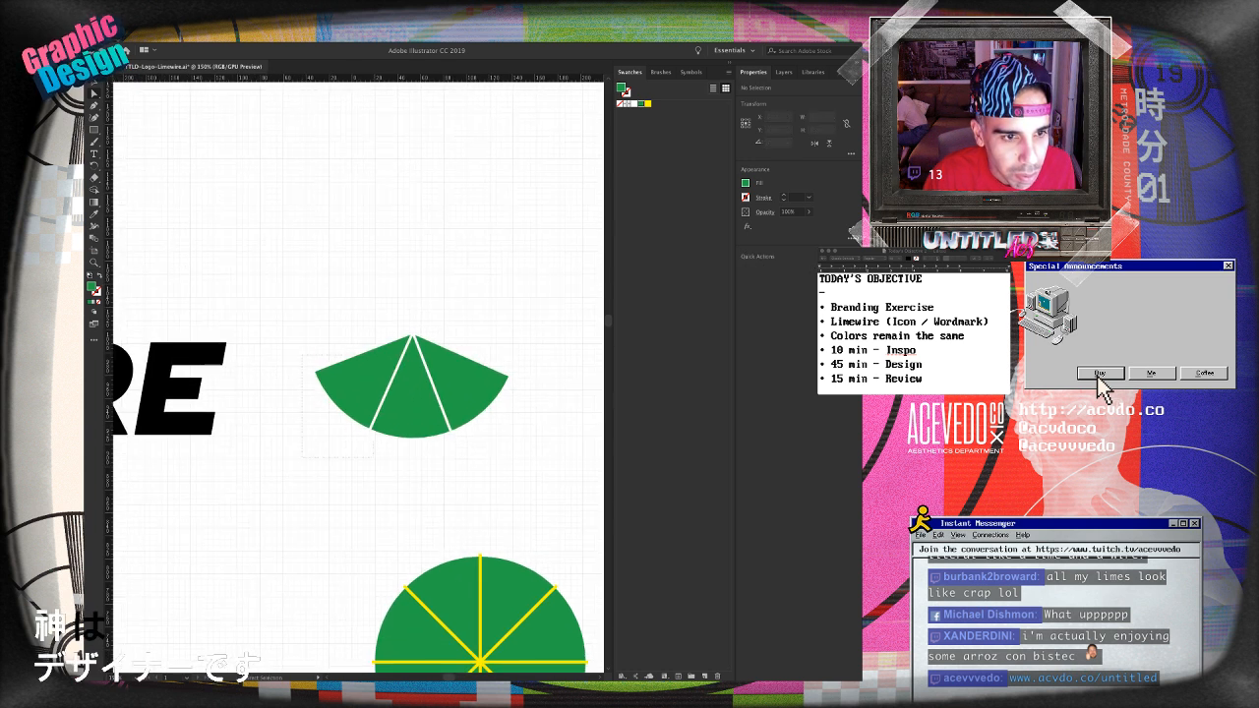
drag(302, 355, 369, 463)
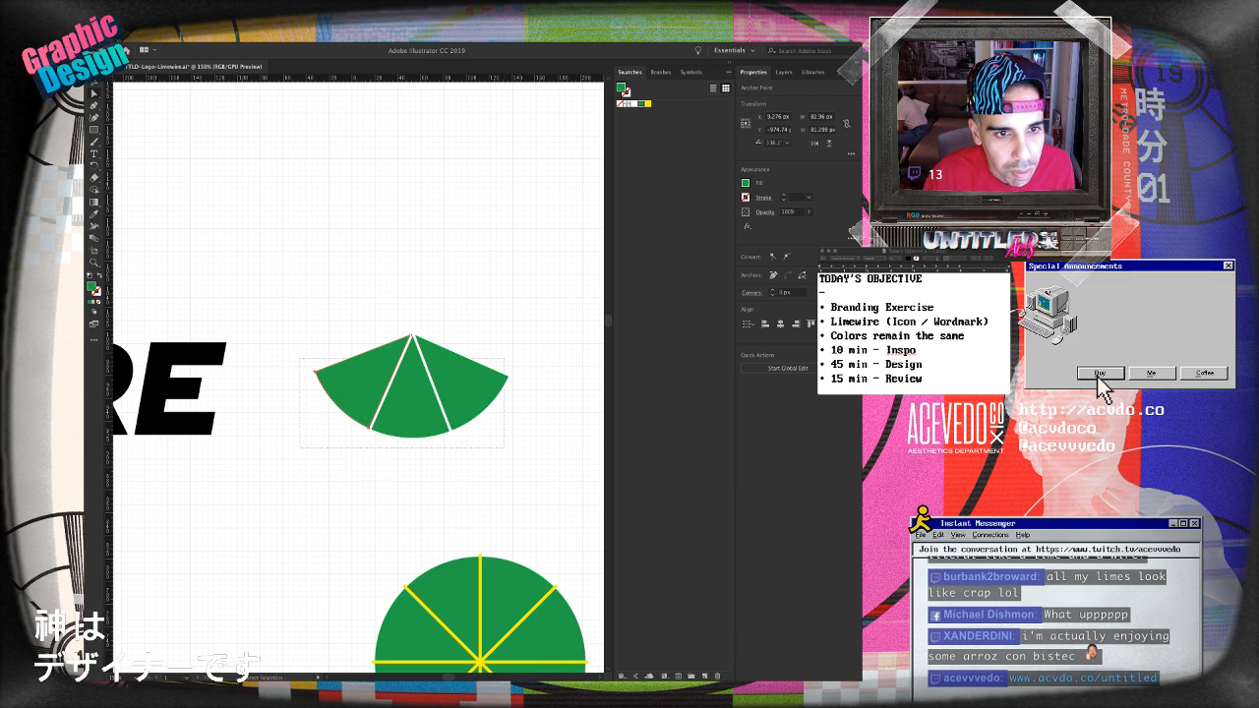
drag(553, 472, 554, 472)
drag(442, 426, 432, 422)
- Give the three-wedge fan a white 2 pt stroke and view it beside the wordmark
key(shift+super+a)
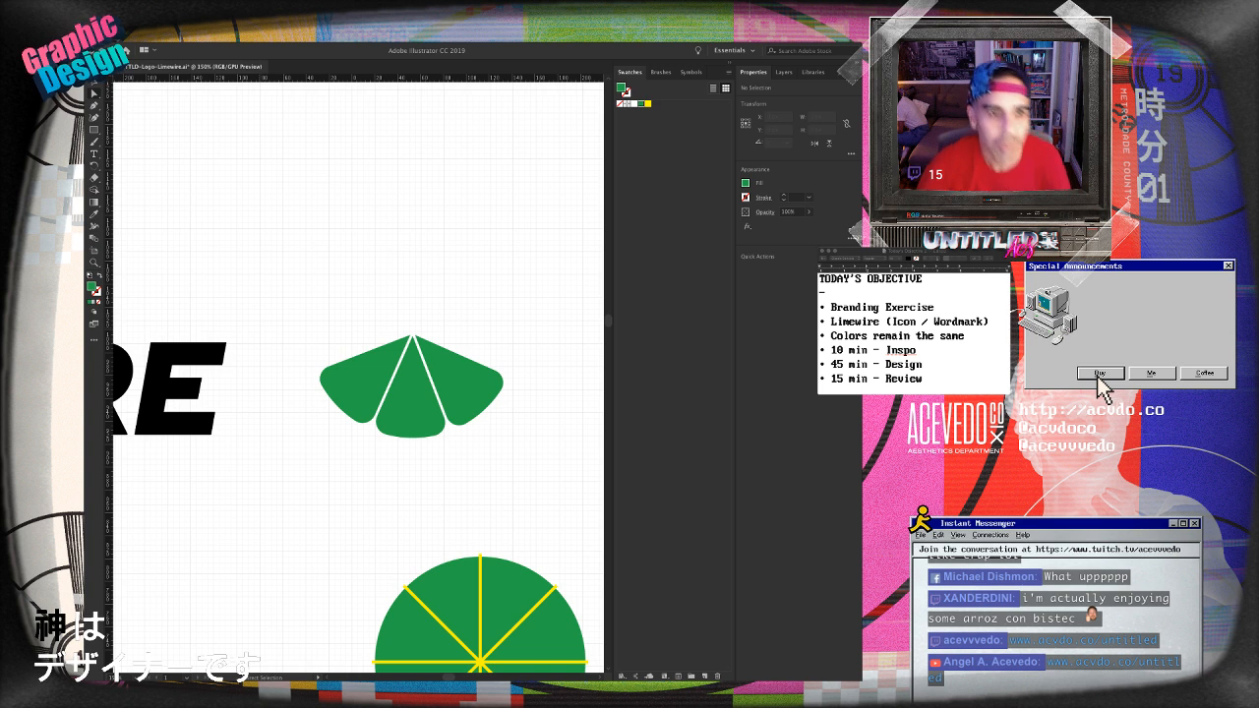
key(v)
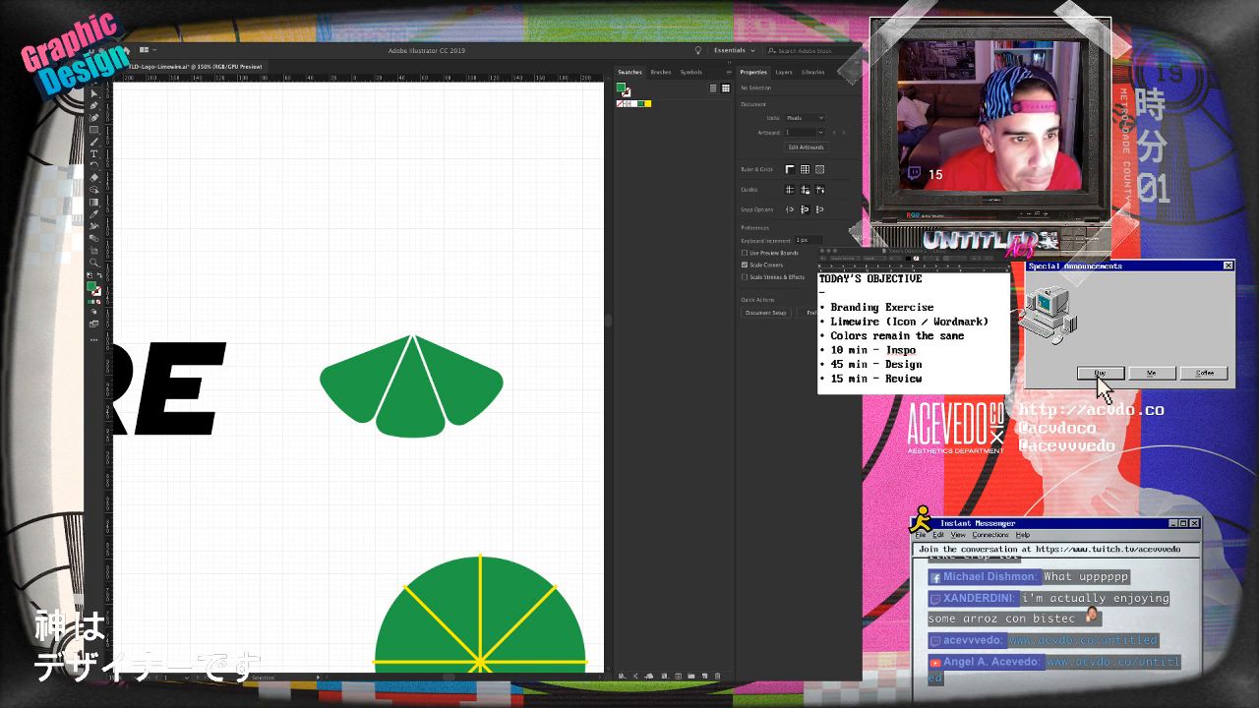
key(ctrl+minus)
key(ctrl+minus)
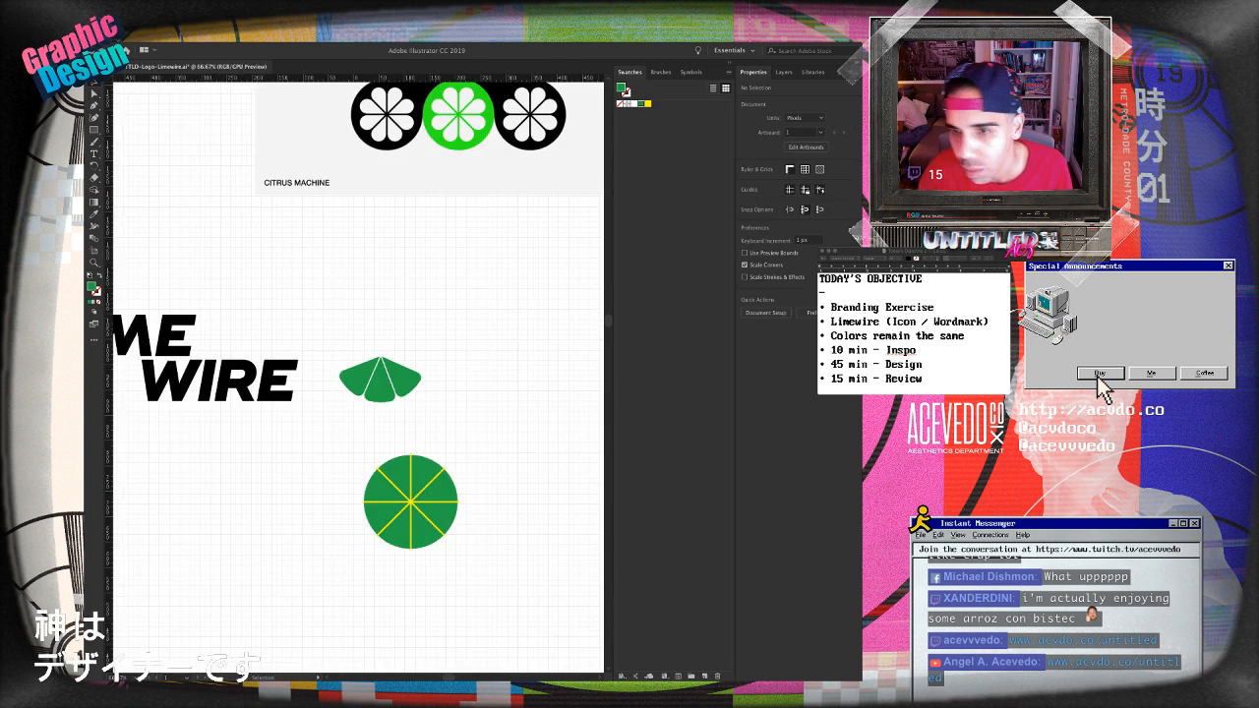
drag(335, 377, 538, 421)
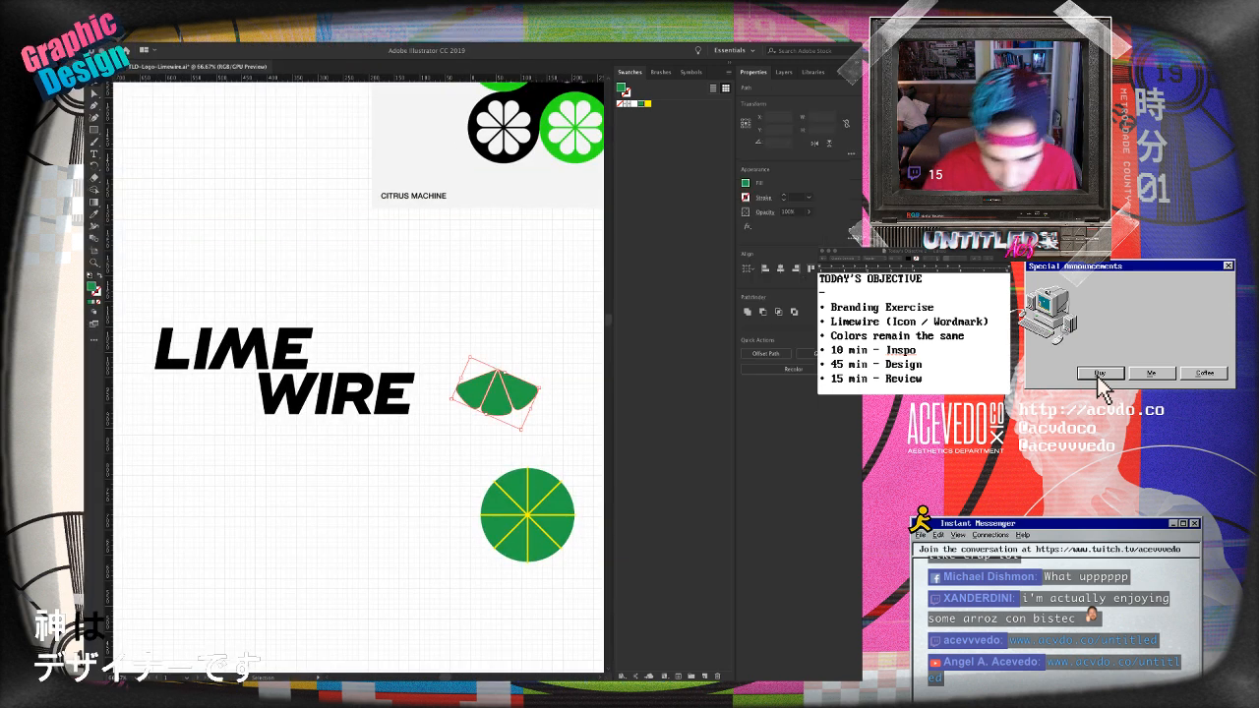
key(ctrl+plus)
key(ctrl+plus)
key(ctrl+plus)
key(ctrl+plus)
key(ctrl+shift+a)
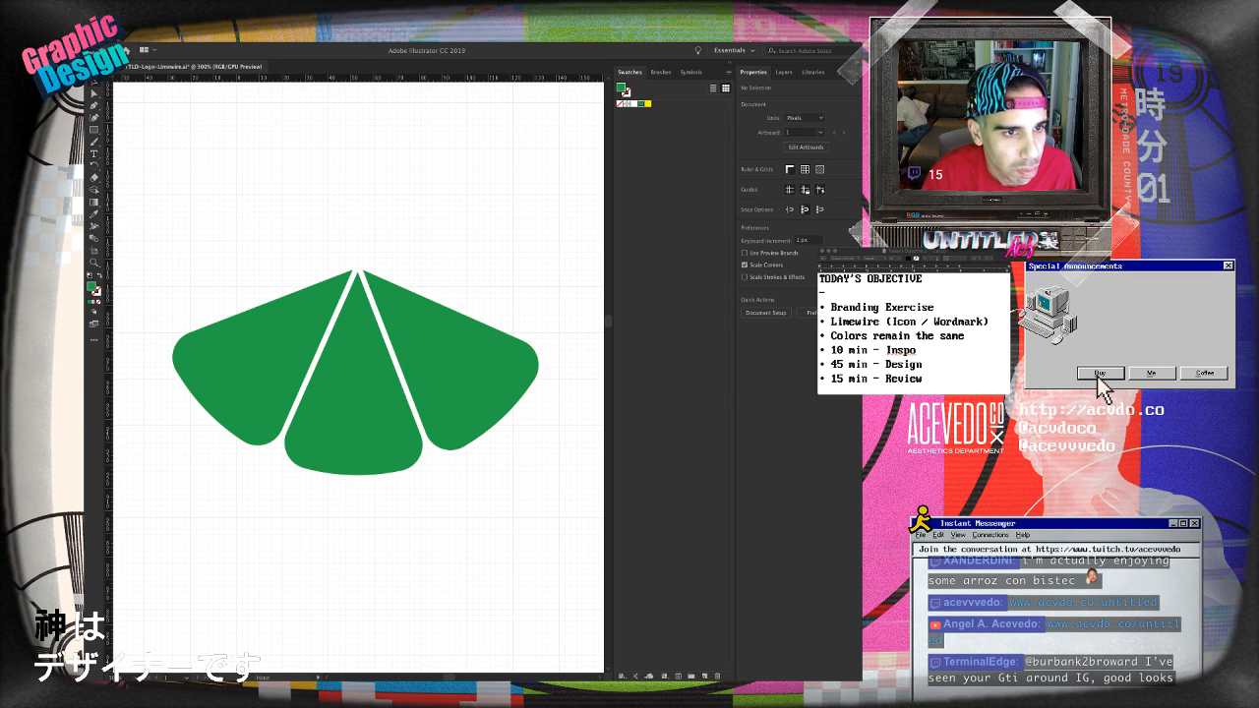
drag(295, 285, 393, 295)
drag(365, 244, 546, 313)
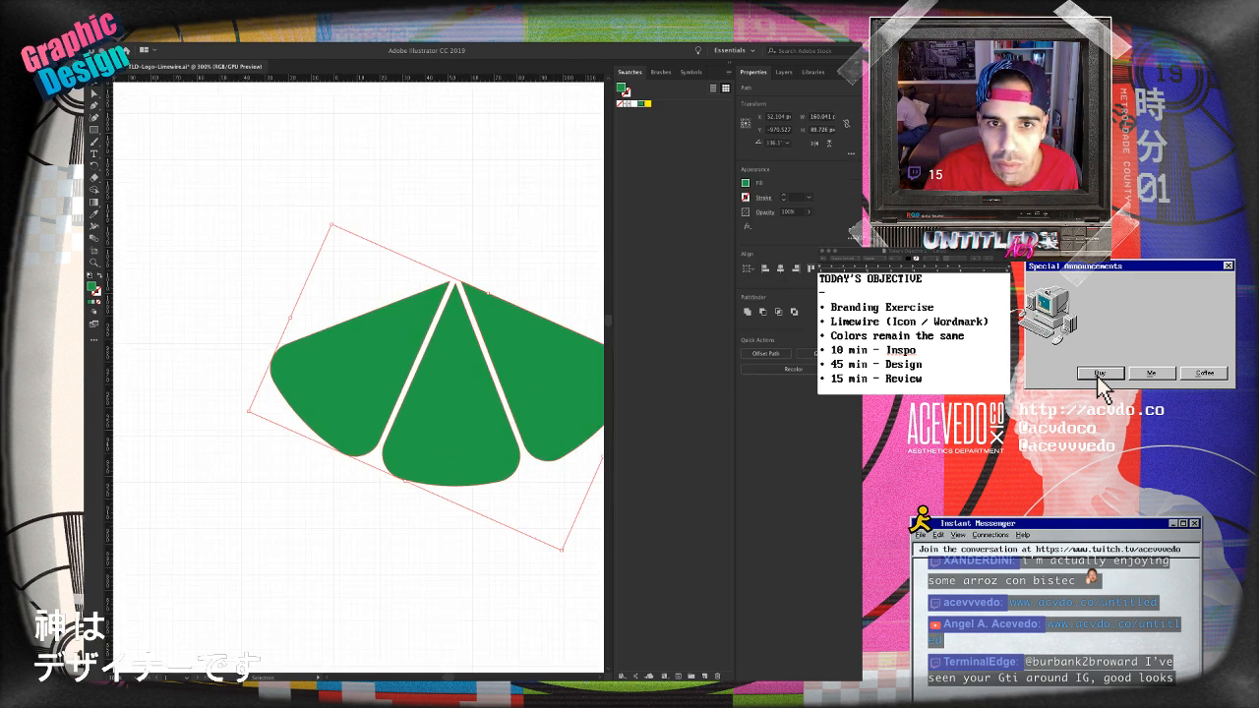
click(634, 104)
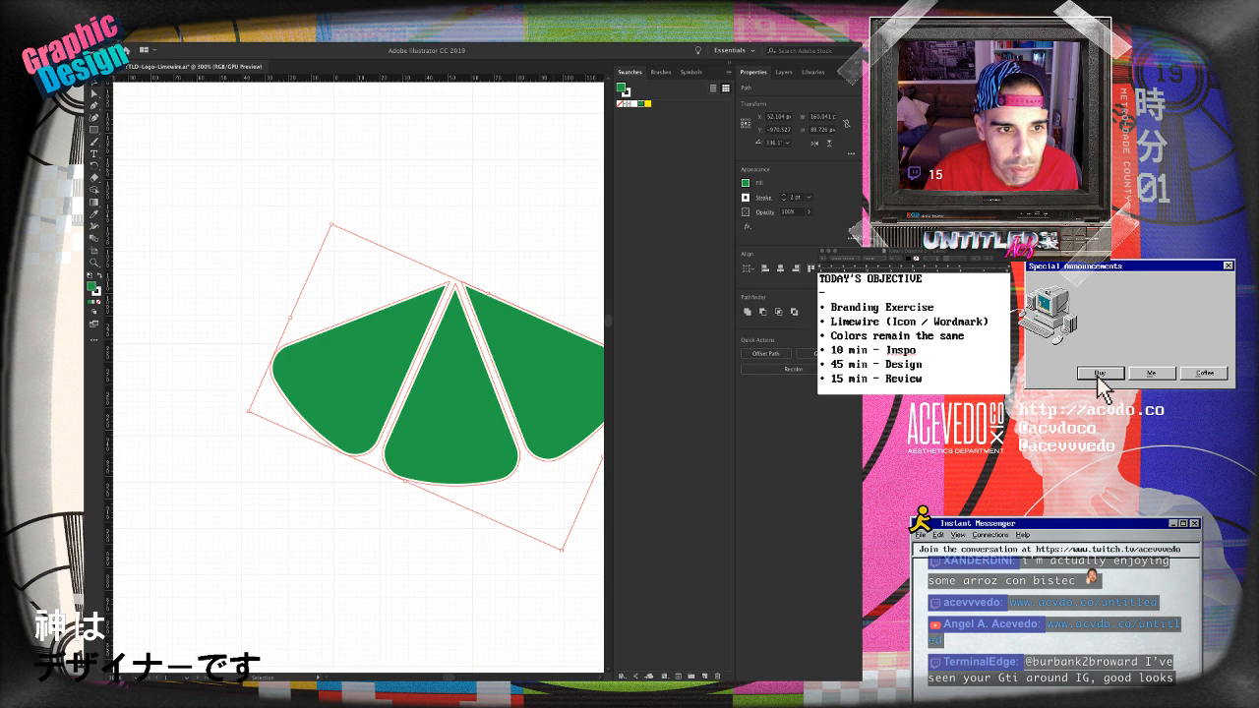
key(ctrl+shift+a)
key(ctrl+minus)
key(ctrl+minus)
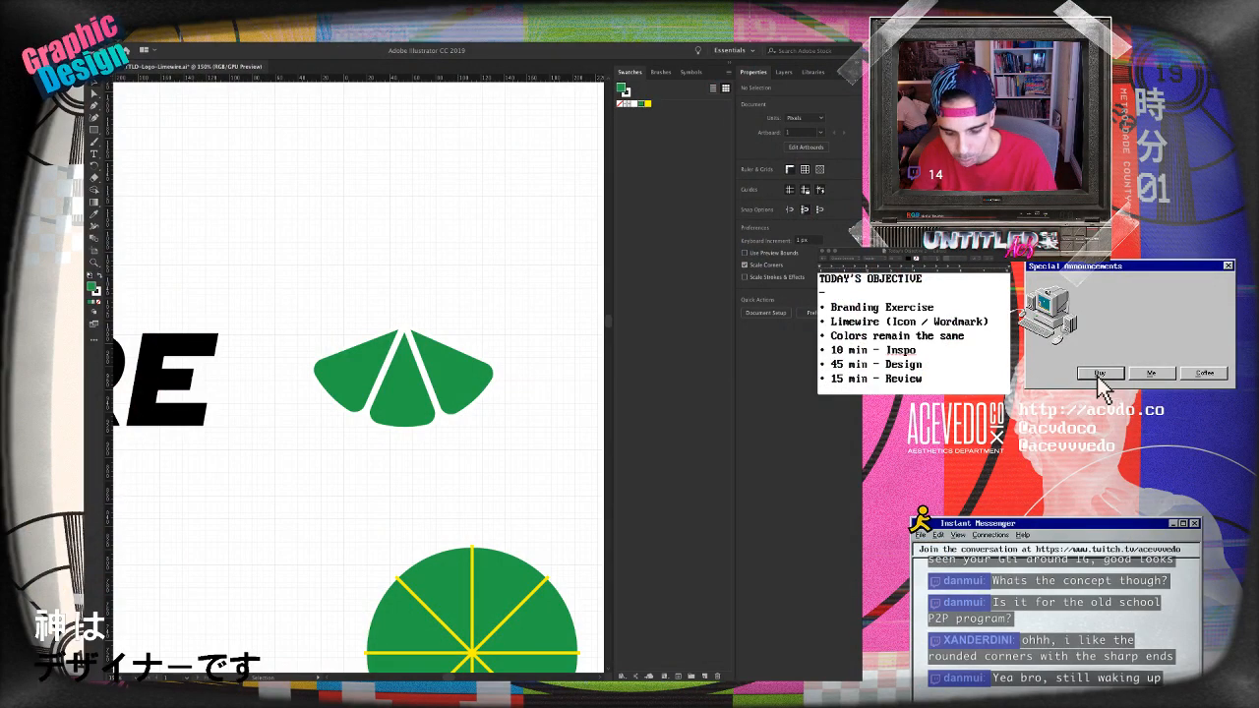
- Zoom out and try selecting the three lime slices beside the wordmark
key(super+minus)
key(super+minus)
drag(265, 364, 426, 378)
drag(550, 416, 560, 421)
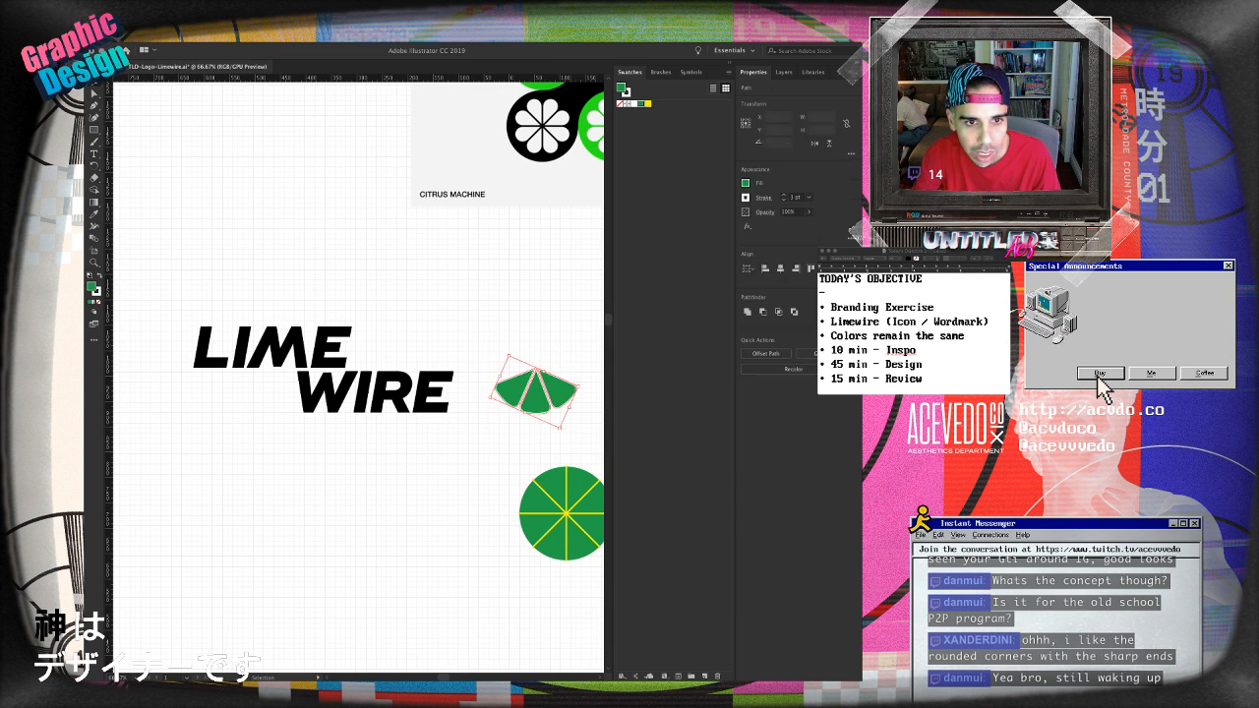
click(560, 432)
scroll(531, 393, right, 1)
drag(457, 348, 533, 418)
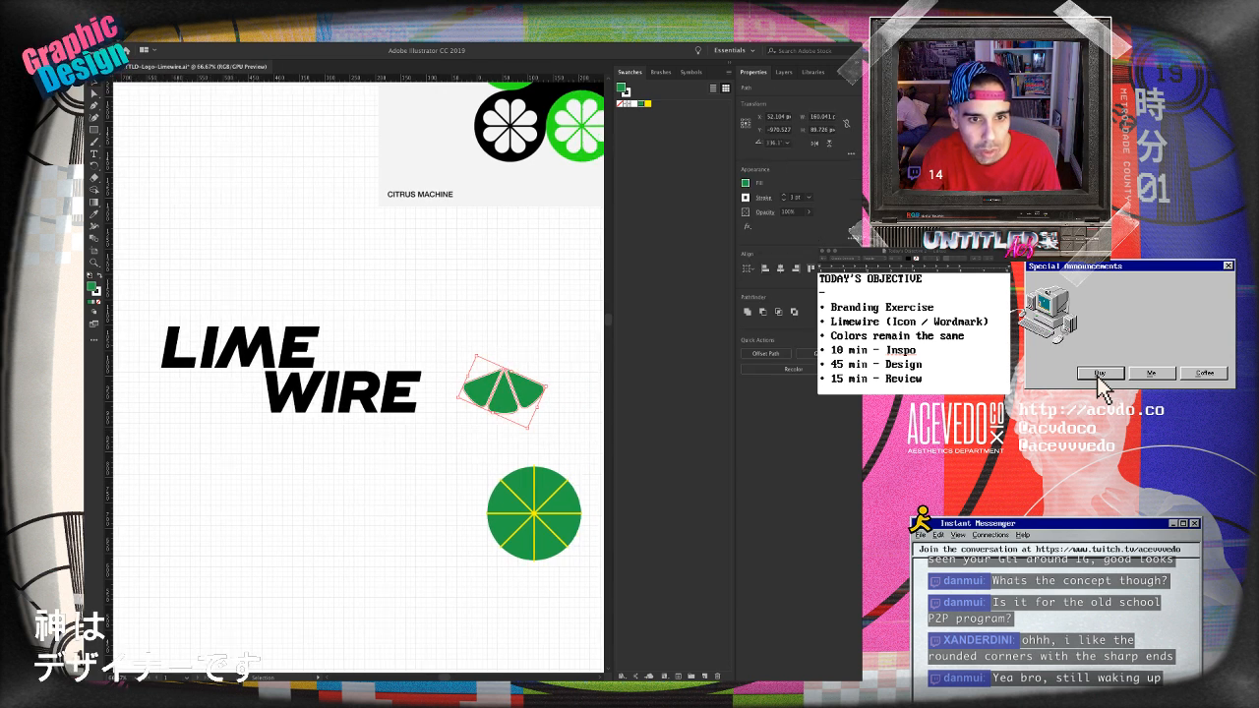
key(ctrl+z)
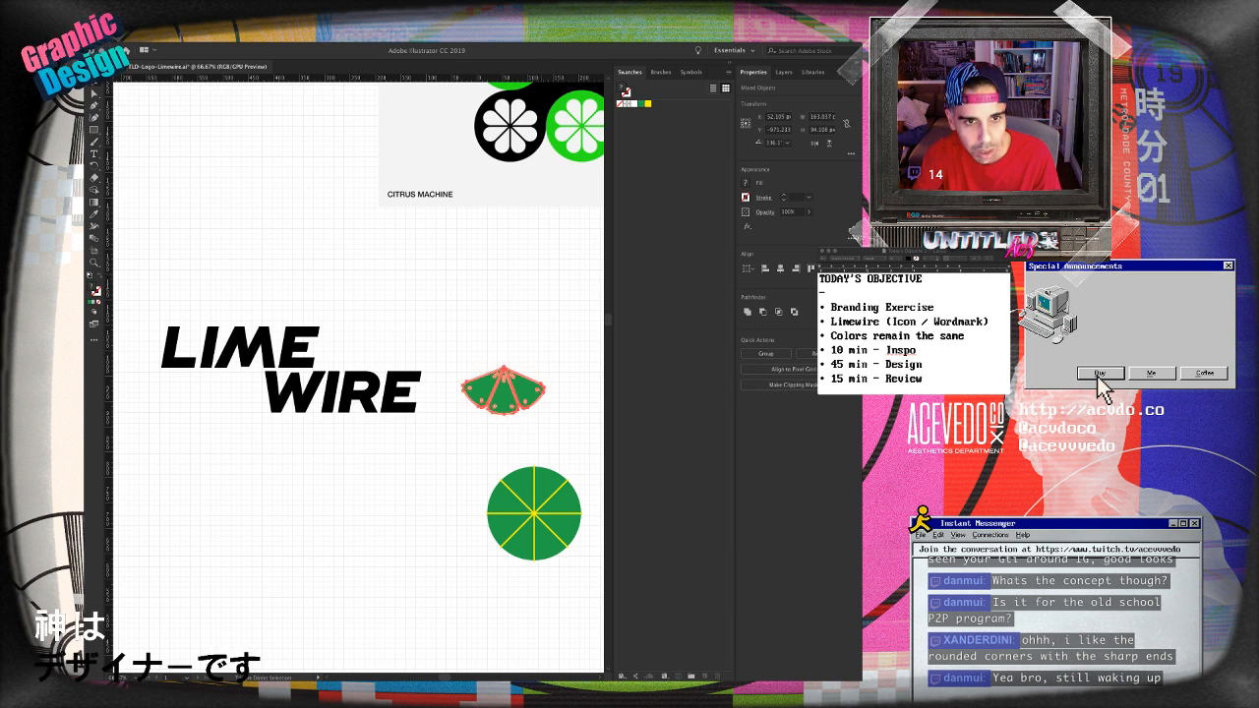
key(ctrl+shift+a)
click(525, 390)
shift+click(503, 396)
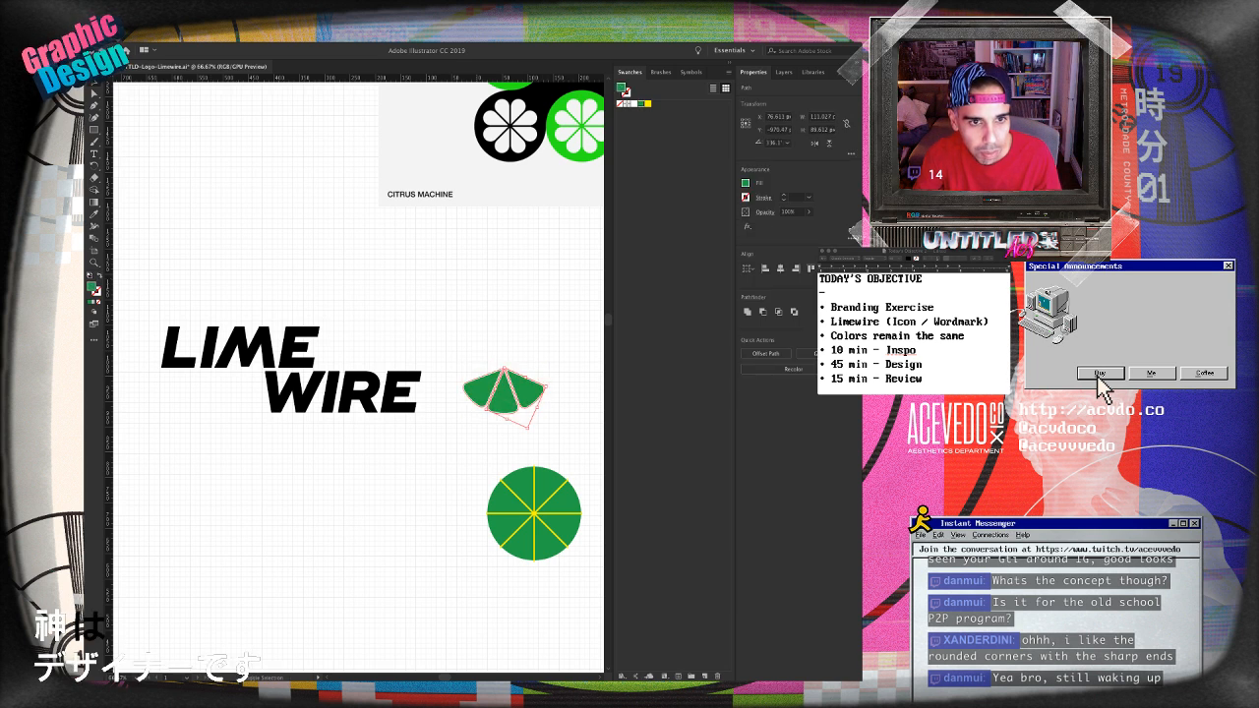
shift+click(480, 391)
key(ctrl+shift+a)
- Zoom the icon to 150% and marquee-select all three wedges
key(ctrl+=)
key(ctrl+=)
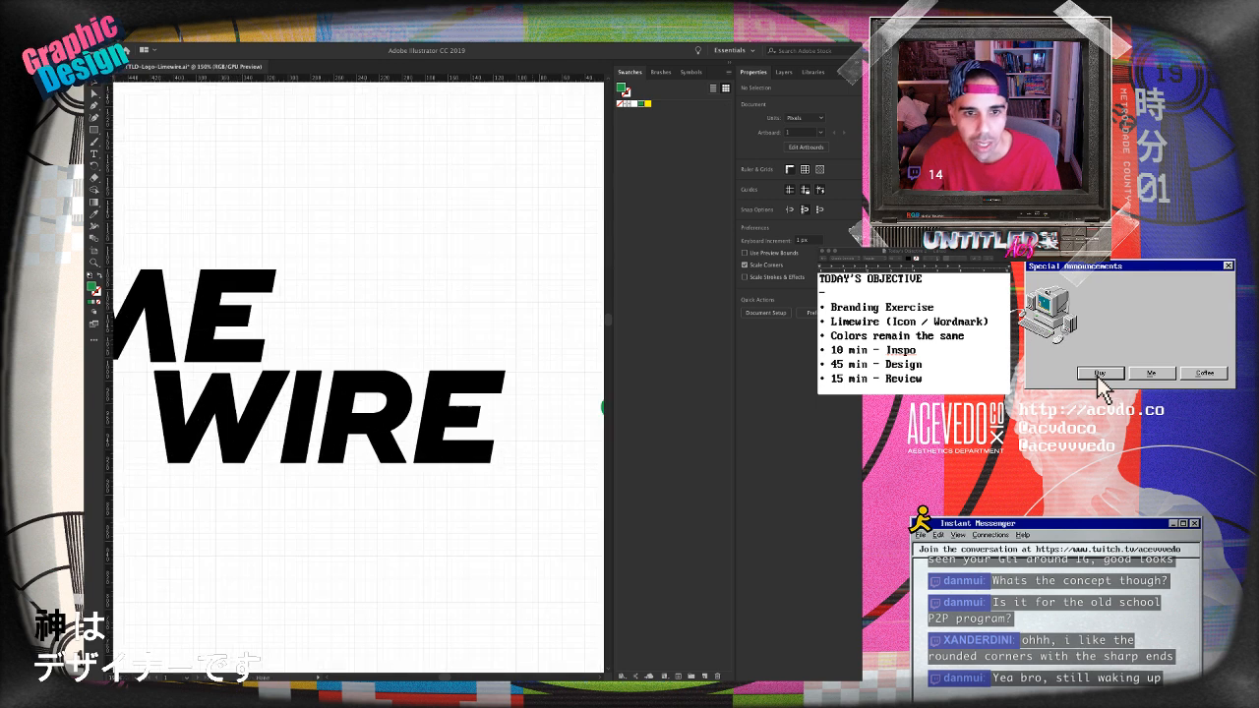
scroll(359, 382, right, 5)
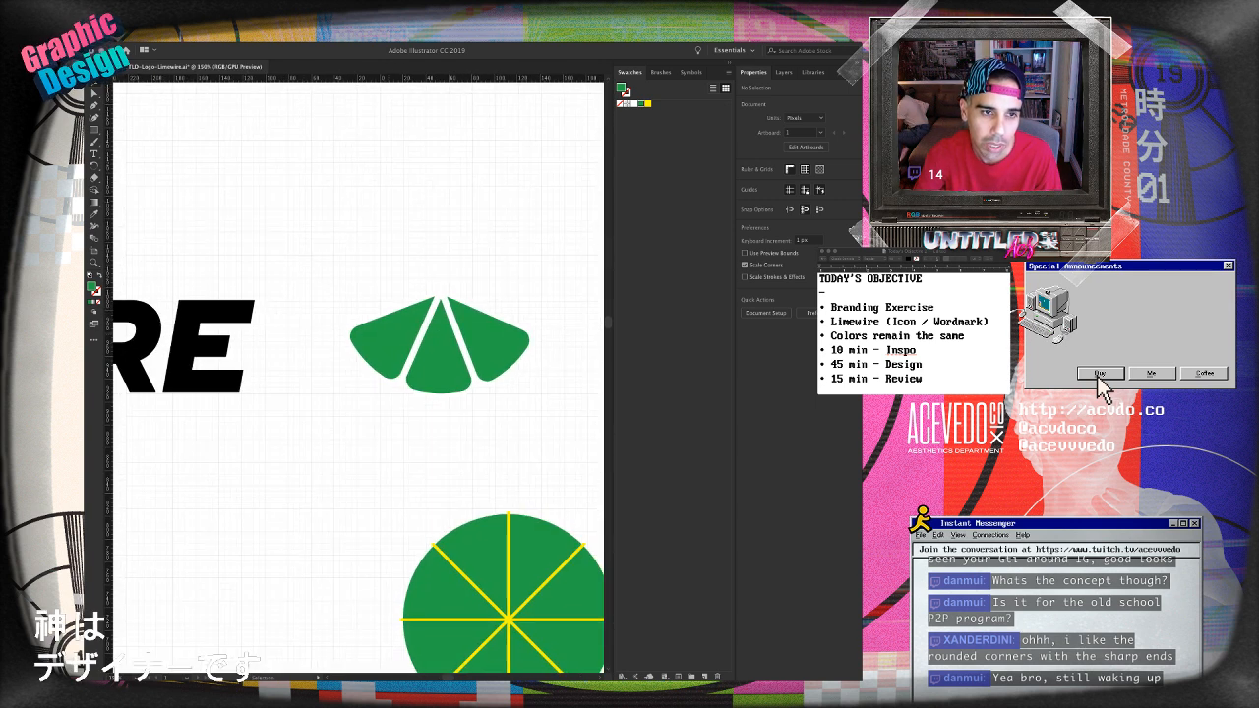
click(396, 341)
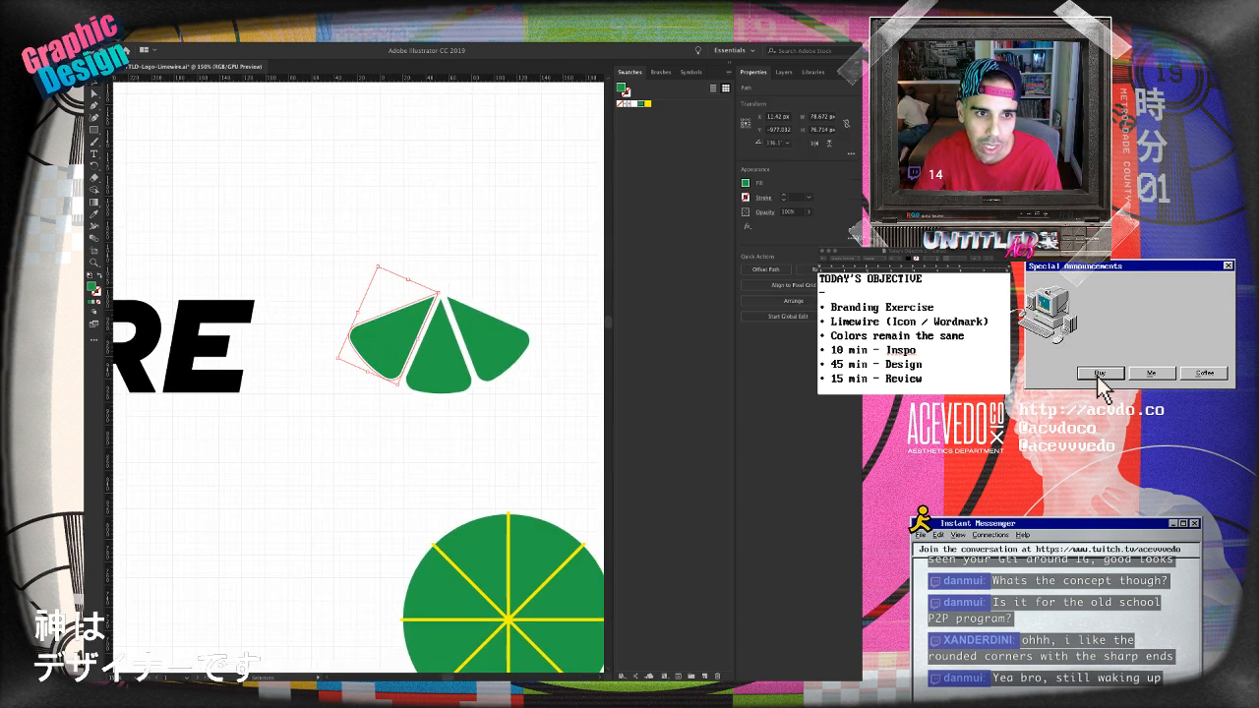
key(ctrl+shift+a)
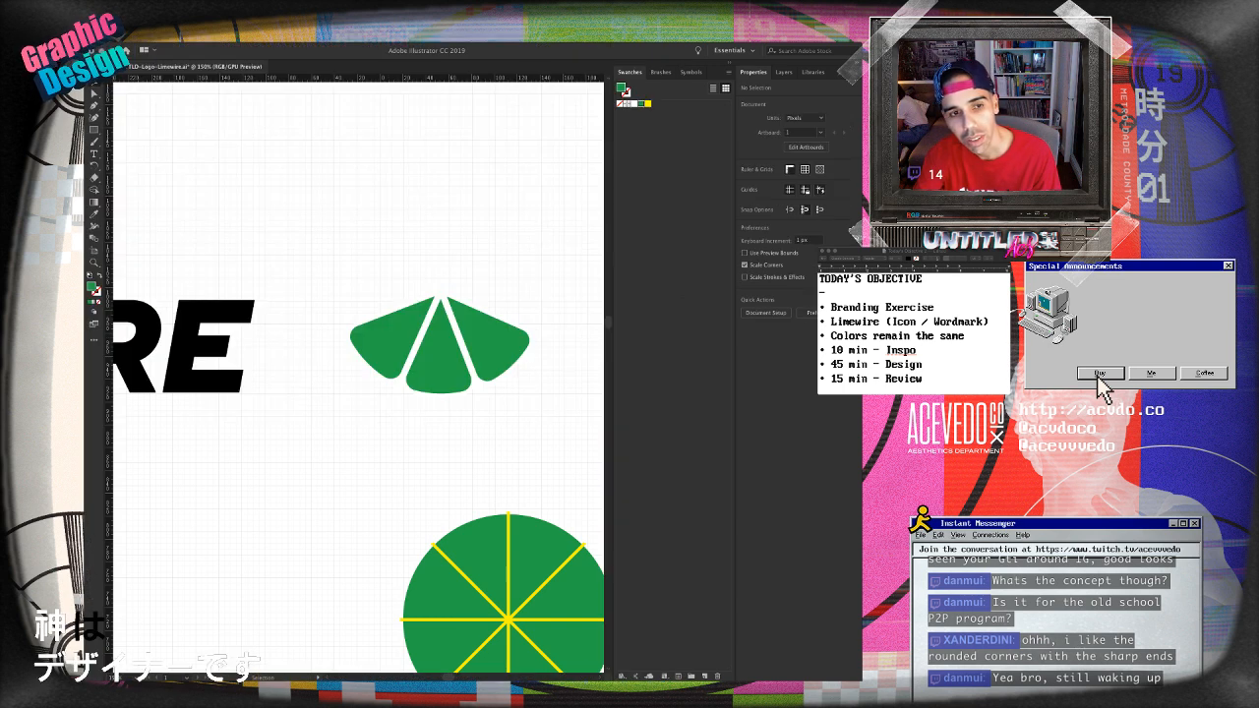
click(389, 339)
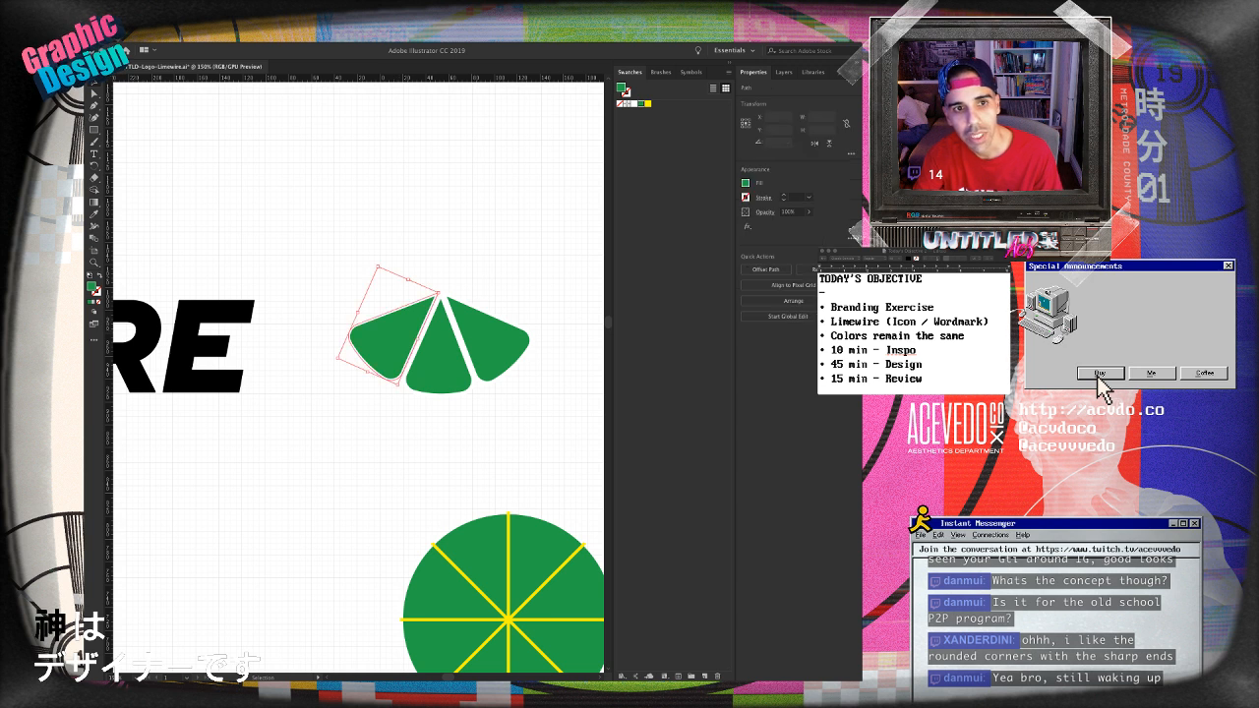
drag(339, 275, 541, 403)
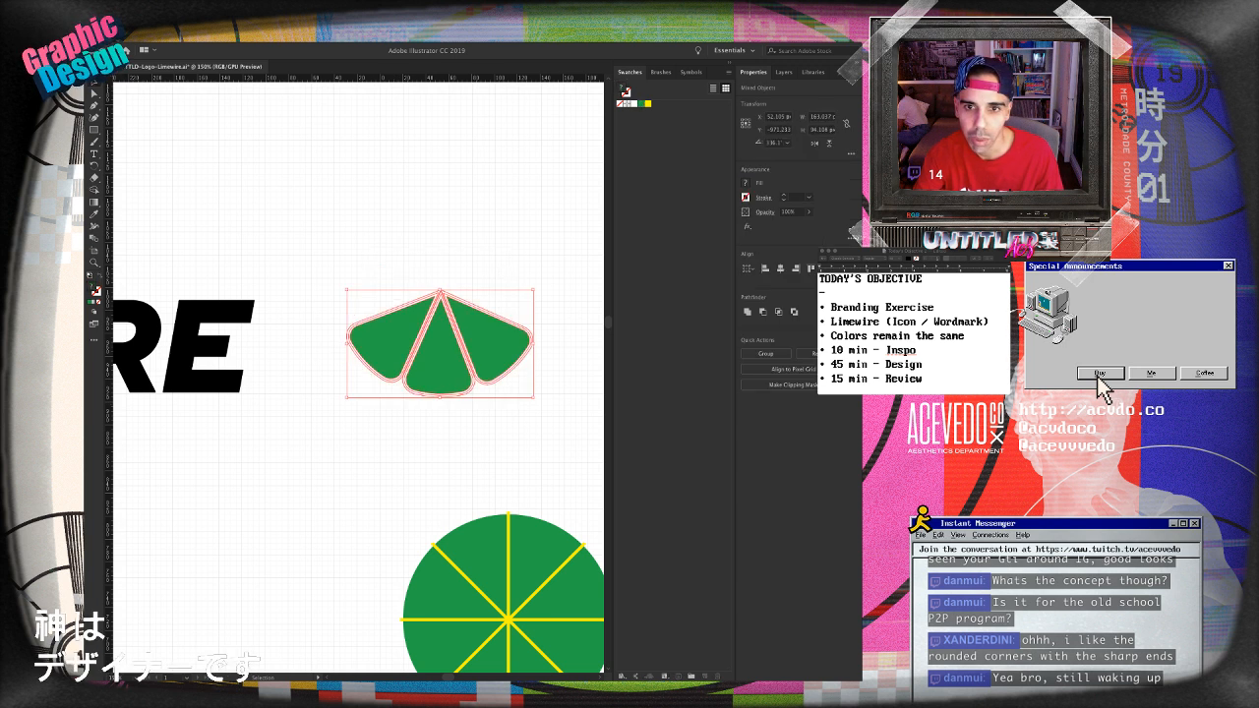
key(super+h)
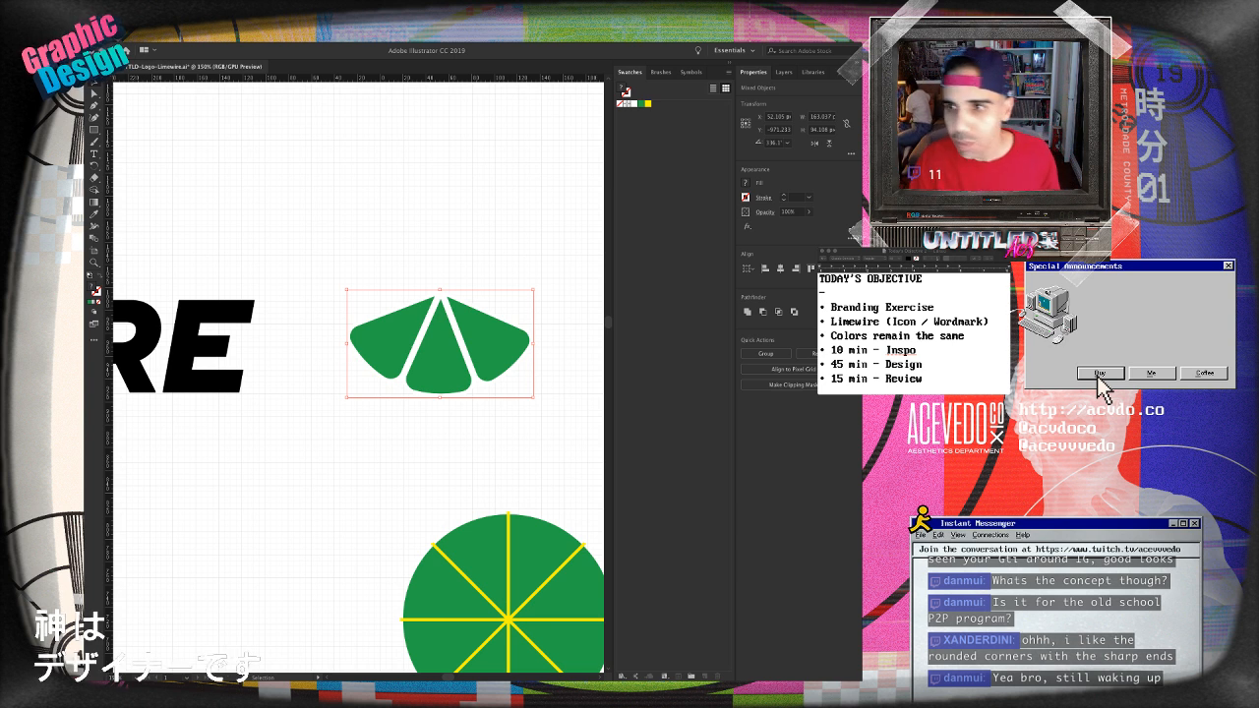
click(325, 246)
drag(330, 266, 550, 413)
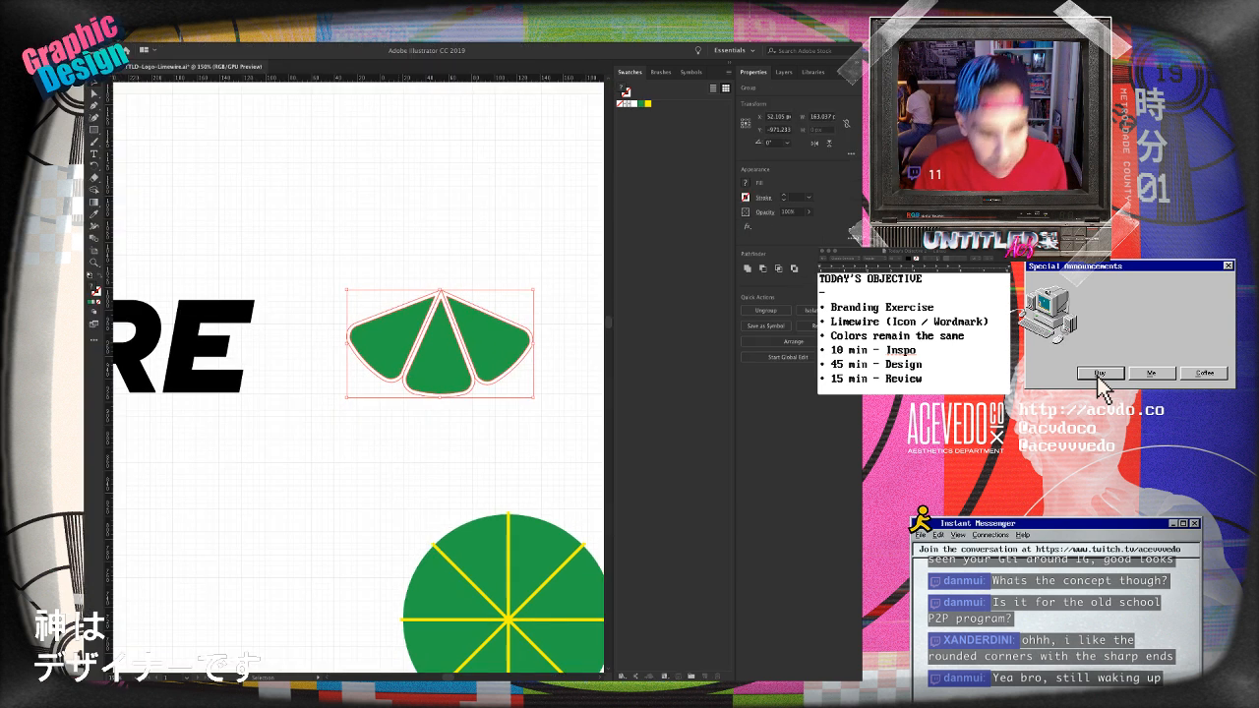
- Pick the three green wedge paths with Direct Selection and cut them out
key(a)
key(v)
click(330, 256)
click(389, 339)
shift+click(439, 359)
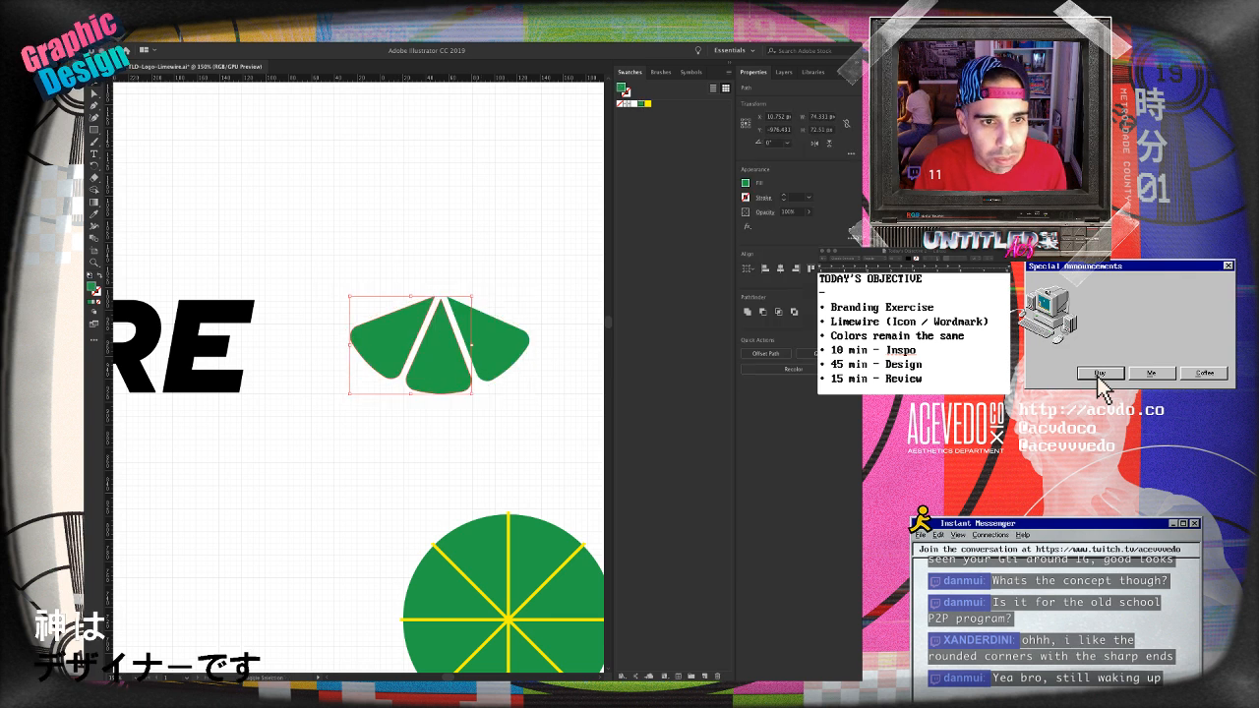
shift+click(490, 339)
key(a)
key(Delete)
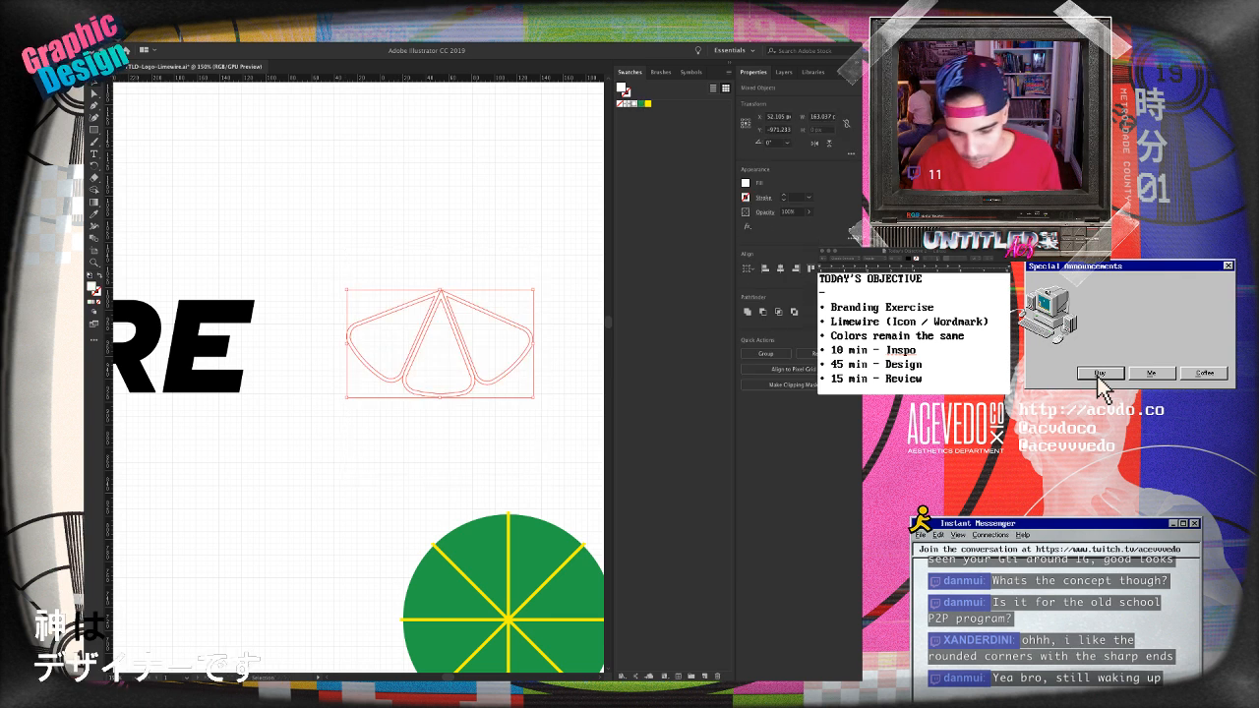
key(super+minus)
key(super+minus)
- Paste the green wedges, group them, and move the icon left of the LIME WIRE wordmark
scroll(358, 377, left, 5)
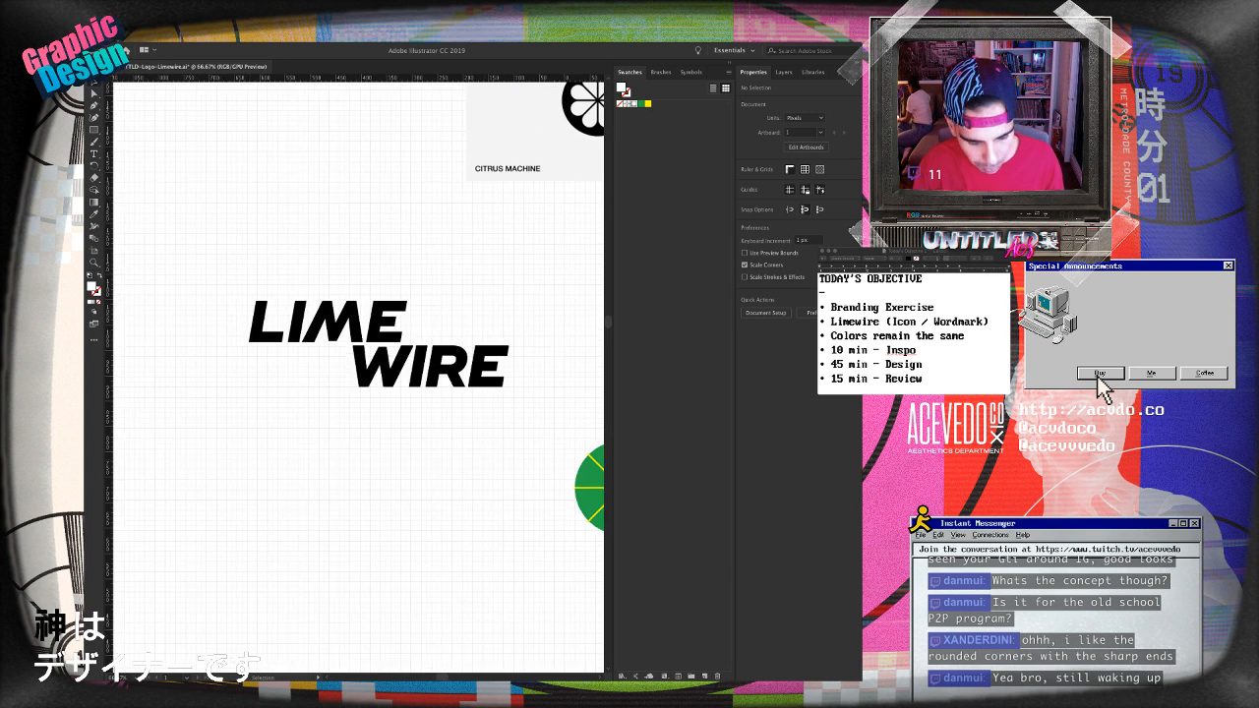
key(super+v)
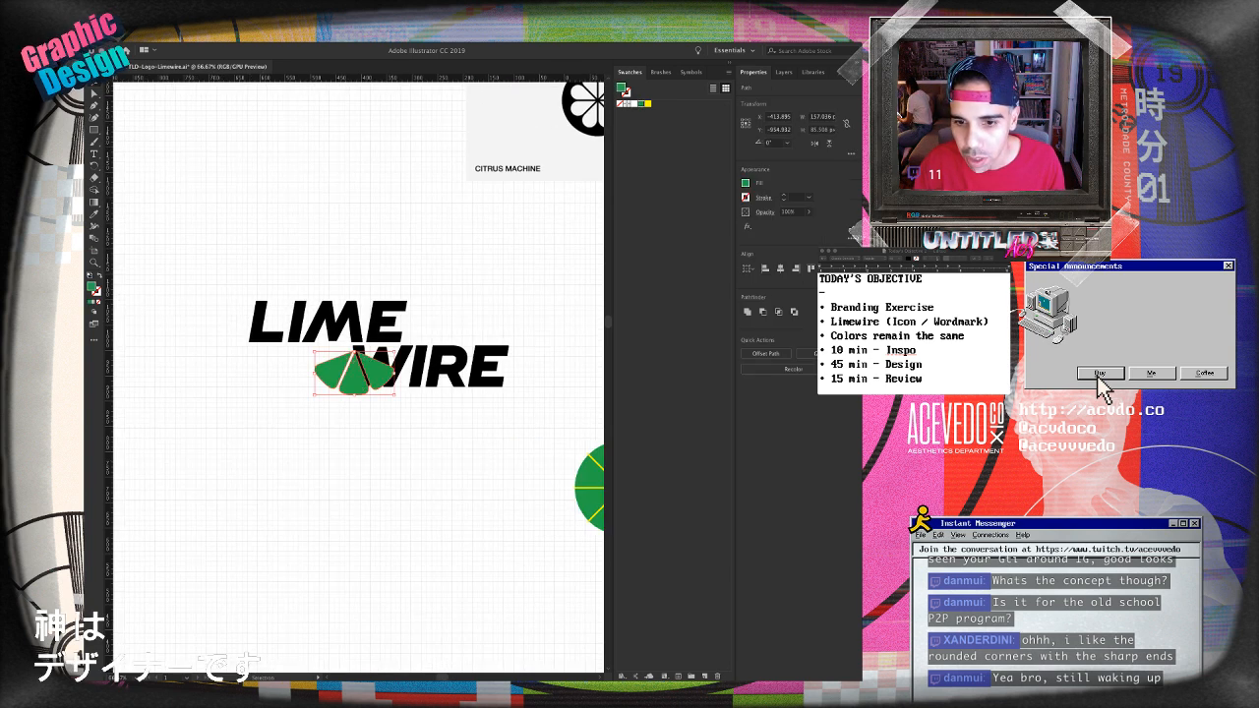
drag(861, 681, 873, 685)
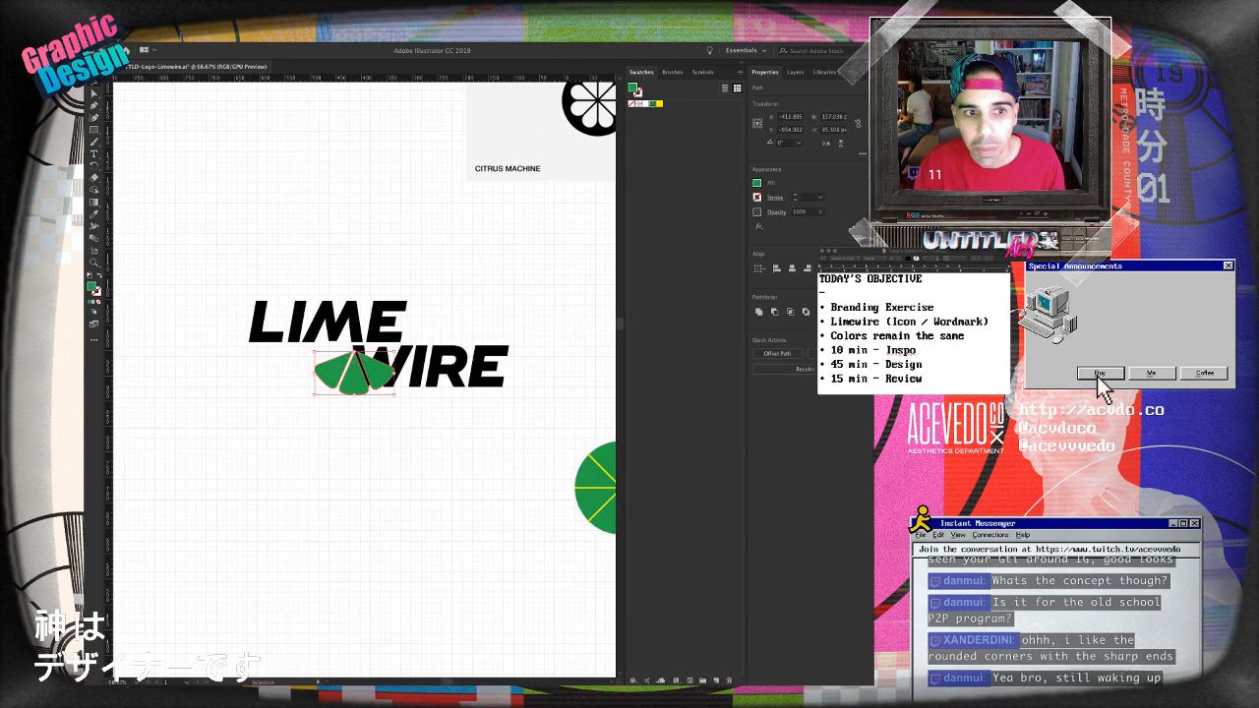
click(741, 63)
shift+click(333, 375)
shift+click(379, 376)
scroll(364, 377, left, 5)
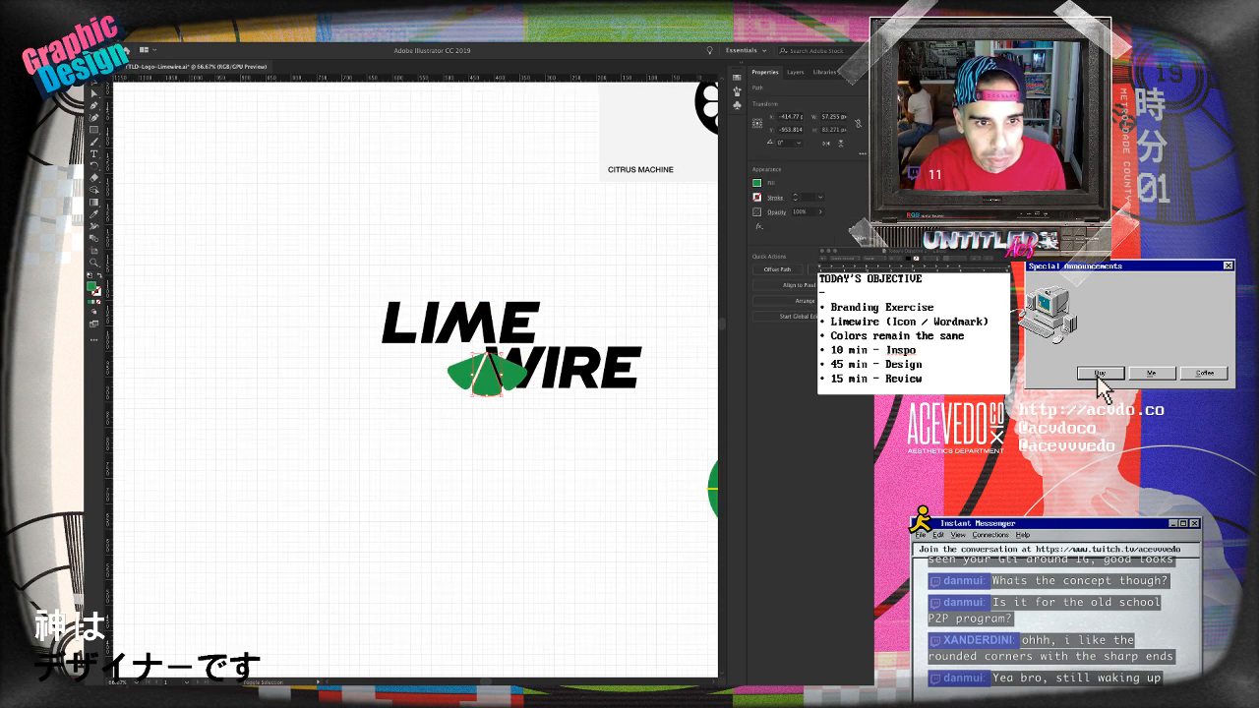
shift+click(511, 374)
shift+click(464, 374)
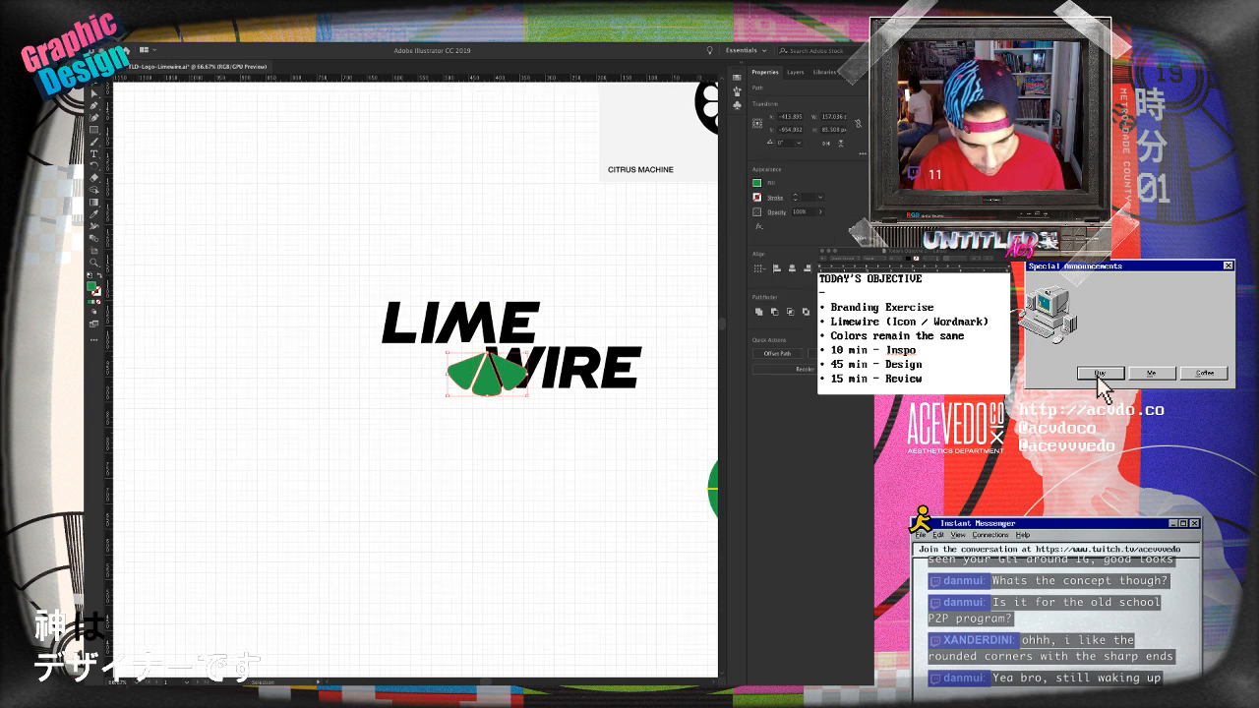
key(super+g)
drag(487, 377, 329, 378)
key(super+shift+a)
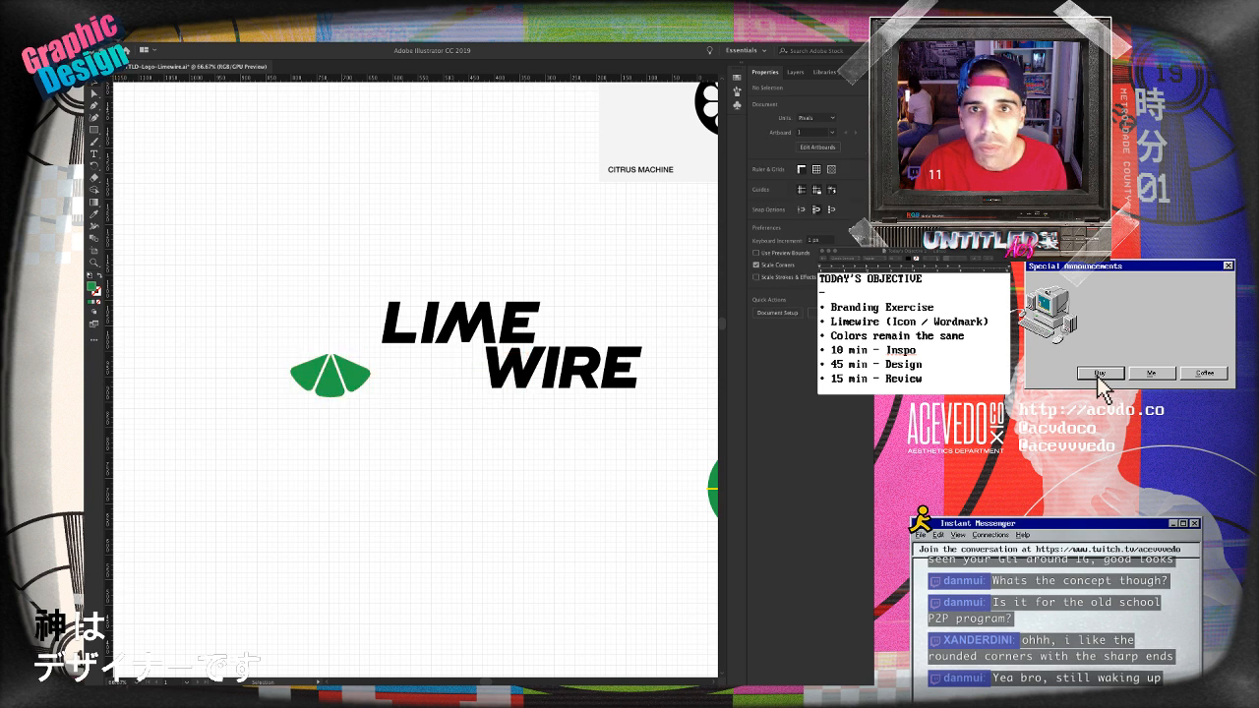
- Show the Libraries colour themes, then switch to the fruit icons page in Chrome
click(824, 72)
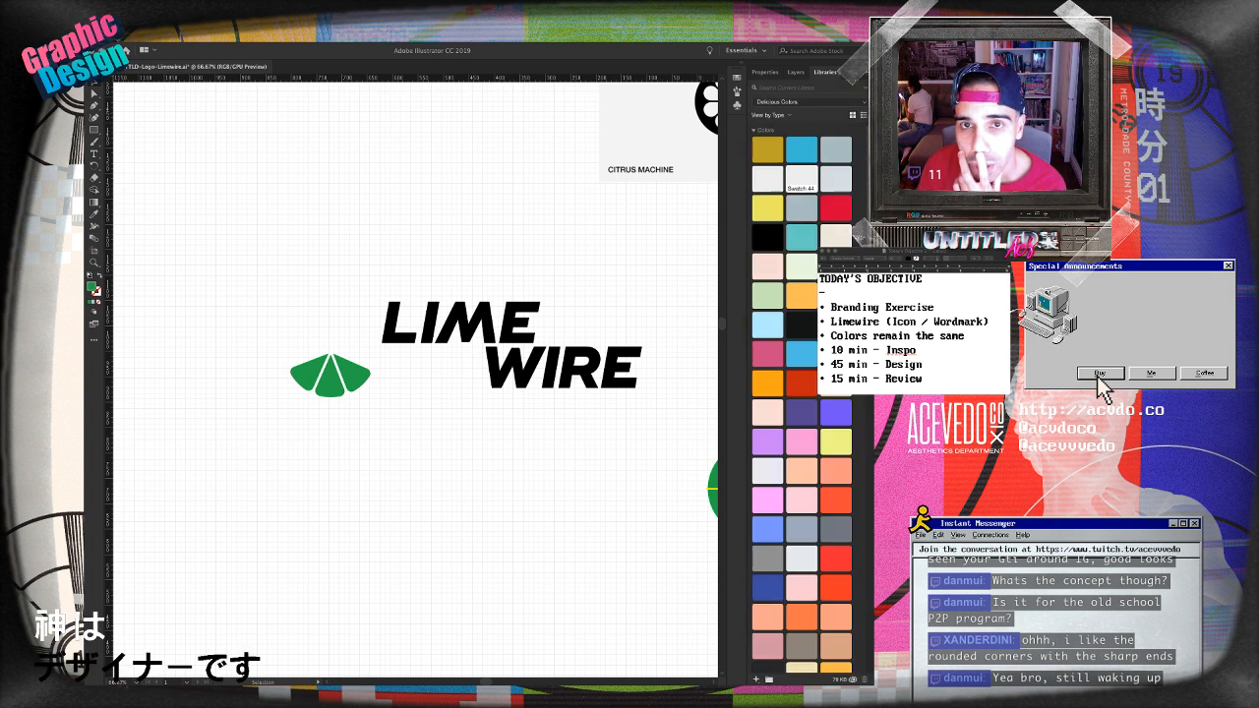
click(754, 130)
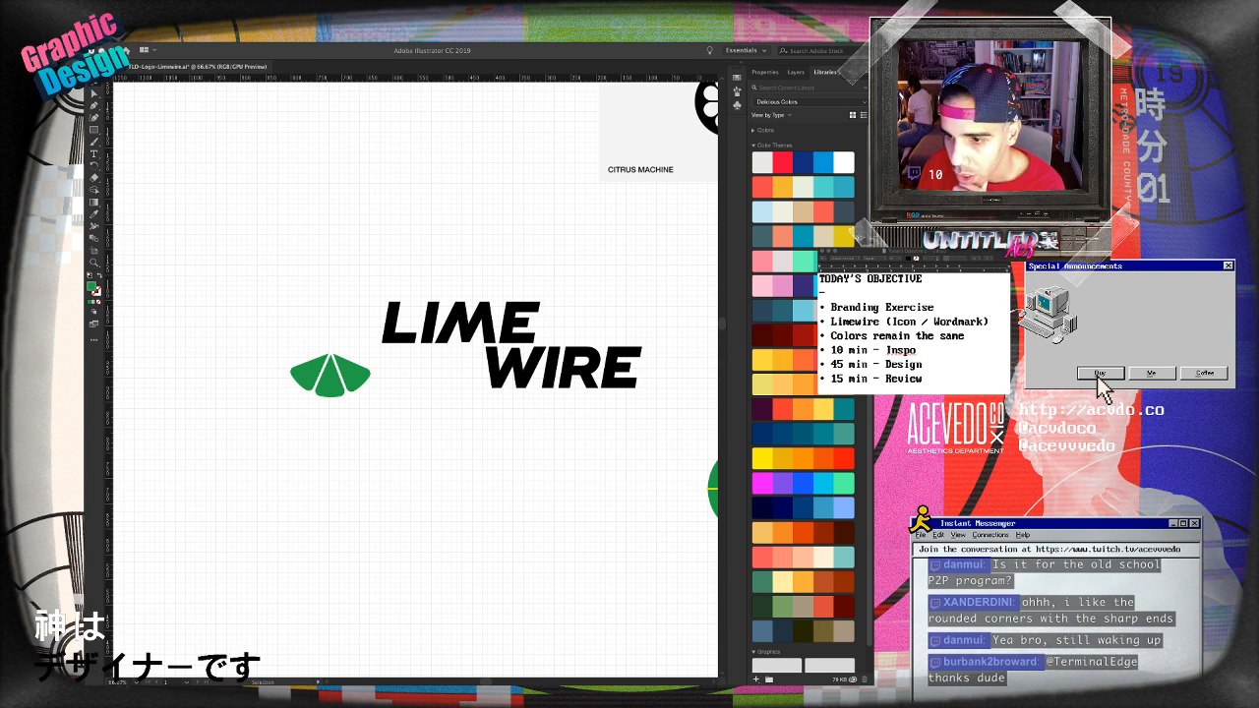
key(super+Tab)
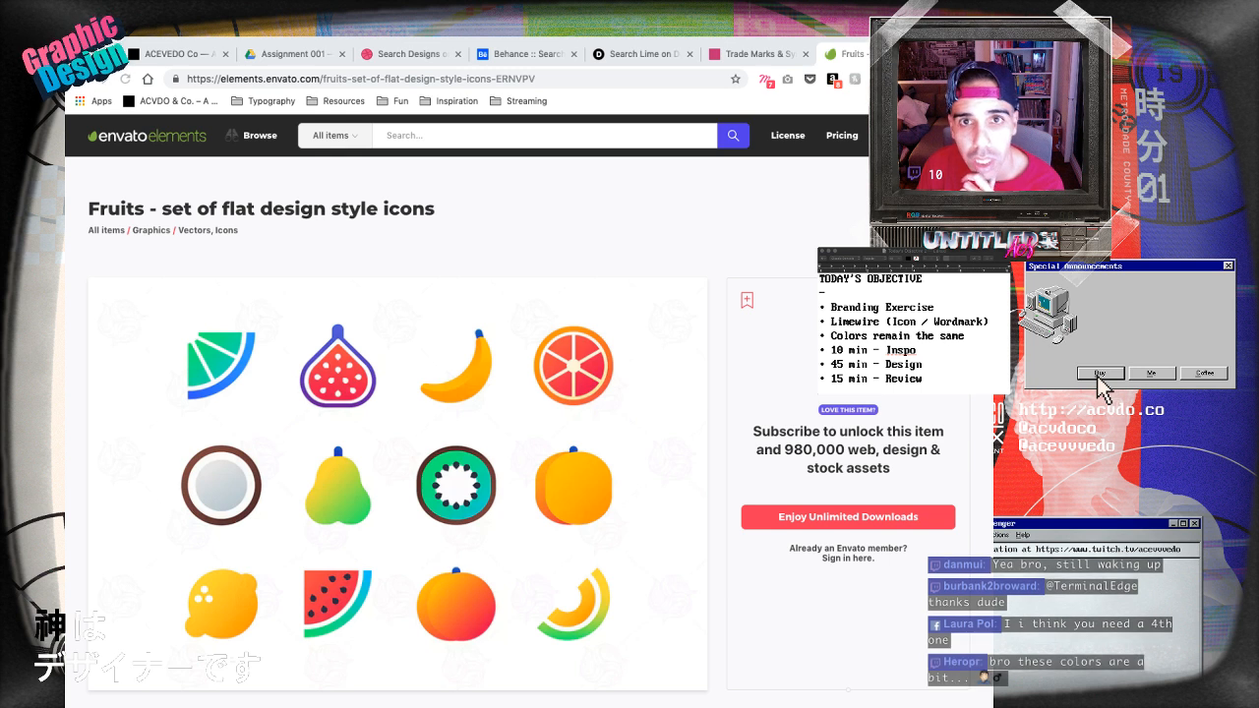
- Search 'adobe color' in a new tab and open the Adobe Color CC color wheel result
key(super+t)
text(adobe)
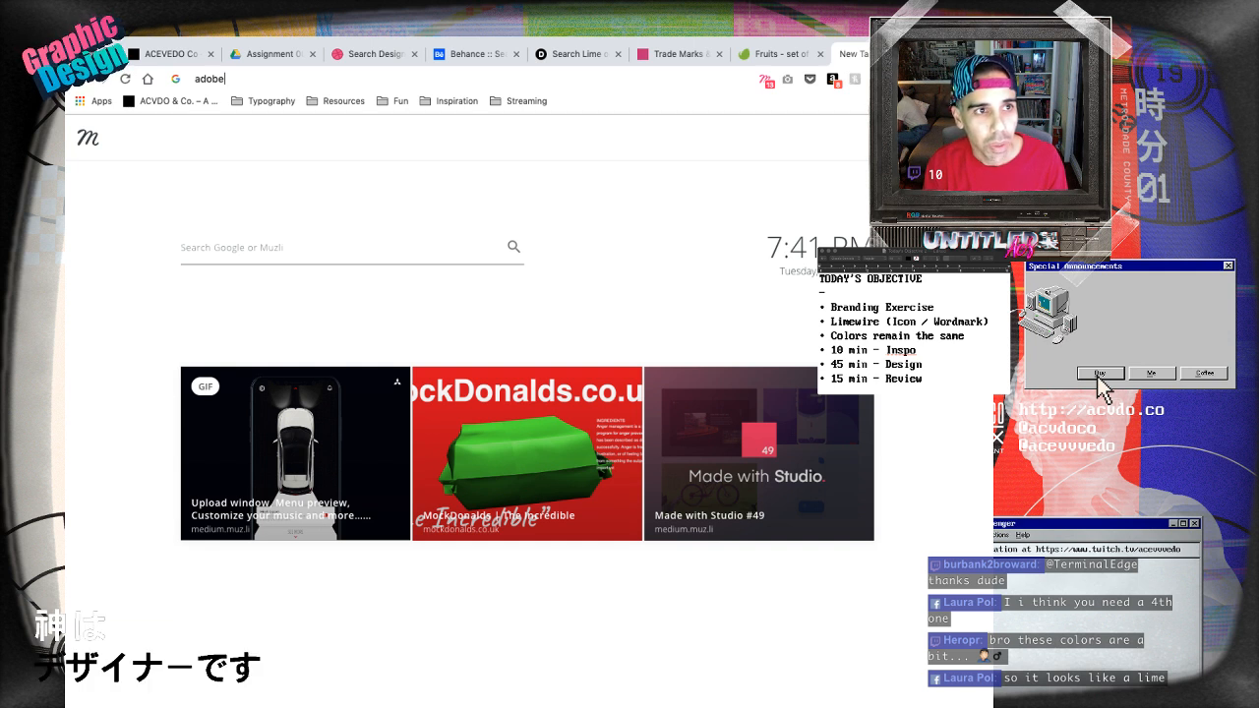
text( col)
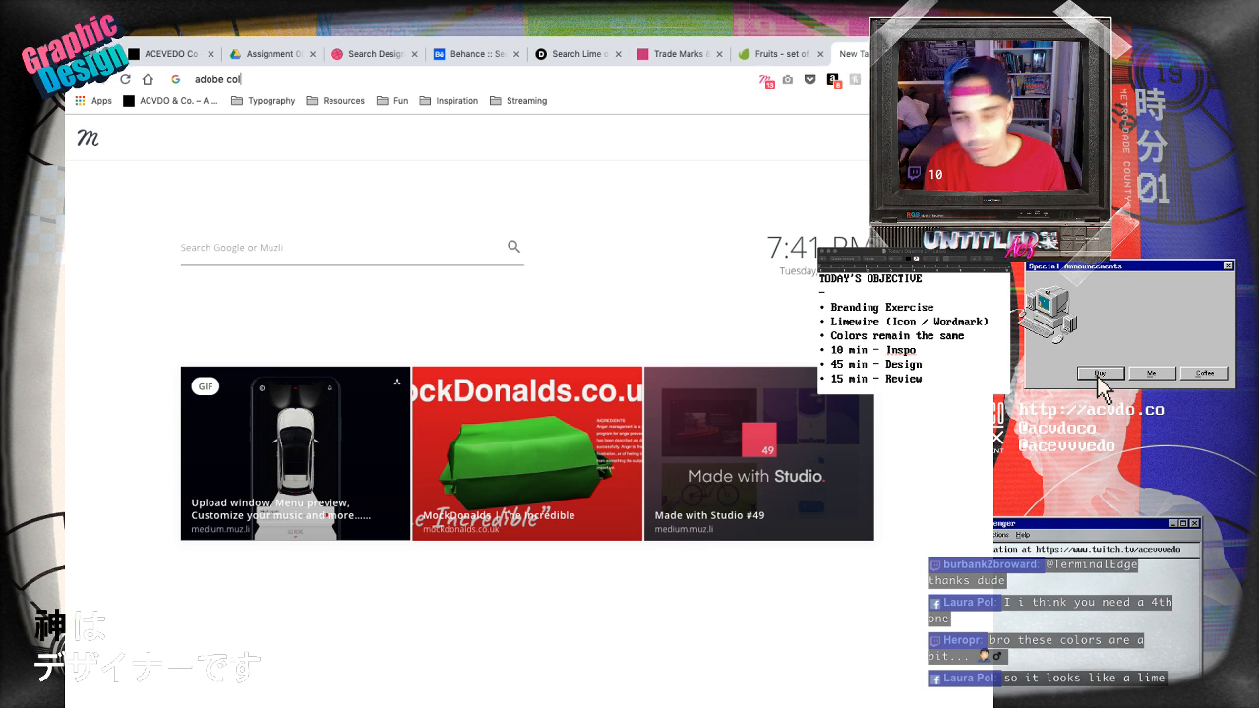
text(o)
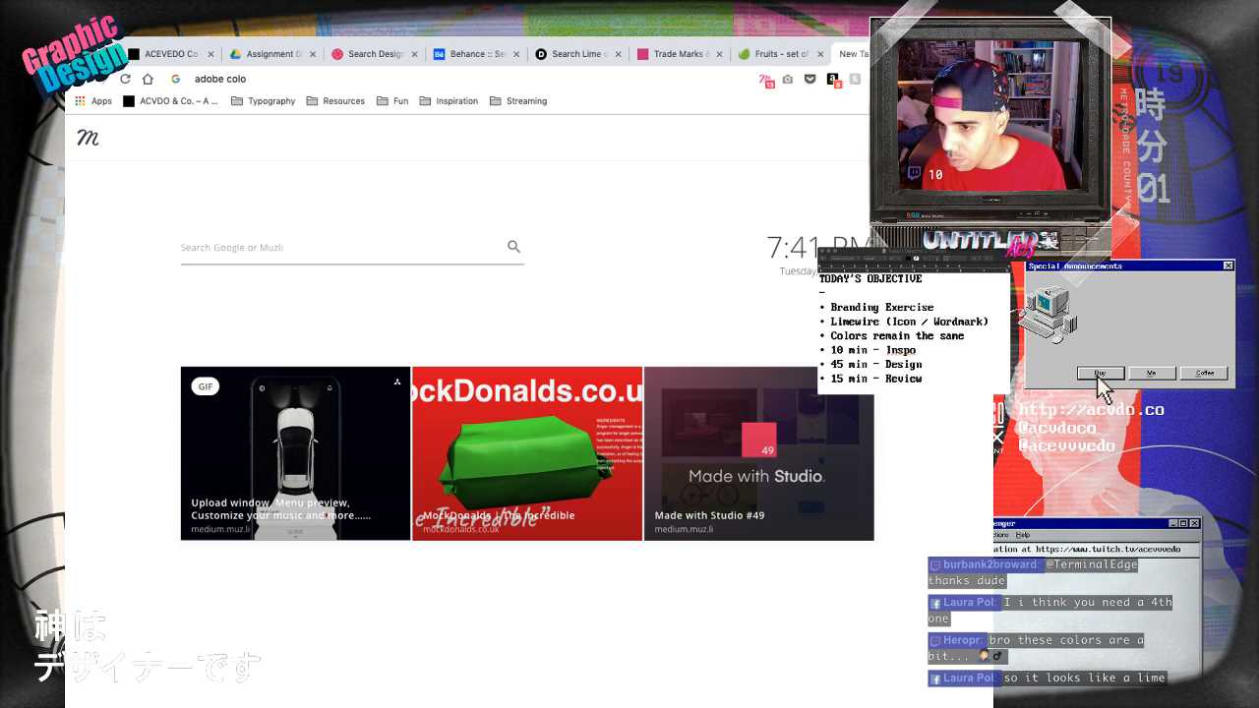
text(r)
key(Return)
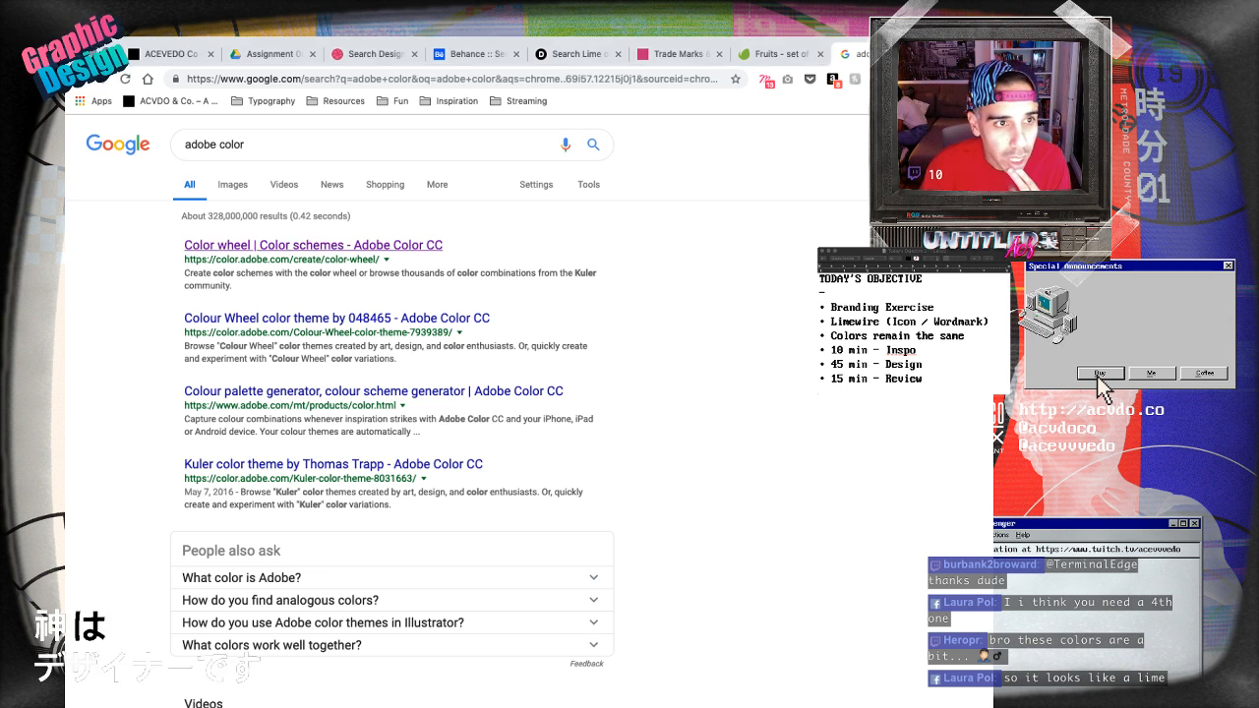
click(312, 245)
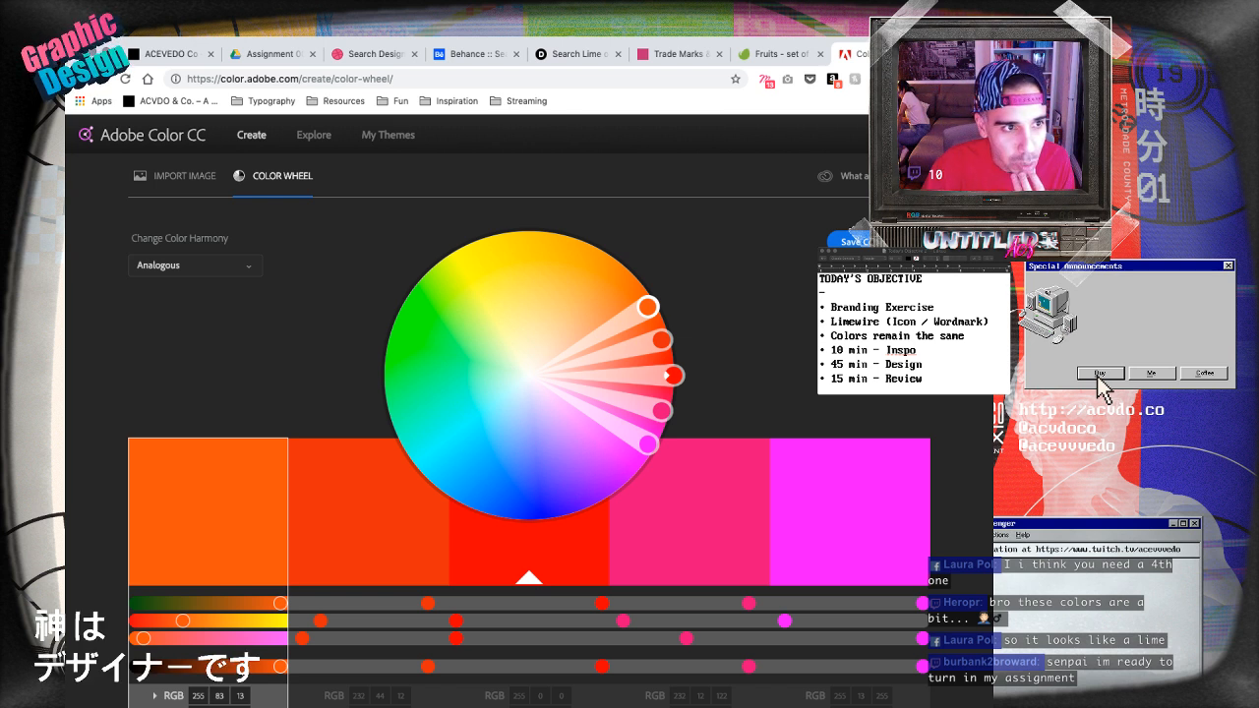
- Search Explore themes for 'lime', scroll the results, and open the Citrus Fruits palette
click(195, 266)
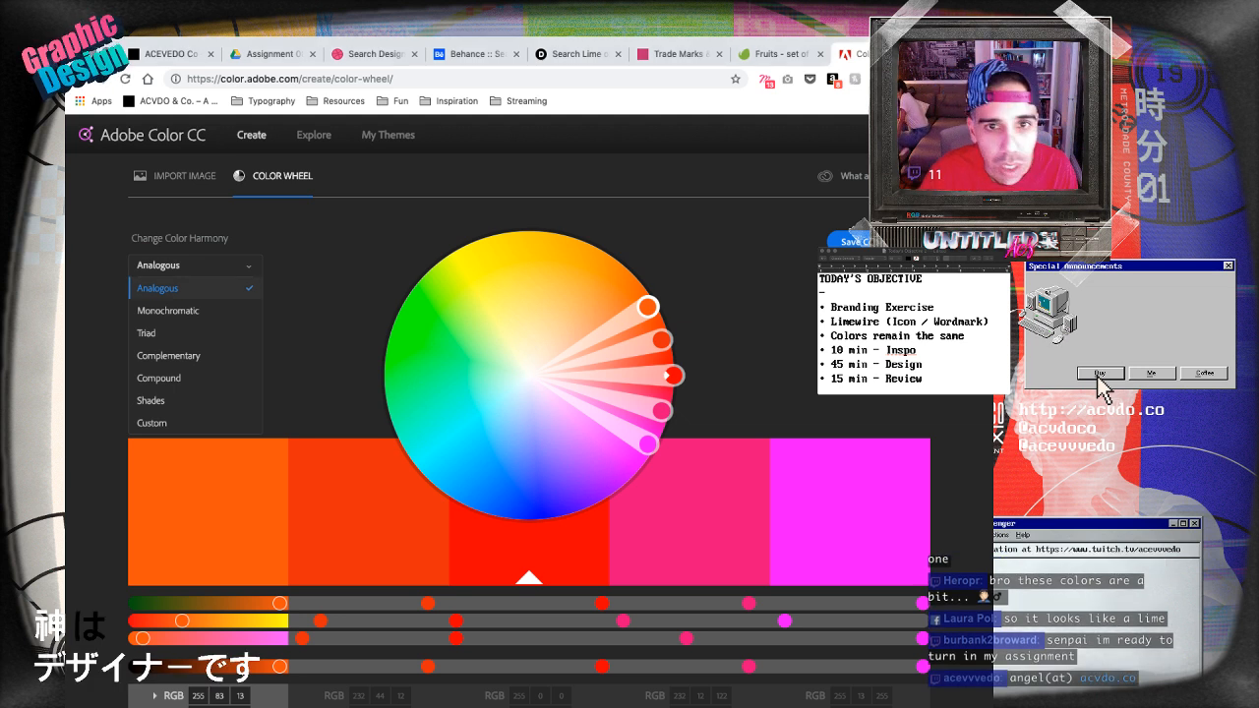
click(313, 135)
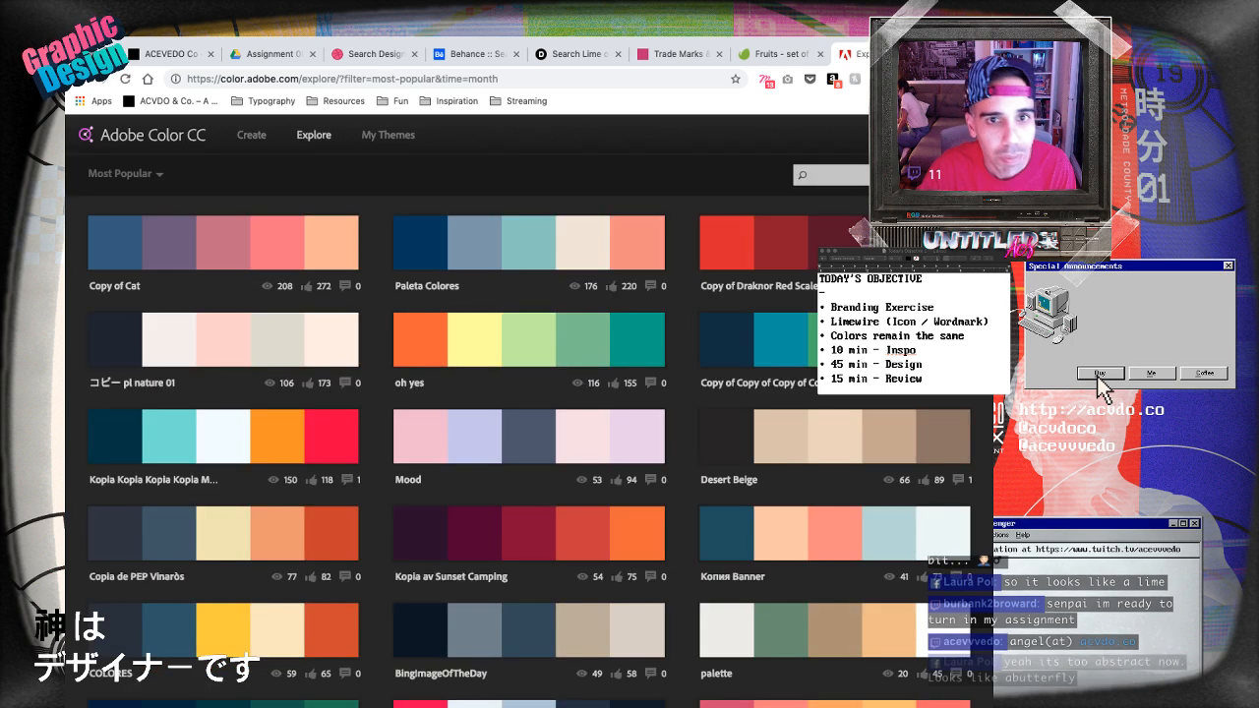
text(lime)
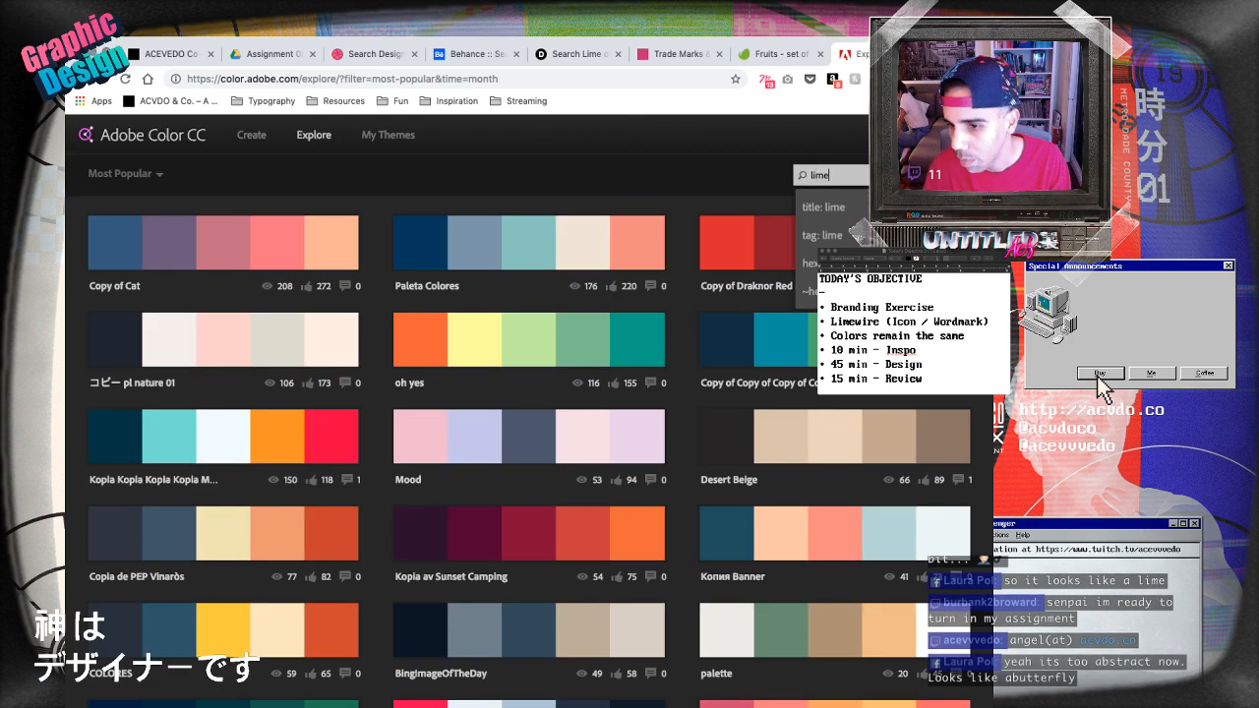
key(Return)
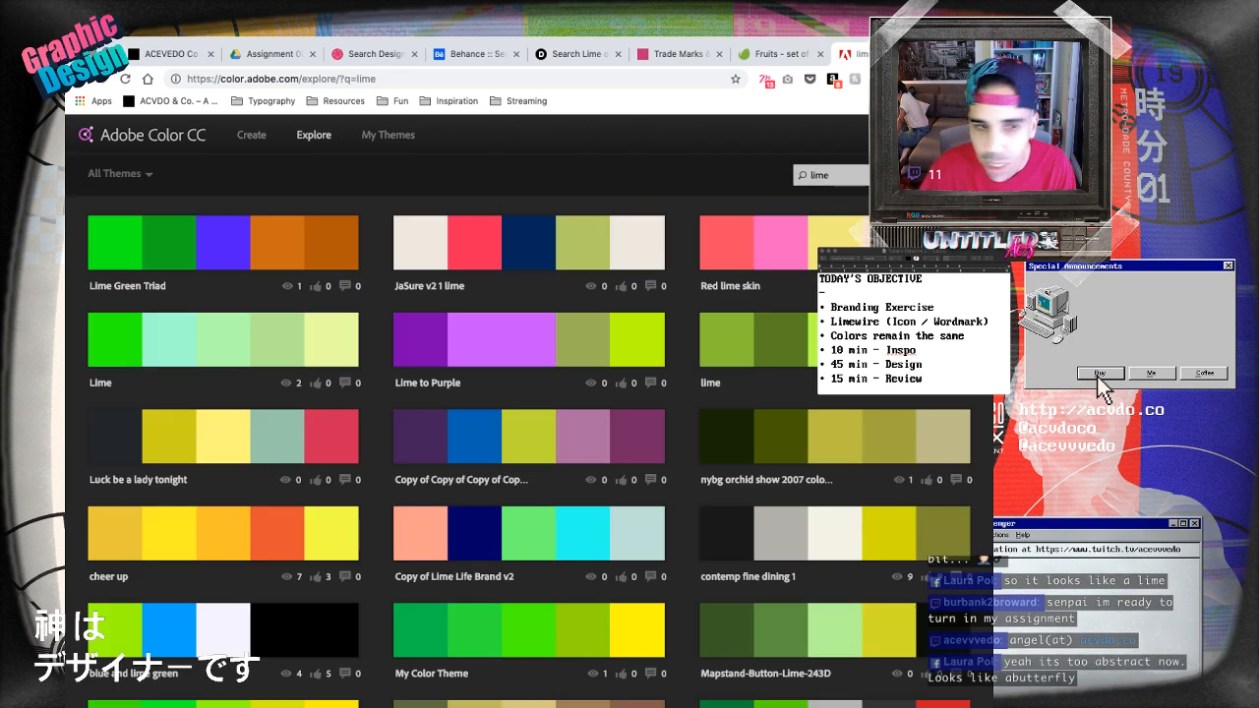
scroll(529, 433, down, 5)
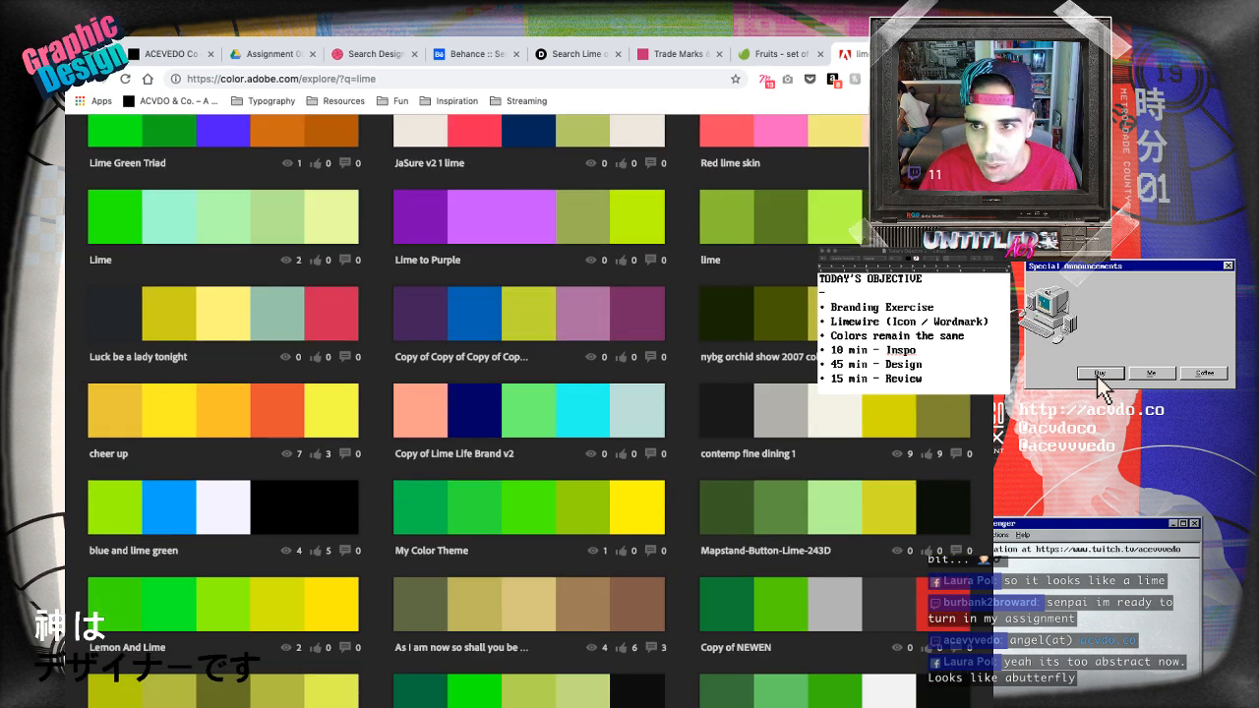
scroll(529, 427, down, 10)
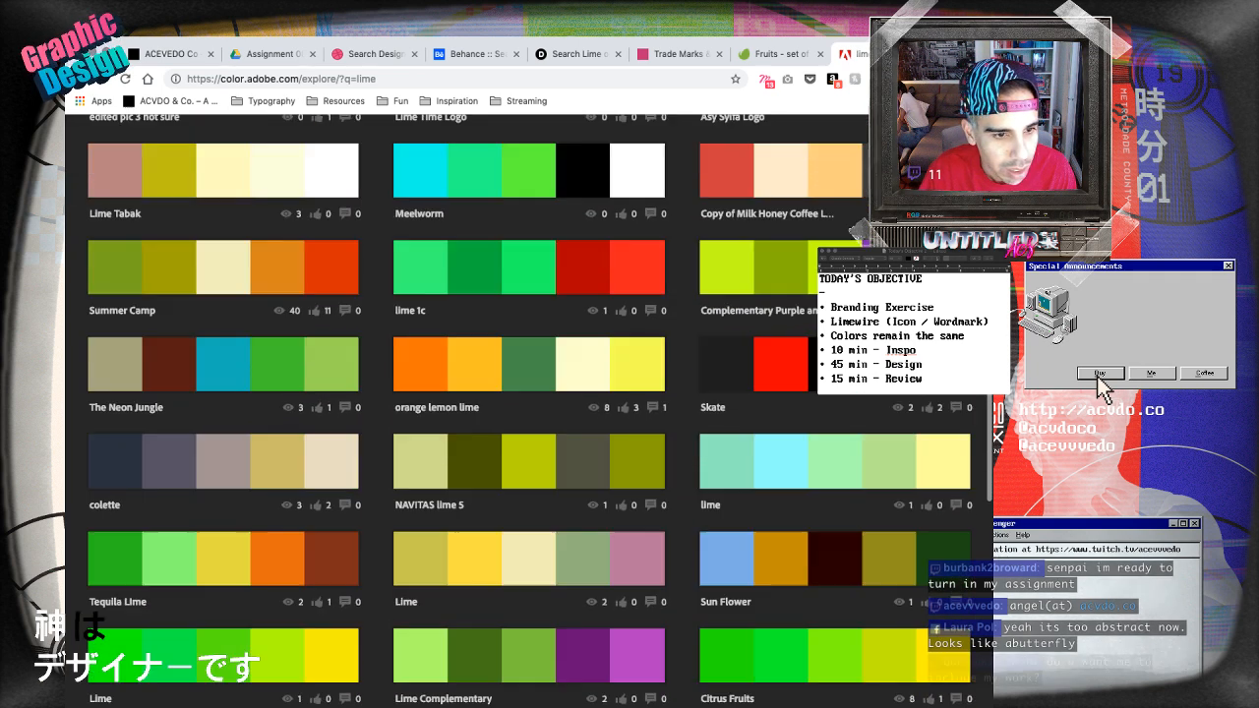
scroll(529, 427, down, 2)
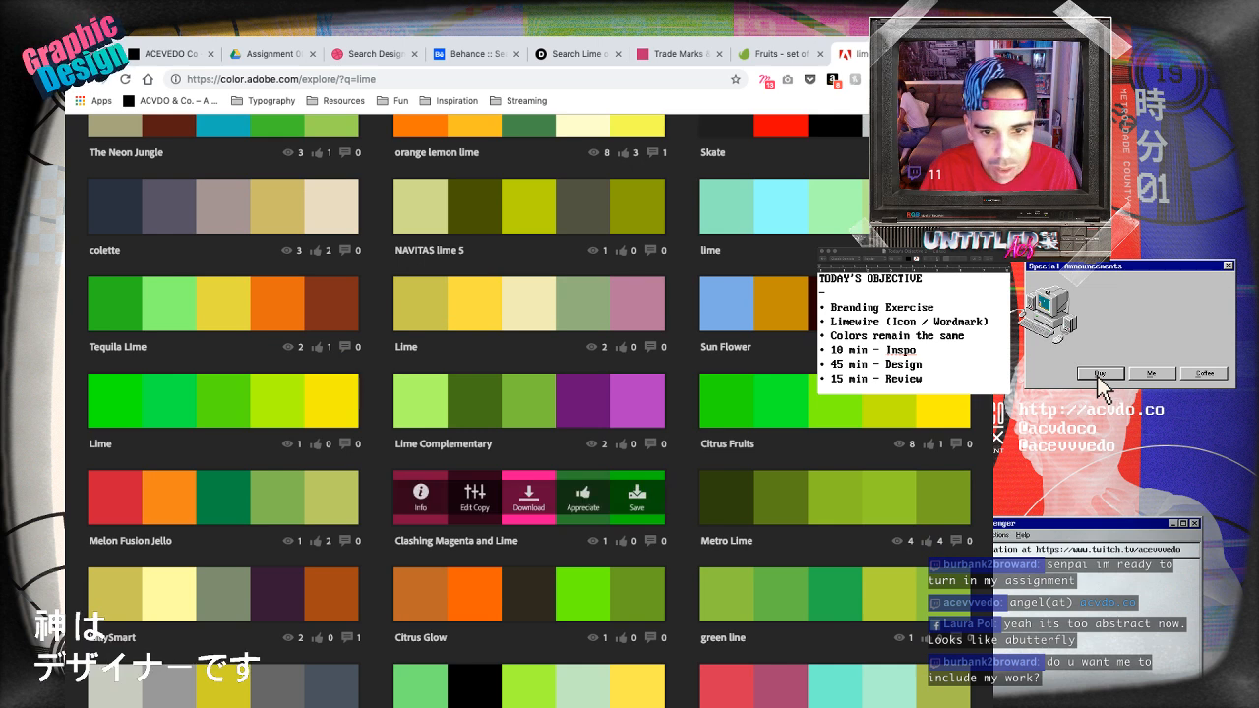
scroll(834, 497, down, 4)
scroll(834, 496, up, 3)
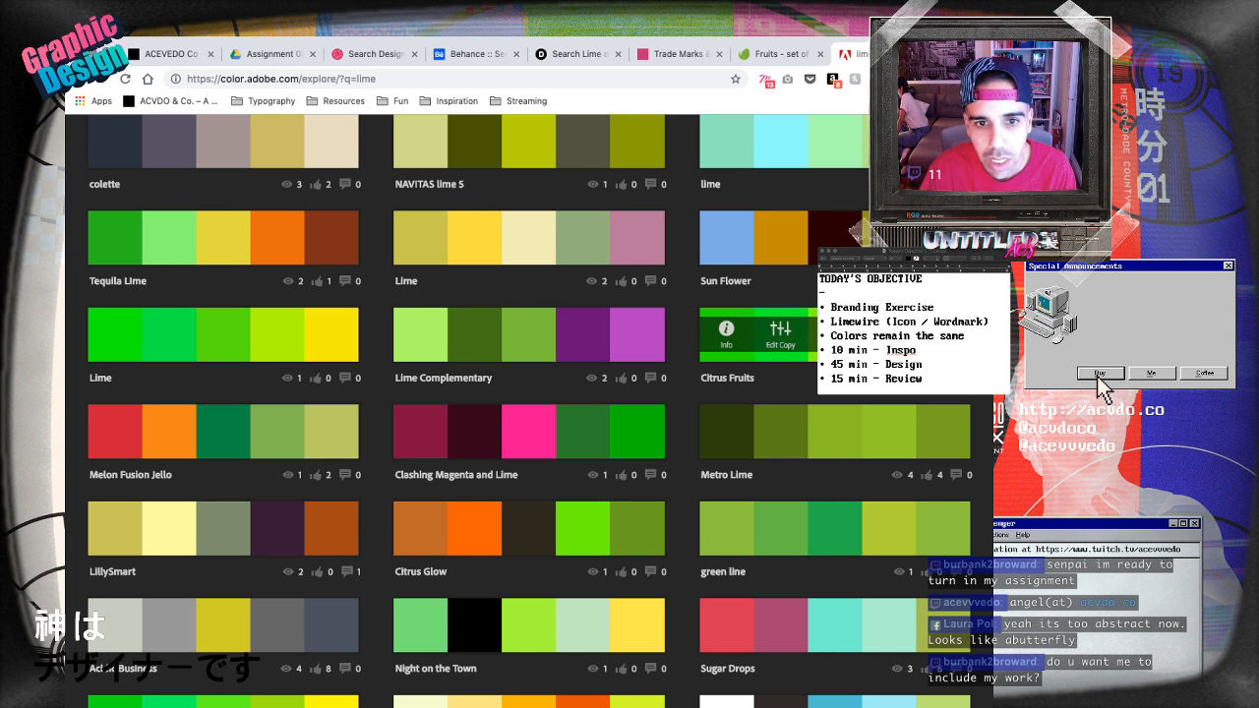
click(726, 335)
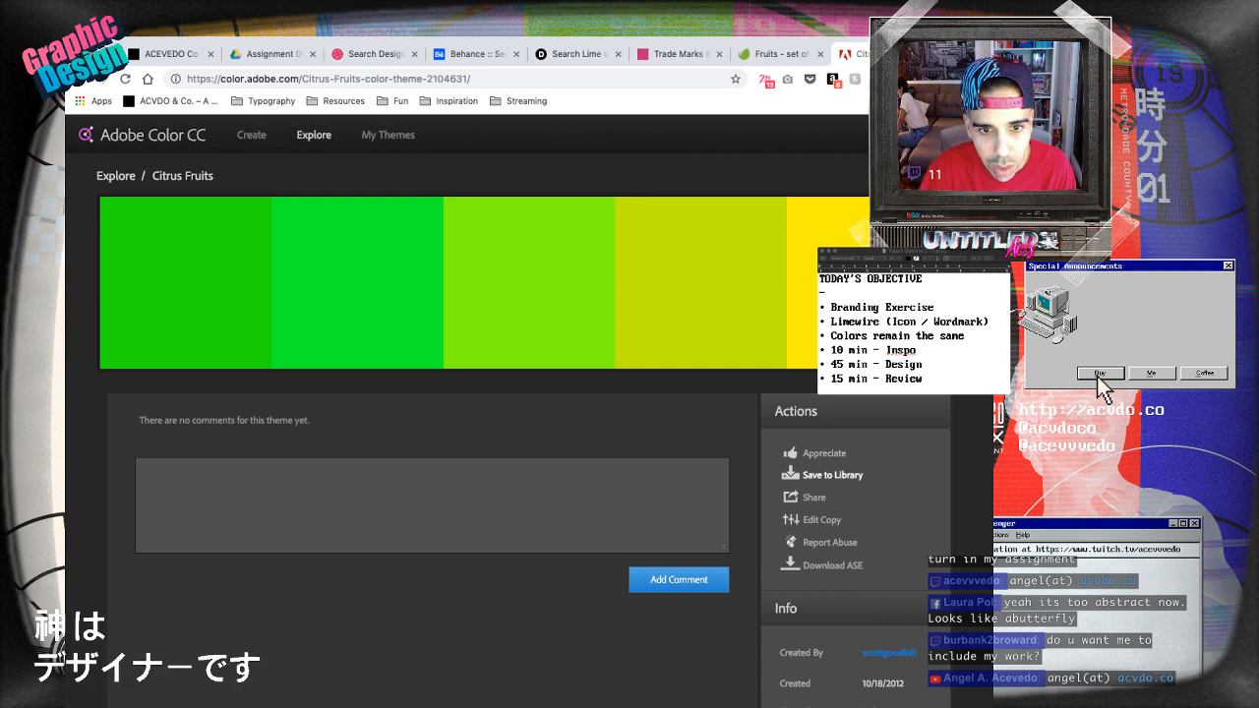
- Sign in with the Adobe ID account e-mail to allow saving the theme
click(832, 475)
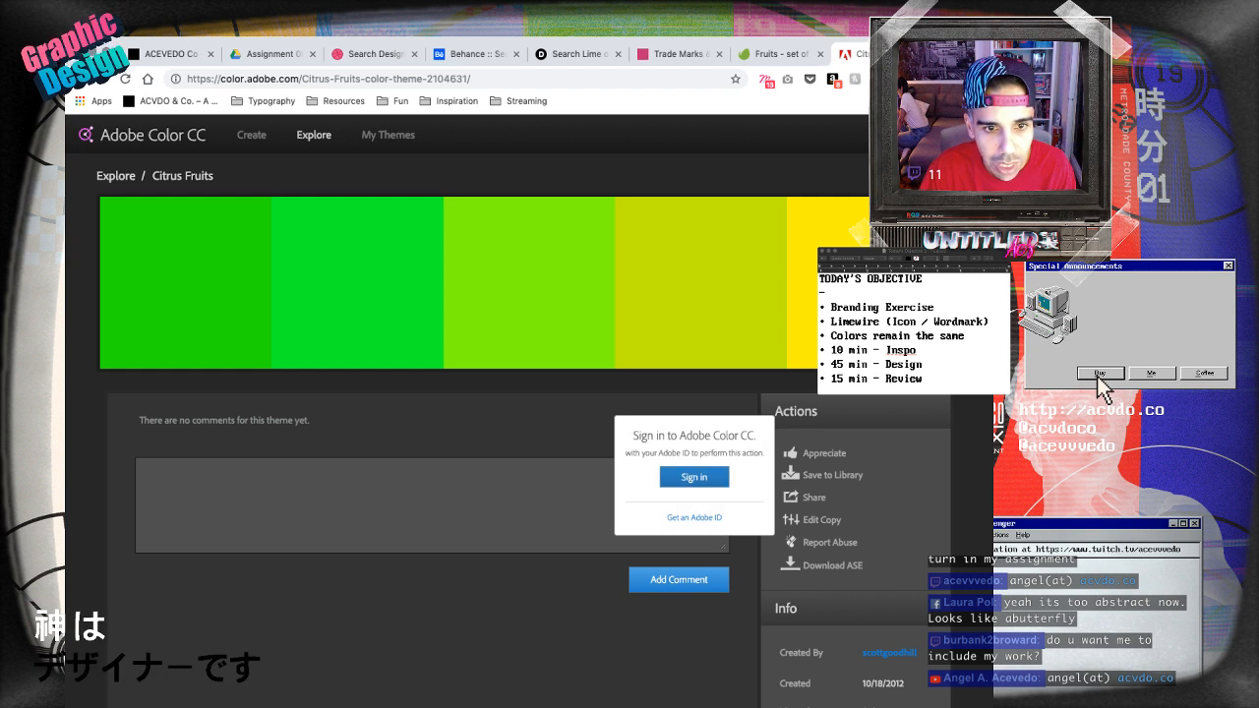
click(693, 476)
click(529, 239)
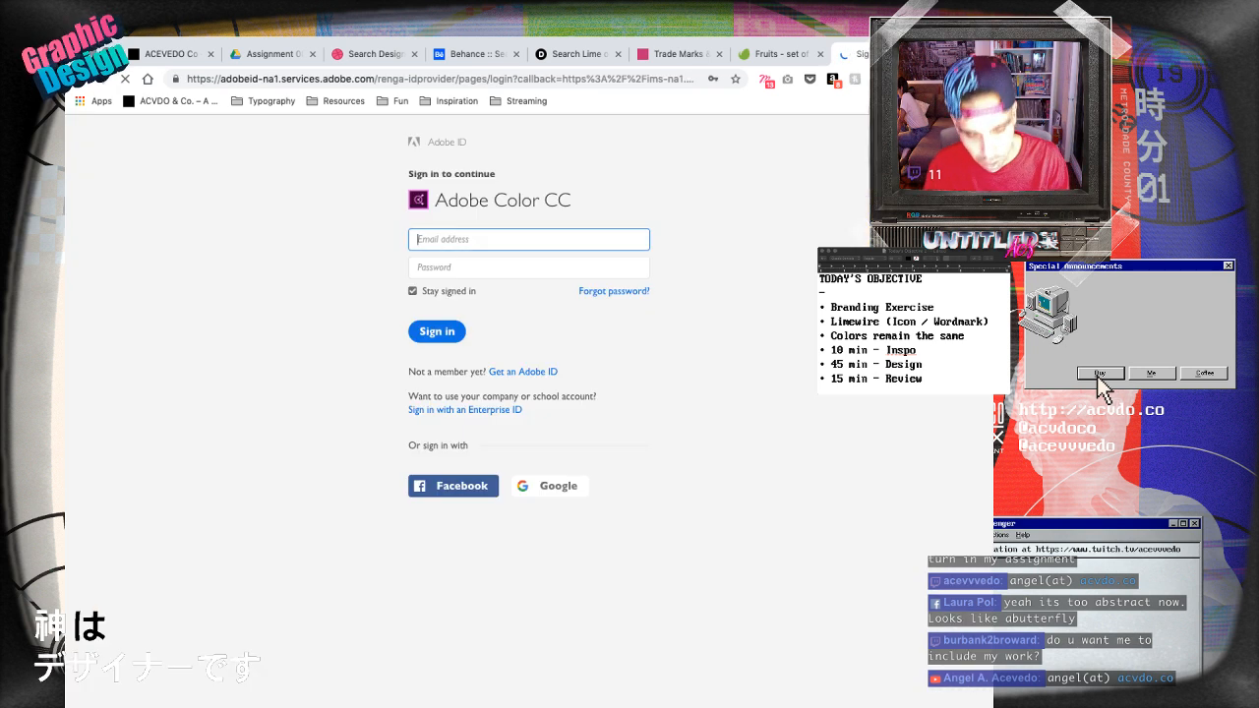
text(angel)
key(BackSpace)
key(BackSpace)
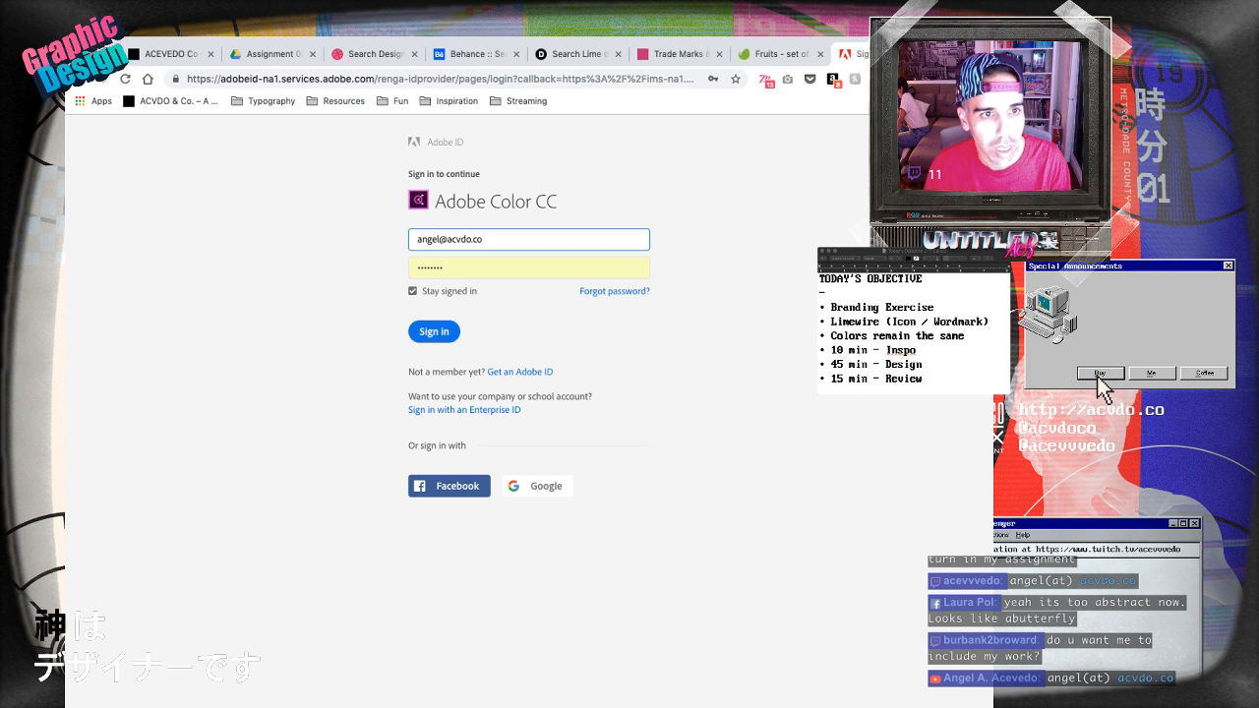
key(Return)
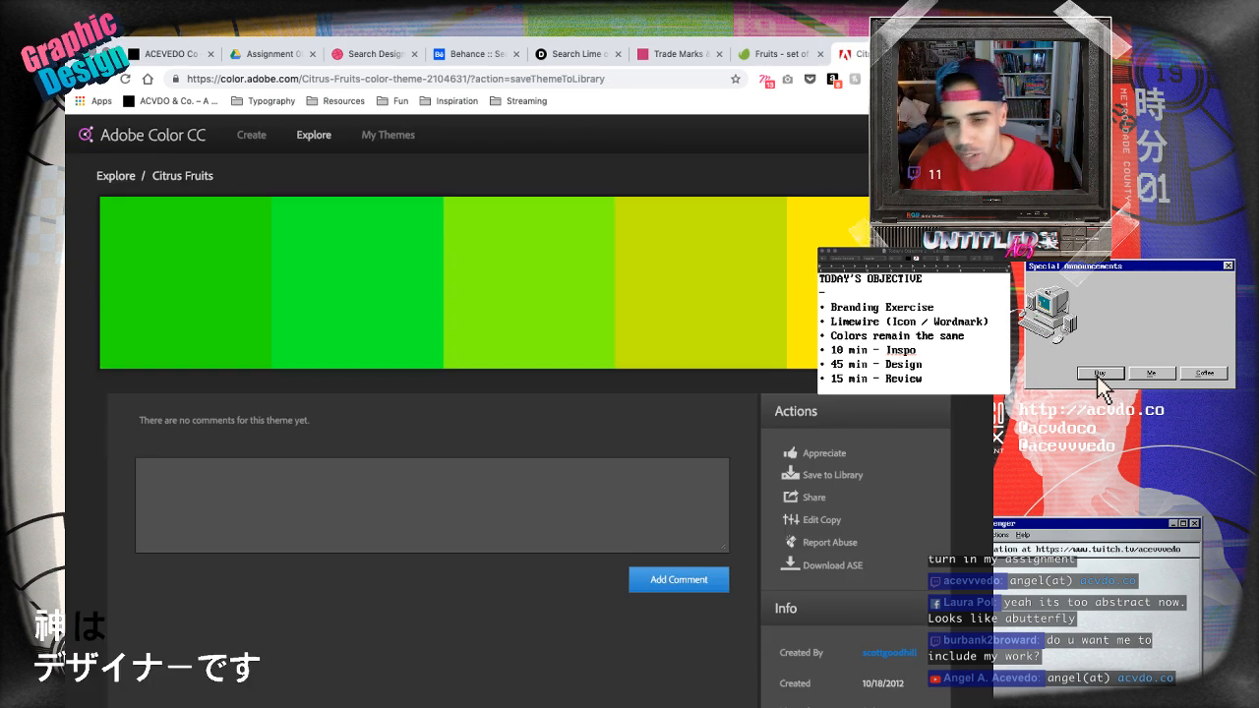
- Save Citrus Fruits to the Delicious Colors library and return to Illustrator
click(832, 475)
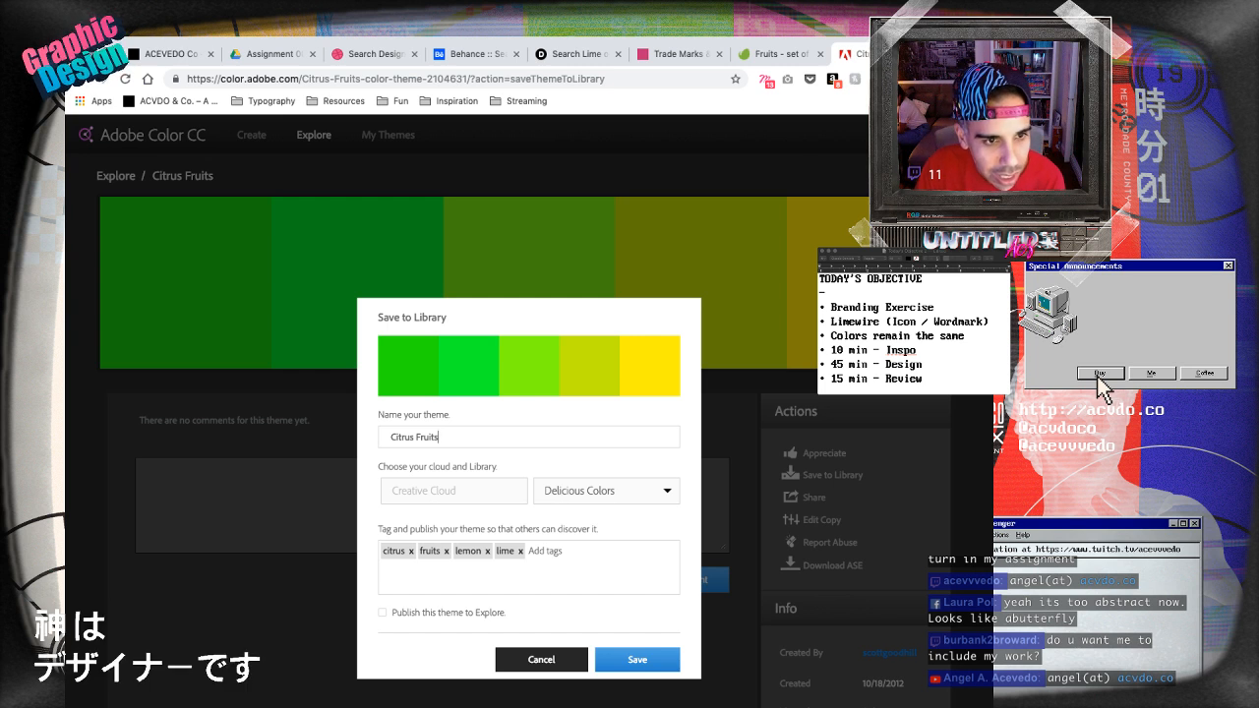
key(Return)
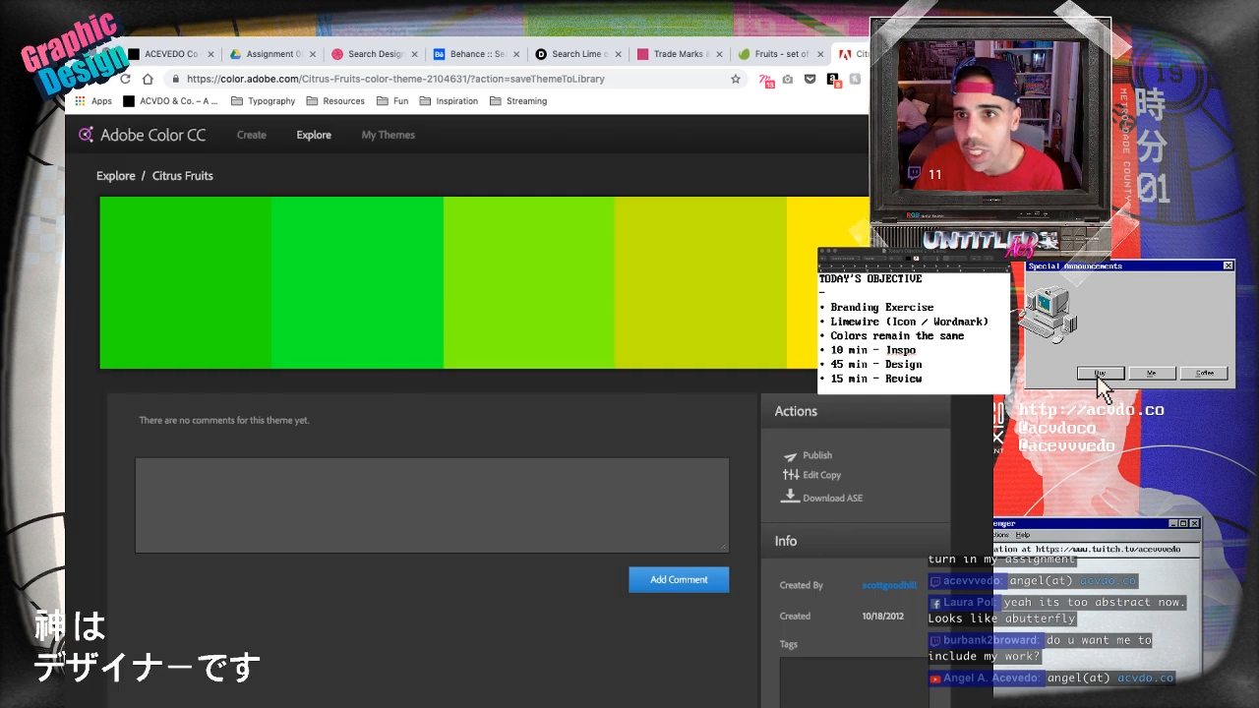
key(super+Tab)
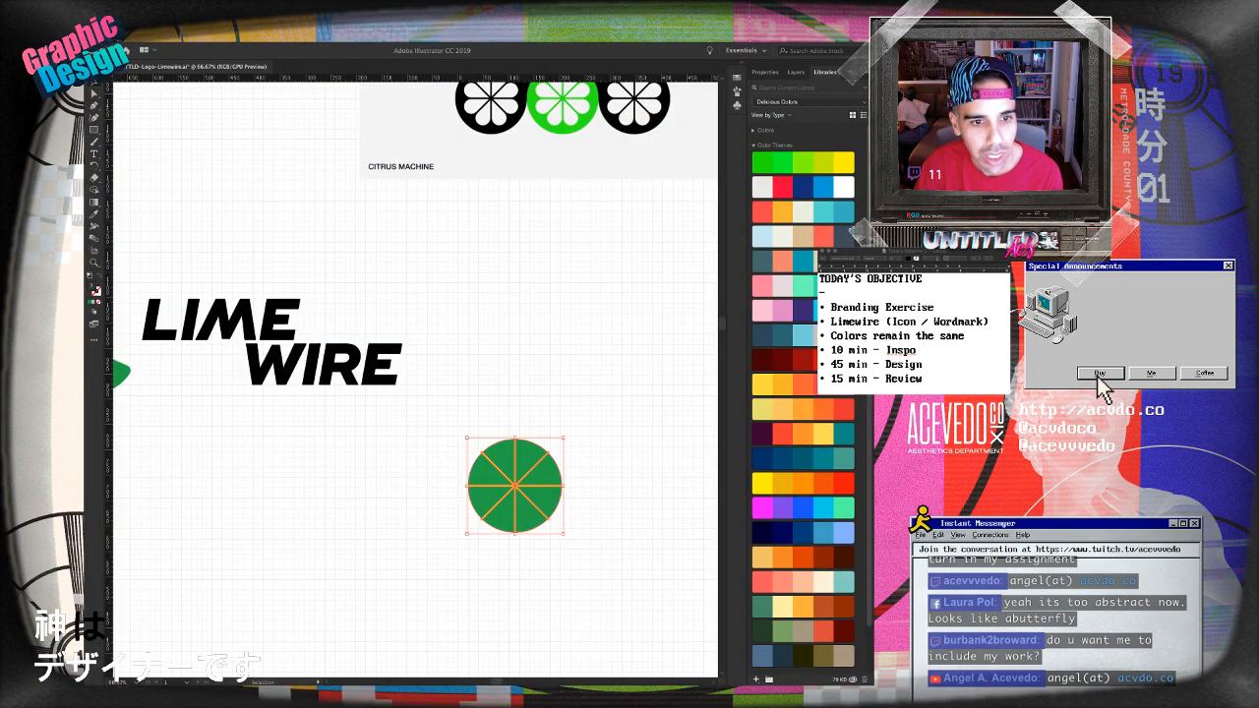
- Duplicate the lime icon above the original and darken the copy's green circle
drag(429, 407, 584, 529)
drag(514, 485, 514, 366)
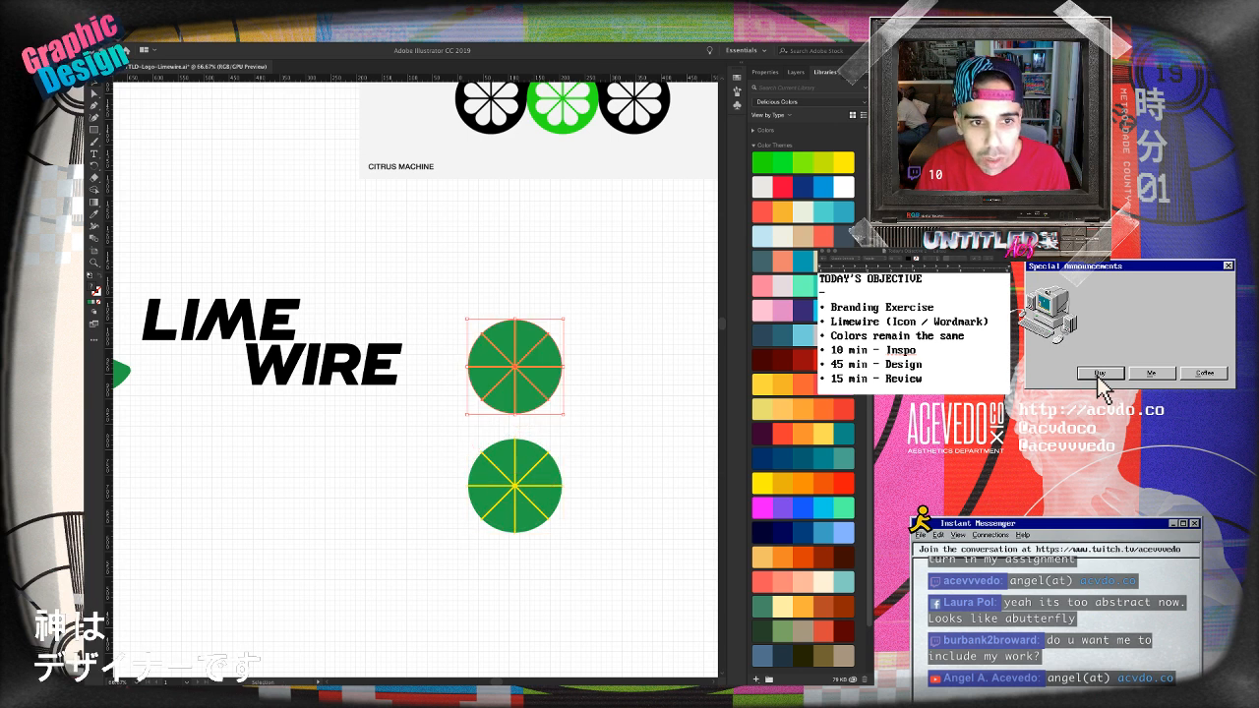
click(610, 366)
click(538, 357)
click(763, 161)
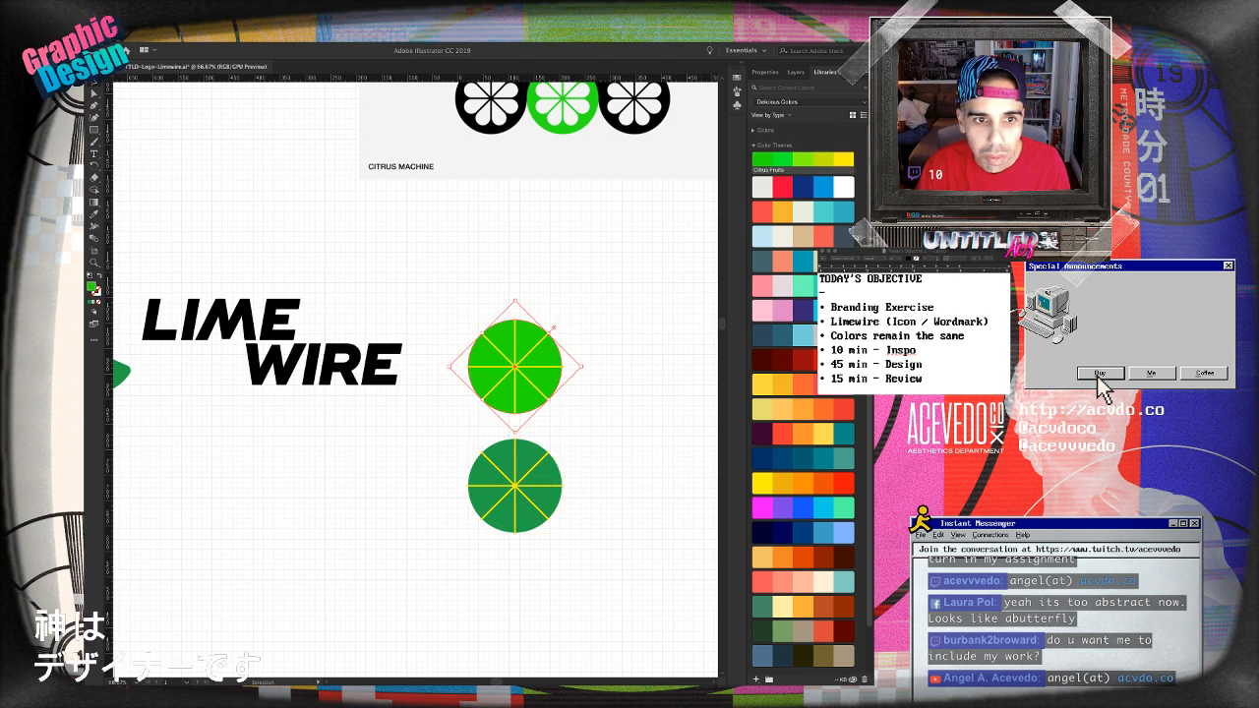
key(ctrl+z)
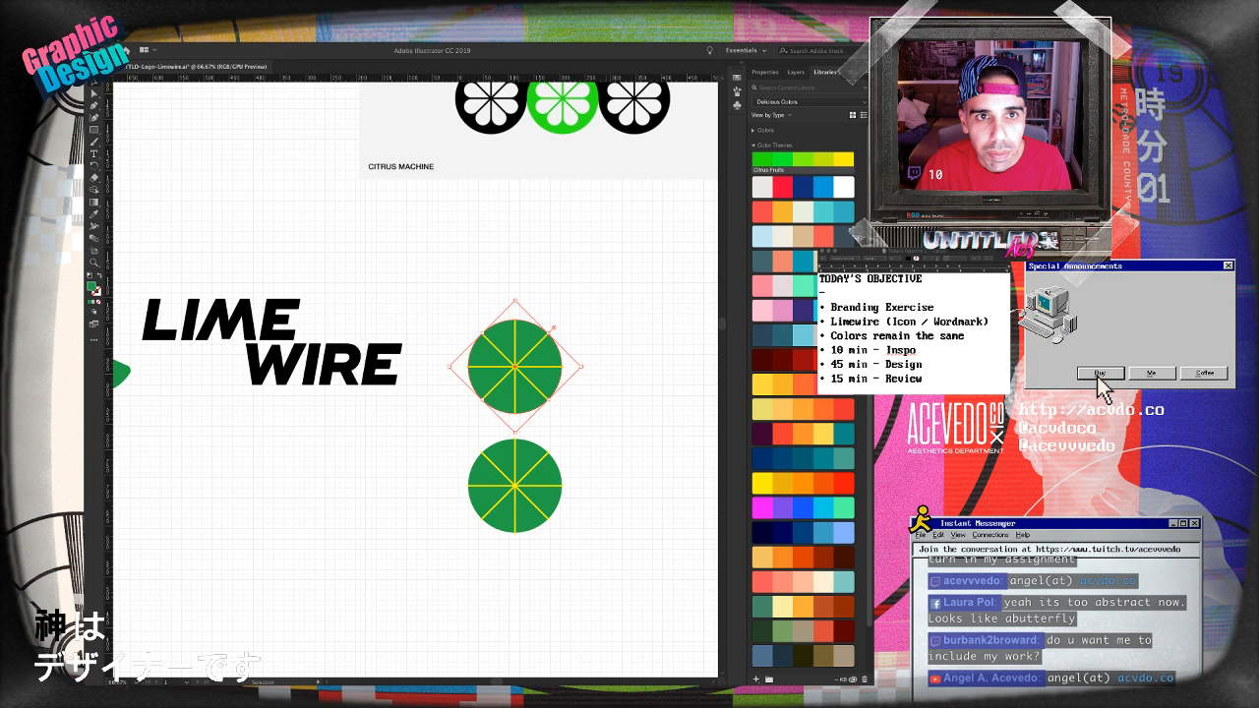
key(ctrl+z)
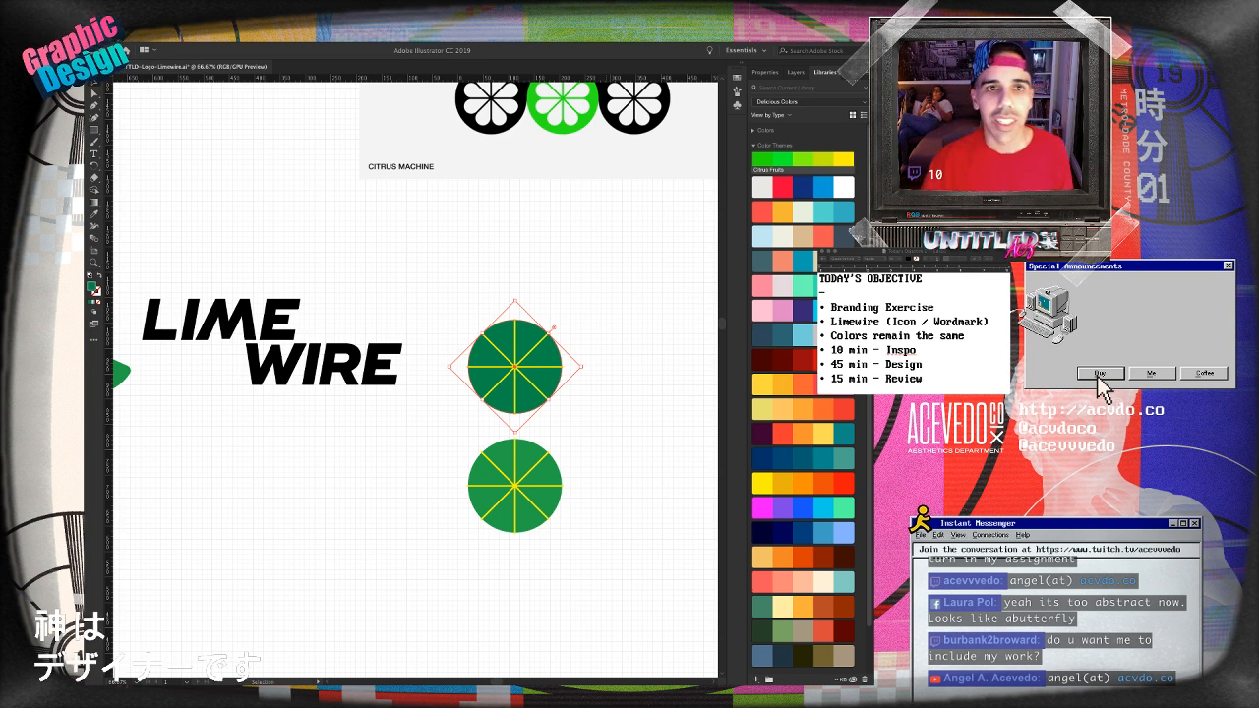
key(super+shift+a)
- Zoom in and copy the upper lime icon to its right
key(super+=)
key(super+=)
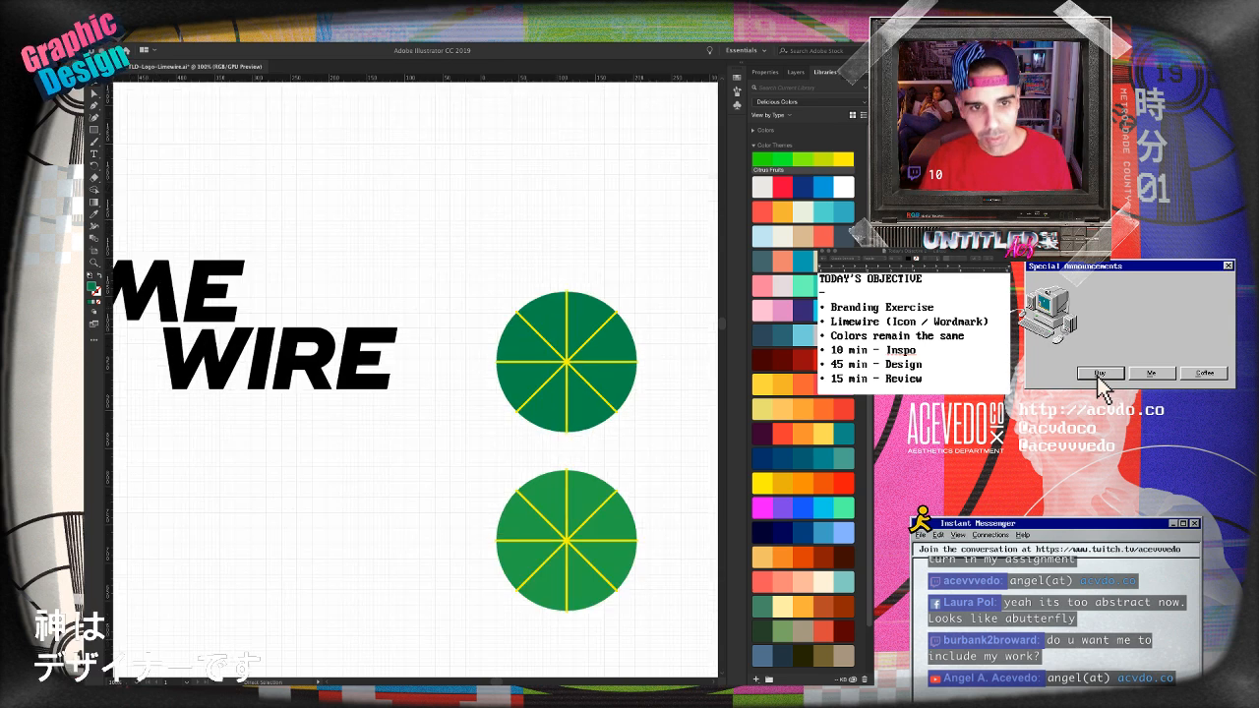
drag(609, 379, 437, 346)
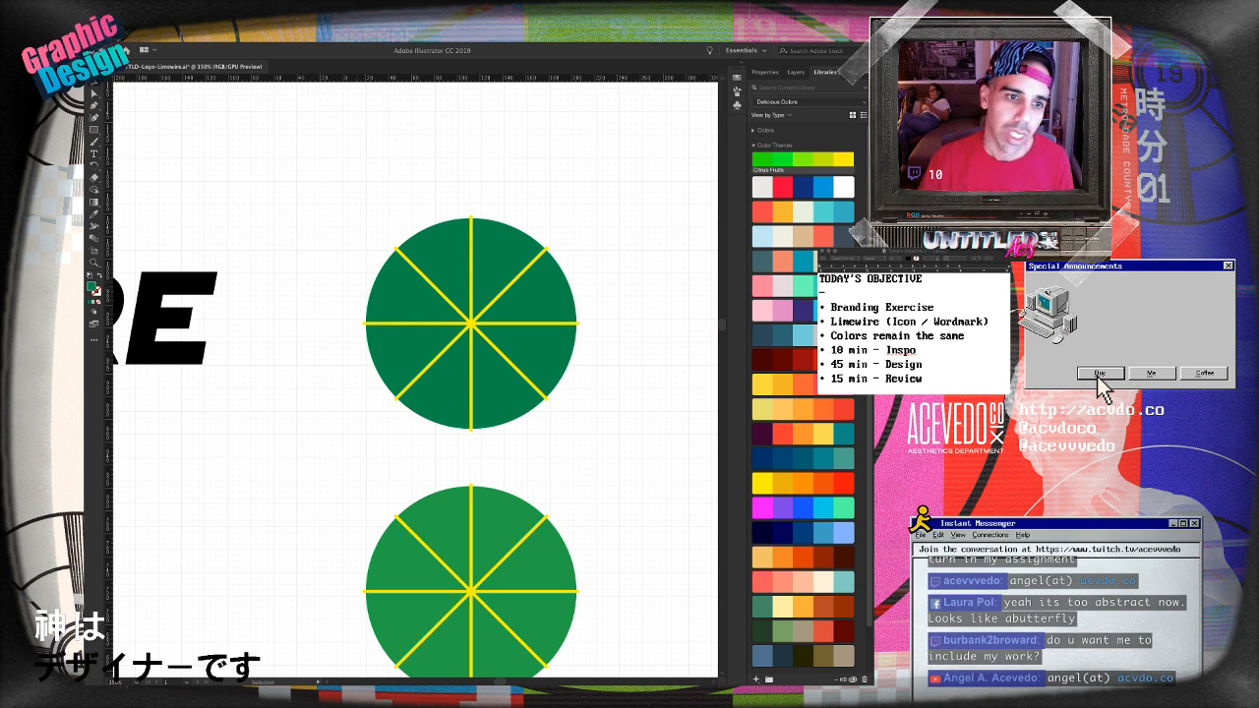
drag(602, 409, 668, 345)
click(532, 451)
- Ungroup the left lime icon and select three of its green wedges
drag(521, 451, 313, 305)
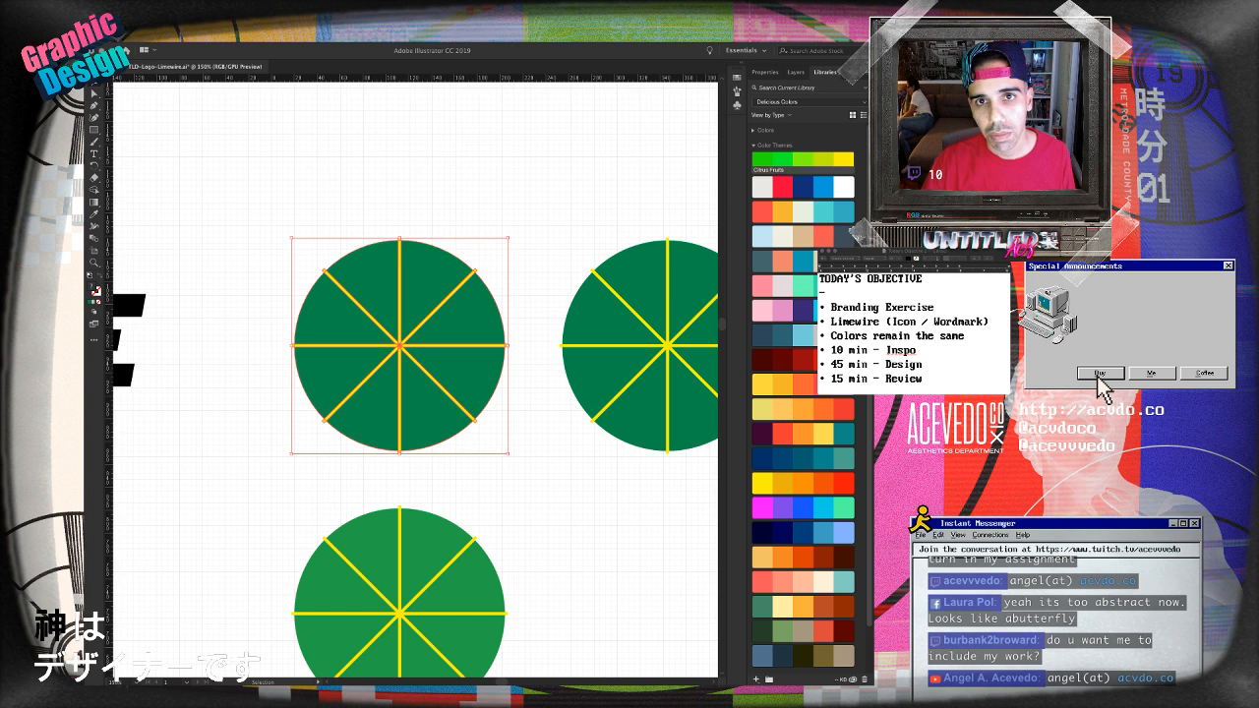
click(764, 71)
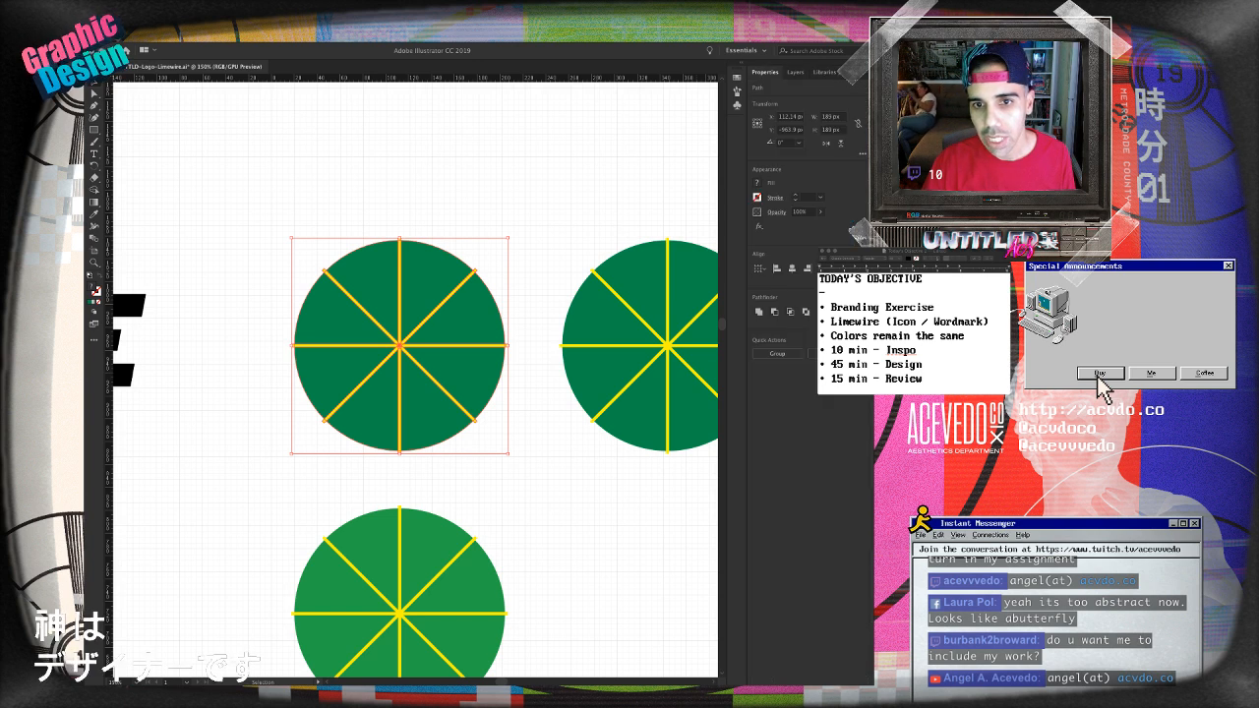
click(432, 305)
click(532, 462)
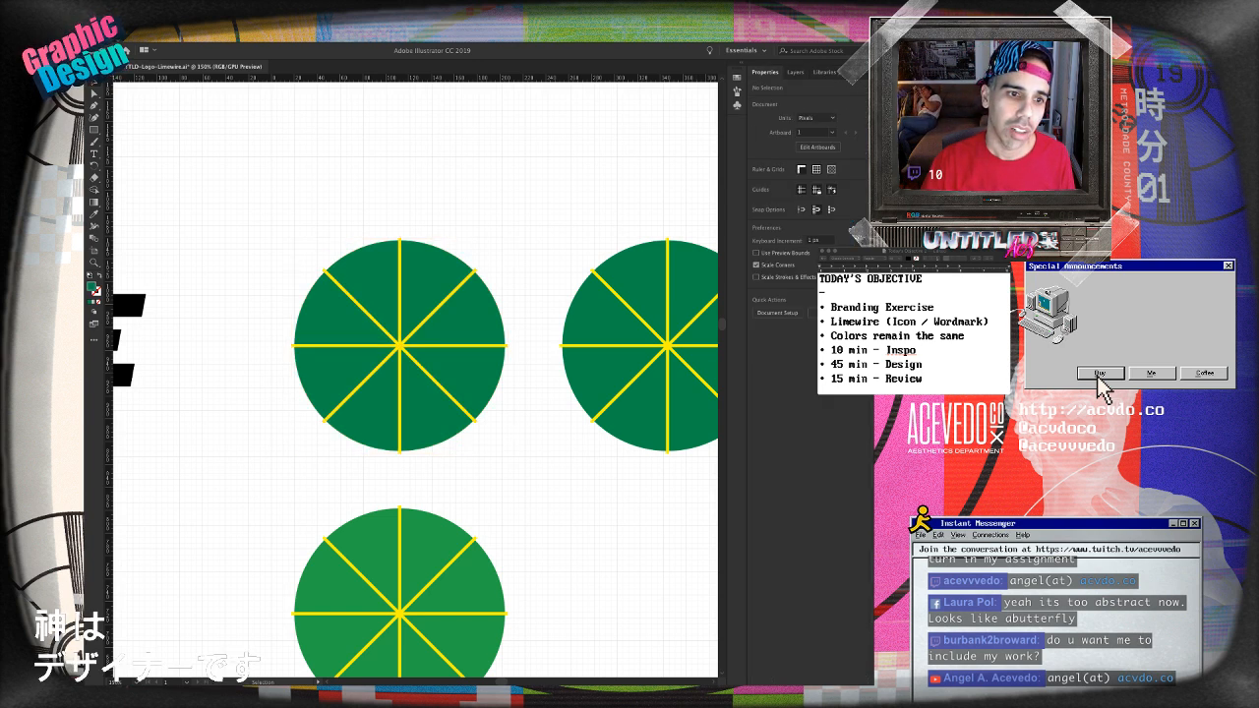
click(433, 312)
key(super+shift+g)
click(532, 462)
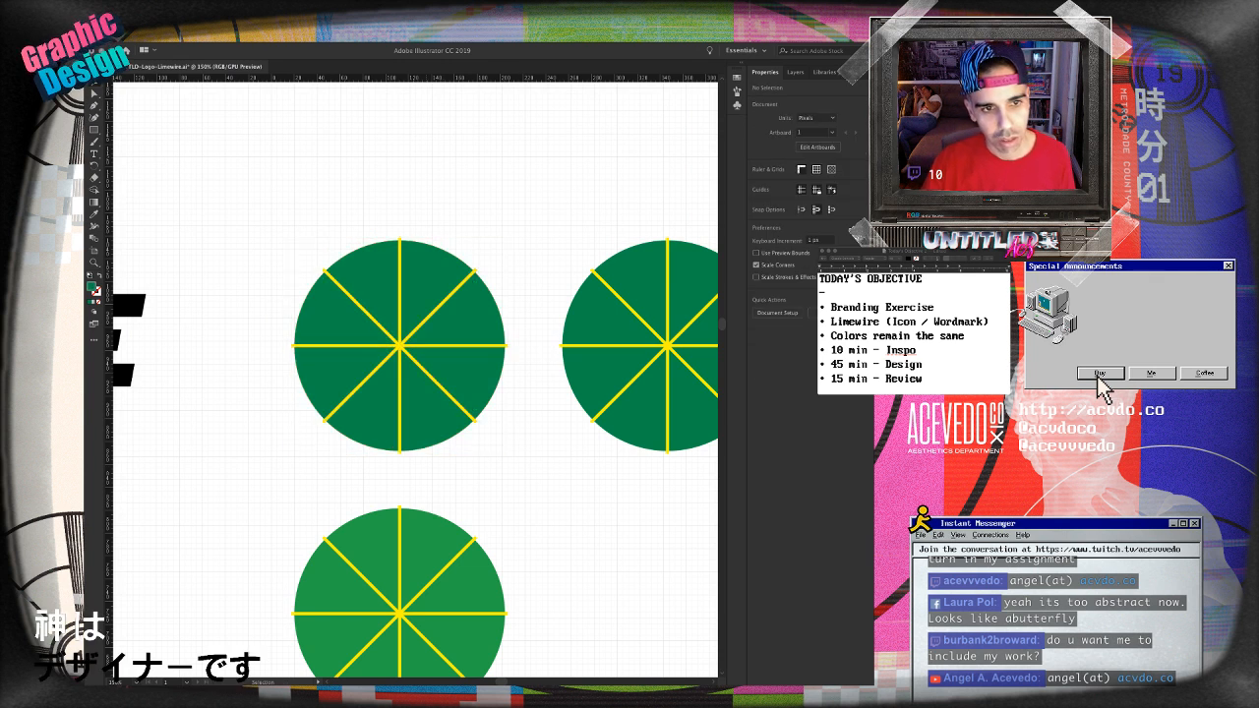
click(427, 410)
shift+click(466, 376)
shift+click(374, 411)
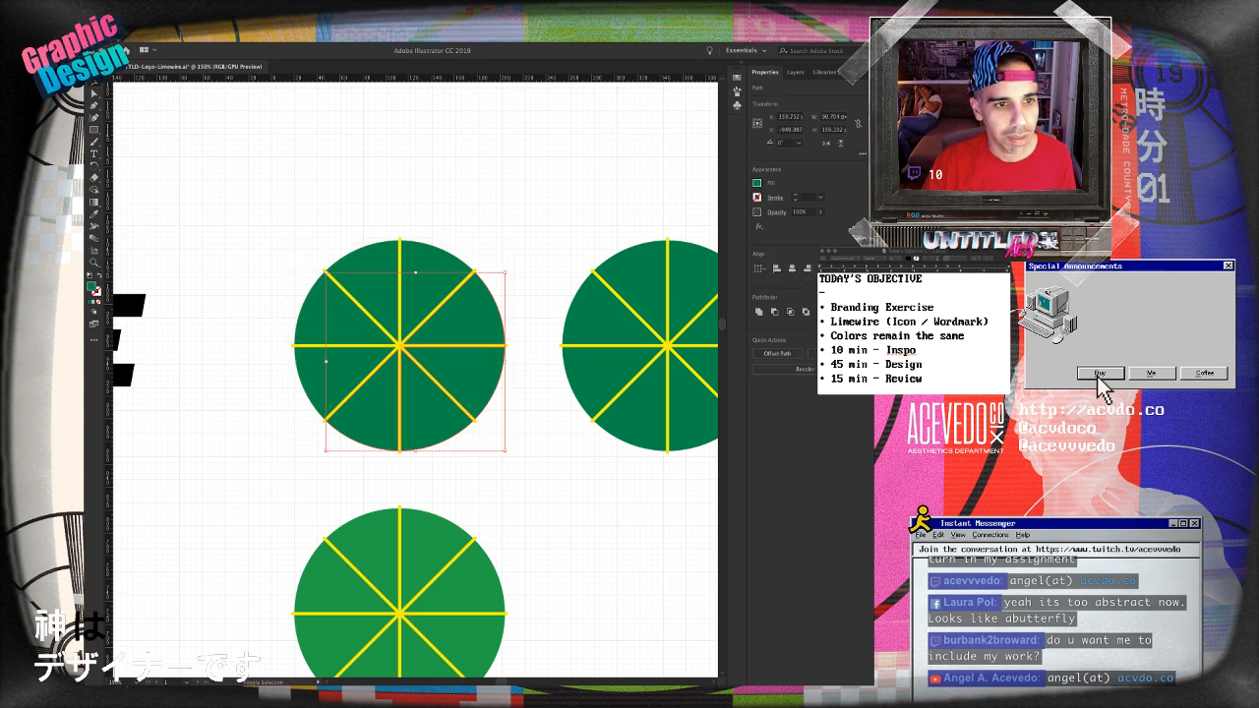
- Copy the wedges down-right, rotate them flat side up, and unite them
key(super+minus)
key(super+minus)
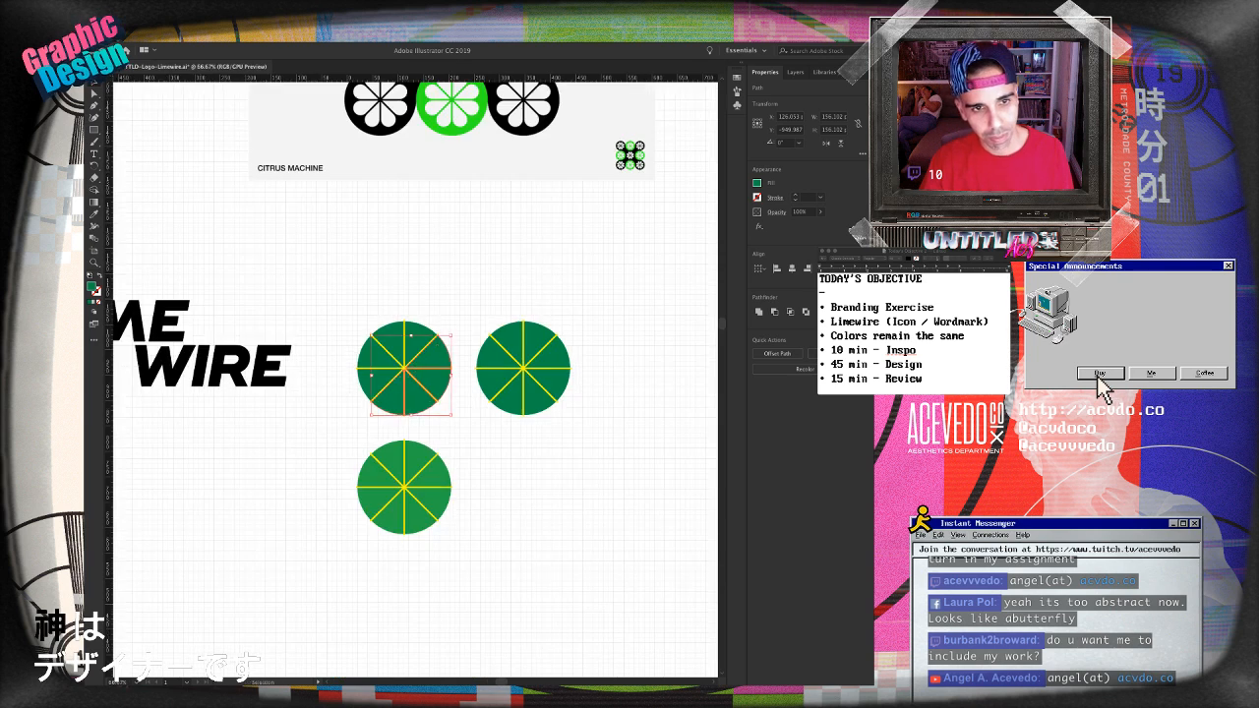
drag(430, 391, 549, 479)
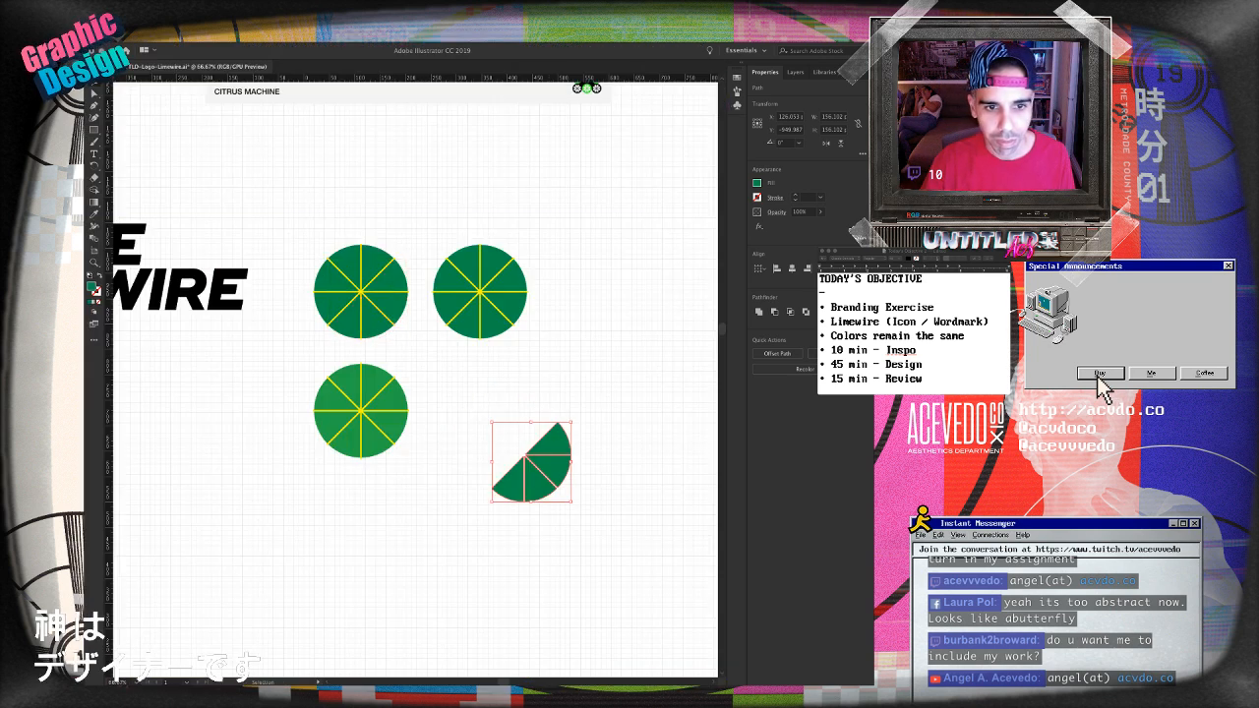
drag(575, 420, 591, 462)
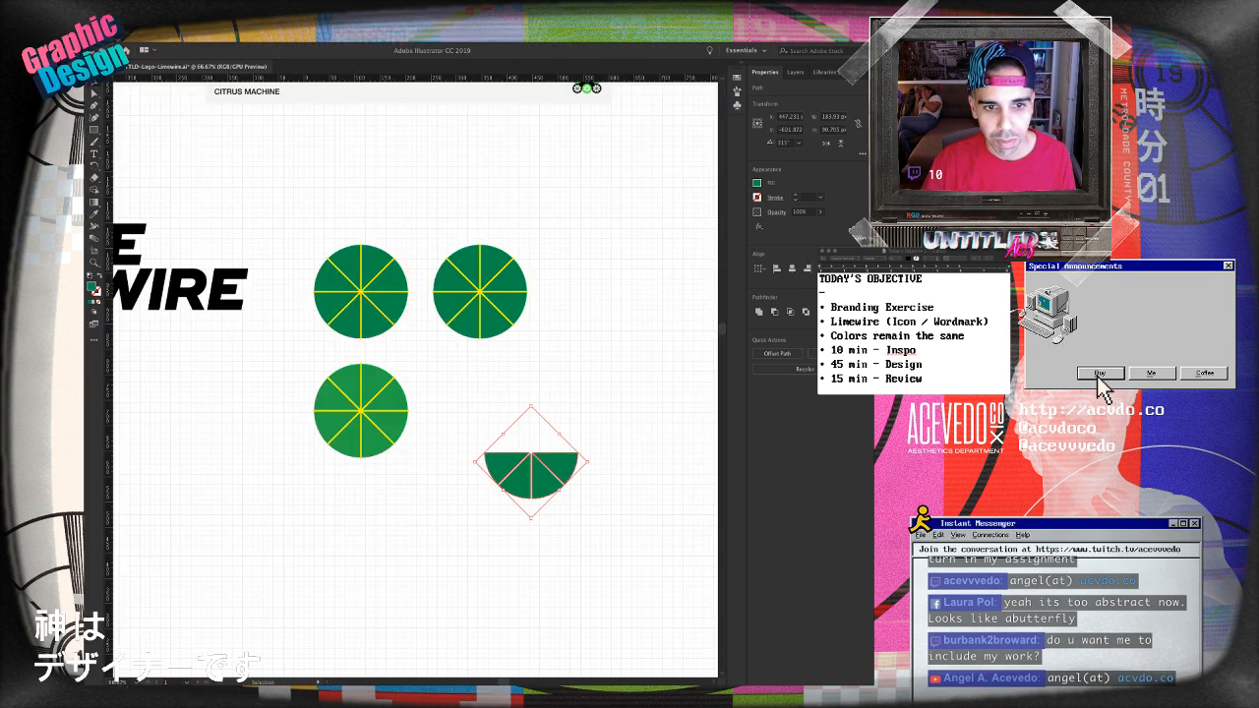
click(639, 432)
drag(689, 422, 464, 512)
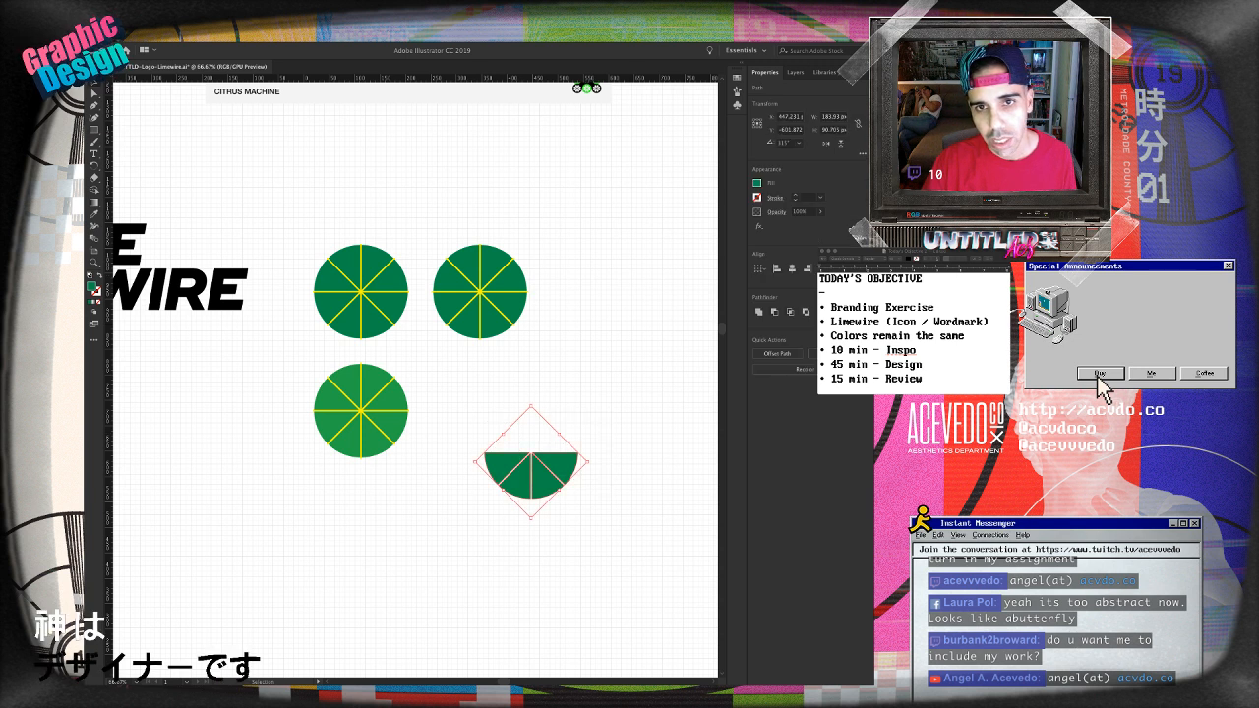
click(758, 311)
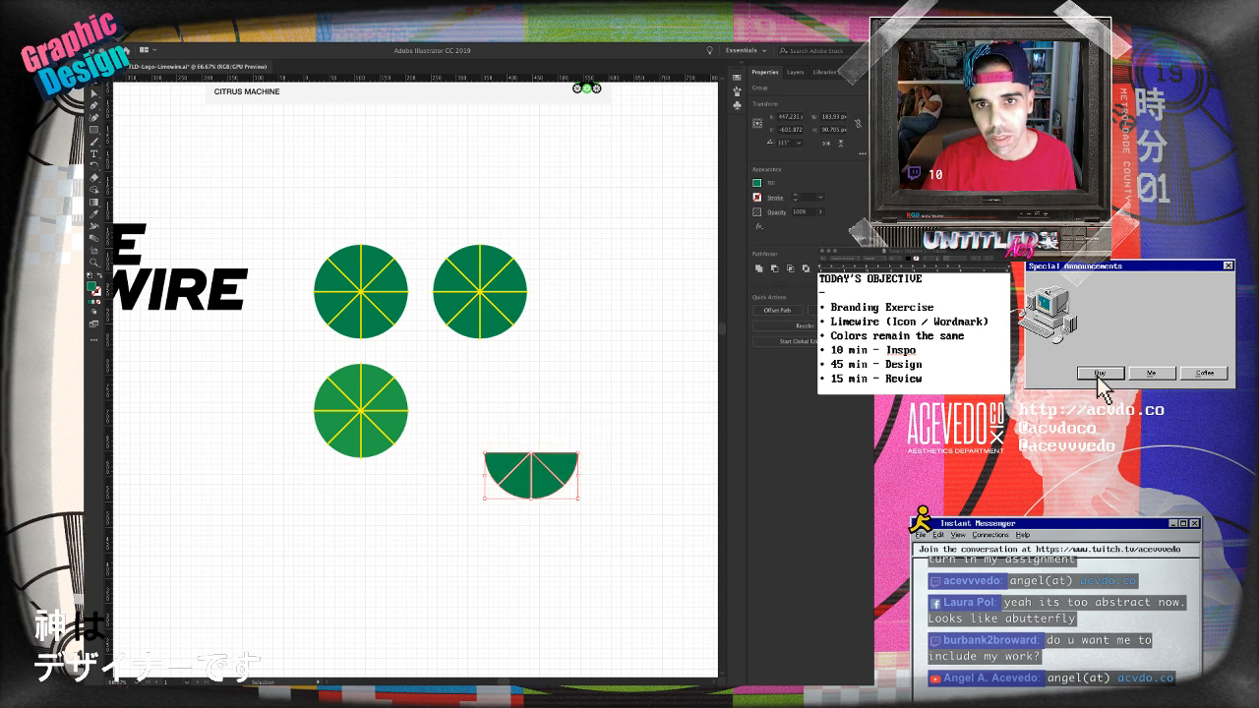
- Widen the white gaps, outline the stroke, and ungroup the half-lime pieces
click(795, 196)
click(796, 196)
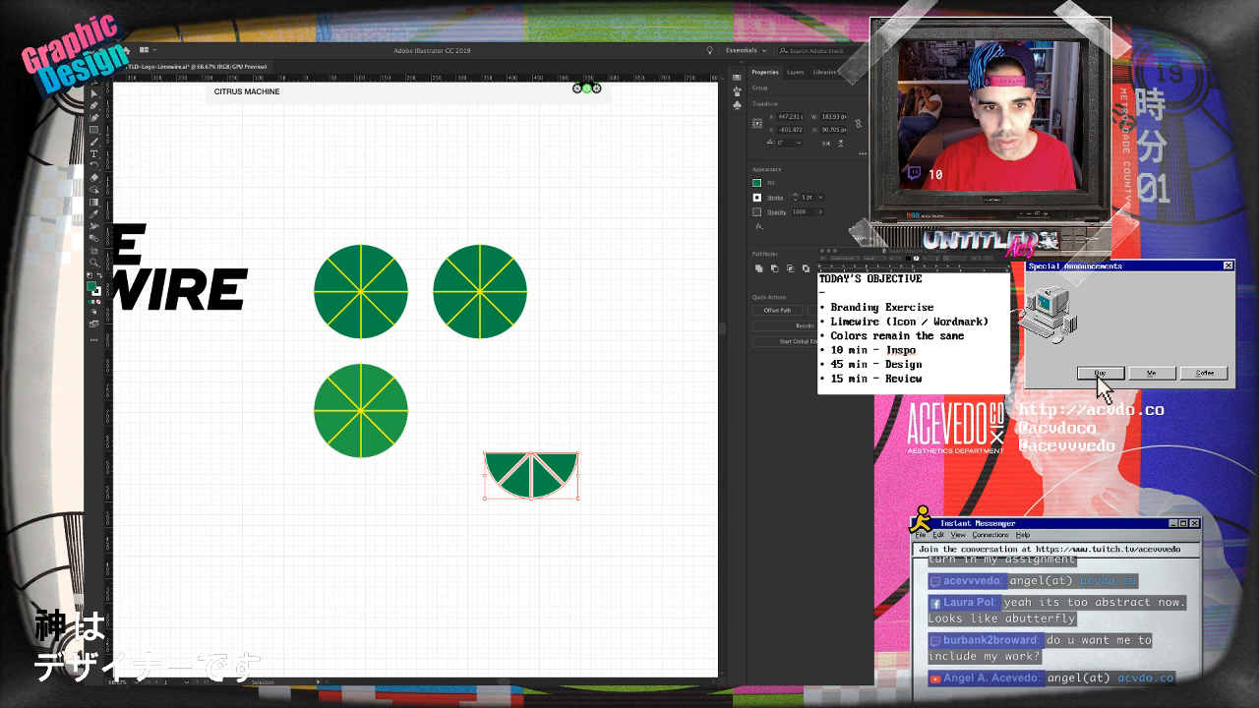
click(639, 432)
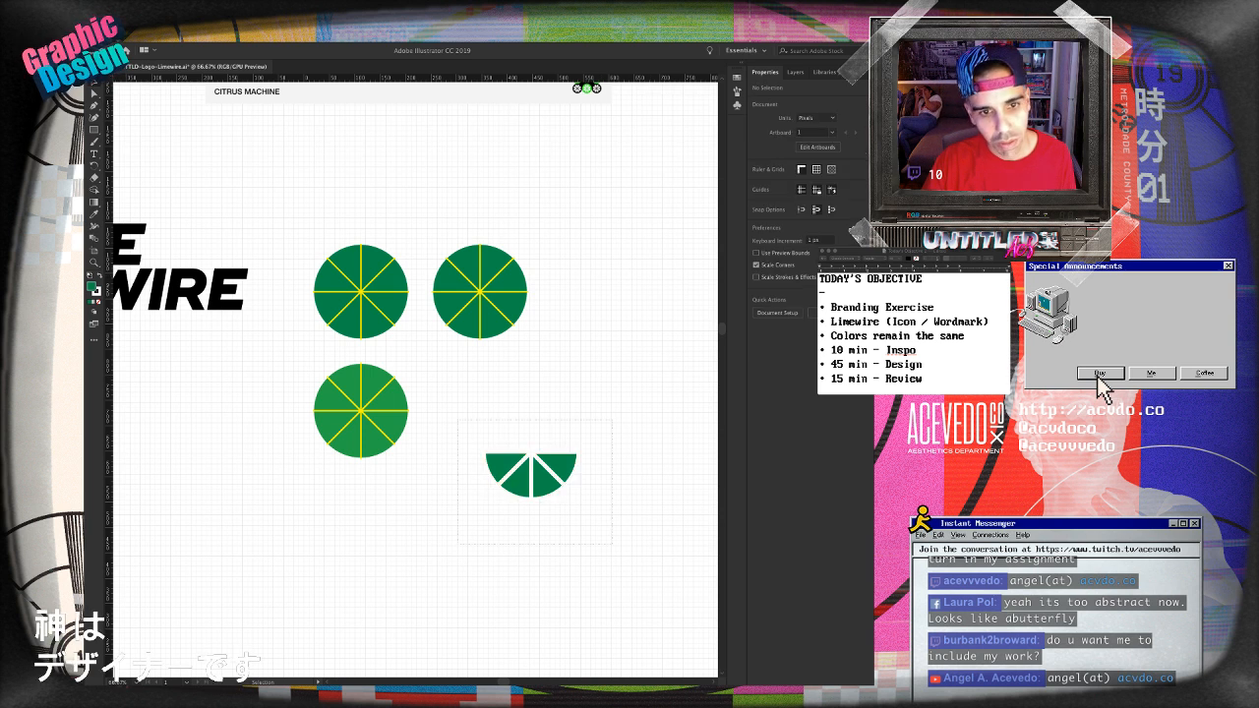
drag(611, 421, 458, 543)
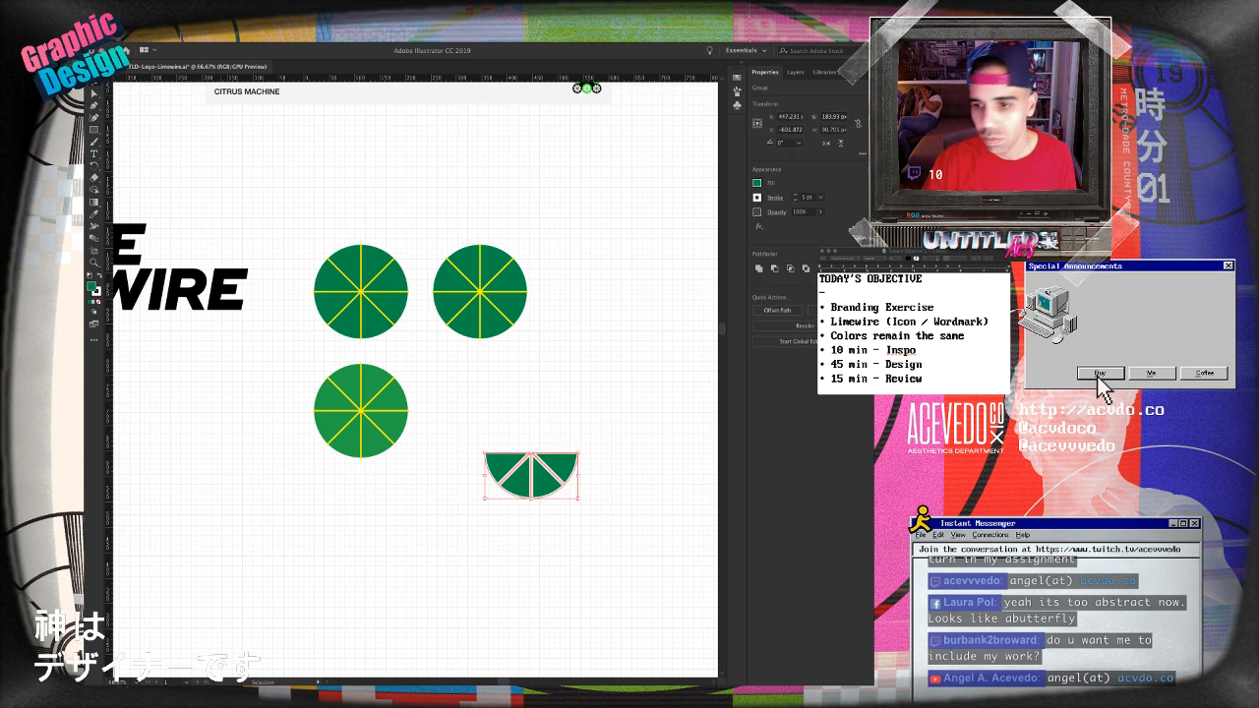
key(super+shift+o)
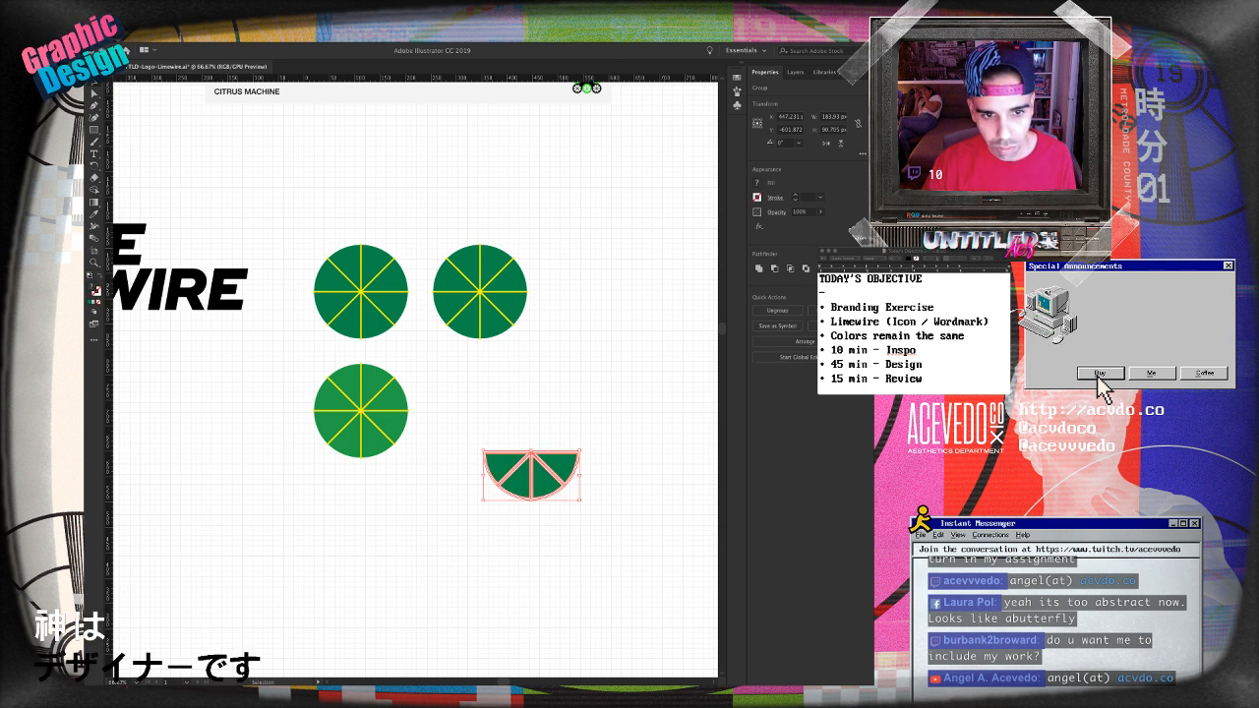
click(787, 310)
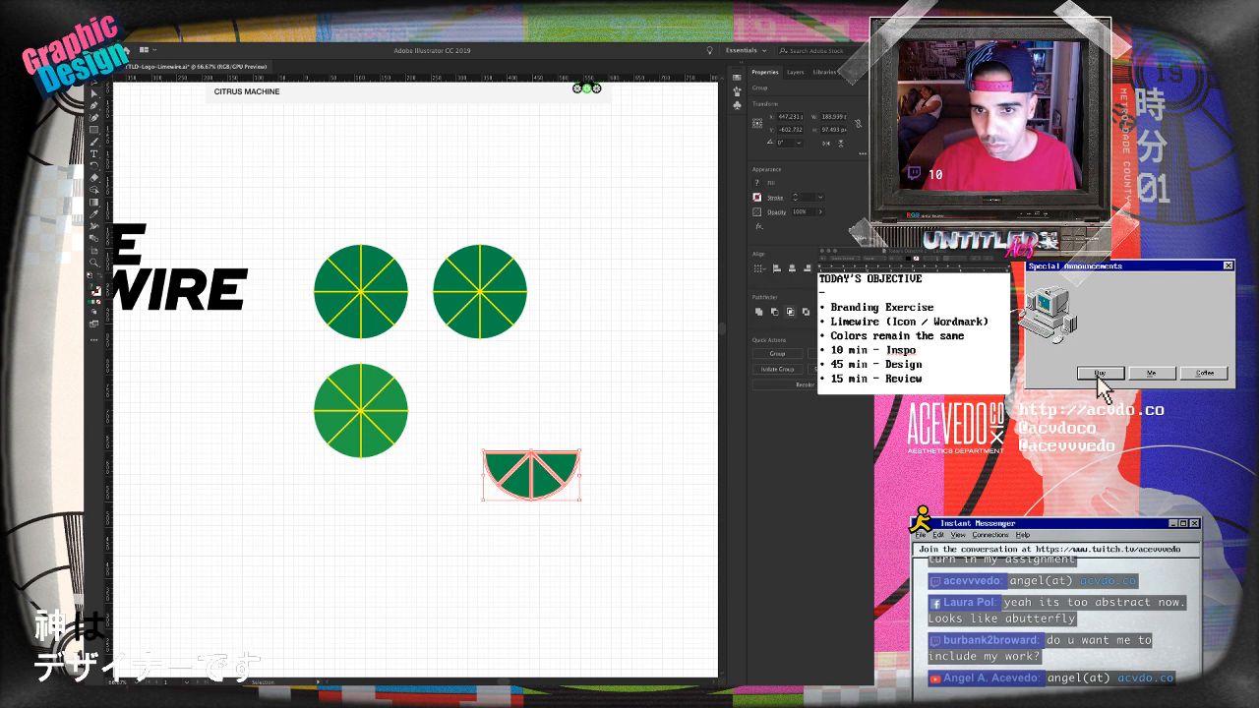
- Zoom in and select the half-lime's four wedges individually
key(super+shift+a)
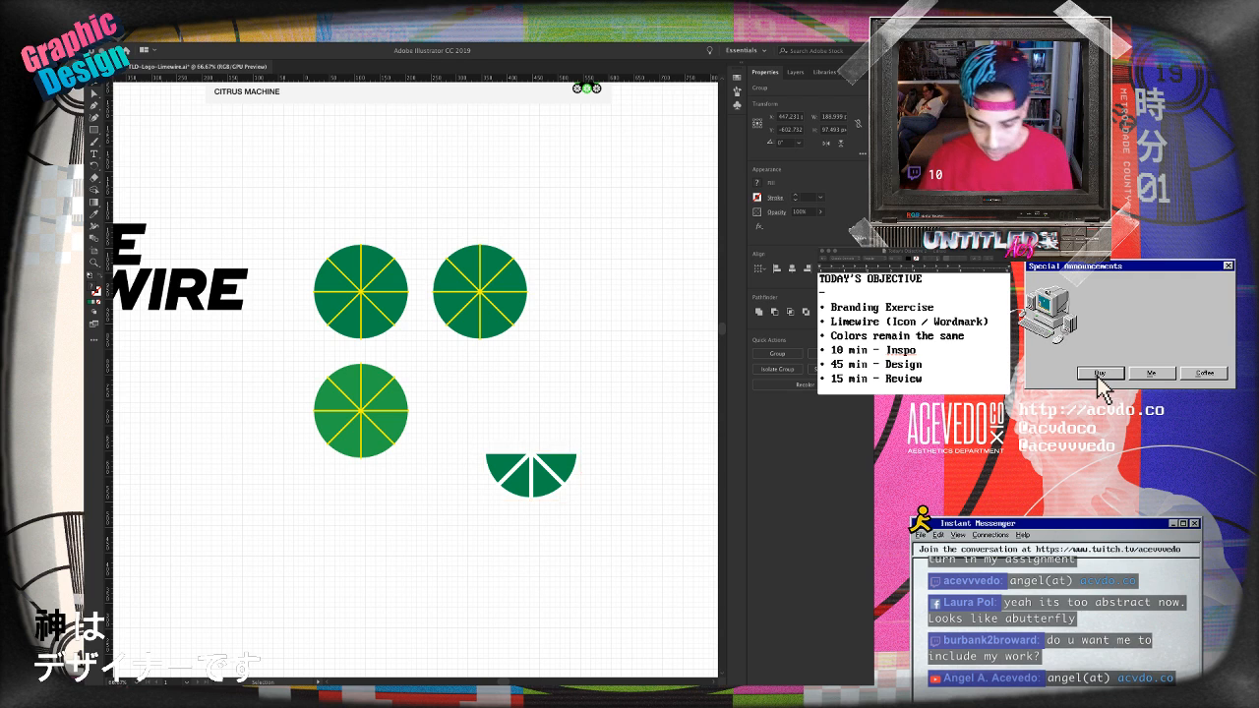
key(super+plus)
key(super+plus)
key(super+plus)
drag(688, 639, 413, 427)
click(413, 430)
key(a)
key(super+shift+g)
key(super+shift+a)
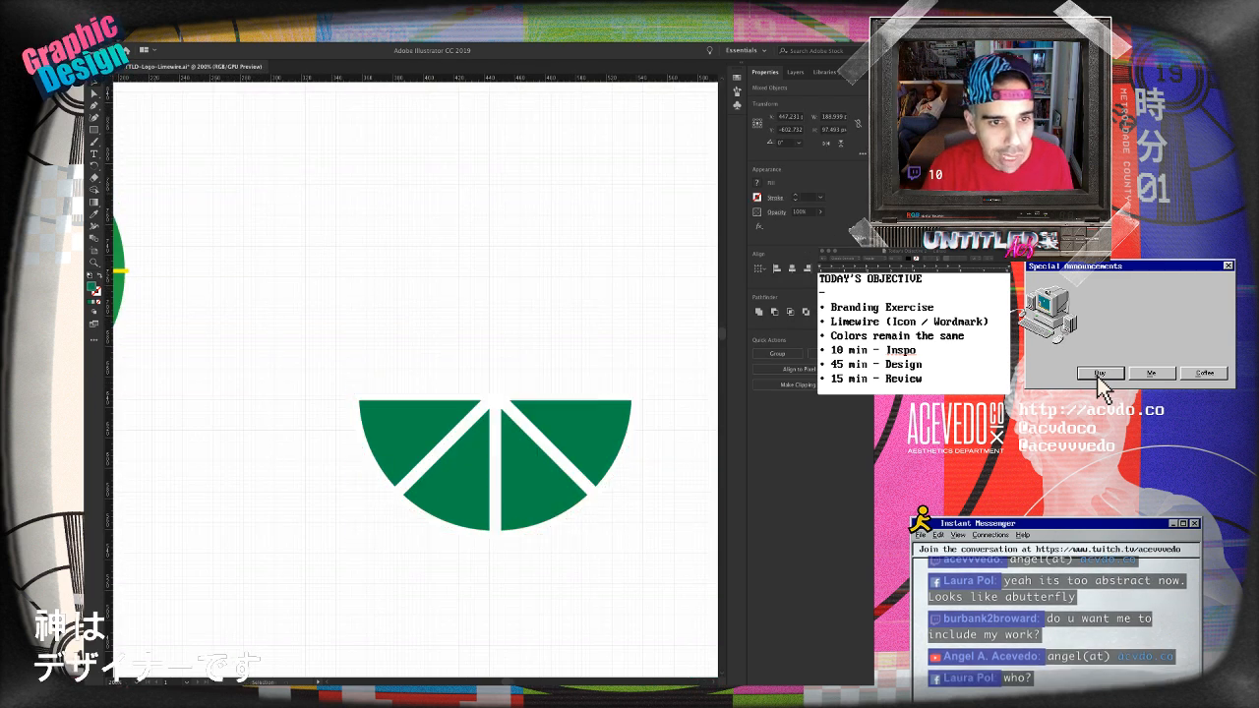
click(422, 431)
shift+click(455, 481)
shift+click(533, 480)
shift+click(588, 436)
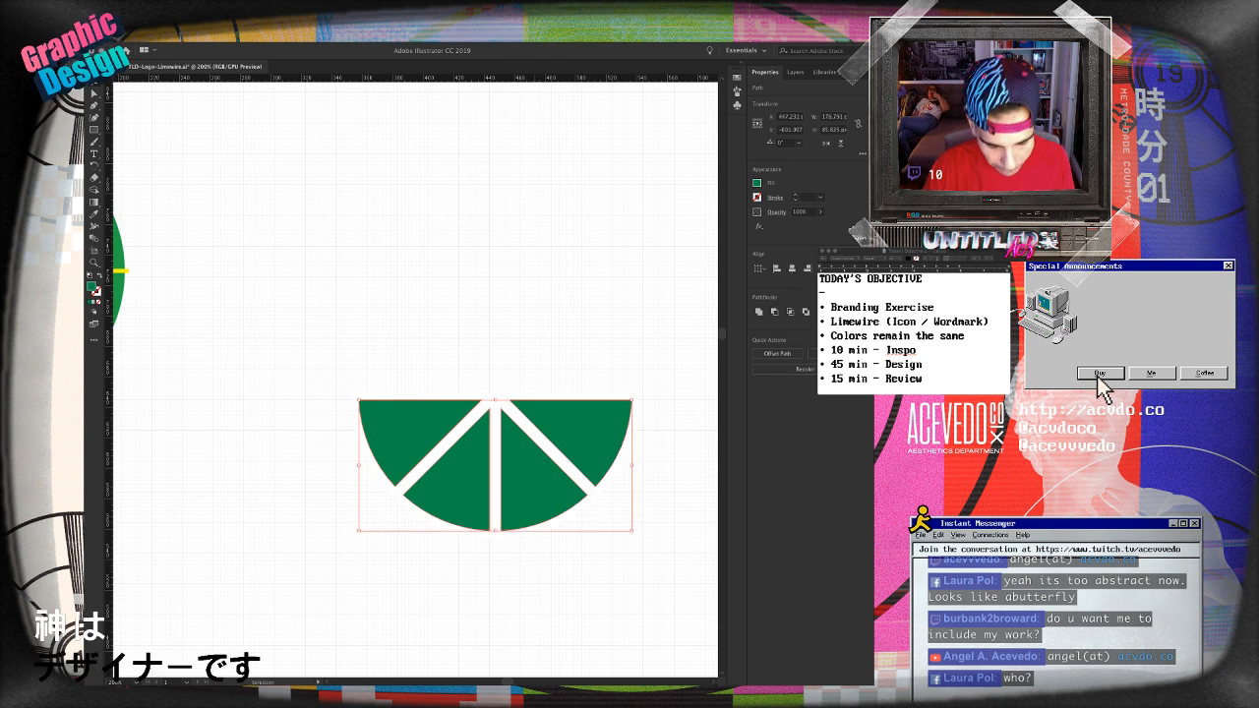
key(a)
key(v)
- Duplicate the half-lime upward and zoom out to 100%
drag(580, 432, 549, 377)
key(super+shift+a)
drag(311, 326, 590, 452)
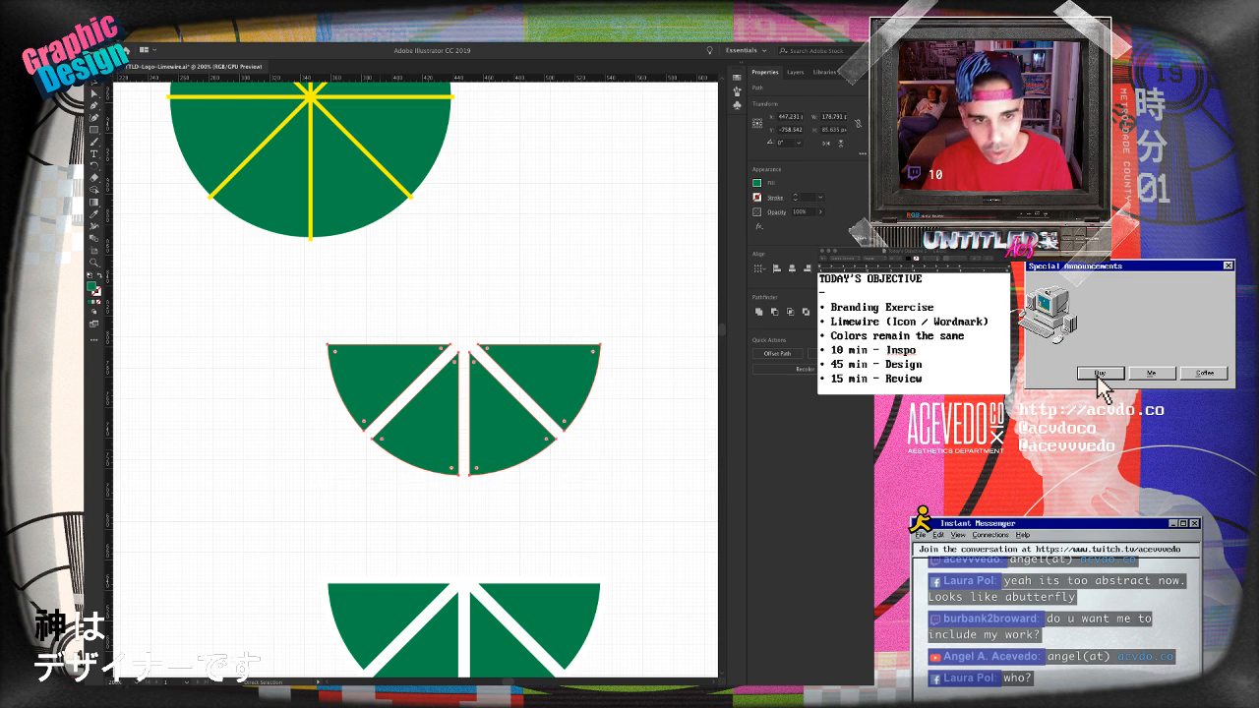
key(super+minus)
drag(413, 378, 457, 422)
key(super+shift+a)
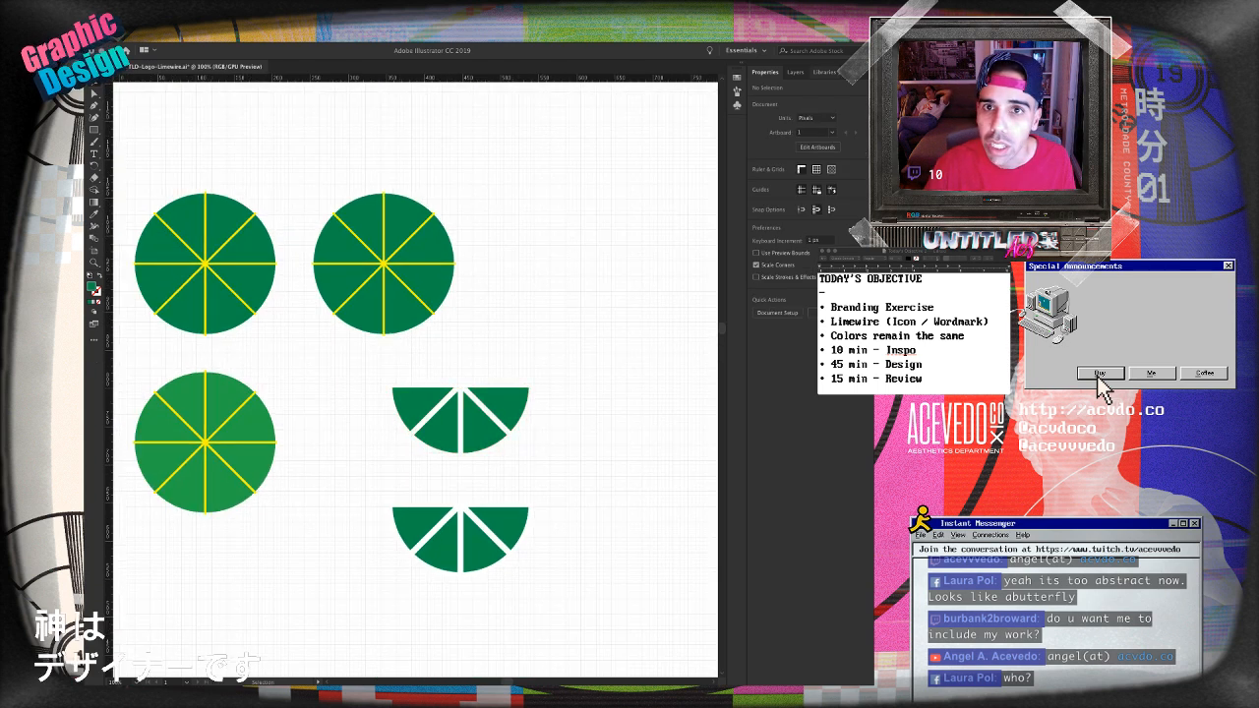
- Try yellow and green Citrus Fruits swatches on the upper wedges, then undo
click(824, 72)
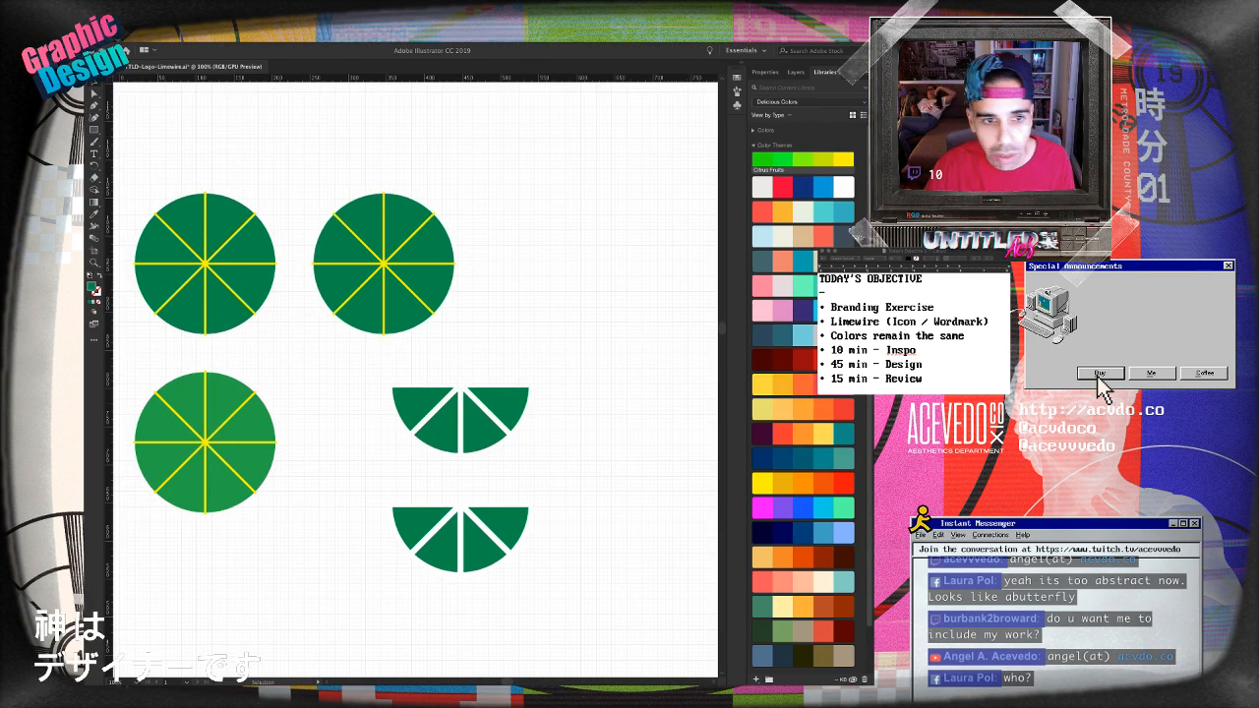
click(423, 403)
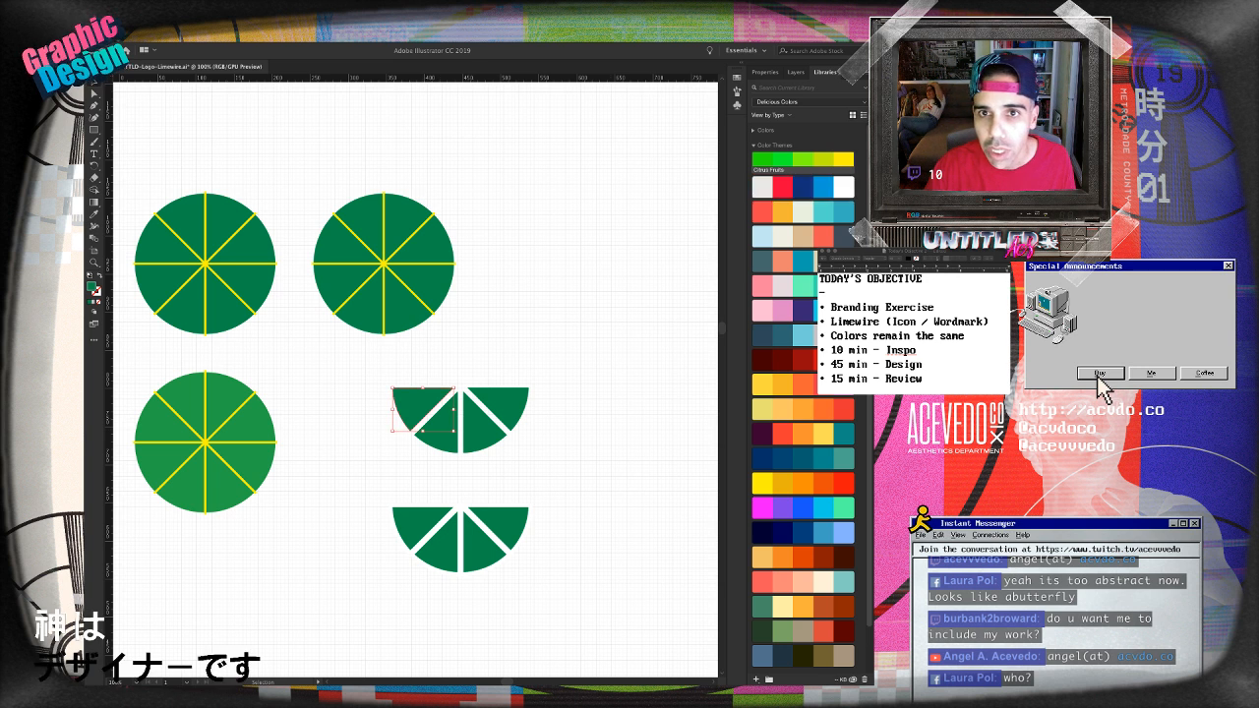
click(843, 159)
click(443, 430)
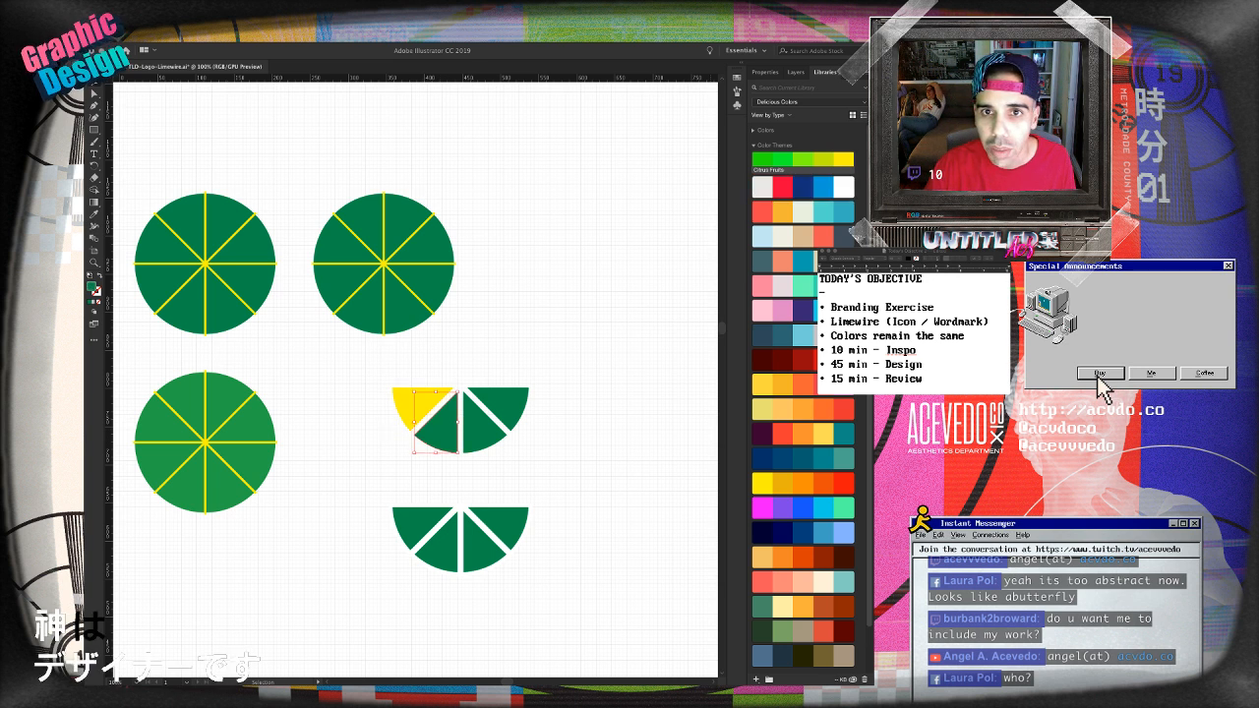
click(783, 159)
click(480, 429)
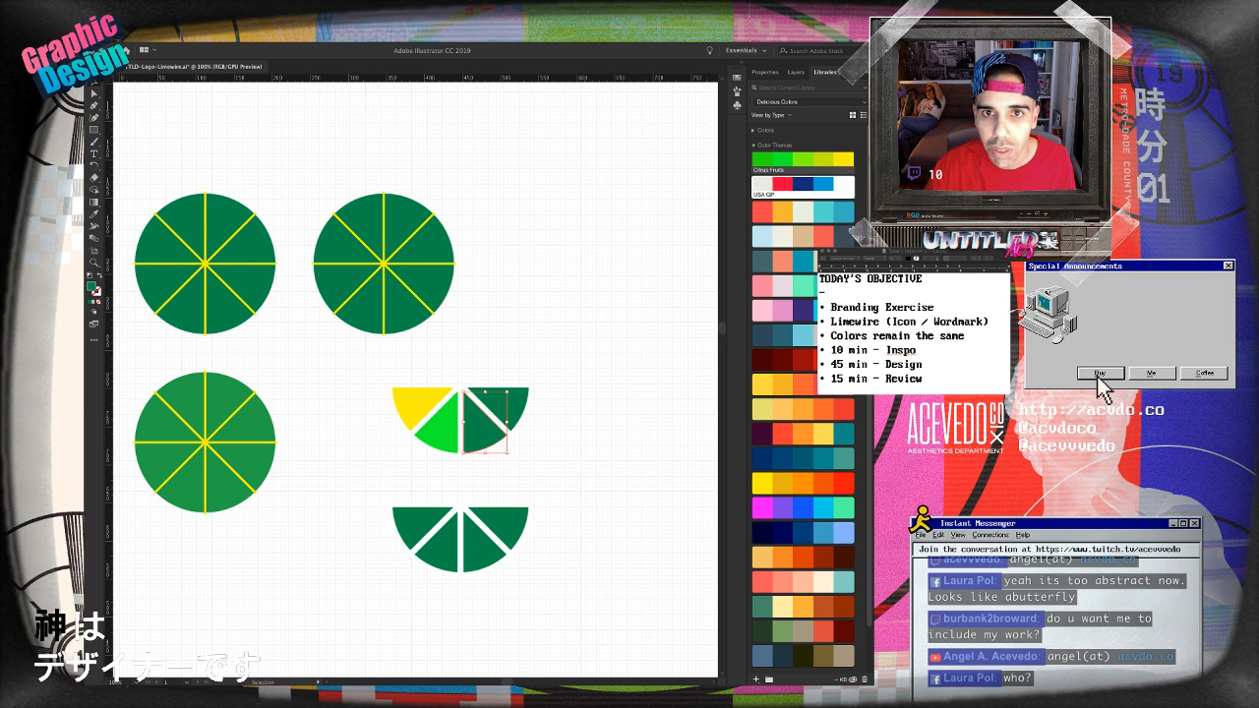
click(762, 159)
key(super+shift+a)
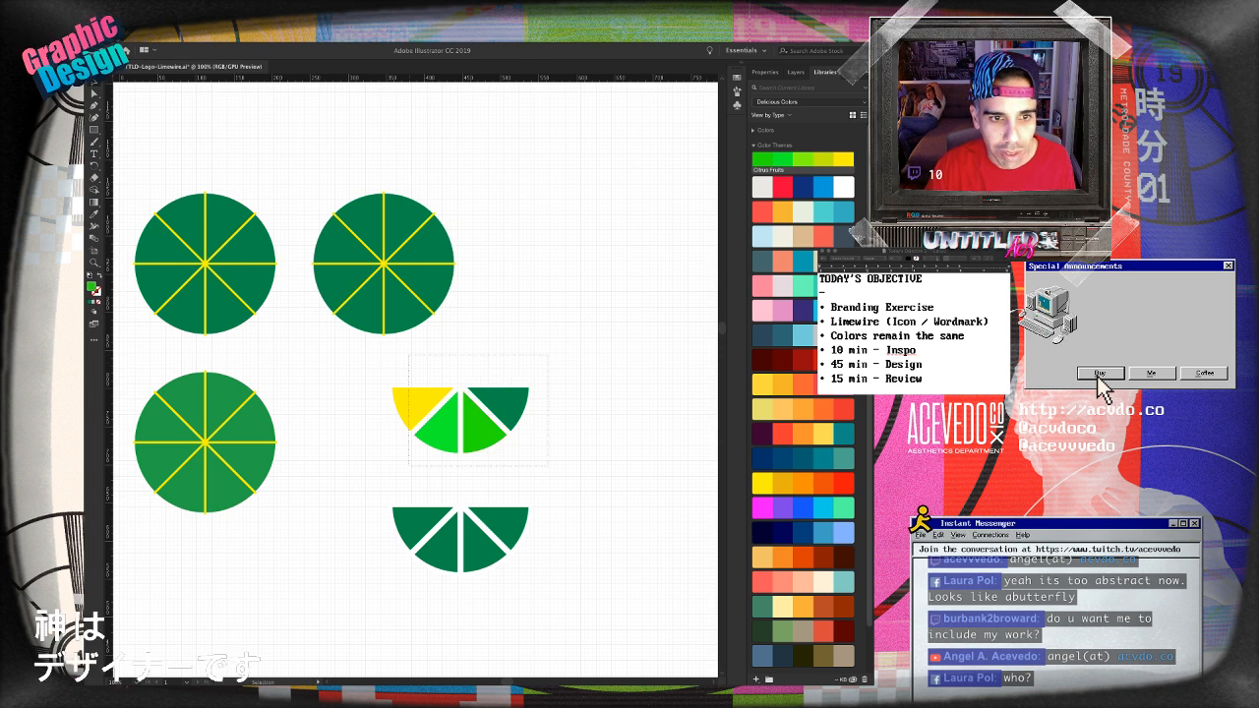
key(super+z)
key(super+z)
key(super+z)
key(super+z)
key(super+z)
key(super+z)
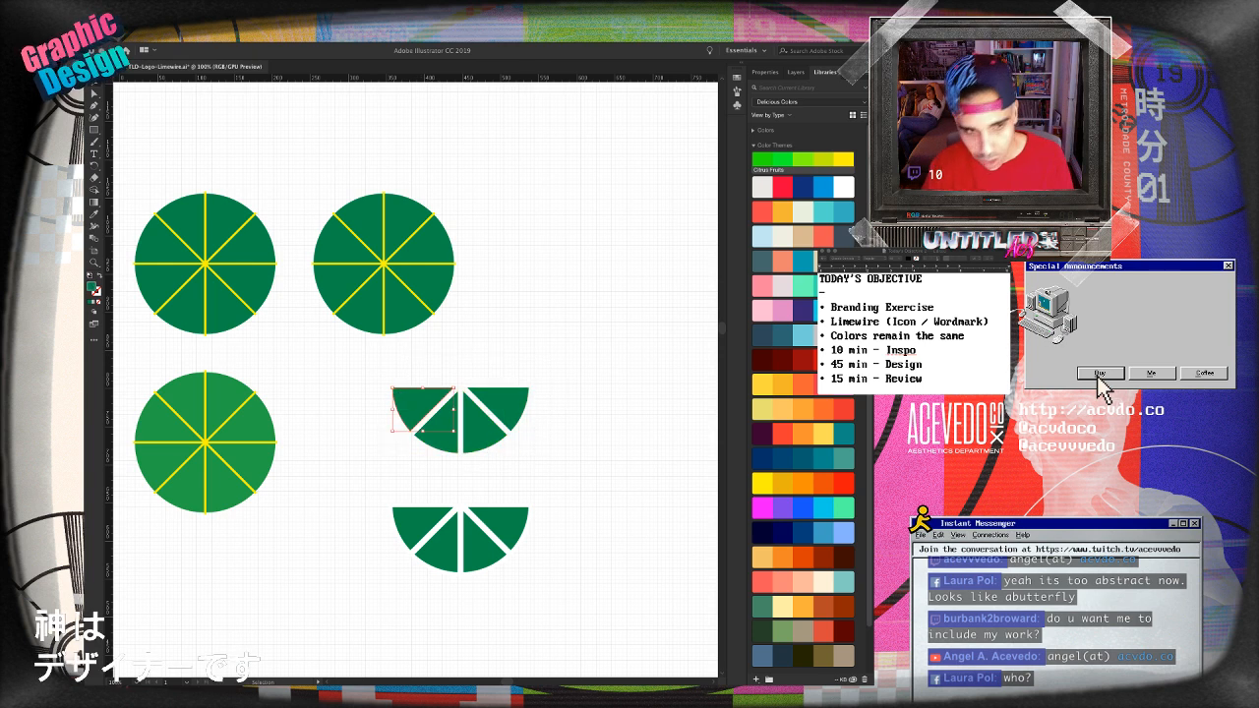
- Zoom out to 50% and Alt-drag a half-lime copy below the wordmark
key(super+minus)
key(super+minus)
drag(295, 344, 504, 384)
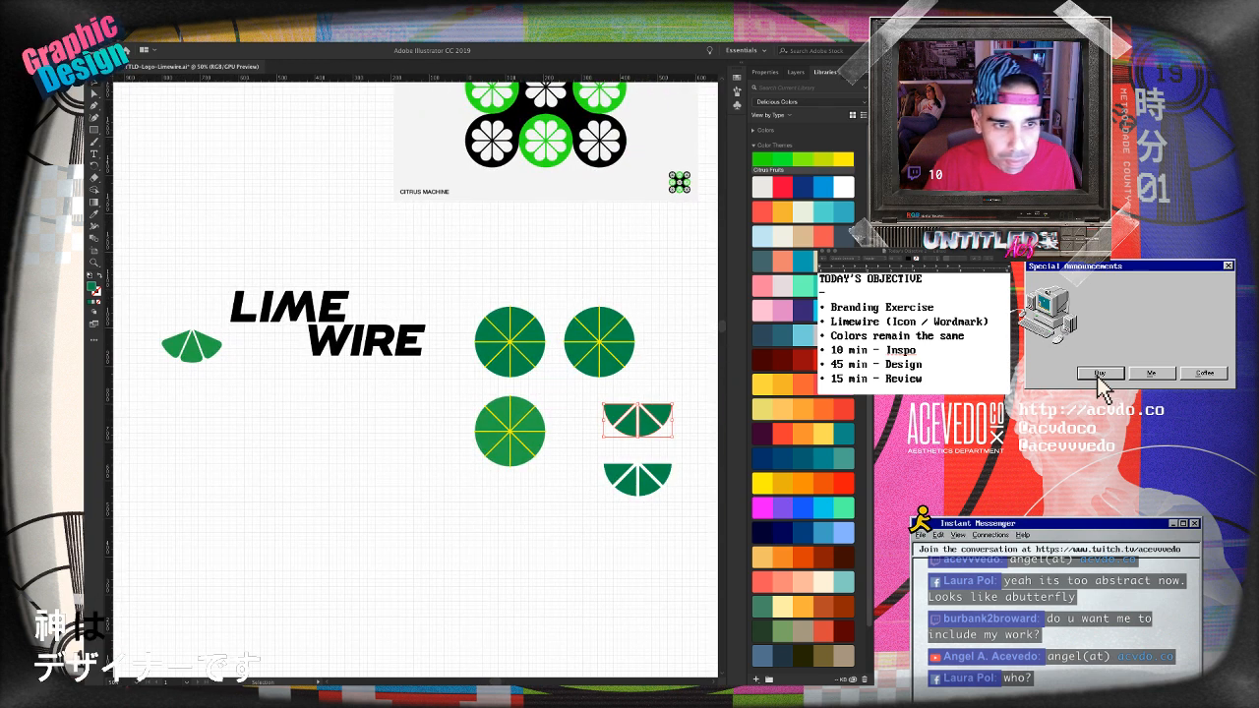
drag(637, 421, 360, 450)
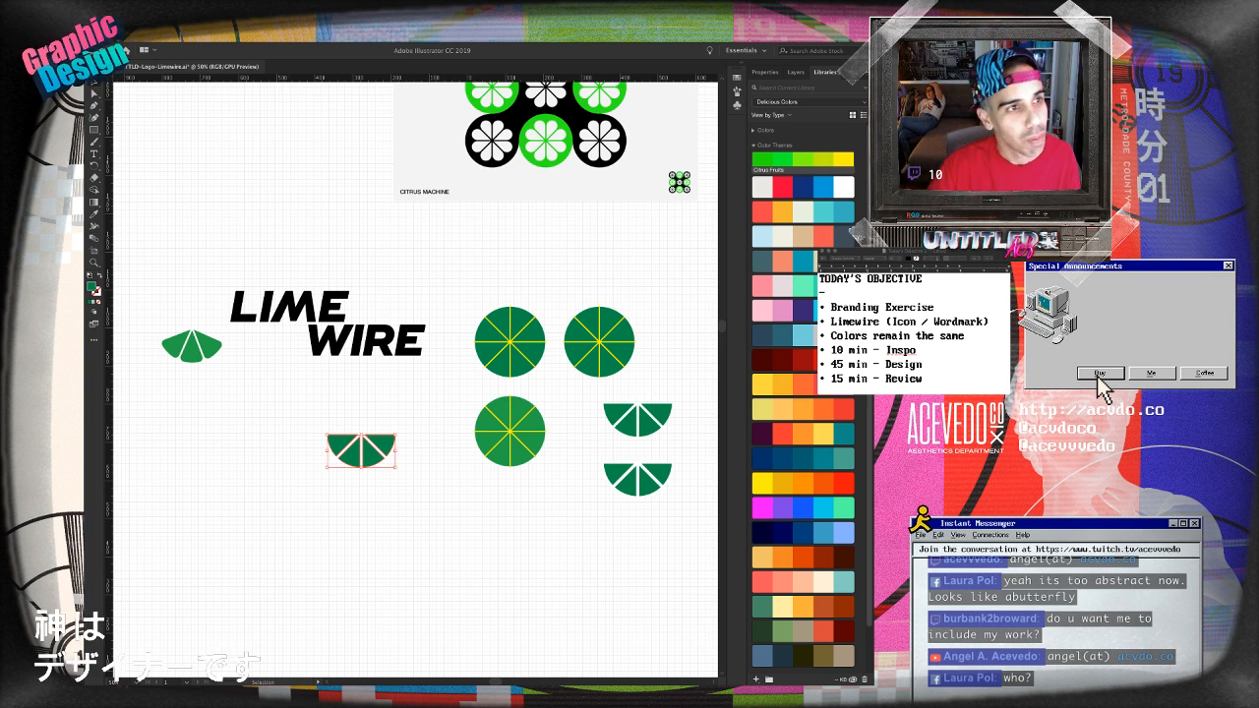
- Paint a wavy green brush stroke across WIRE, redrawing it until it looks right
key(b)
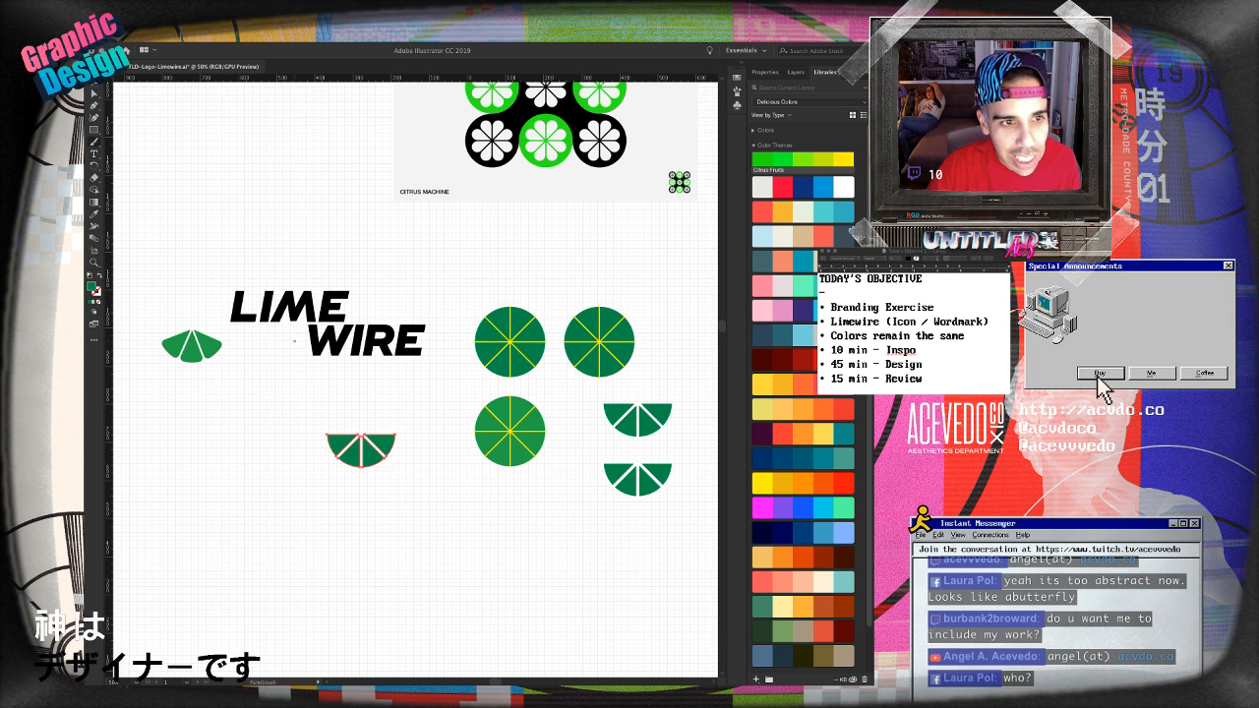
drag(293, 342, 441, 340)
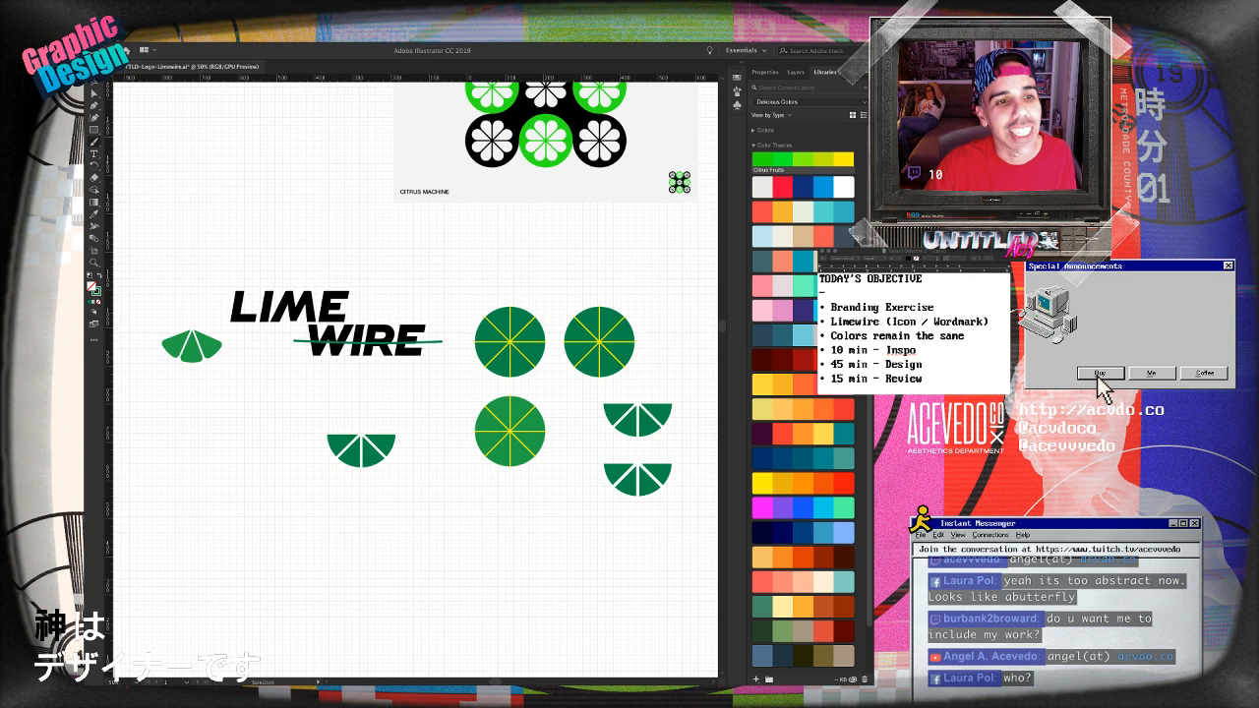
key(ctrl+z)
drag(288, 346, 451, 337)
key(ctrl+z)
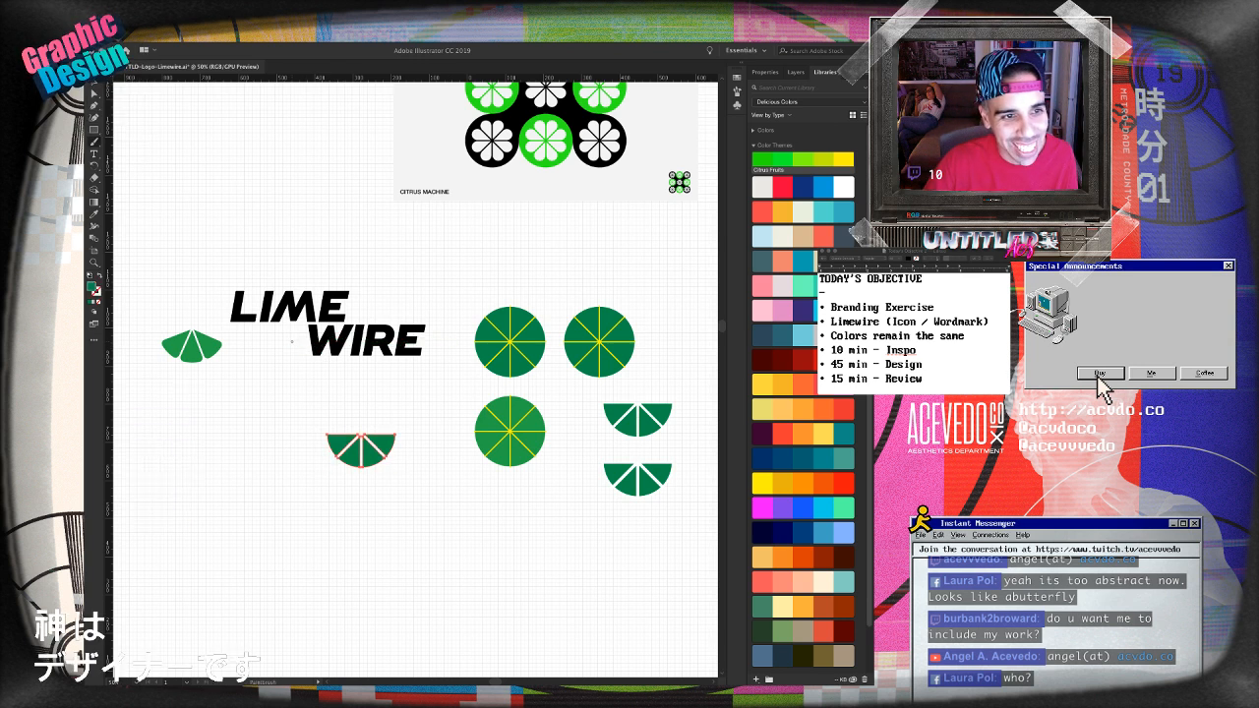
mouse_move(315, 335)
mouse_down()
mouse_move(368, 332)
mouse_move(392, 317)
mouse_move(451, 344)
mouse_up()
key(ctrl+z)
mouse_move(295, 342)
mouse_down()
mouse_move(335, 331)
mouse_move(435, 340)
mouse_up()
key(ctrl+z)
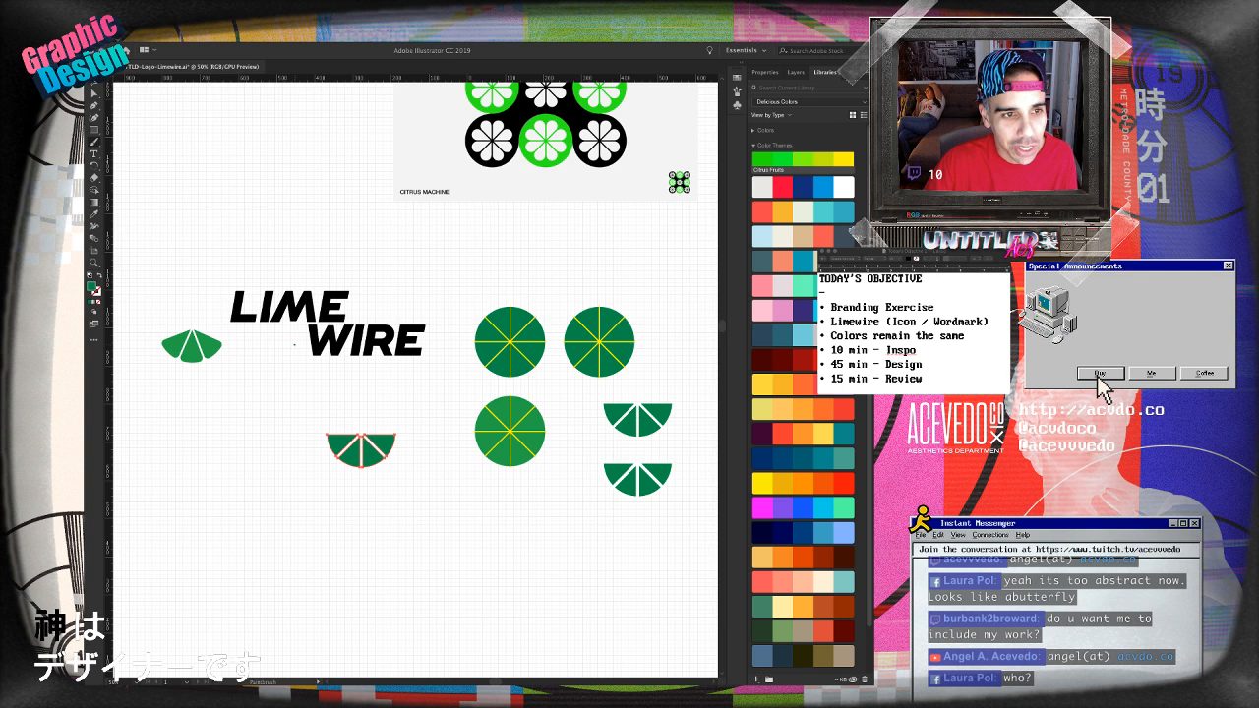
mouse_move(295, 344)
mouse_down()
mouse_move(342, 329)
mouse_move(452, 332)
mouse_up()
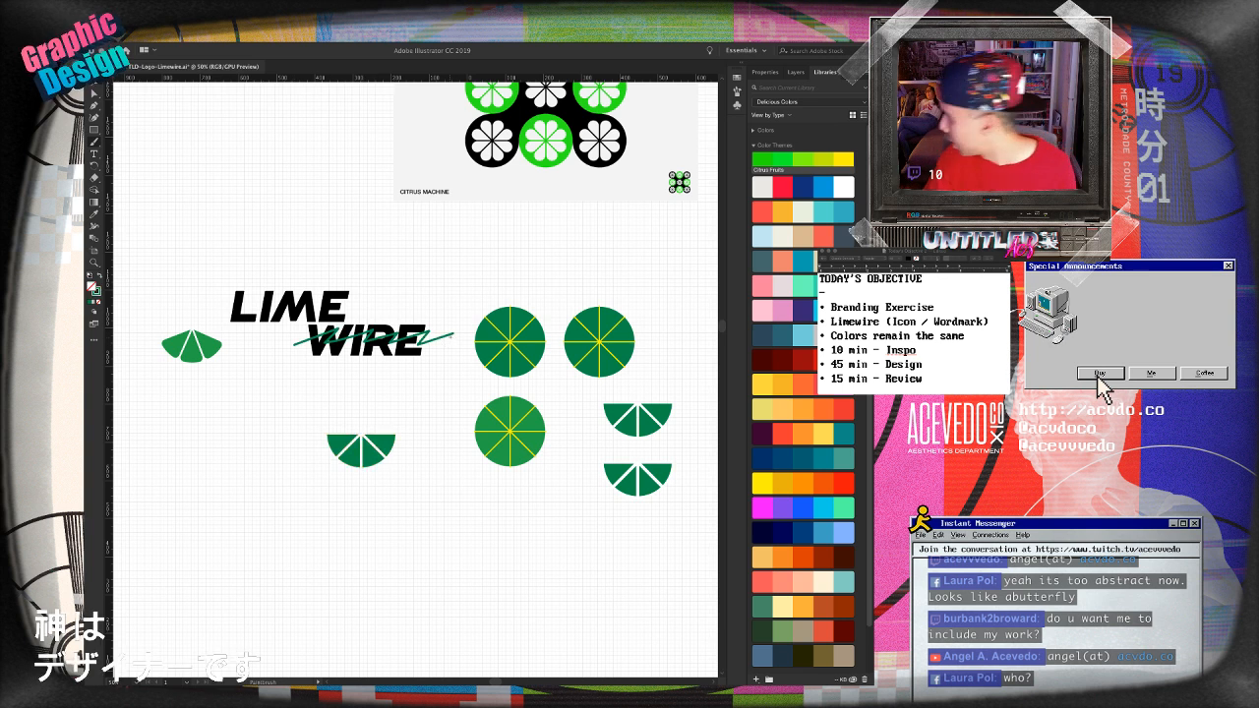
key(v)
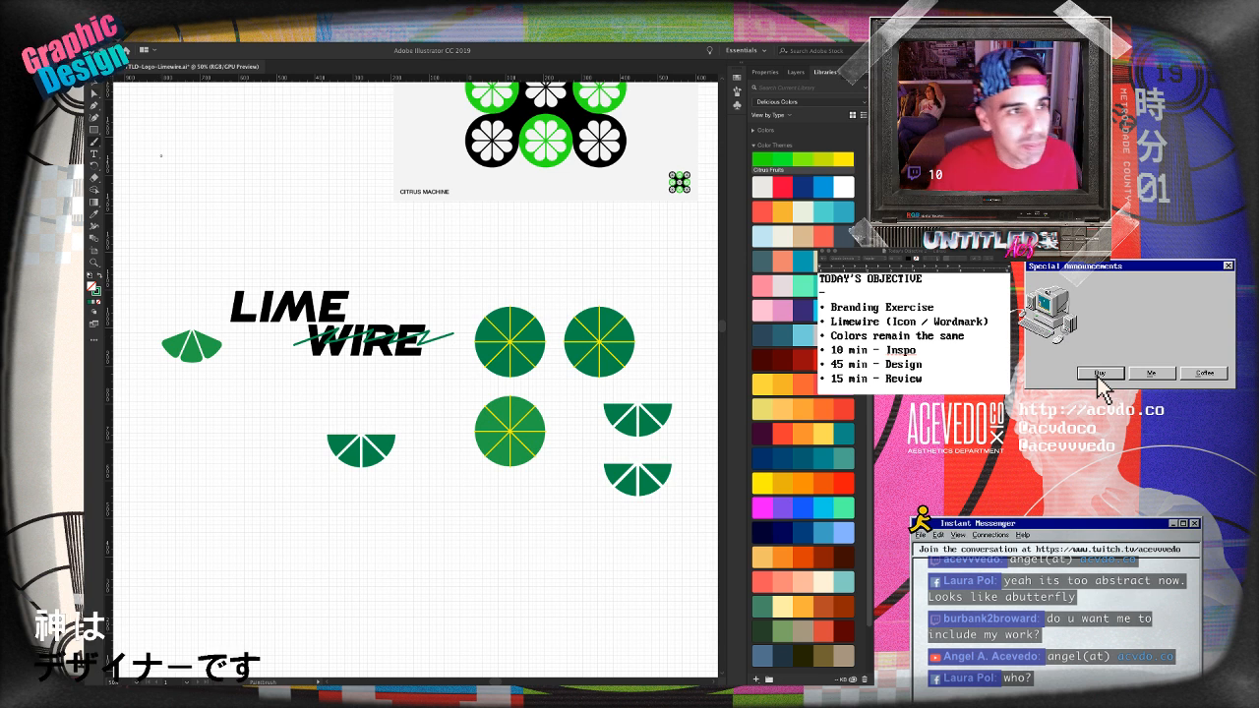
click(369, 455)
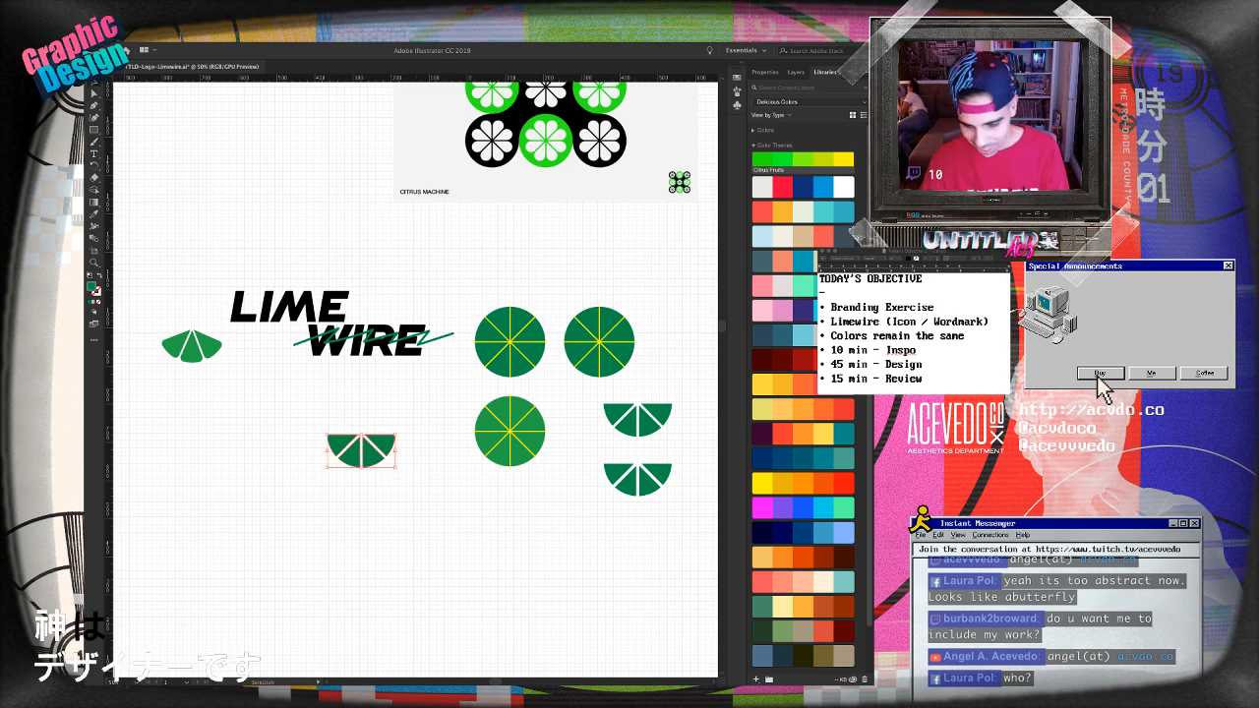
- Zoom in and center the lime-slice icon in view
key(super+equal)
key(equal)
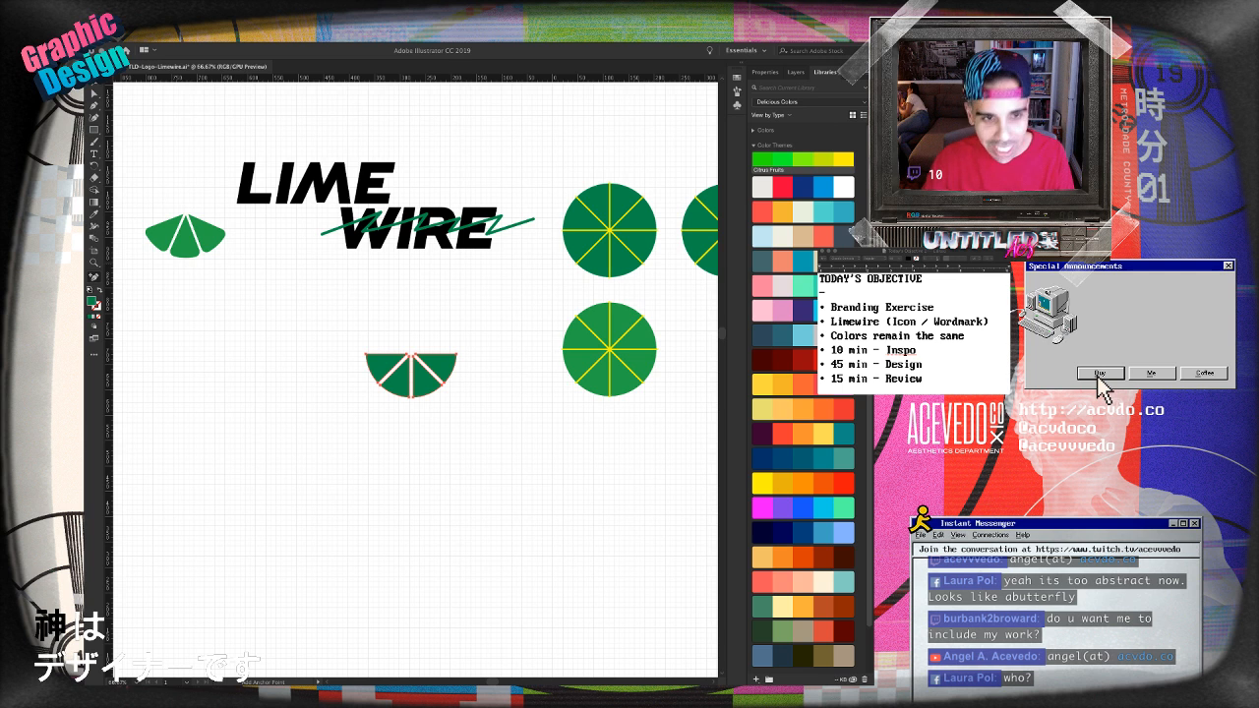
key(super+equal)
key(super+equal)
key(v)
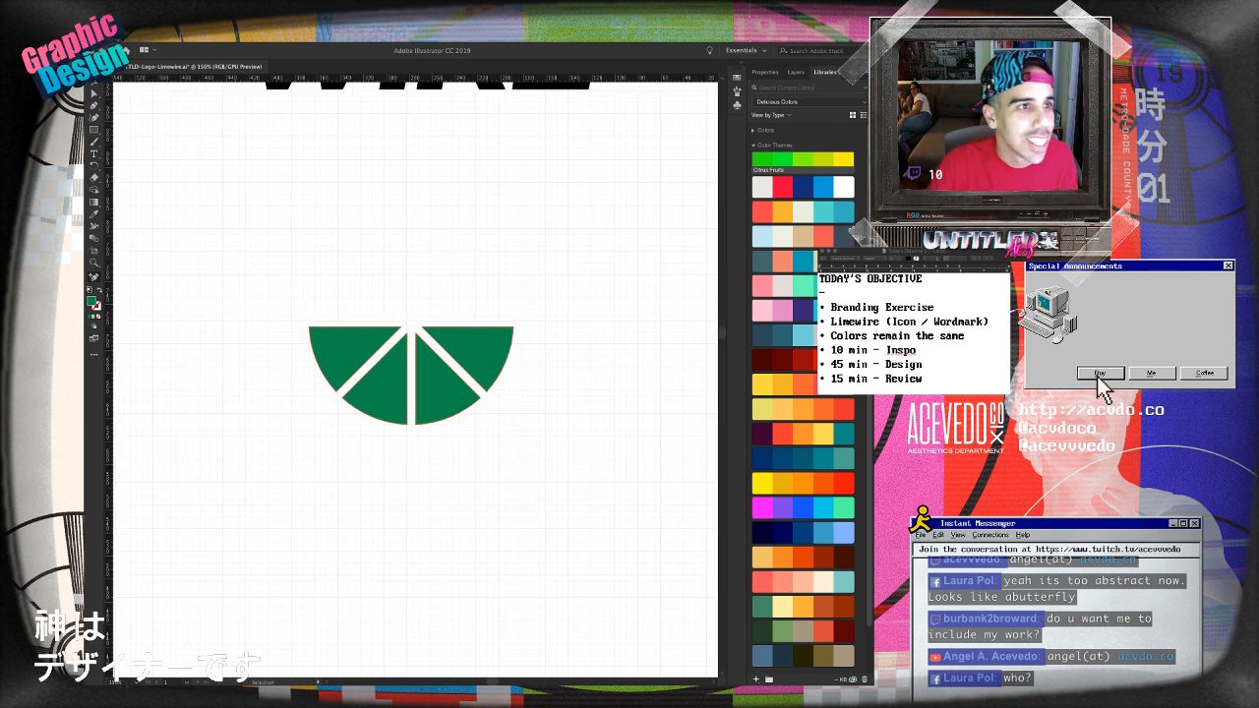
key(super+a)
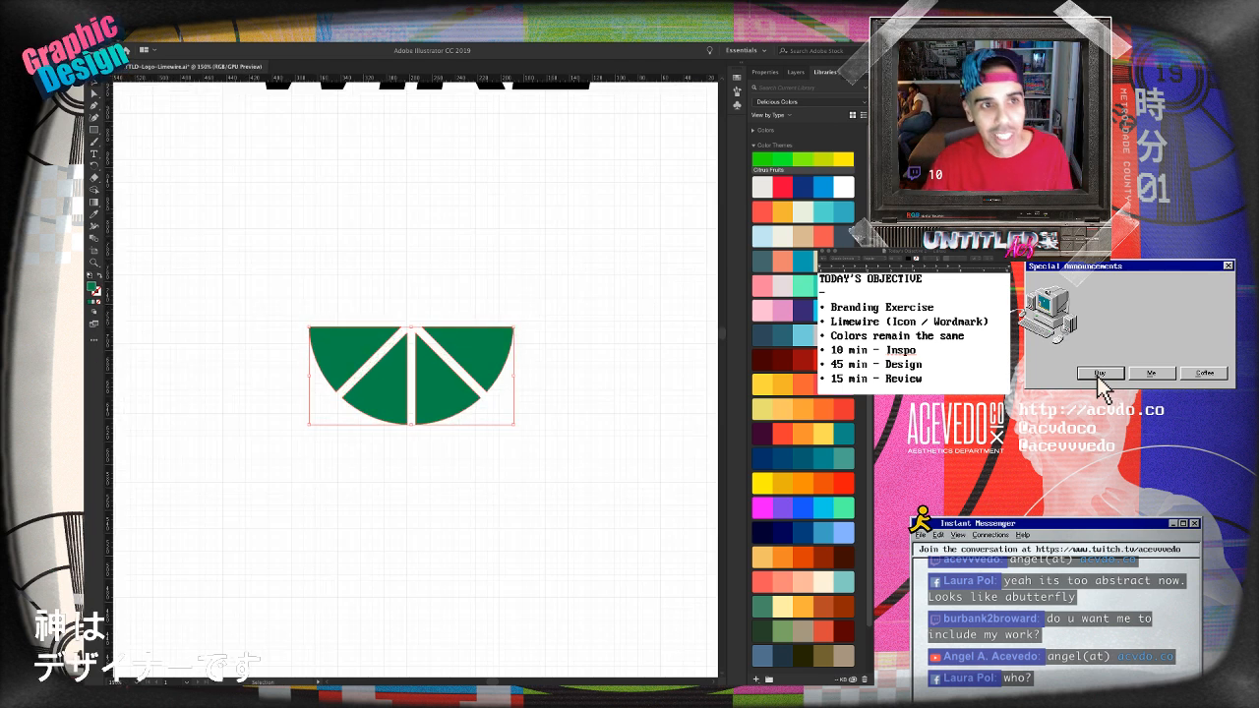
key(super+shift+a)
scroll(413, 374, up, 5)
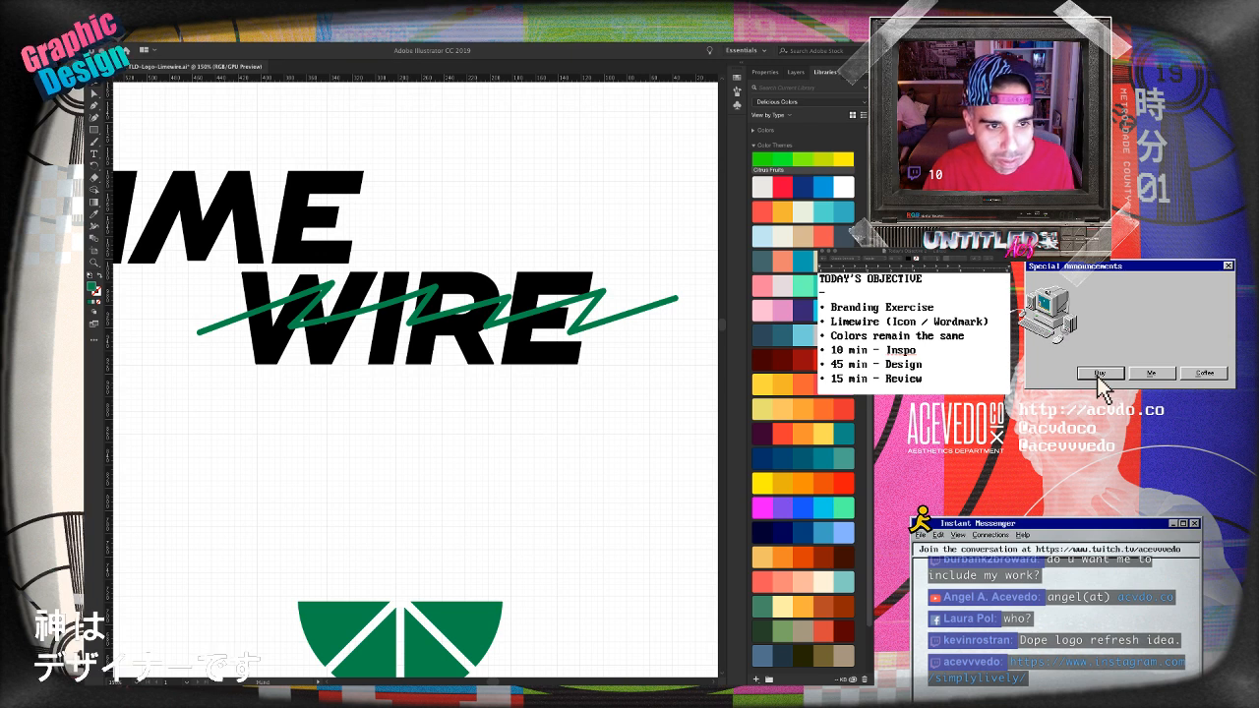
drag(413, 443, 434, 390)
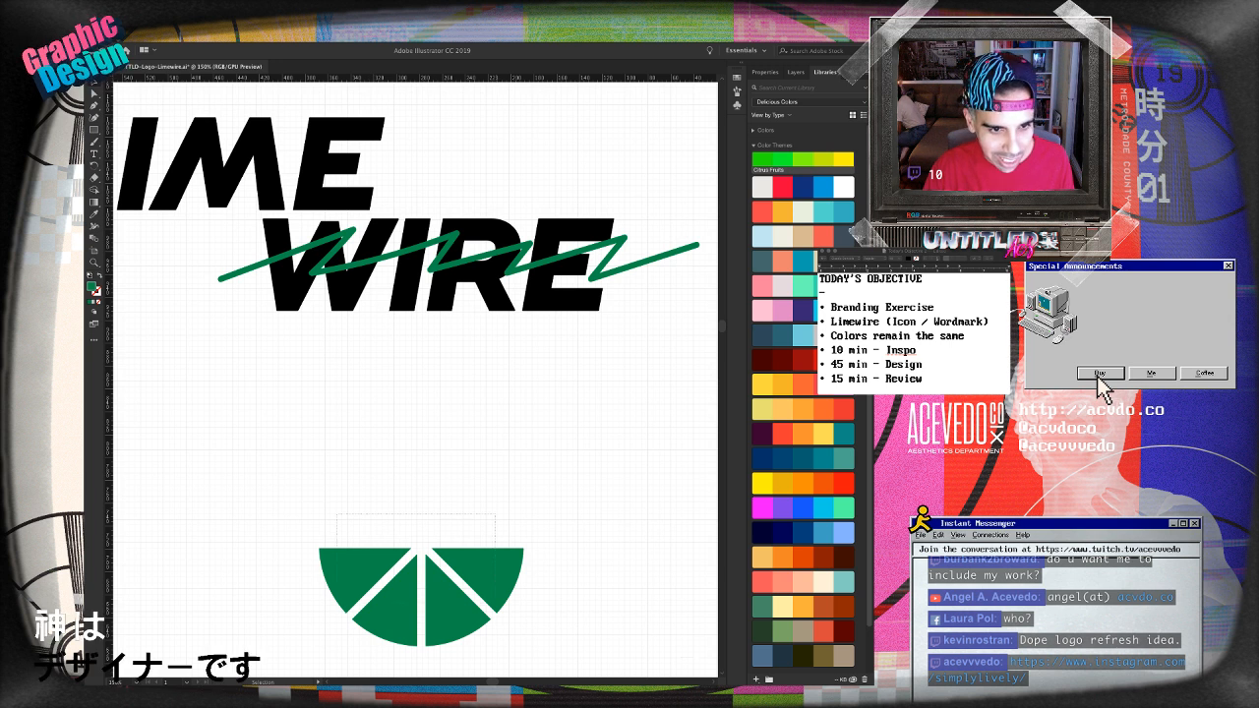
click(452, 602)
drag(453, 601, 457, 433)
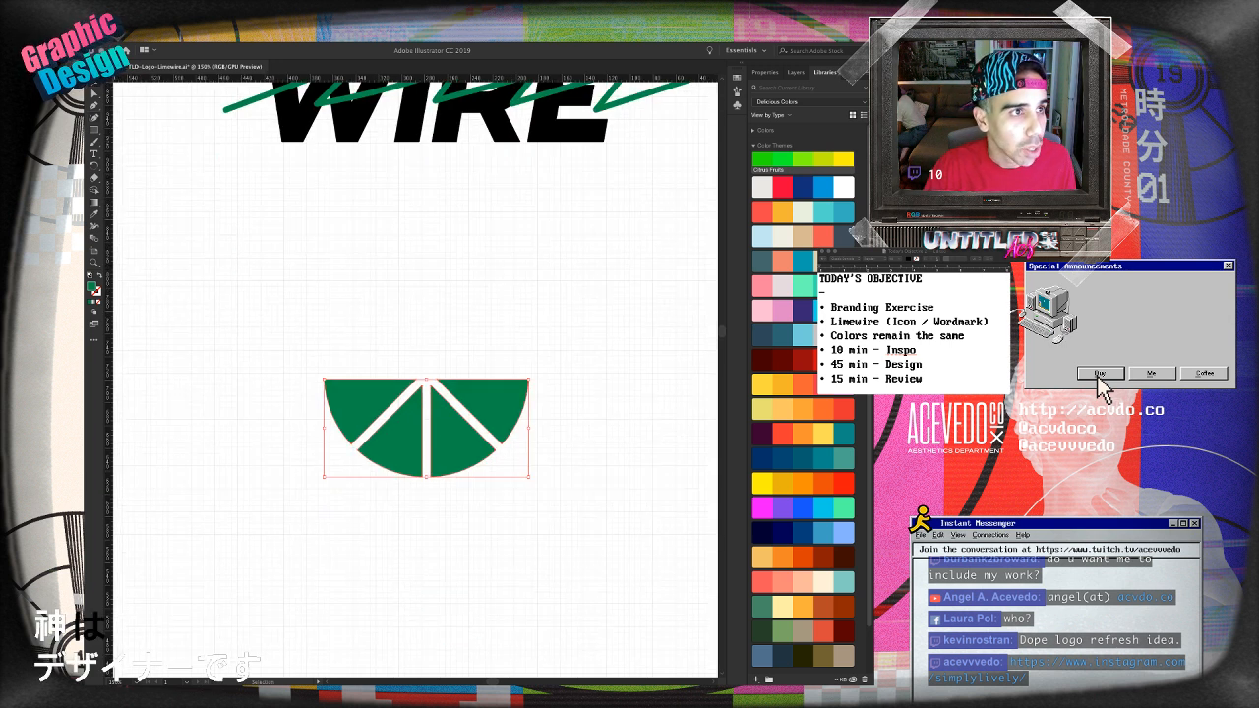
- Lasso-select the slices and round their corners to about 12.55 px
key(a)
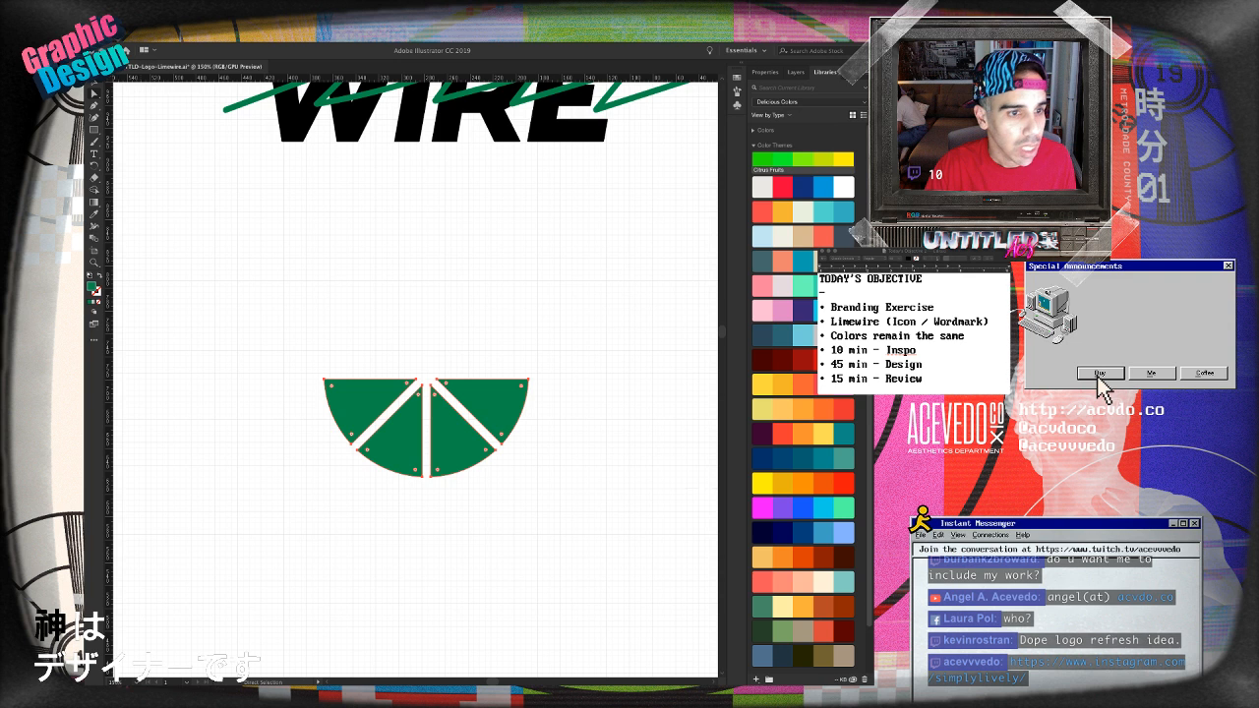
key(q)
mouse_move(258, 394)
mouse_down()
mouse_move(368, 417)
mouse_move(490, 392)
mouse_up()
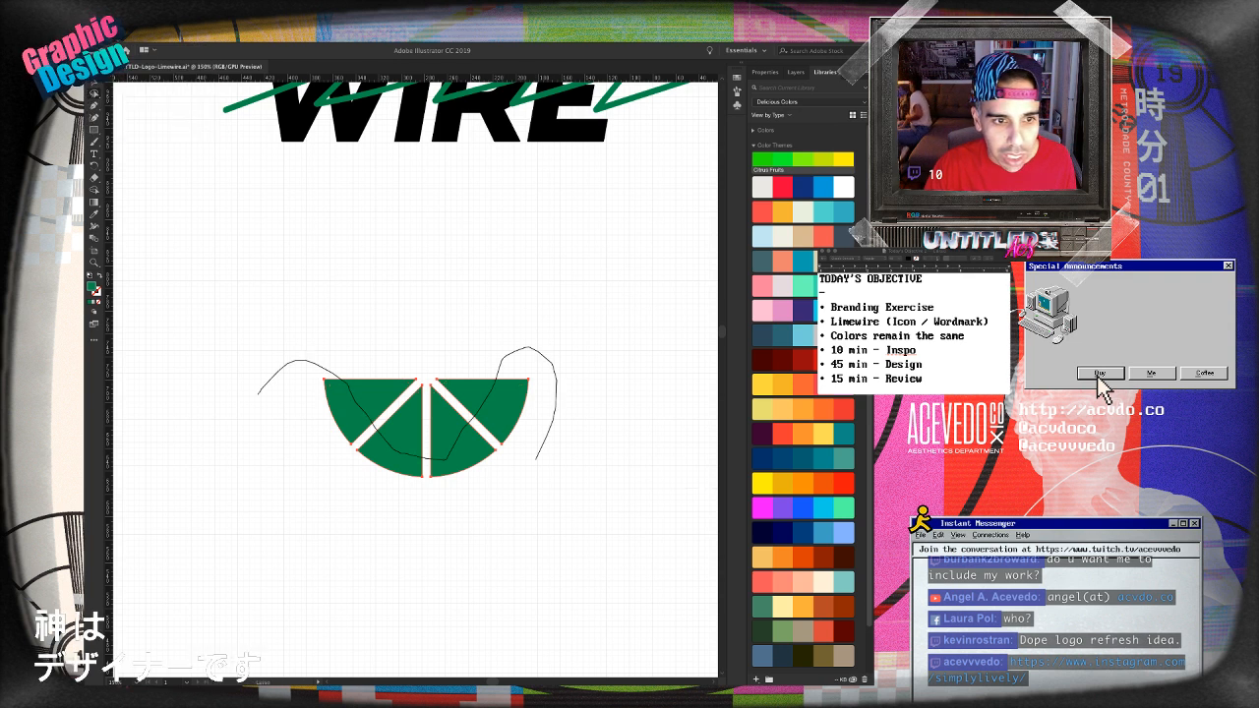
mouse_move(536, 458)
mouse_down()
mouse_move(426, 517)
mouse_move(264, 398)
mouse_up()
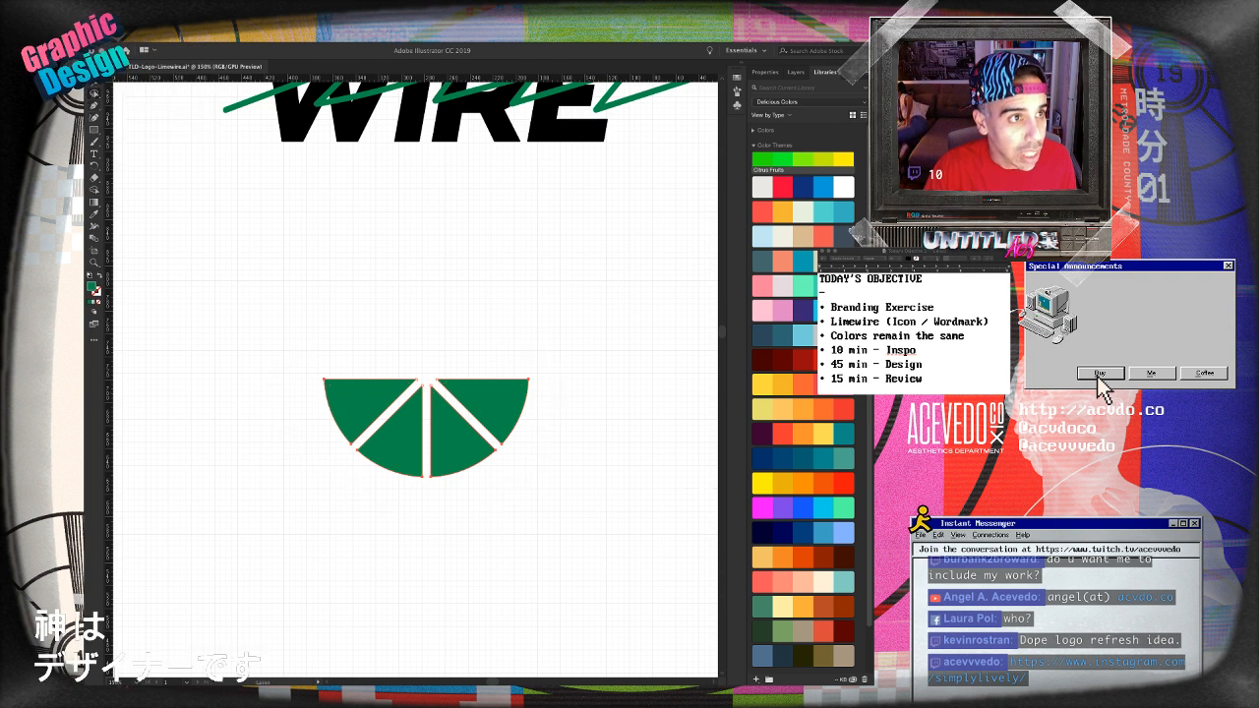
key(a)
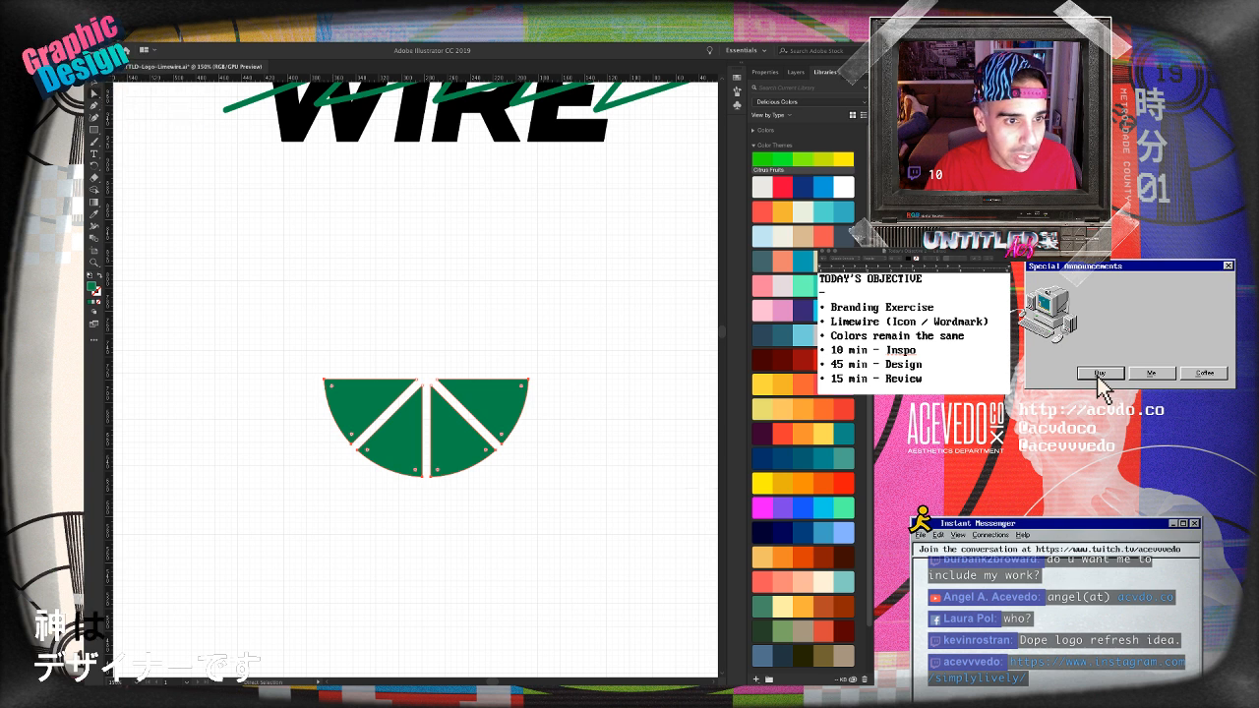
drag(331, 386, 350, 402)
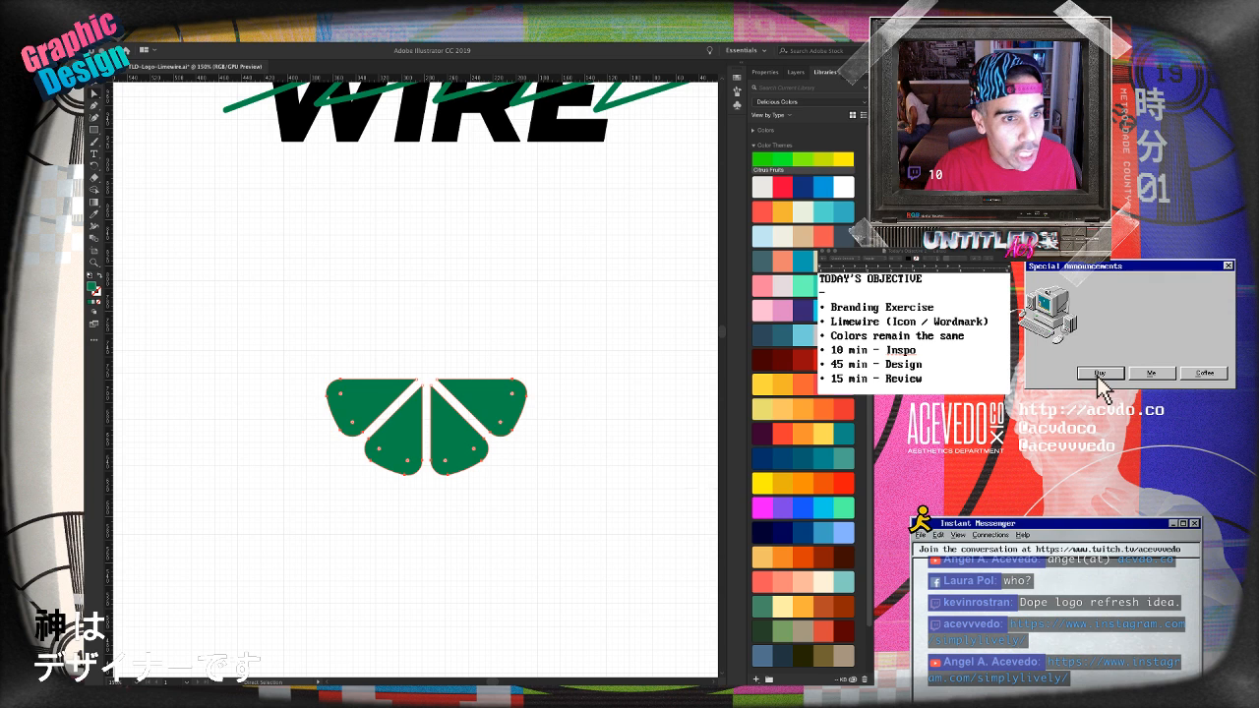
- Select all the rounded slices and zoom out to see the whole artboard
key(v)
drag(538, 336, 326, 477)
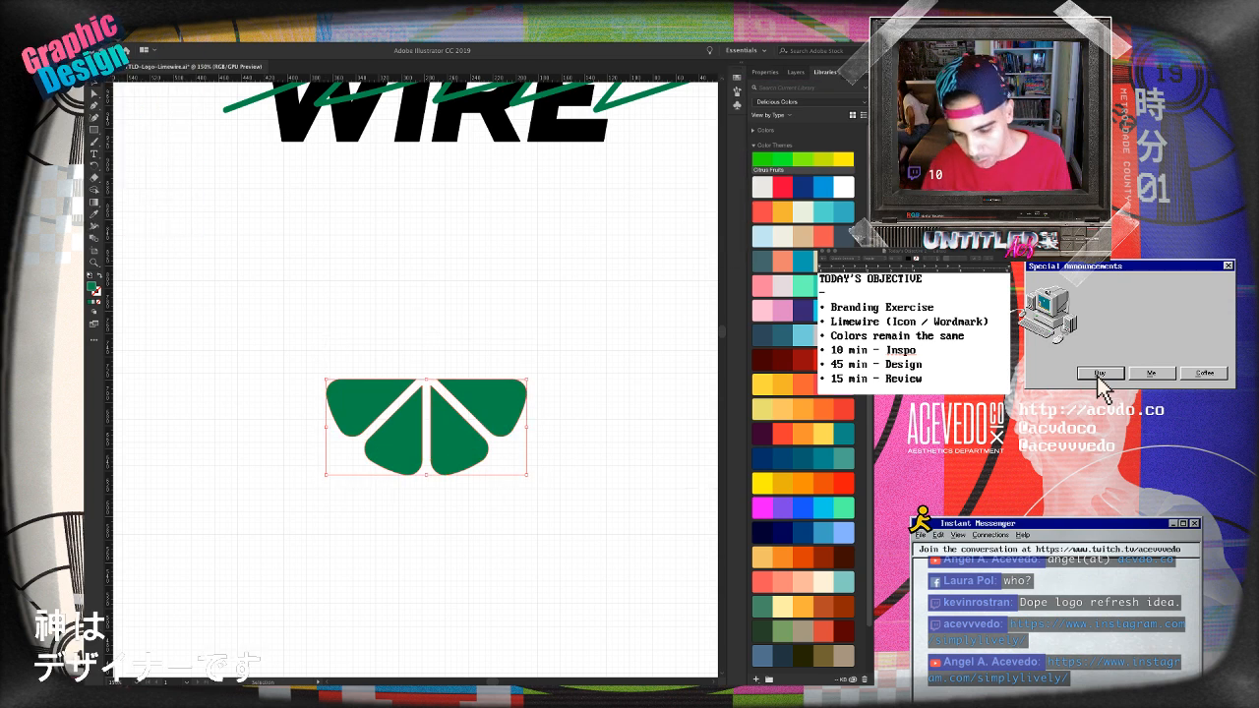
key(super+minus)
key(super+minus)
key(super+minus)
drag(414, 372, 531, 476)
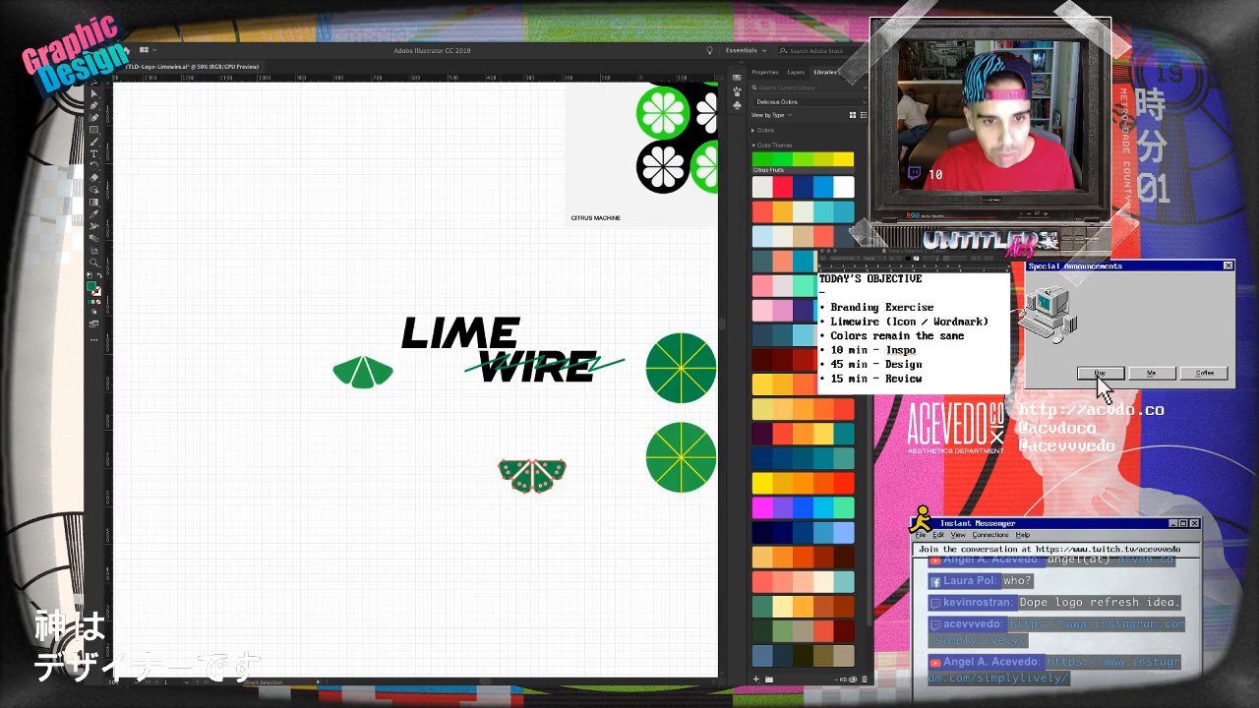
- Delete the green zigzag stroke from WIRE
key(super+shift+a)
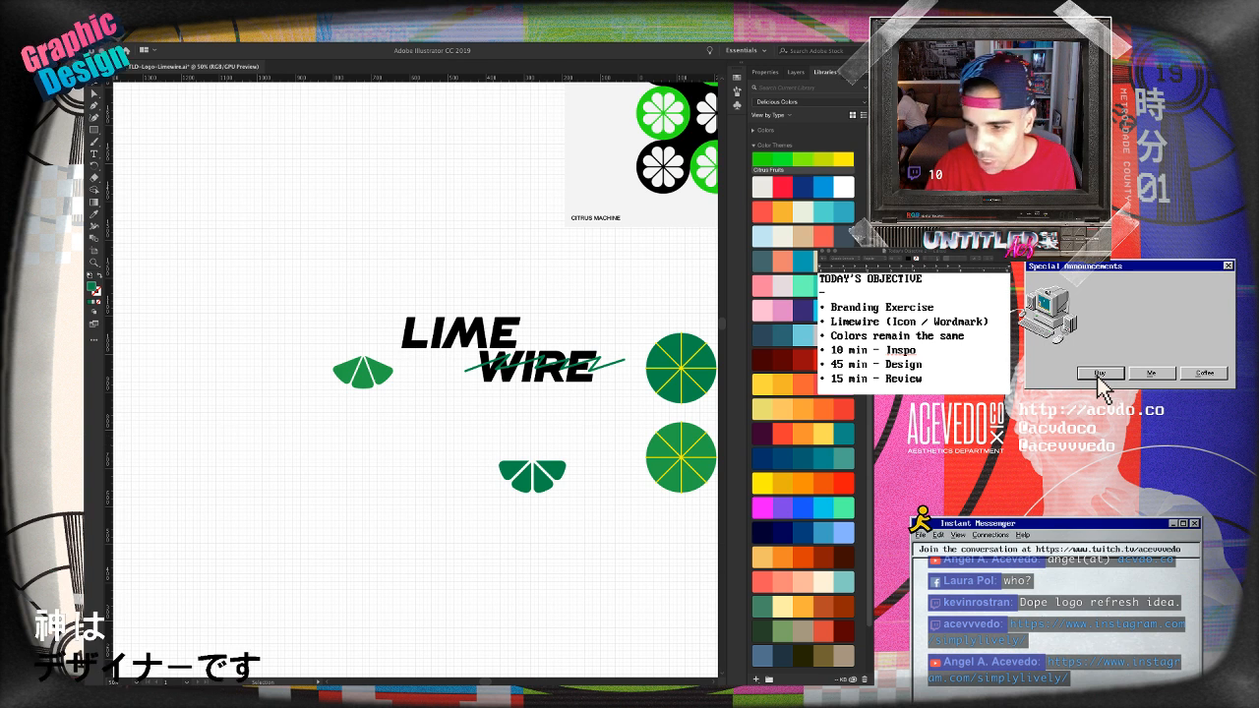
drag(490, 426, 590, 511)
click(610, 364)
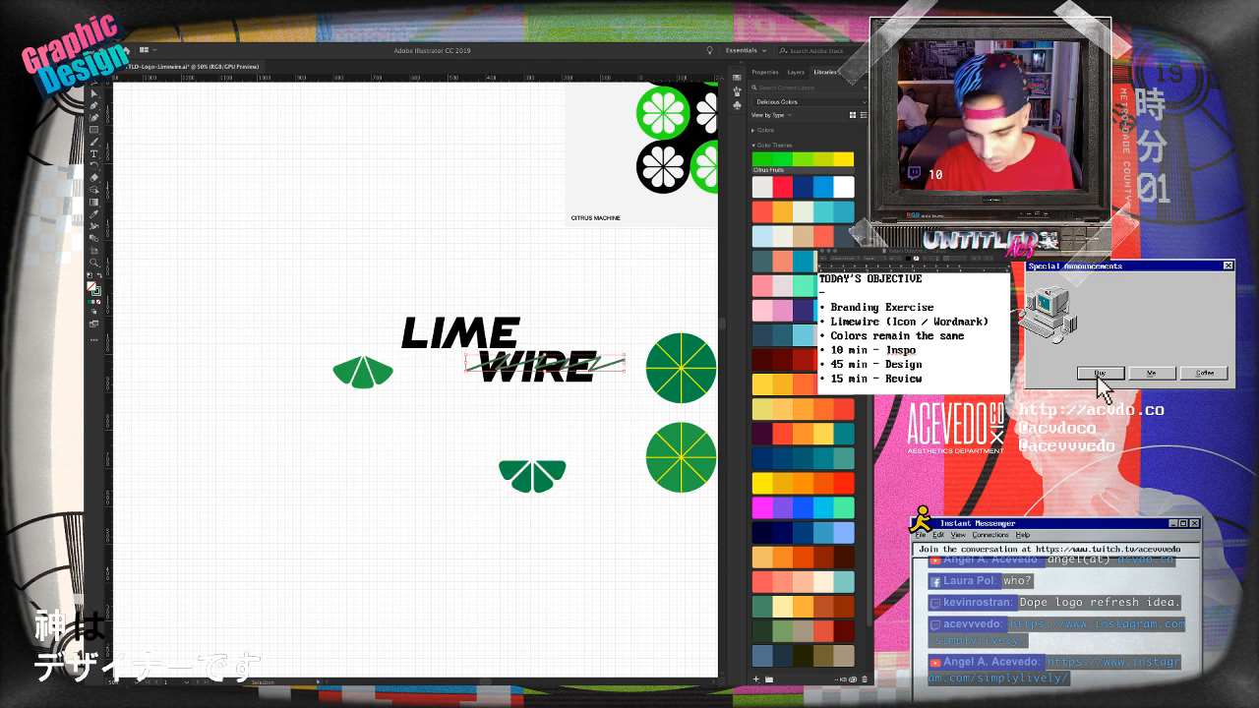
key(Delete)
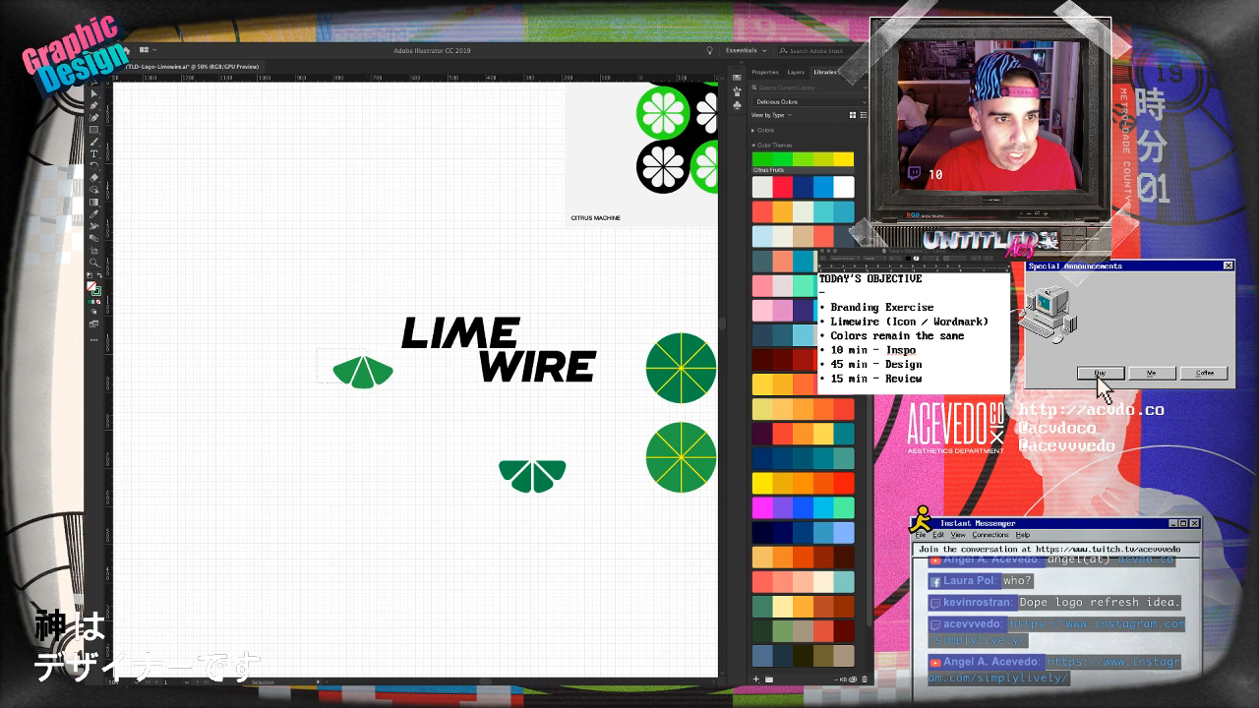
- Move the left icon up beside the wordmark and select the lower dark-green icon
drag(363, 372, 309, 309)
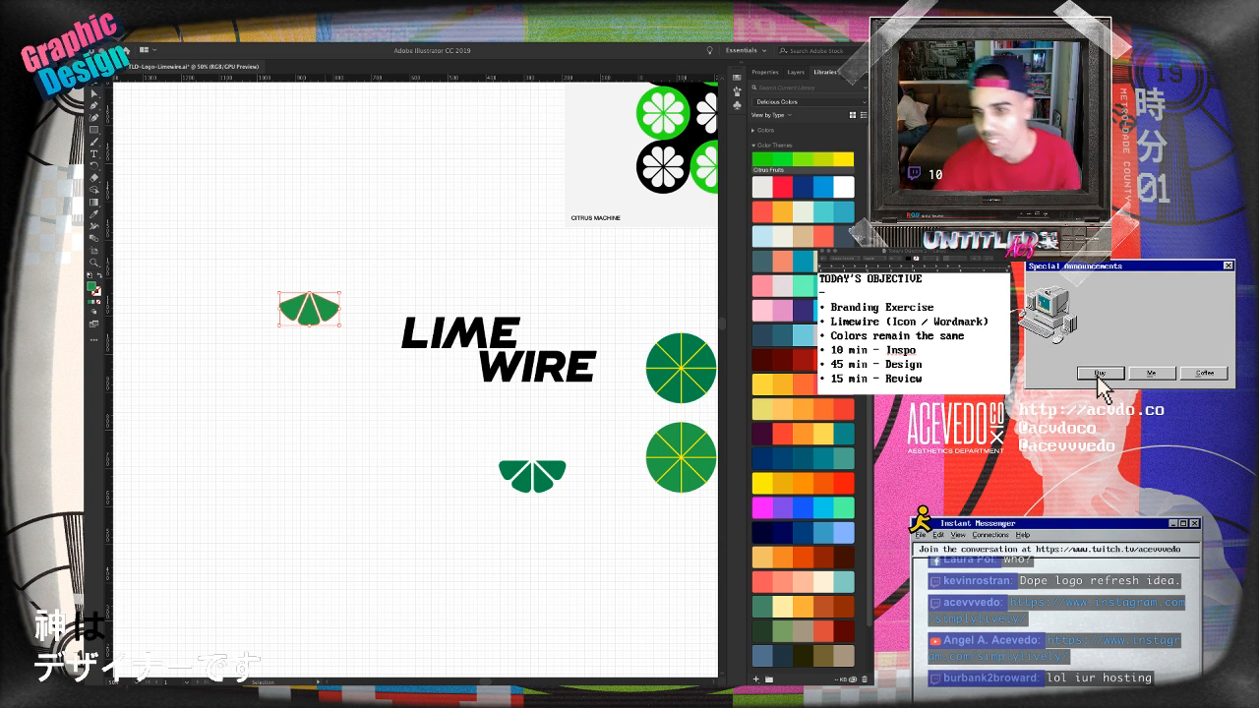
click(442, 423)
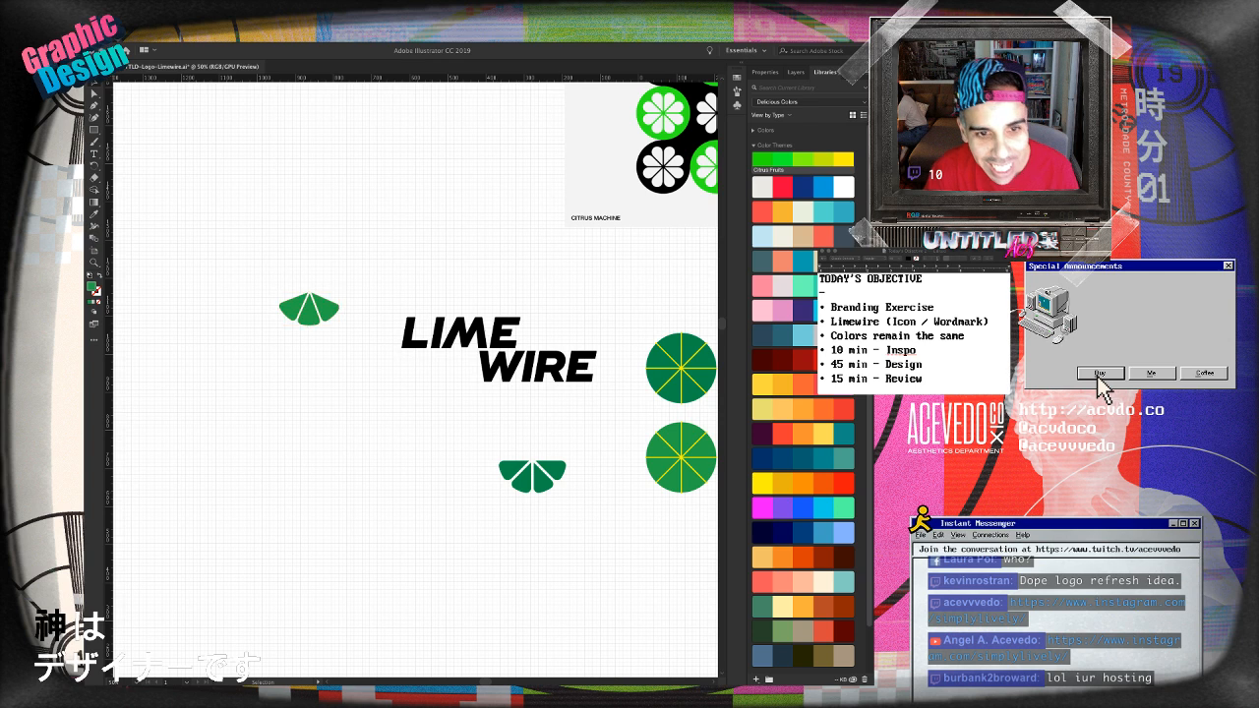
click(532, 476)
key(a)
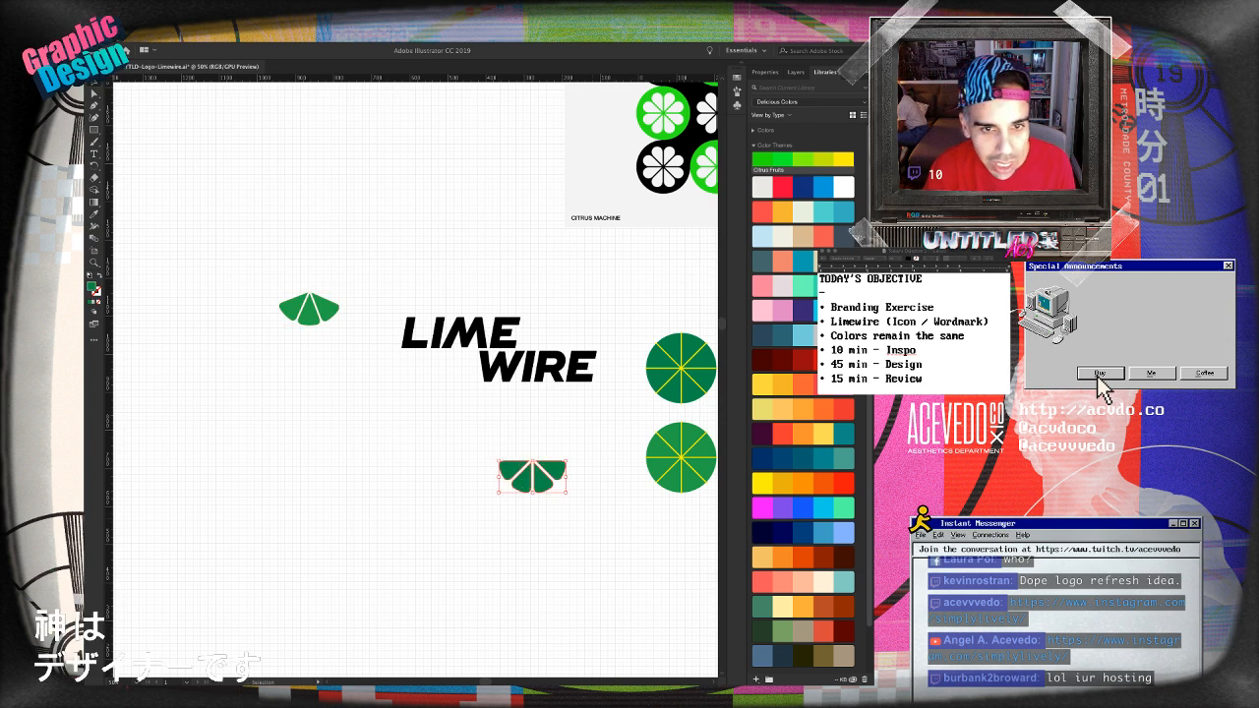
drag(550, 334, 242, 506)
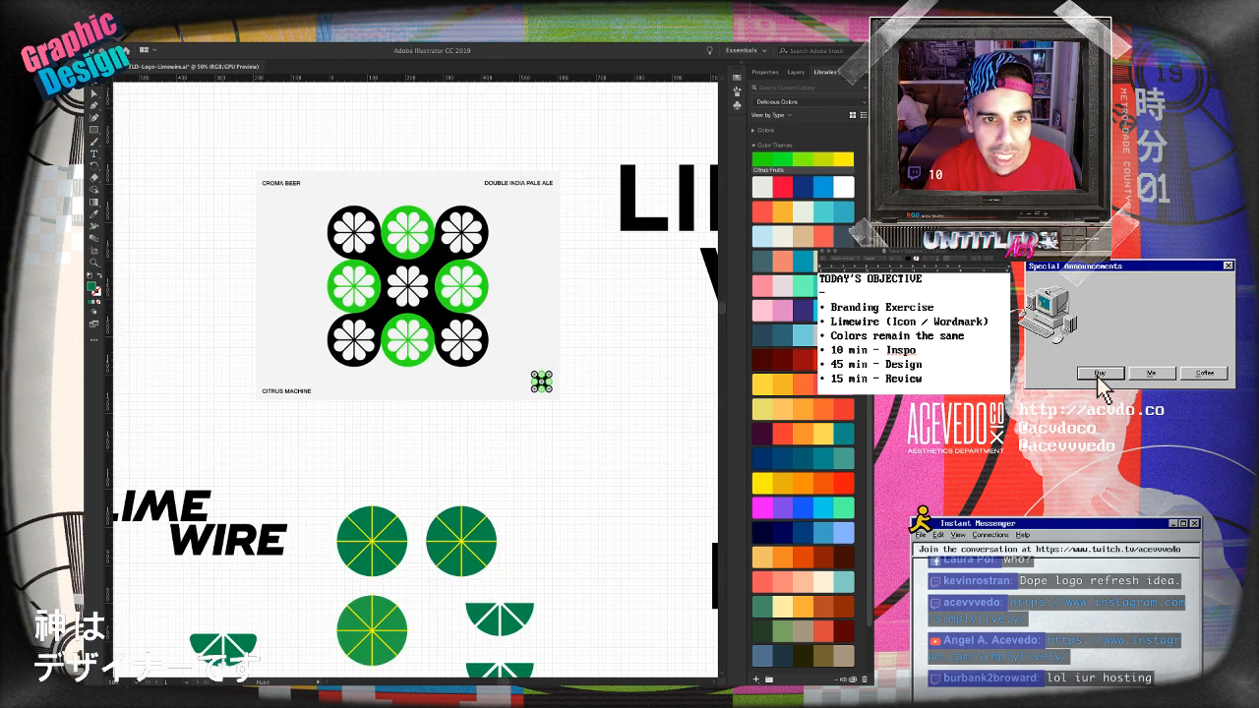
drag(403, 393, 716, 256)
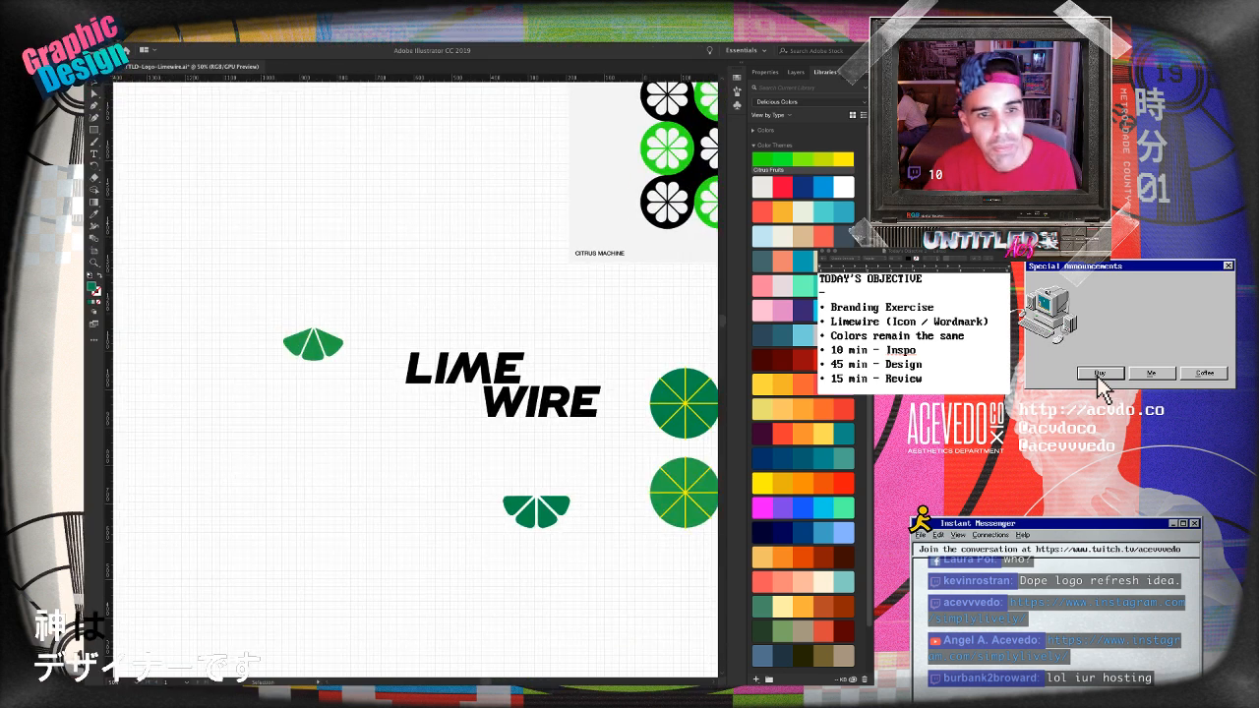
- Alt-drag a copy of the LIME WIRE wordmark lower left and select both its words
click(504, 379)
drag(504, 379, 465, 515)
click(432, 590)
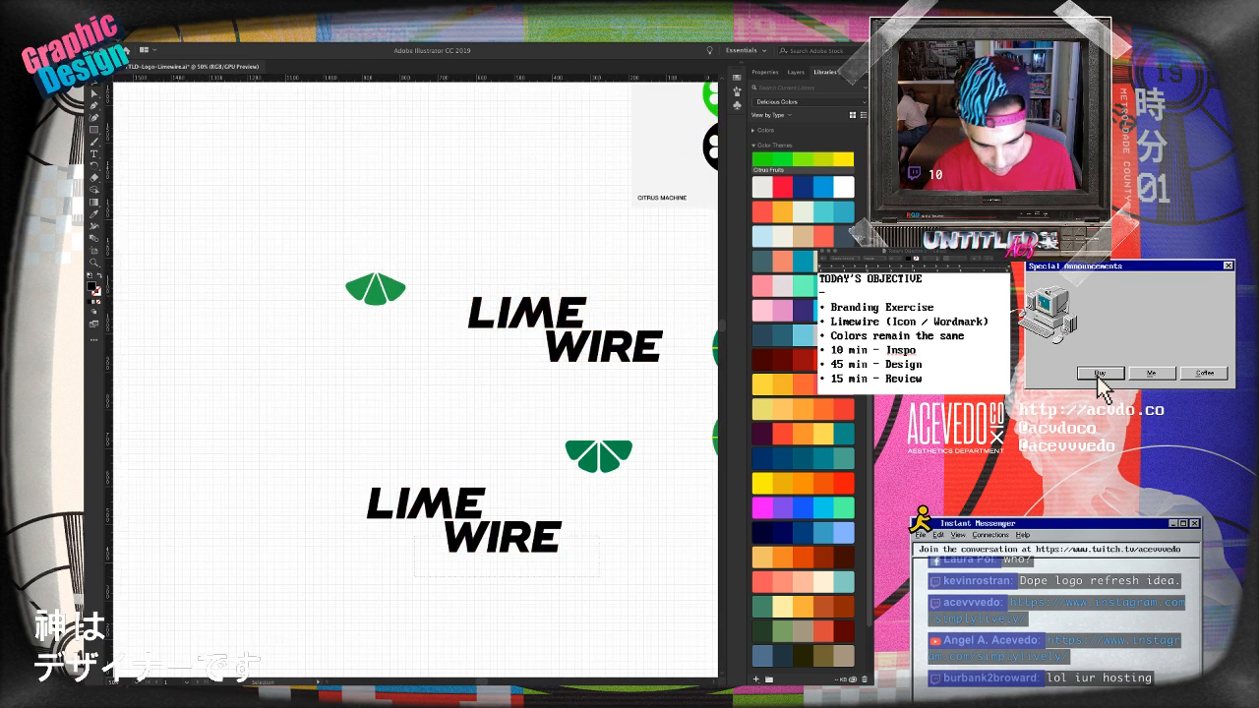
drag(482, 536, 399, 538)
drag(494, 512, 495, 513)
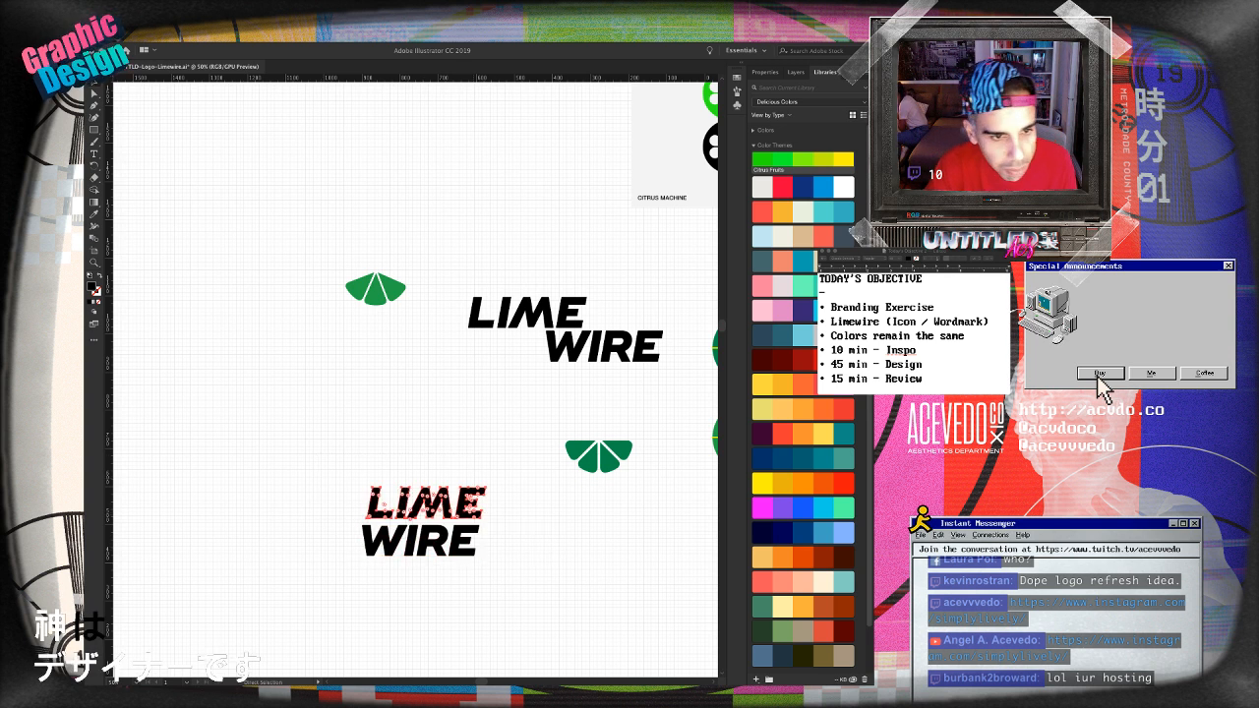
drag(326, 451, 505, 579)
- Nudge WIRE in the lower wordmark up closer to LIME
click(796, 72)
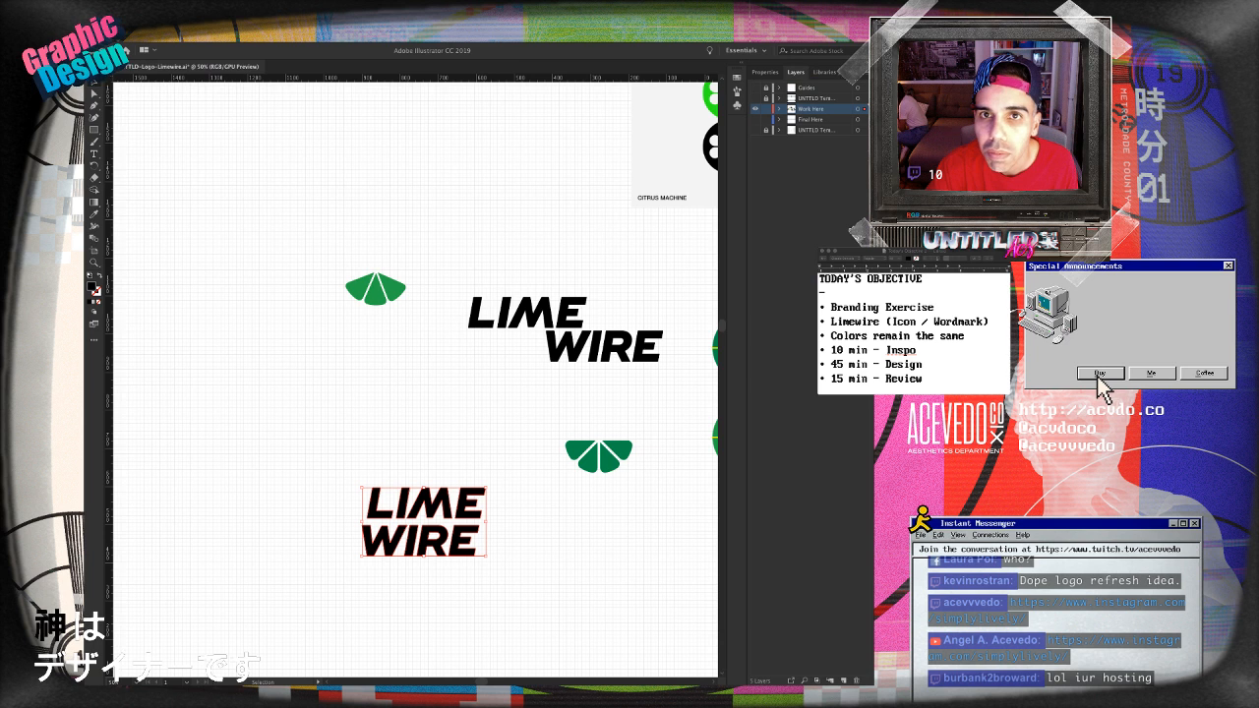
click(765, 72)
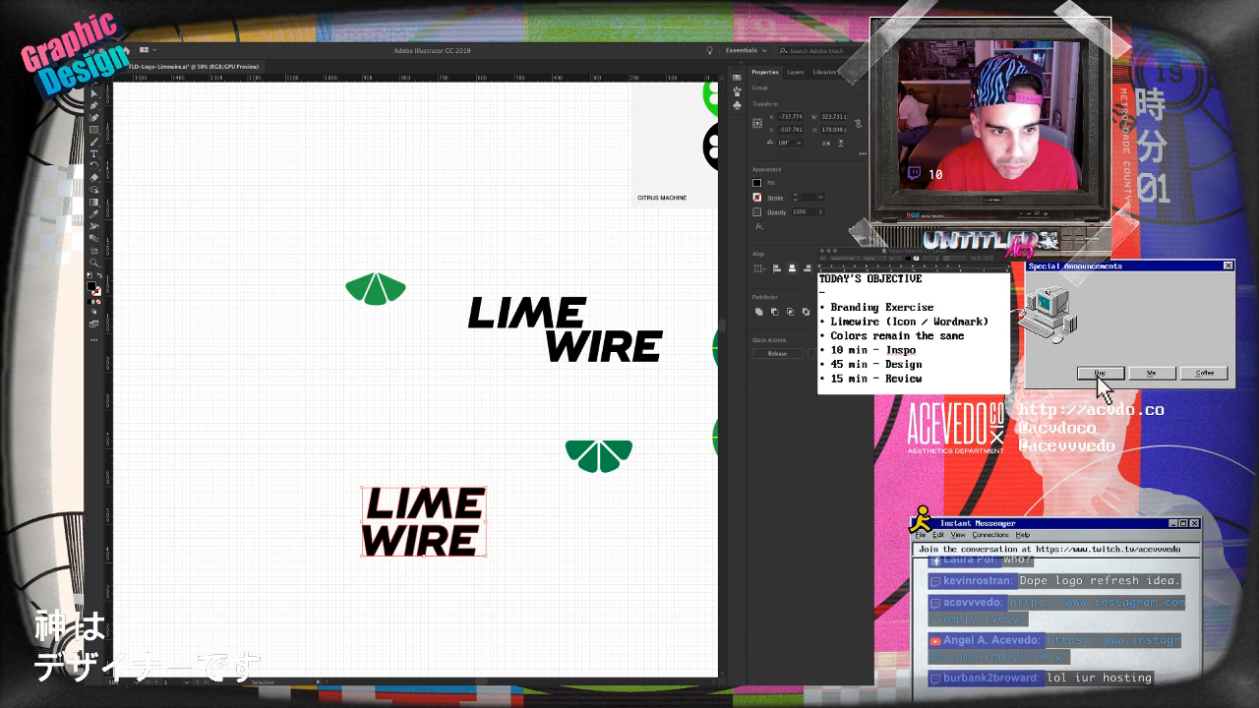
key(ctrl+shift+a)
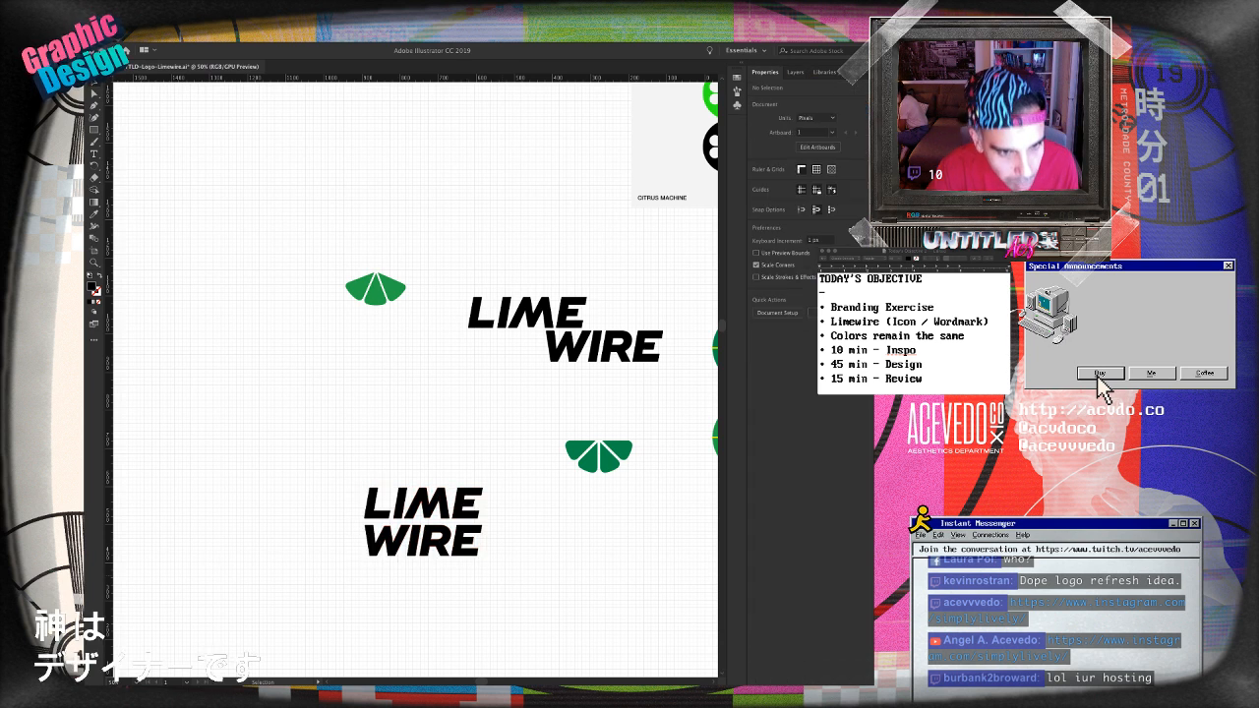
click(423, 540)
key(shift+Up)
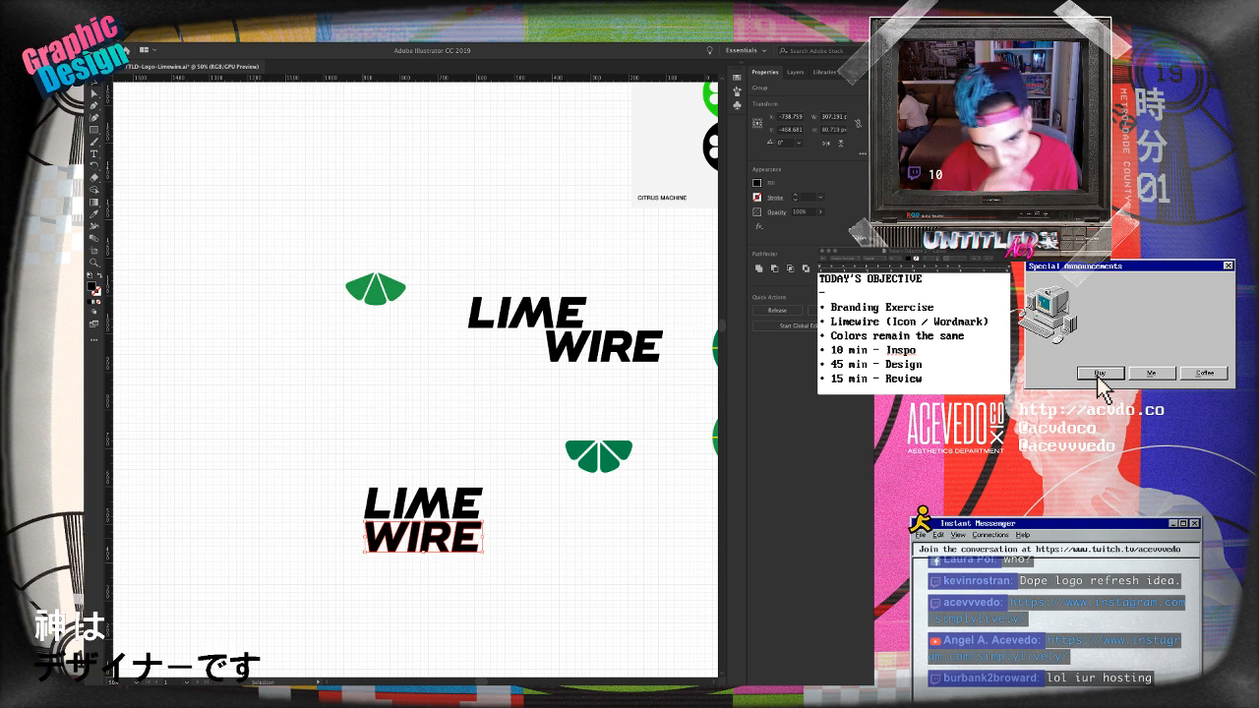
key(ctrl+shift+a)
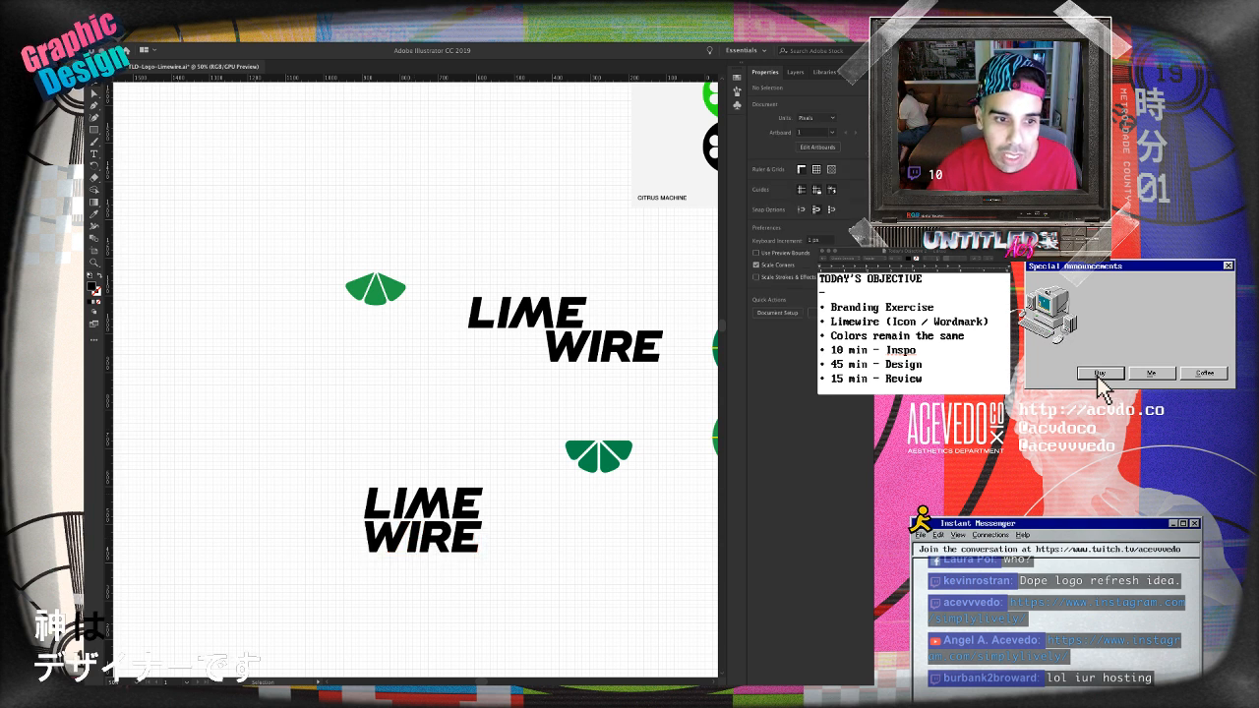
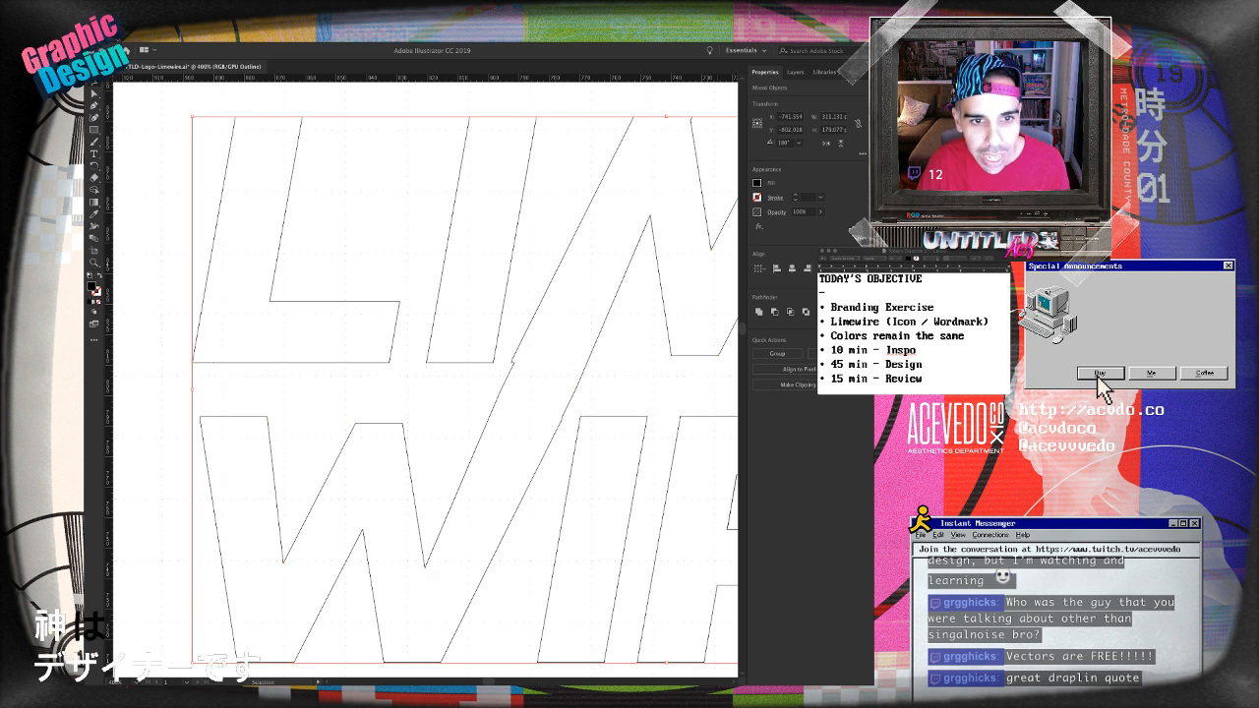
- Step back and forth through the recent letter-outline edits with undo and redo, then clear the selection
key(ctrl+h)
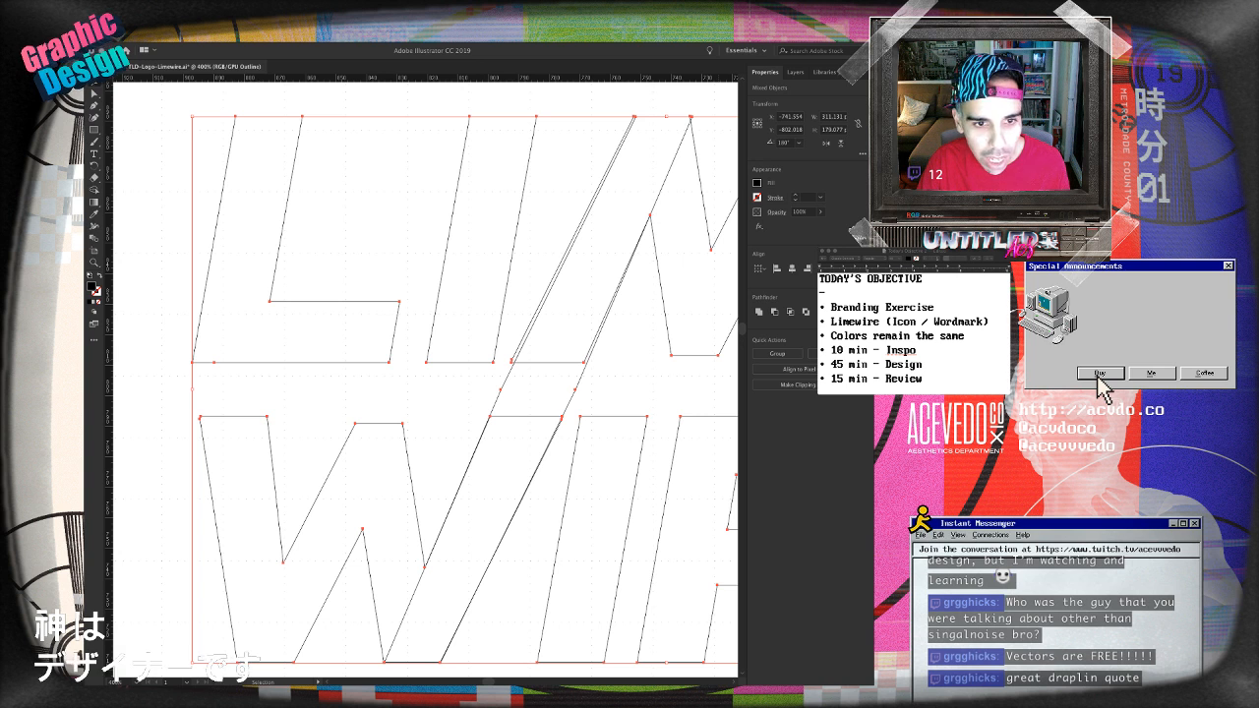
key(Delete)
key(ctrl+z)
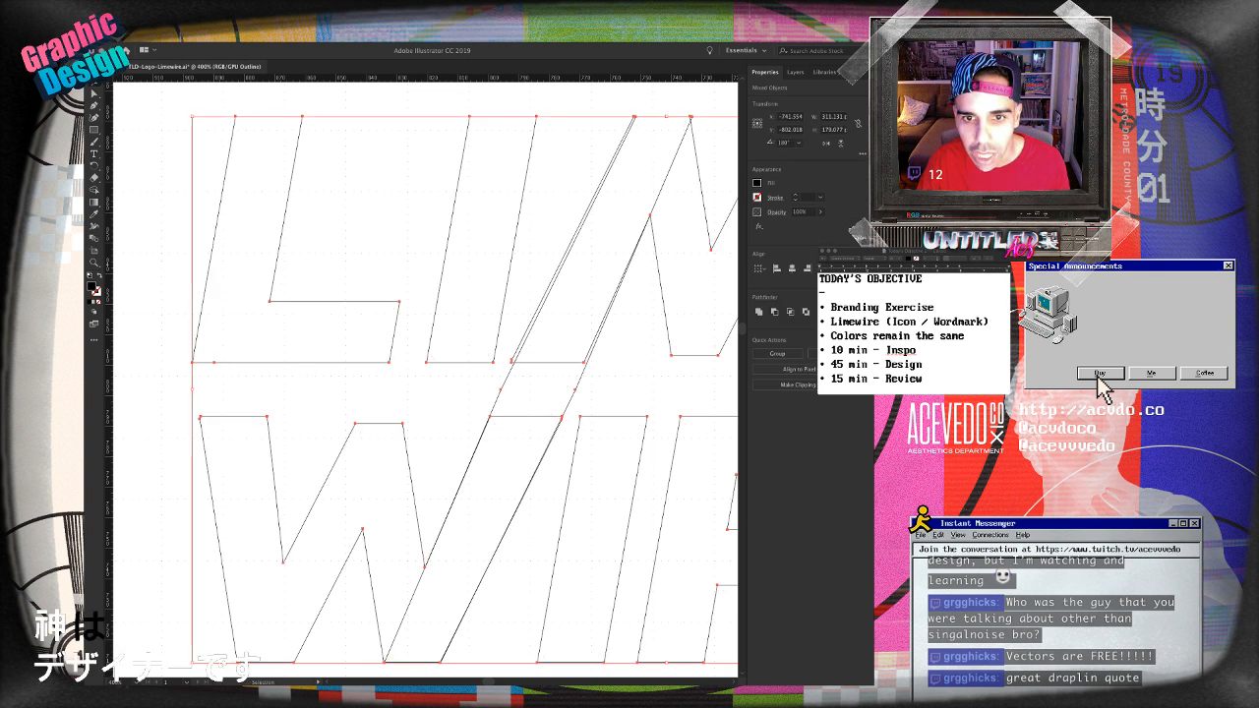
key(ctrl+shift+a)
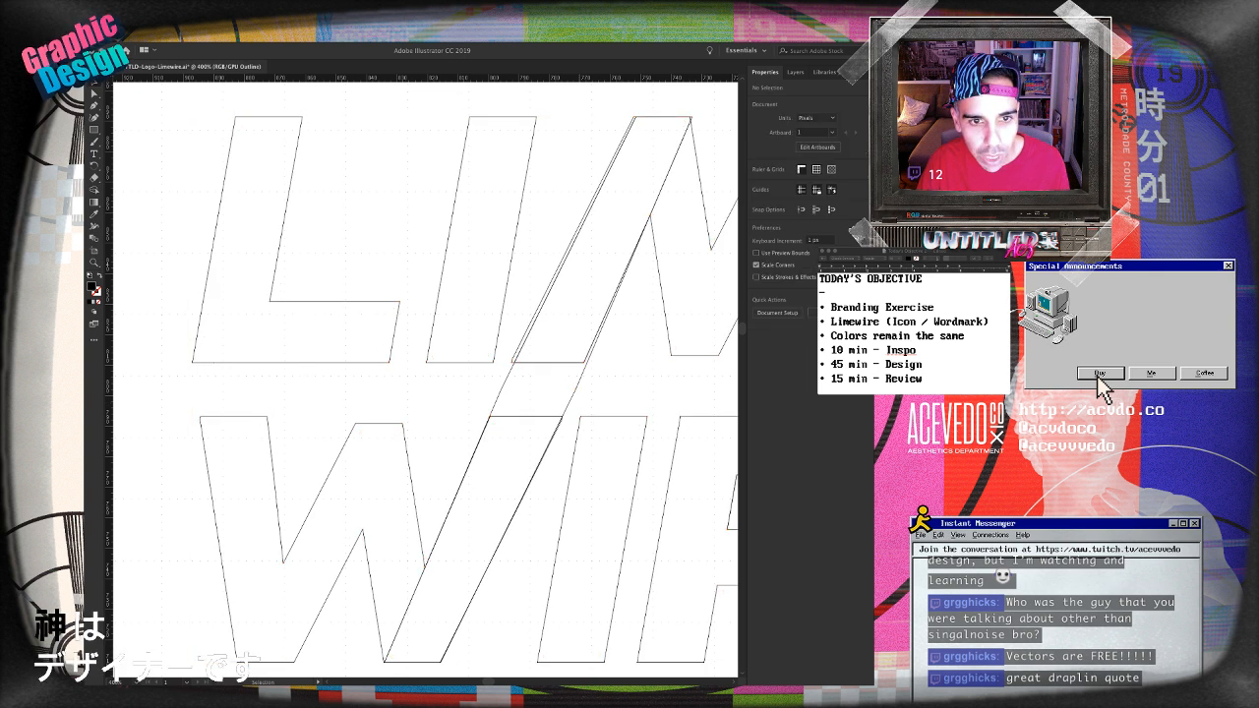
click(568, 406)
key(a)
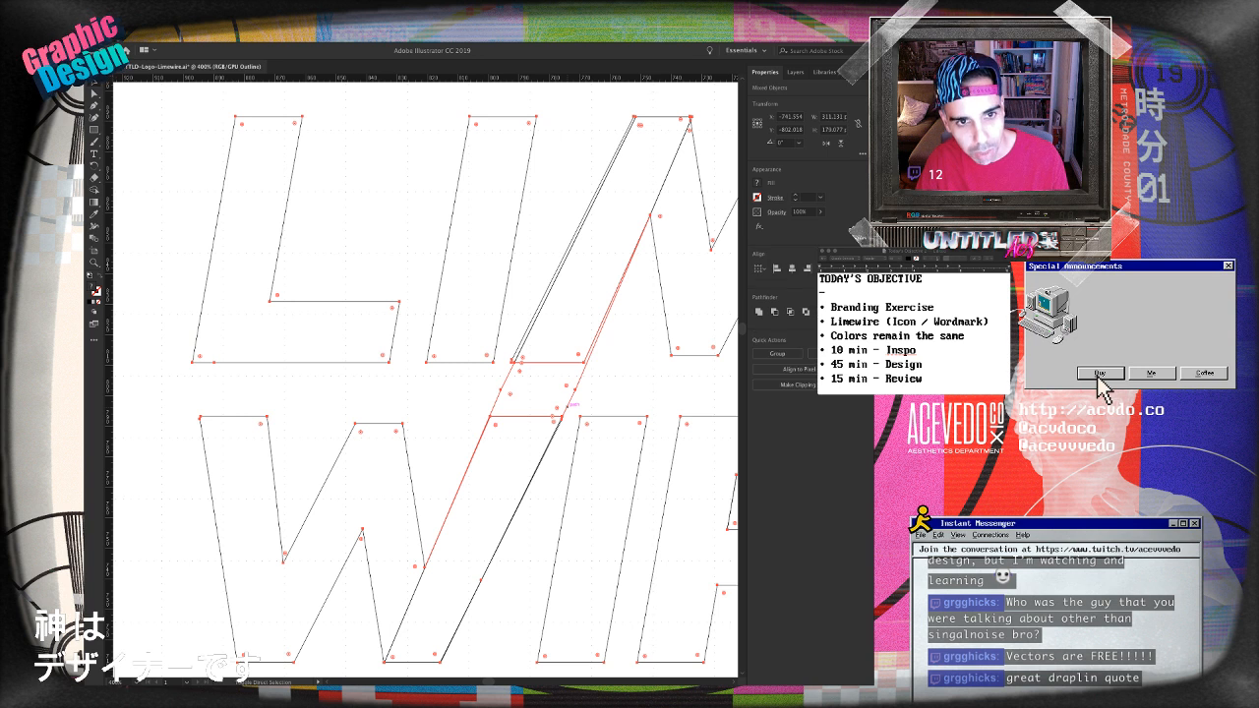
key(ctrl+shift+a)
key(v)
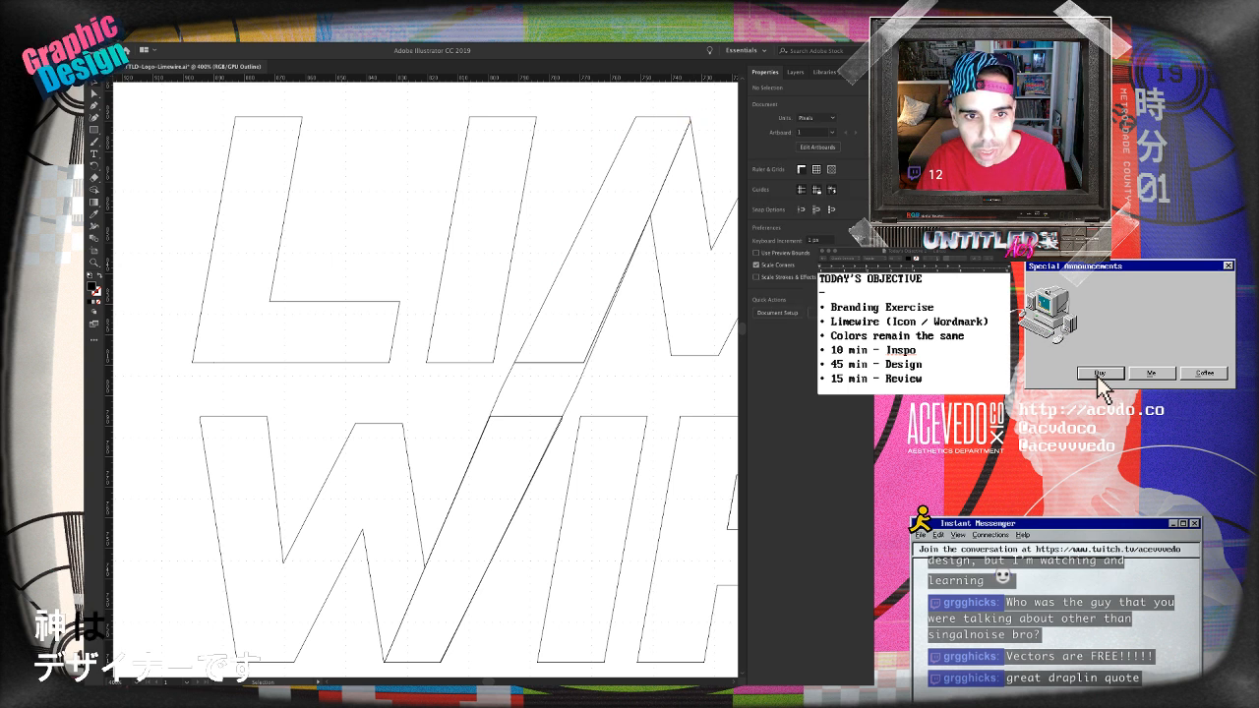
- Drag the short lower slash segment slightly down to align with the slash above, then zoom out
click(581, 362)
scroll(580, 361, down, 3)
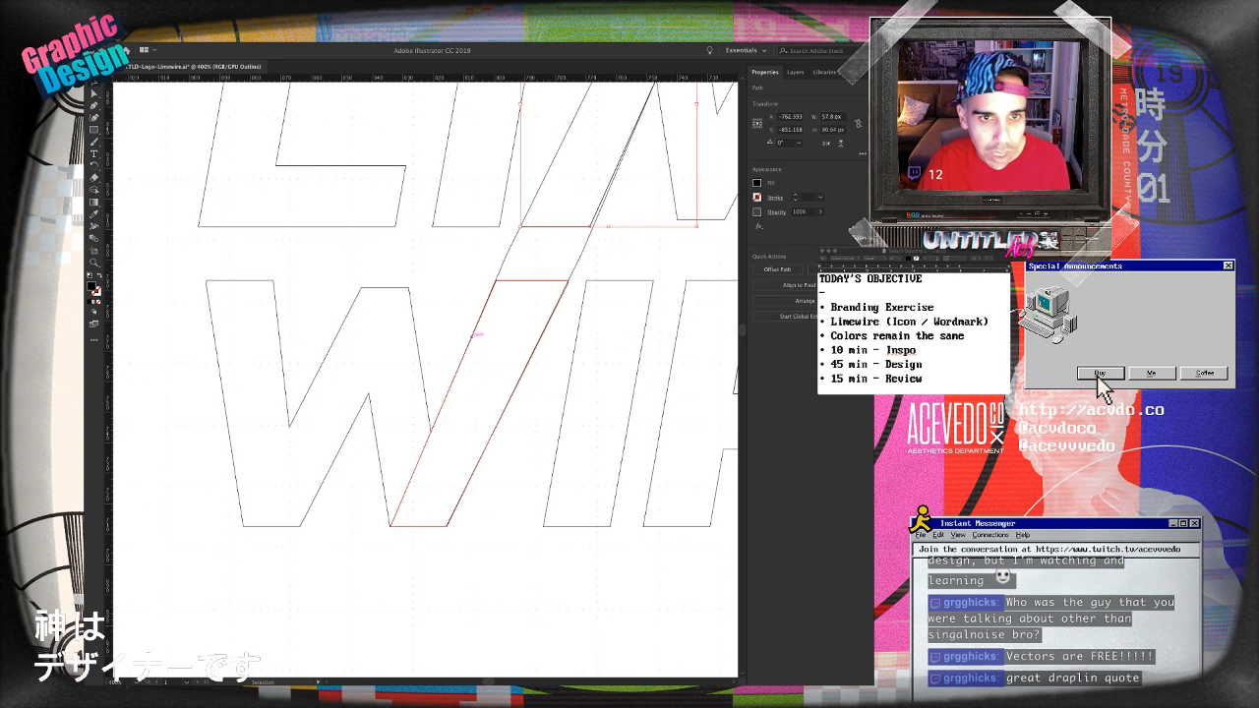
drag(569, 280, 569, 303)
key(Delete)
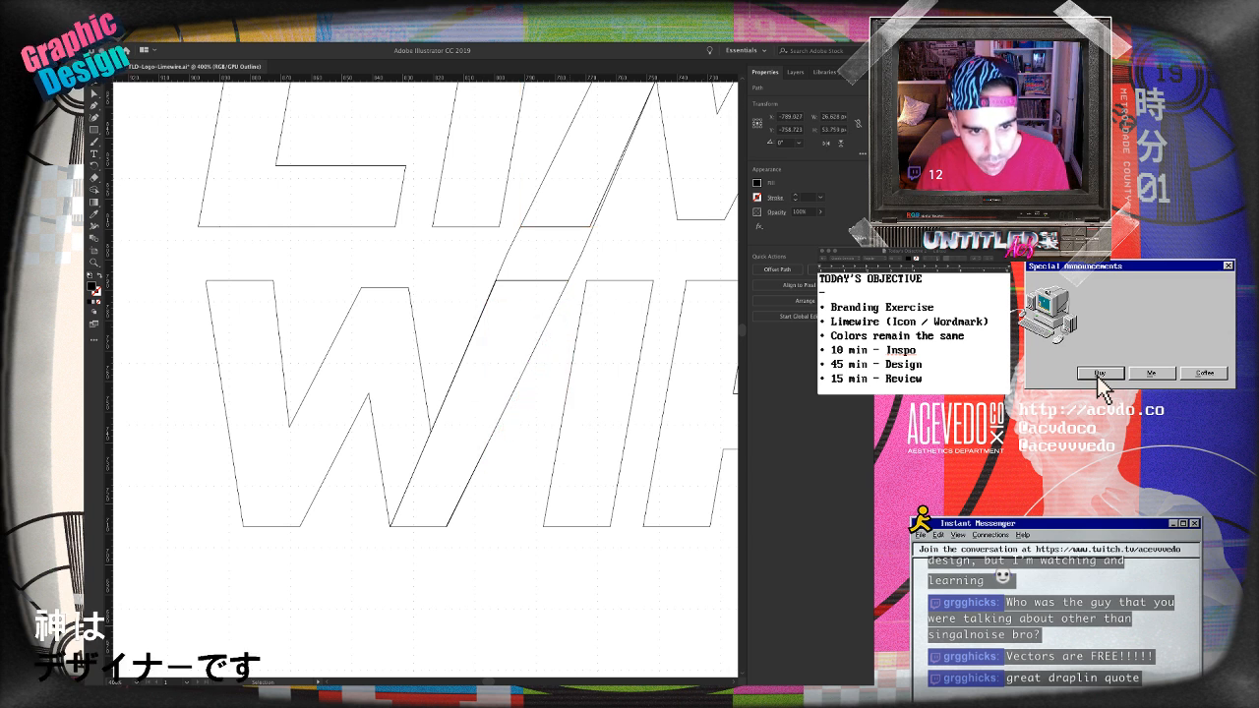
key(super+equal)
key(super+equal)
key(v)
scroll(425, 379, down, 4)
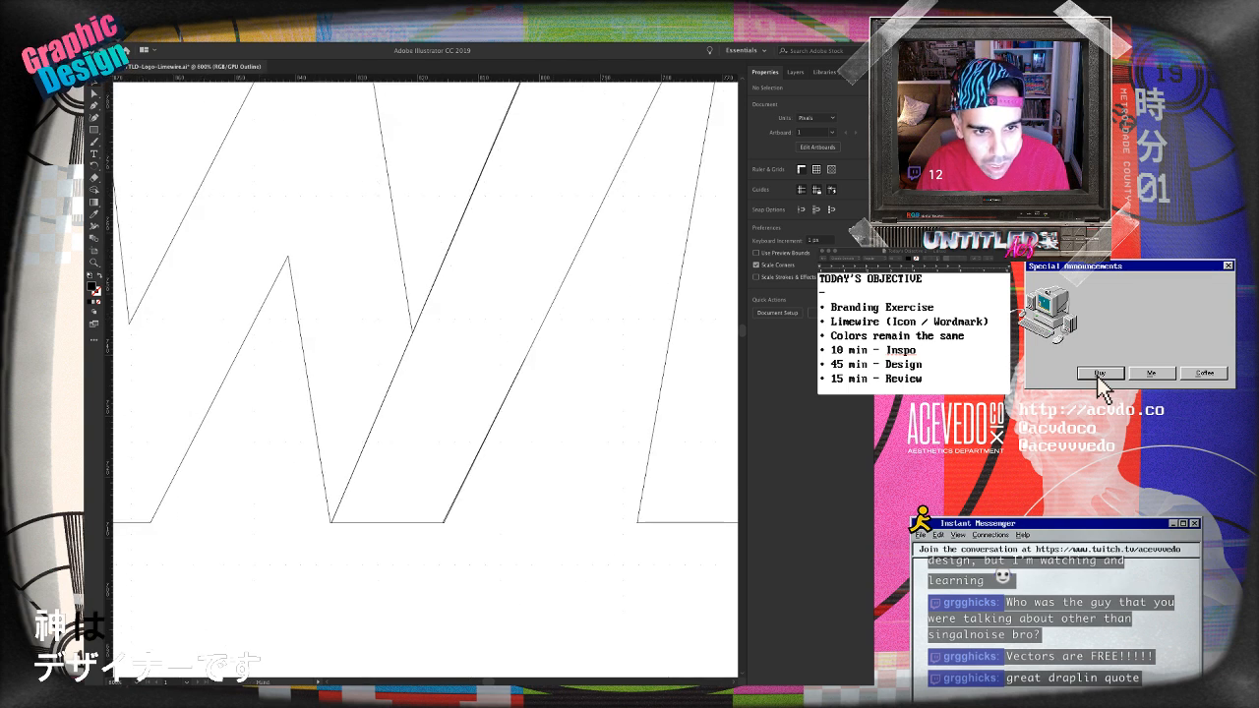
scroll(424, 380, up, 1)
key(super+minus)
key(super+minus)
key(super+minus)
key(super+minus)
key(super+minus)
scroll(424, 380, right, 1)
scroll(425, 379, up, 1)
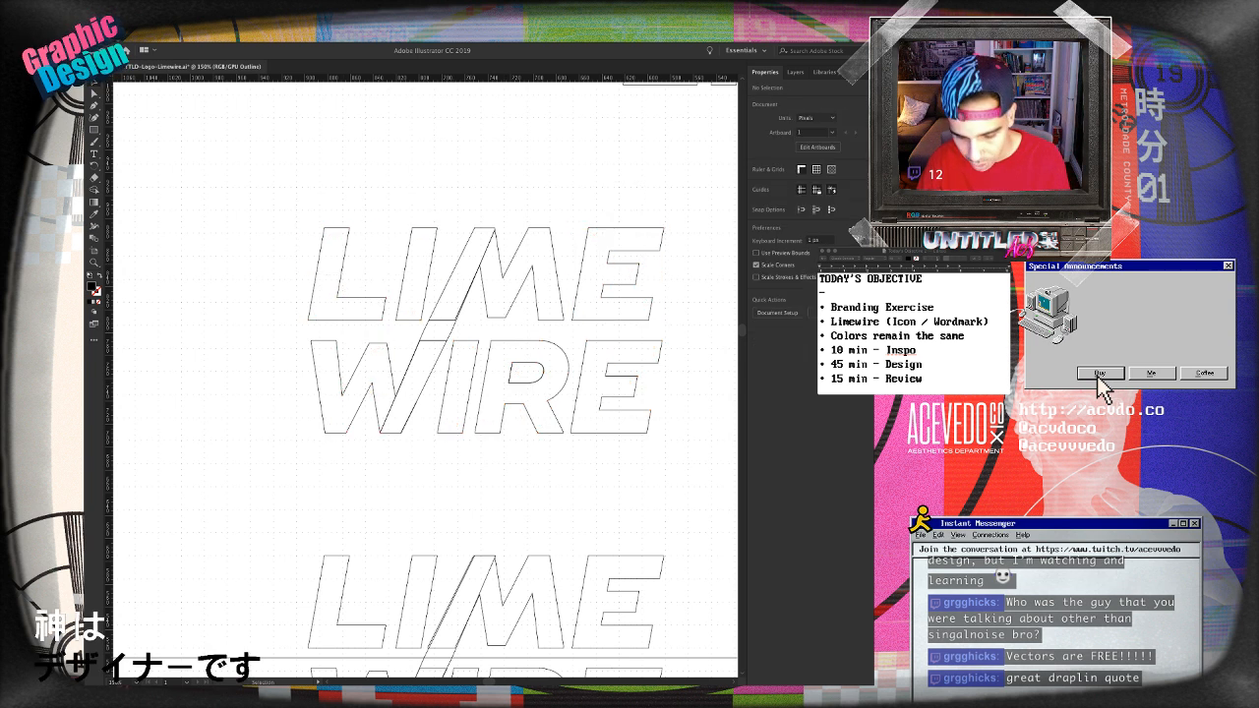
- Marquee-select the slash together with the R's counter and group them
key(super+equal)
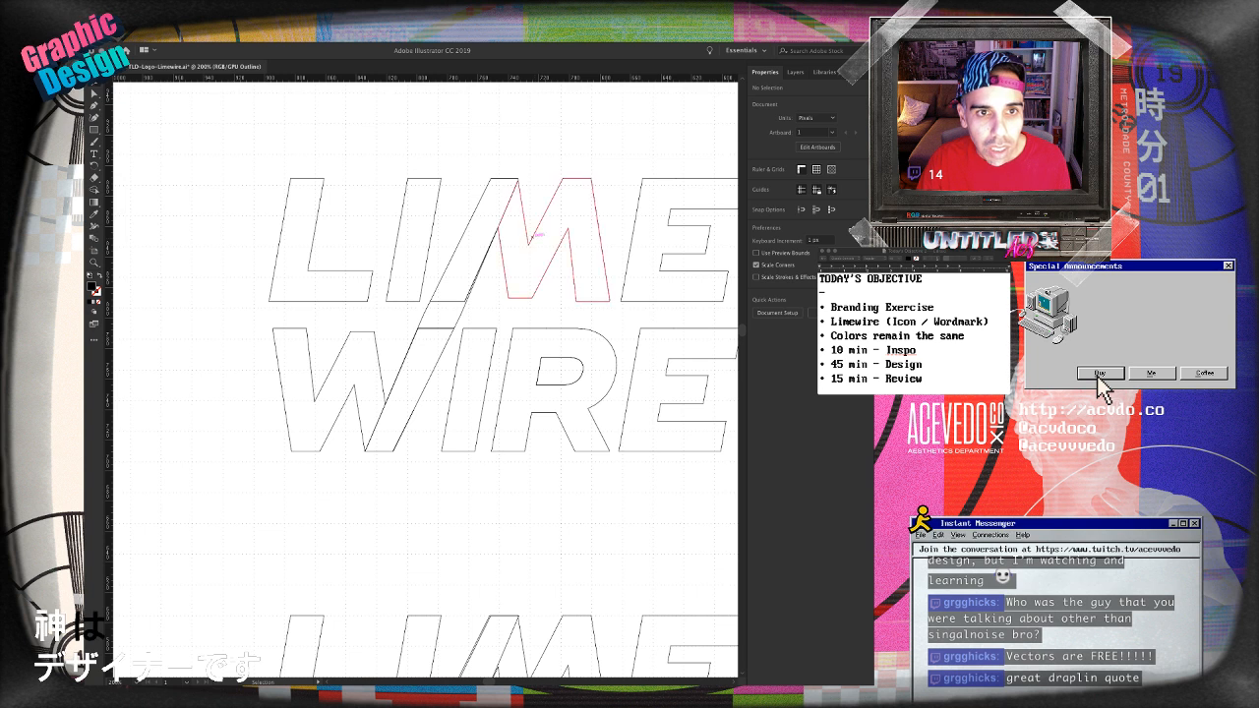
click(559, 246)
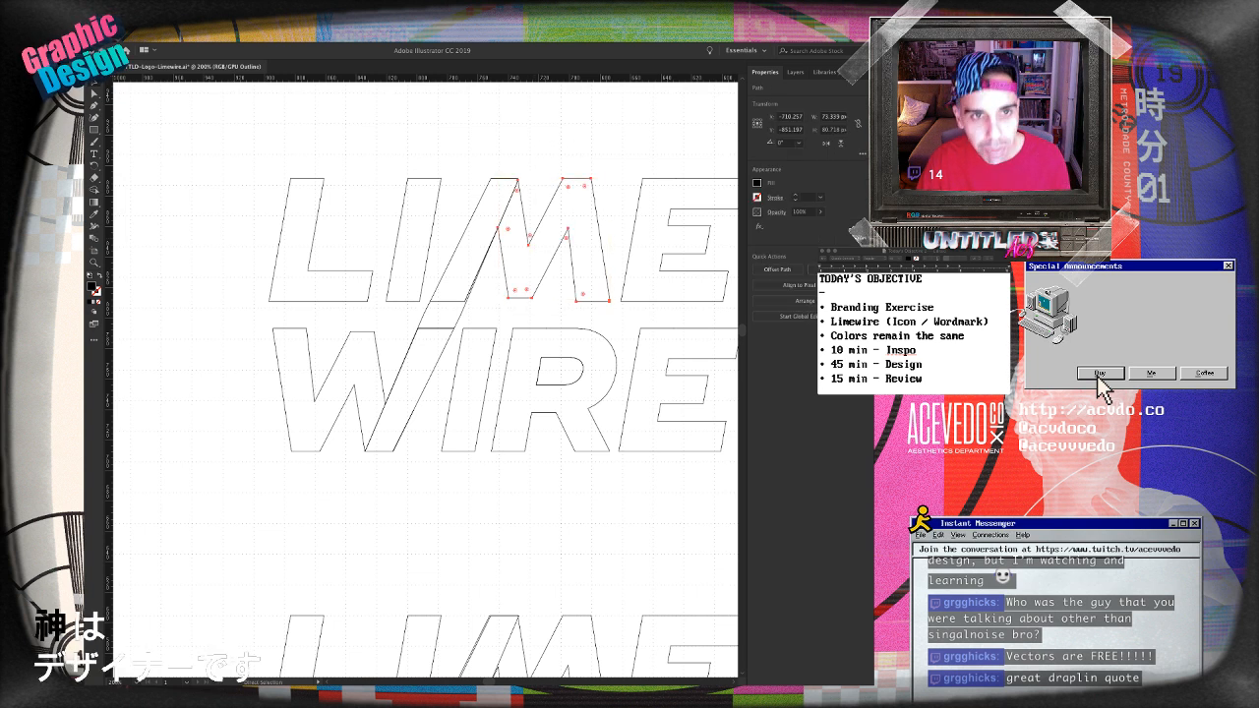
key(super+shift+a)
drag(361, 156, 591, 536)
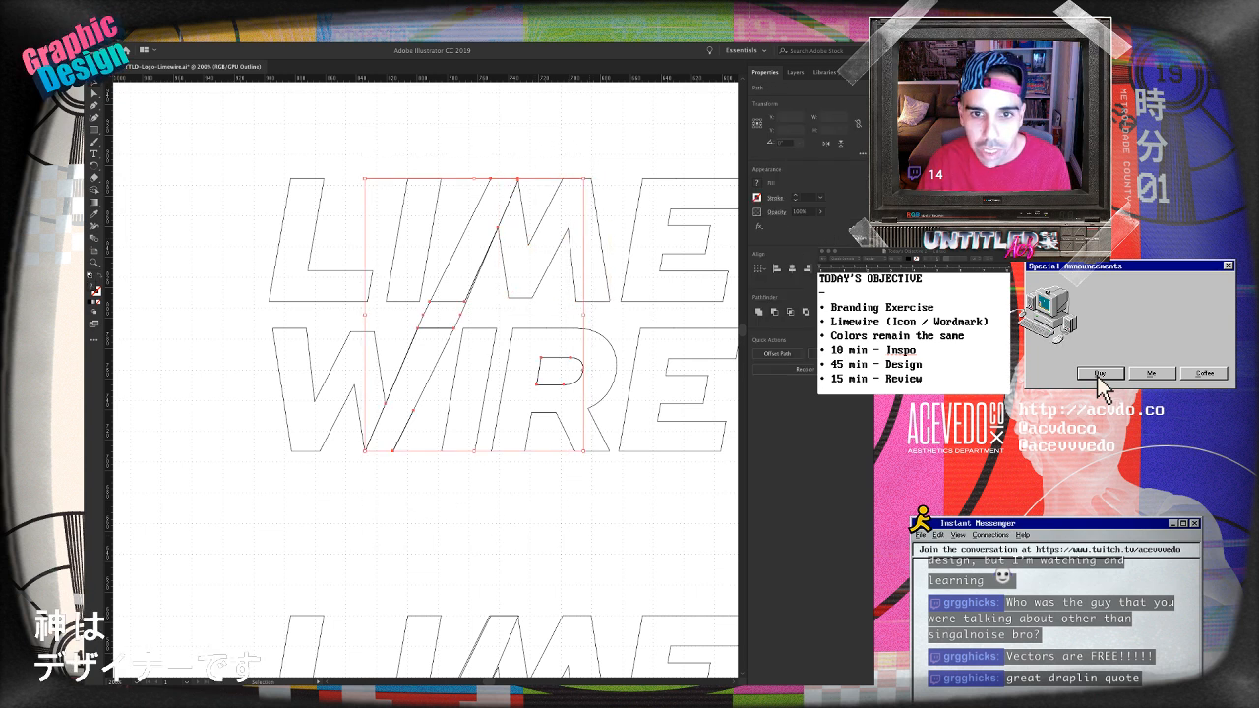
key(super+g)
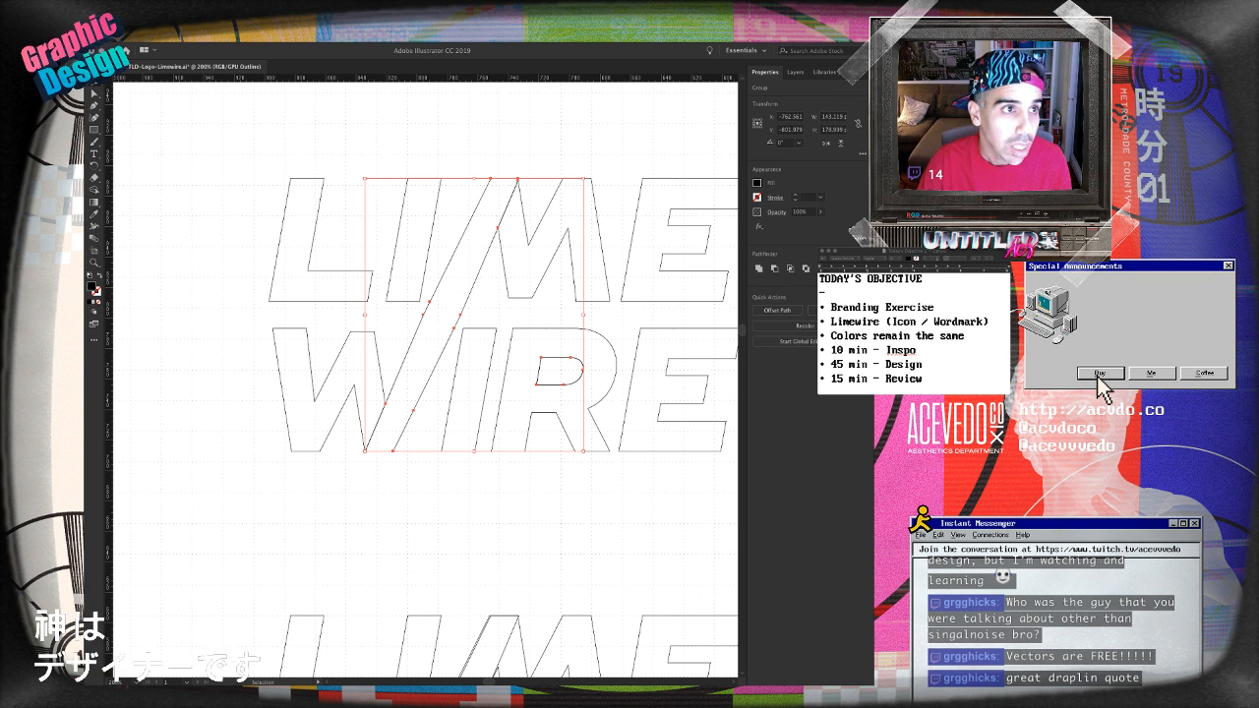
- Delete the three stray anchor points along the slash edge so it runs straight
key(plus)
click(499, 226)
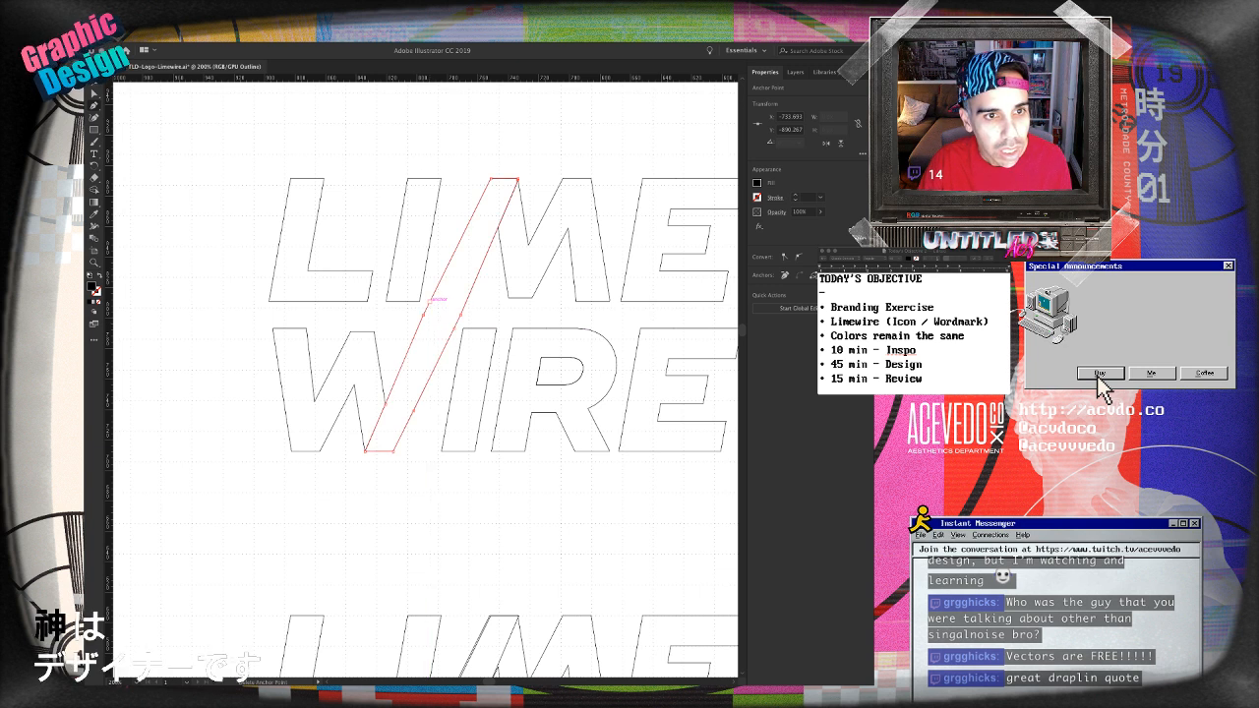
click(429, 301)
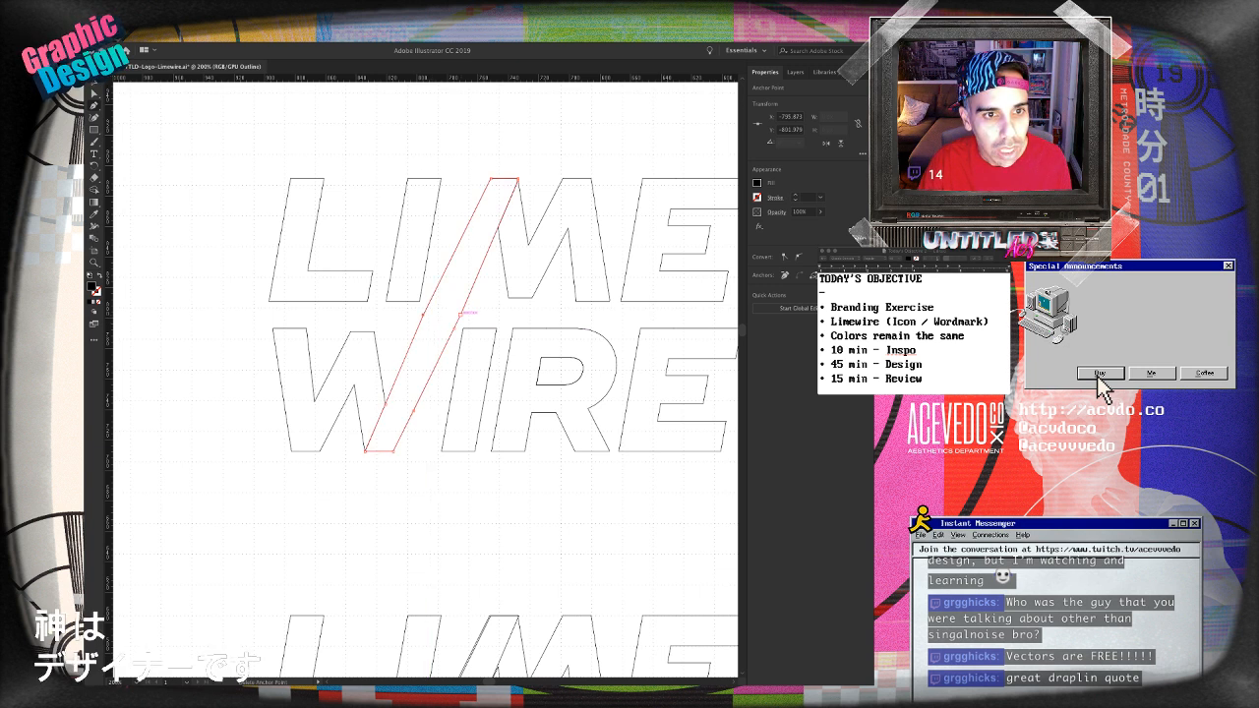
click(454, 329)
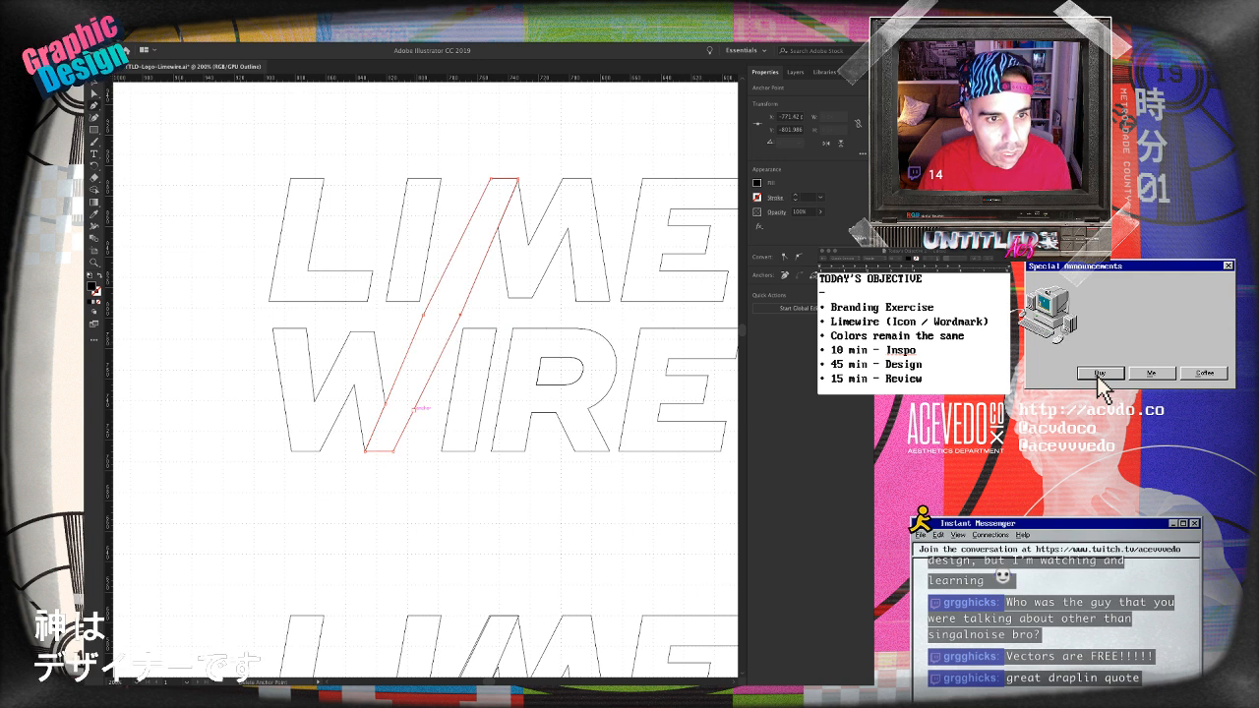
click(384, 402)
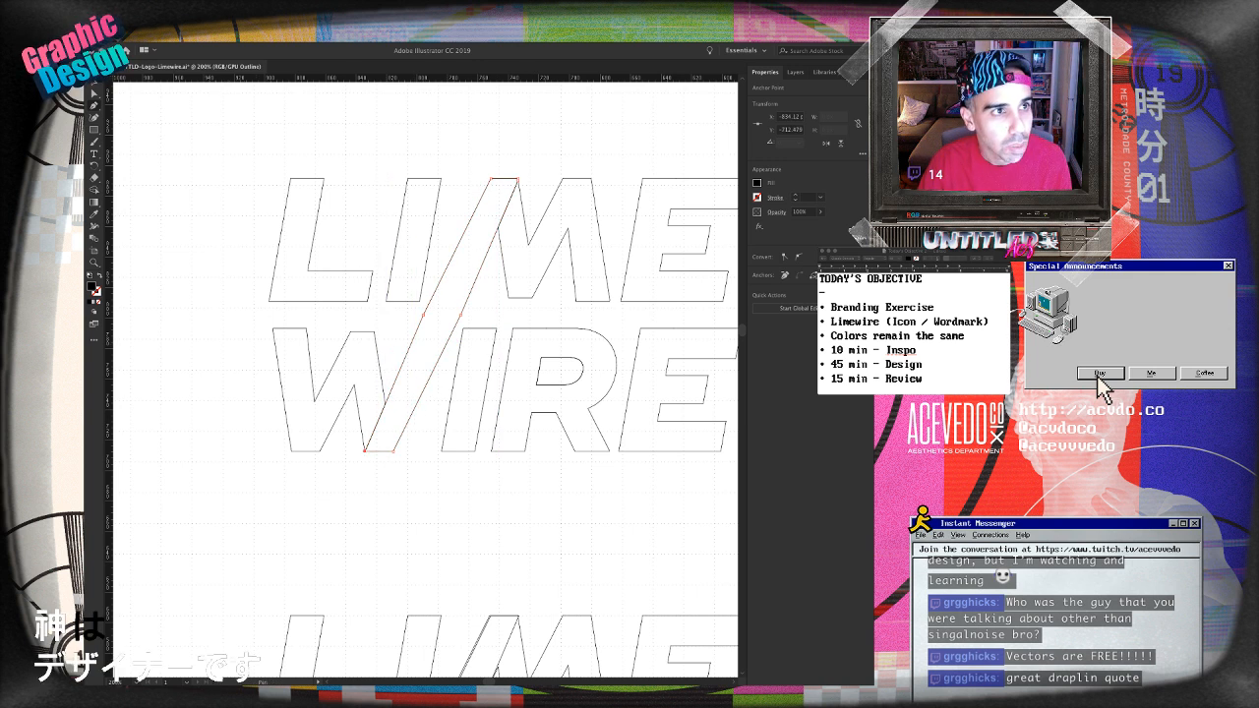
key(super+shift+a)
- Switch to Preview to see solid black letters and select the R inside the logo group
key(a)
key(super+y)
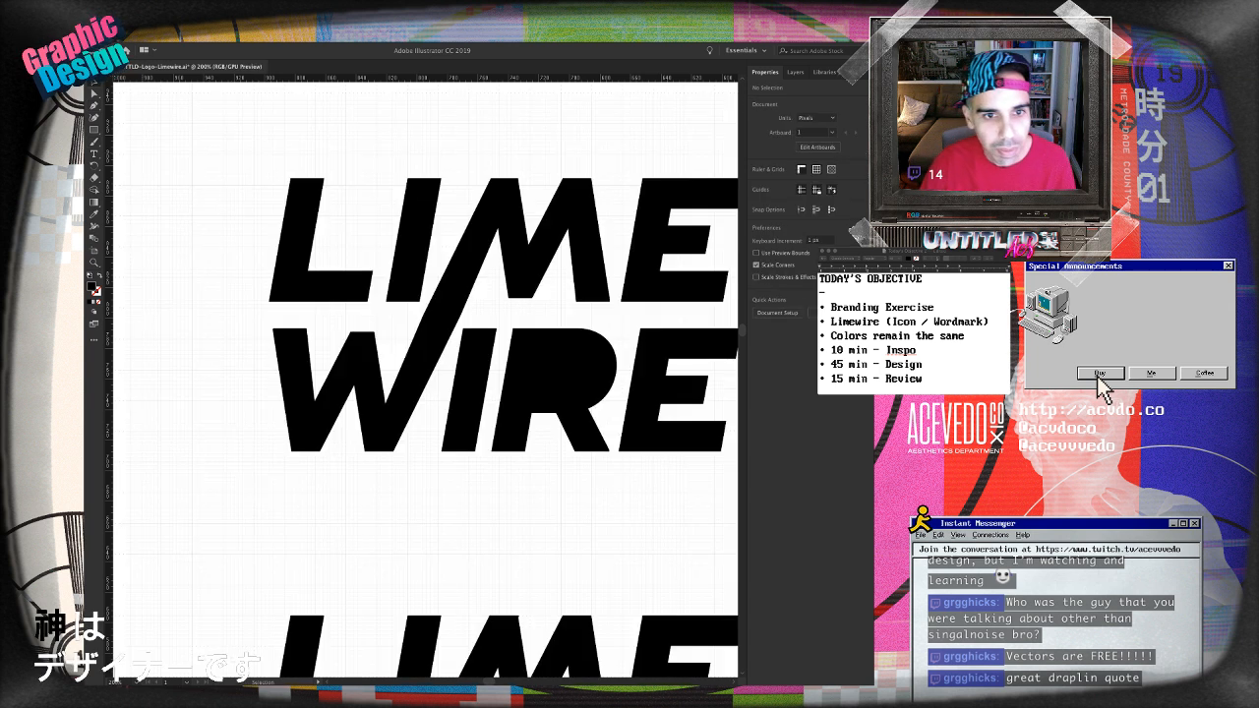
click(555, 396)
key(super+shift+g)
click(555, 397)
key(a)
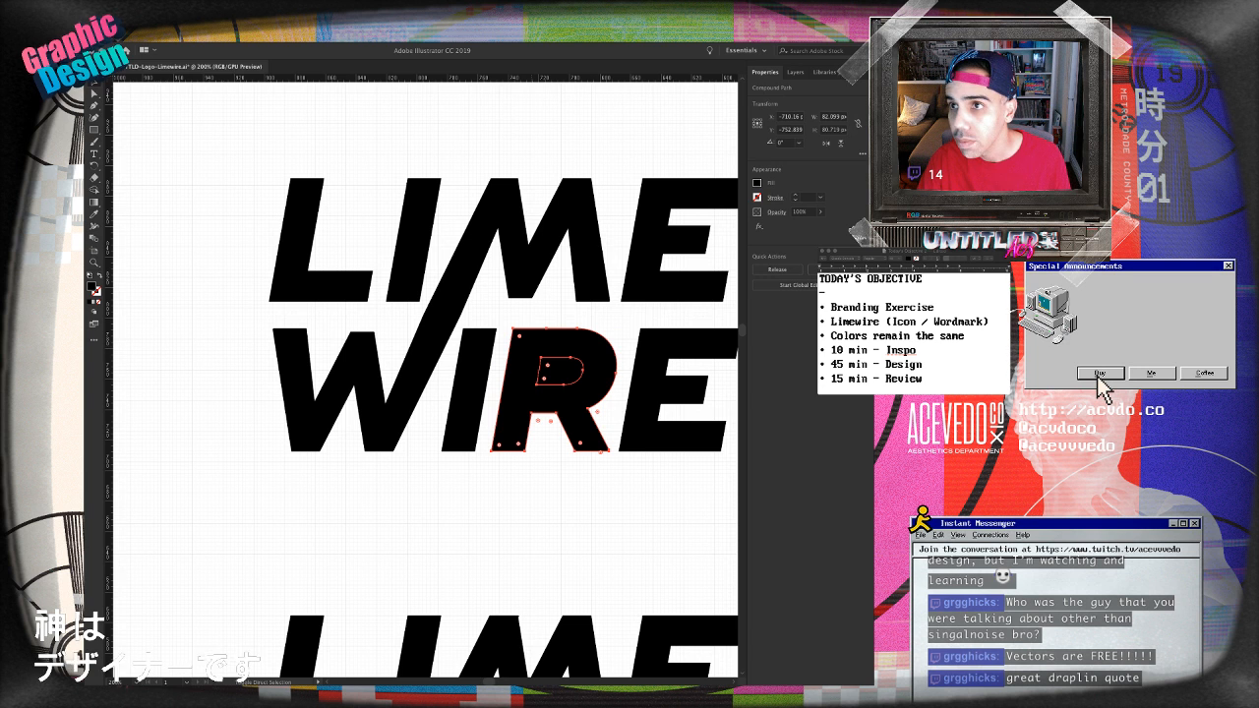
- Test-move the slash-and-counter shape down-left, undo it, and deselect
scroll(425, 379, right, 3)
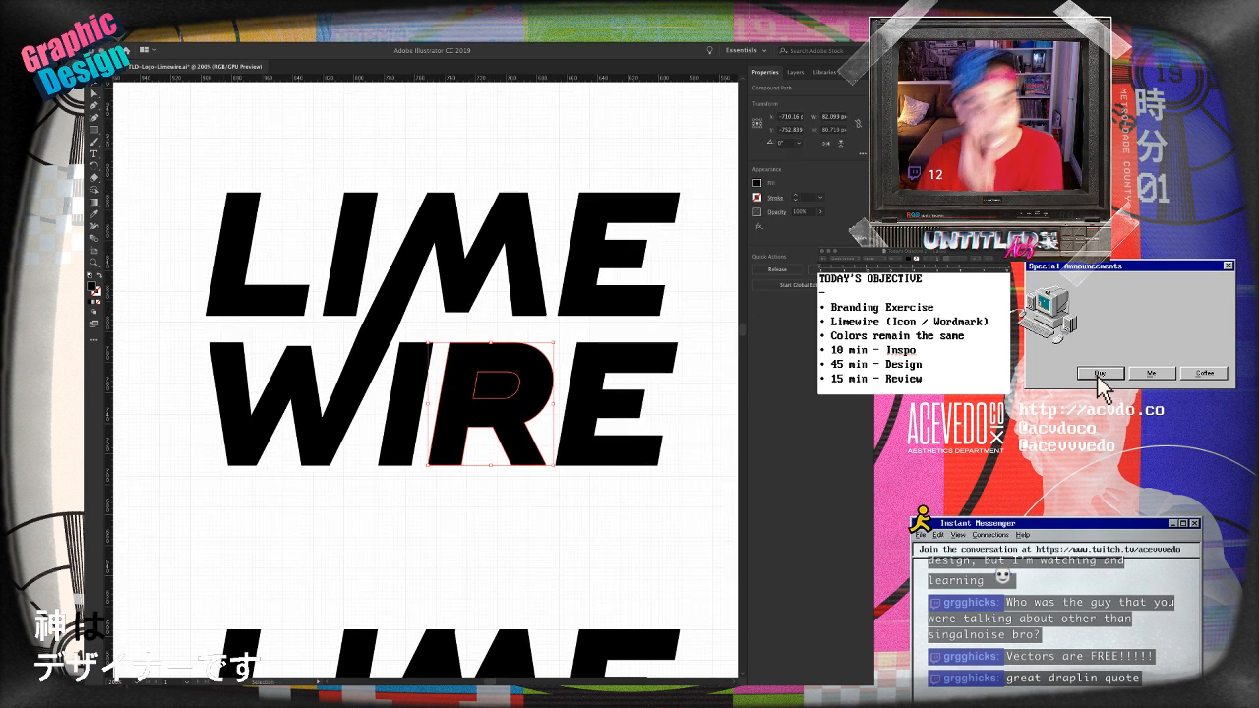
click(517, 383)
key(super+shift+a)
drag(518, 384, 503, 397)
key(super+z)
key(super+shift+a)
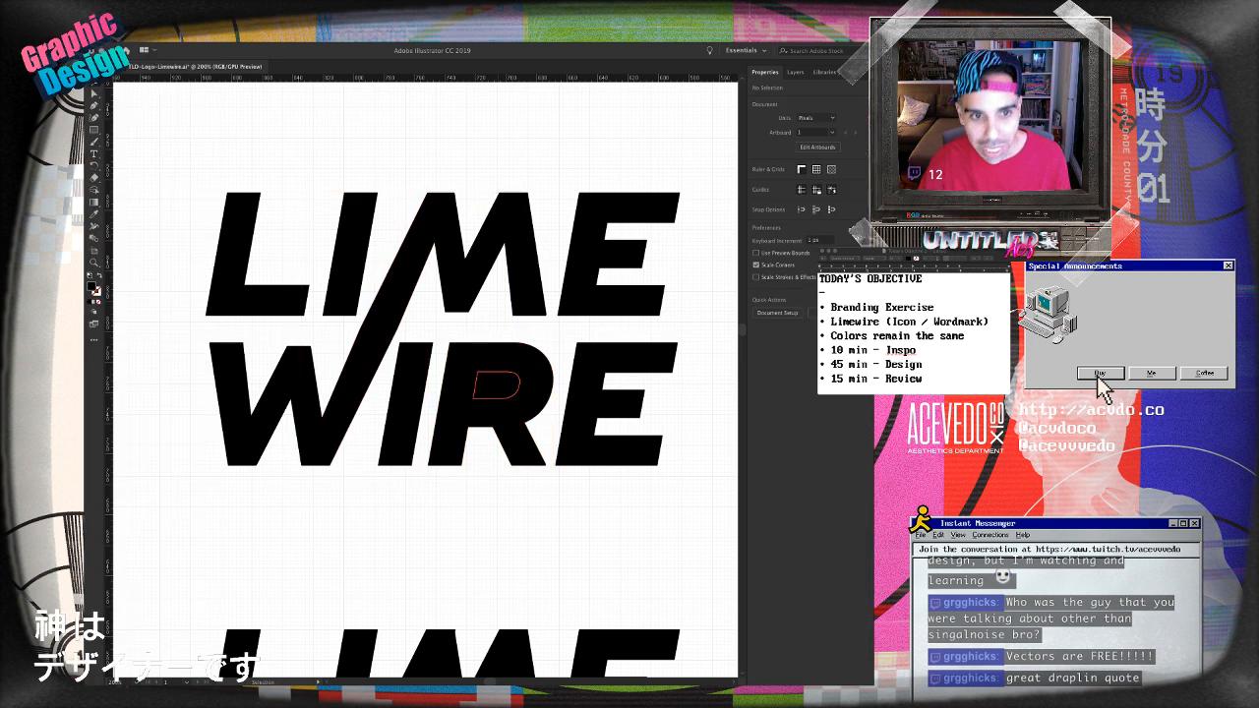
key(super+1)
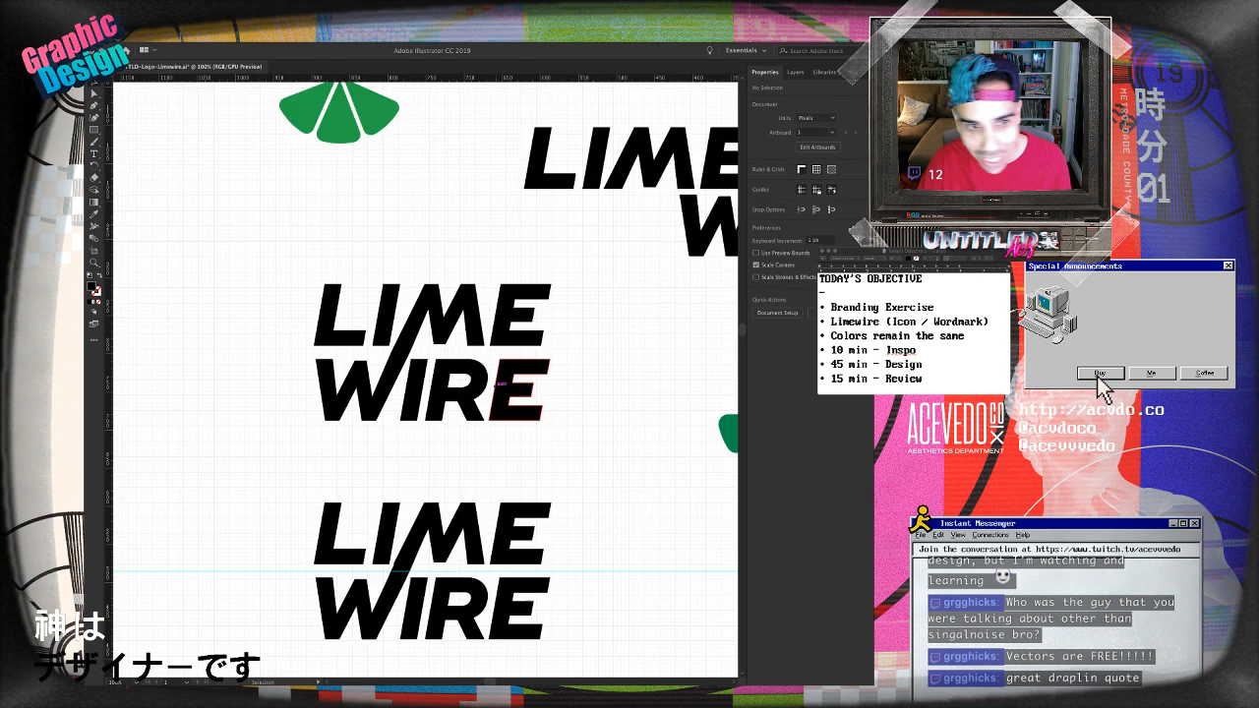
drag(511, 396, 601, 433)
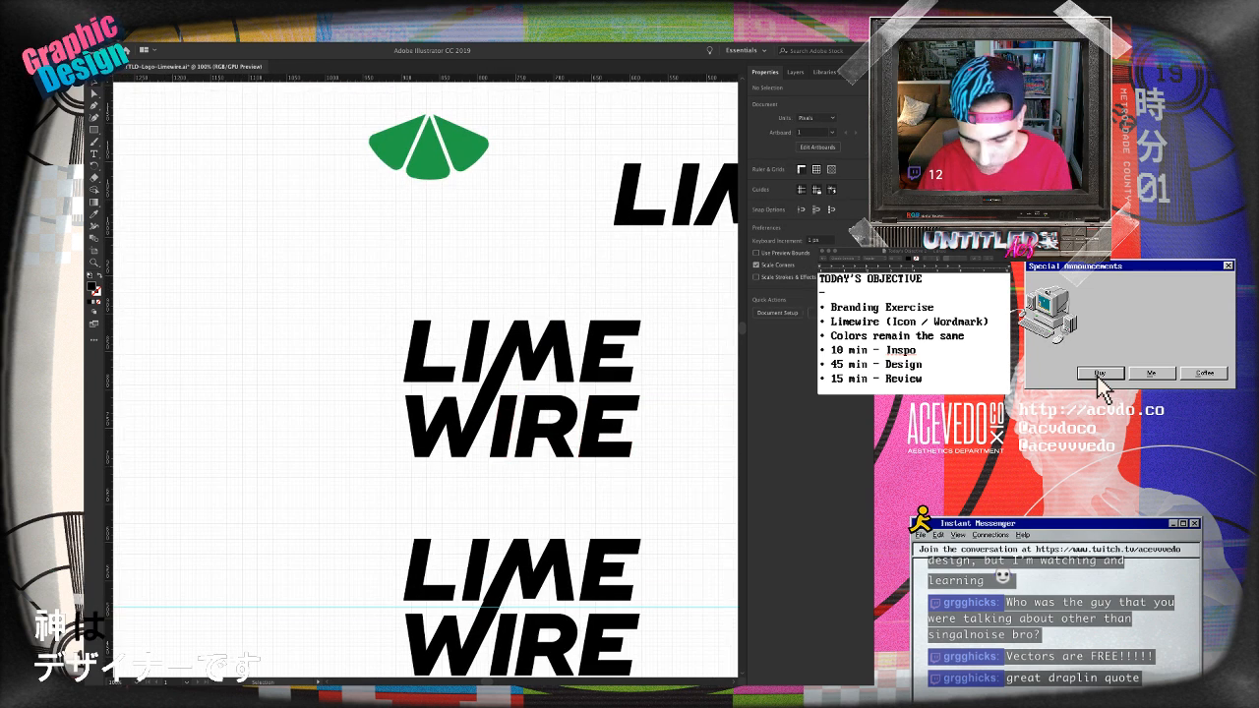
key(super+equal)
key(super+equal)
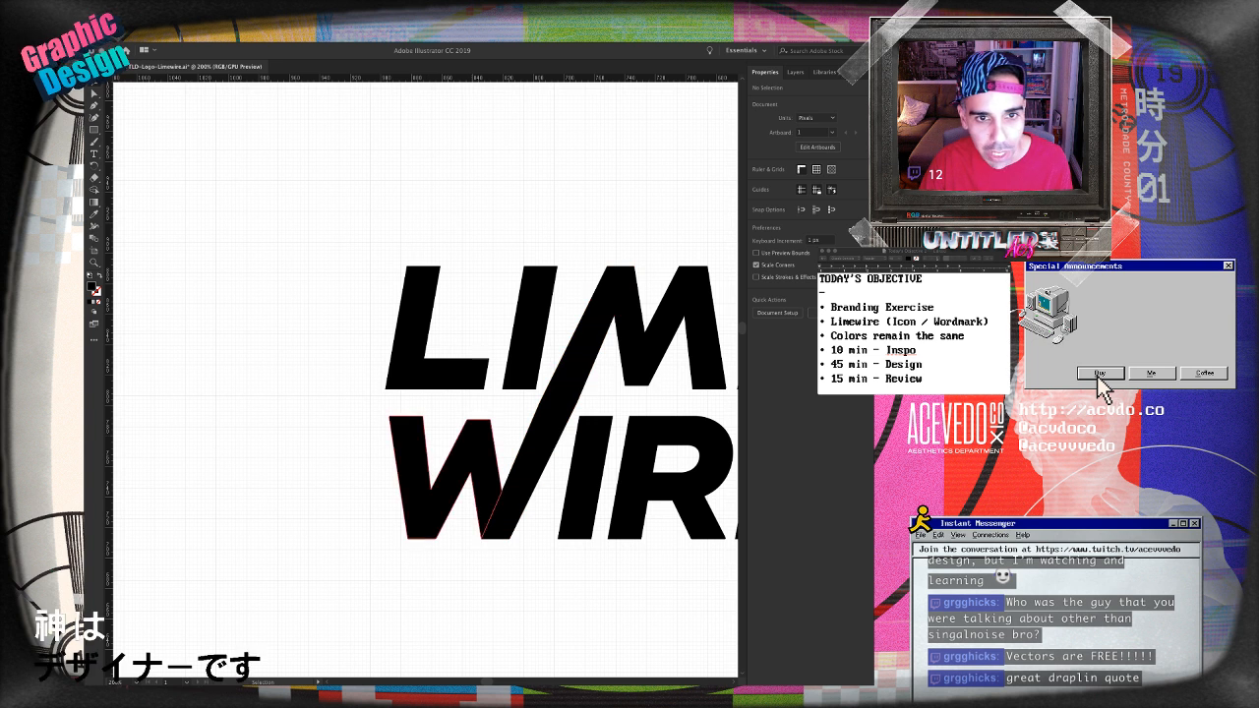
drag(570, 425, 443, 415)
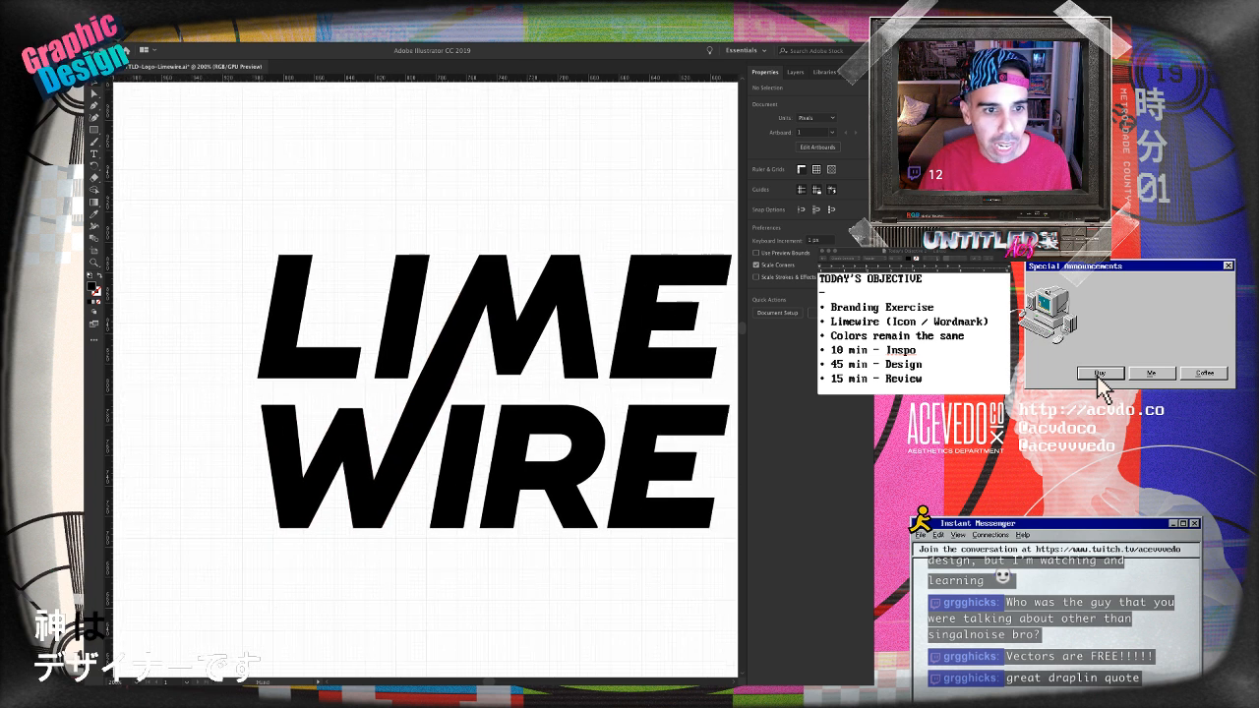
click(430, 392)
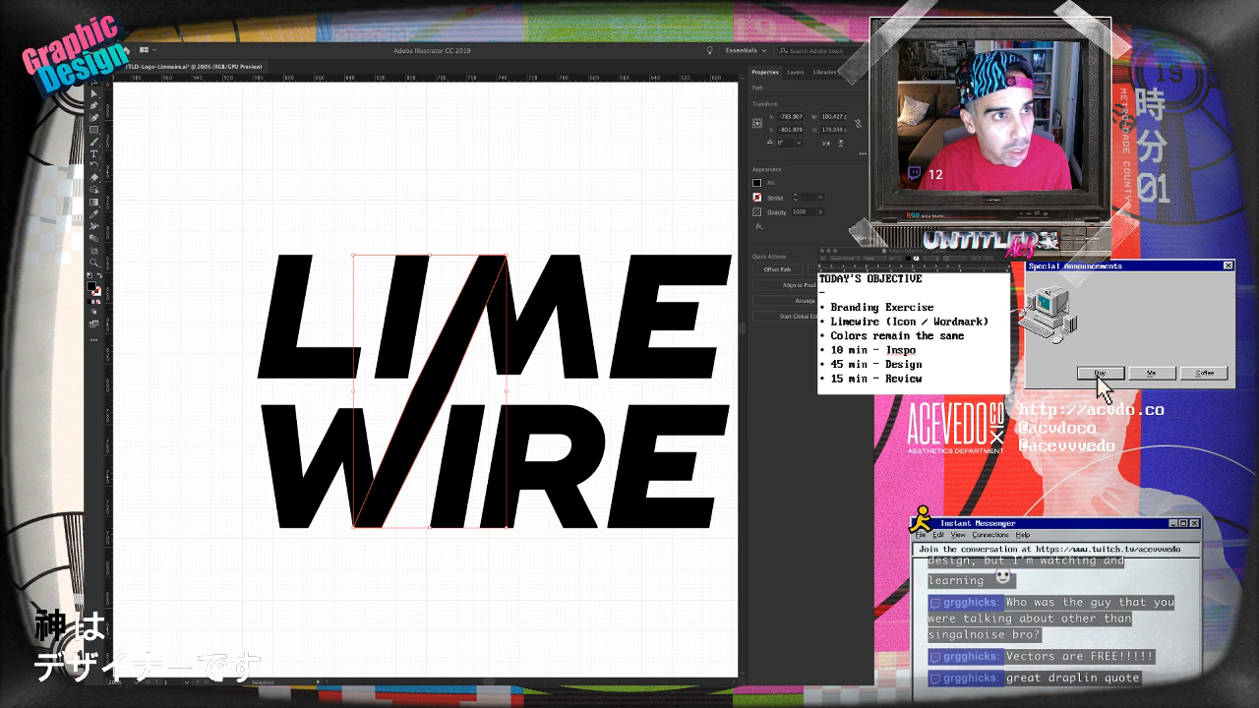
key(a)
click(450, 391)
click(412, 392)
key(super+shift+a)
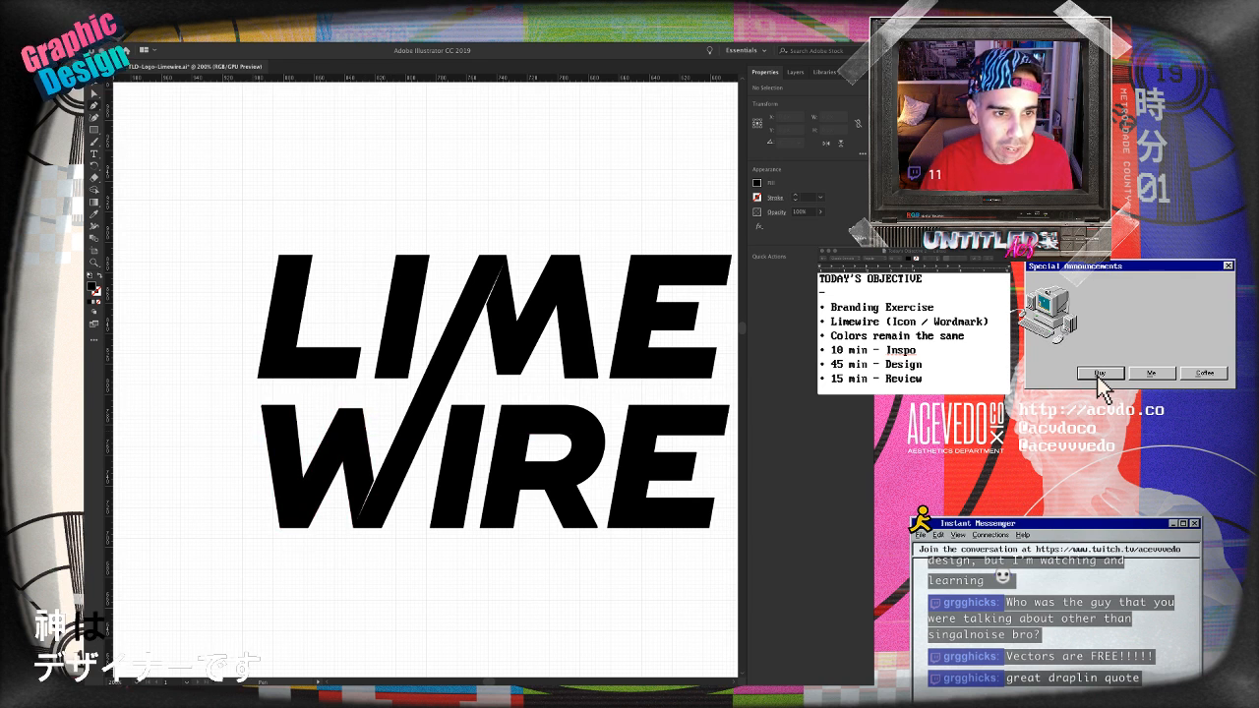
click(394, 463)
key(p)
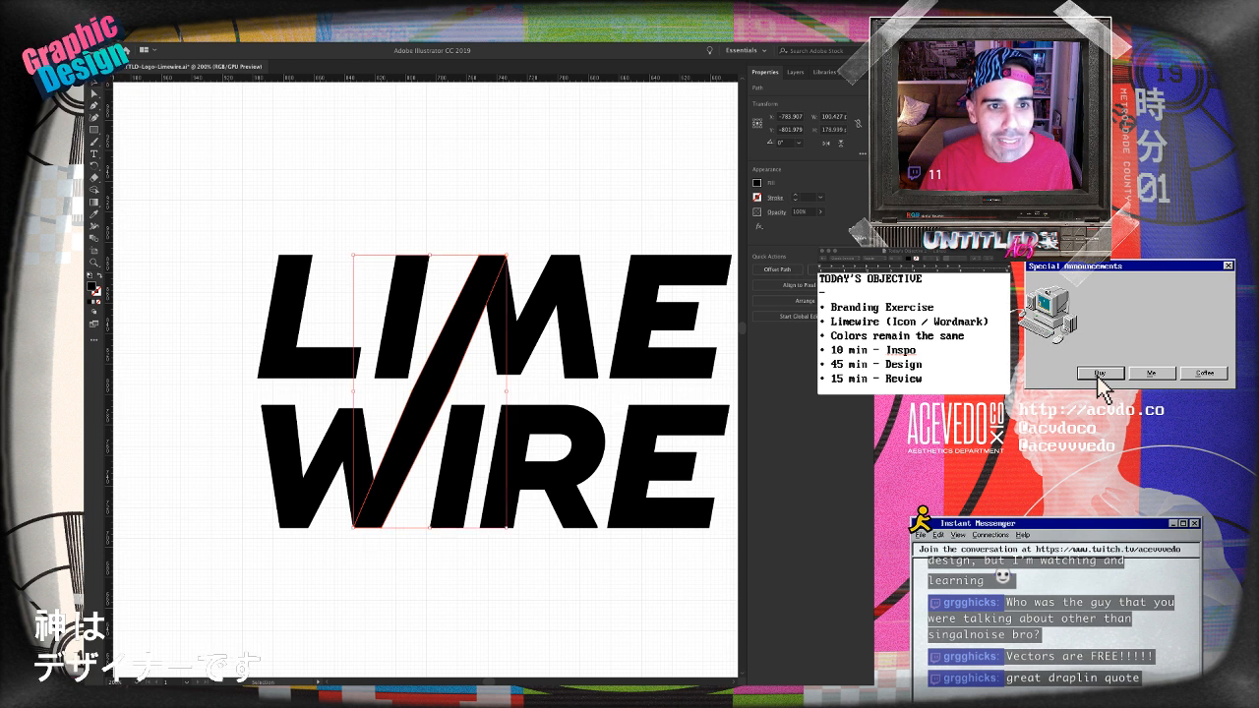
key(super+shift+a)
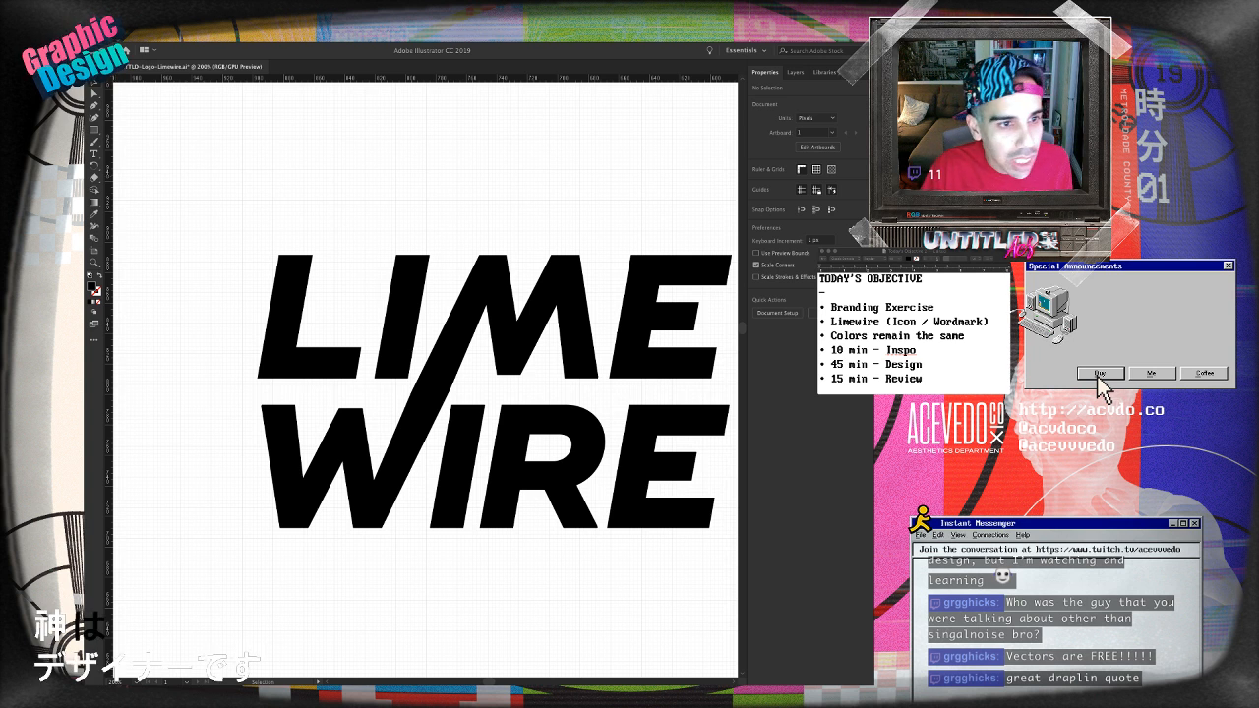
- Draw a short line along the W's top edge and give it a green 1 pt stroke
drag(304, 458, 421, 410)
click(457, 442)
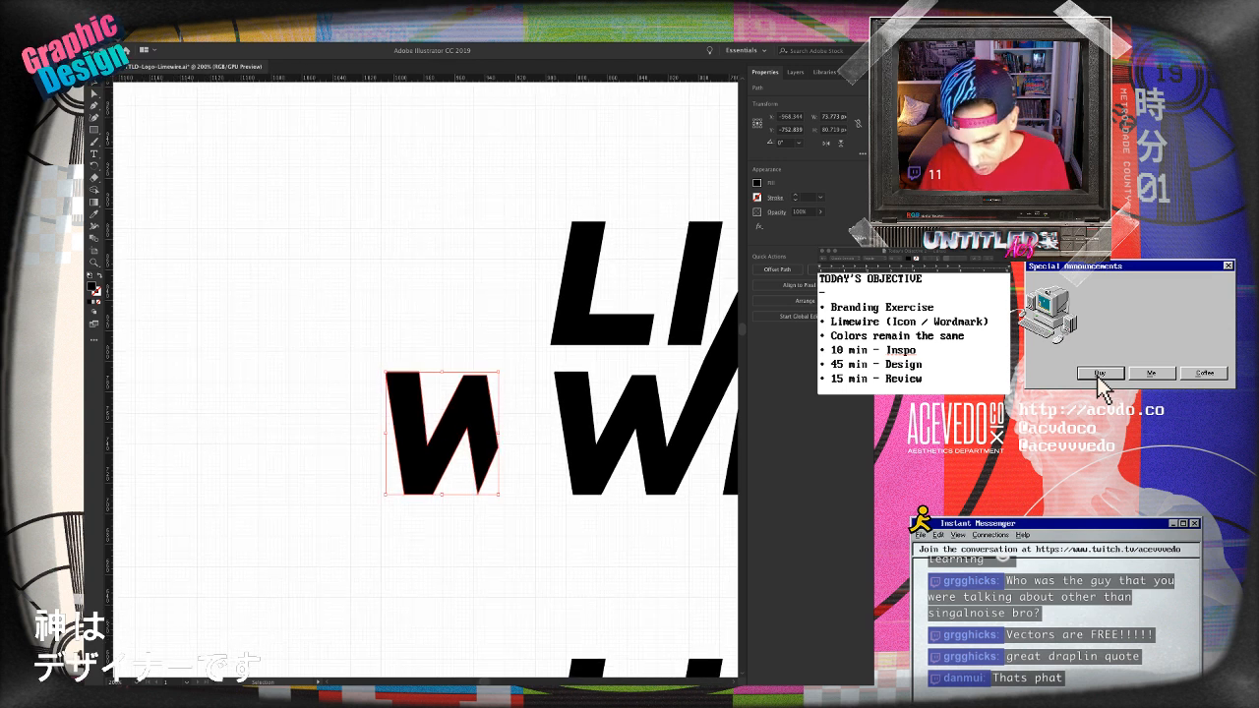
key(ctrl+equal)
key(ctrl+equal)
key(ctrl+equal)
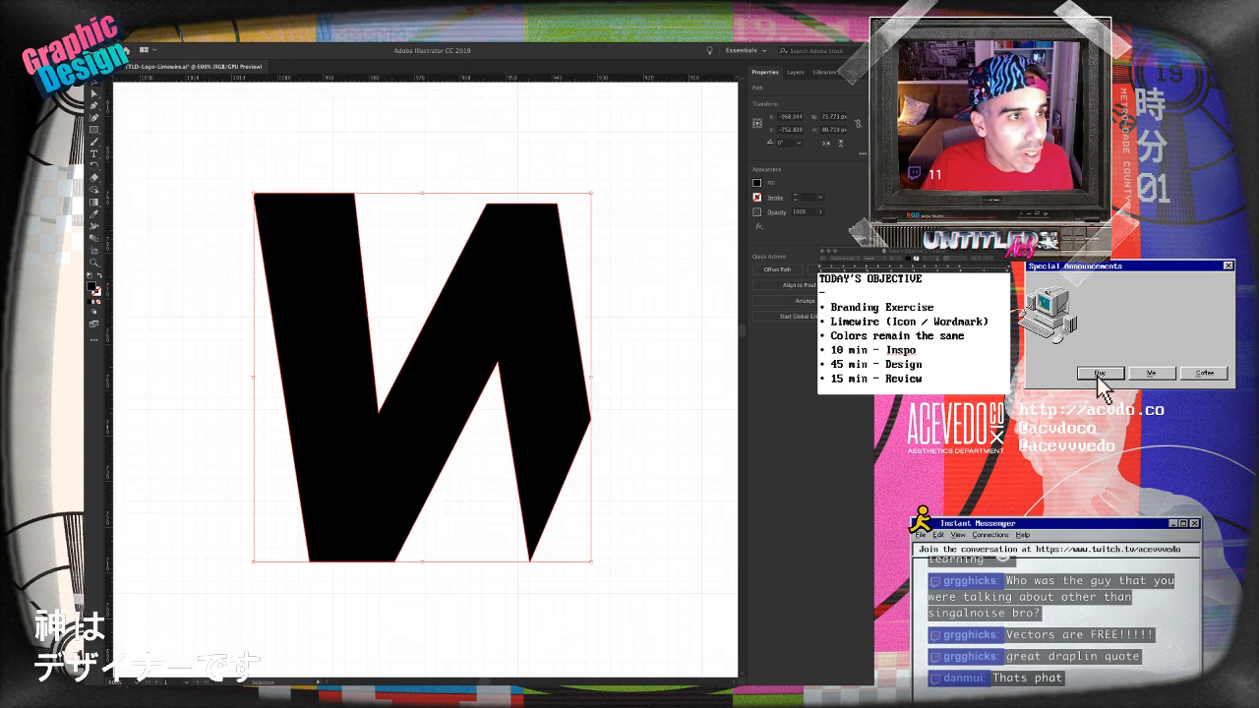
key(backslash)
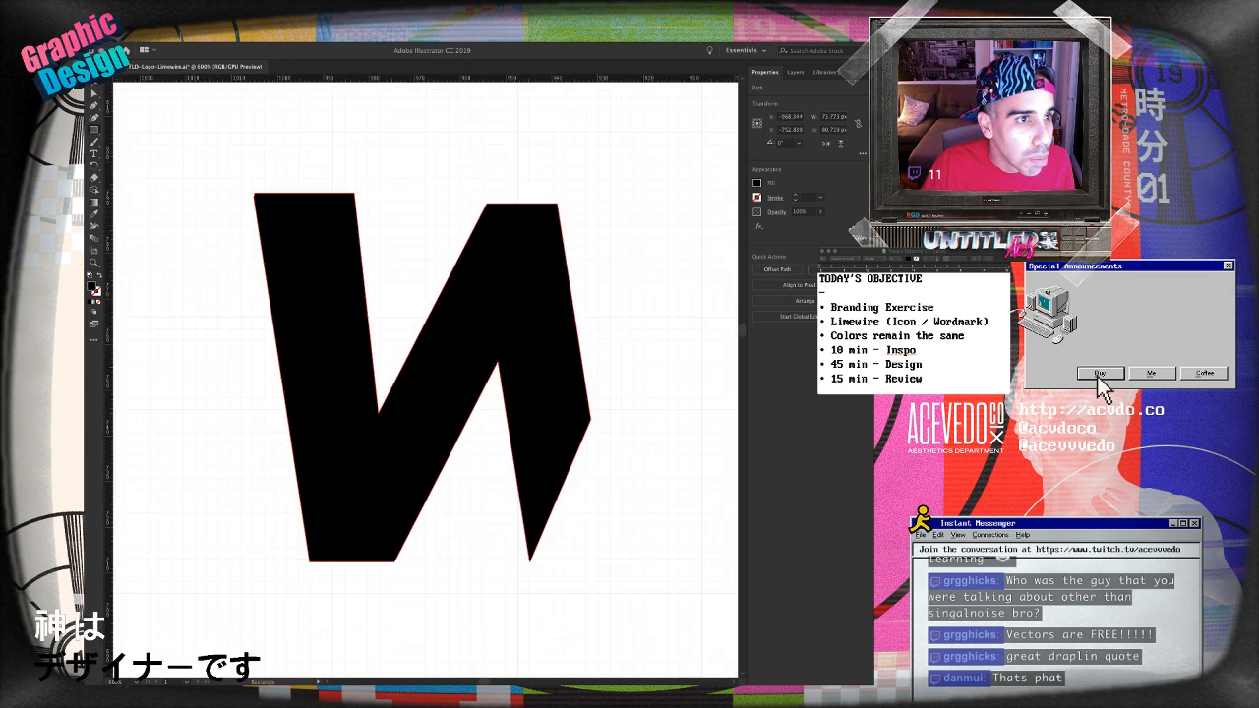
drag(354, 193, 255, 193)
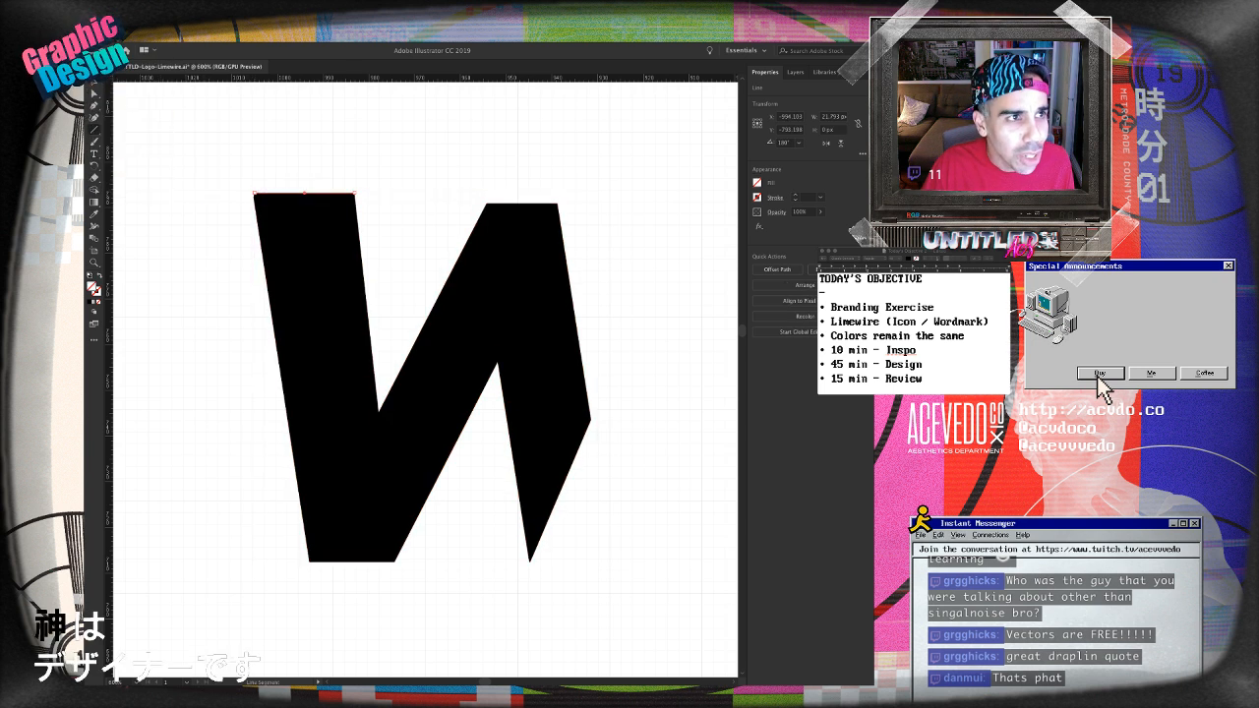
key(ctrl+a)
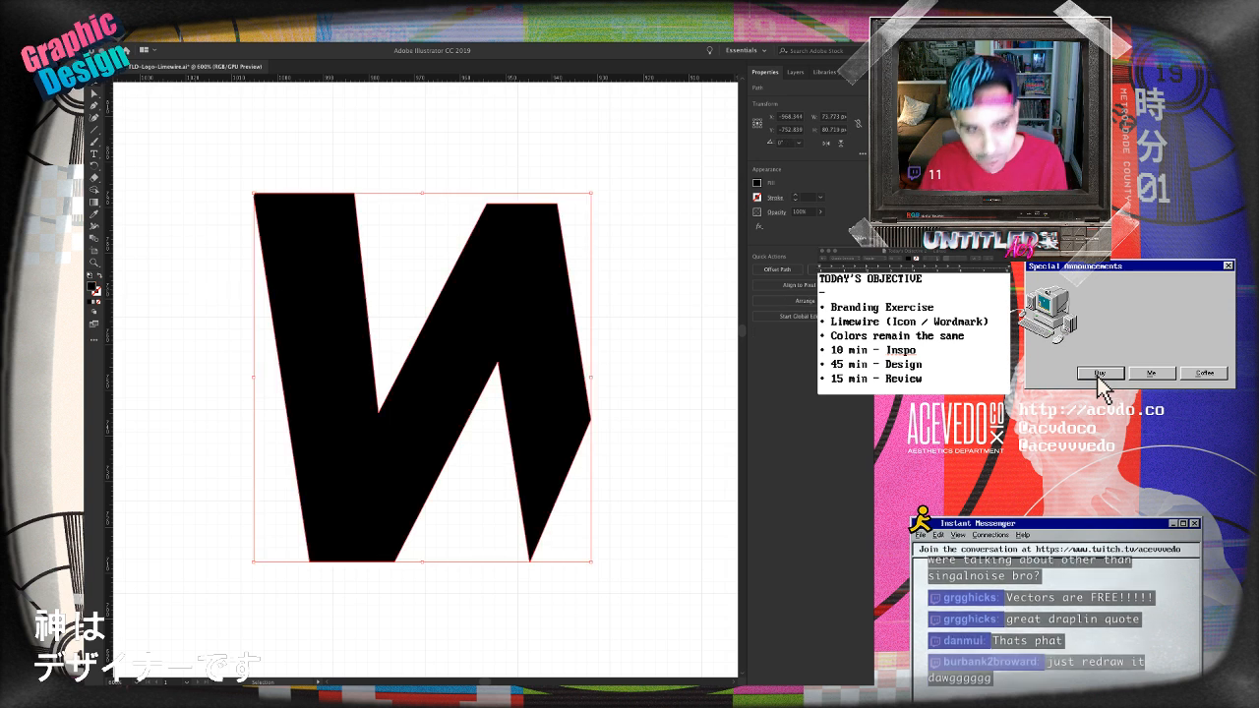
key(Delete)
key(ctrl+z)
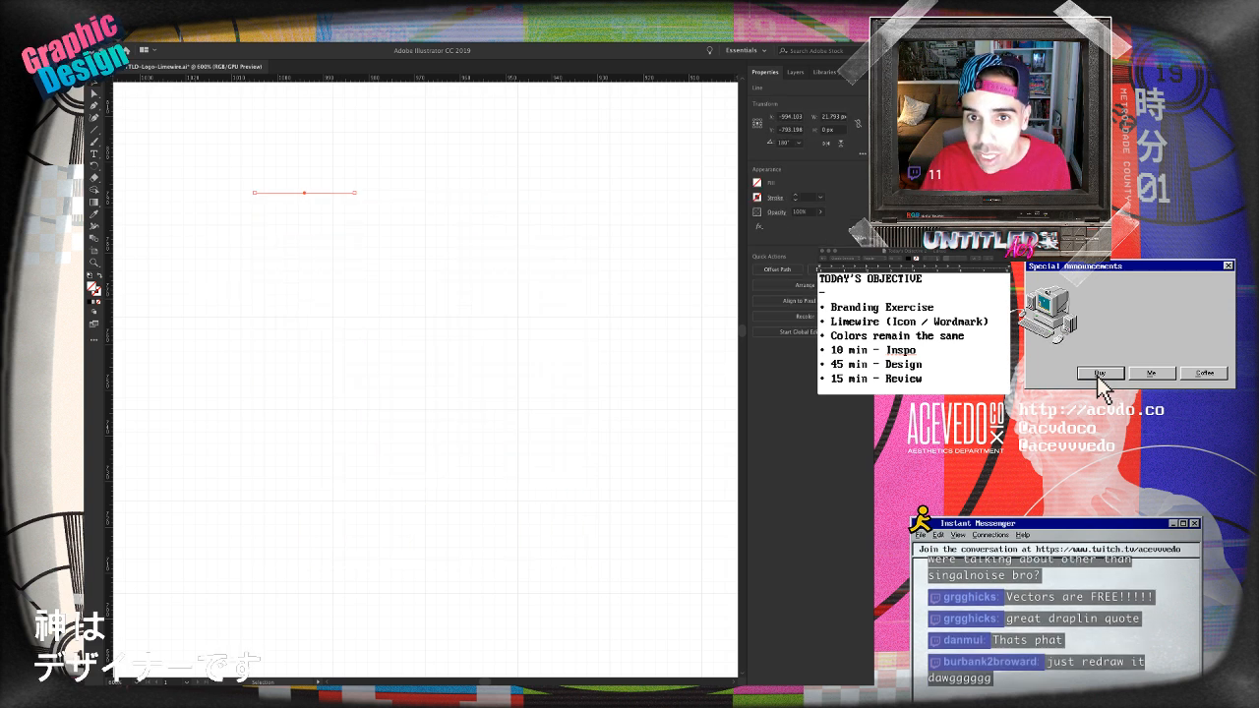
click(795, 195)
click(795, 195)
click(795, 200)
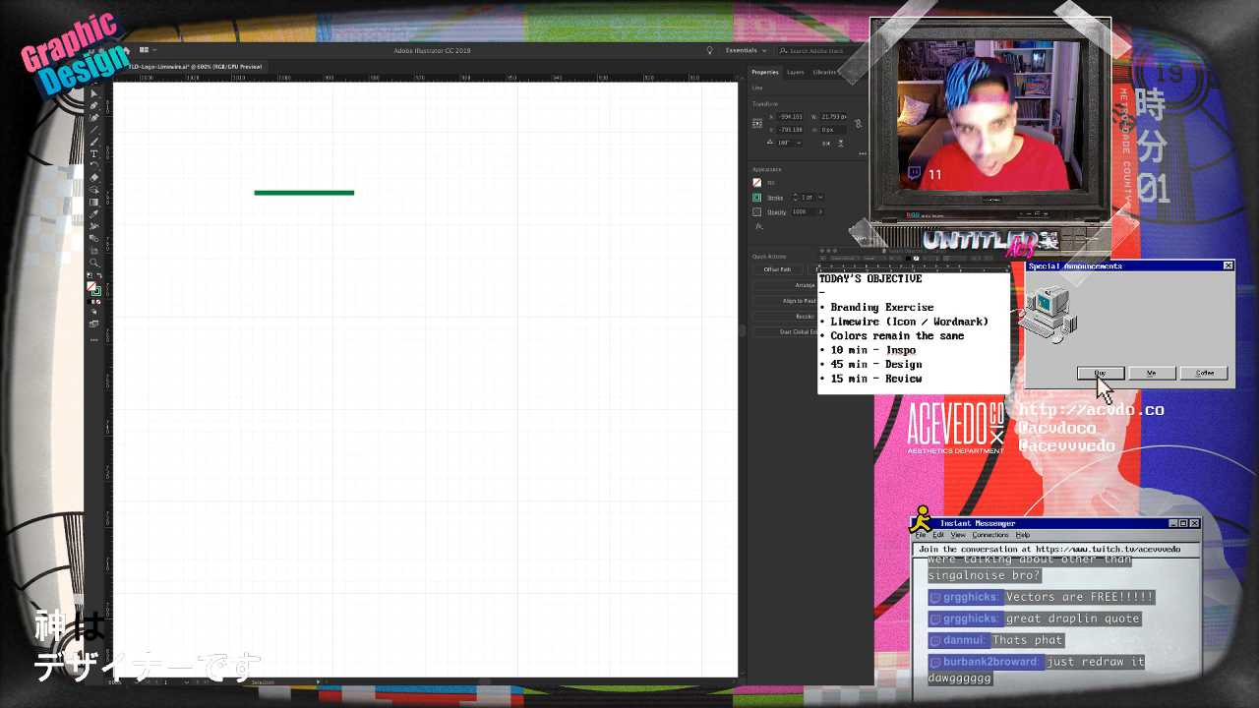
- Place the green line at the LIME–WIRE gap and Alt-drag copies to WIRE's baseline and LIME's top
key(ctrl+shift+a)
key(ctrl+minus)
key(ctrl+minus)
drag(551, 354, 286, 379)
mouse_move(122, 309)
mouse_down()
mouse_move(583, 309)
mouse_move(600, 294)
mouse_move(519, 334)
mouse_move(438, 501)
mouse_move(440, 531)
mouse_up()
key(super+shift+a)
drag(468, 423, 392, 514)
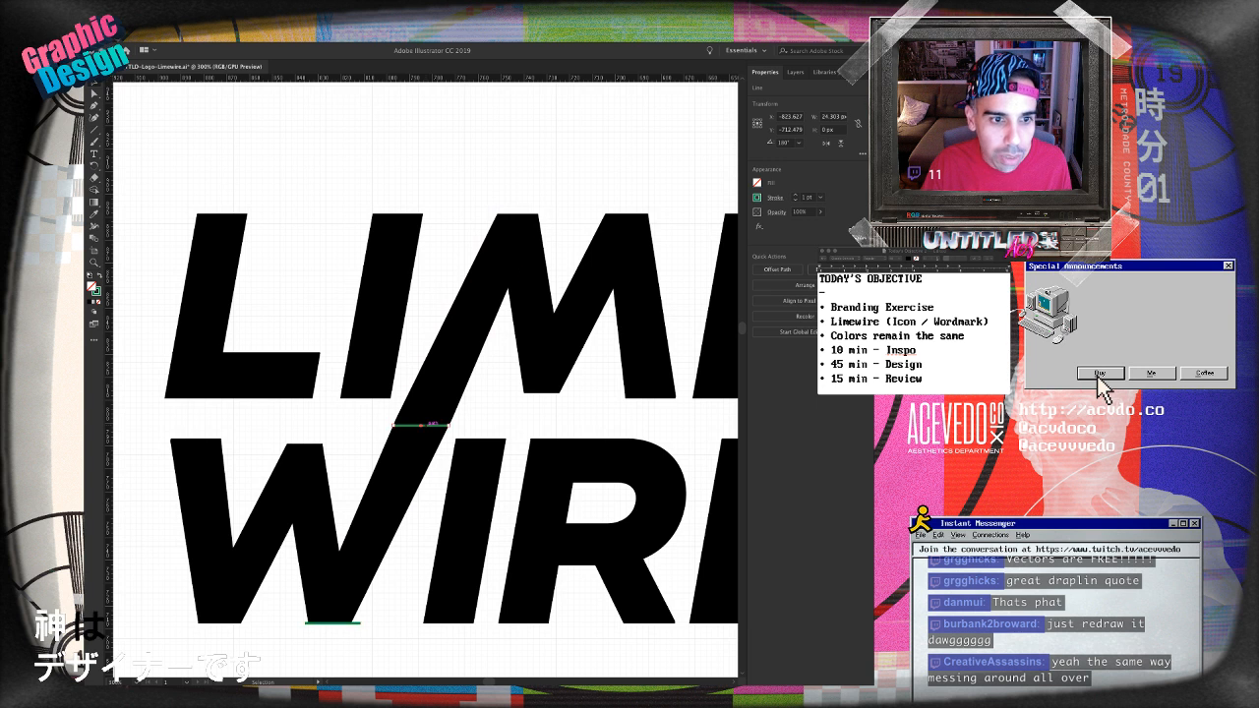
drag(443, 426, 538, 215)
- Delete the black slash and redraw it with the Pen tool from WIRE's baseline to the middle guide
click(499, 264)
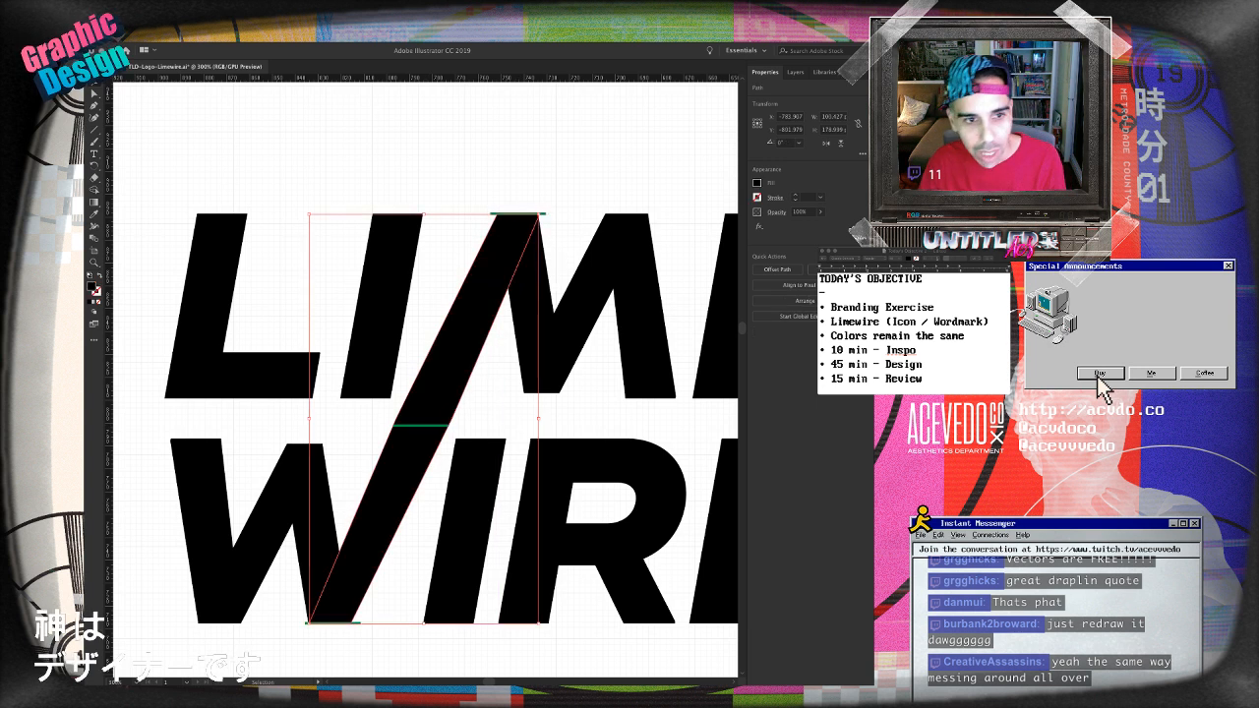
key(Delete)
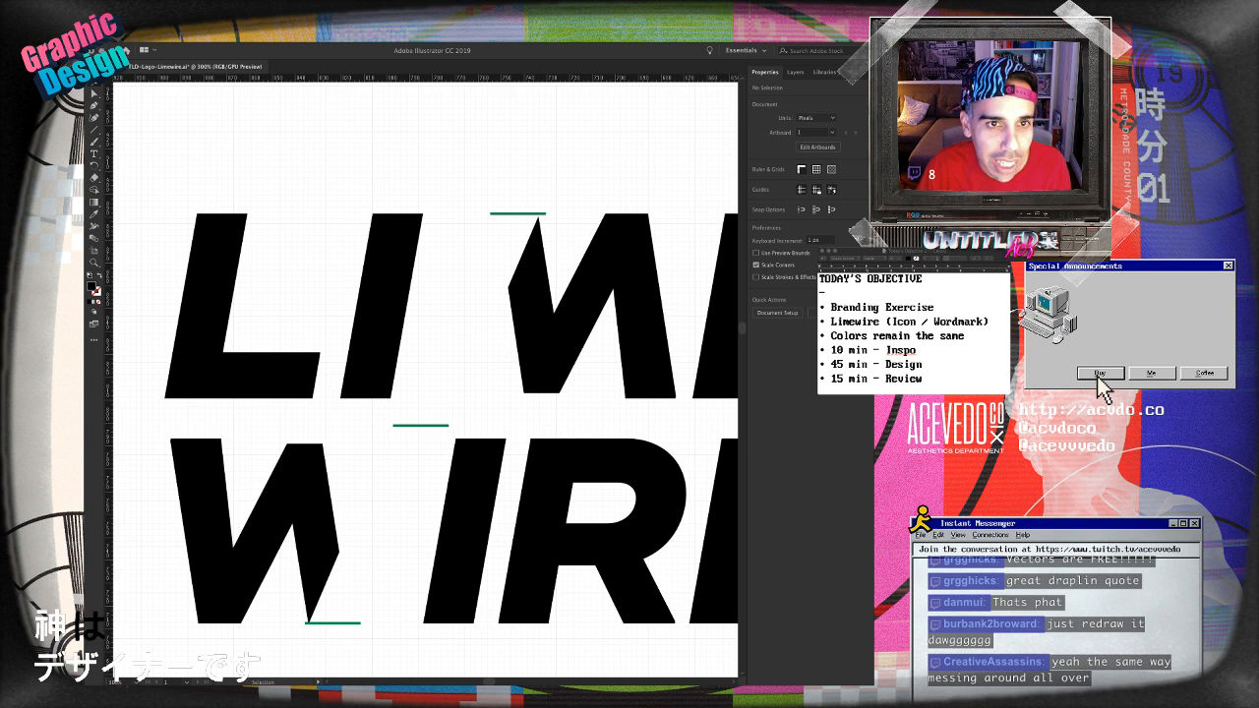
scroll(426, 379, left, 2)
scroll(425, 379, down, 1)
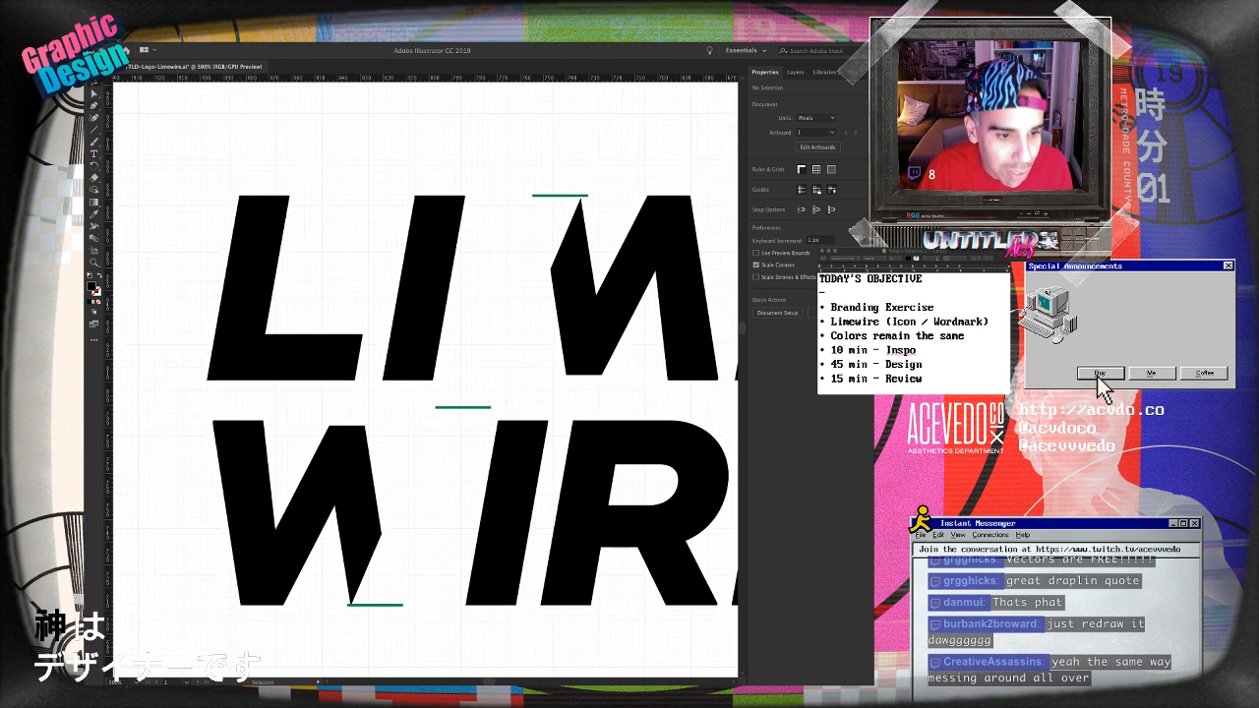
click(347, 604)
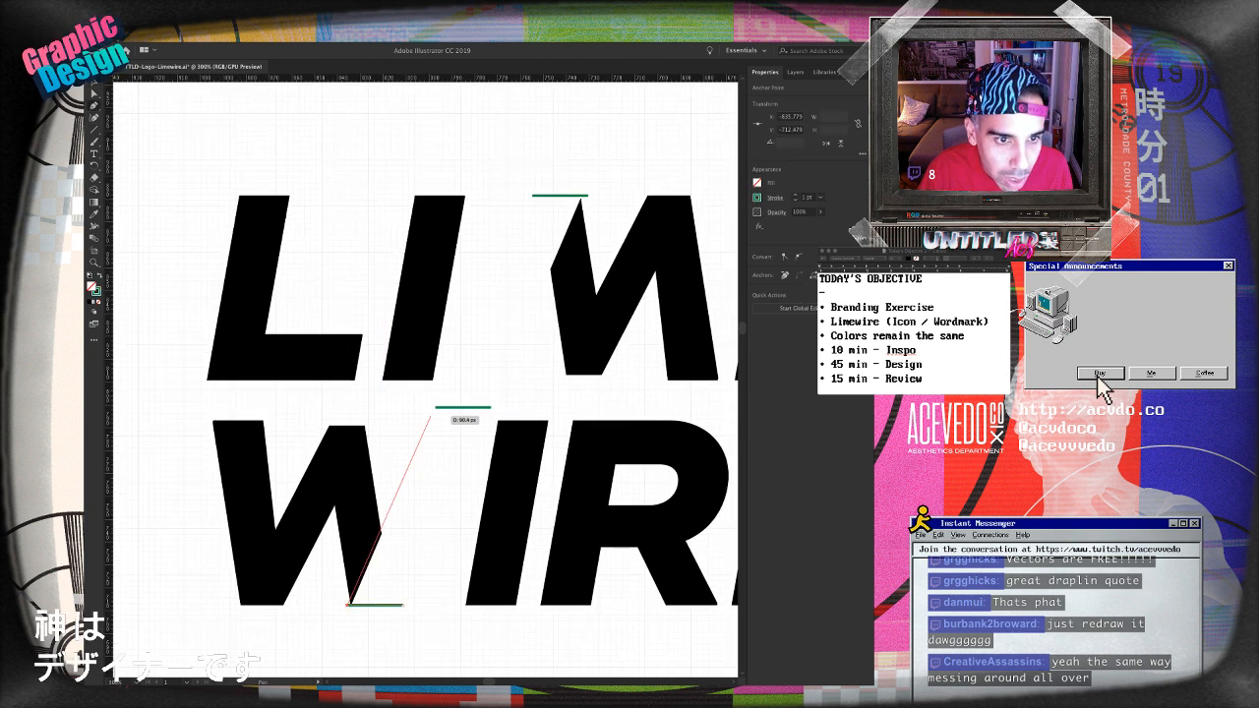
click(434, 407)
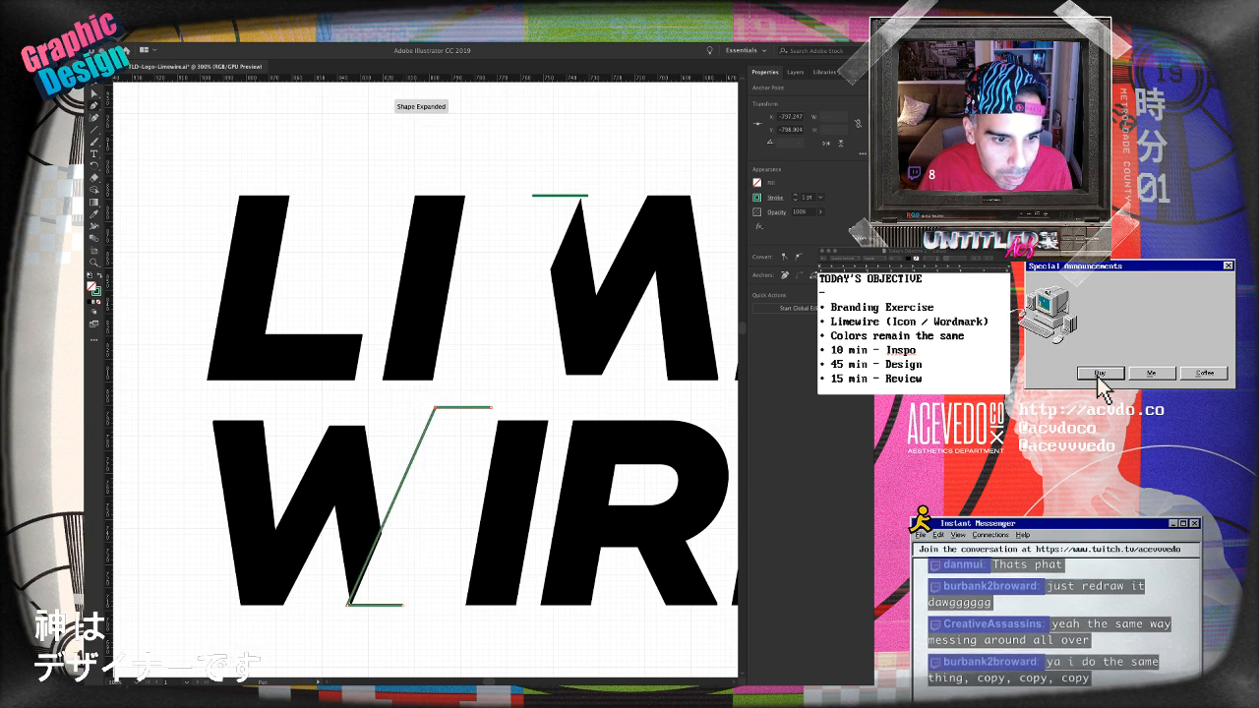
key(p)
click(402, 604)
click(491, 407)
- Drag the new slash's top segment up to LIME's top edge with Direct Selection
key(v)
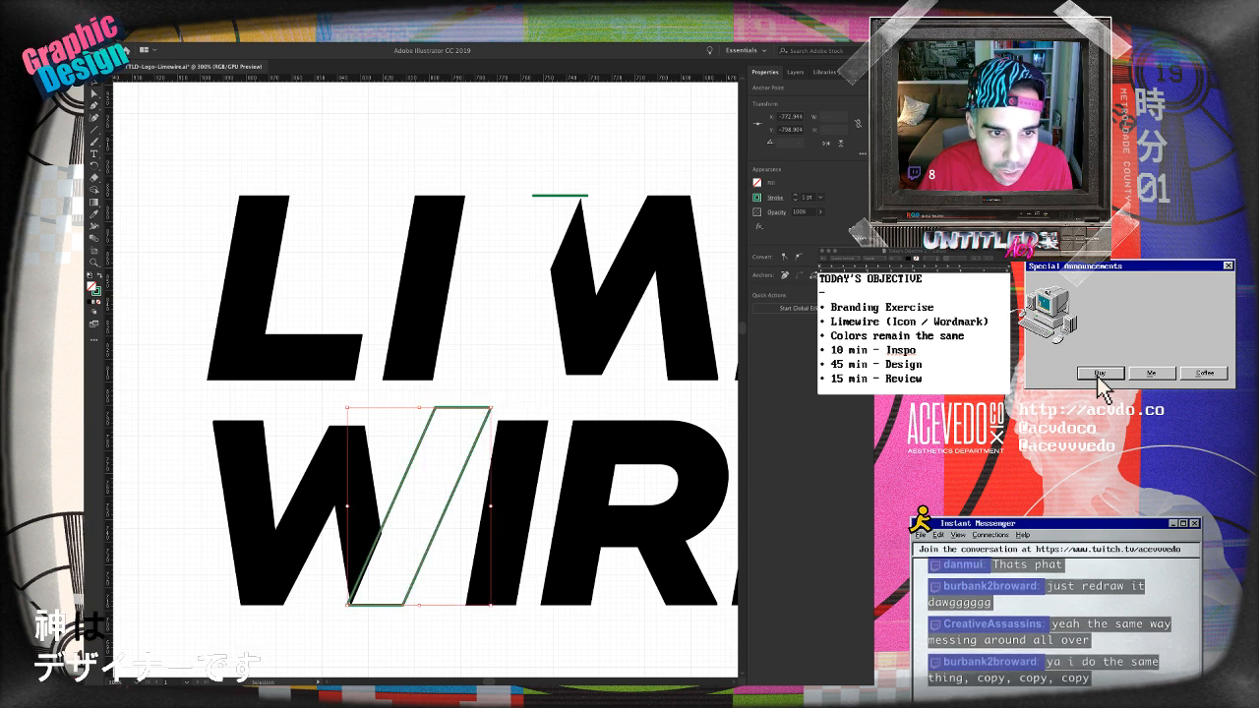
drag(465, 464, 579, 258)
key(super+z)
key(a)
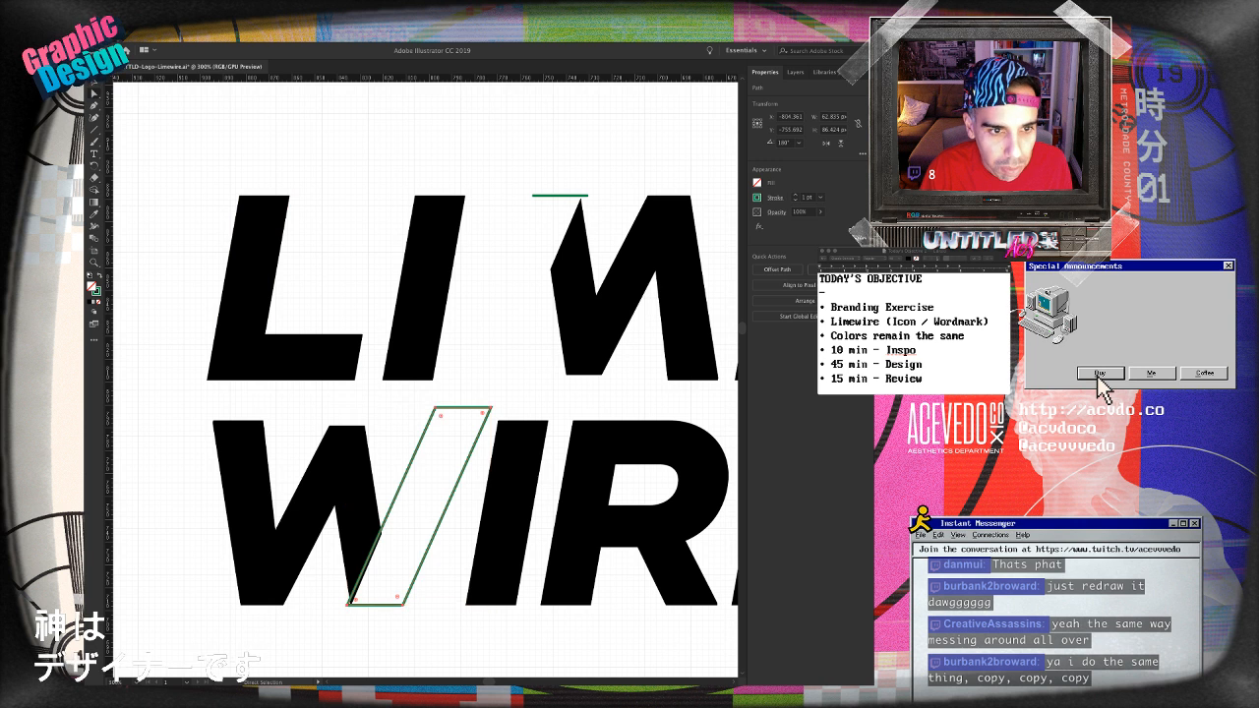
drag(474, 406, 571, 194)
key(super+shift+a)
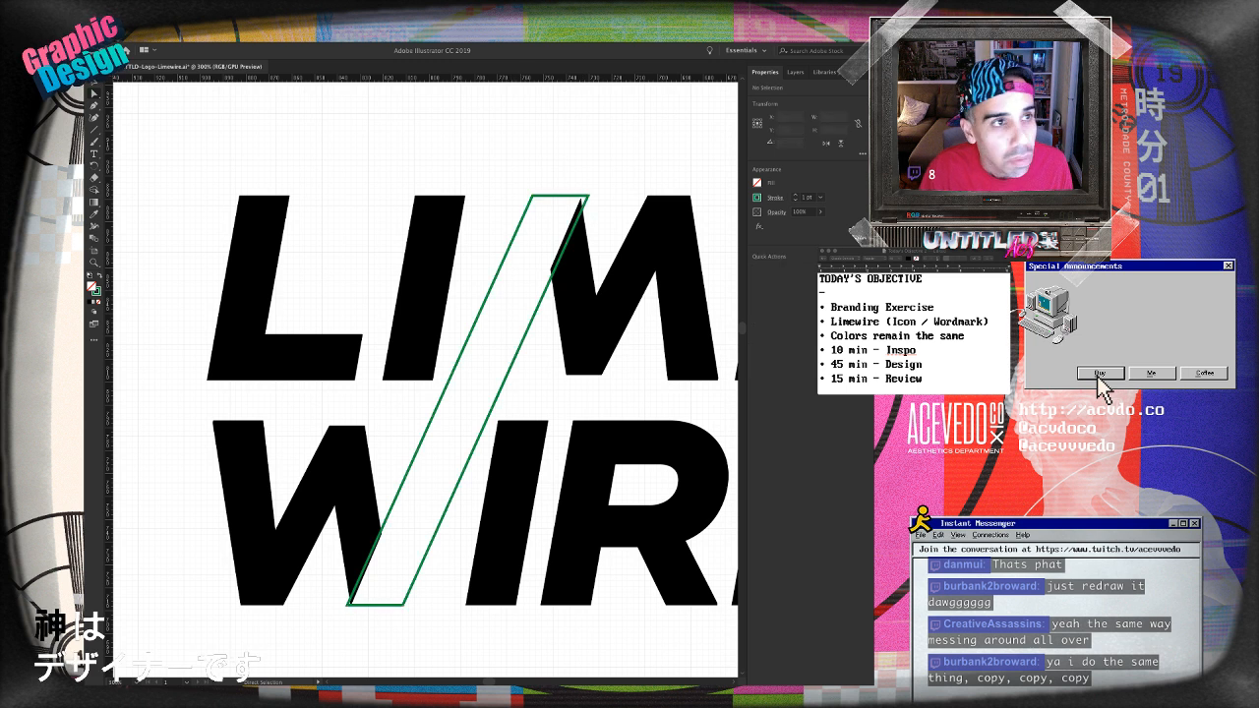
key(v)
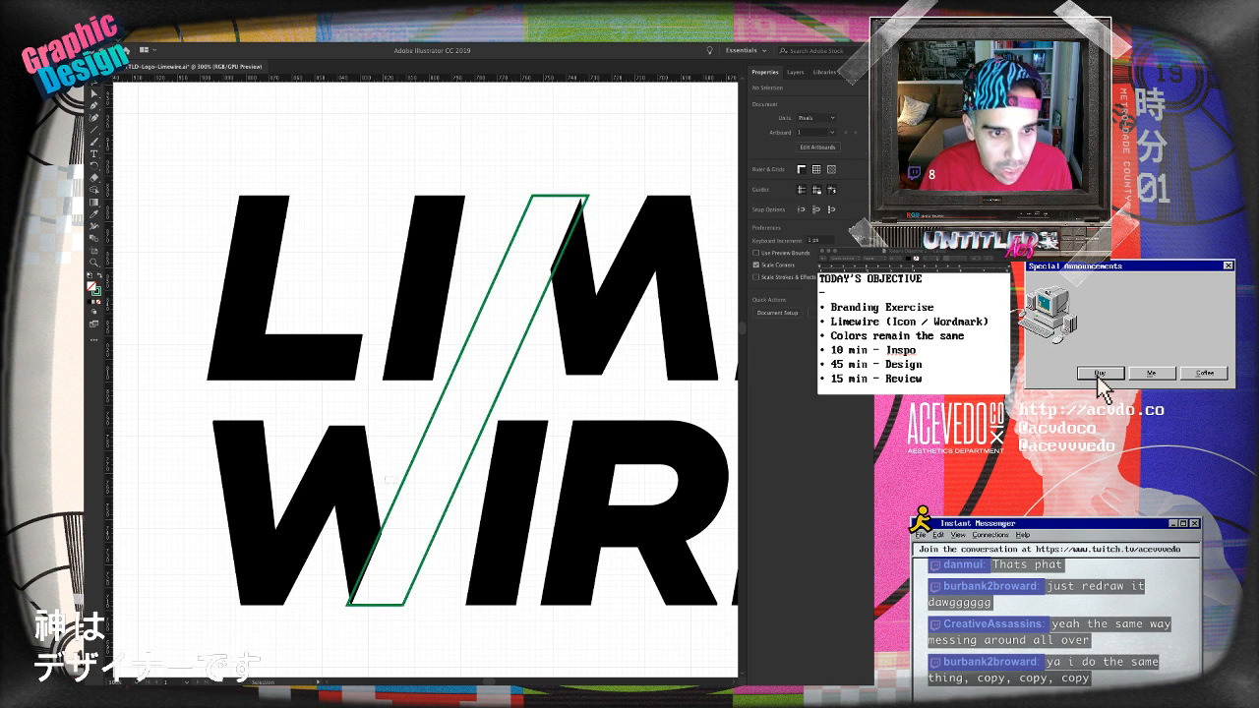
- Fill the slash with the letters' black using the Eyedropper sampled from the L
click(441, 400)
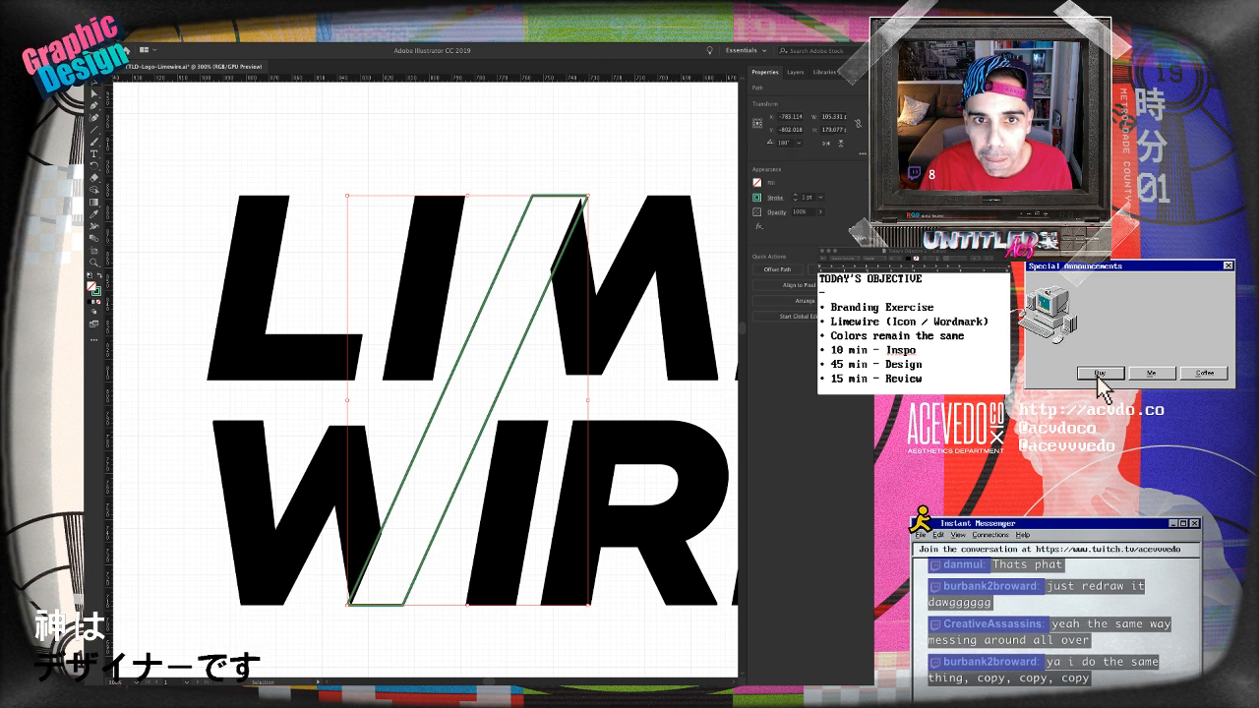
key(slash)
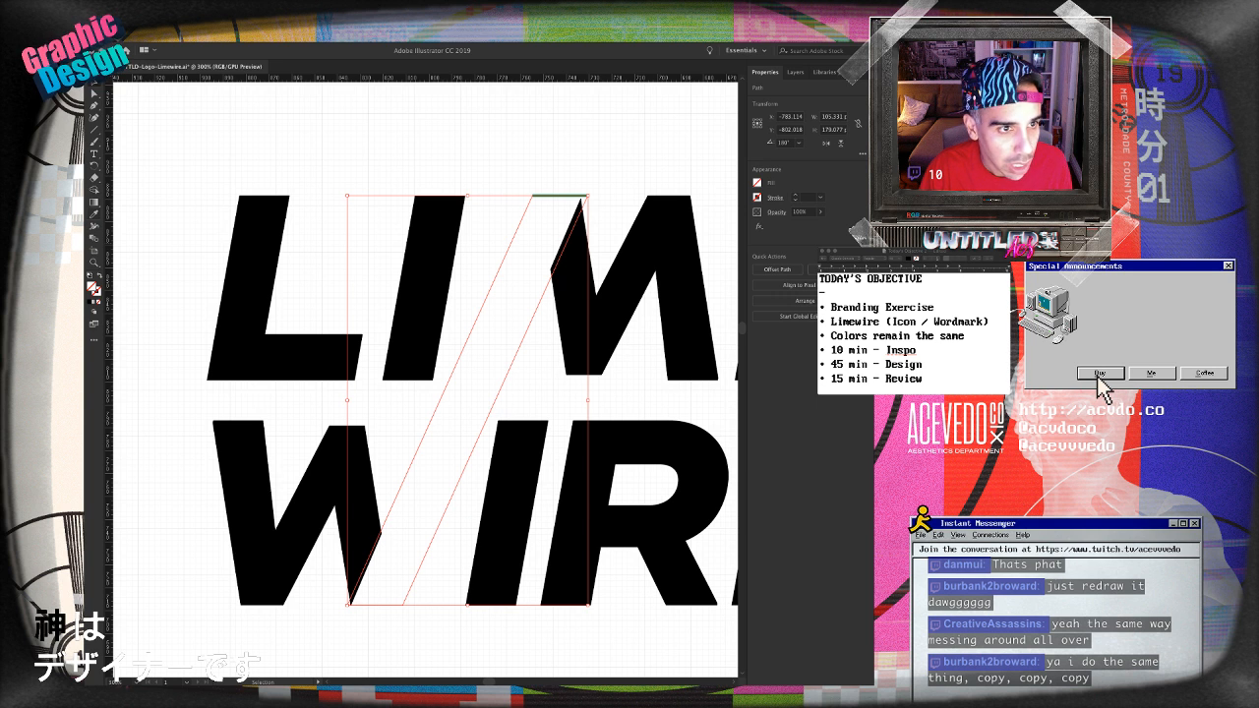
click(248, 295)
key(super+z)
key(v)
key(i)
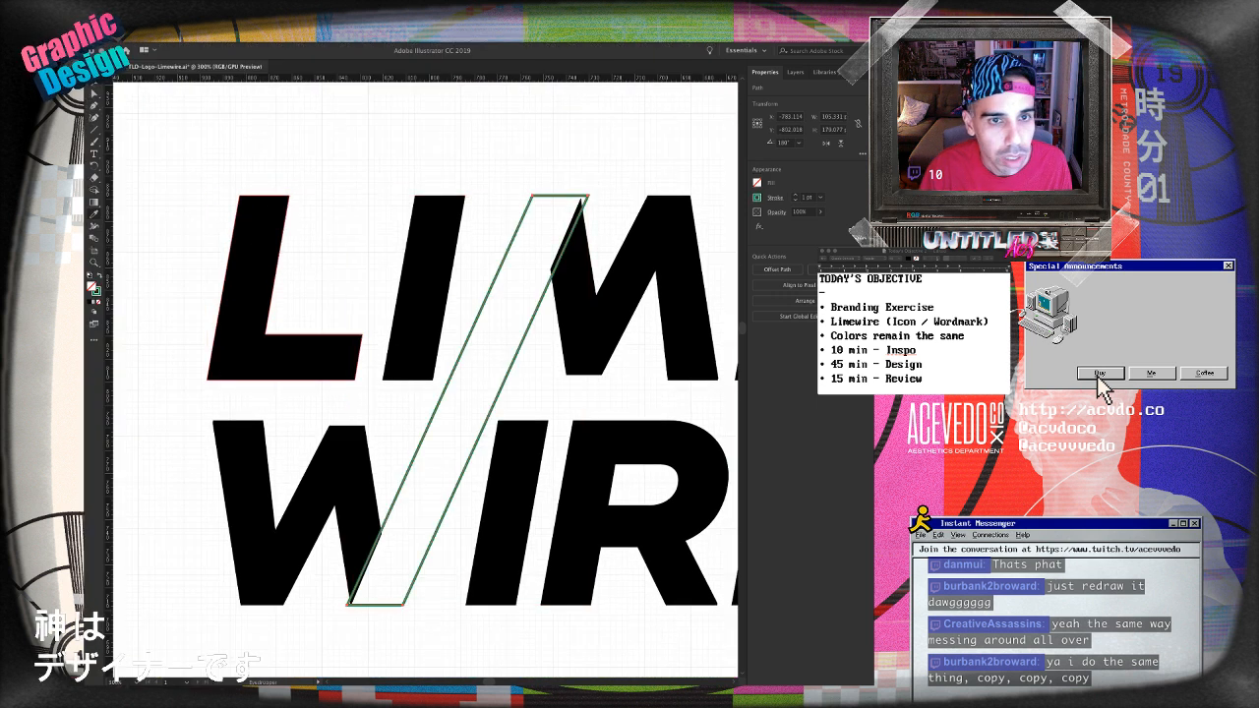
click(248, 294)
key(super+shift+a)
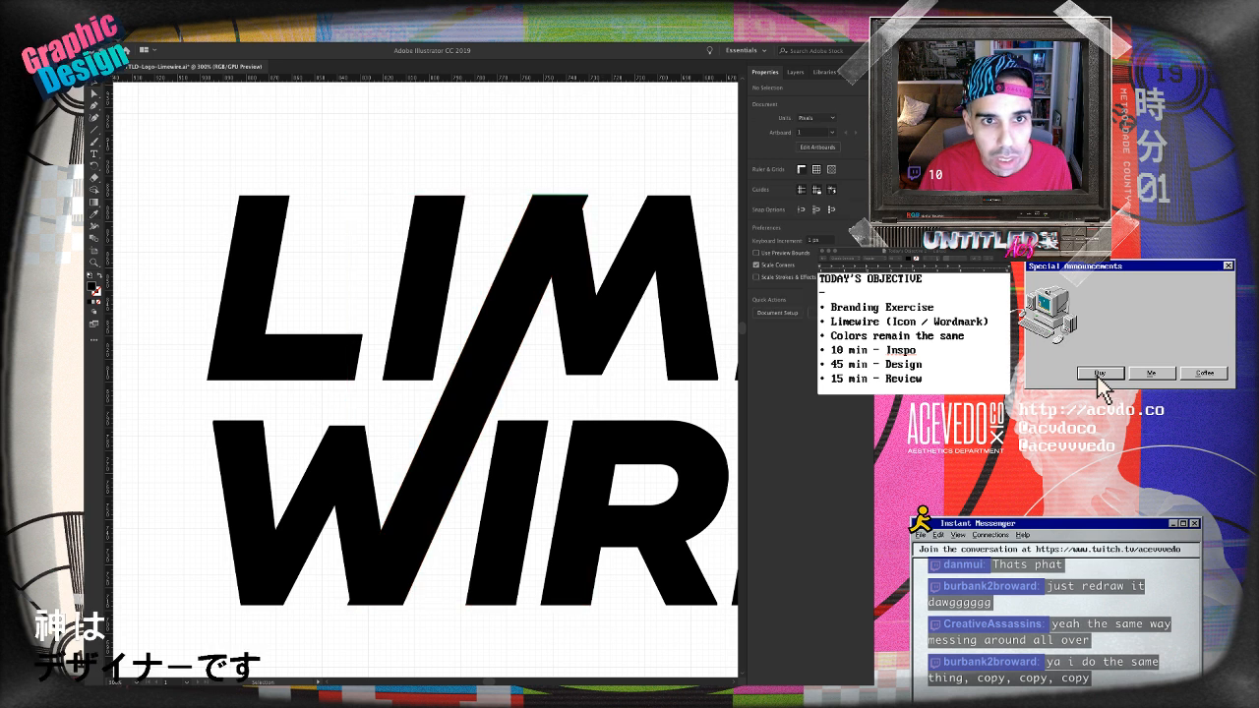
- Hide and show the black slash to compare the letters with and without it
click(565, 202)
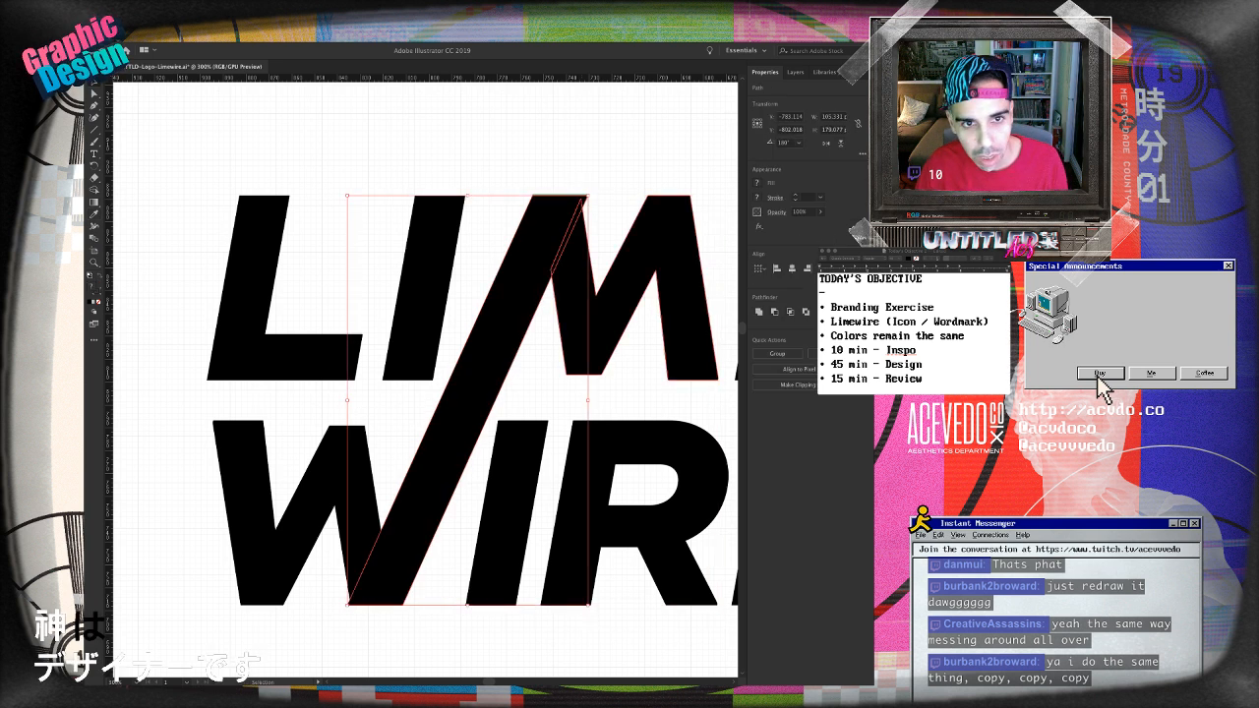
key(super+3)
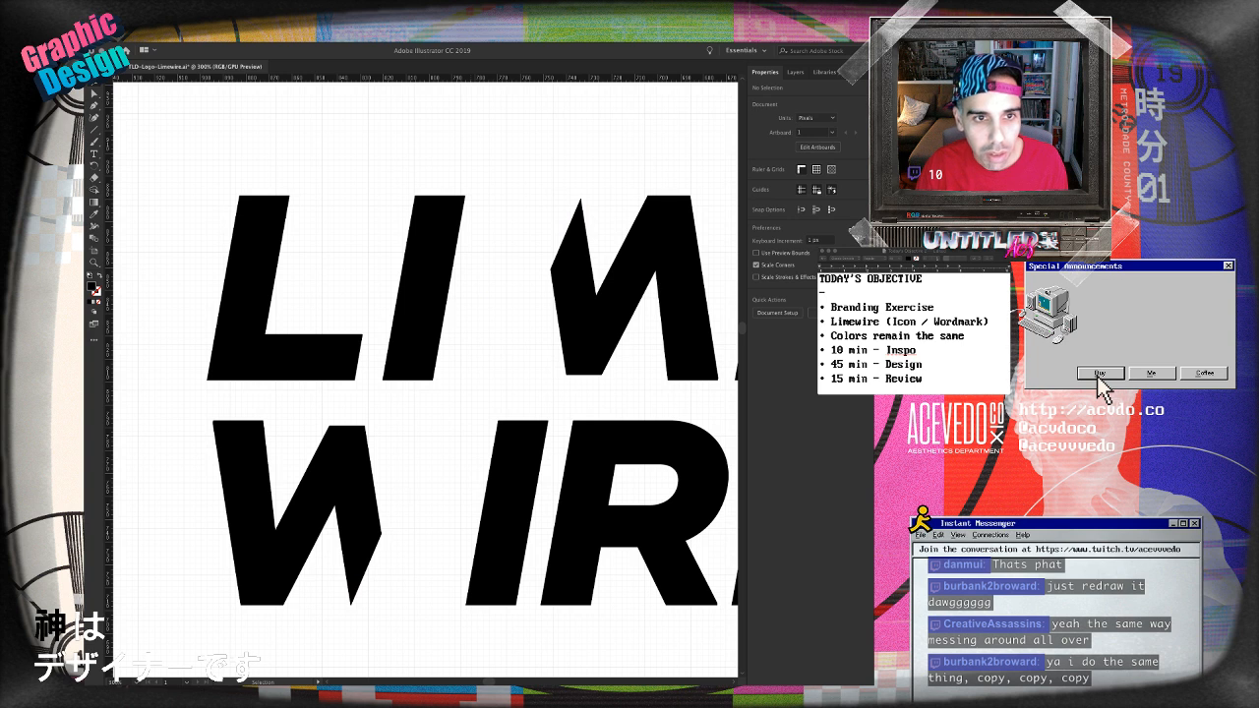
key(super+alt+3)
key(super+shift+a)
click(541, 195)
key(super+shift+a)
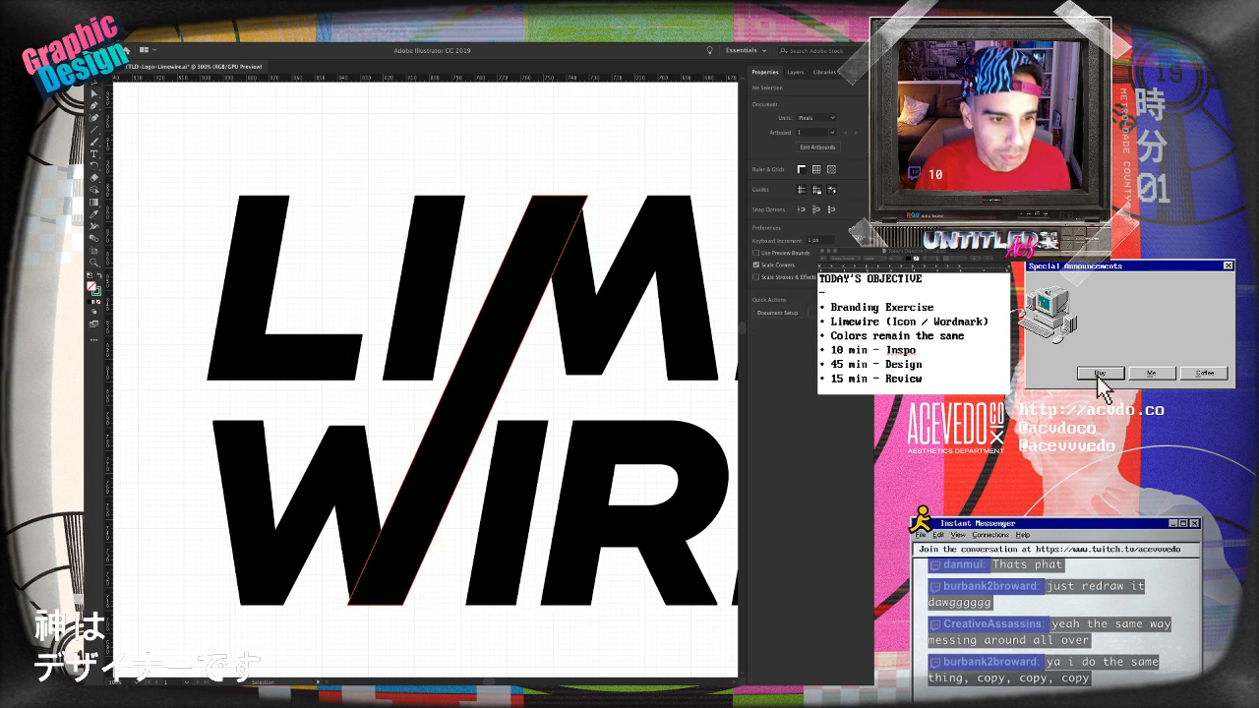
scroll(468, 384, down, 1)
click(468, 384)
scroll(468, 383, left, 3)
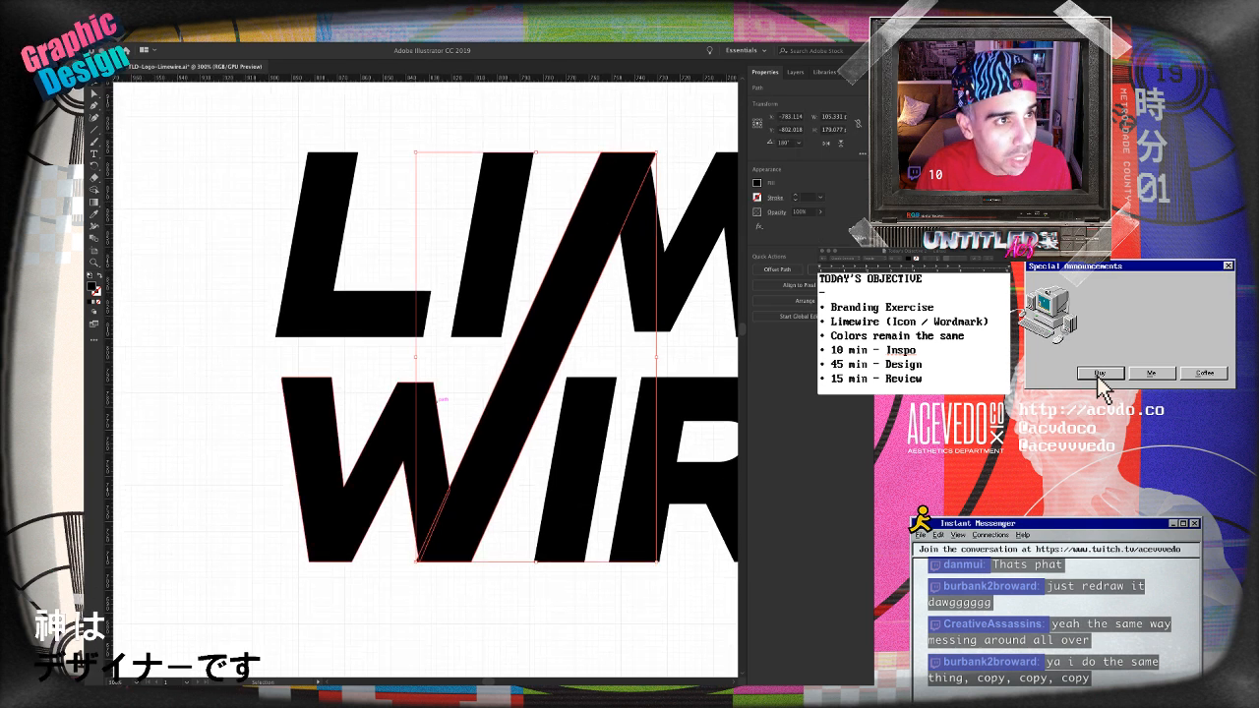
- Inspect the slash and M paths with Direct Selection, then switch to Outline view
key(a)
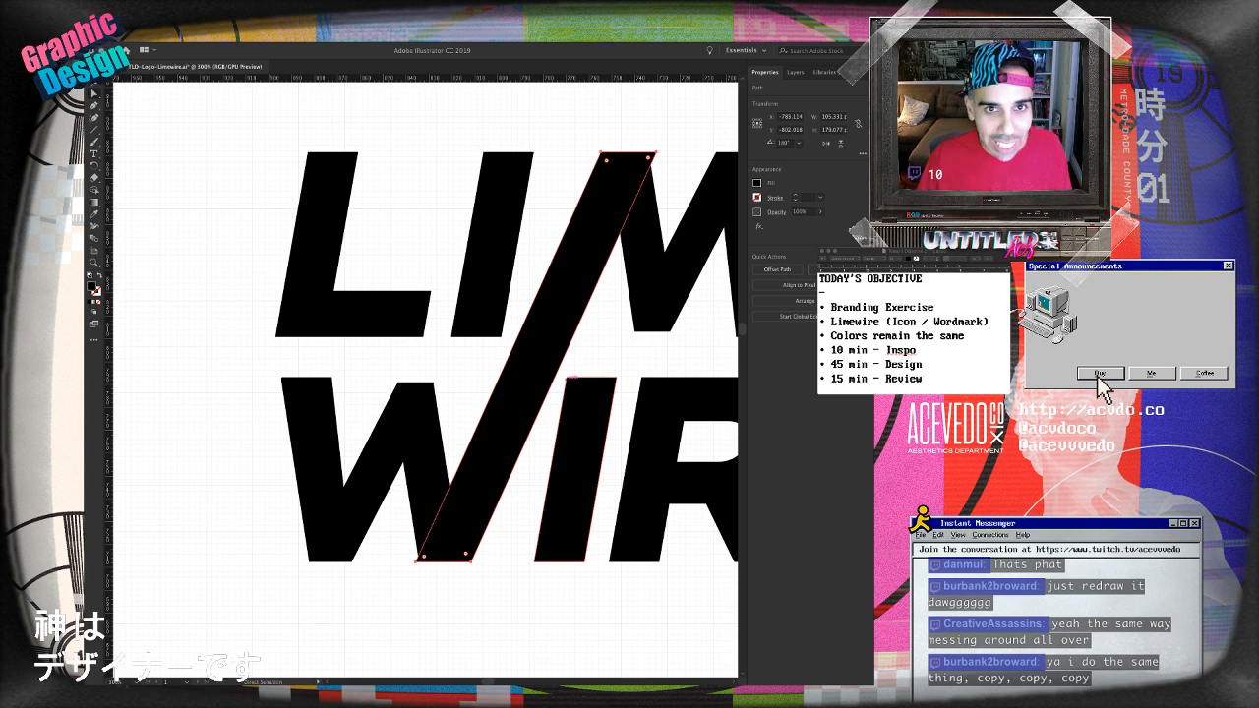
drag(570, 379, 485, 422)
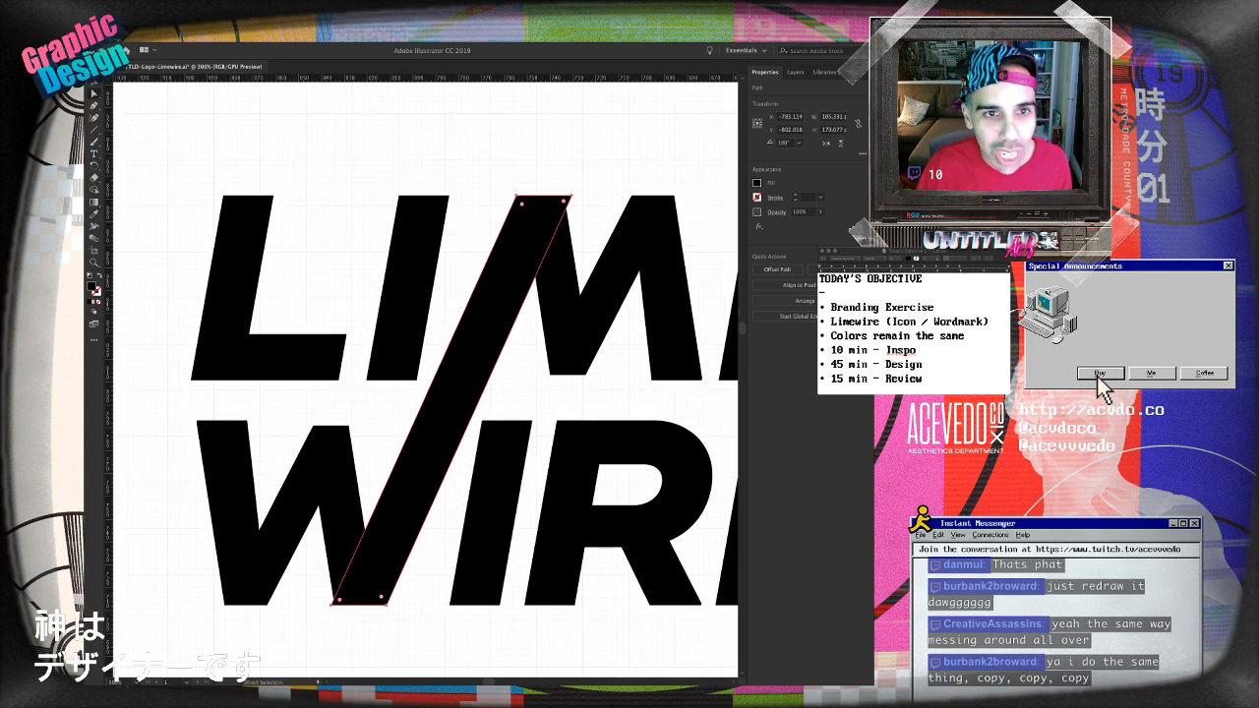
click(582, 320)
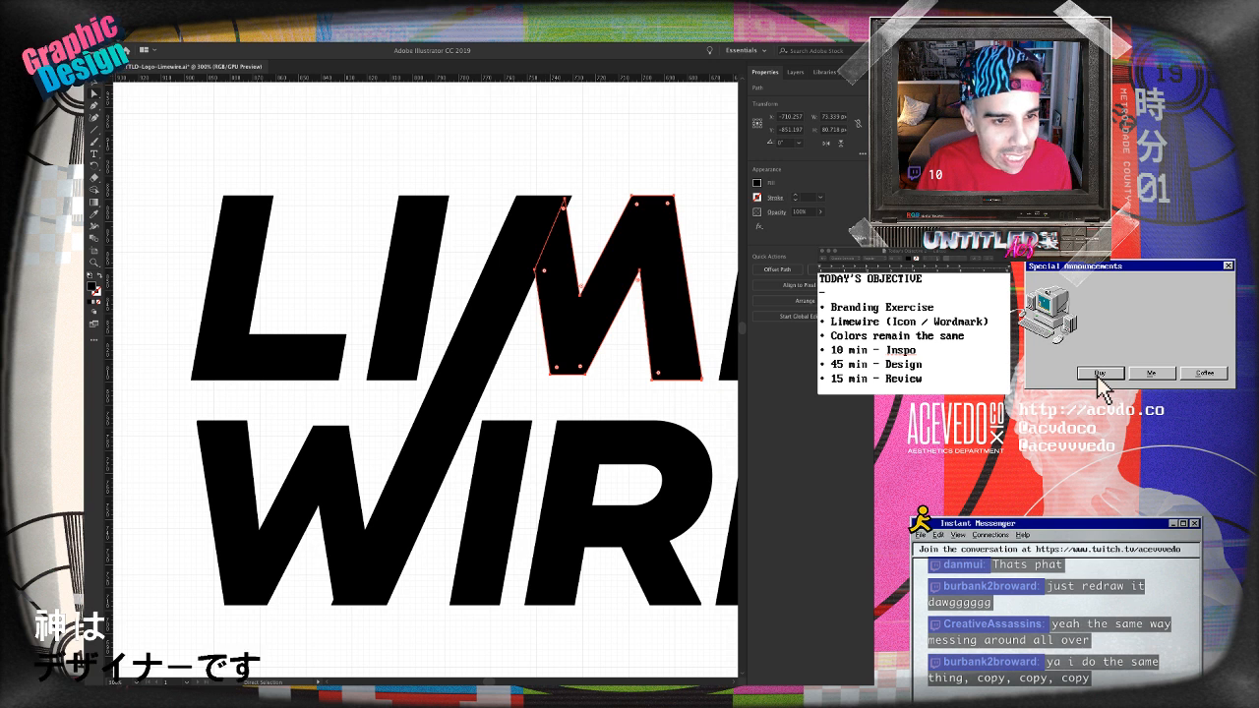
key(v)
key(super+shift+a)
key(super+y)
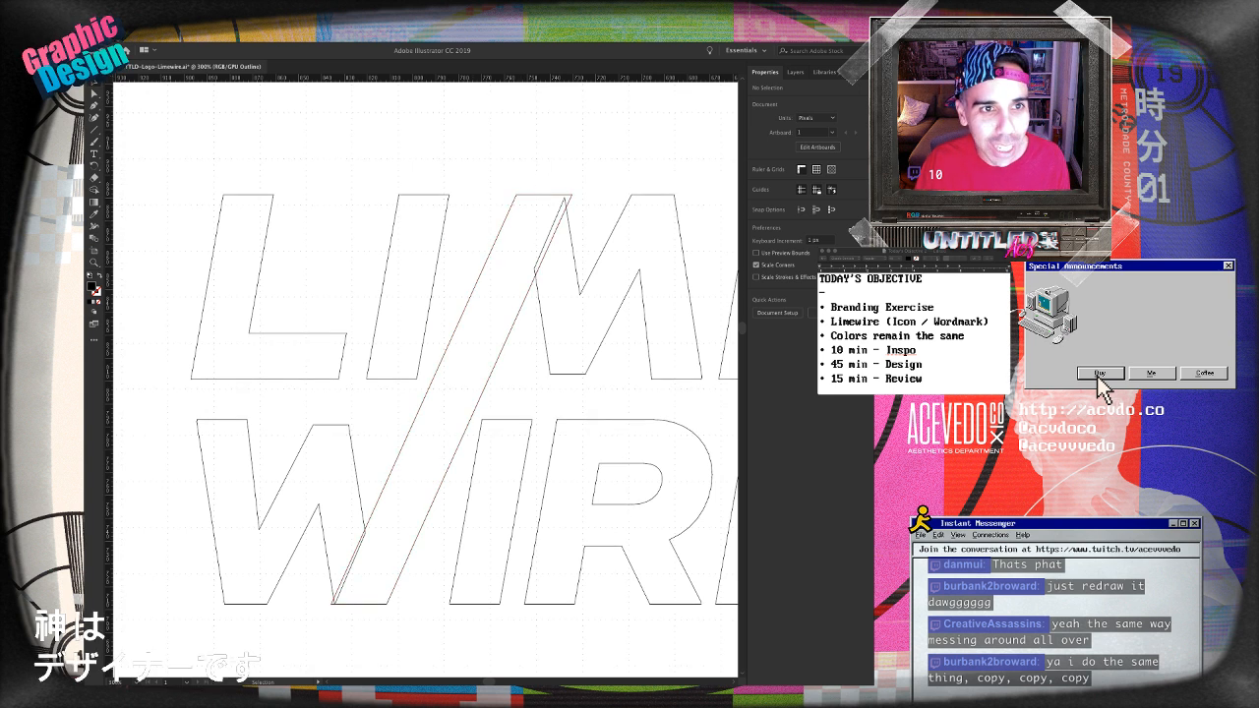
- Drag horizontal guides to LIME's letter tops and WIRE's baseline, then deselect and zoom out
click(448, 194)
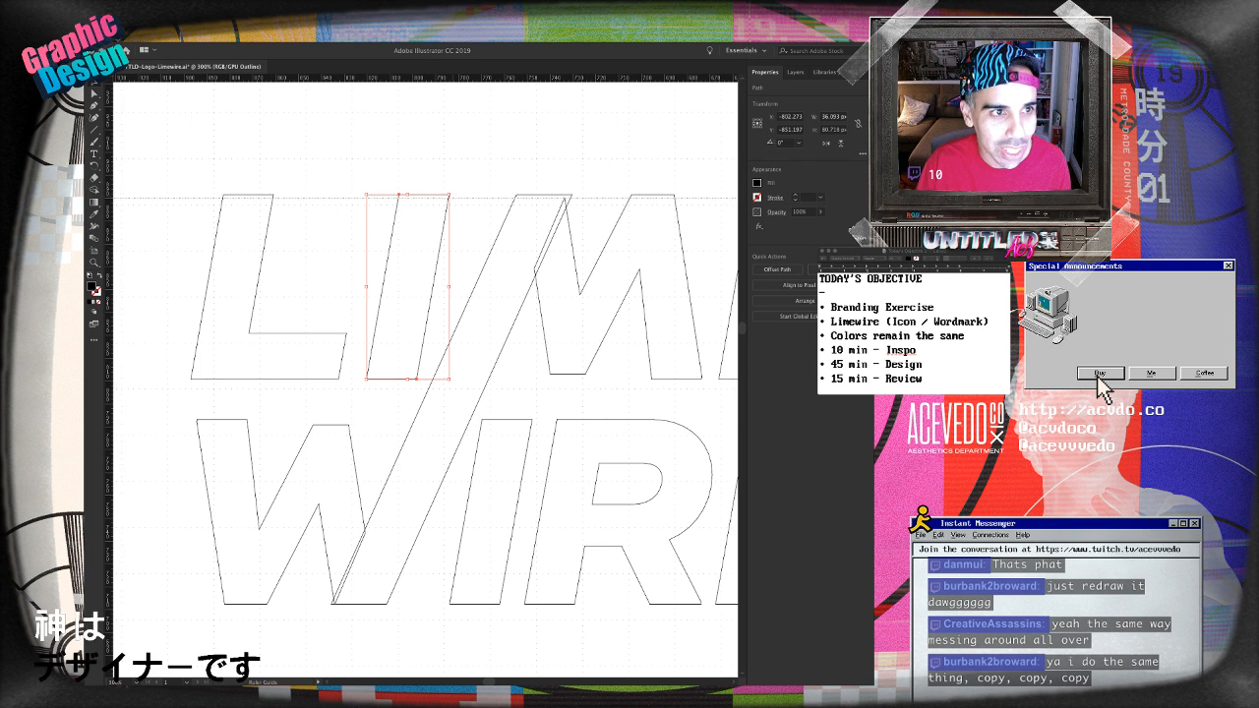
drag(449, 194, 449, 194)
scroll(449, 195, left, 2)
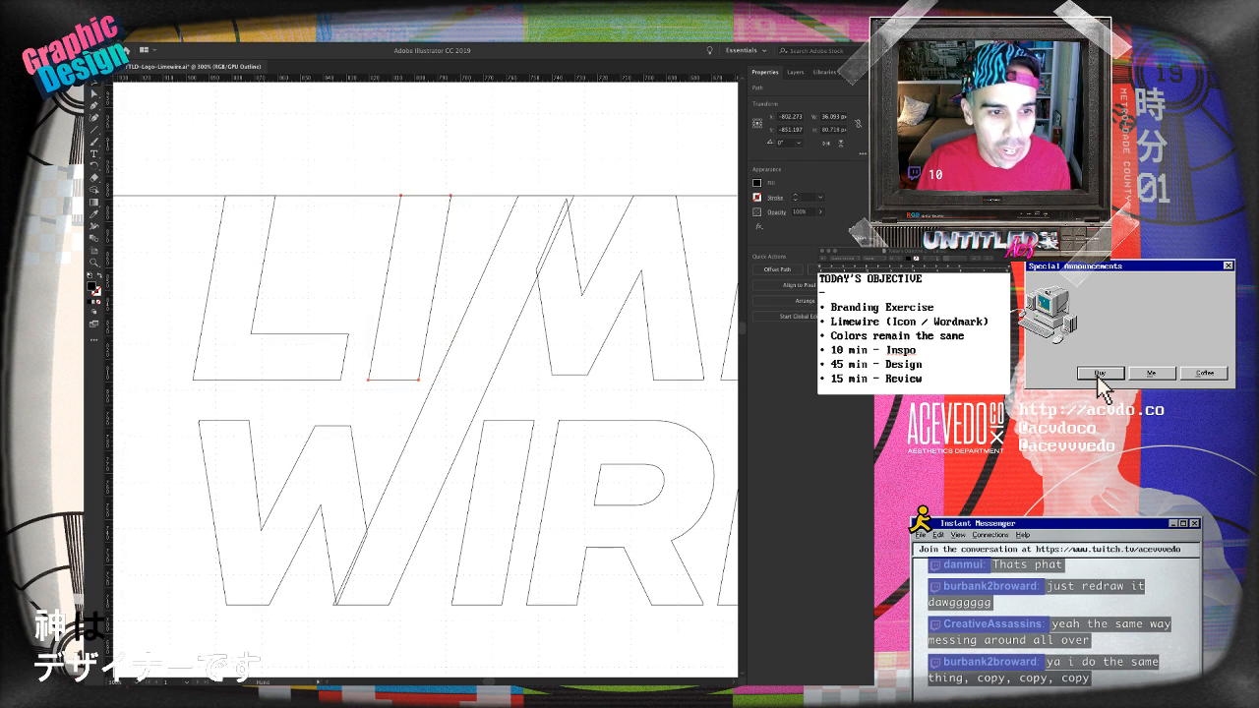
scroll(448, 194, down, 1)
drag(482, 77, 499, 597)
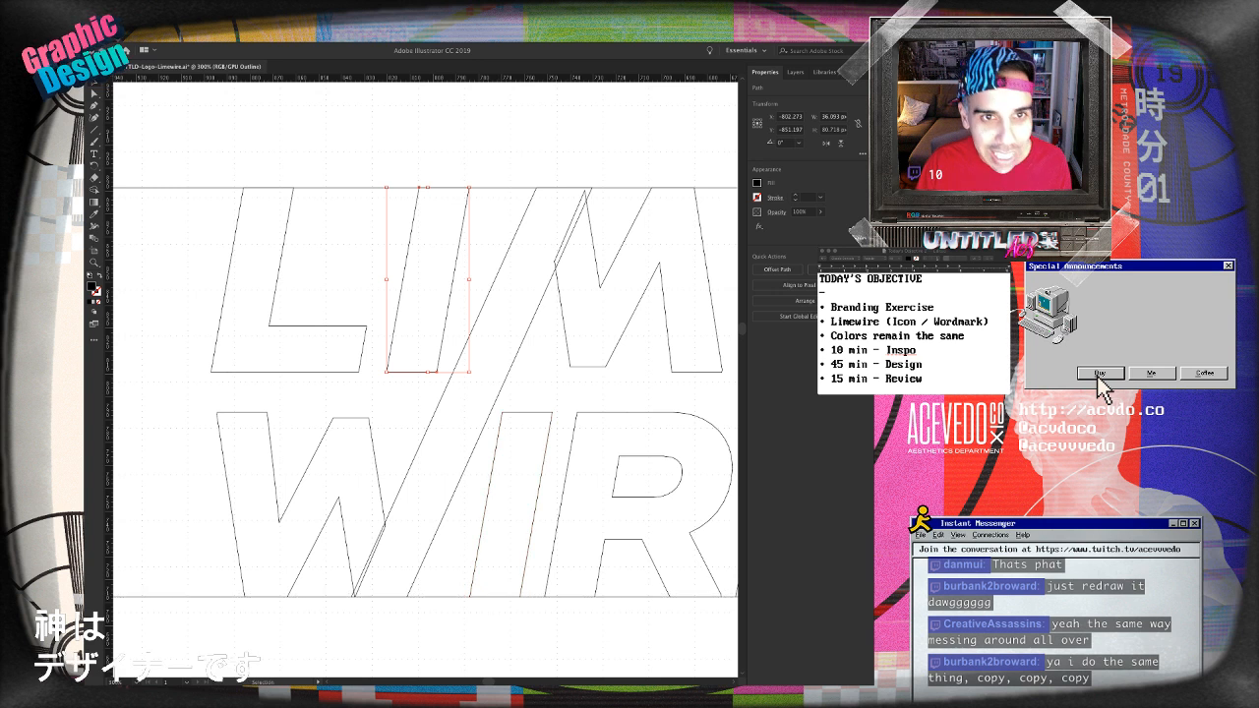
key(super+shift+a)
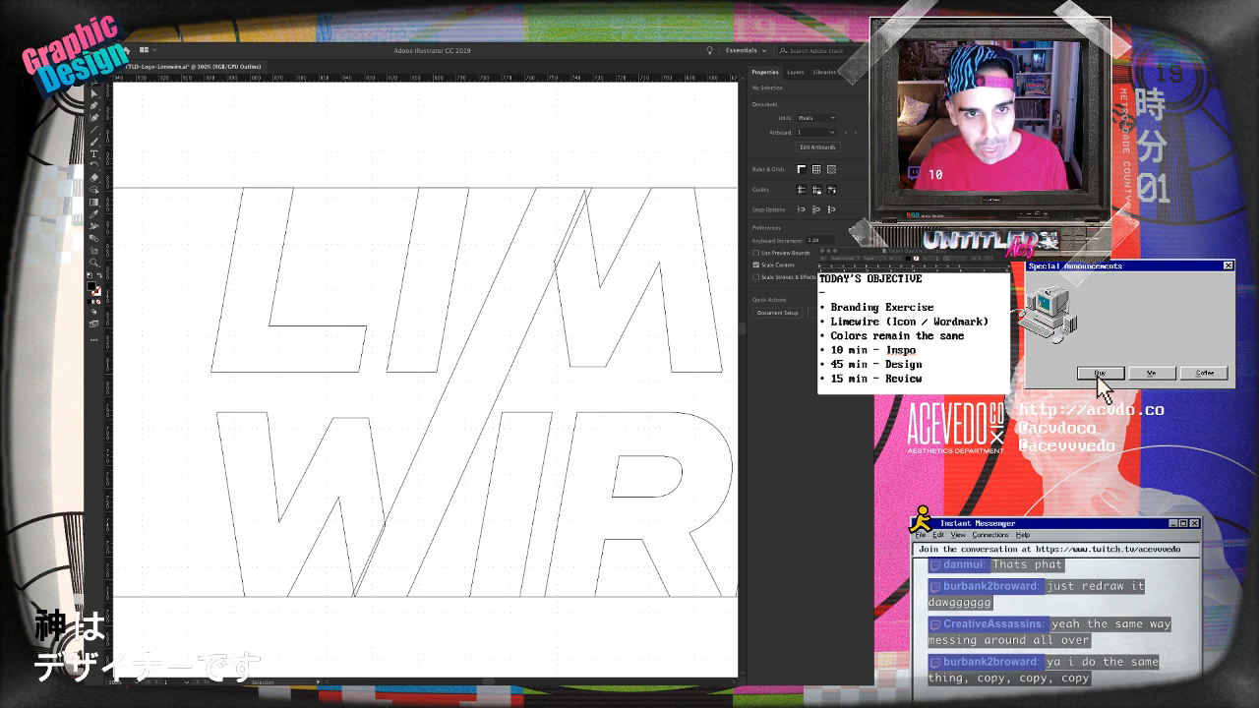
key(super+minus)
- Zoom out to all LIME WIRE versions and try selecting parts of the lower copy
drag(472, 427, 319, 471)
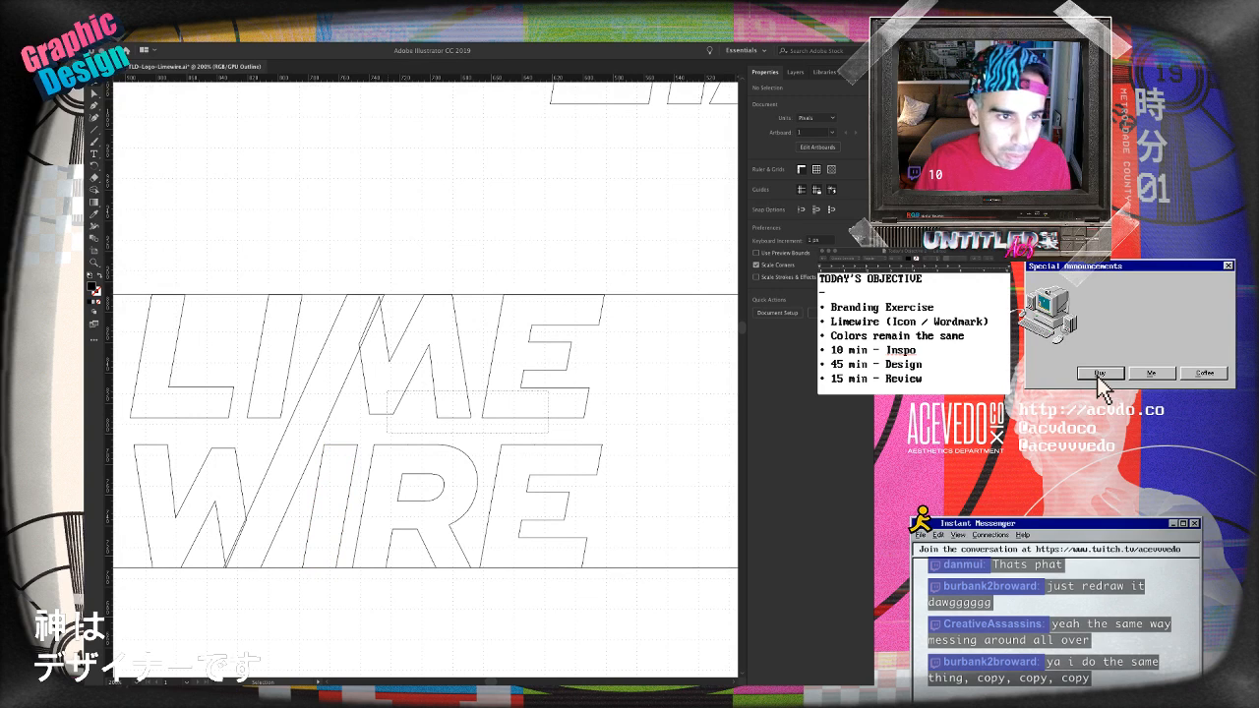
drag(387, 391, 547, 432)
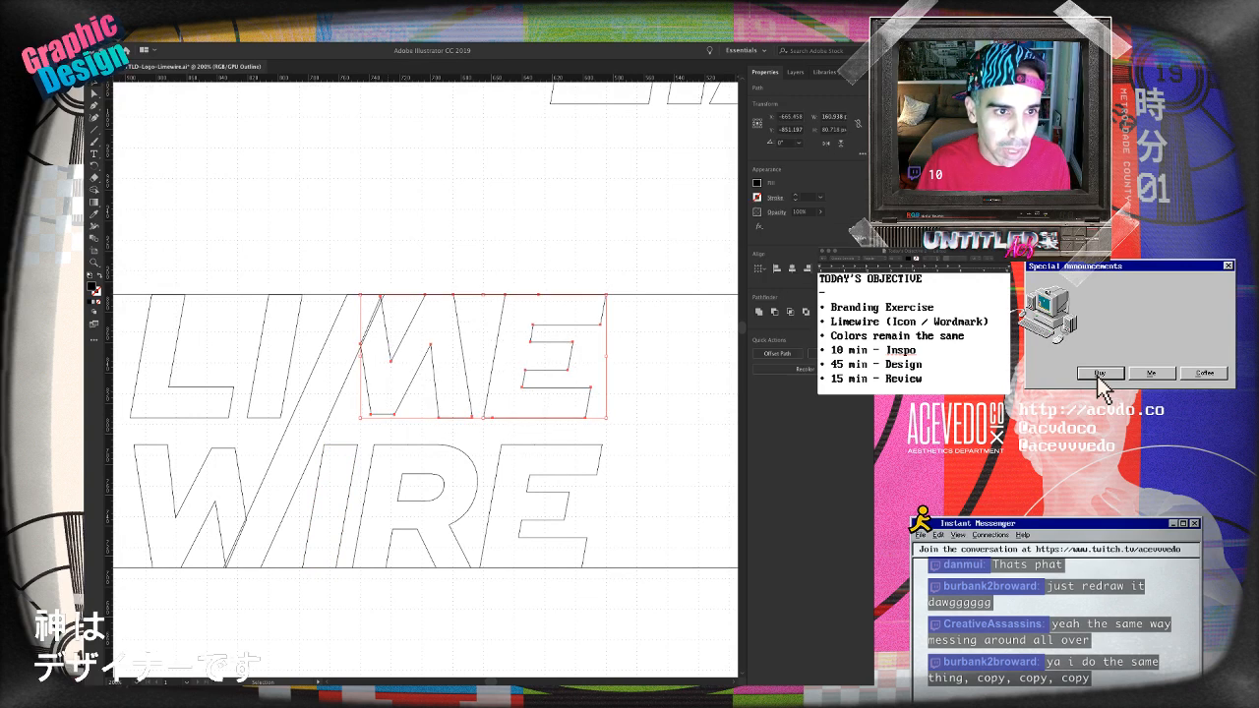
key(super+shift+a)
drag(492, 393, 564, 368)
key(super+minus)
key(super+minus)
key(super+minus)
click(456, 519)
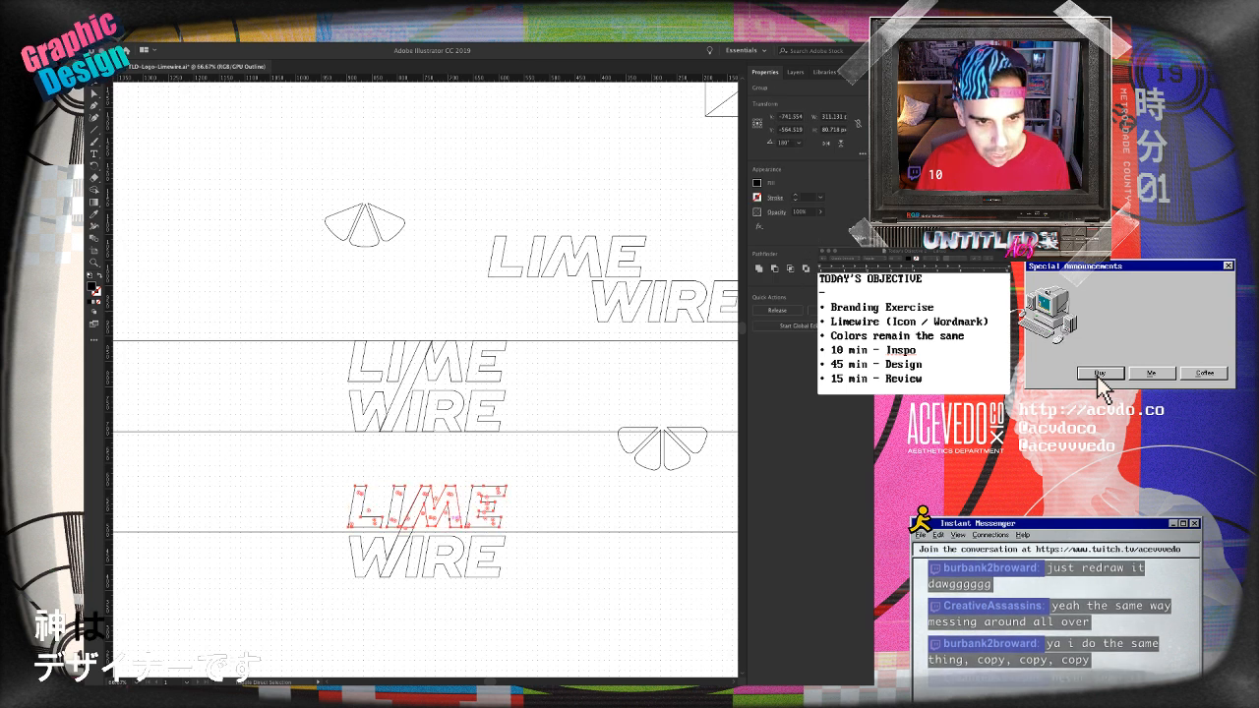
click(448, 510)
key(v)
shift+click(393, 542)
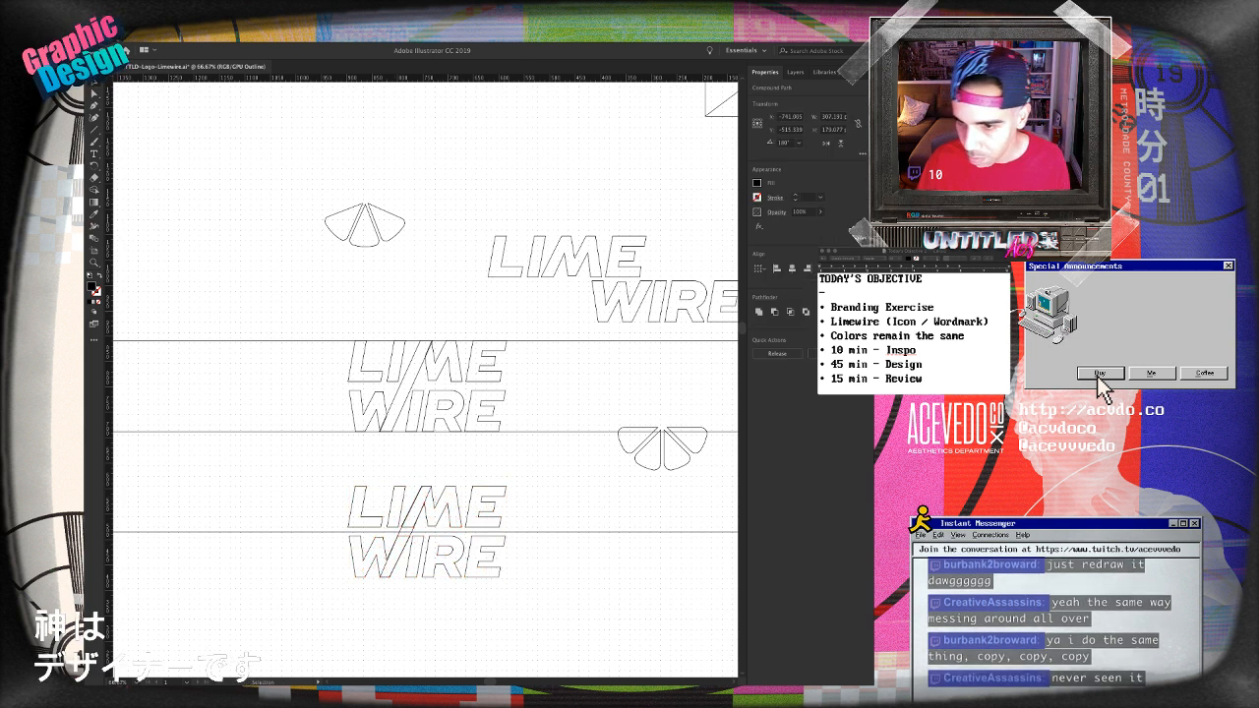
key(super+shift+a)
- Select the lower copy's W and M and drag them over the working wordmark's W and M
click(397, 534)
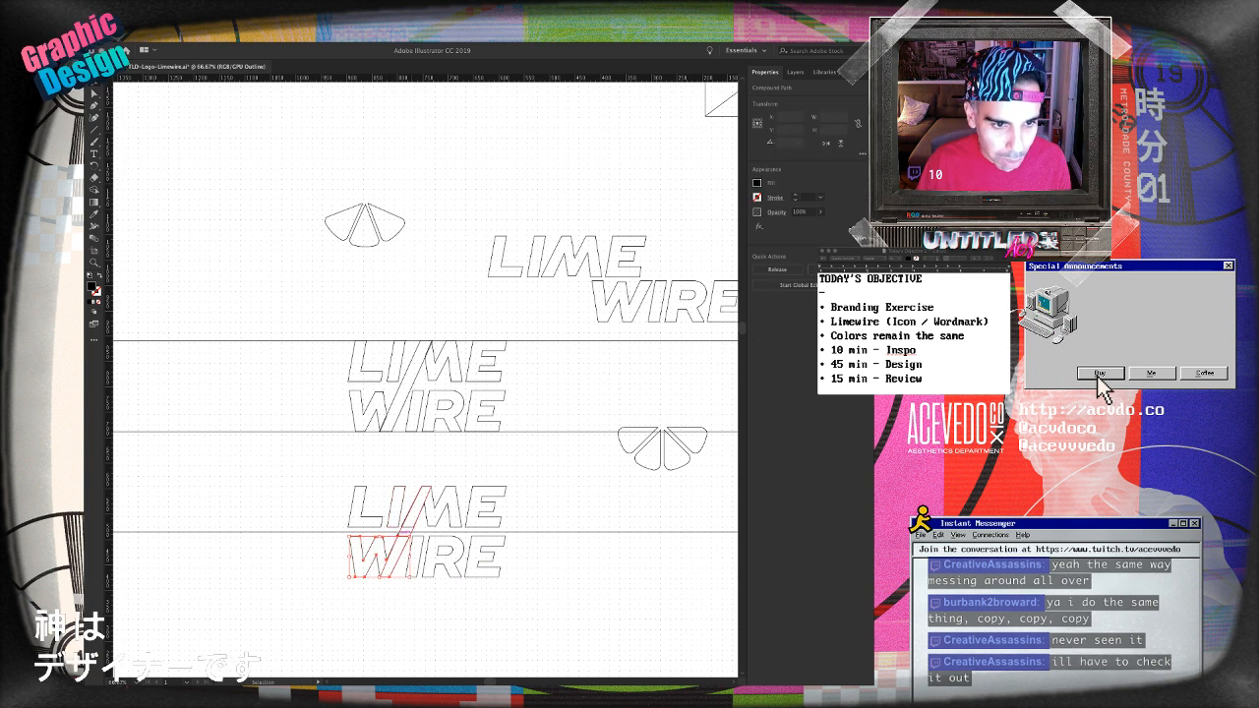
shift+click(448, 509)
drag(448, 509, 452, 281)
key(super+equal)
key(super+equal)
key(super+equal)
key(v)
drag(329, 228, 357, 502)
- Test deleting the W and M outlines, then restore both
key(super+shift+a)
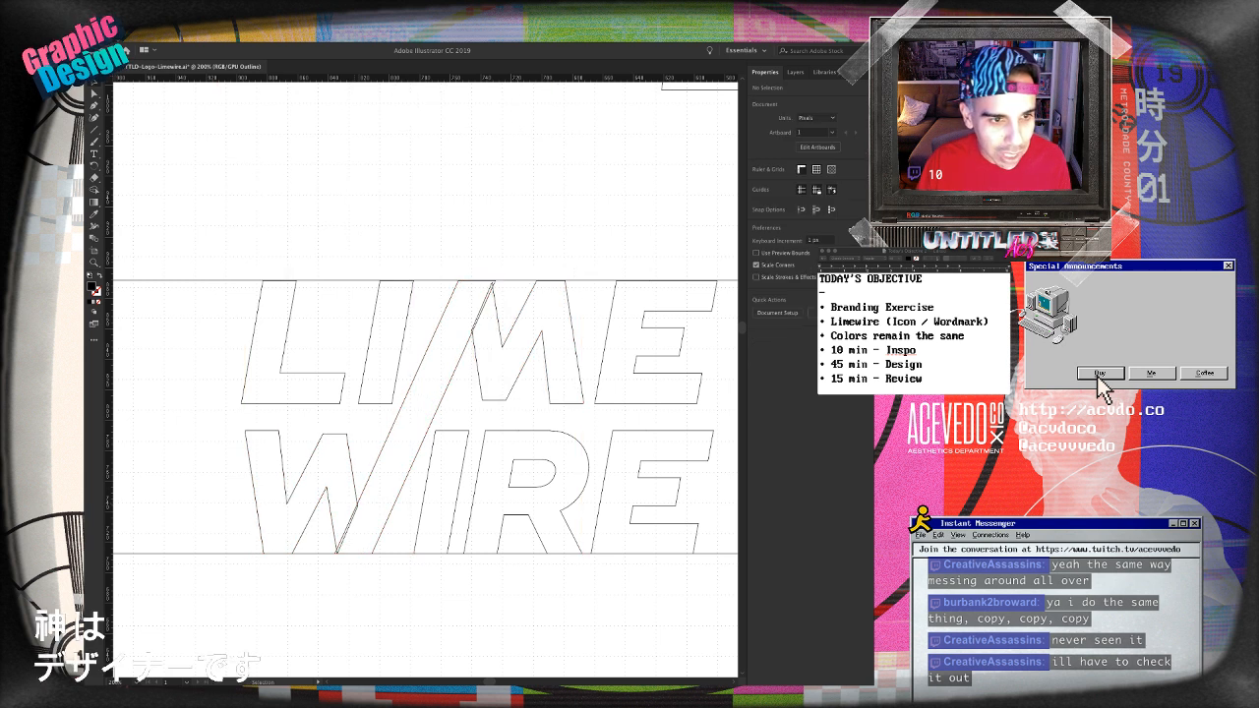
click(348, 456)
key(Delete)
click(508, 339)
key(Delete)
key(super+z)
key(super+z)
key(super+shift+a)
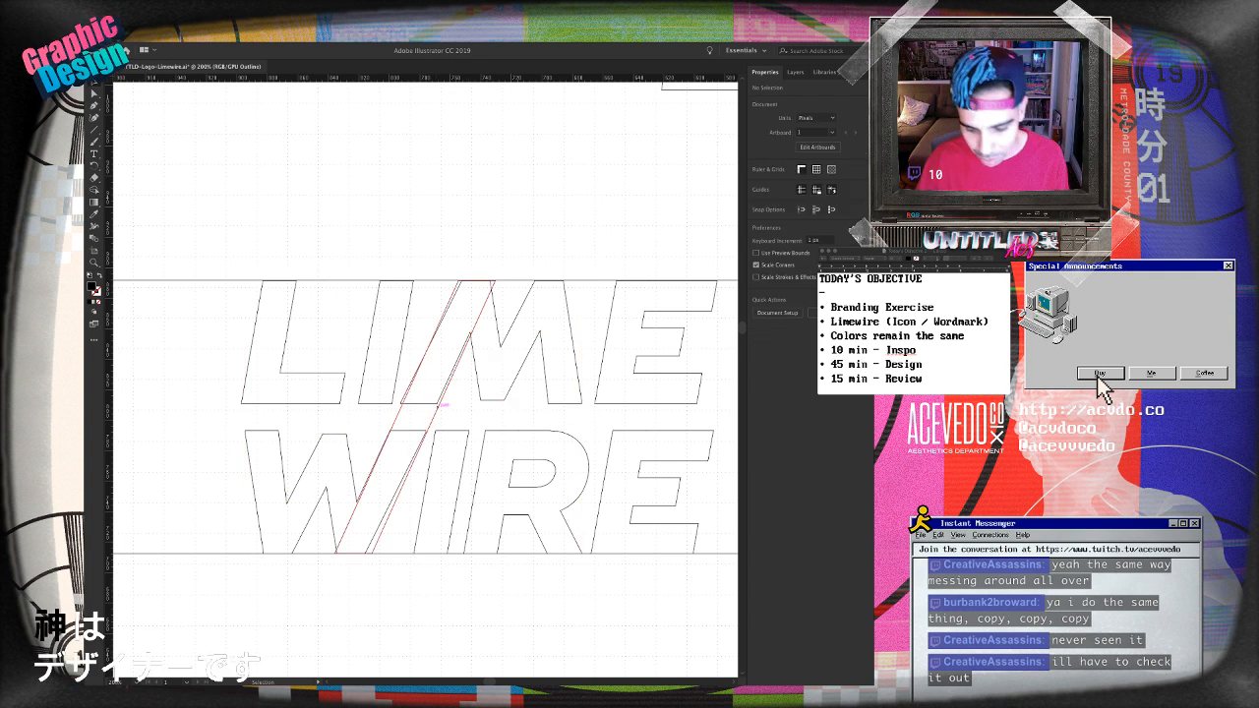
- Zoom in on the middle LIME WIRE version of the wordmark
key(super+minus)
drag(293, 280, 420, 431)
key(super+plus)
key(super+plus)
key(super+plus)
key(v)
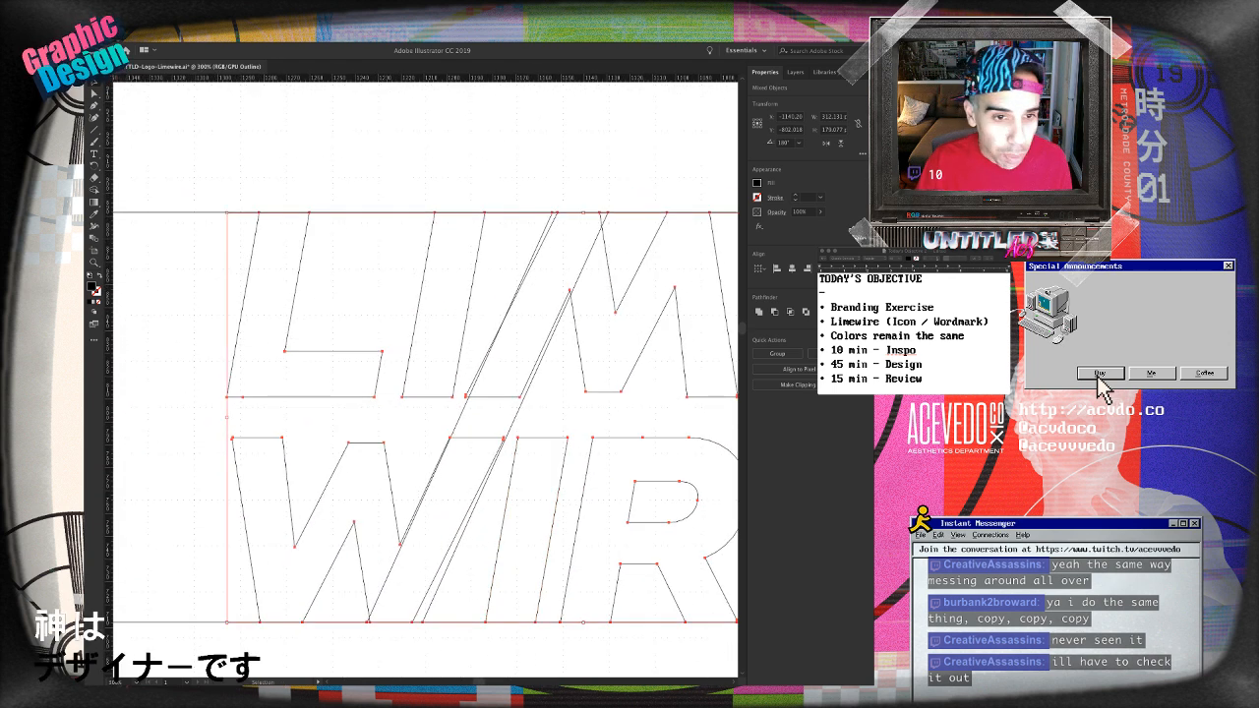
key(super+shift+a)
- Nudge the diagonal slash a couple of pixels left and right
click(435, 590)
click(434, 591)
drag(435, 591, 432, 591)
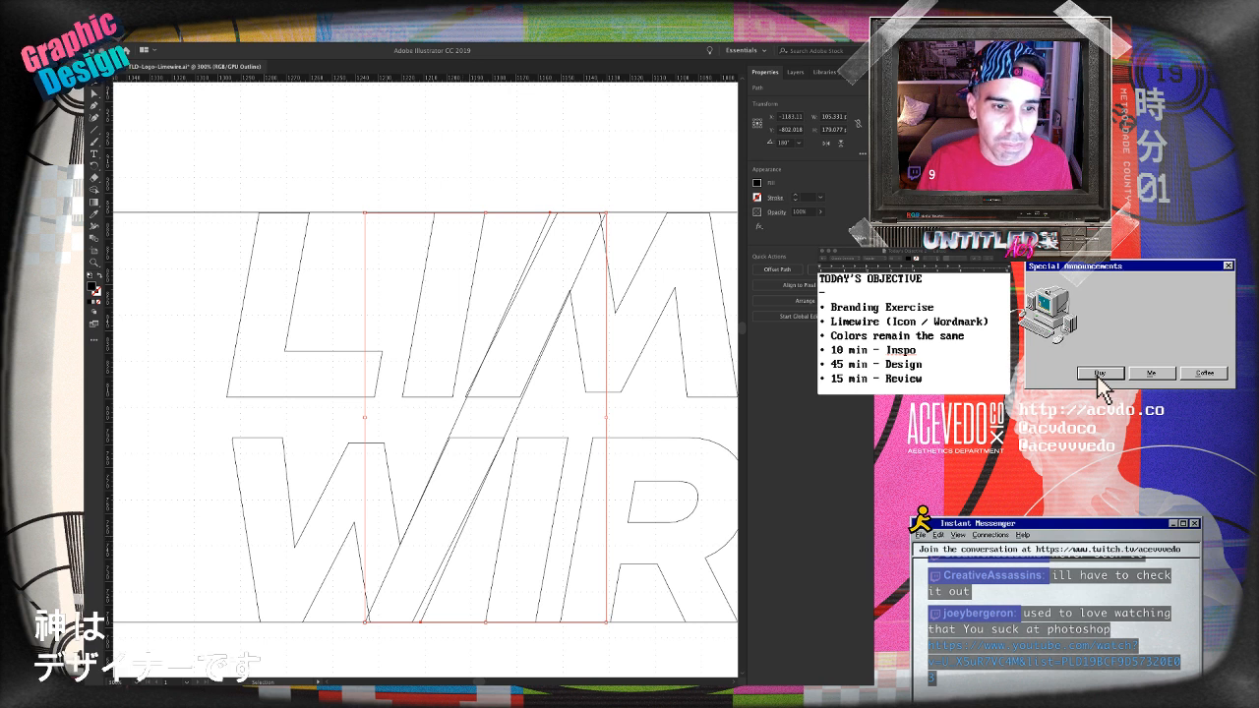
drag(453, 547, 455, 548)
key(Left)
key(Left)
key(Right)
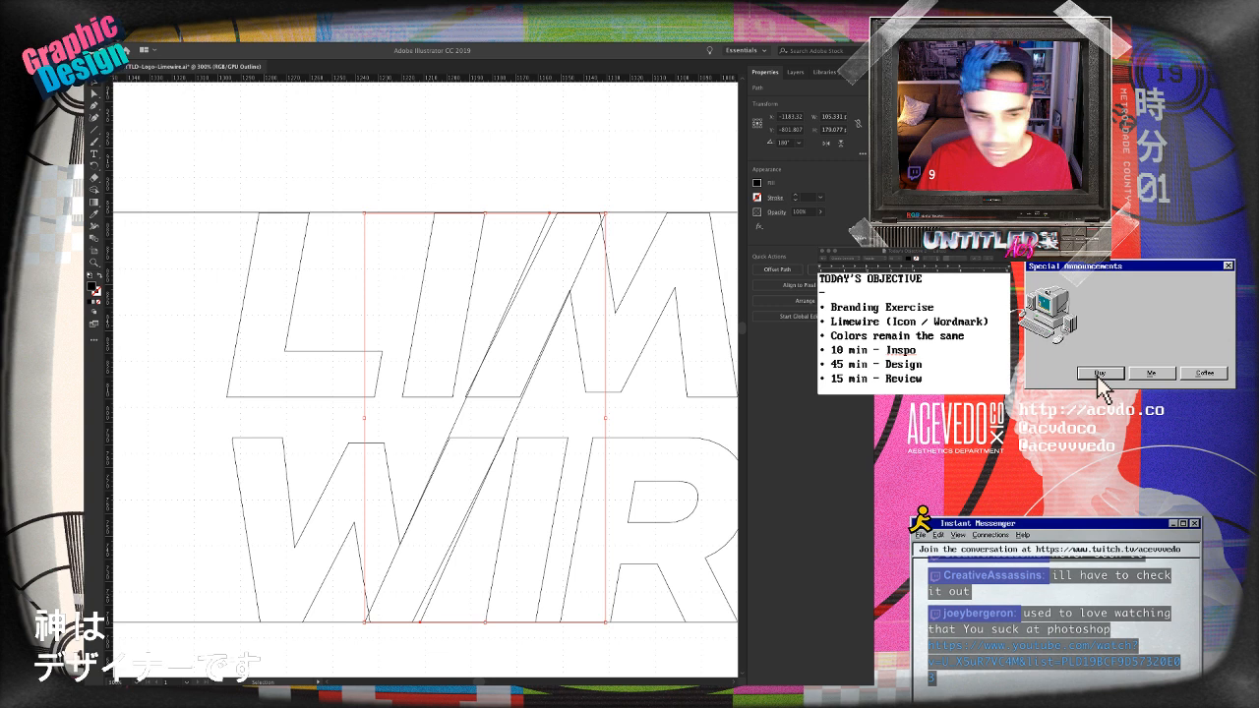
key(super+shift+a)
- Fine-tune the slash with 1 px nudges and small drags, settling it a few pixels left
scroll(424, 382, down, 1)
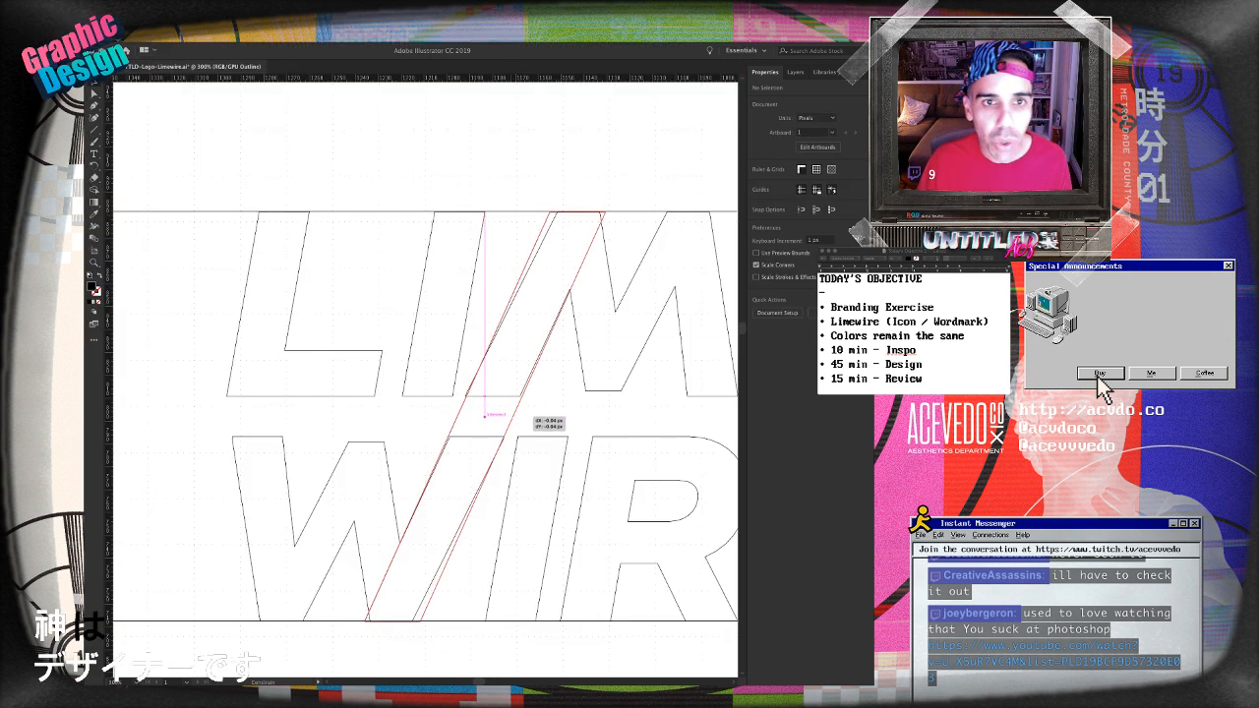
click(512, 413)
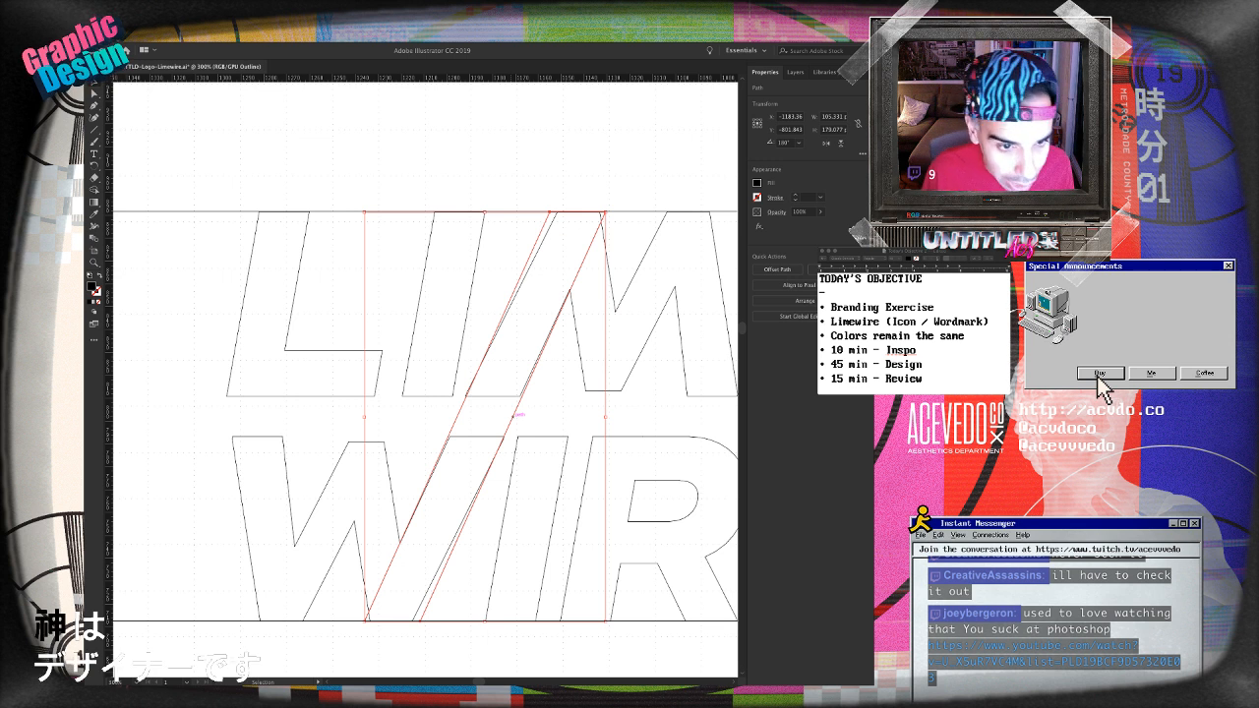
key(Left)
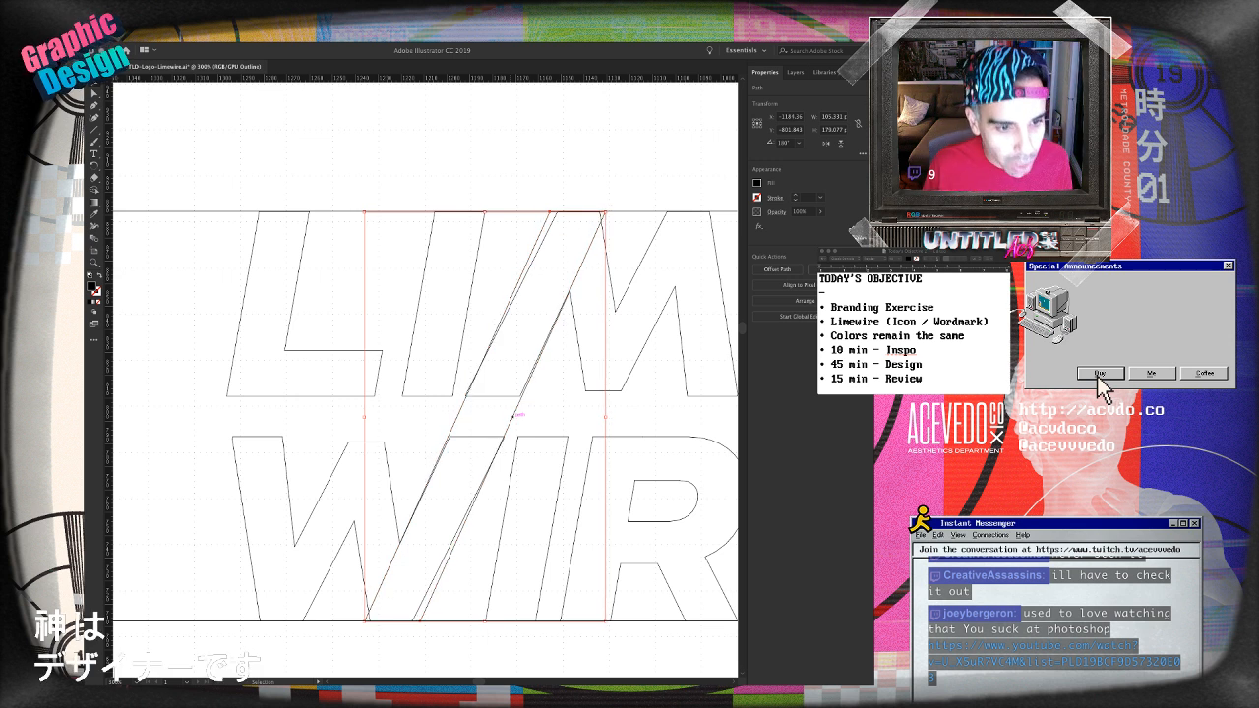
key(Left)
key(Right)
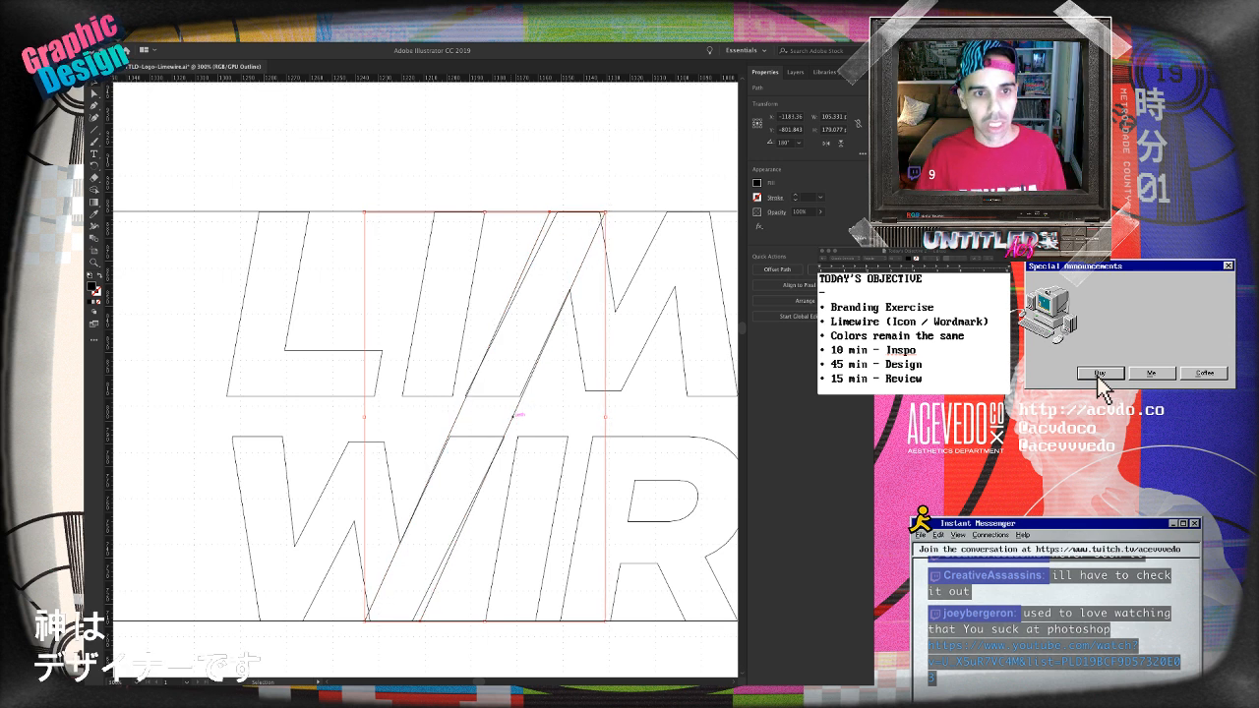
drag(512, 413, 509, 415)
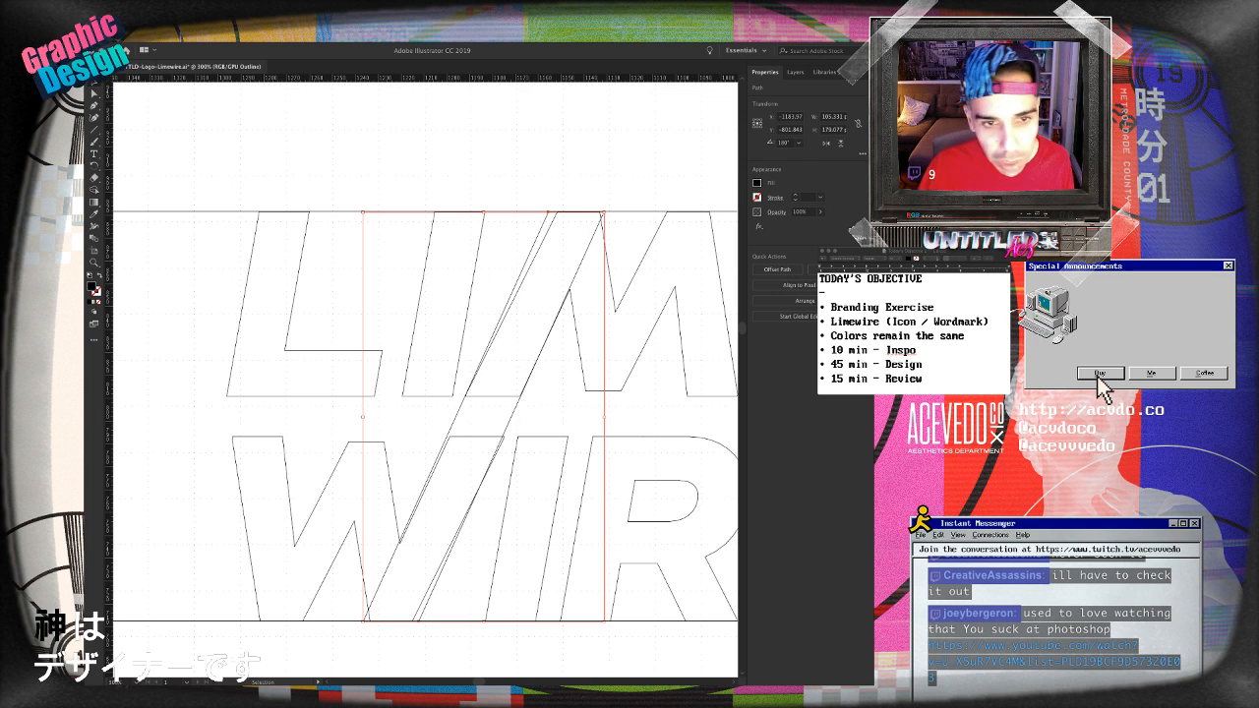
key(super+shift+a)
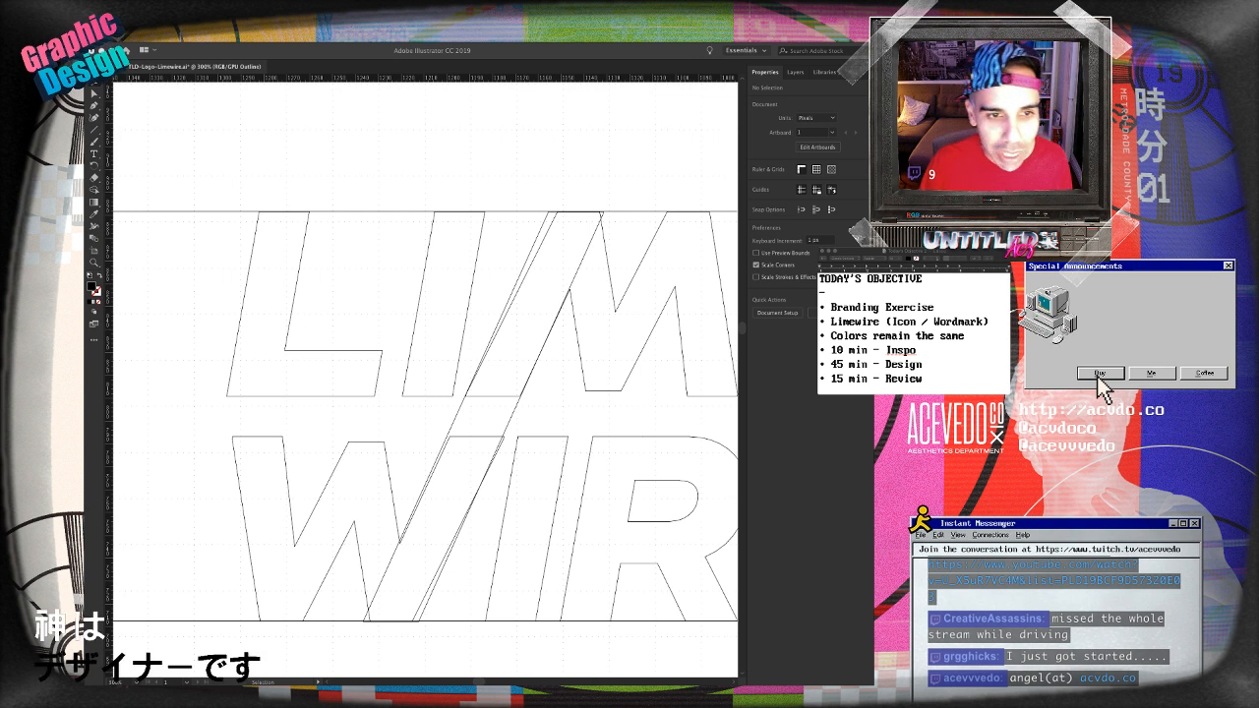
drag(512, 418, 513, 418)
key(super+shift+a)
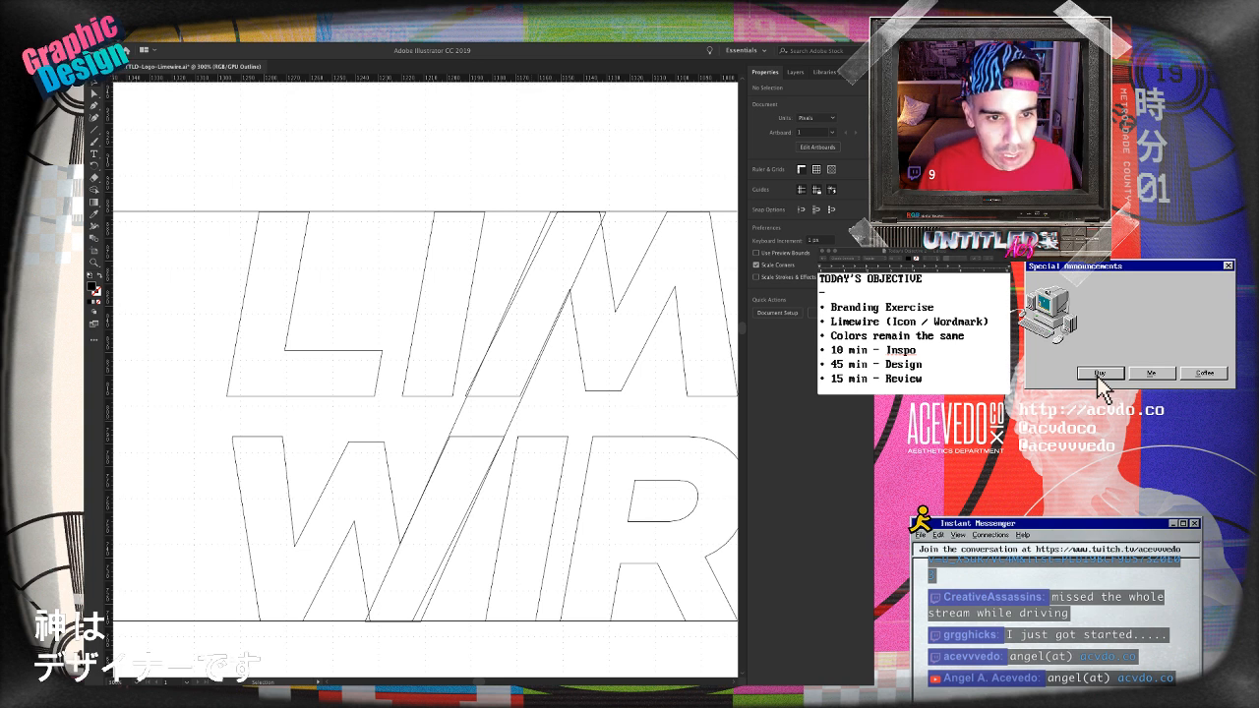
mouse_move(512, 419)
mouse_down()
mouse_move(530, 419)
mouse_move(513, 419)
mouse_up()
- Zoom in on the M and E of LIME in Outline view
key(super+shift+a)
key(super+equal)
key(super+equal)
key(super+equal)
key(super+minus)
key(super+minus)
key(super+minus)
key(super+minus)
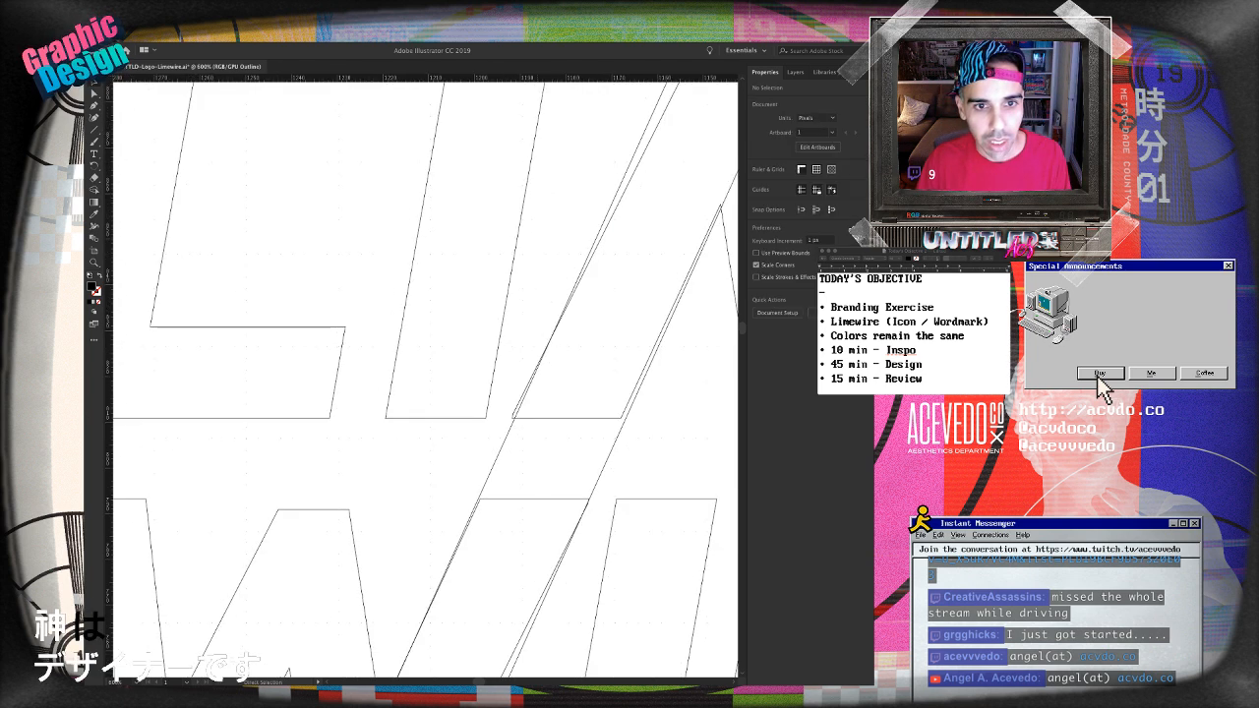
drag(582, 416, 505, 434)
drag(592, 421, 536, 389)
key(a)
key(super+equal)
key(super+equal)
key(super+equal)
key(v)
- Shift the W outline slightly left so its diagonal lines up with the slash
drag(167, 433, 497, 438)
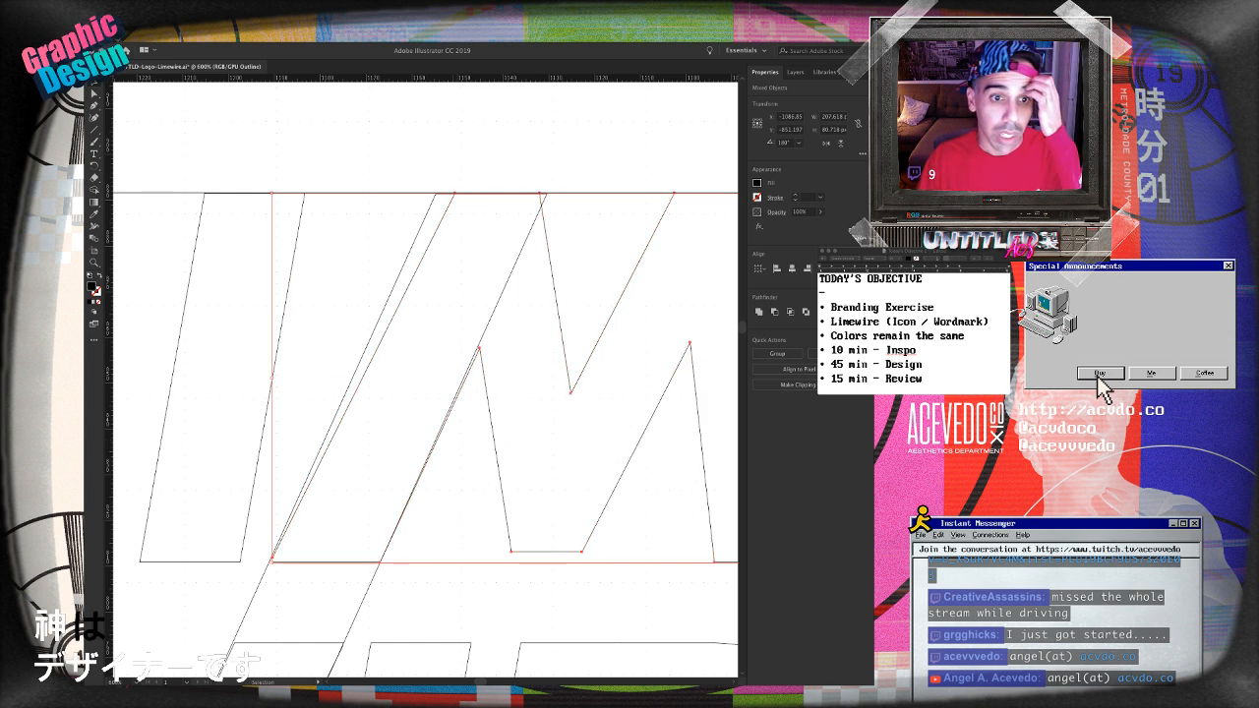
scroll(497, 437, down, 3)
scroll(497, 437, left, 7)
scroll(497, 437, down, 4)
drag(624, 388, 608, 388)
drag(608, 388, 416, 596)
key(super+shift+a)
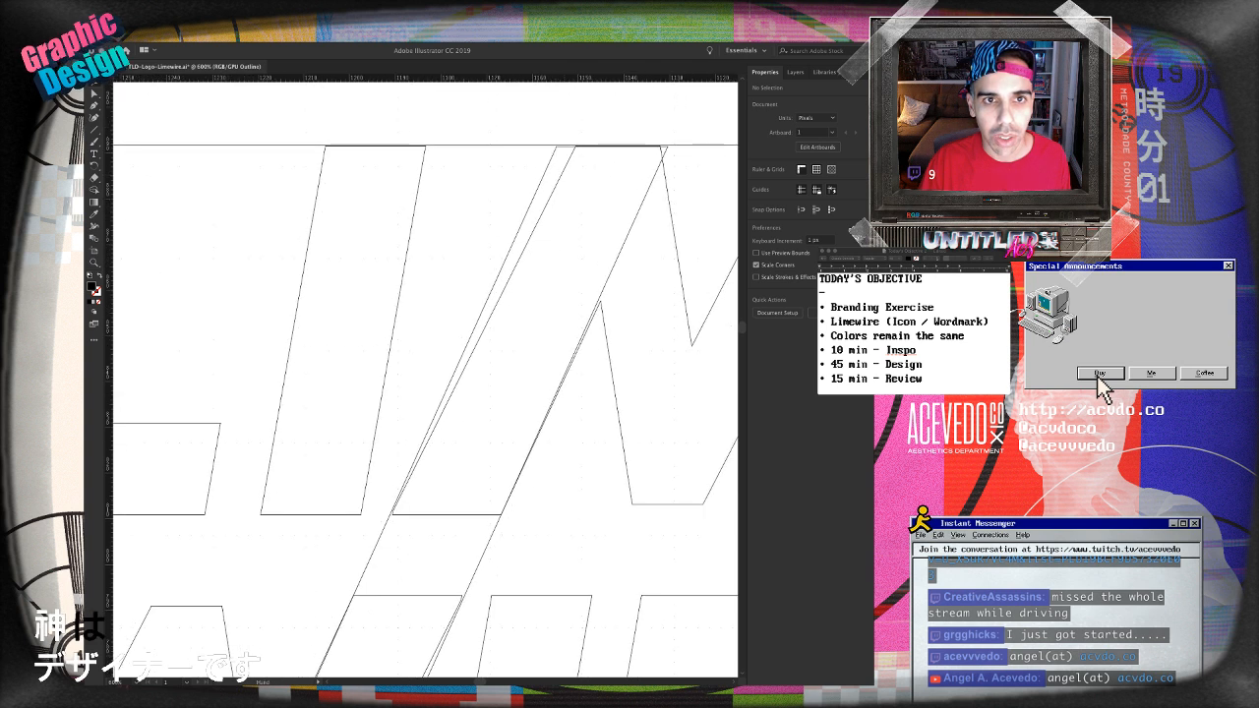
- Check the slash junction by selecting the M and I outlines
drag(472, 325, 376, 445)
key(super+plus)
key(super+plus)
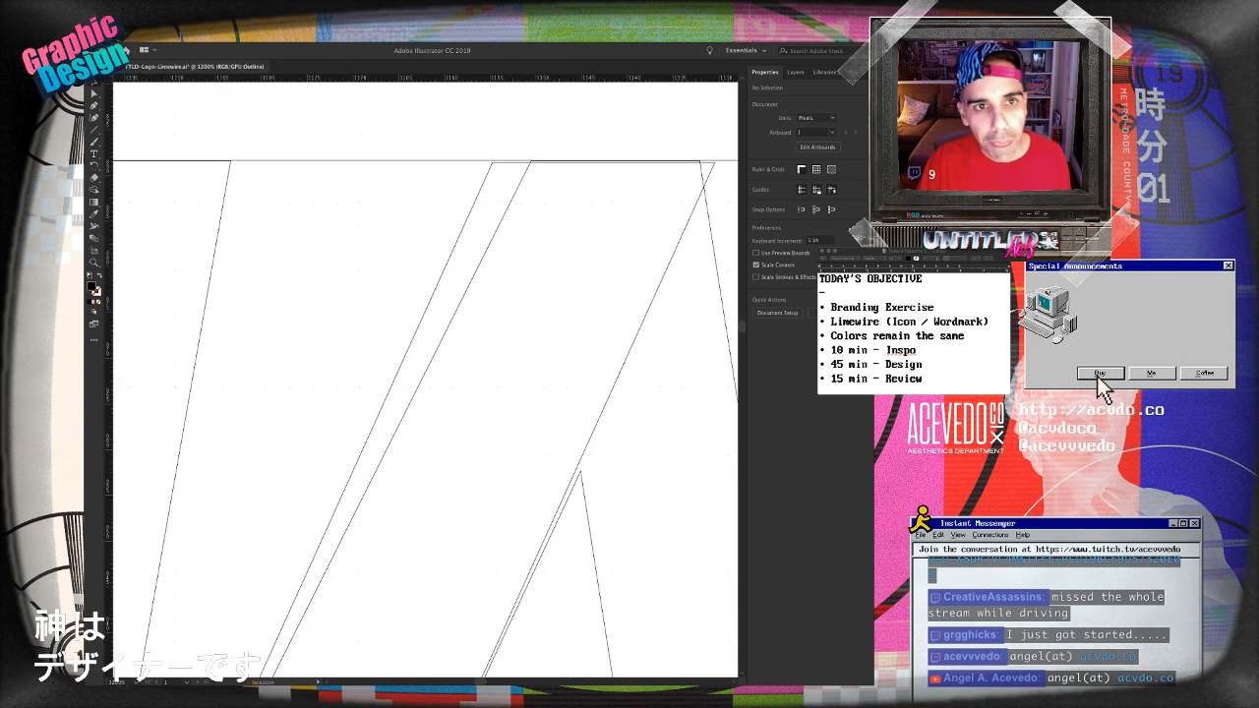
key(super+minus)
key(super+minus)
key(super+minus)
key(super+minus)
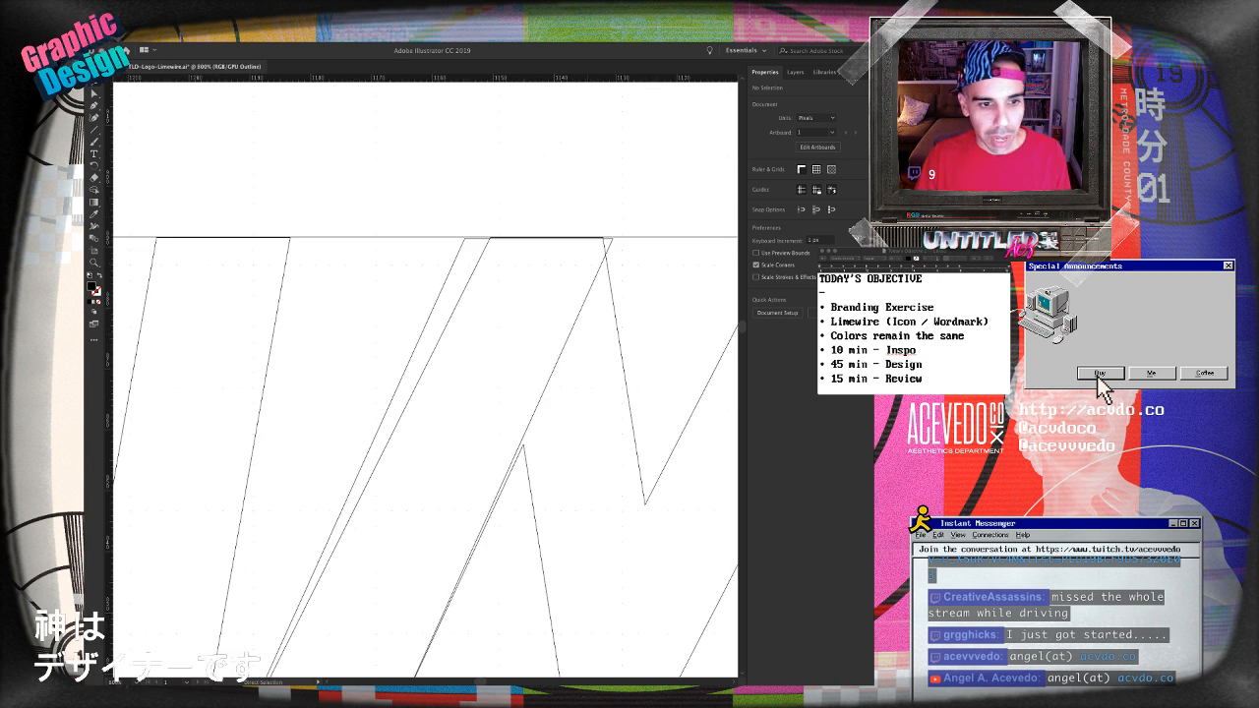
key(v)
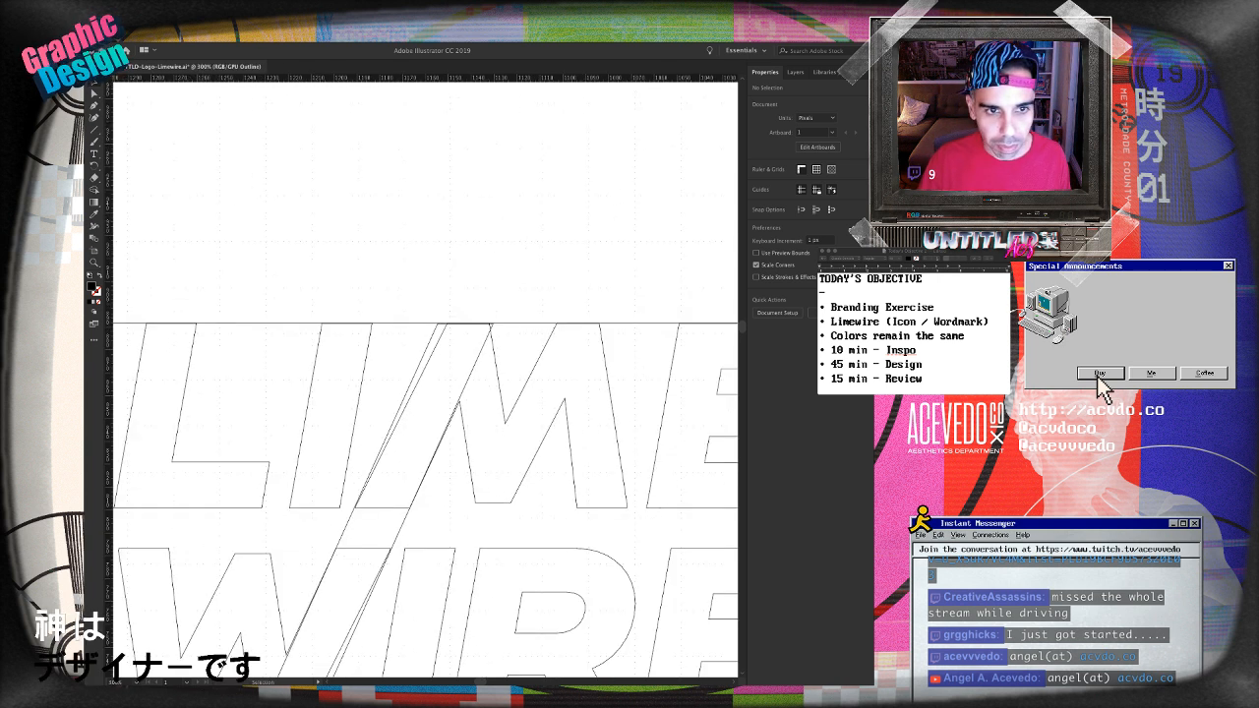
click(504, 421)
shift+click(355, 417)
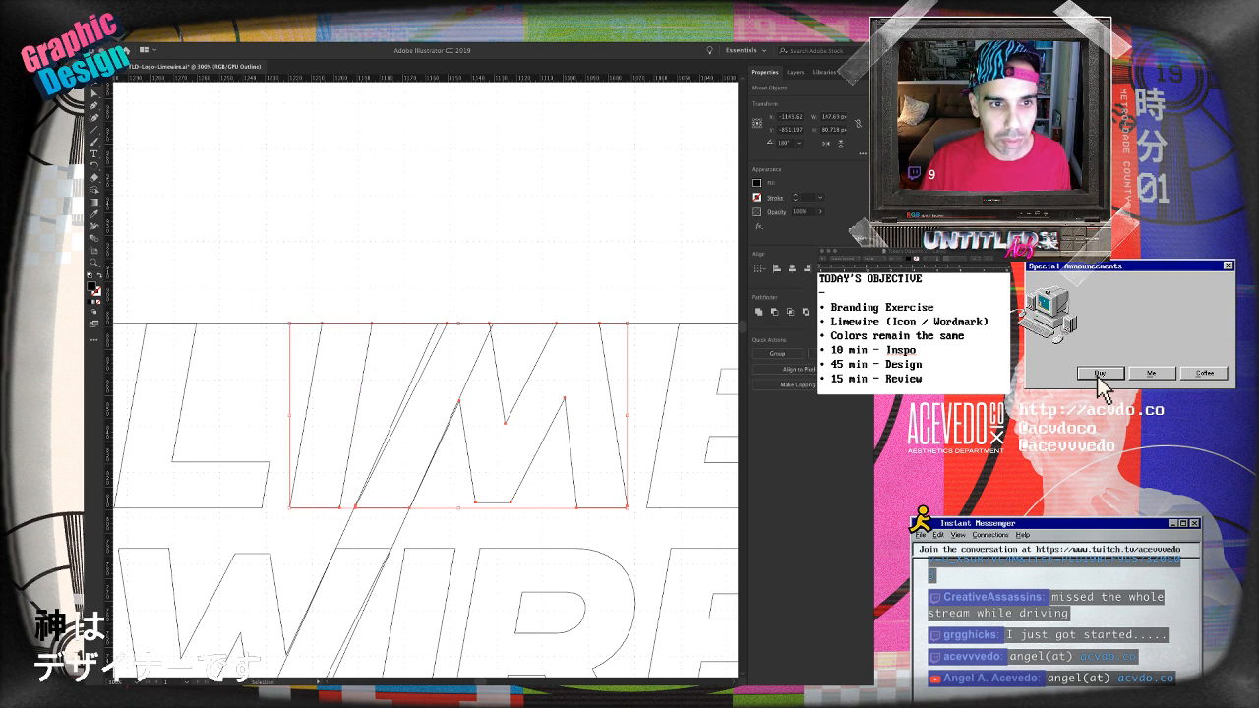
key(super+shift+a)
scroll(426, 378, down, 5)
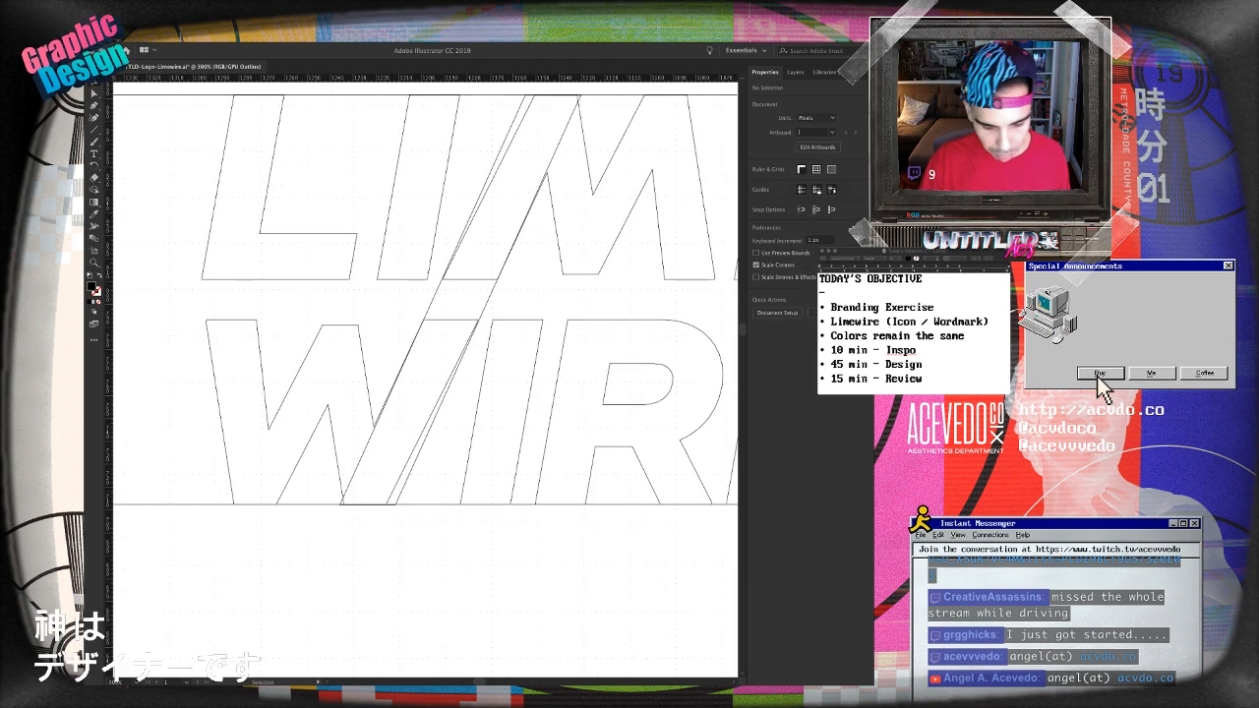
- Switch to Preview and duplicate the LIME WIRE wordmark straight below the original
key(super+y)
scroll(425, 378, up, 3)
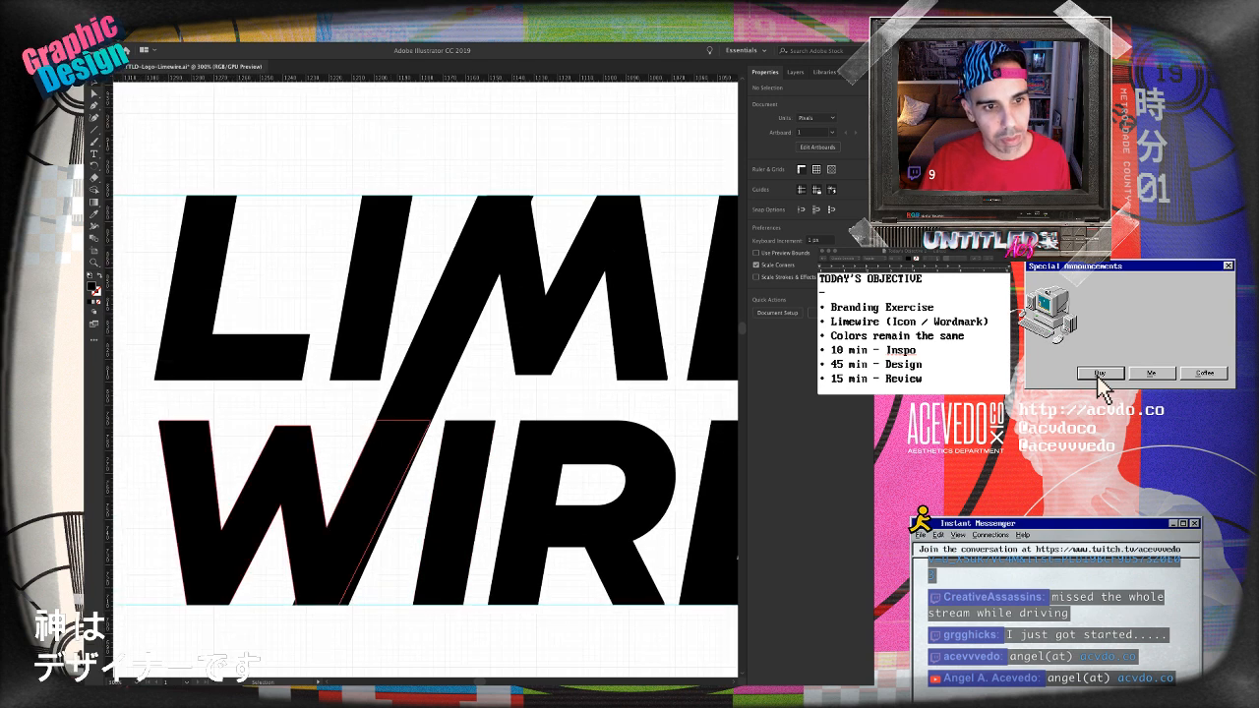
key(super+1)
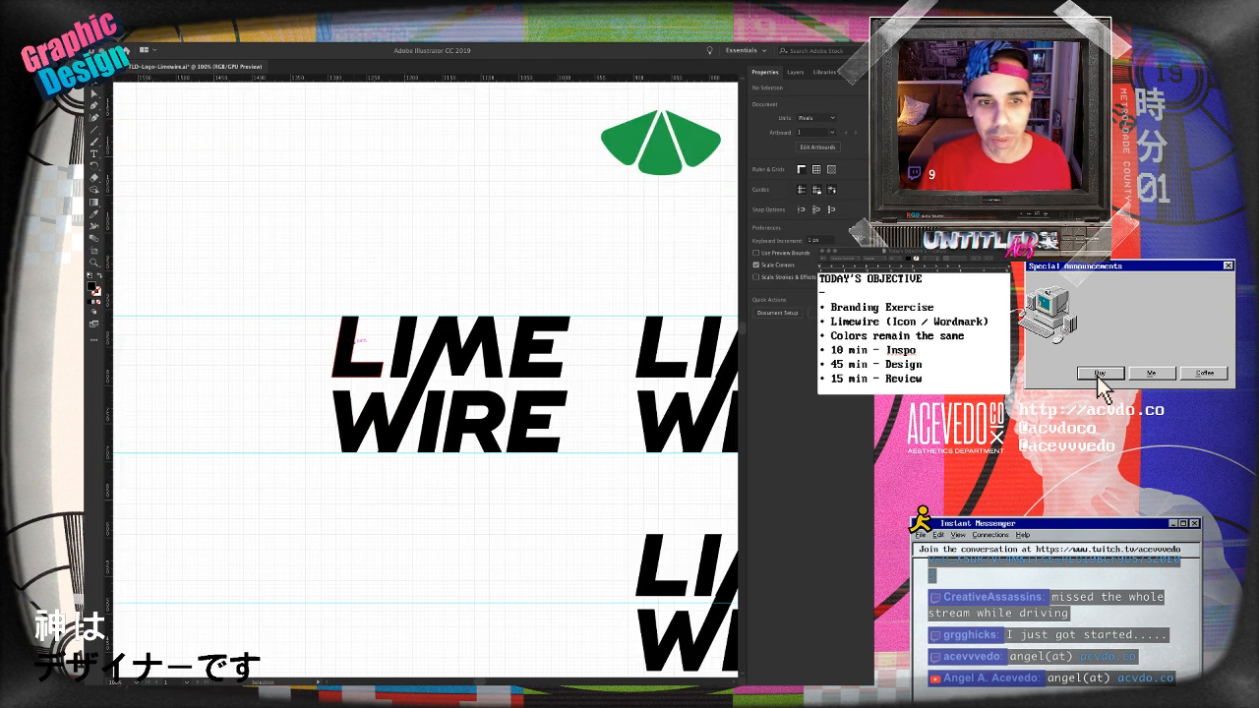
drag(306, 298, 557, 440)
drag(510, 345, 509, 565)
key(super+shift+a)
- Try merging the upper wordmark's slash pieces with Pathfinder Unite, then undo it
drag(512, 436, 559, 443)
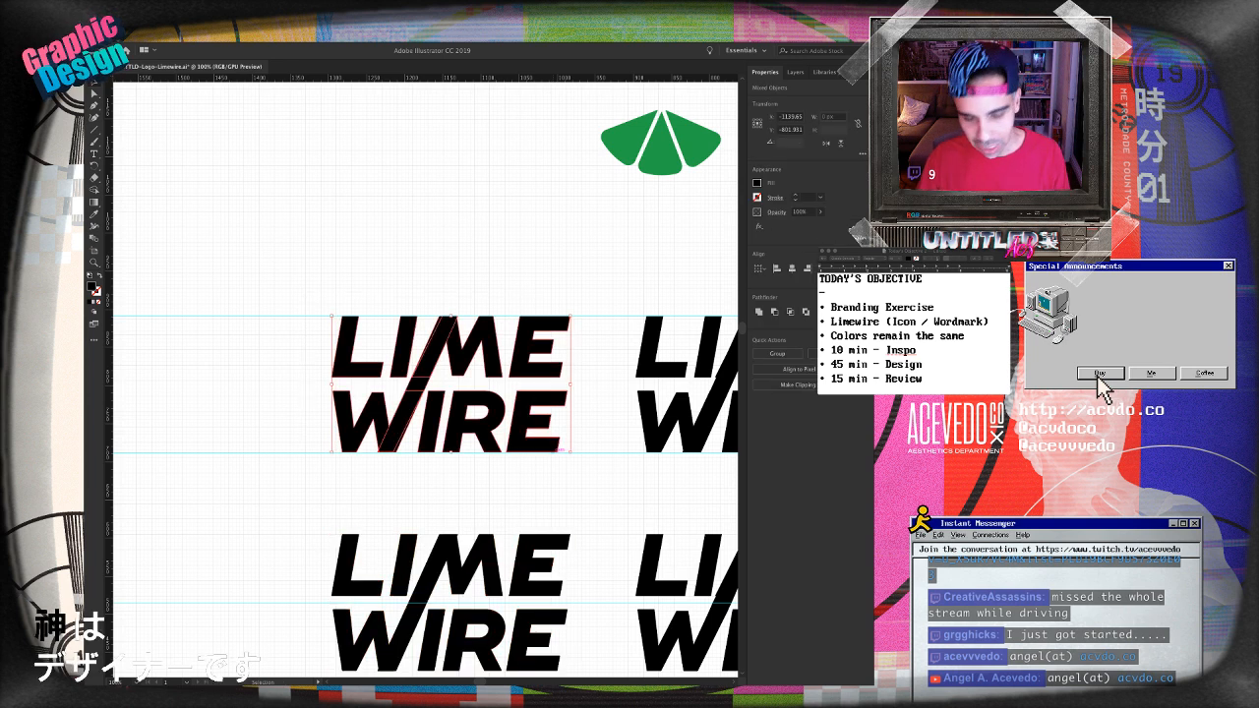
key(super+equal)
key(super+equal)
key(super+equal)
drag(427, 444, 574, 453)
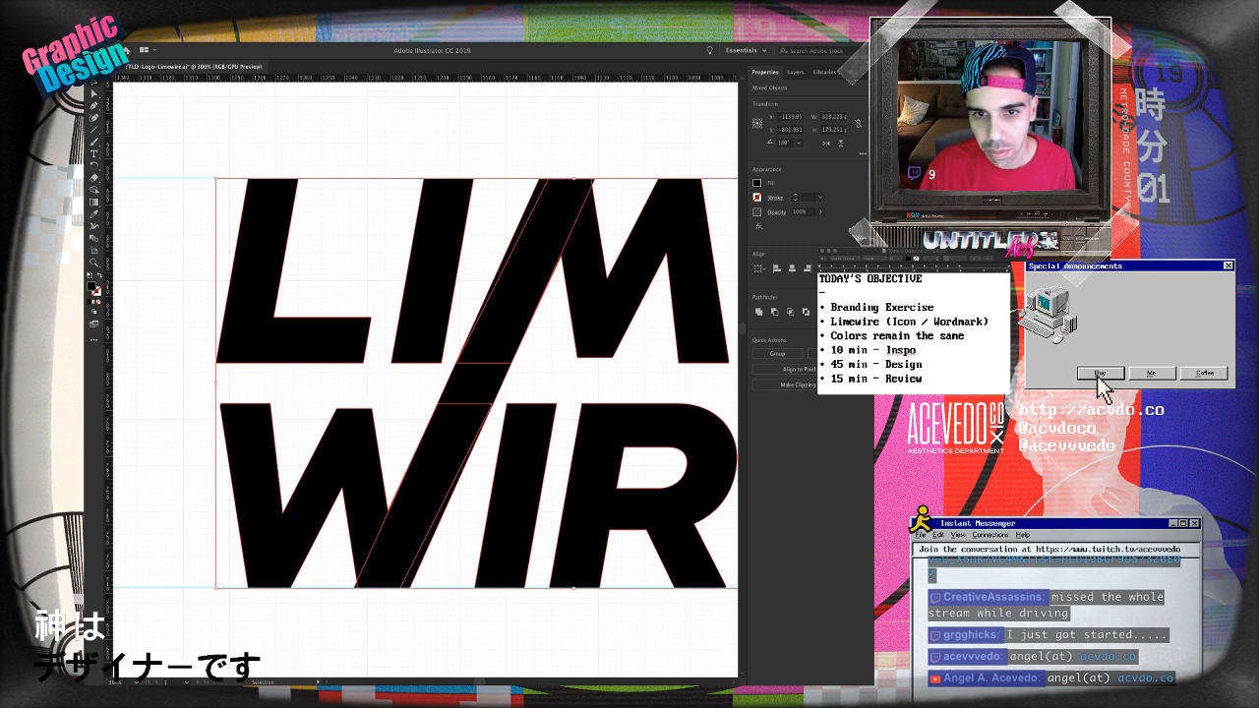
click(758, 312)
key(super+shift+a)
key(super+z)
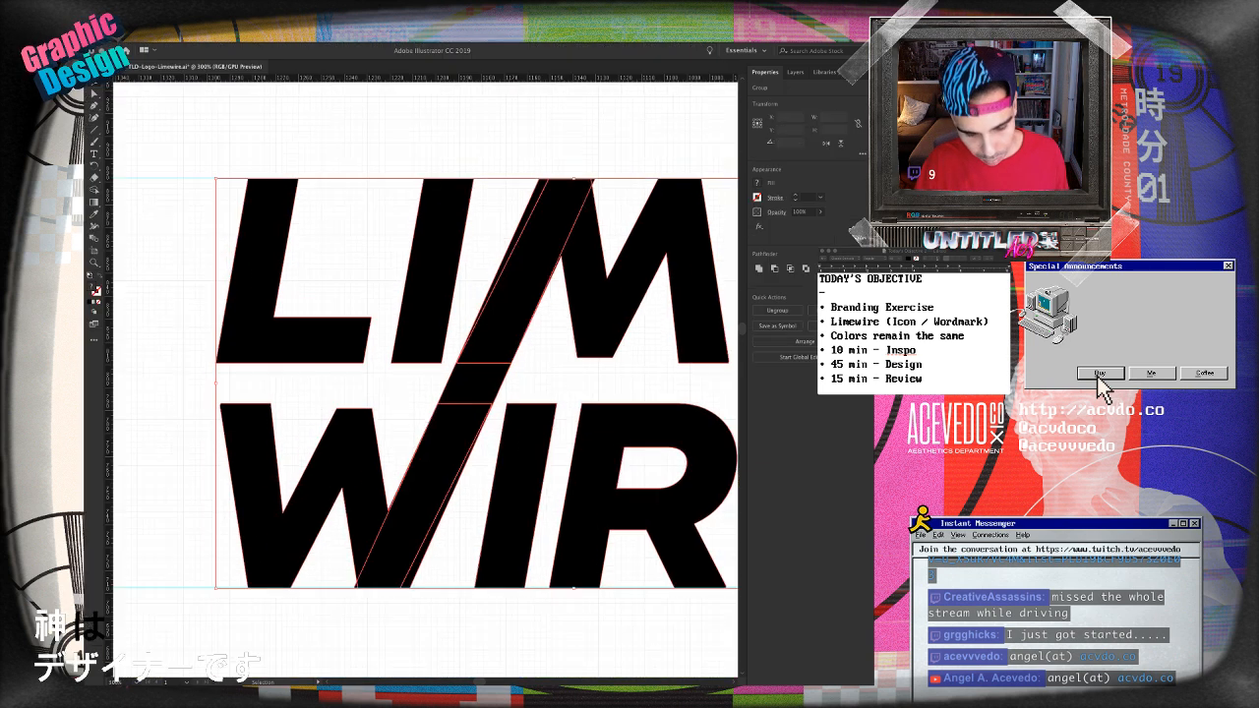
key(super+shift+a)
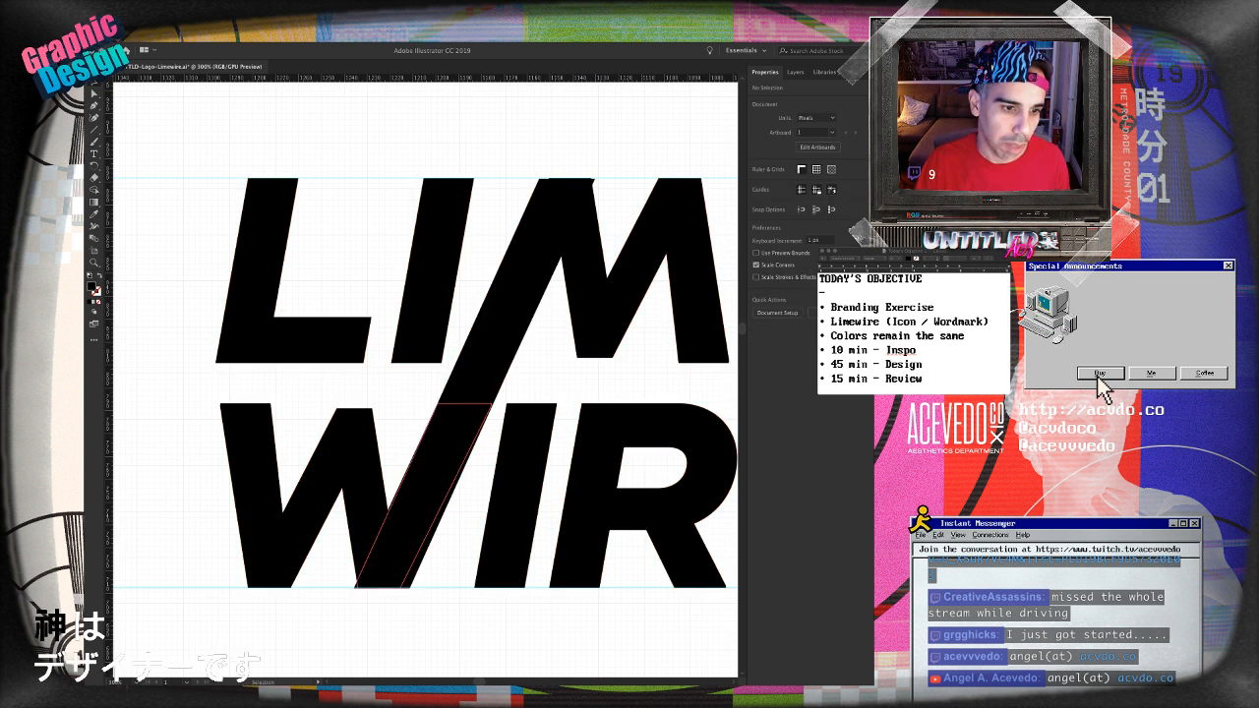
- Compare the wordmark without the slash, restore it, and zoom to its bottom-left corner
click(356, 585)
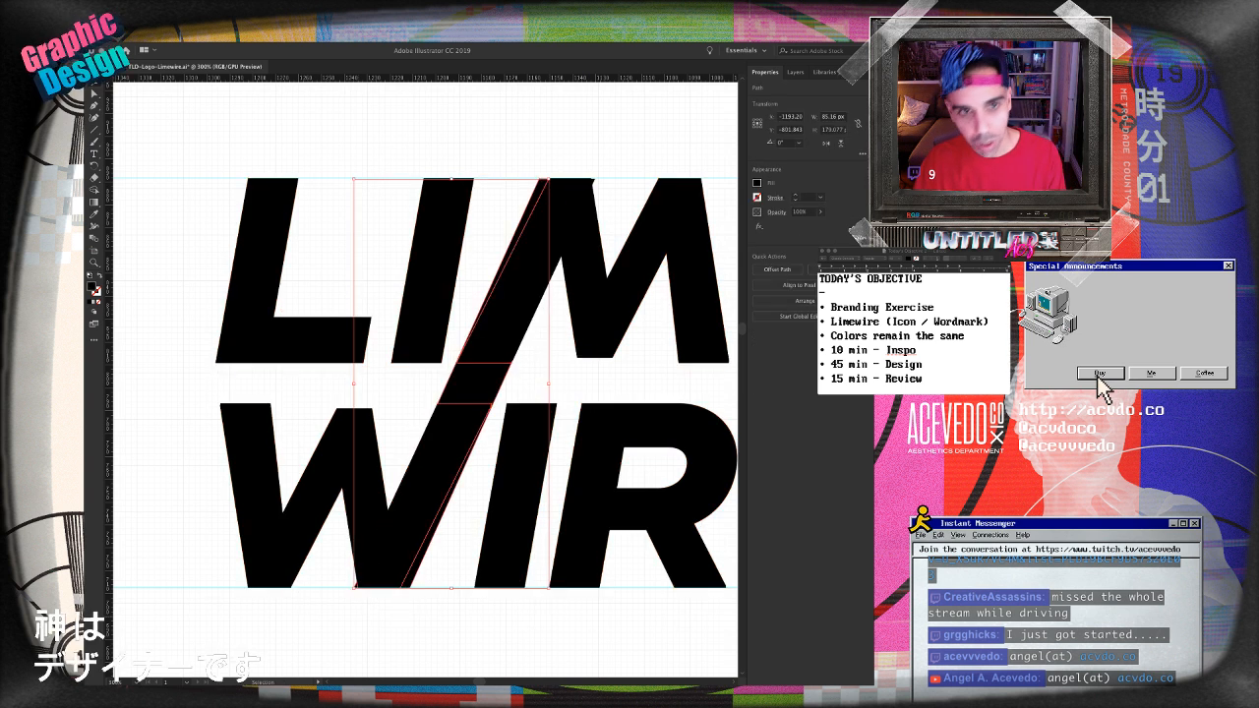
key(super+shift+a)
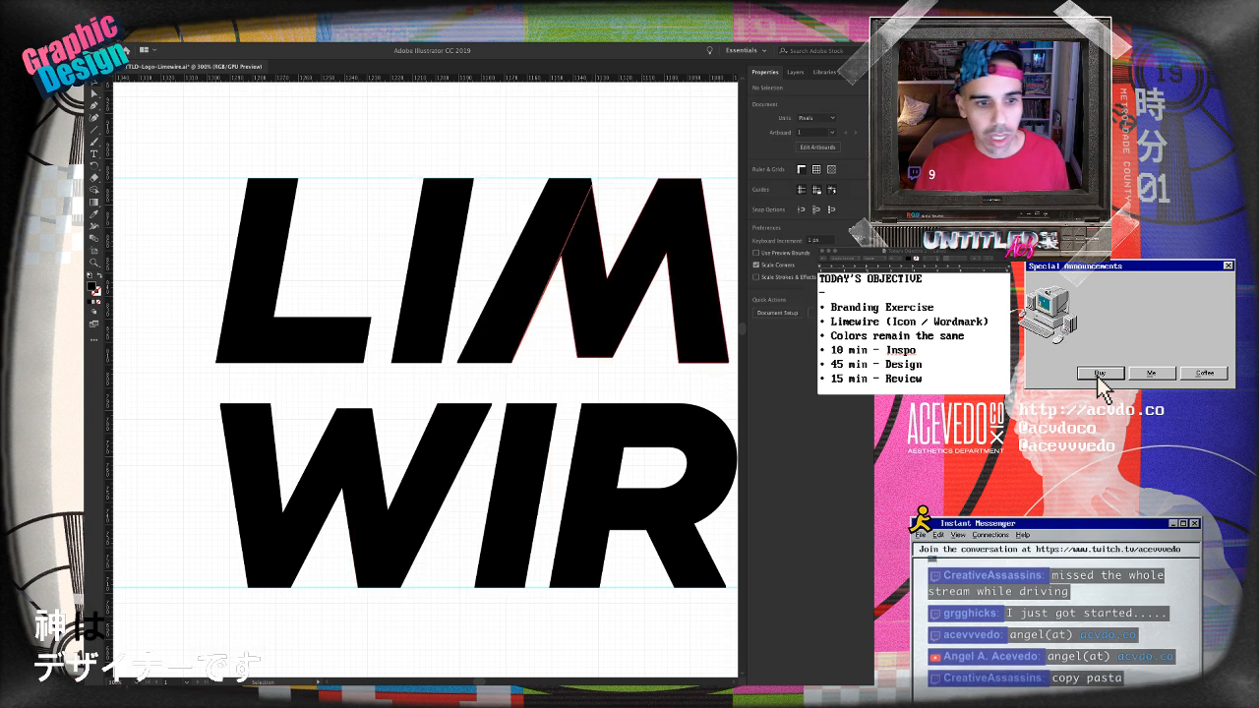
key(super+shift+z)
key(super+shift+z)
key(super+shift+z)
key(super+shift+z)
key(super+shift+z)
click(474, 384)
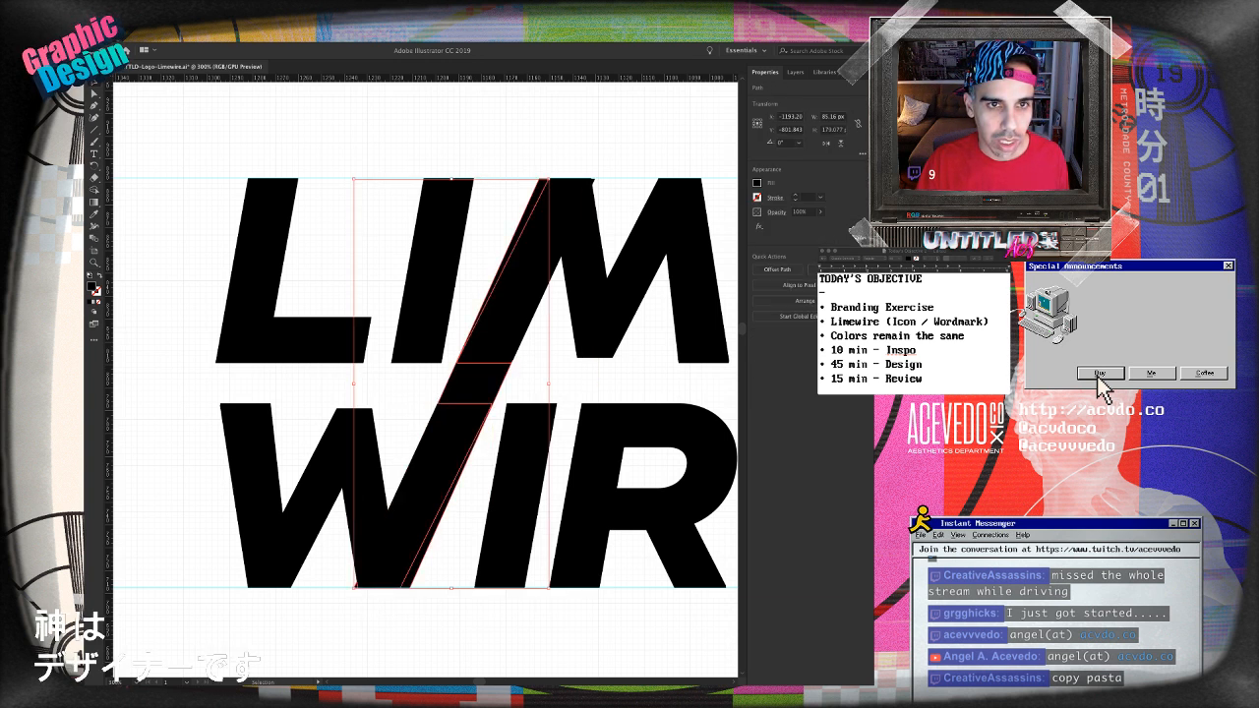
scroll(425, 379, down, 2)
scroll(425, 380, left, 1)
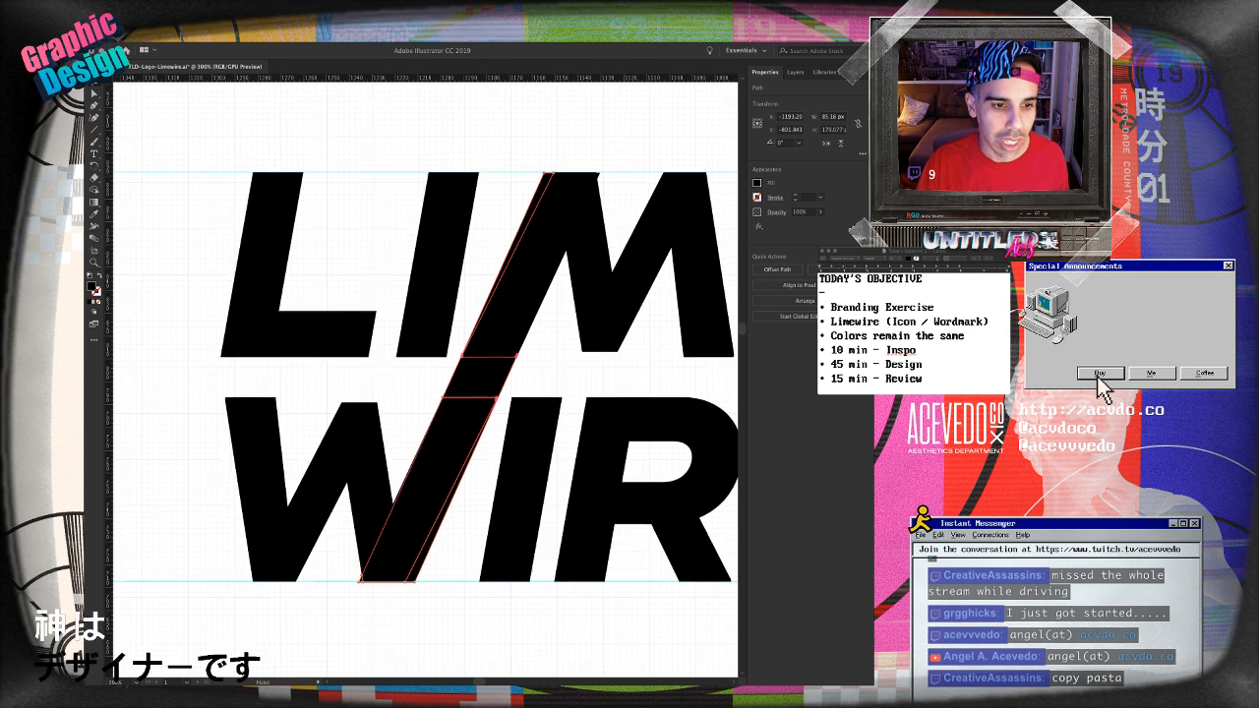
key(super+shift+a)
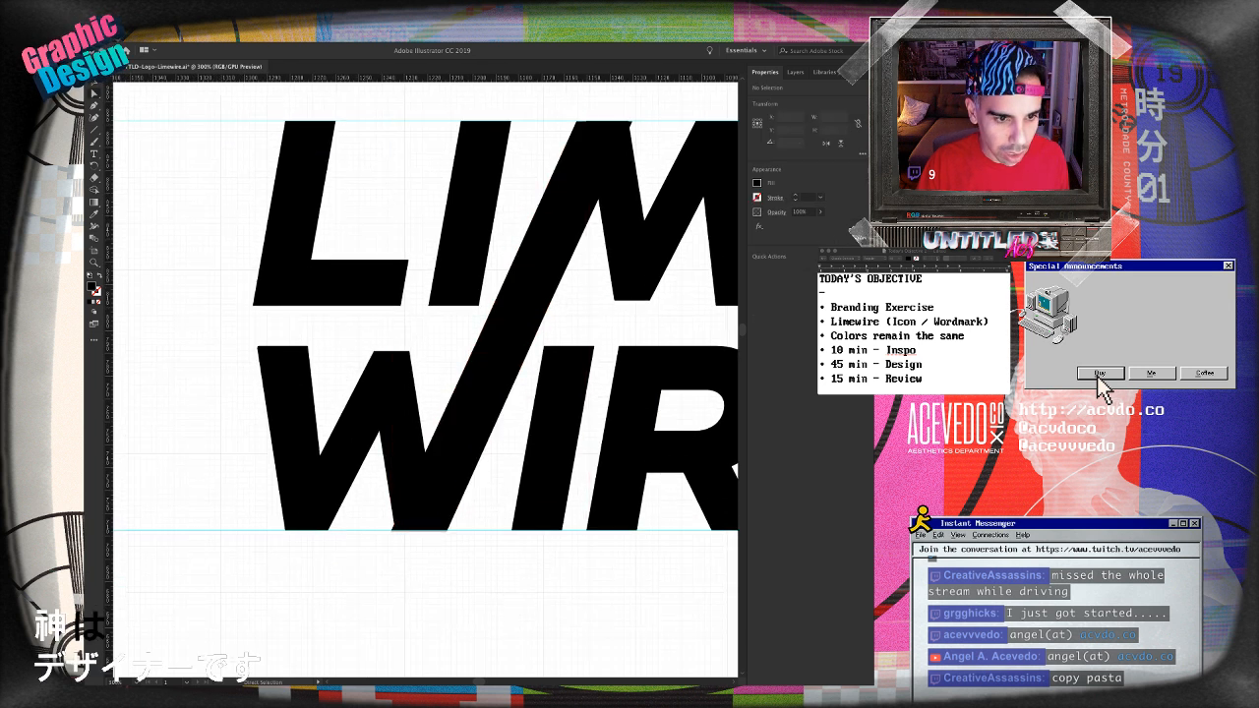
click(395, 527)
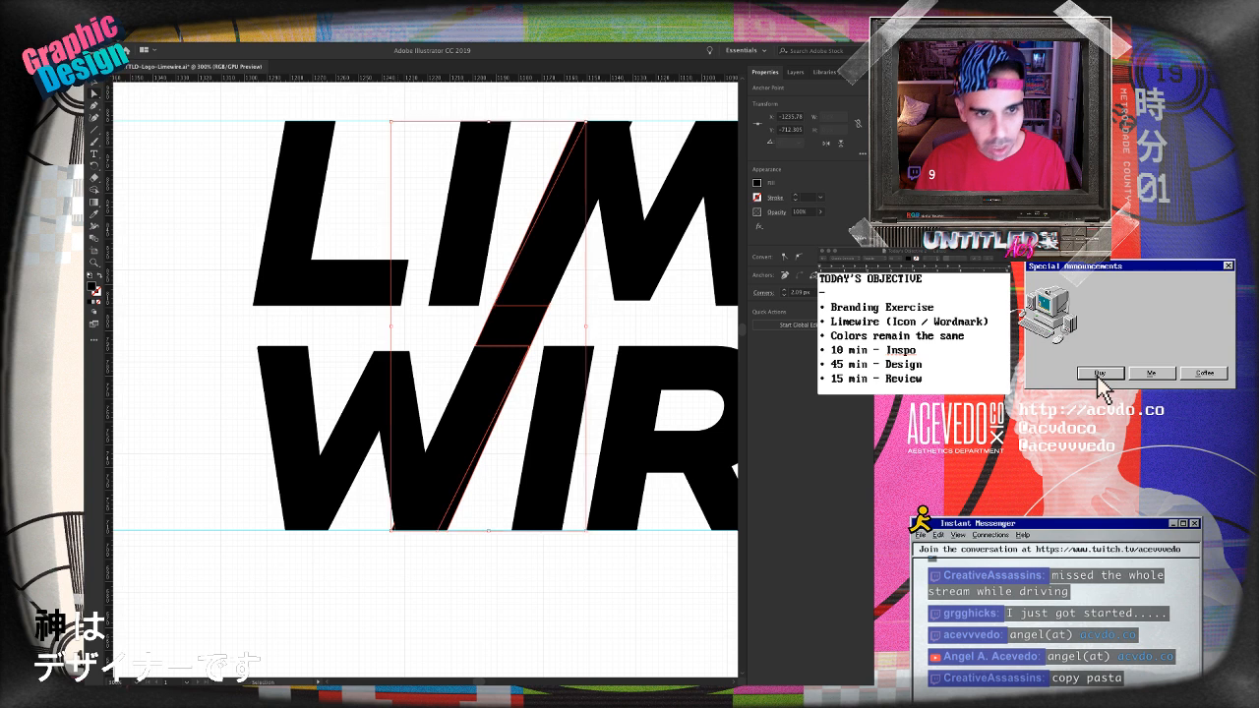
key(super+equal)
key(super+equal)
key(super+equal)
key(super+equal)
key(super+equal)
key(super+equal)
key(super+equal)
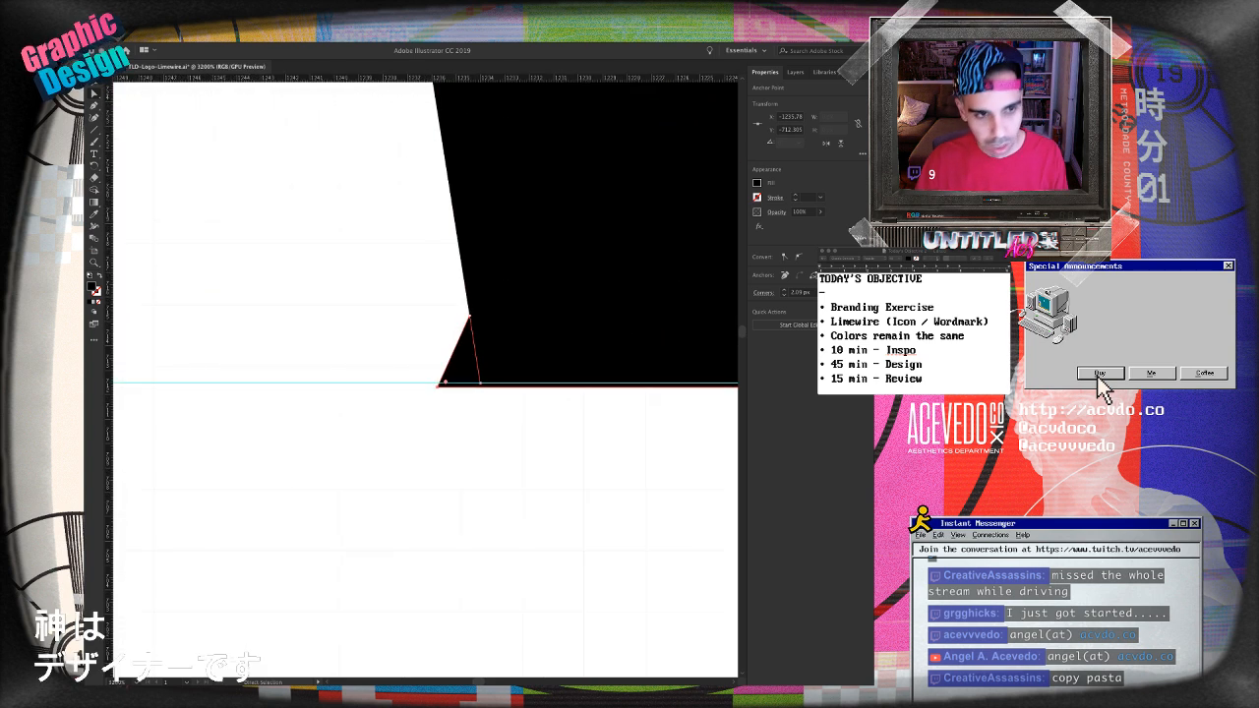
- Inspect the base of the slash and undo an accidental move of a black path
key(super+minus)
key(super+minus)
drag(425, 393, 498, 441)
key(super+a)
key(shift+super+a)
key(super+a)
scroll(425, 380, right, 3)
key(v)
key(shift+super+a)
drag(605, 408, 617, 419)
key(super+z)
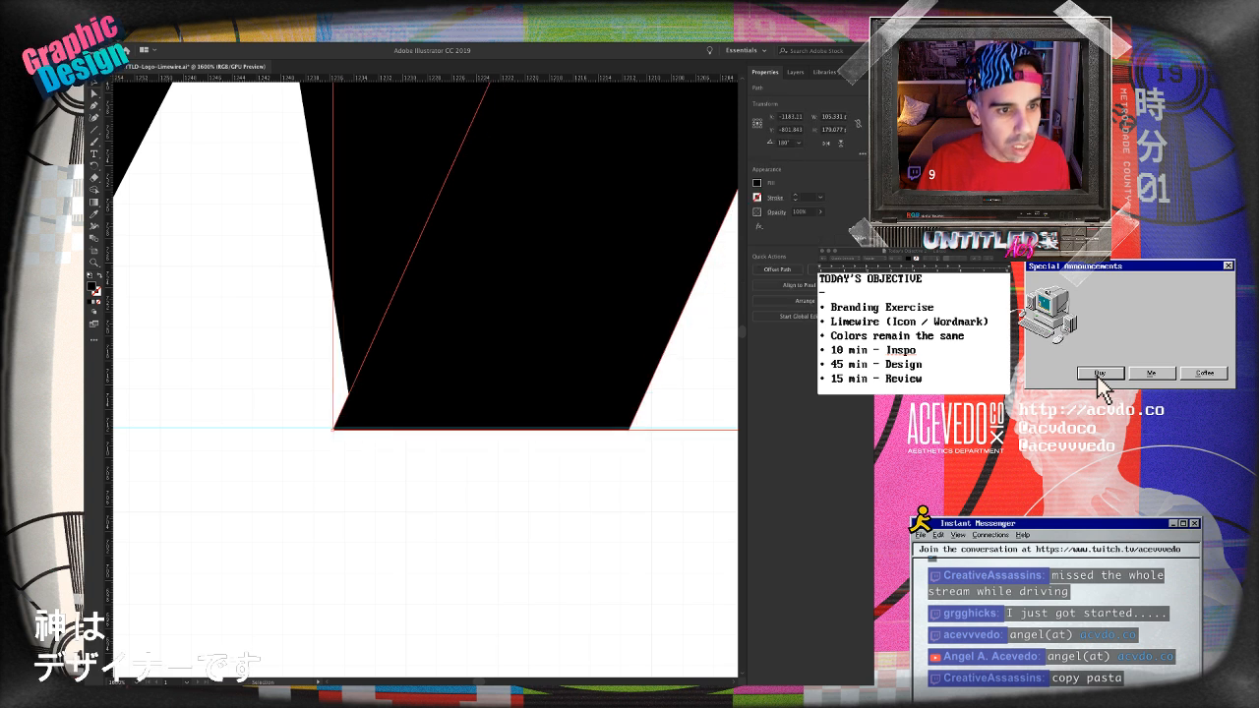
- Snap the slash's bottom corner anchors onto the baseline guide, then pan up to its top edge
drag(323, 424, 351, 446)
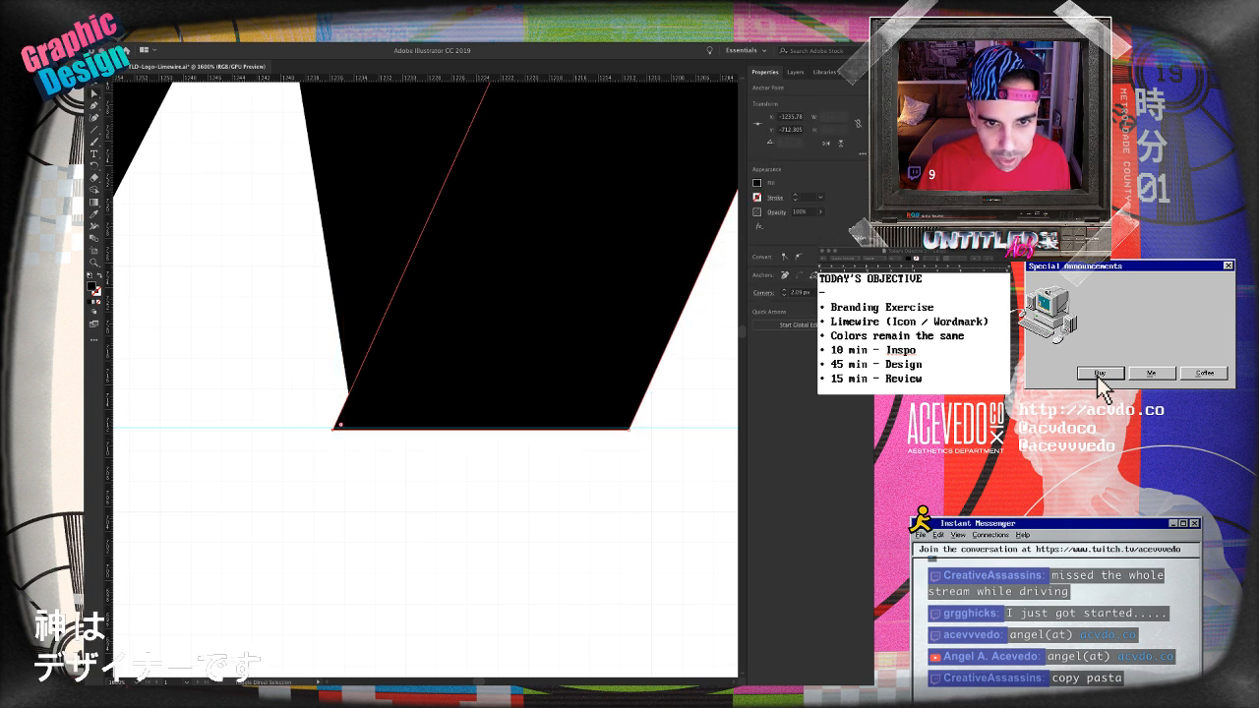
drag(631, 428, 629, 428)
key(shift+super+a)
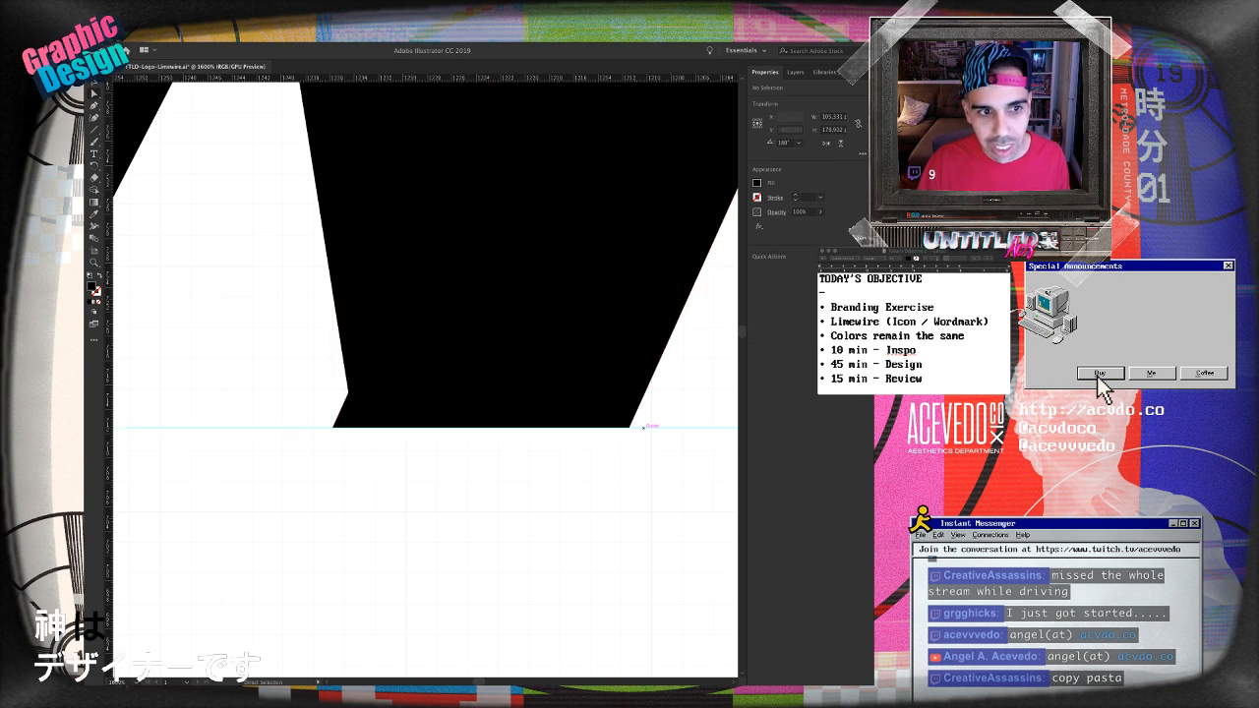
drag(551, 148, 265, 602)
drag(512, 128, 267, 667)
drag(492, 147, 317, 618)
drag(491, 197, 347, 537)
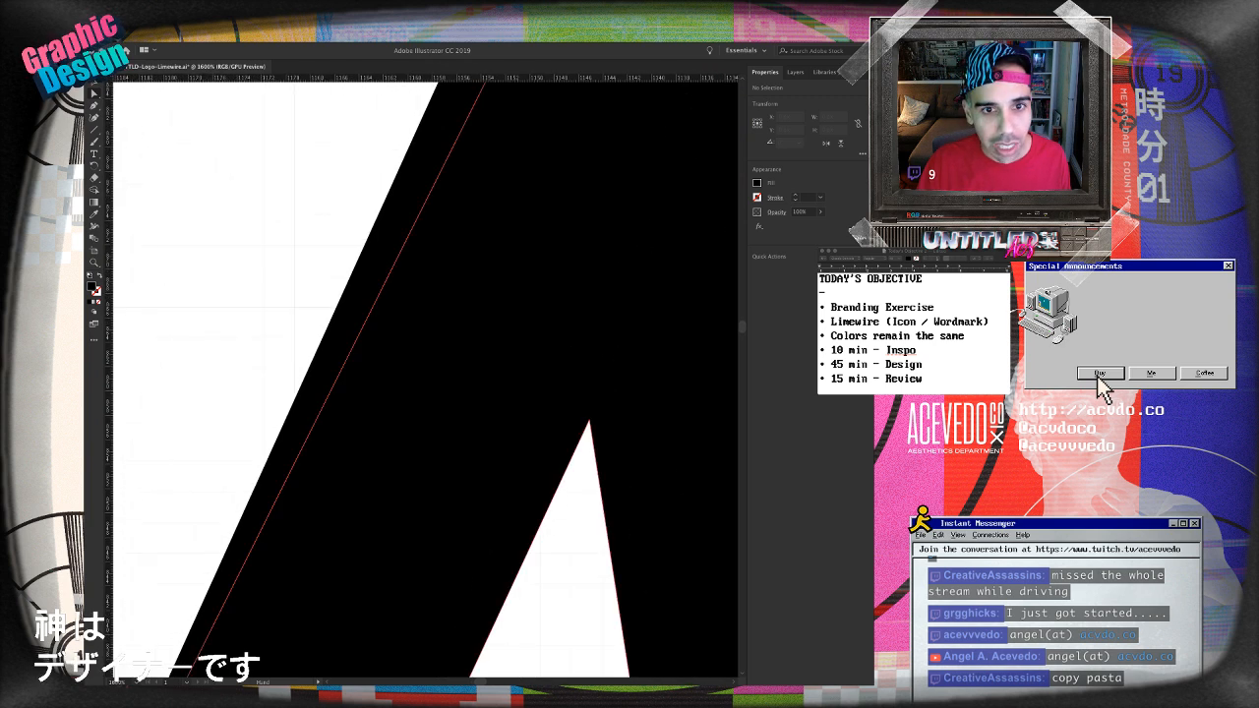
drag(472, 246, 352, 503)
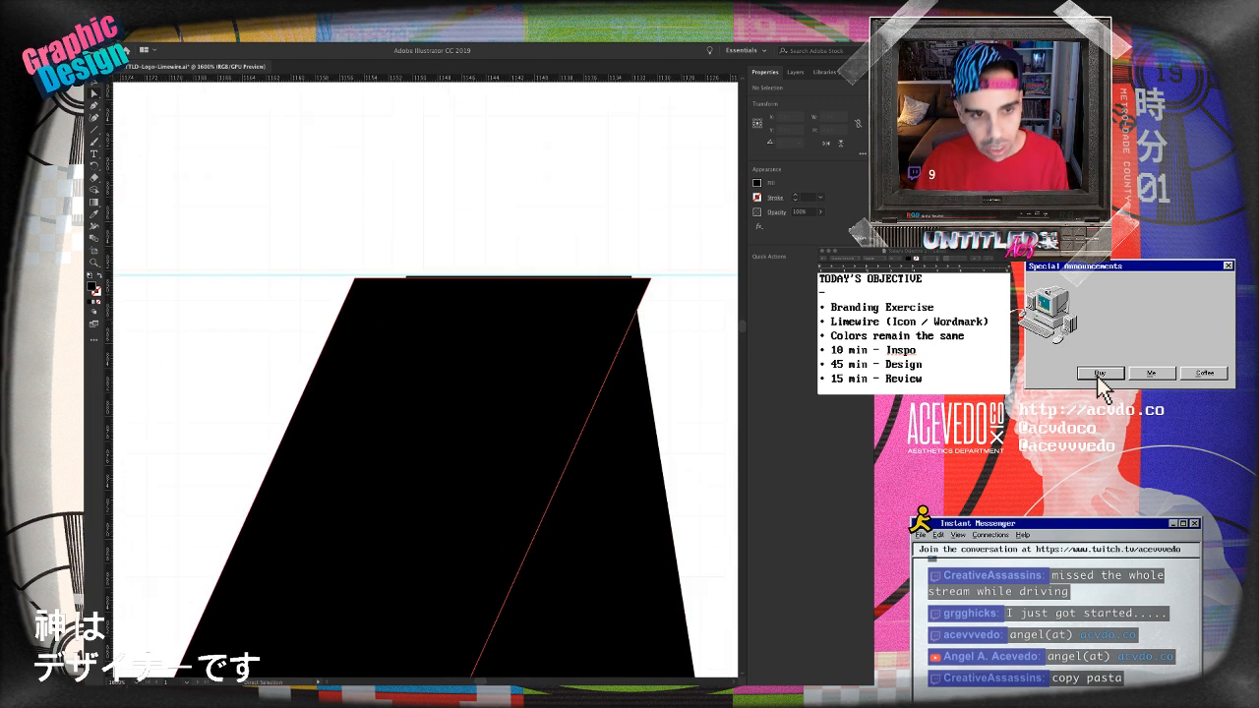
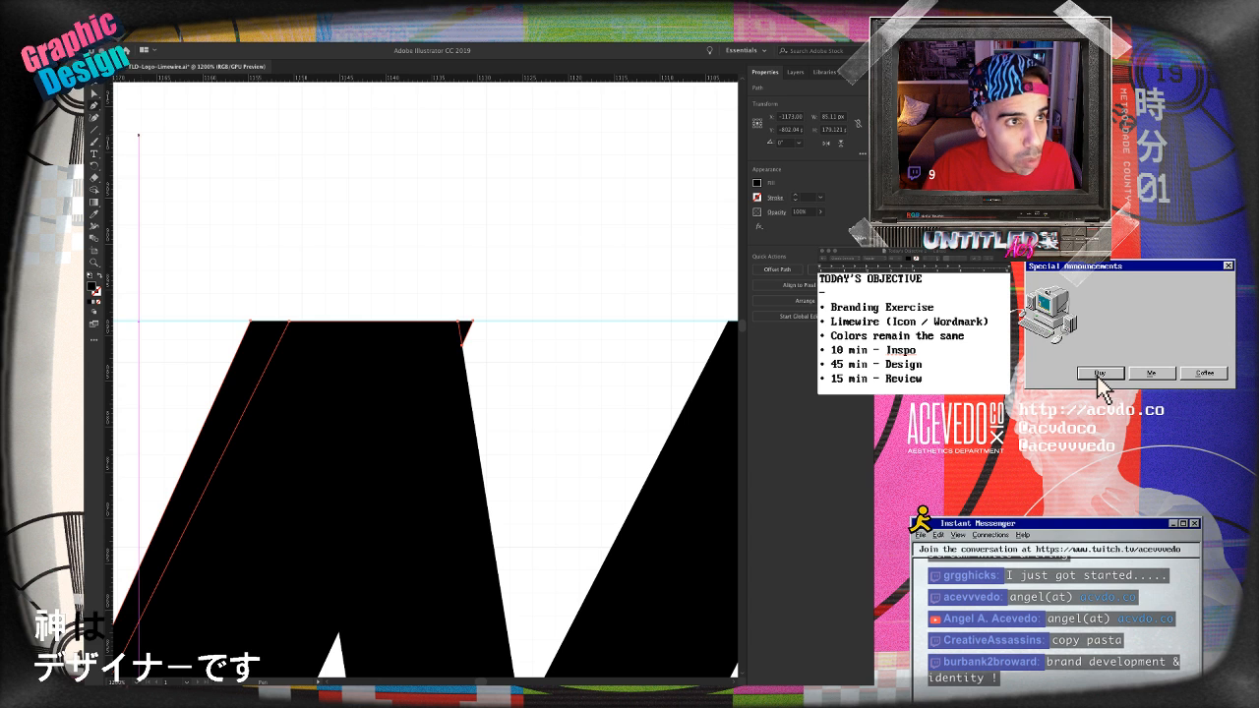
- Select the left letter stroke and inspect the anchors along its top edge
key(v)
click(429, 512)
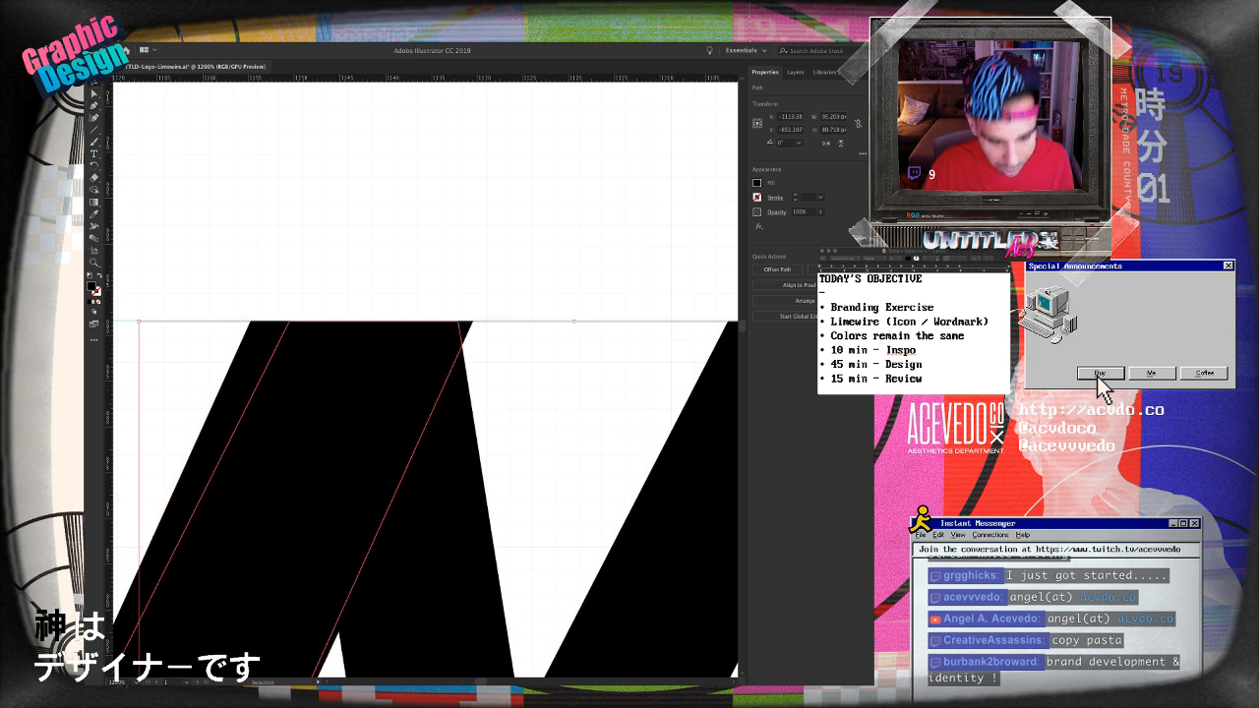
click(295, 472)
click(295, 216)
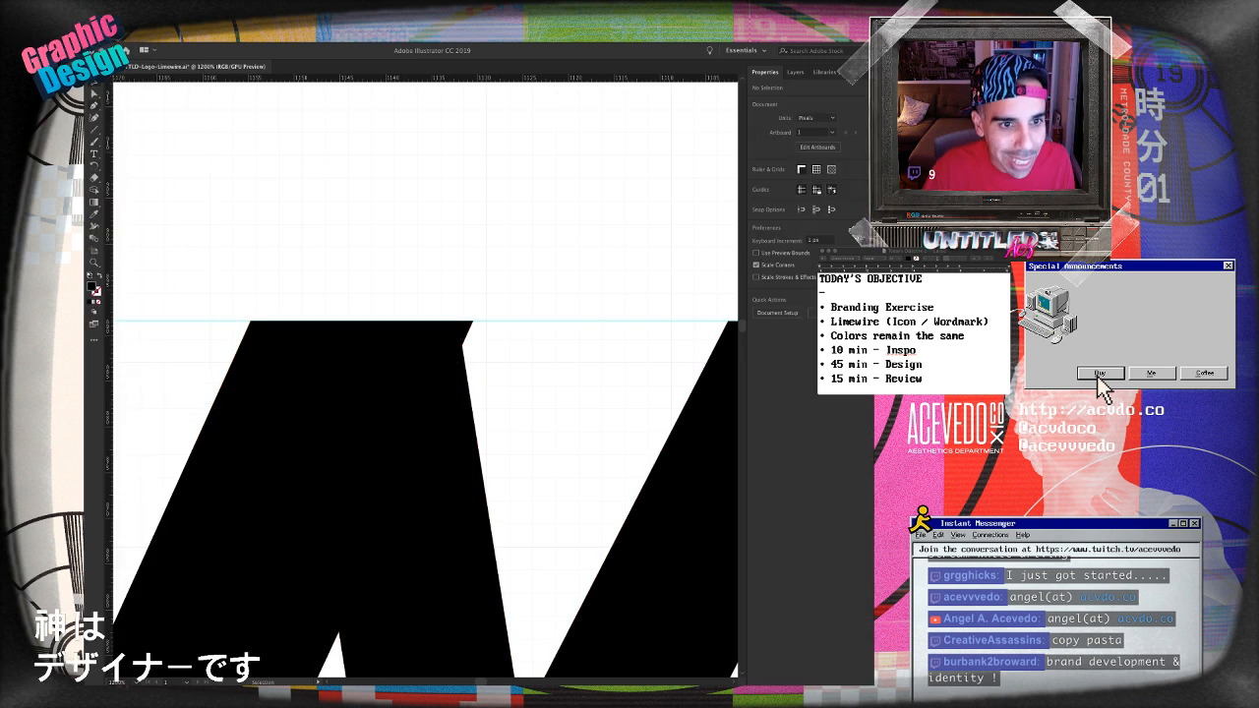
key(a)
click(467, 332)
click(461, 345)
key(p)
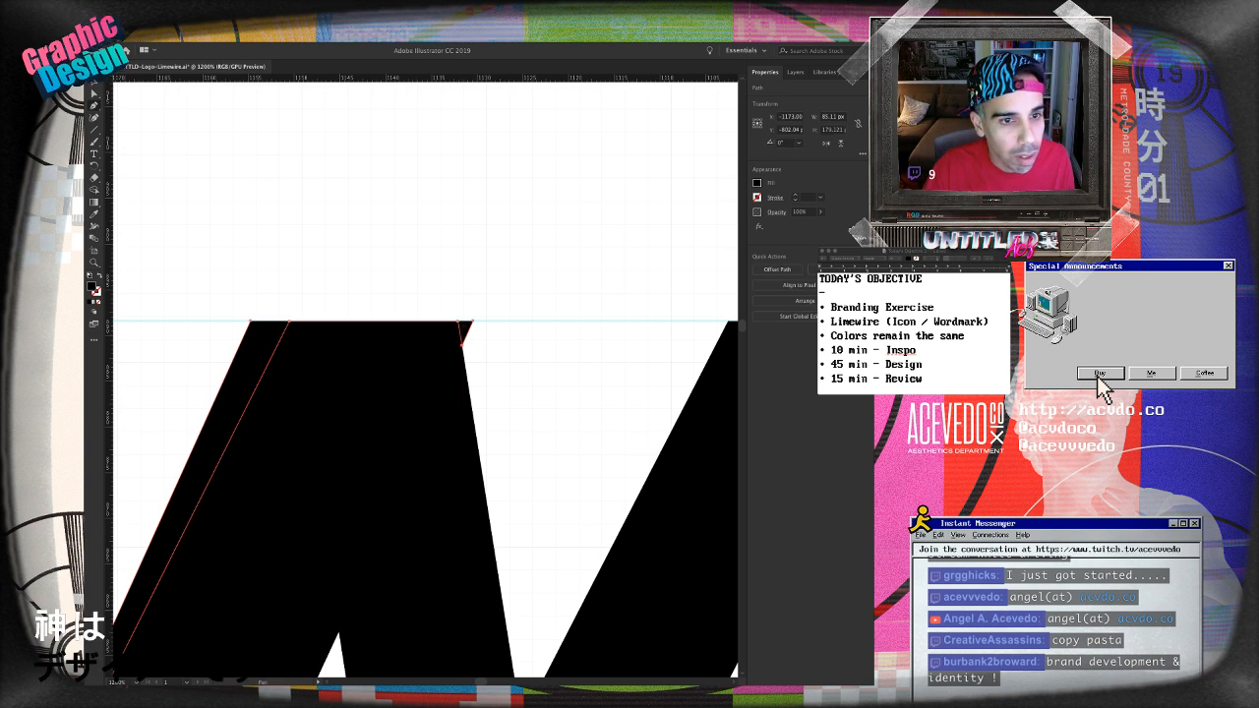
key(v)
key(super+shift+a)
- Zoom in on the letter top, undoing an accidental nudge and a trial anchor deletion
key(super+equal)
key(super+equal)
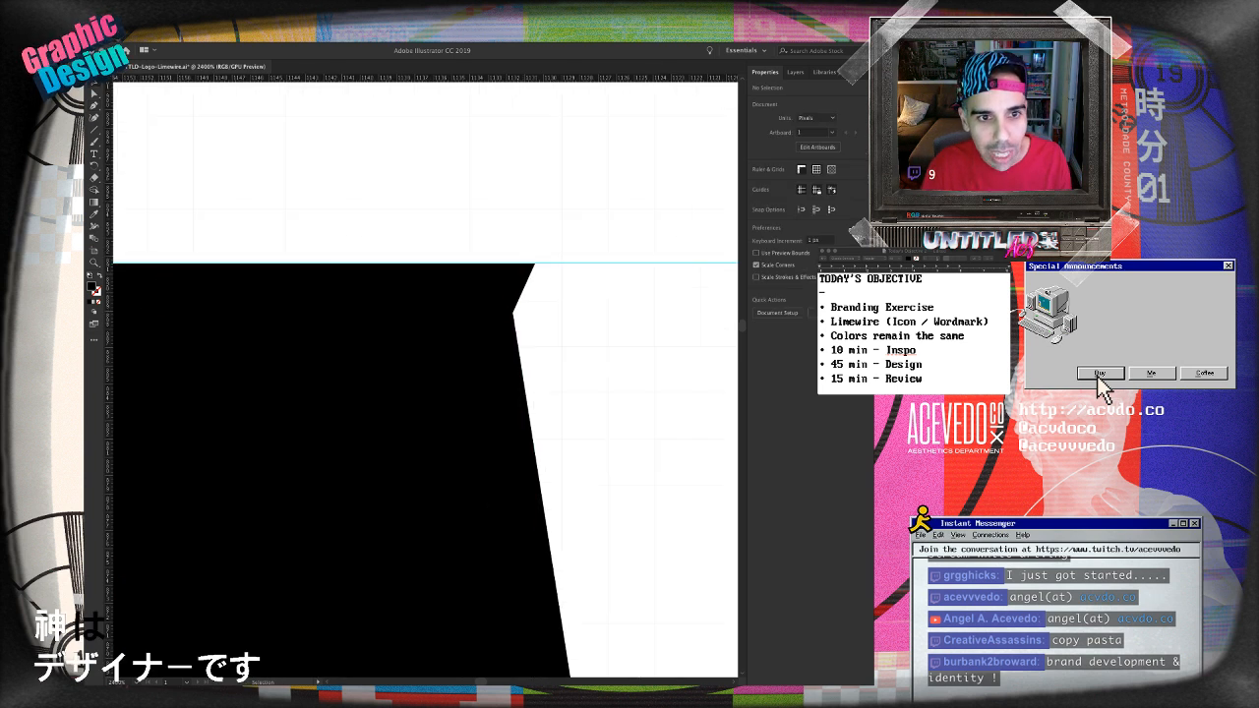
click(492, 304)
key(super+shift+a)
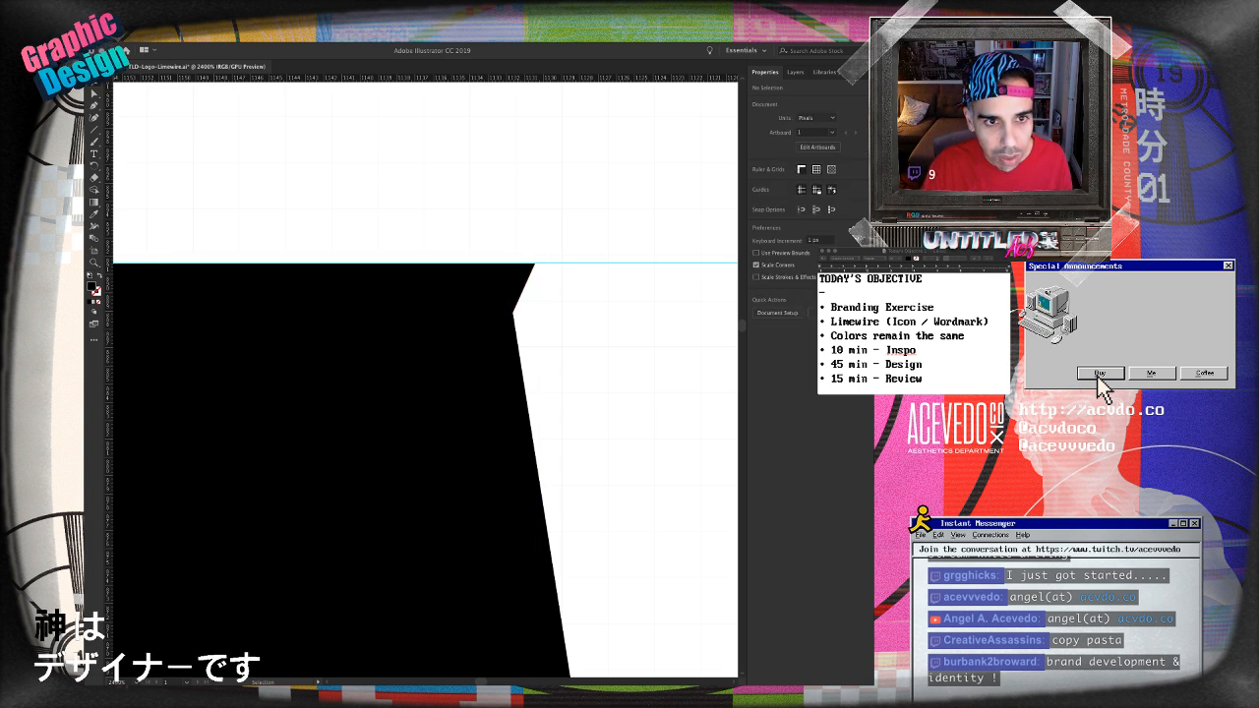
drag(491, 304, 513, 305)
key(super+z)
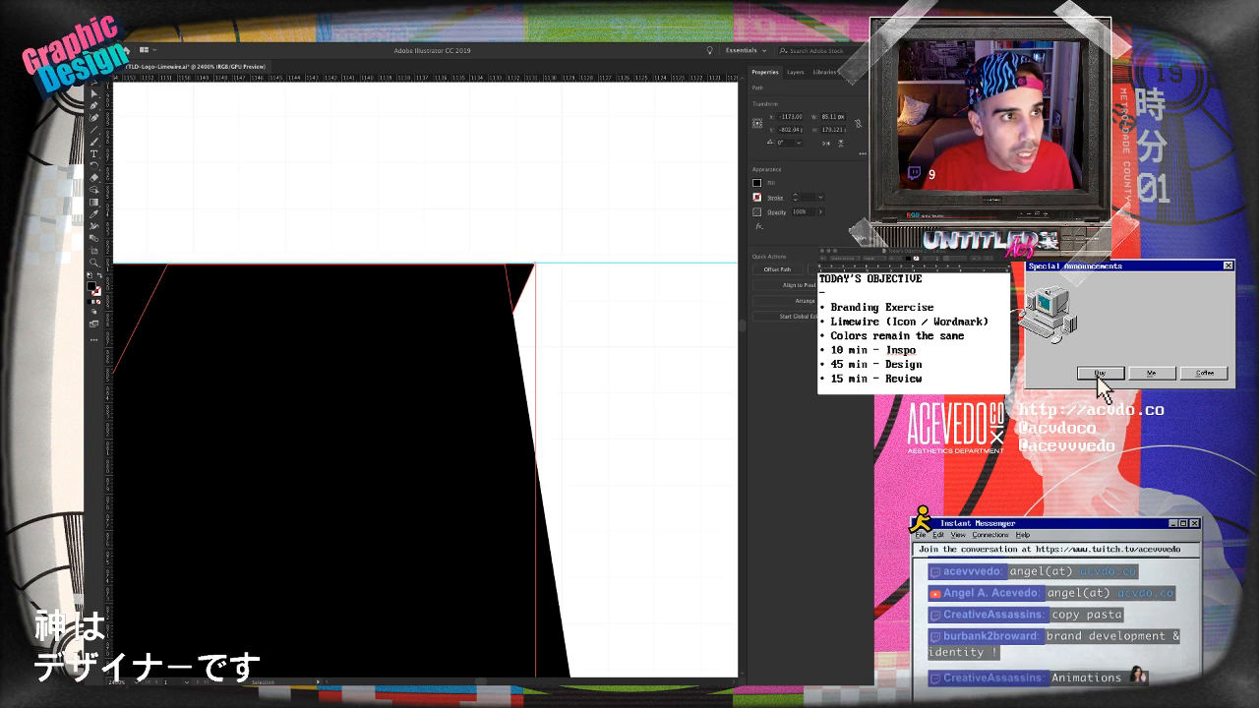
key(p)
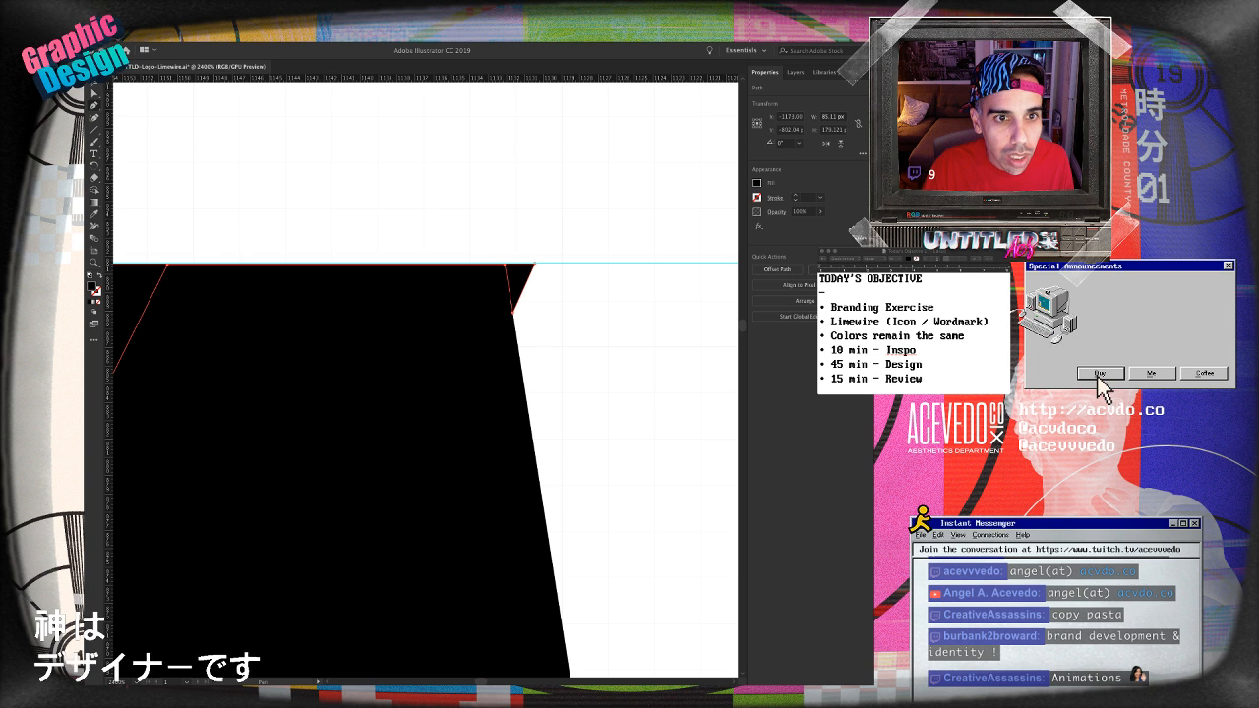
click(505, 264)
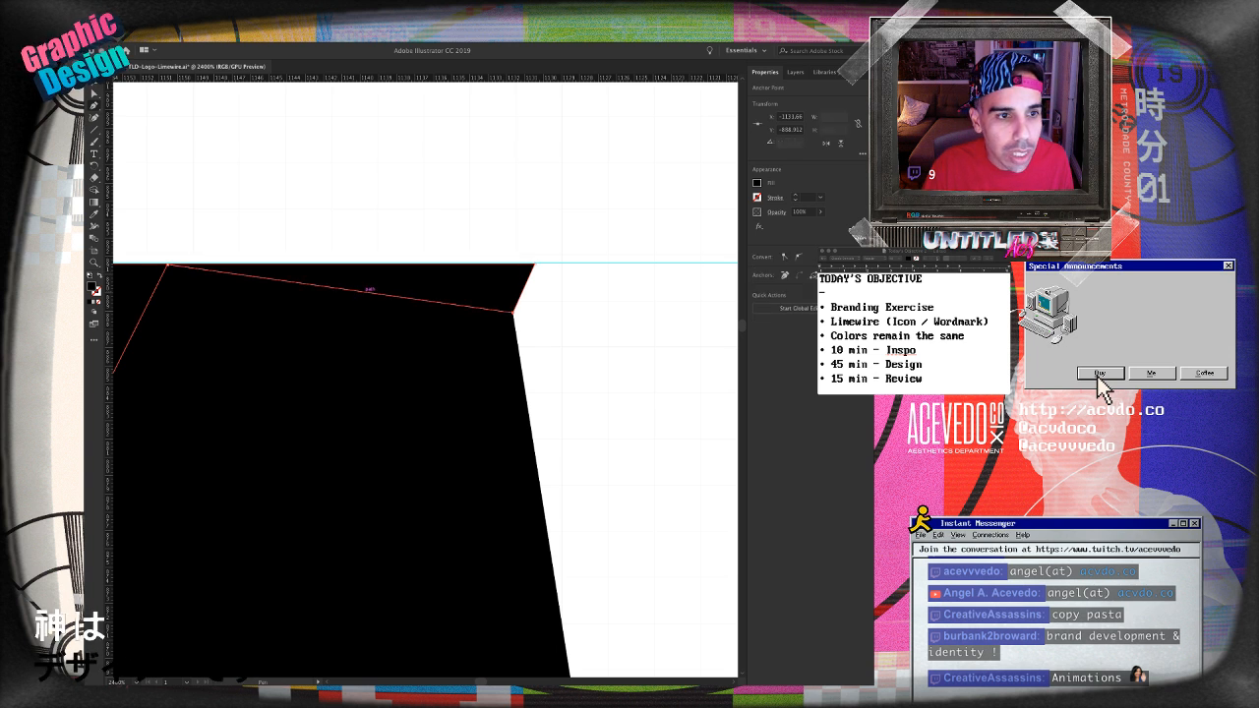
key(super+z)
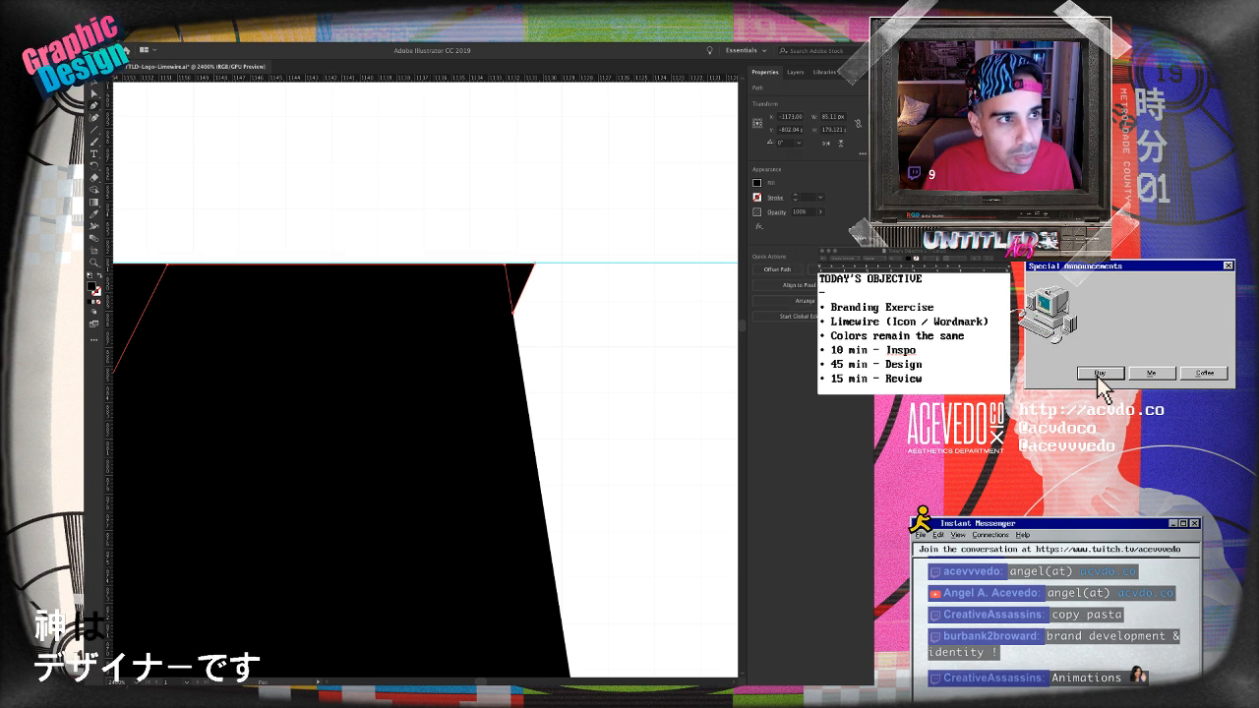
- Delete the wedge's corner anchor and slide the top corner left onto the guide, then zoom out
key(a)
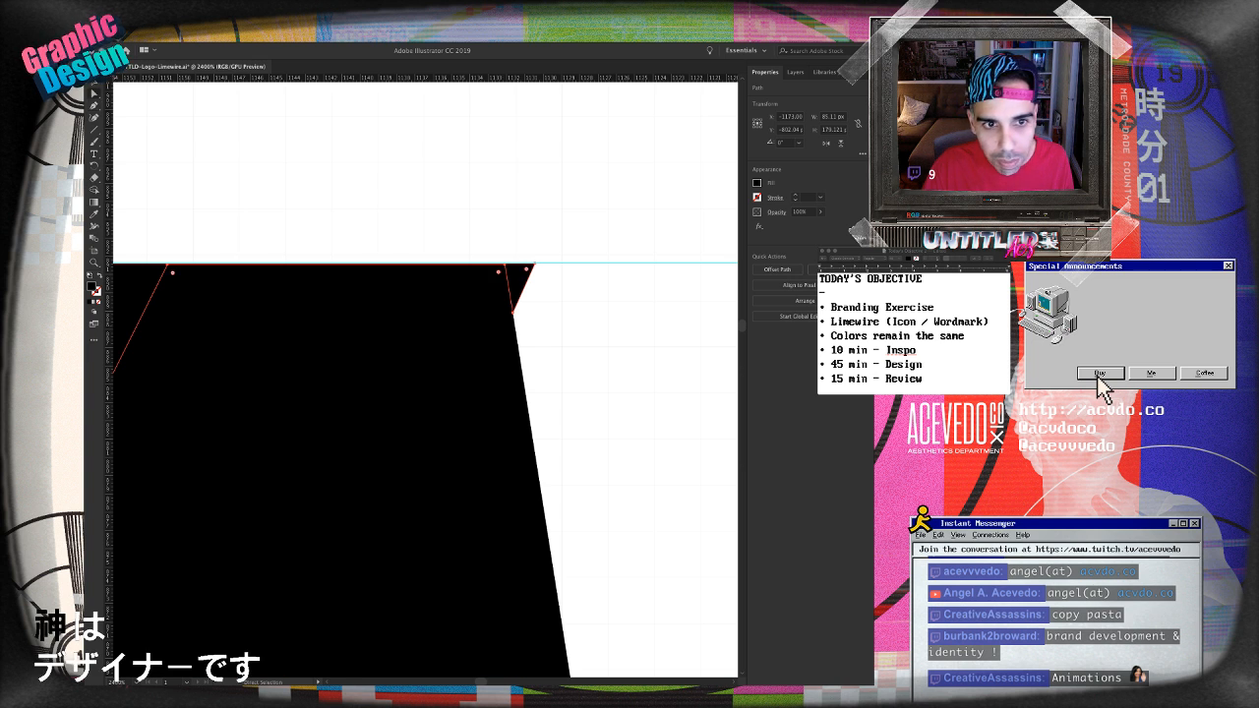
key(super+shift+a)
click(512, 312)
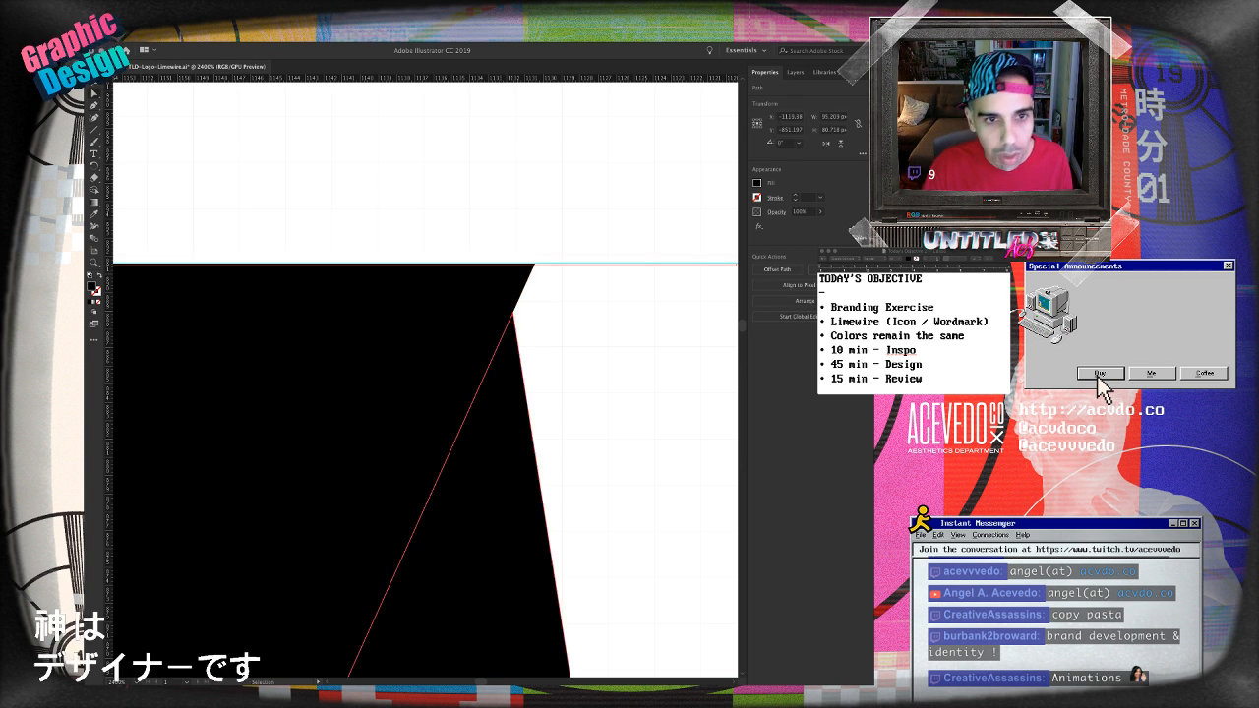
key(super+shift+a)
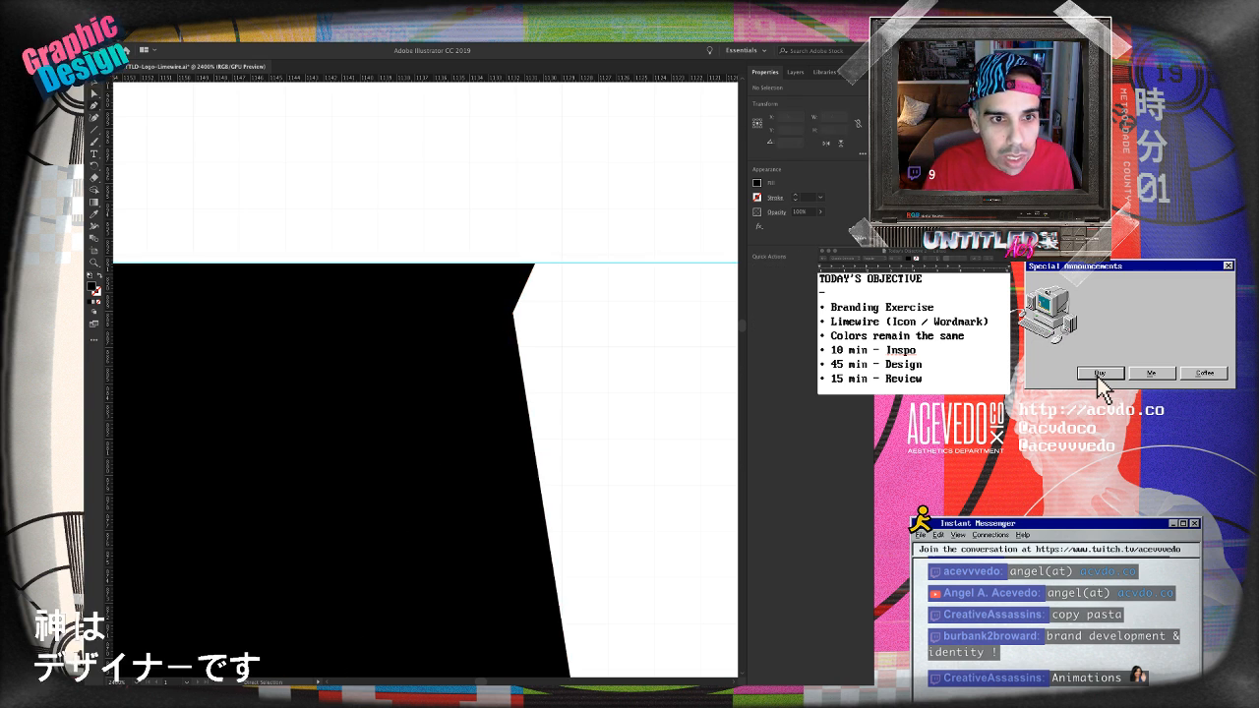
super+click(521, 287)
click(512, 313)
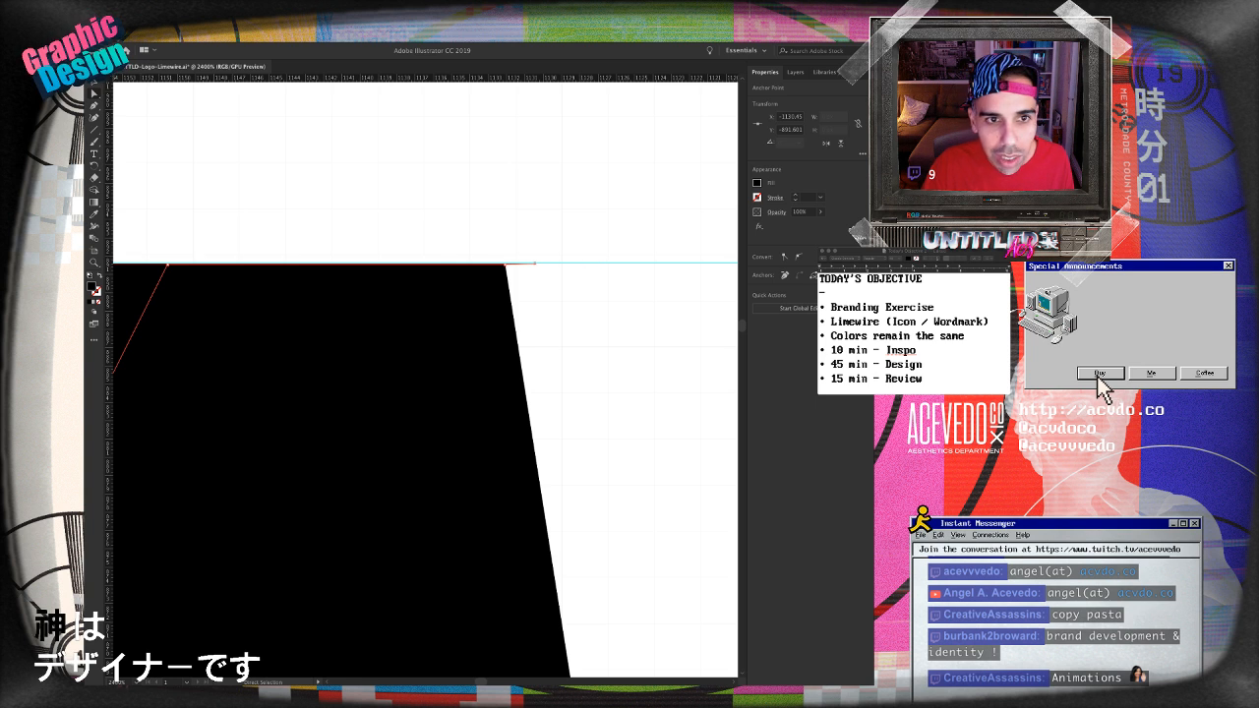
drag(535, 263, 506, 264)
key(super+shift+a)
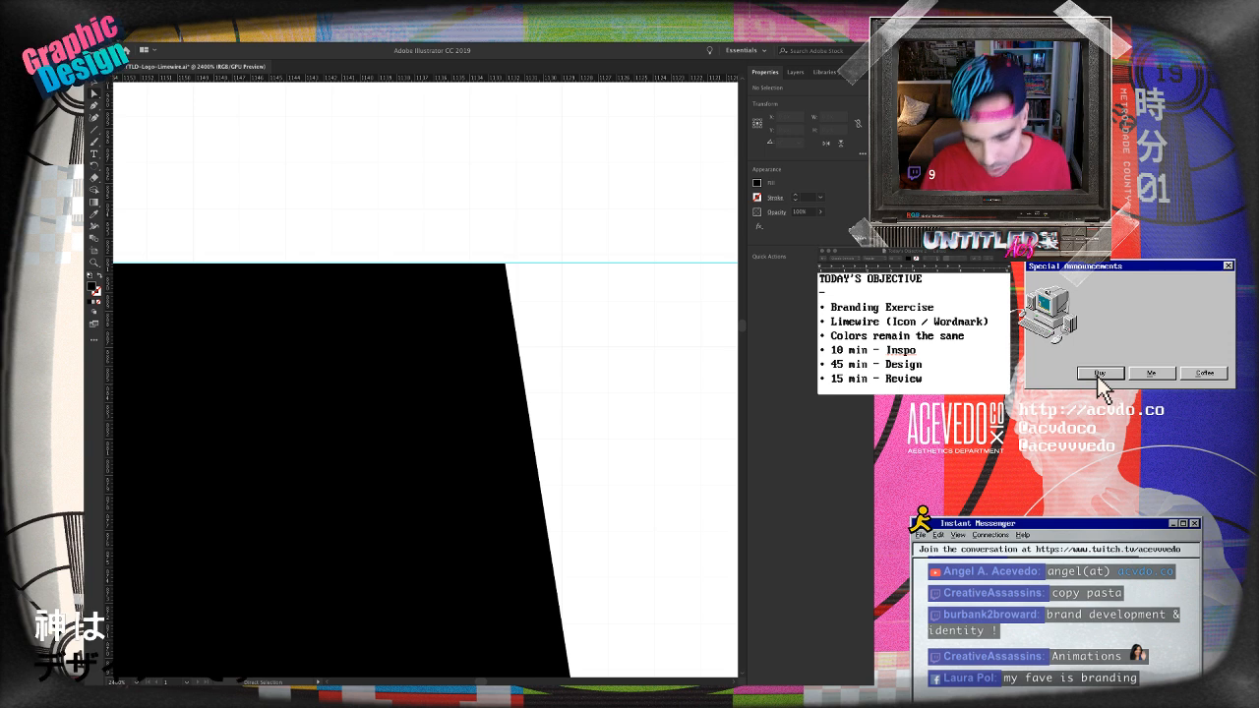
key(super+minus)
key(super+minus)
key(super+minus)
key(super+minus)
key(super+minus)
key(super+minus)
key(super+minus)
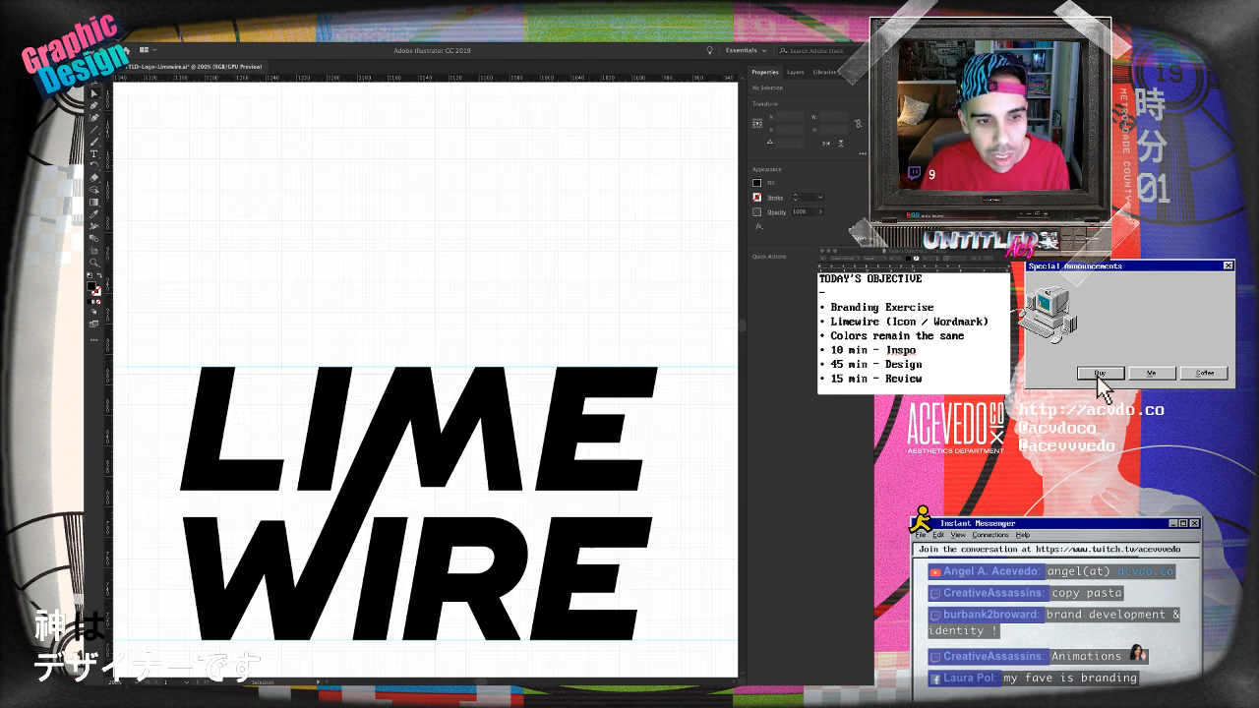
- Duplicate the LIME WIRE wordmark straight upward, redoing a misplaced first copy
key(v)
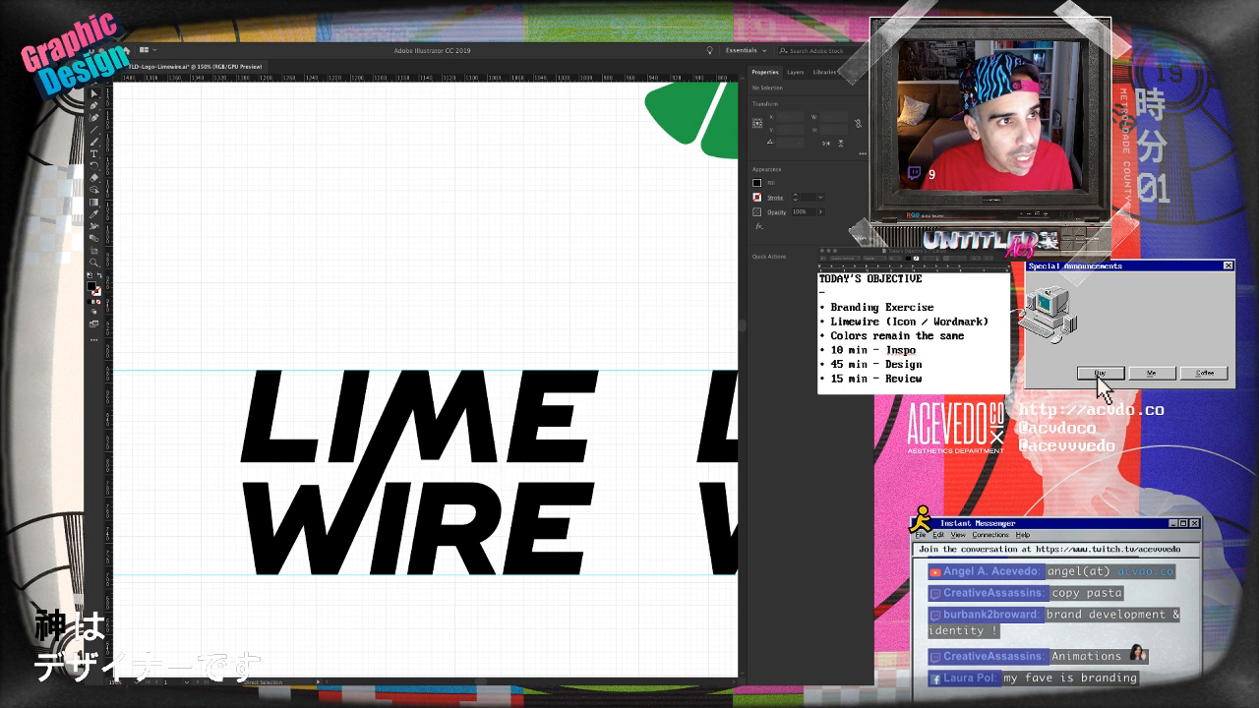
drag(425, 393, 470, 349)
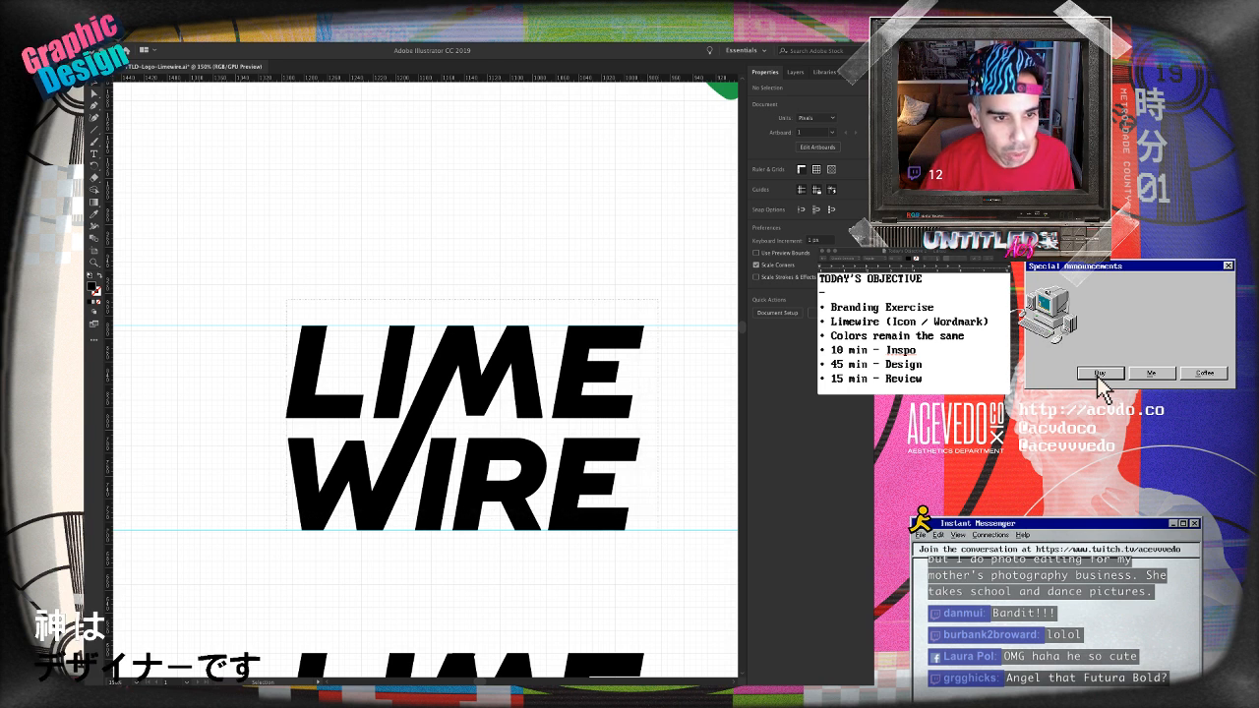
drag(248, 291, 678, 562)
key(super+shift+a)
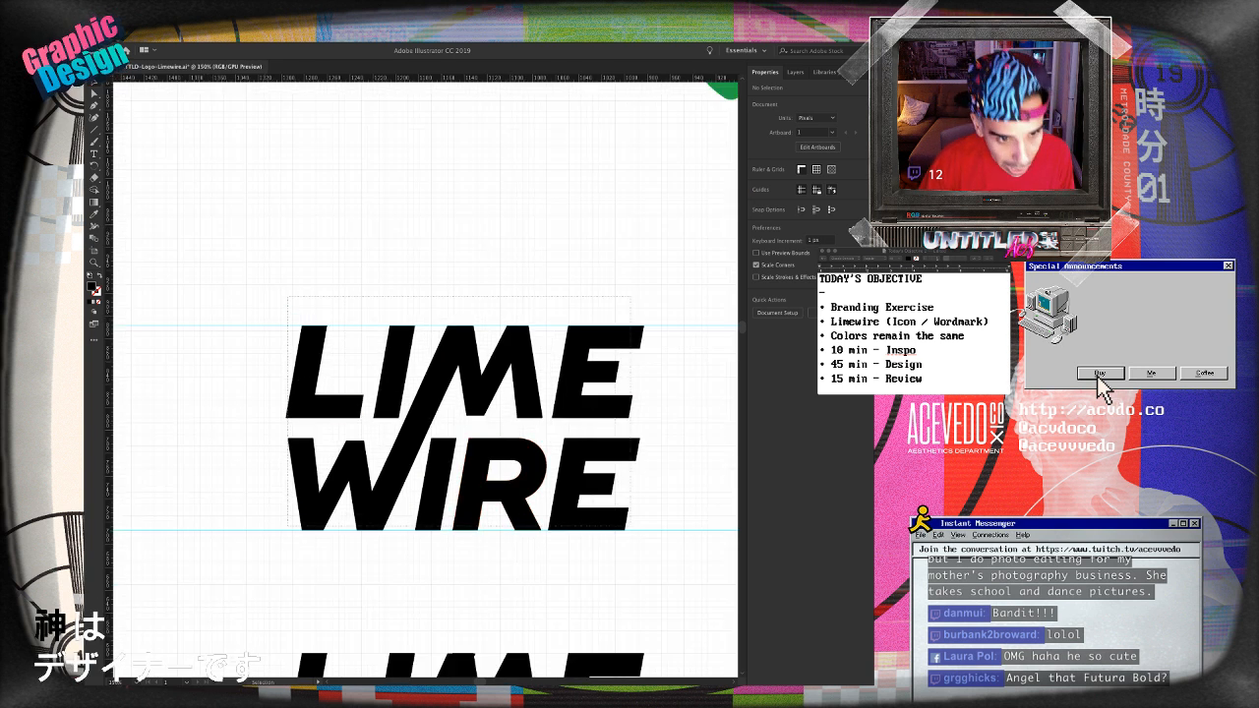
drag(287, 297, 618, 210)
key(super+z)
key(super+z)
key(super+z)
key(super+z)
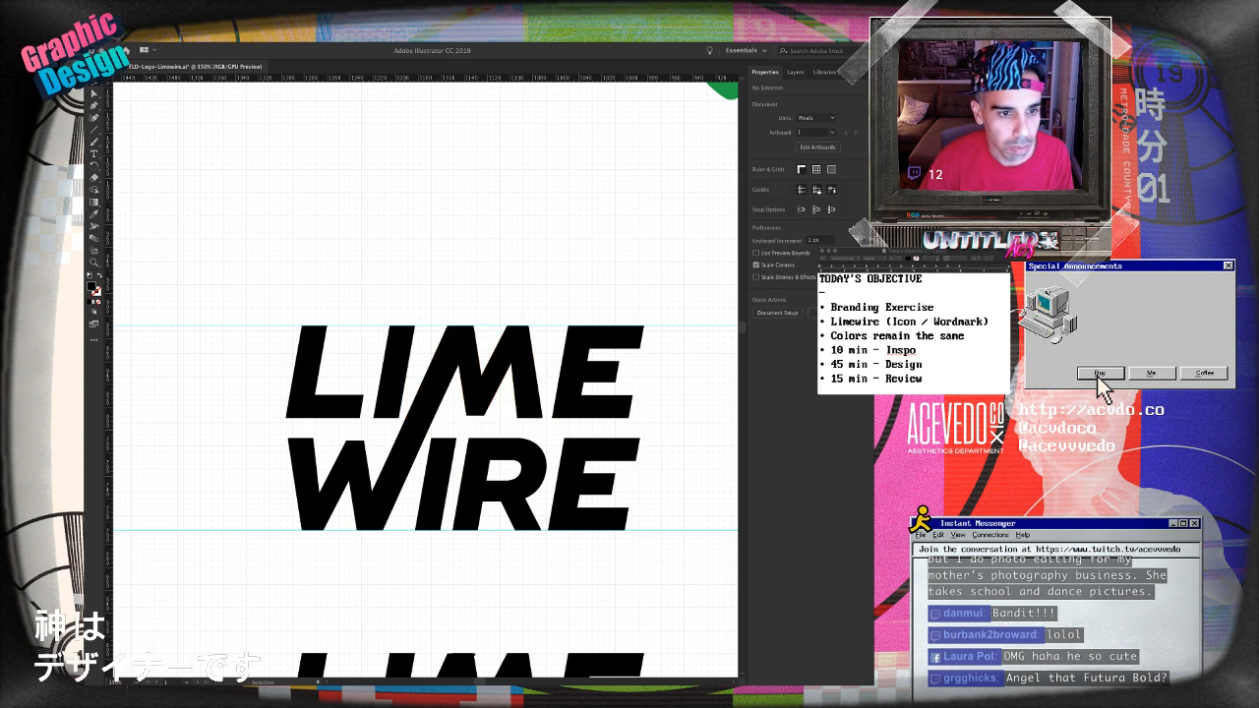
drag(340, 304, 604, 200)
key(super+shift+a)
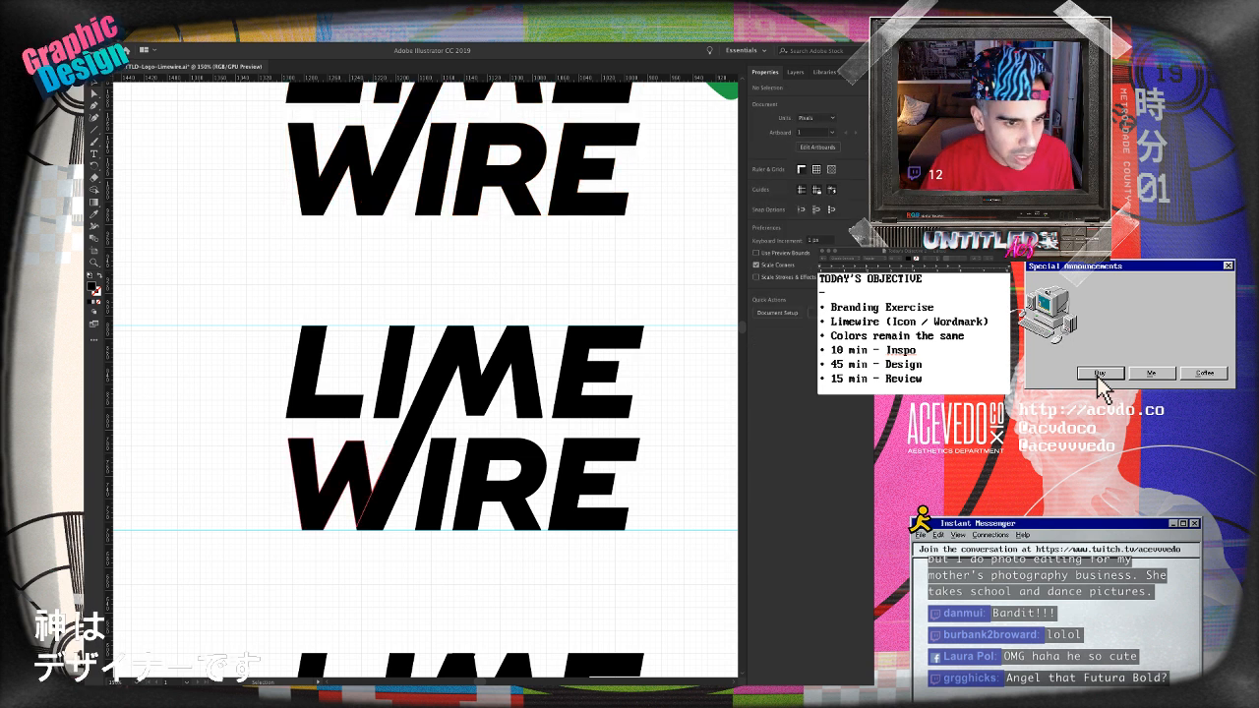
- Select the slashed LIME WIRE wordmark, hide guides, and zoom out to 33.33% to view all lockups
click(417, 434)
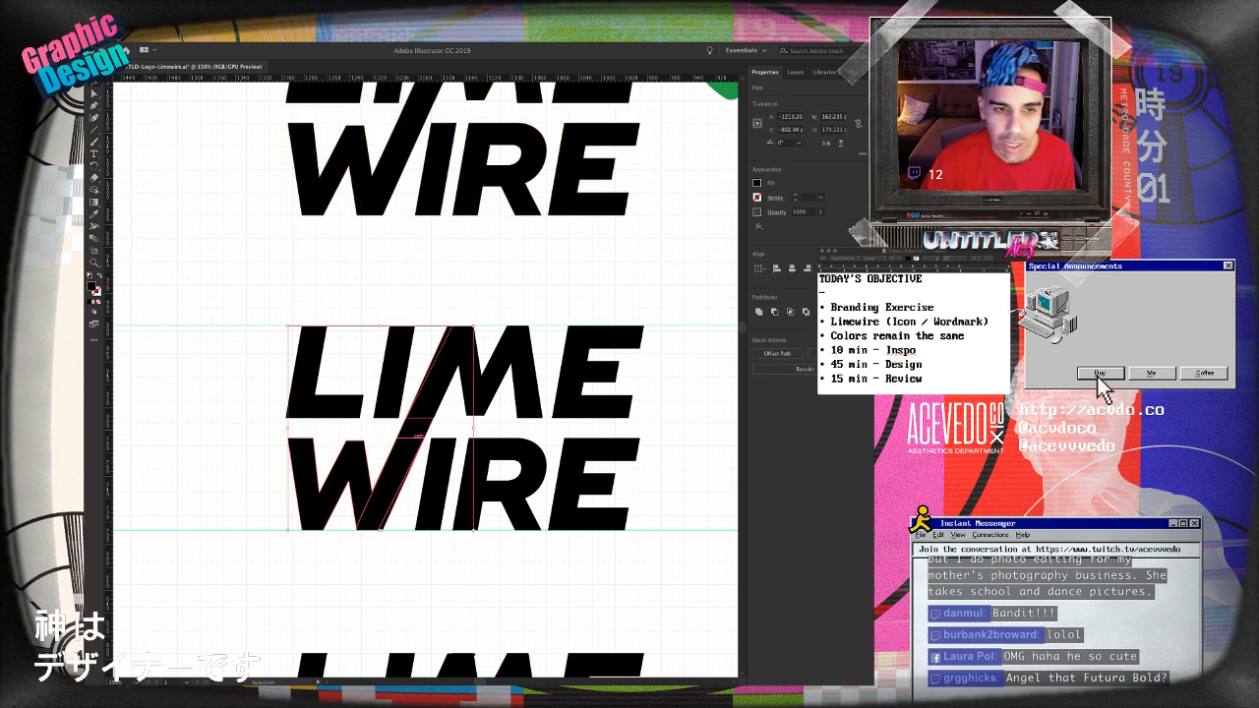
key(super+shift+a)
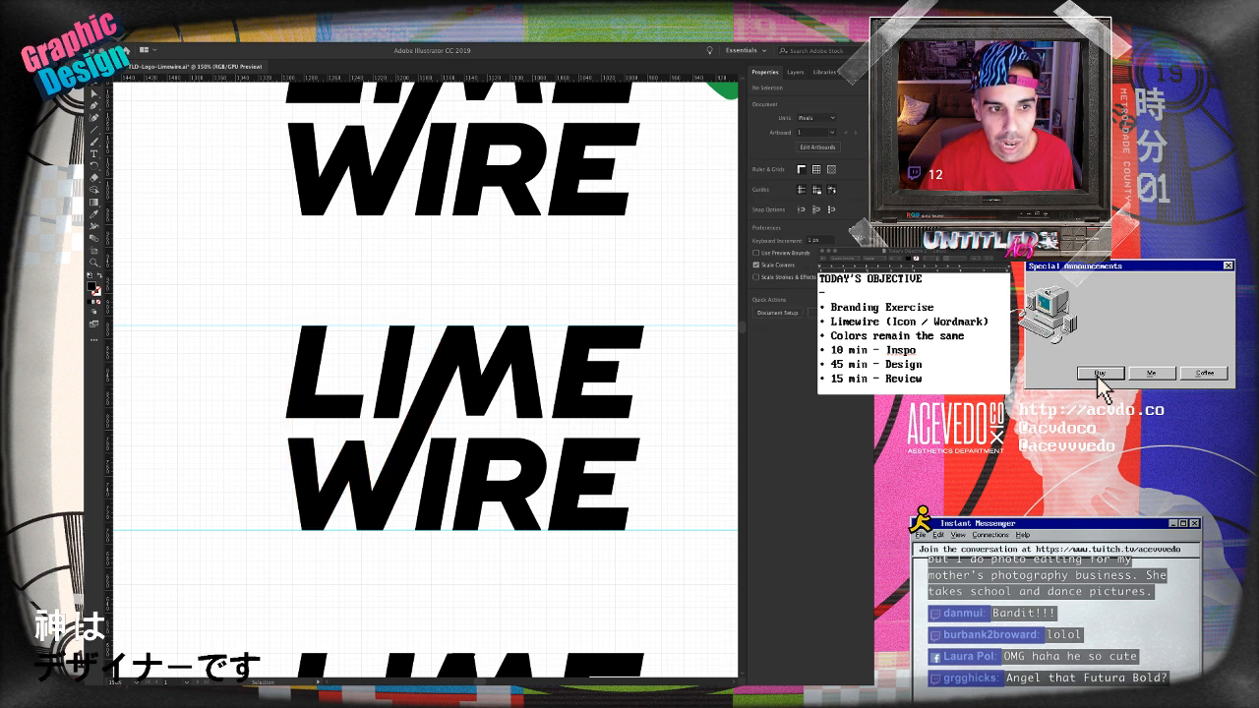
drag(607, 499, 612, 522)
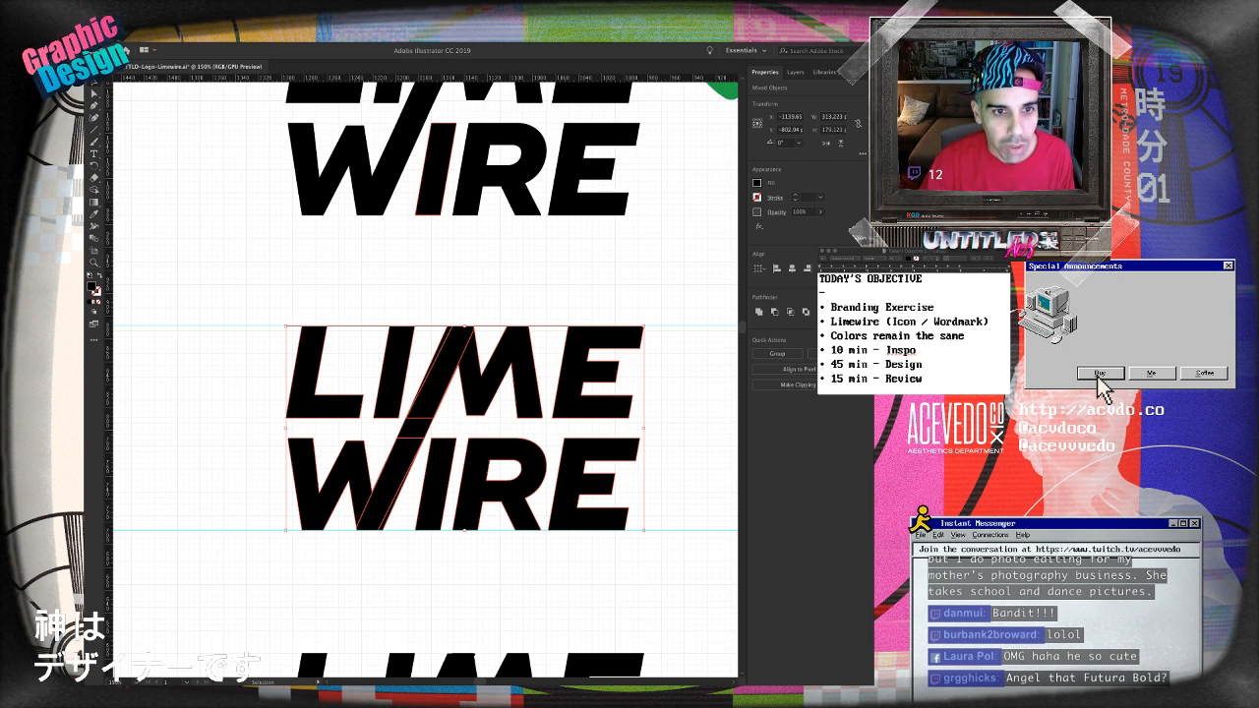
key(super+semicolon)
key(super+shift+a)
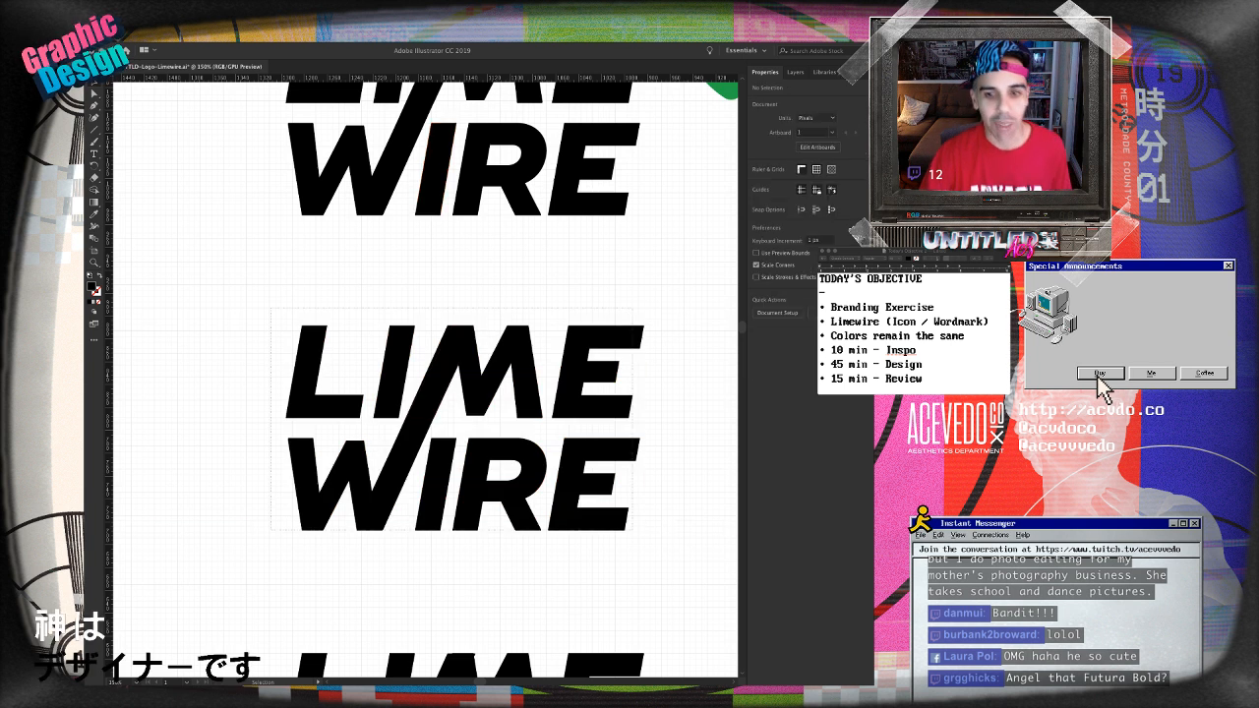
drag(267, 307, 612, 522)
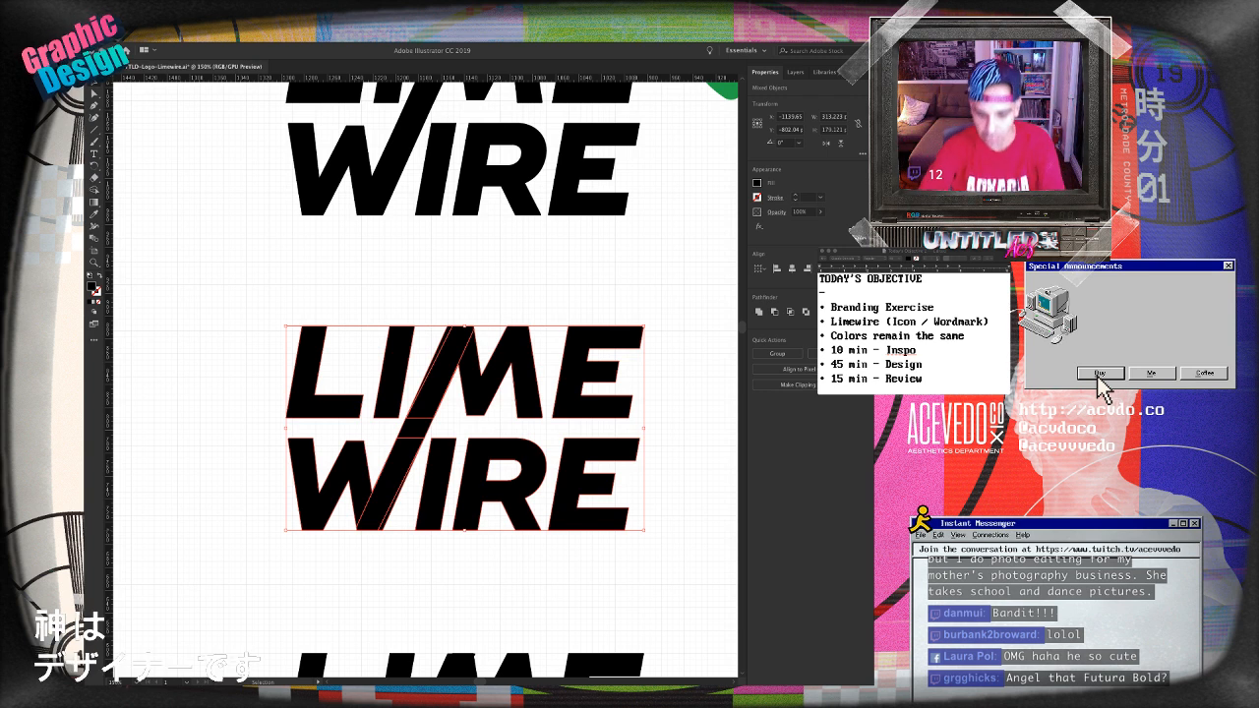
key(super+minus)
key(super+minus)
key(super+minus)
key(super+minus)
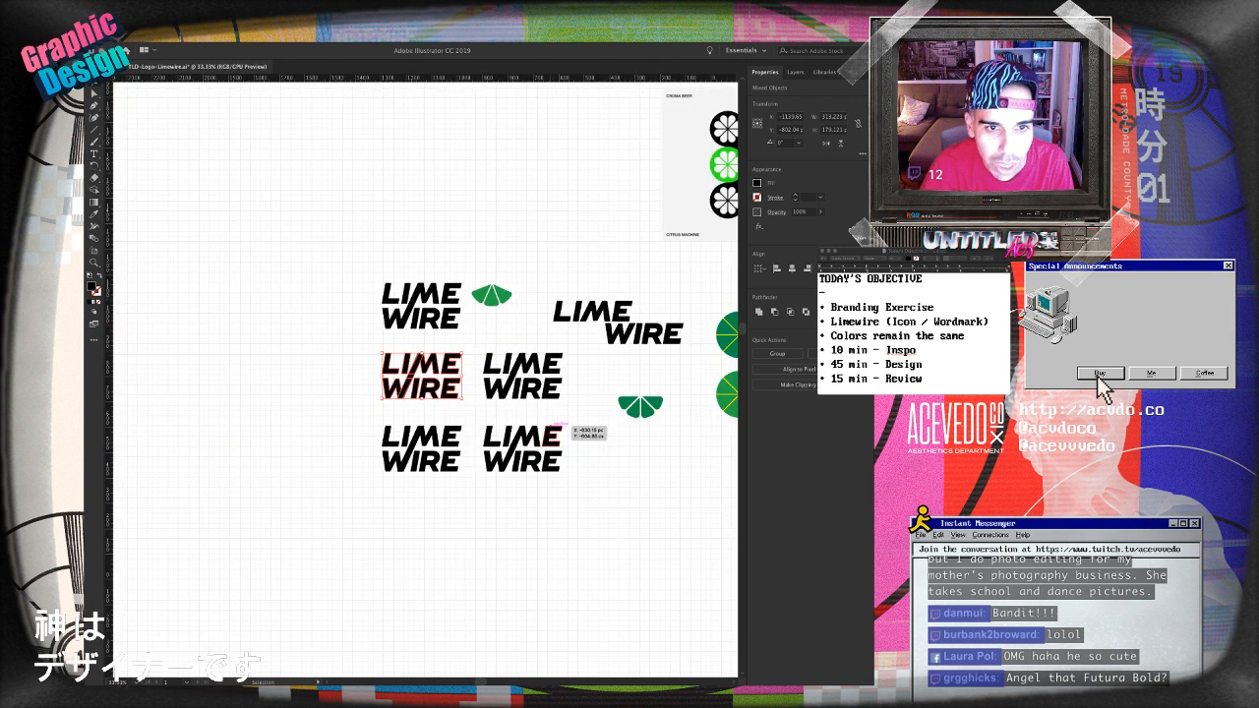
- Pan across the canvas reviewing the horizontal and stacked LIME WIRE lockups
click(526, 436)
drag(526, 436, 278, 507)
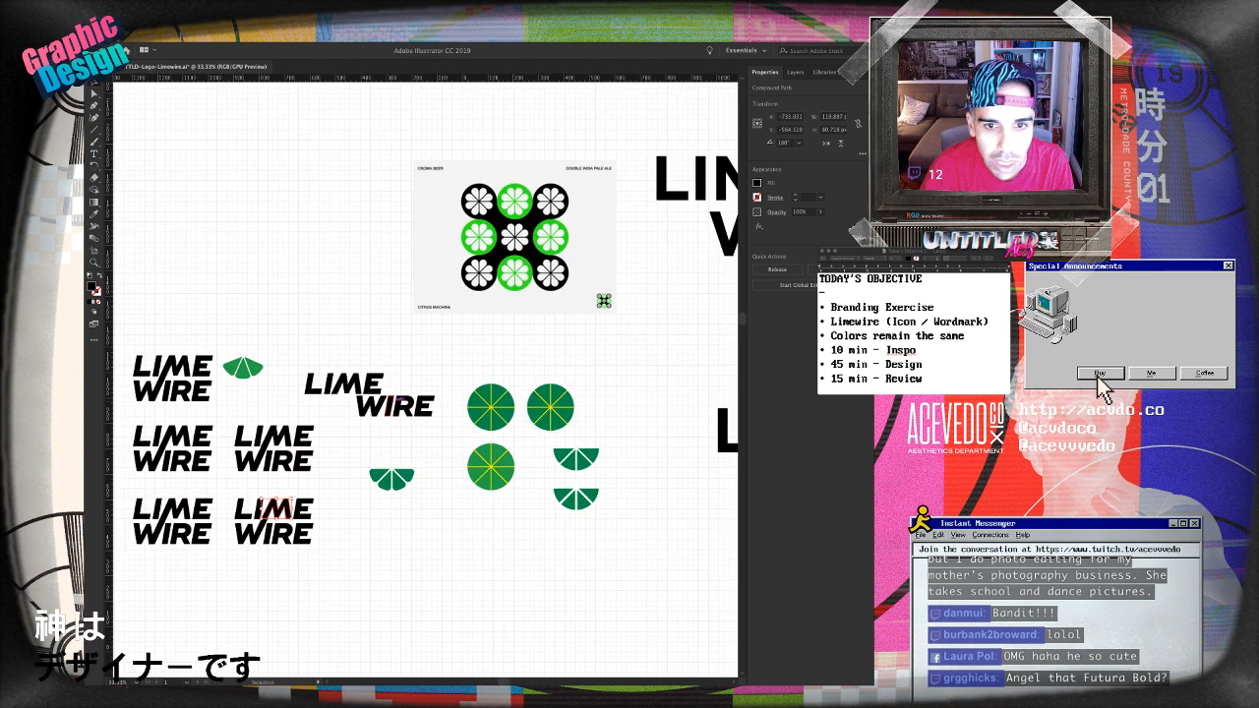
click(391, 406)
drag(391, 405, 359, 407)
drag(688, 422, 351, 424)
click(449, 482)
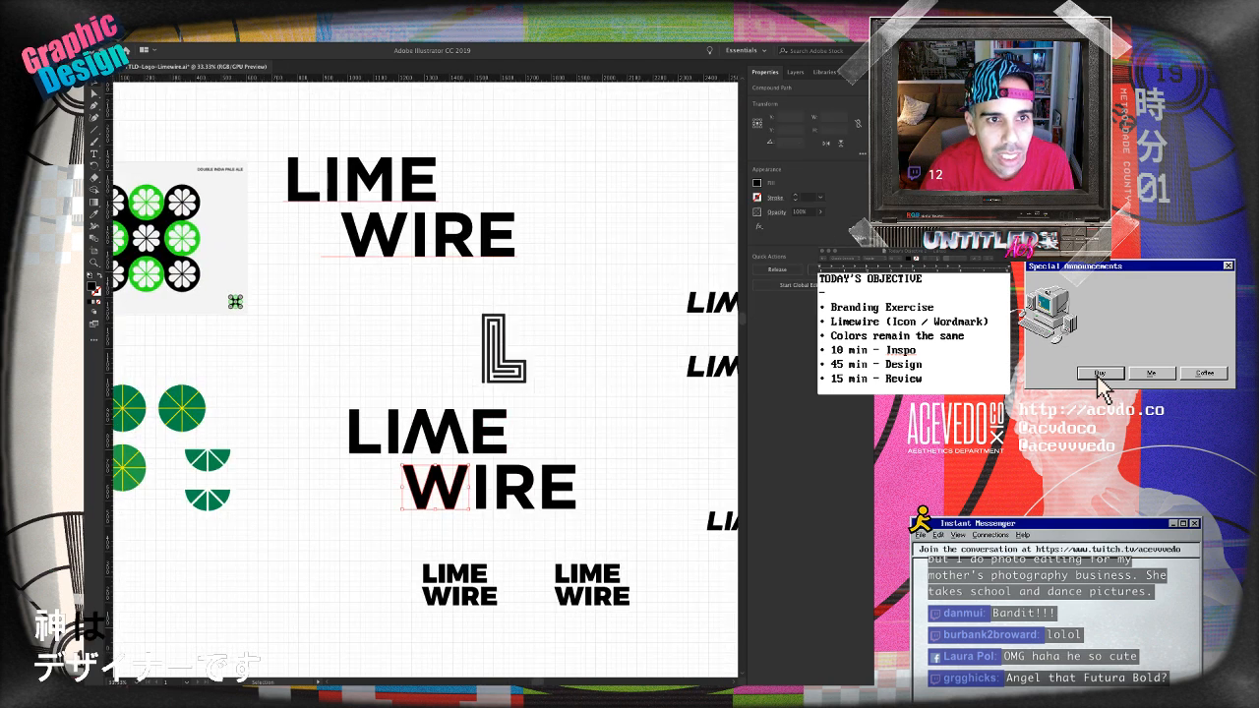
click(428, 236)
drag(639, 373, 271, 294)
click(390, 442)
click(421, 547)
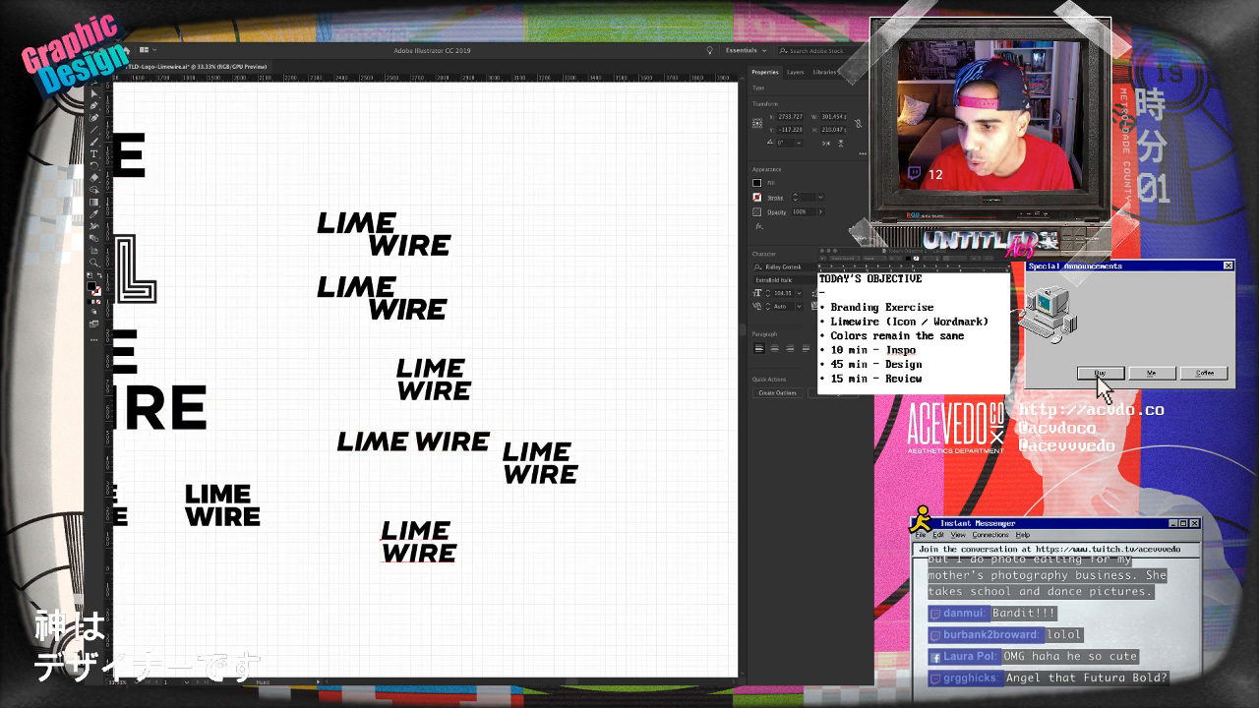
drag(257, 394, 691, 389)
drag(285, 369, 592, 367)
drag(325, 364, 558, 384)
- Browse past the green lime slices and marquee-select the bottom-left stacked lockup
key(super+equal)
key(super+equal)
drag(295, 369, 551, 418)
drag(254, 373, 566, 399)
drag(392, 402, 725, 397)
drag(280, 359, 624, 439)
drag(241, 451, 479, 425)
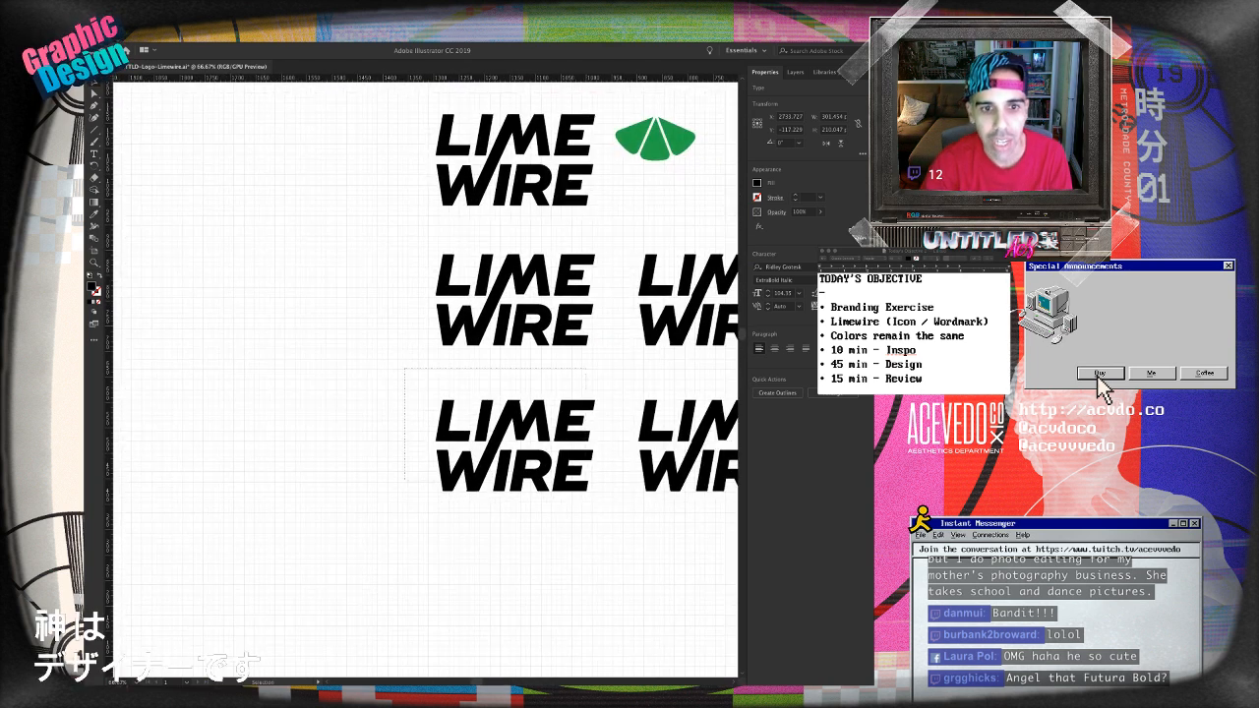
click(483, 429)
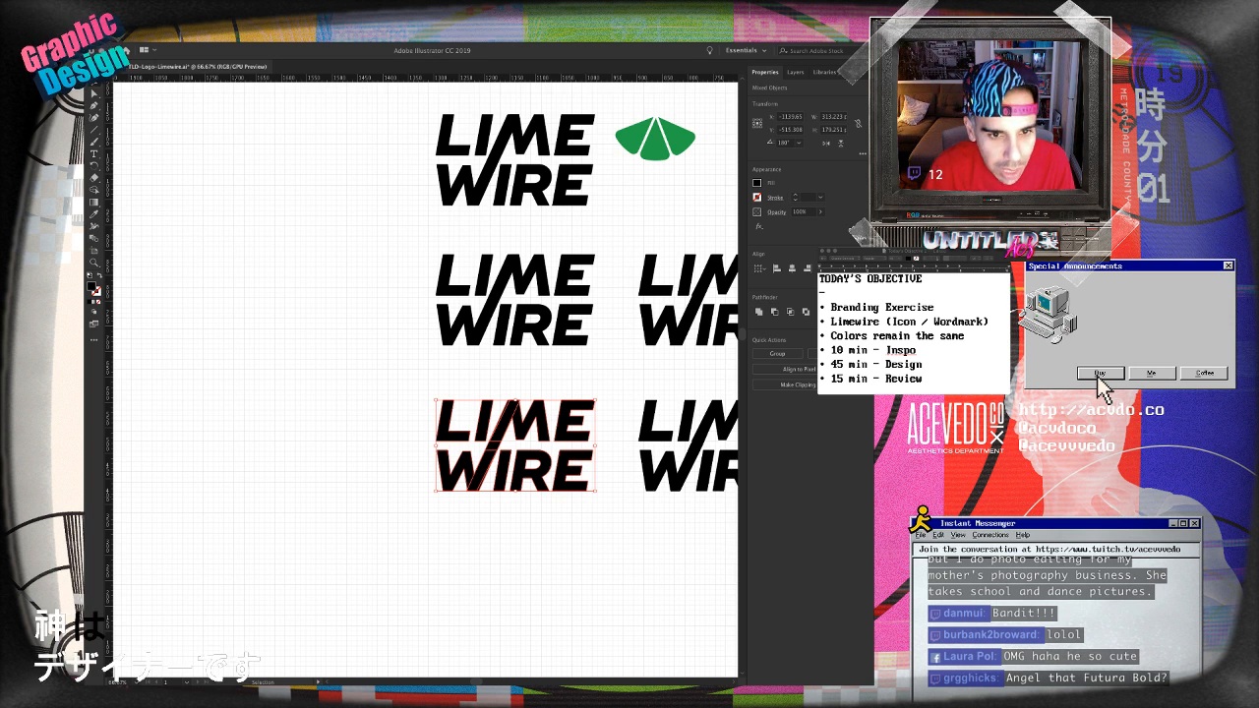
key(super+shift+a)
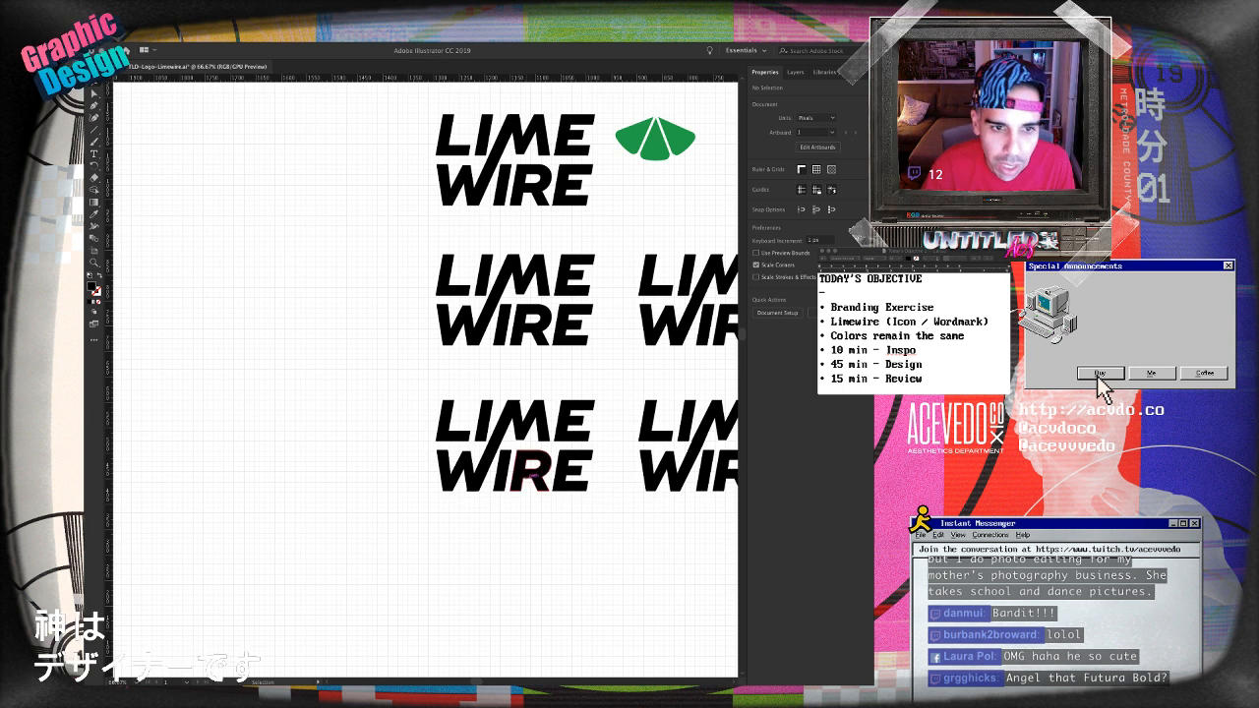
drag(411, 384, 596, 498)
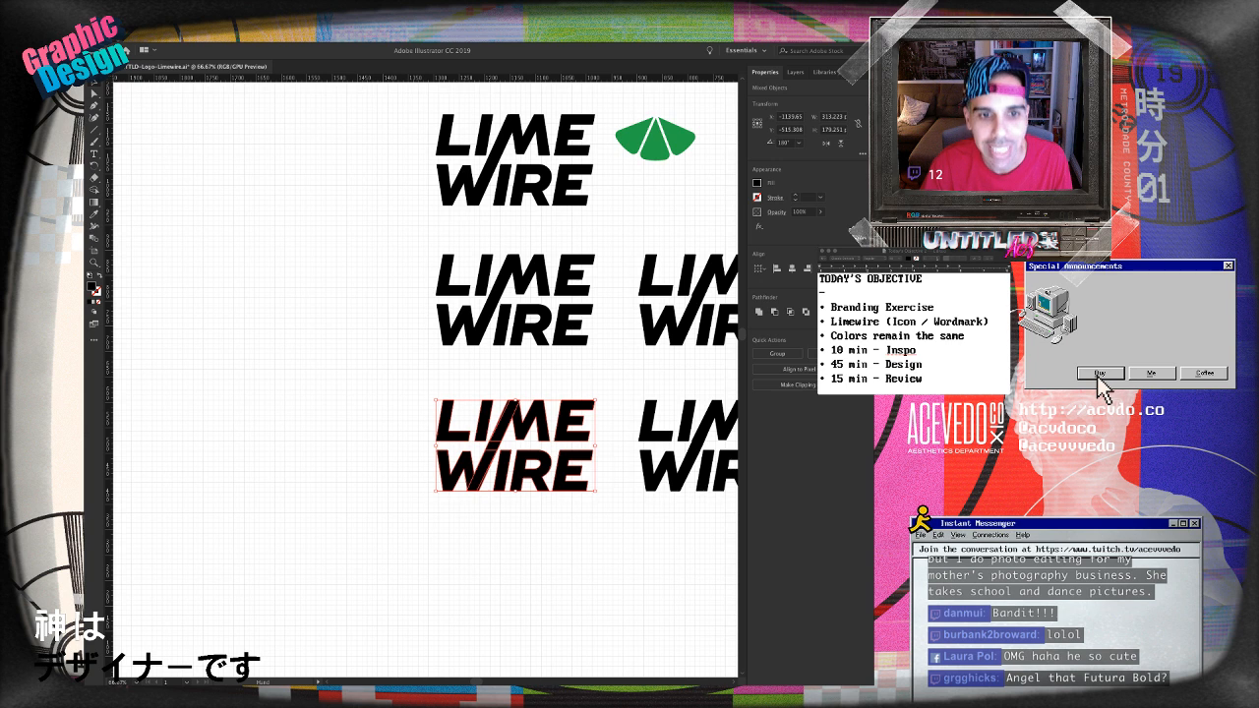
- At 100% zoom, drag a copy of the lockup straight down below the original, then deselect
scroll(551, 442, down, 2)
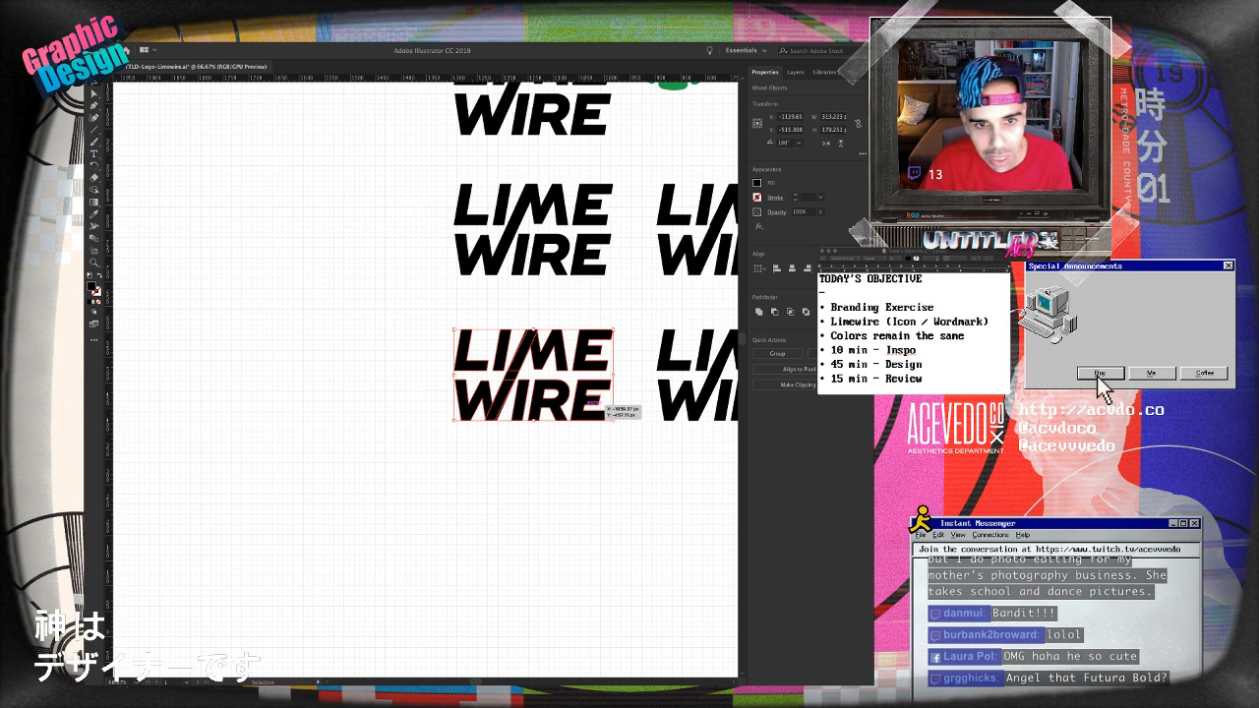
key(super+=)
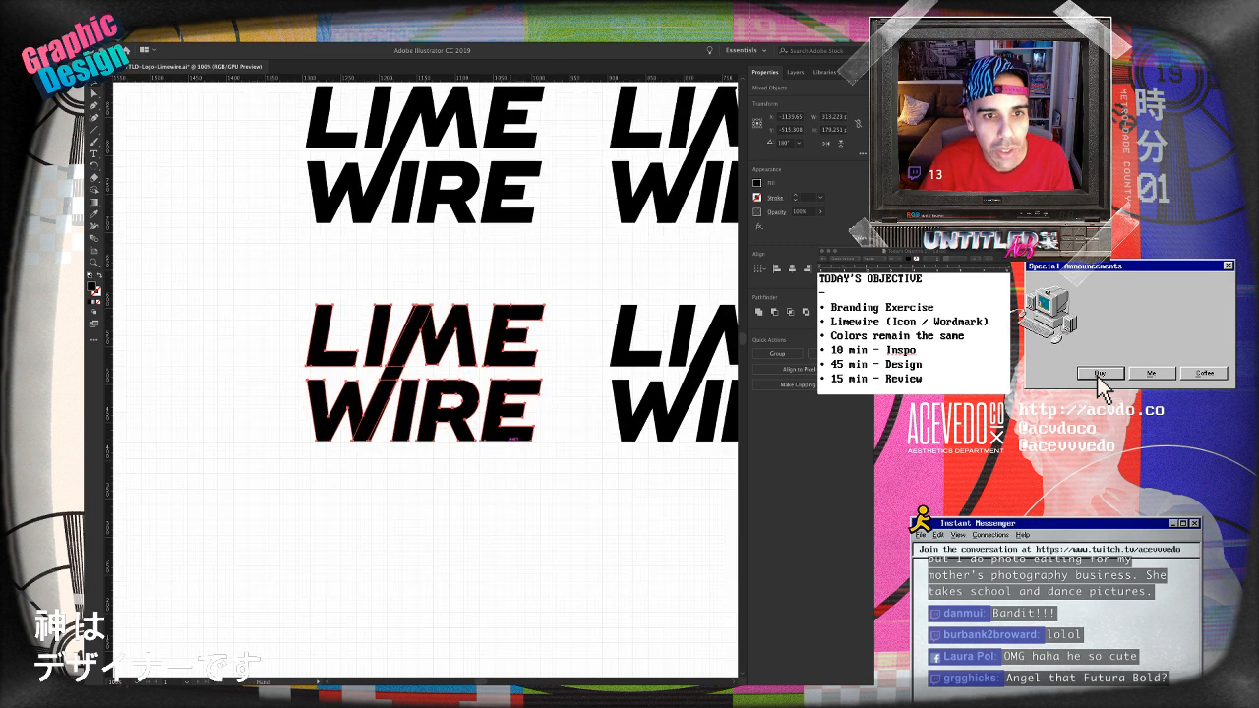
scroll(584, 404, down, 2)
scroll(584, 405, left, 2)
drag(574, 376, 559, 512)
drag(558, 513, 559, 513)
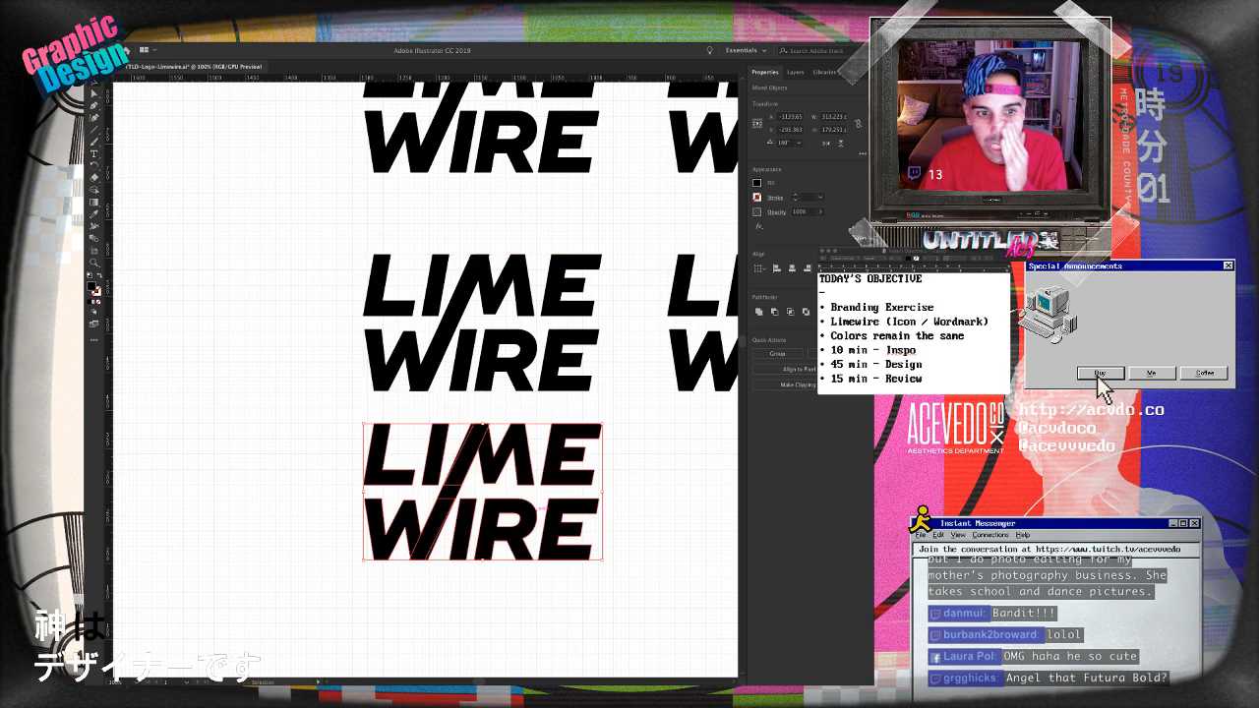
key(ctrl+shift+a)
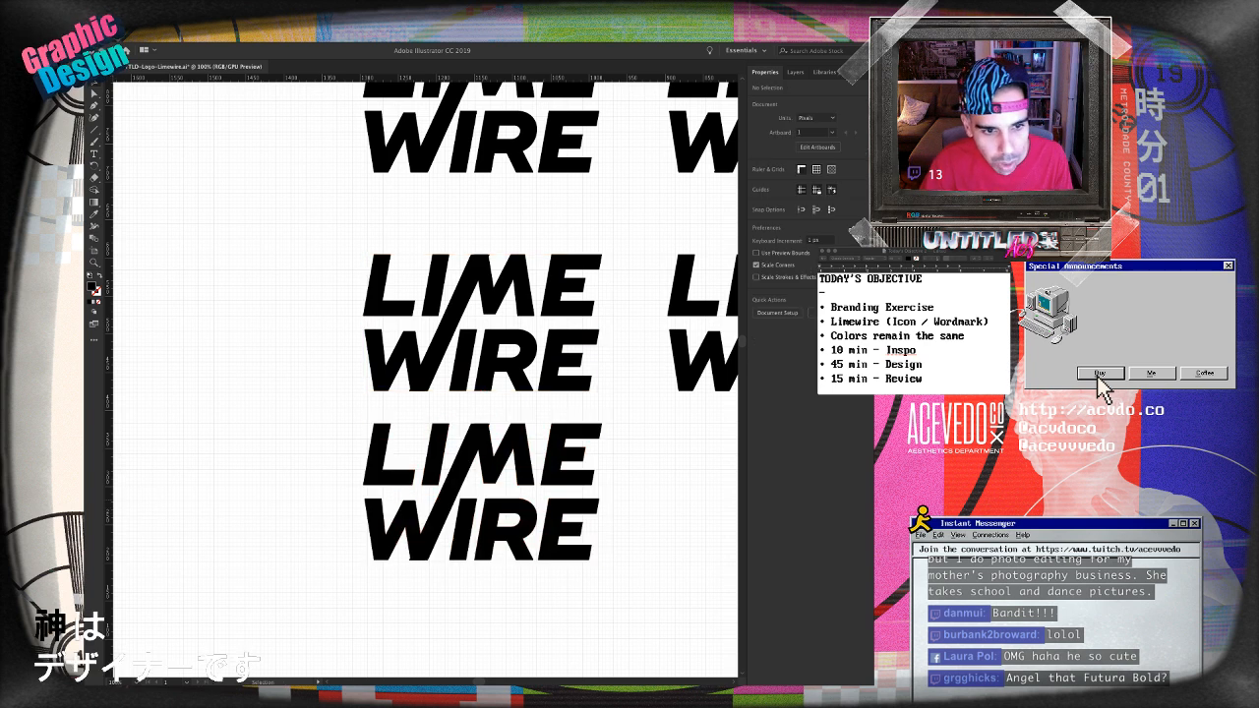
drag(511, 315, 562, 569)
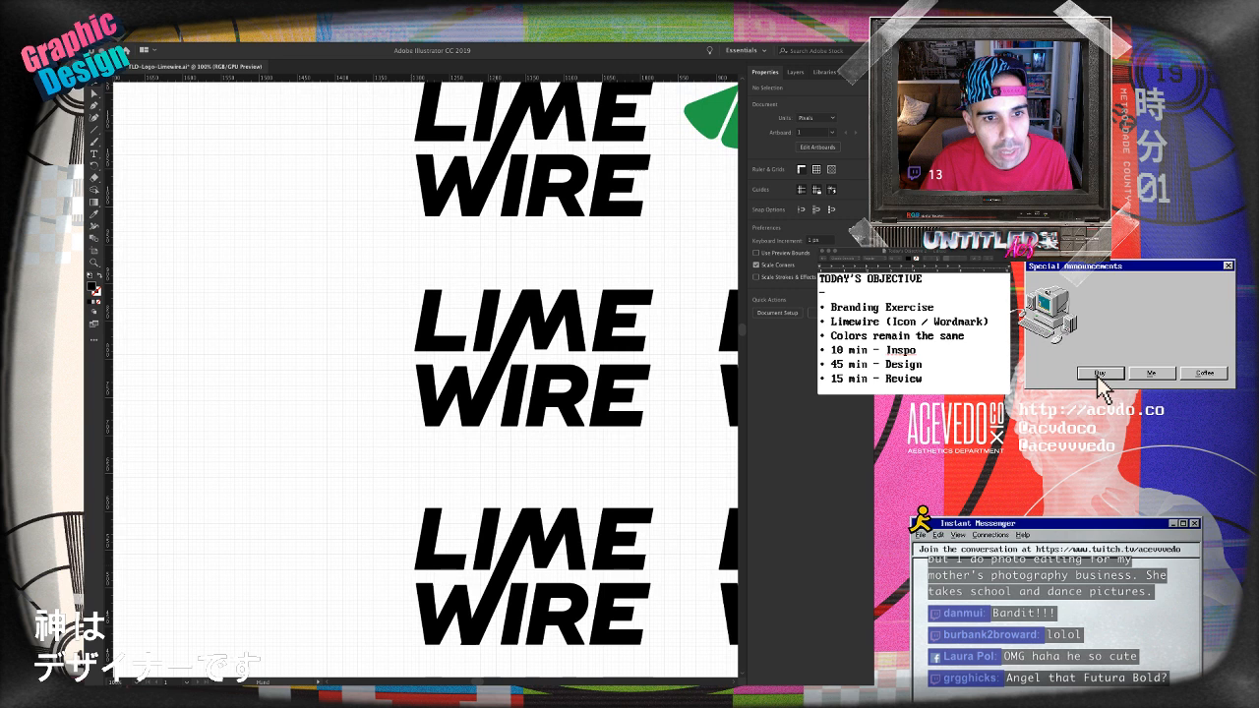
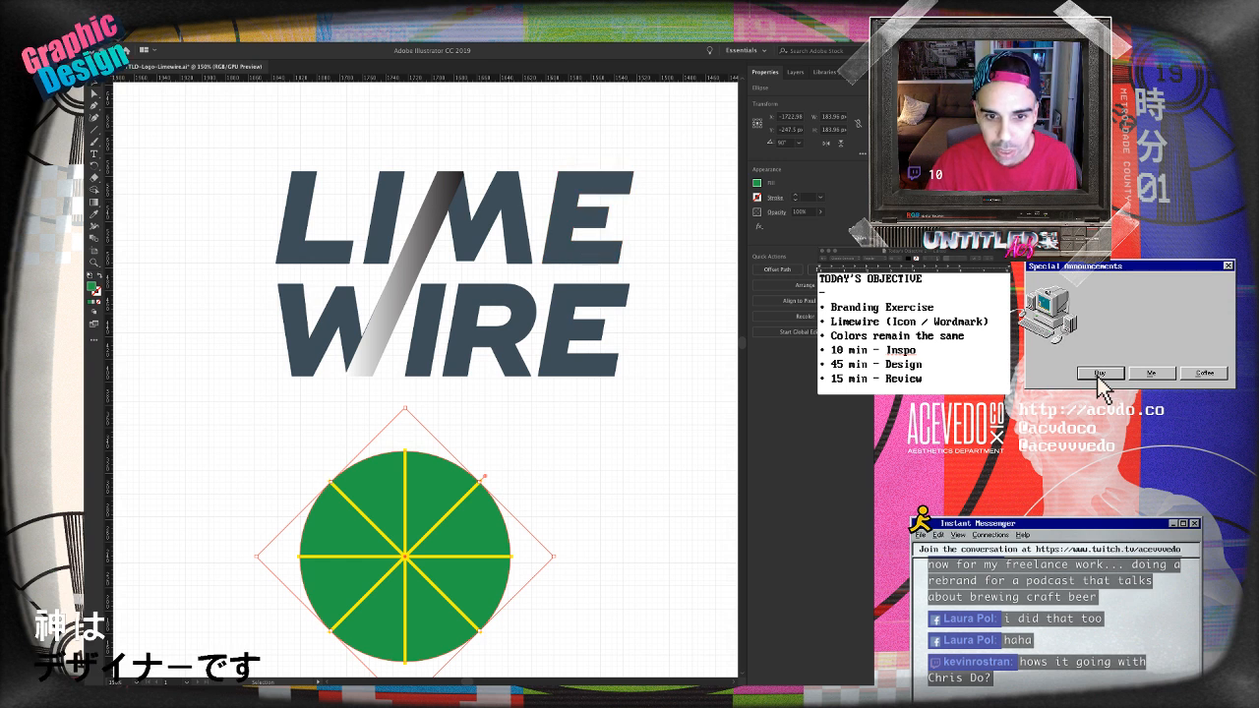
- Apply a gradient fill to the green lime-slice circle
key(super+z)
key(super+z)
- Remove the circle's gradient and recolour the slash as a green-yellow-green gradient
key(super+shift+z)
key(super+shift+z)
key(super+shift+z)
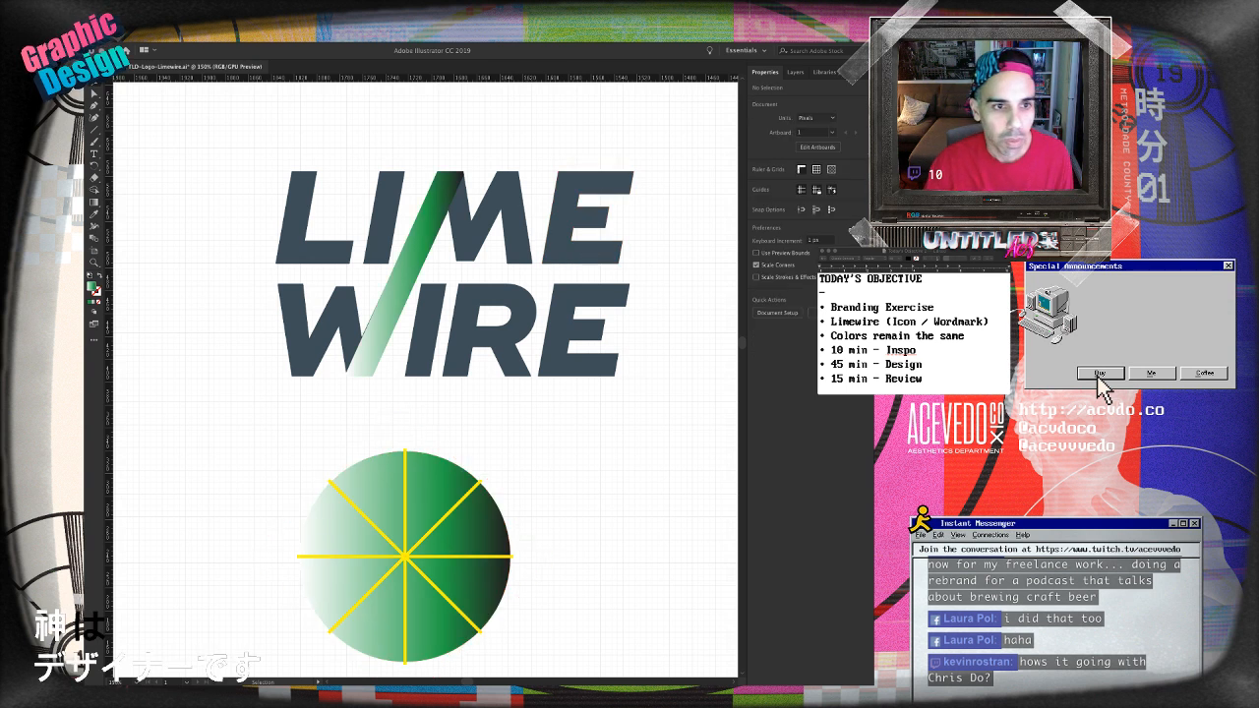
click(405, 274)
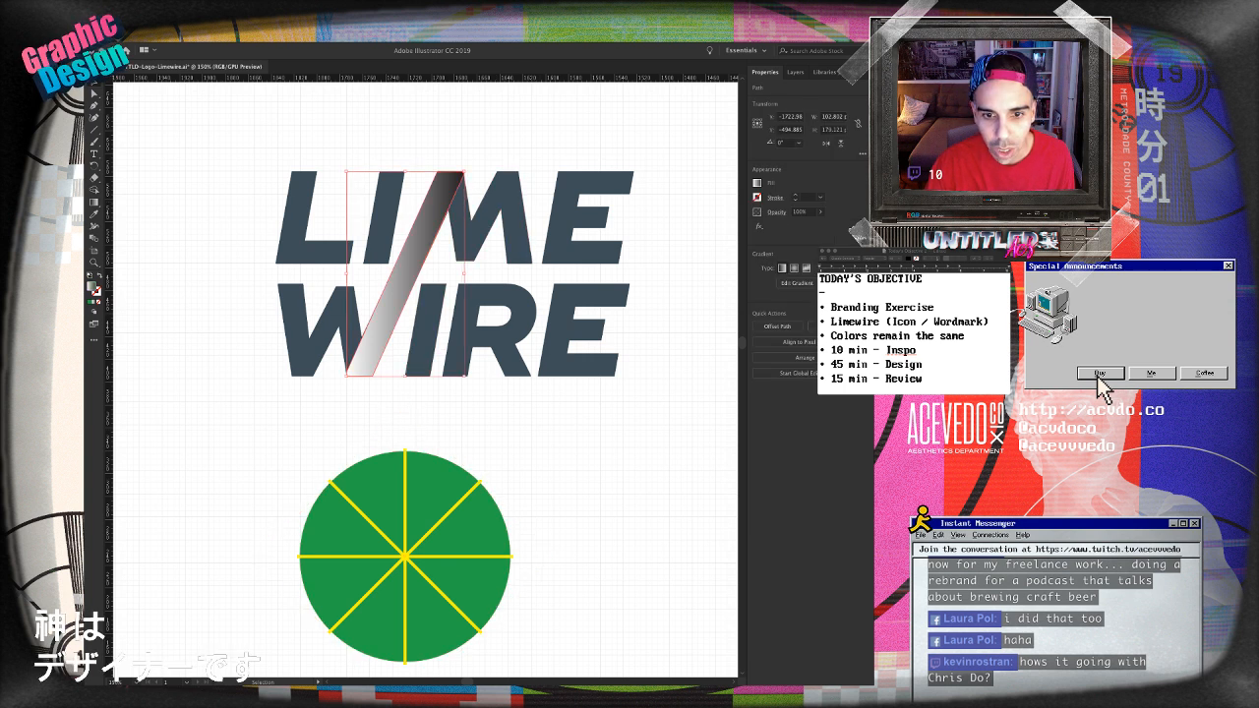
key(super+shift+z)
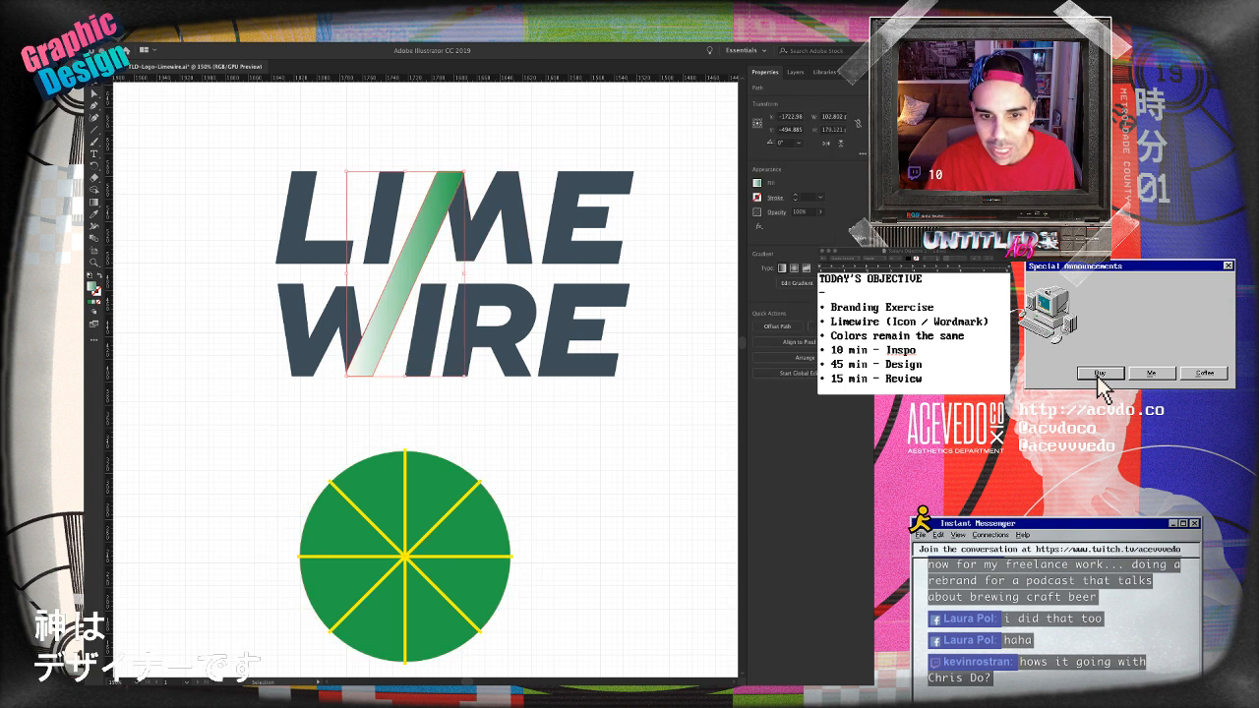
key(super+shift+z)
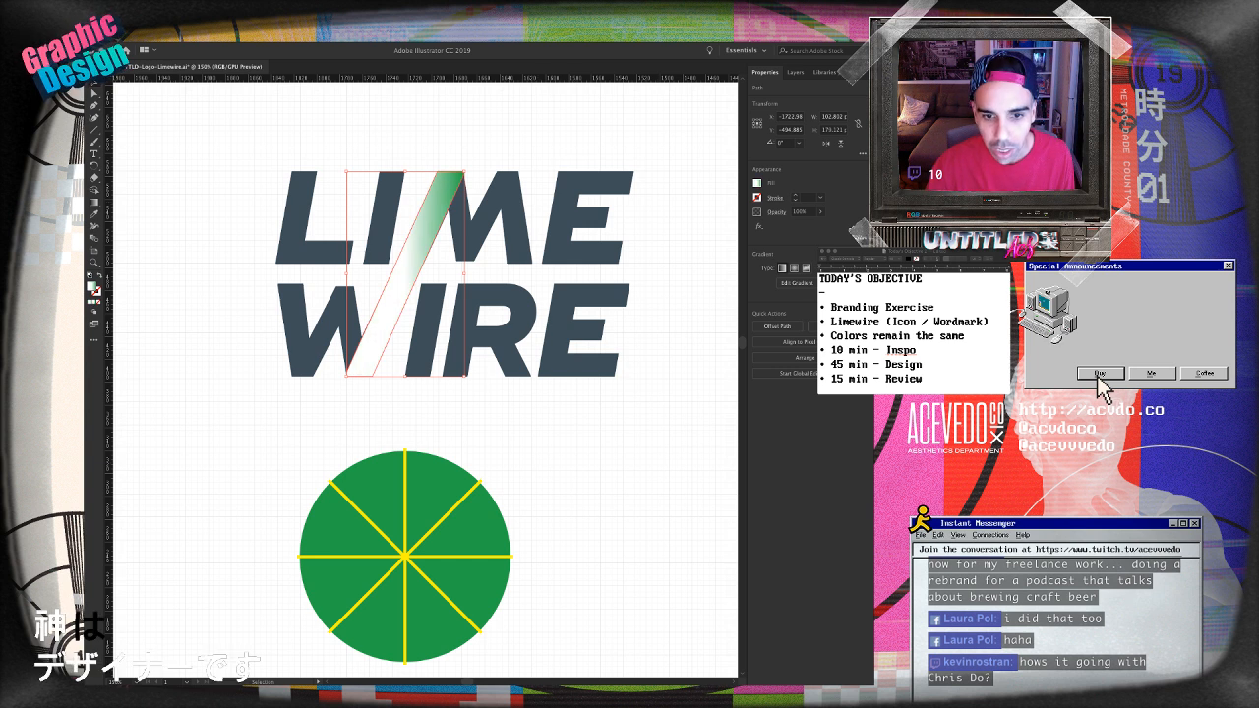
key(super+shift+z)
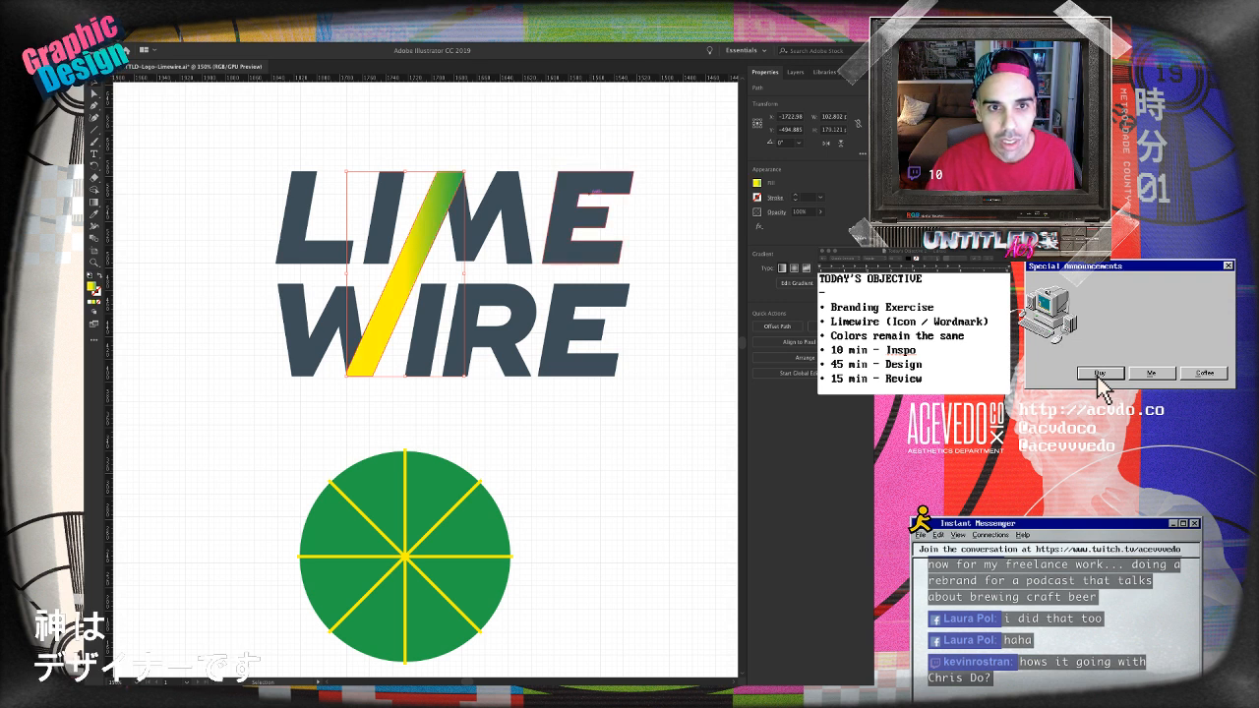
key(super+shift+z)
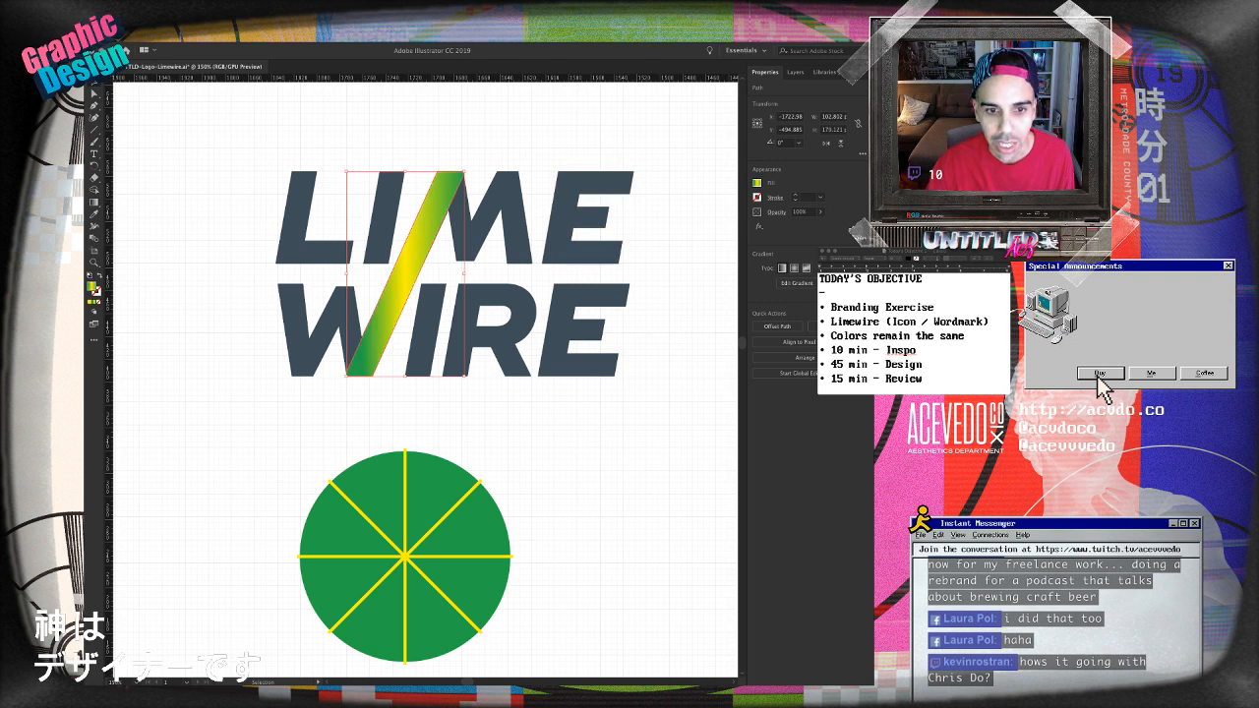
key(super+shift+z)
key(super+shift+a)
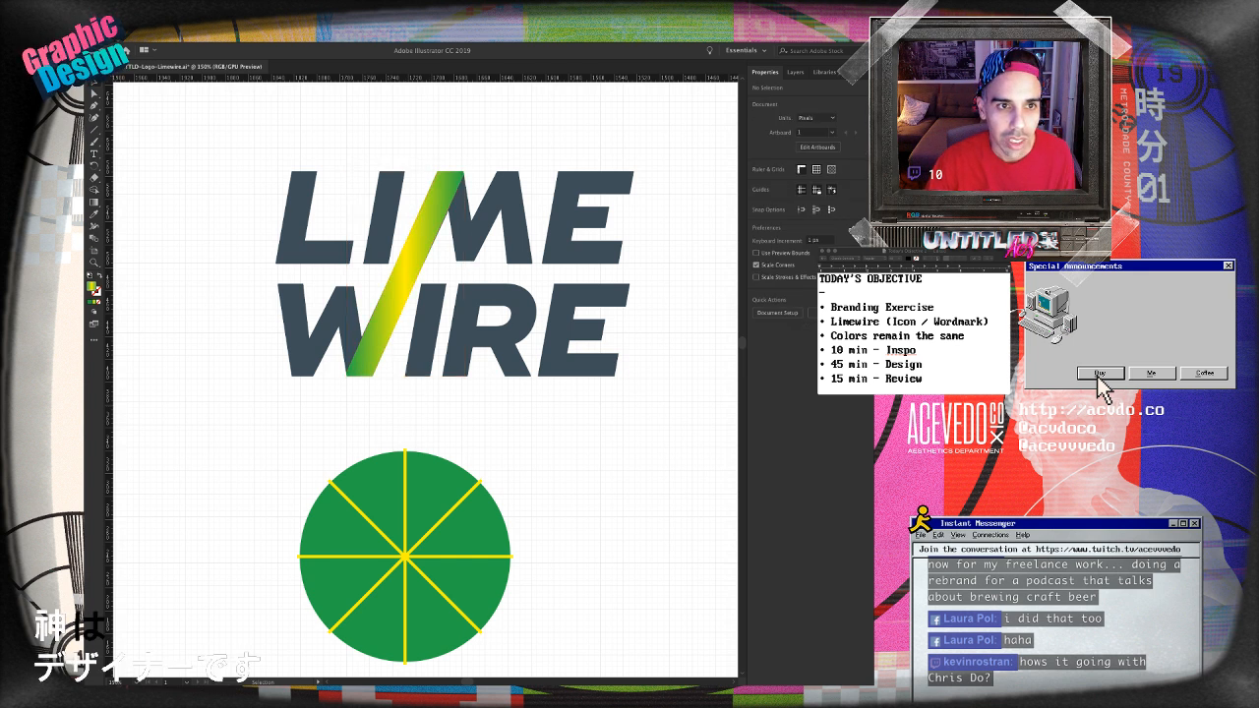
- Zoom to 300% on the LIME WIRE lettering and select its anchor points for editing
click(519, 239)
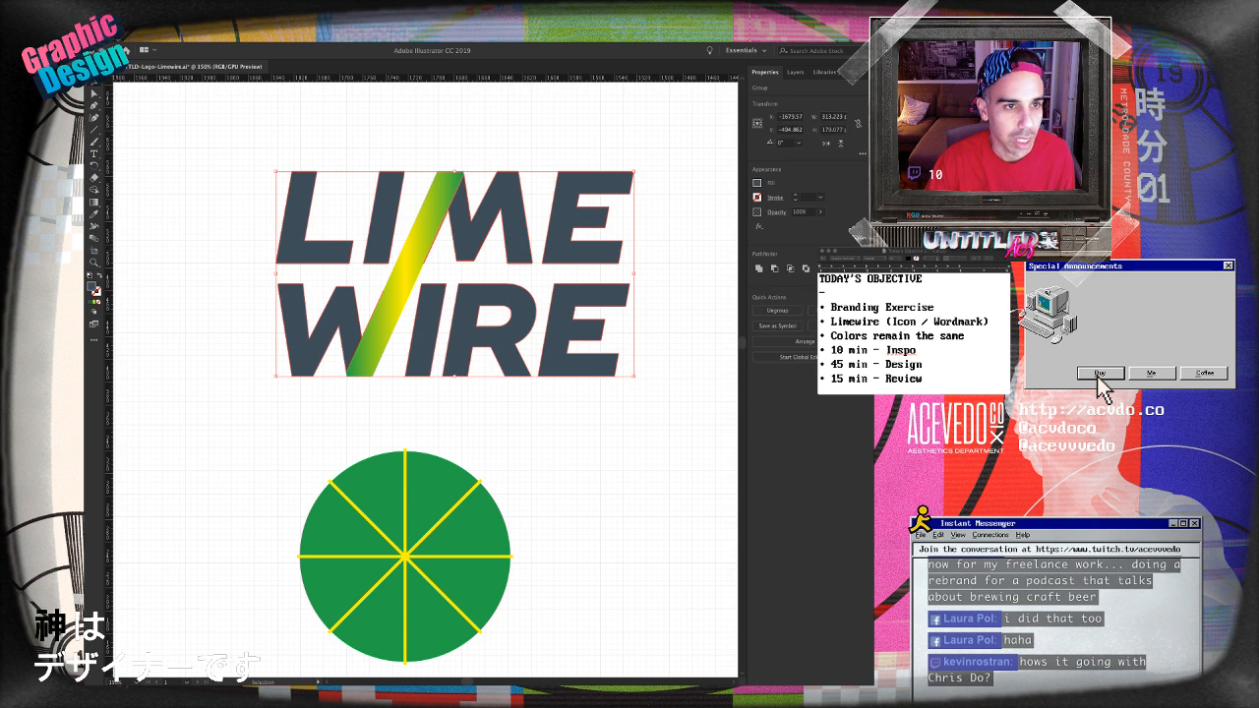
click(409, 266)
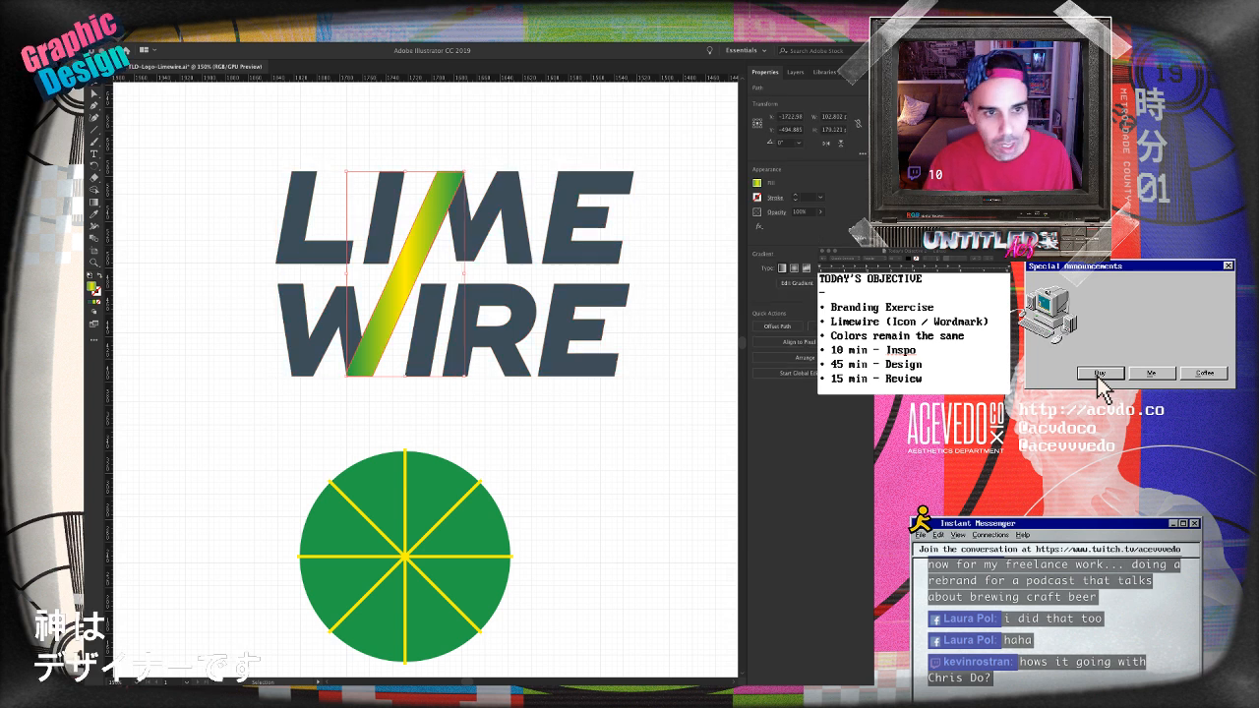
key(super+shift+a)
key(super+equal)
key(super+equal)
drag(430, 285, 470, 351)
click(470, 351)
key(p)
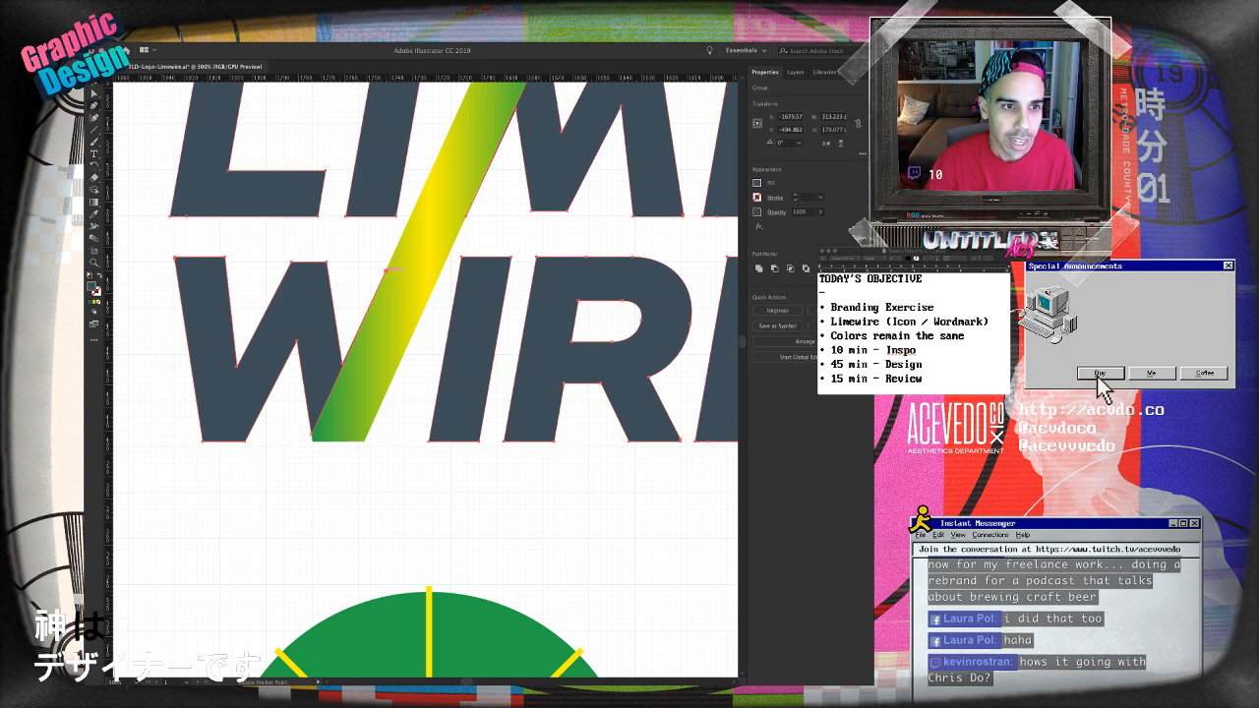
click(312, 435)
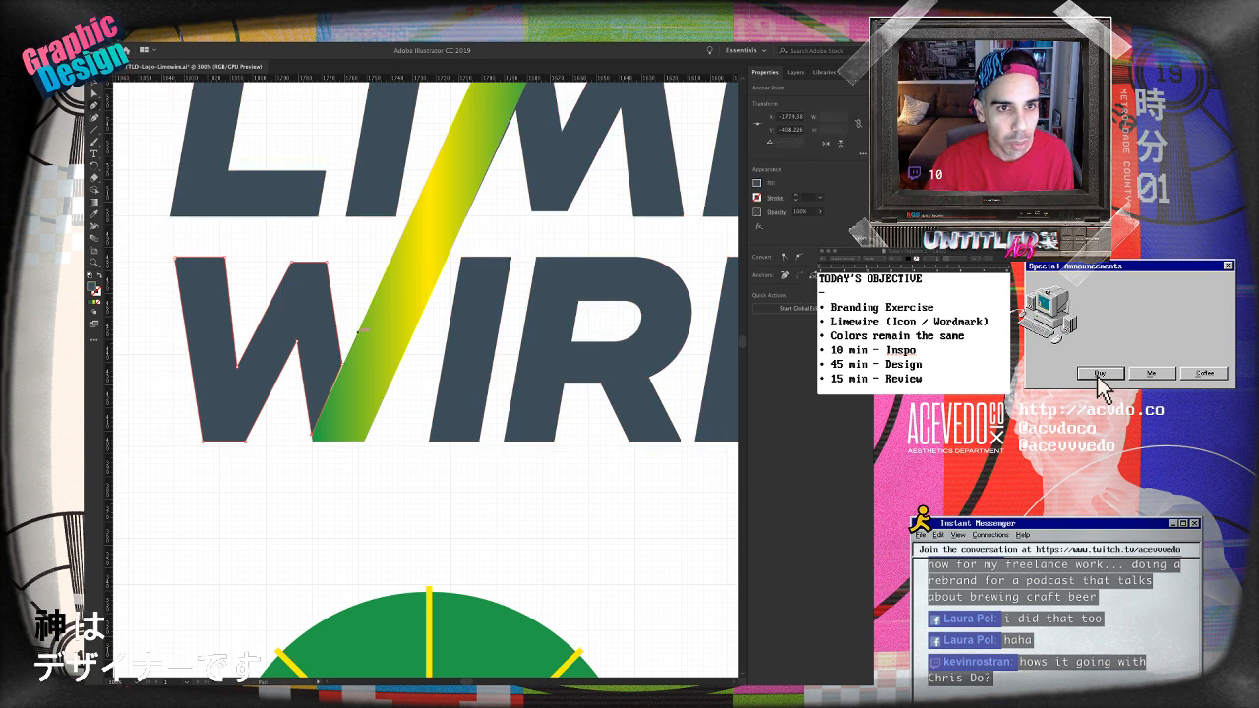
- Delete the M's lower-left anchor and its stray spike point beside the slash
drag(466, 215, 409, 341)
key(a)
click(410, 340)
key(p)
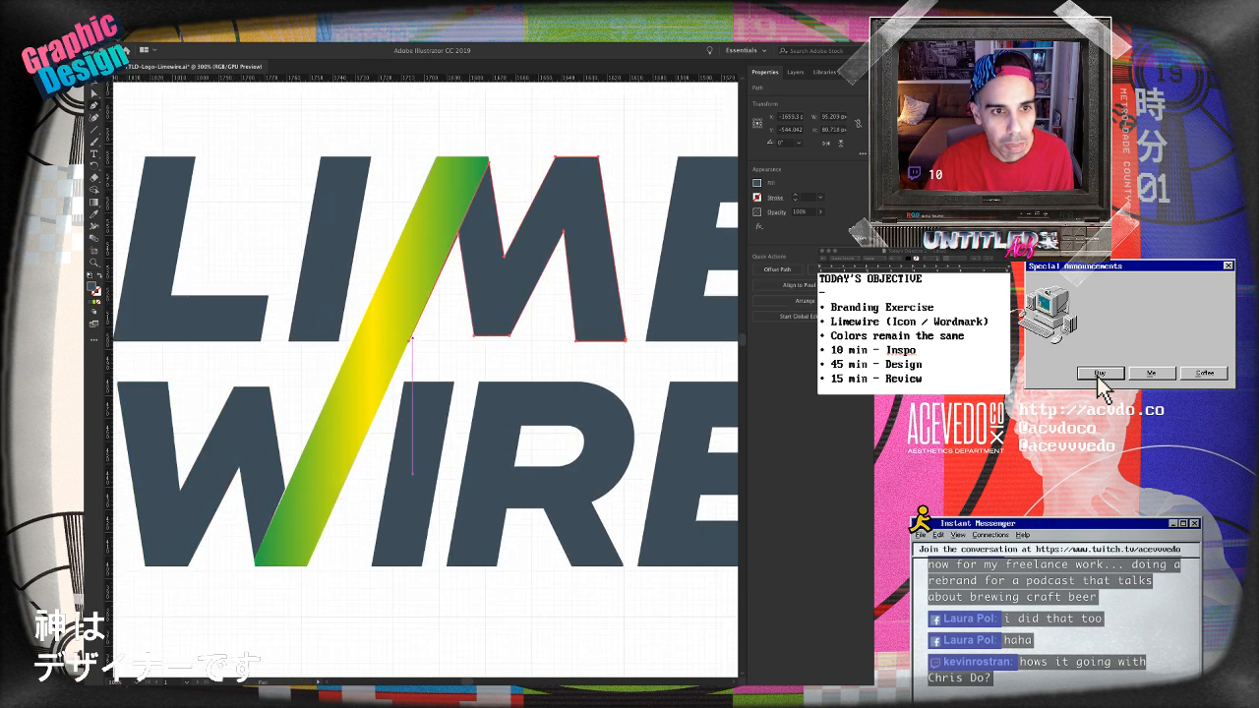
click(409, 341)
click(409, 341)
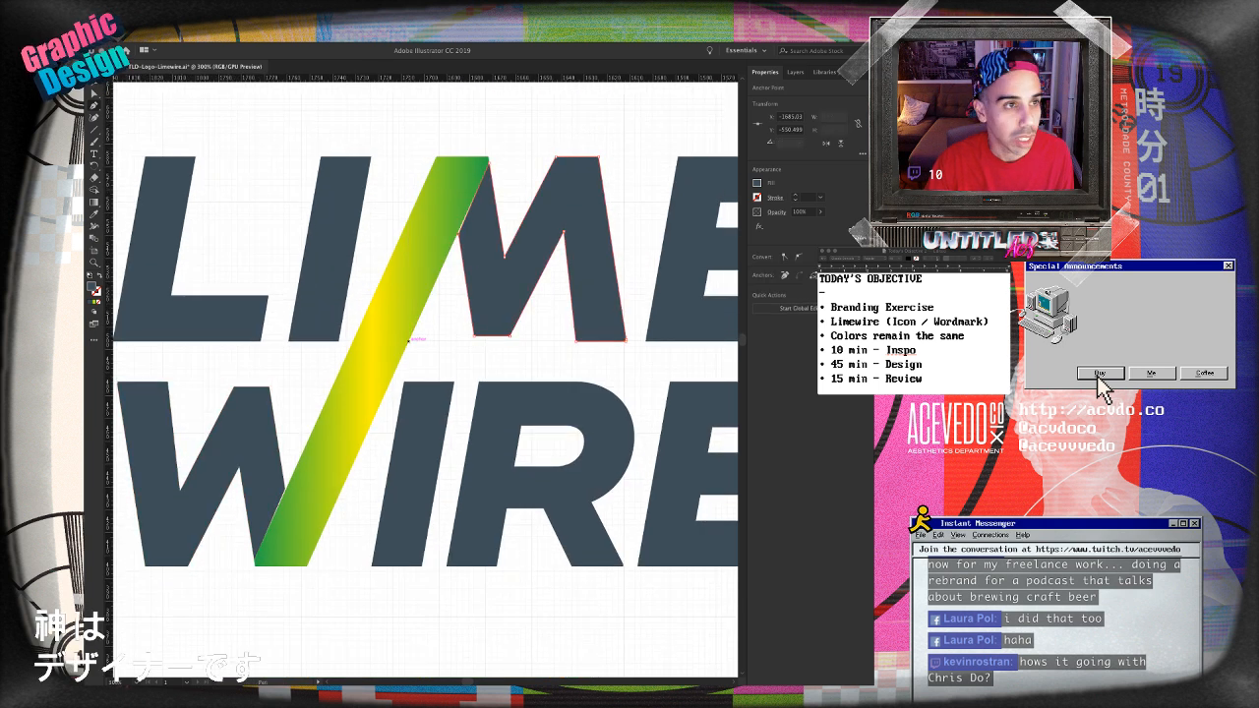
key(super+shift+a)
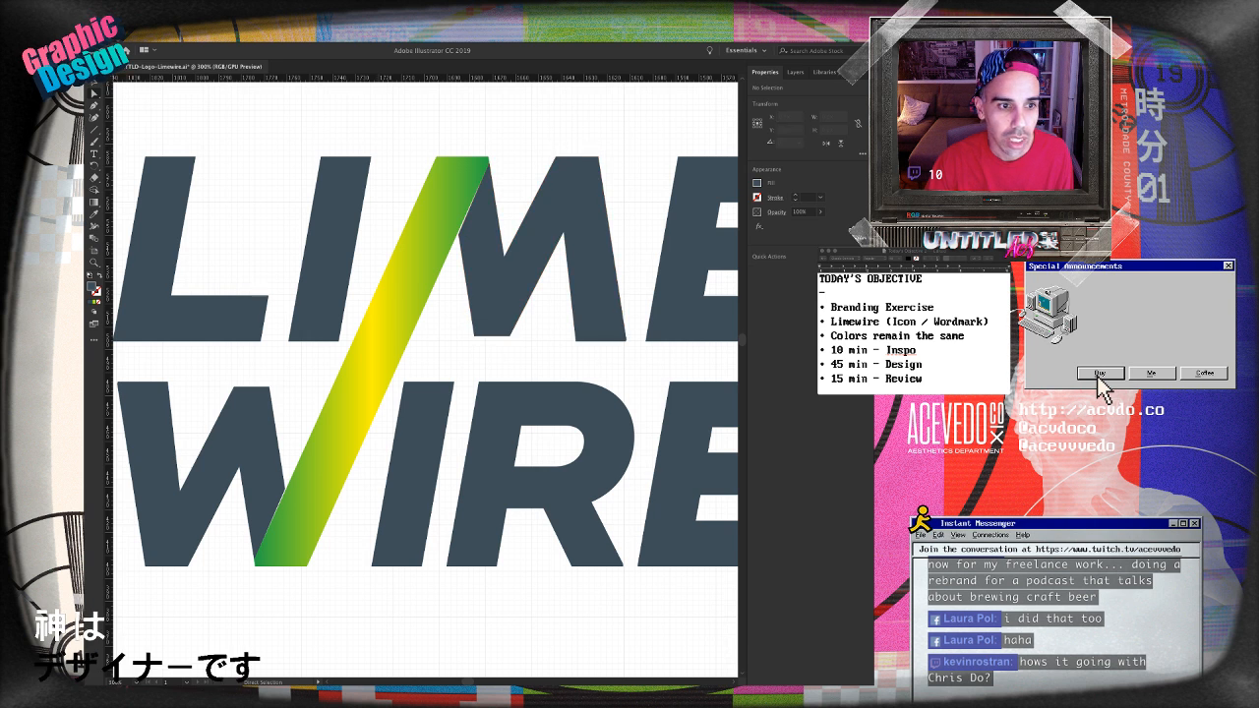
- At 600%, nudge the M's top-left corner down and its left anchor up
drag(433, 361, 388, 398)
click(447, 334)
key(super+equal)
key(super+equal)
drag(344, 344, 423, 352)
click(389, 212)
drag(389, 211, 390, 225)
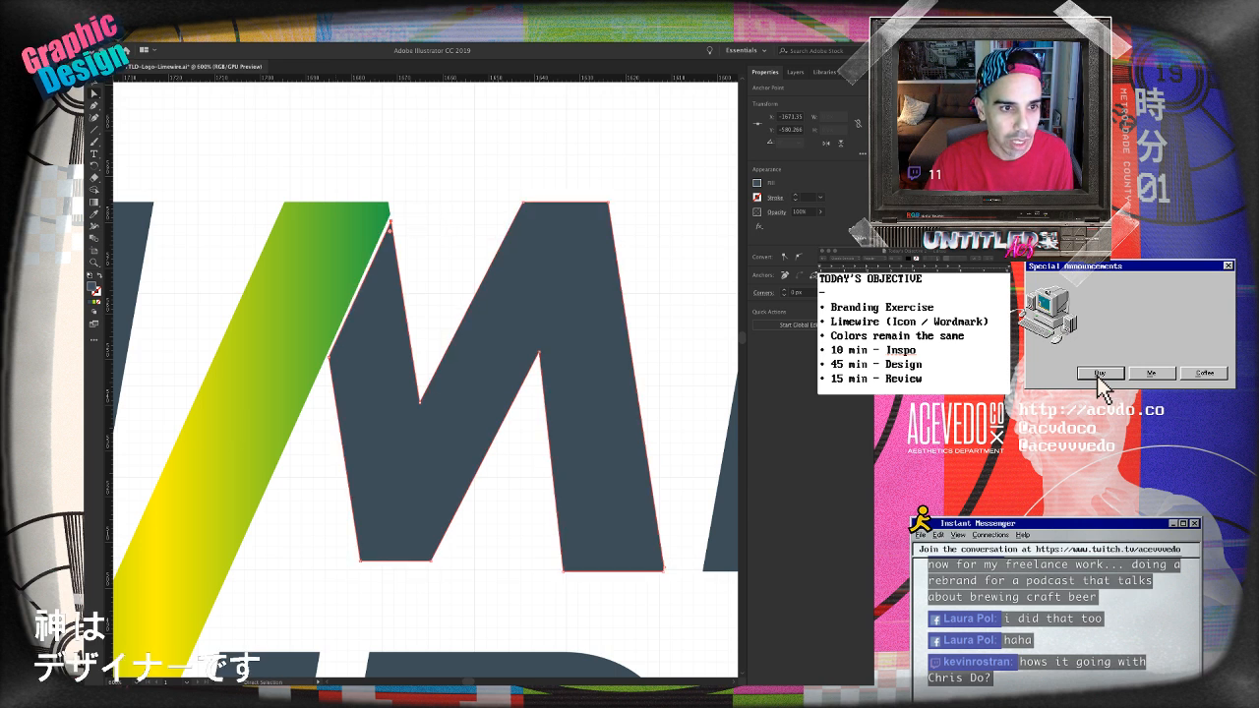
click(329, 356)
key(v)
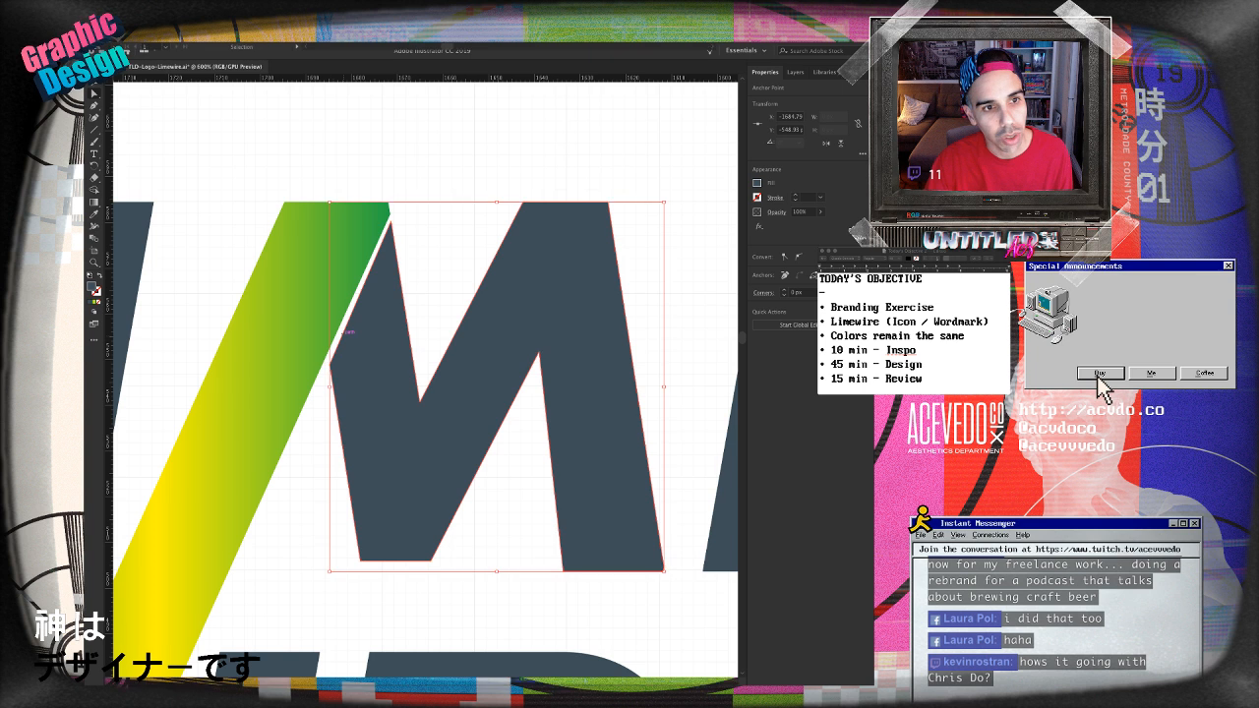
key(a)
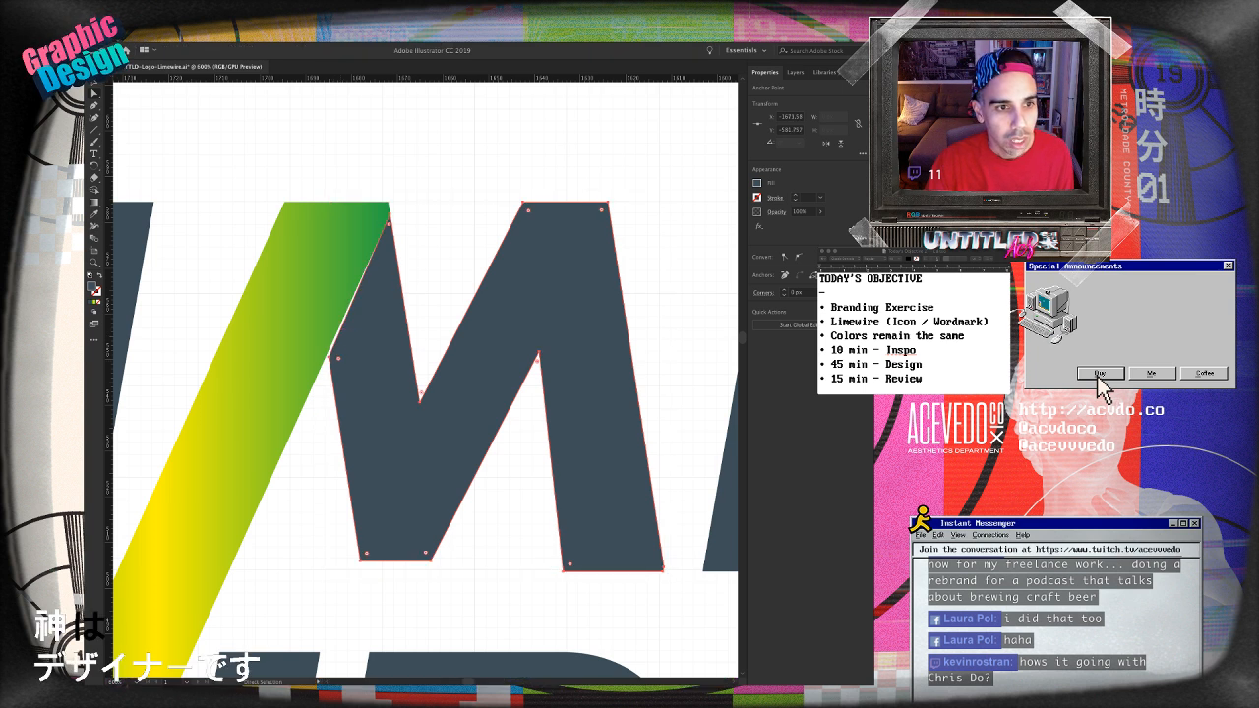
click(329, 356)
drag(329, 356, 327, 340)
- Nudge the W's right-edge anchor to meet the slash, then return to 300% zoom
drag(340, 394, 517, 98)
click(270, 339)
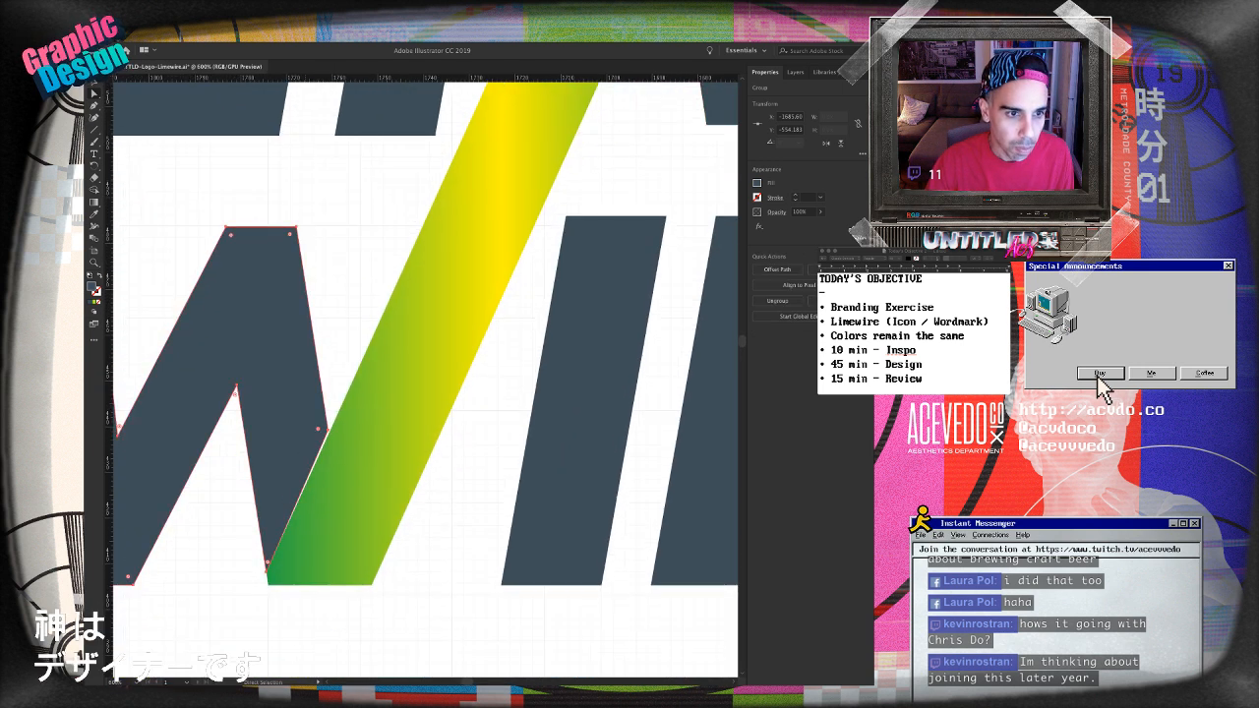
drag(320, 429, 330, 440)
key(super+shift+a)
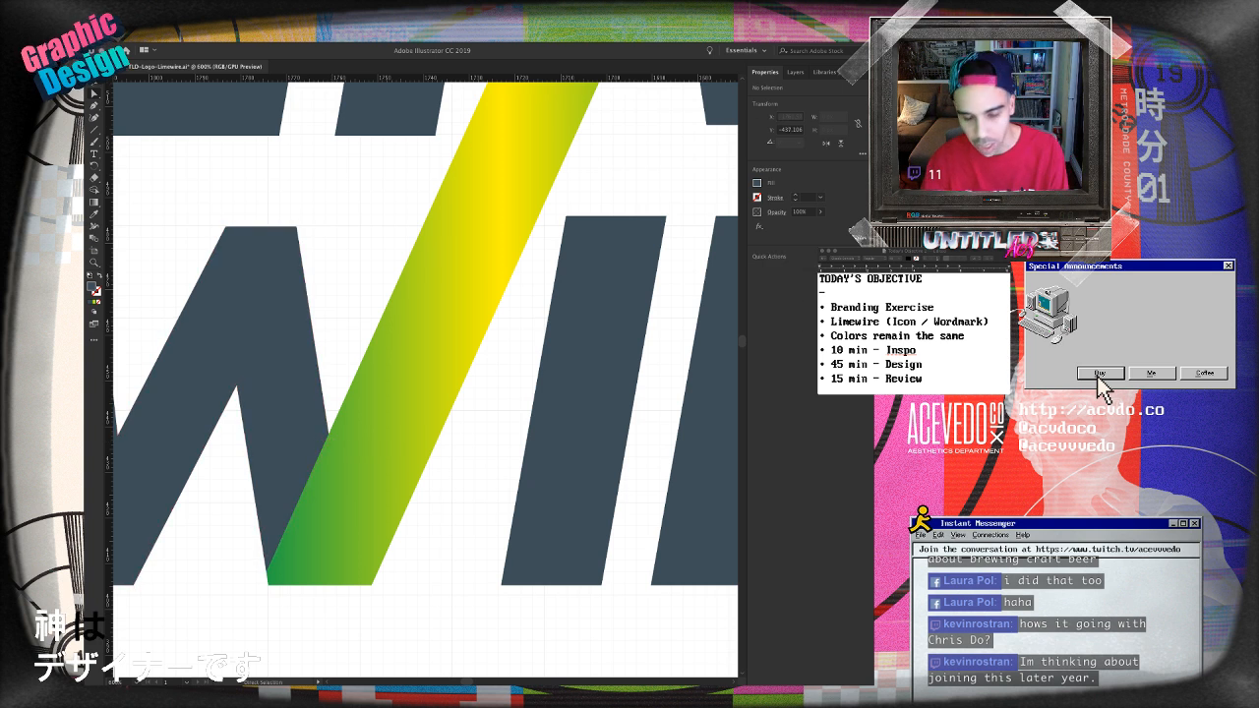
key(super+minus)
key(super+minus)
key(super+minus)
key(super+equal)
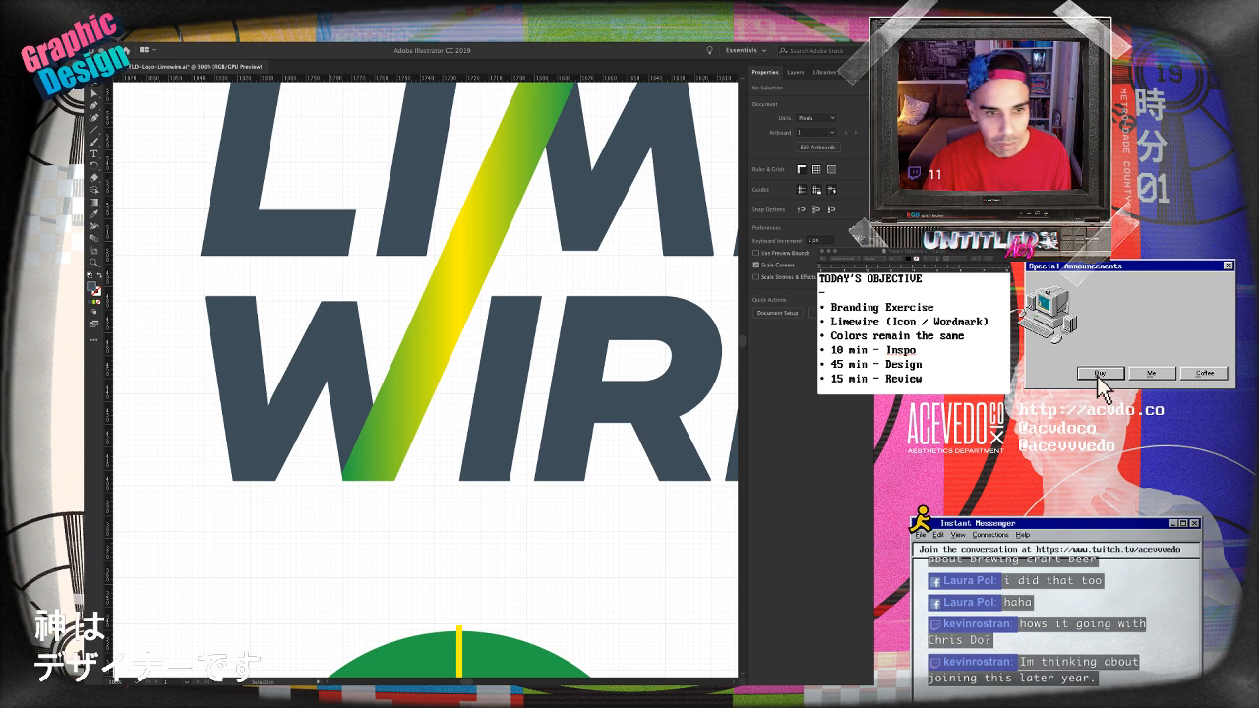
- Zoom out to the whole logo, marquee-select and copy it, and show the Layers panel
key(super+minus)
key(super+minus)
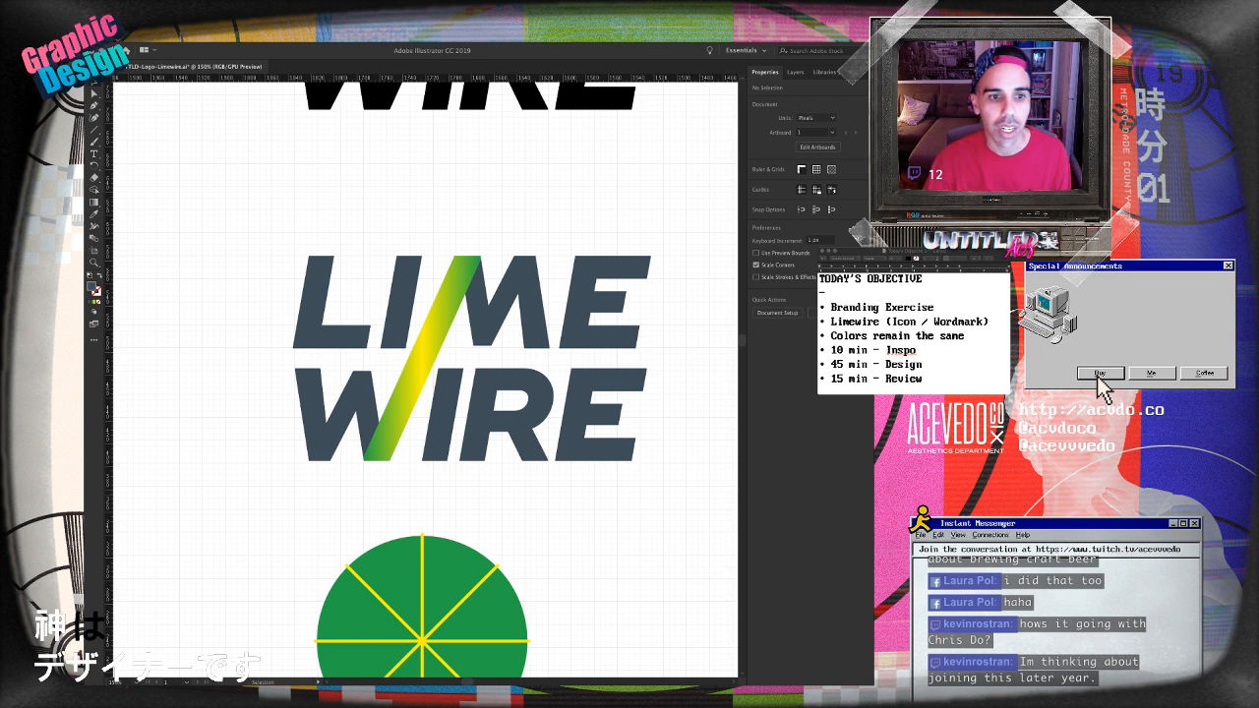
scroll(425, 379, up, 1)
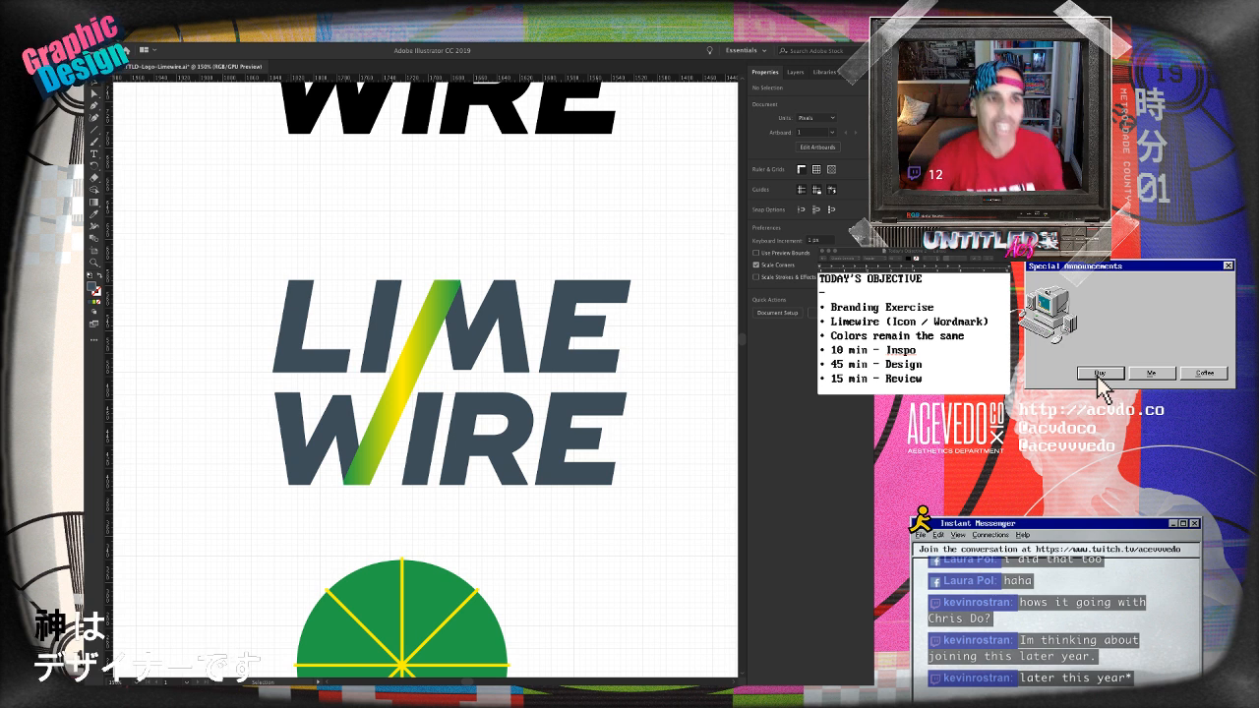
drag(529, 481, 637, 494)
key(a)
key(F7)
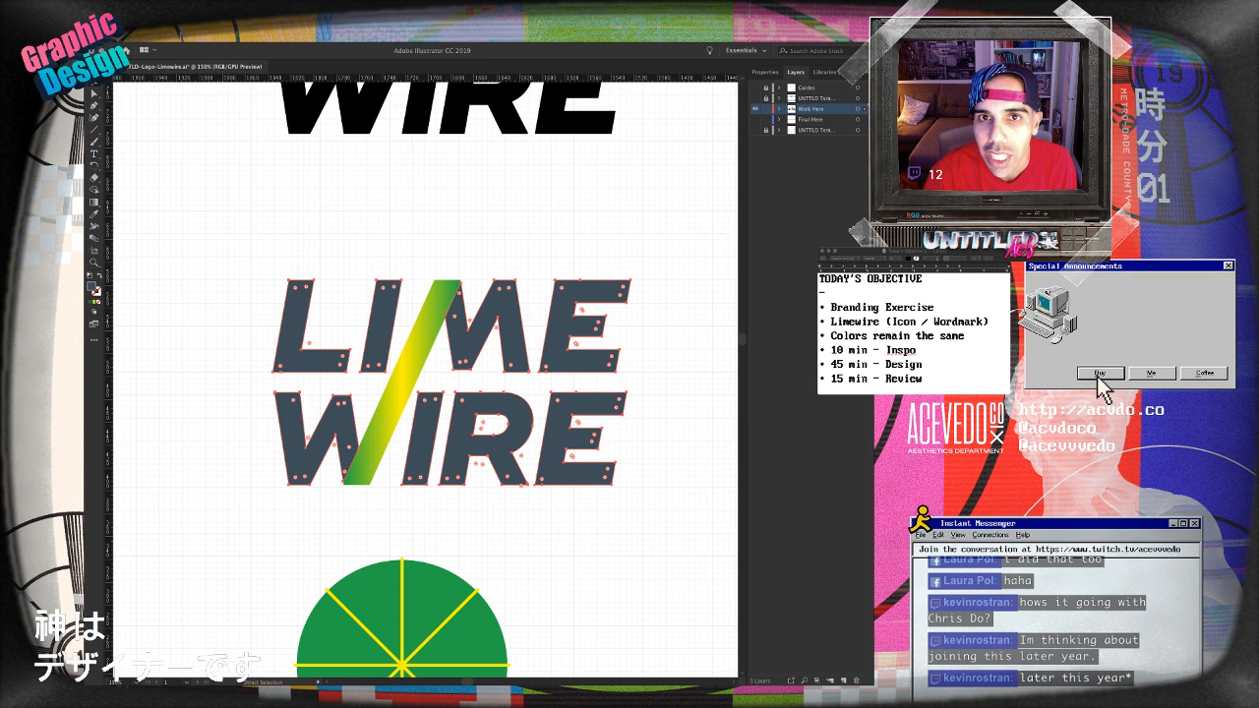
- Switch to the Final Here layer and trial-paste the logo on the template, then undo it
click(755, 109)
click(755, 119)
click(811, 119)
key(v)
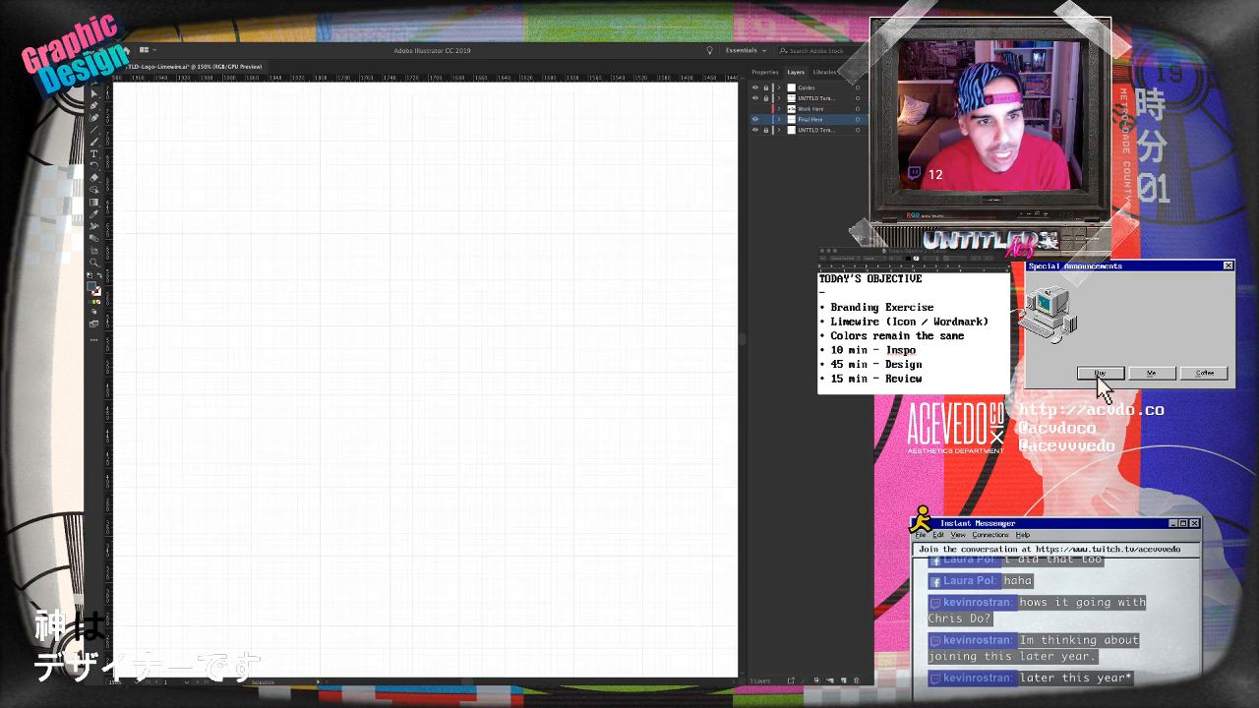
key(ctrl+0)
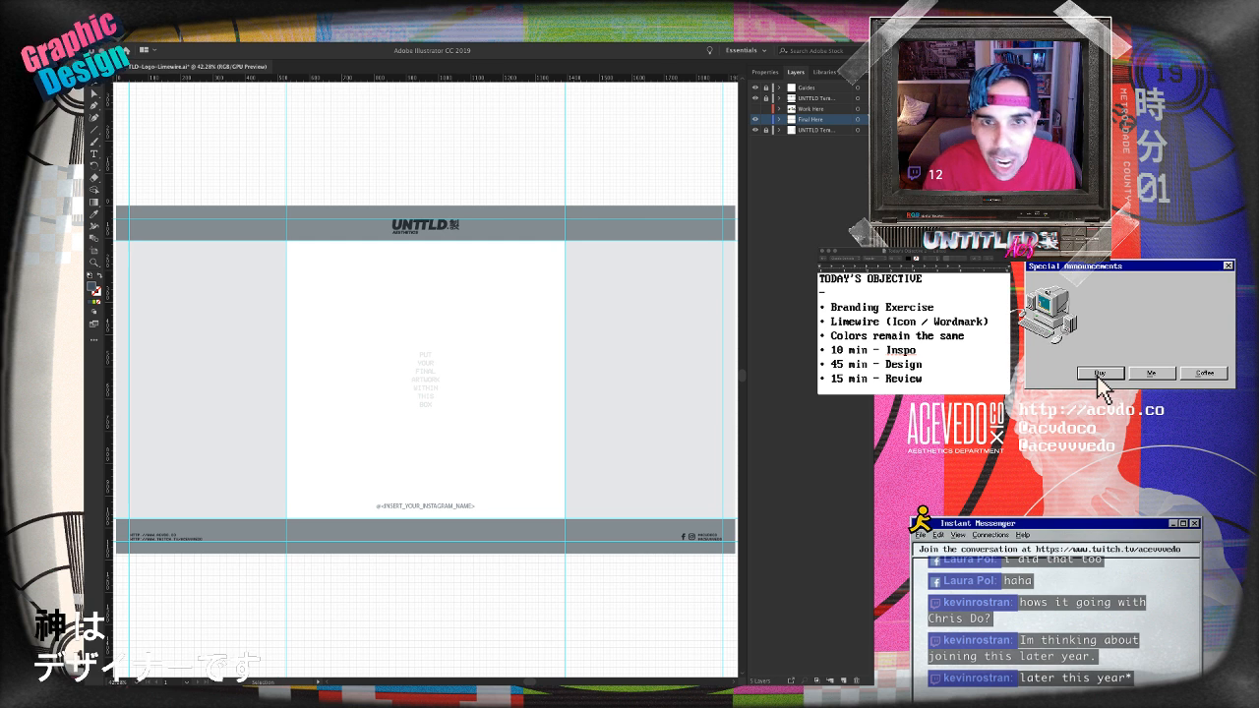
key(ctrl+v)
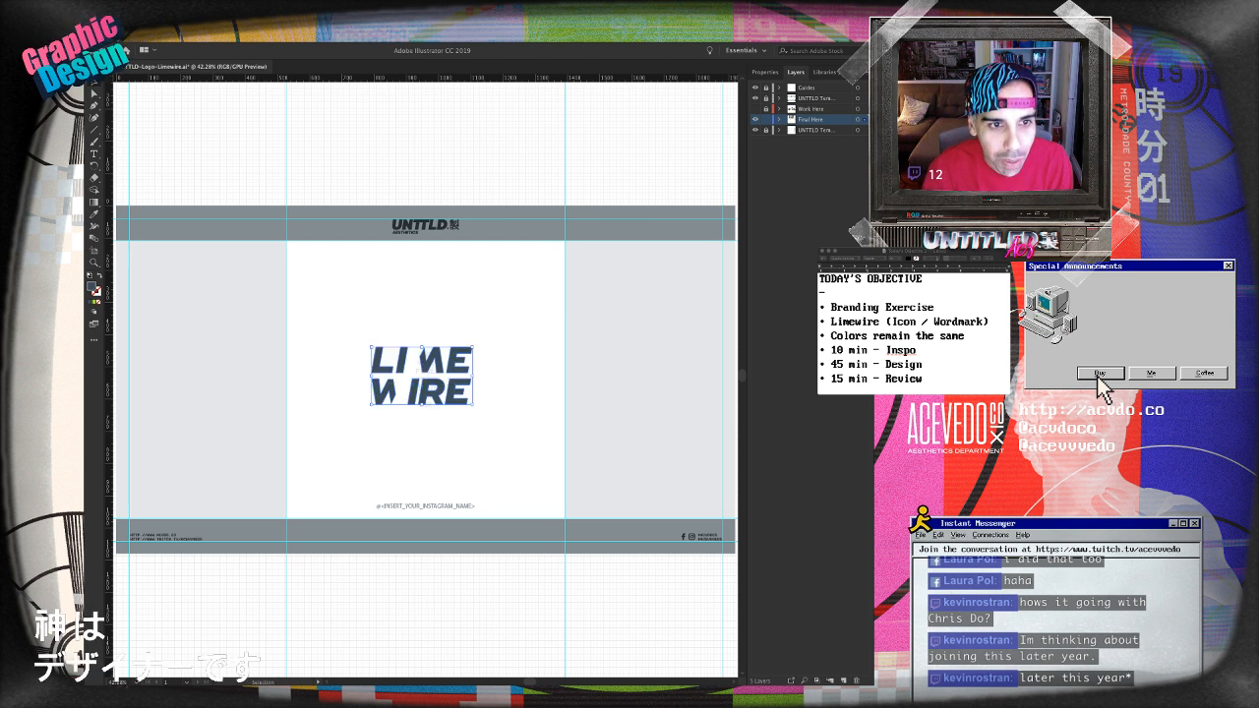
key(ctrl+z)
- Back on the Work Here drafts, select and copy the LIME WIRE logo as one object
click(755, 119)
click(755, 109)
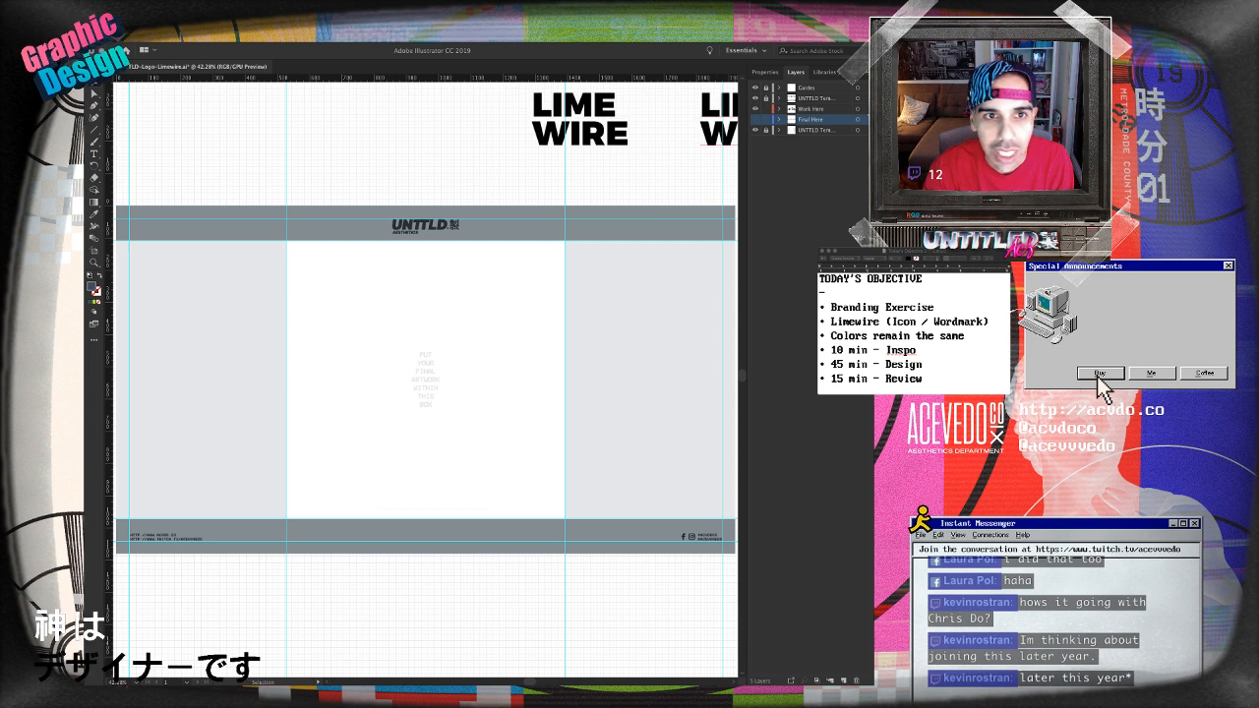
drag(423, 295, 610, 574)
drag(324, 295, 469, 405)
drag(295, 393, 534, 341)
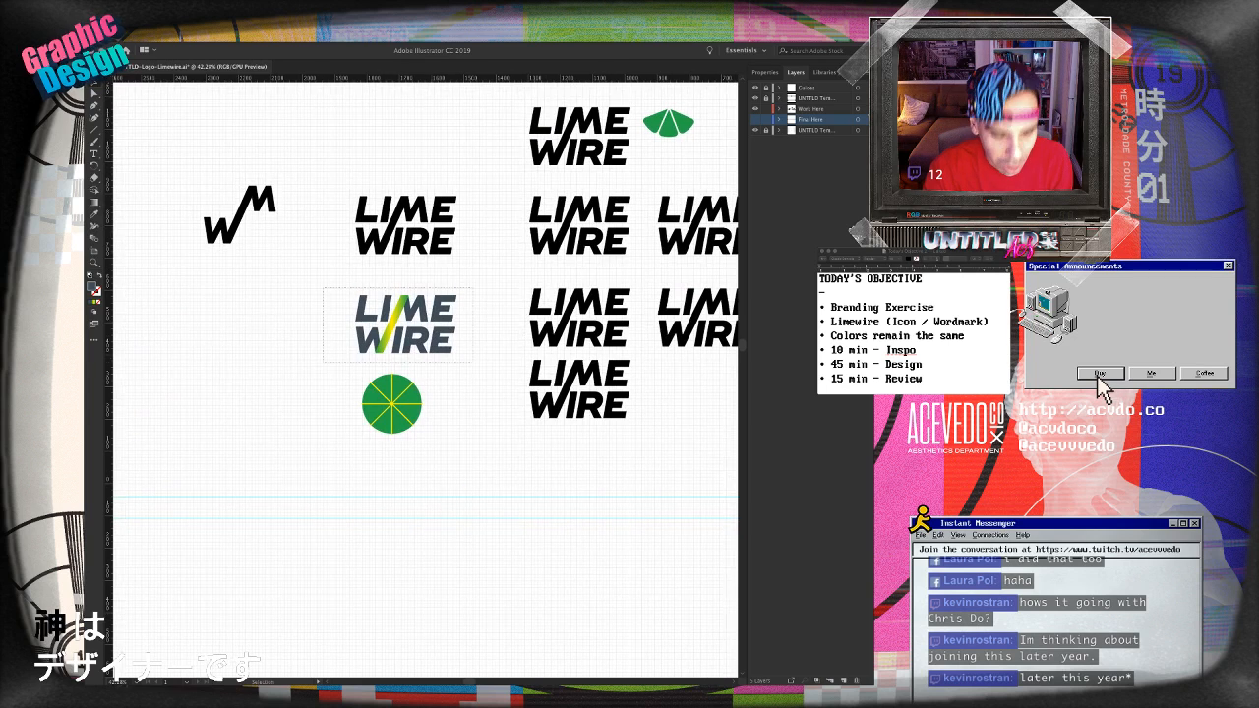
click(421, 336)
key(a)
alt+click(390, 326)
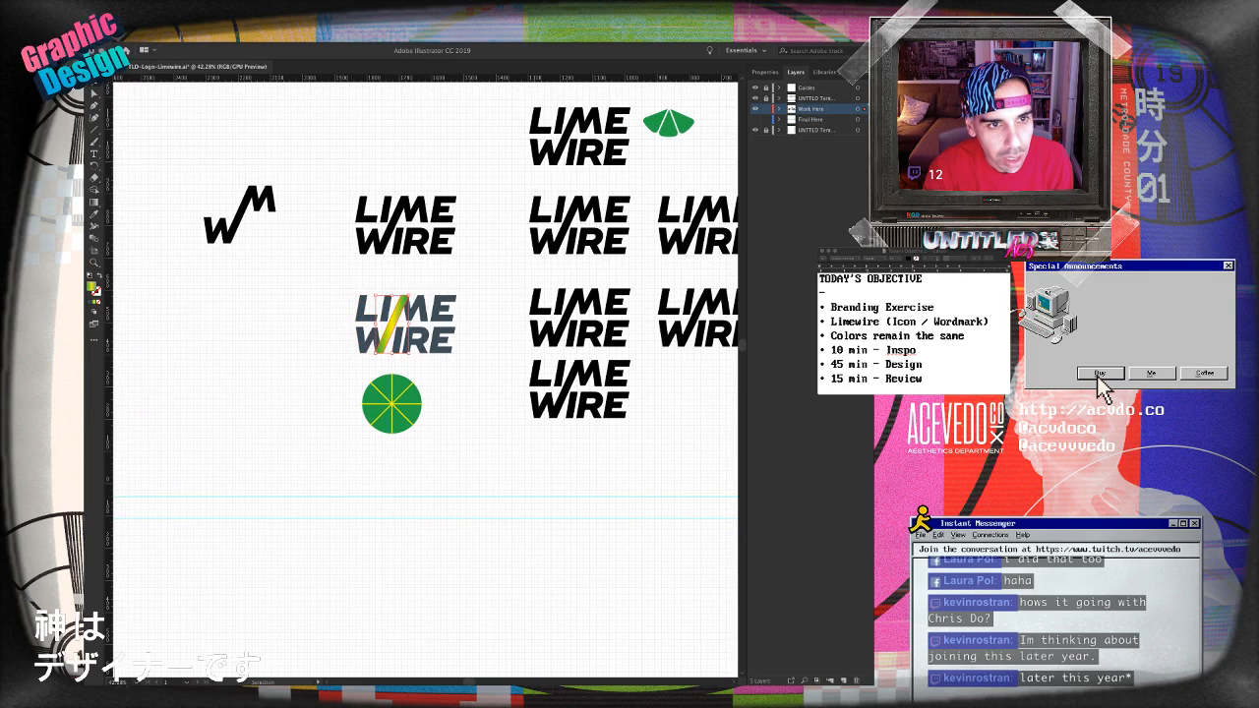
alt+click(391, 326)
key(v)
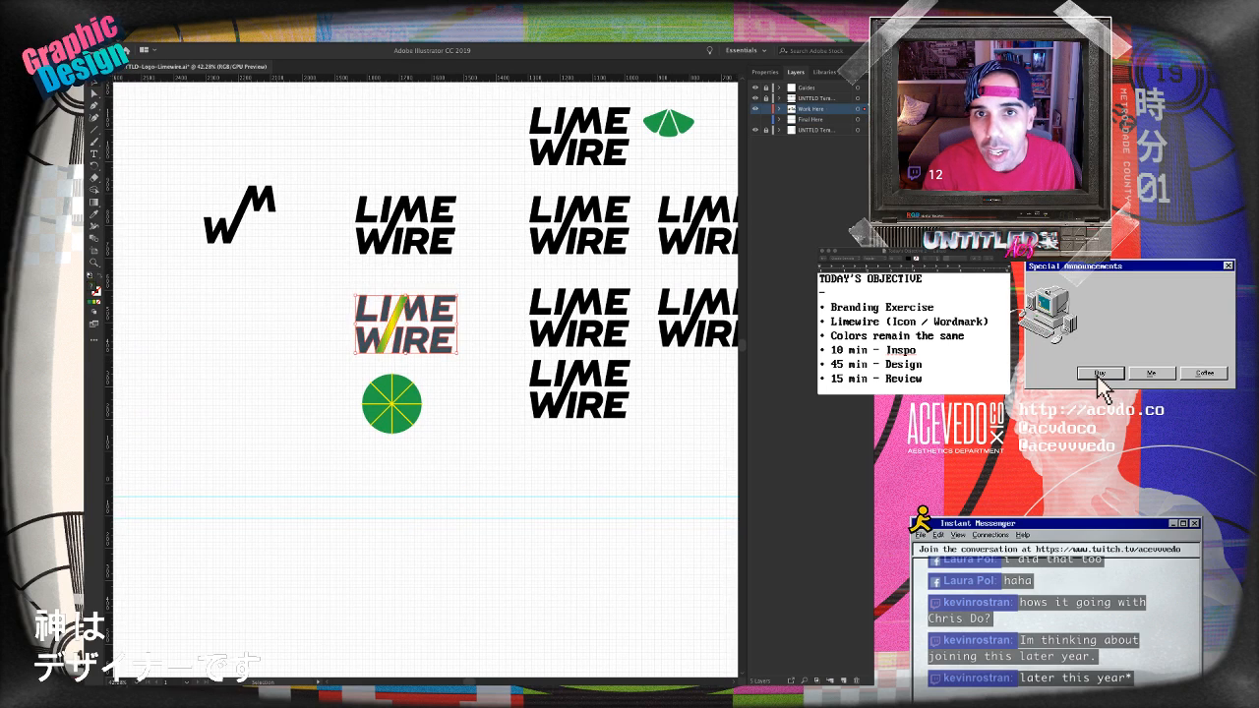
- On the Final Here layer, paste the logo onto the UNTTLD artboard and enlarge it
click(755, 109)
click(755, 120)
click(812, 120)
drag(629, 472, 295, 293)
drag(590, 472, 351, 327)
drag(590, 334, 340, 357)
drag(551, 334, 372, 384)
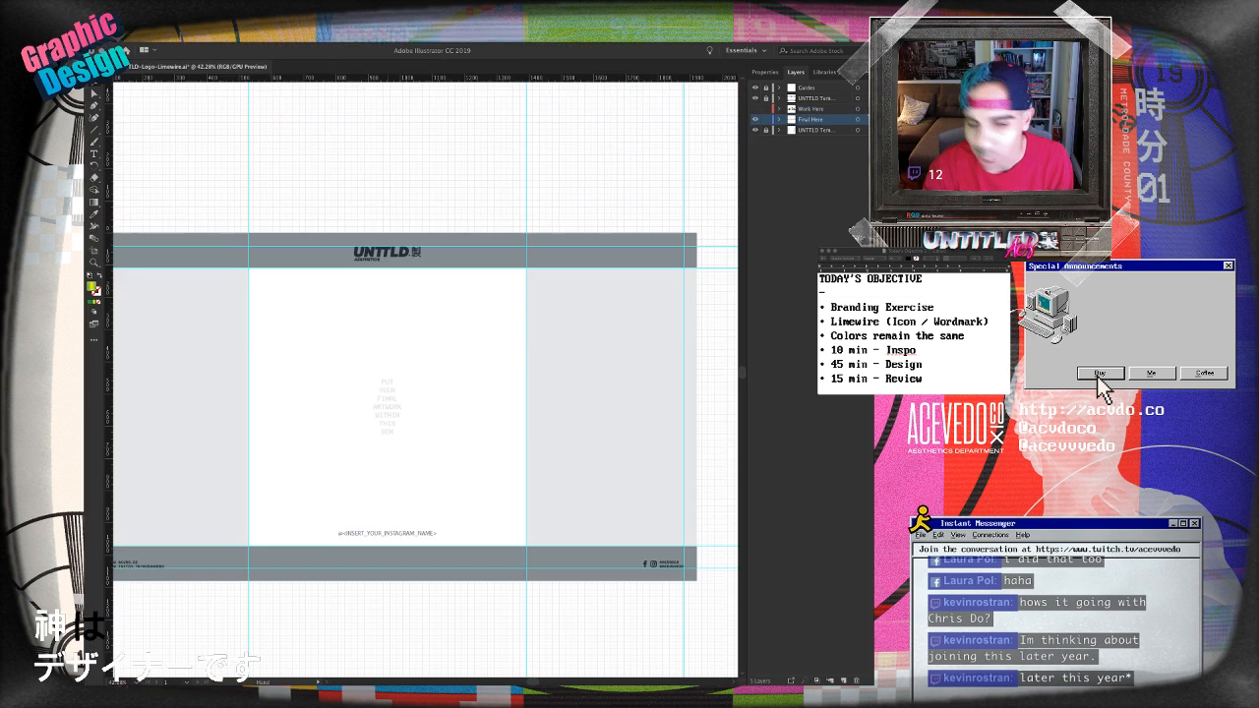
key(ctrl+v)
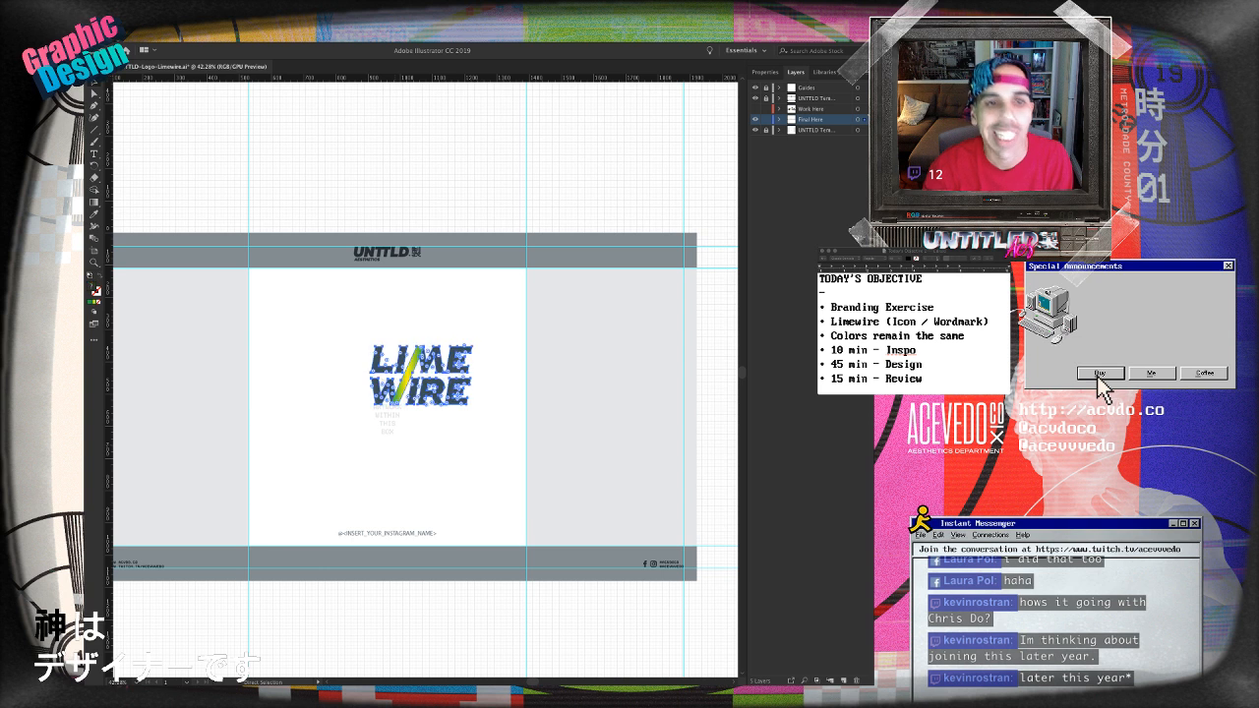
mouse_move(445, 368)
mouse_down()
mouse_move(448, 393)
mouse_move(404, 404)
mouse_move(475, 361)
mouse_move(460, 377)
mouse_up()
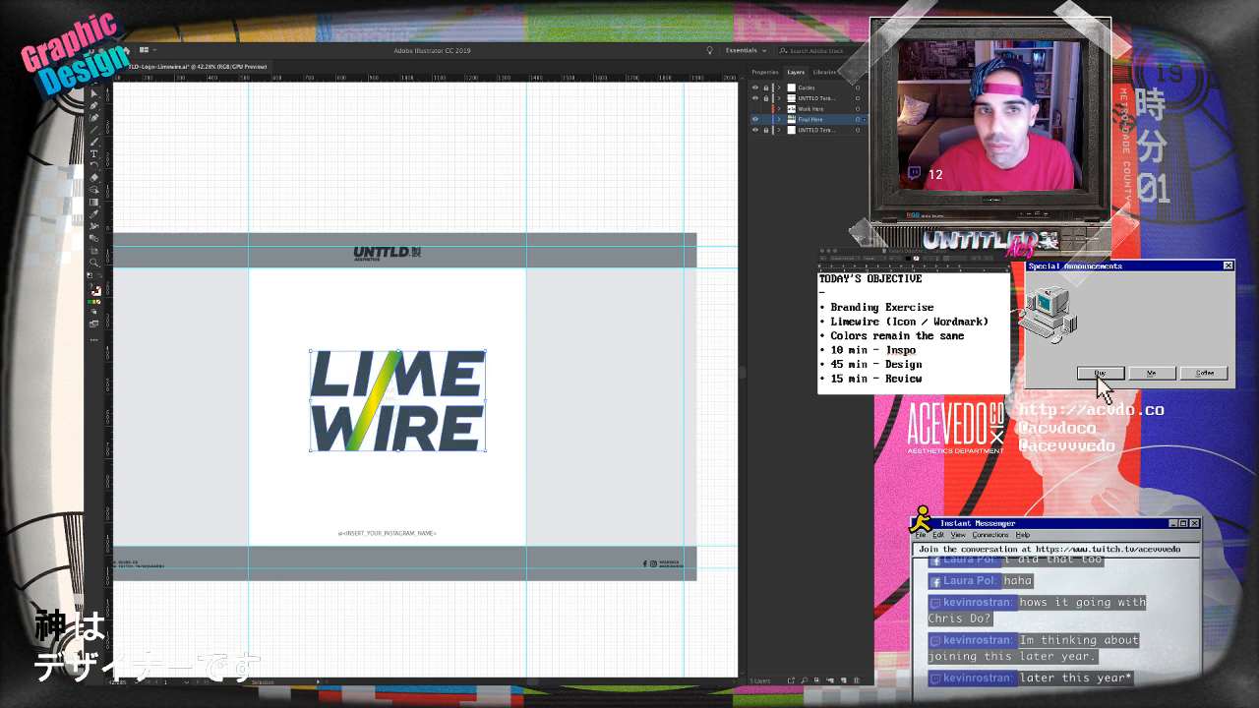
- Position the logo at X 960 px, Y 540 px
click(764, 72)
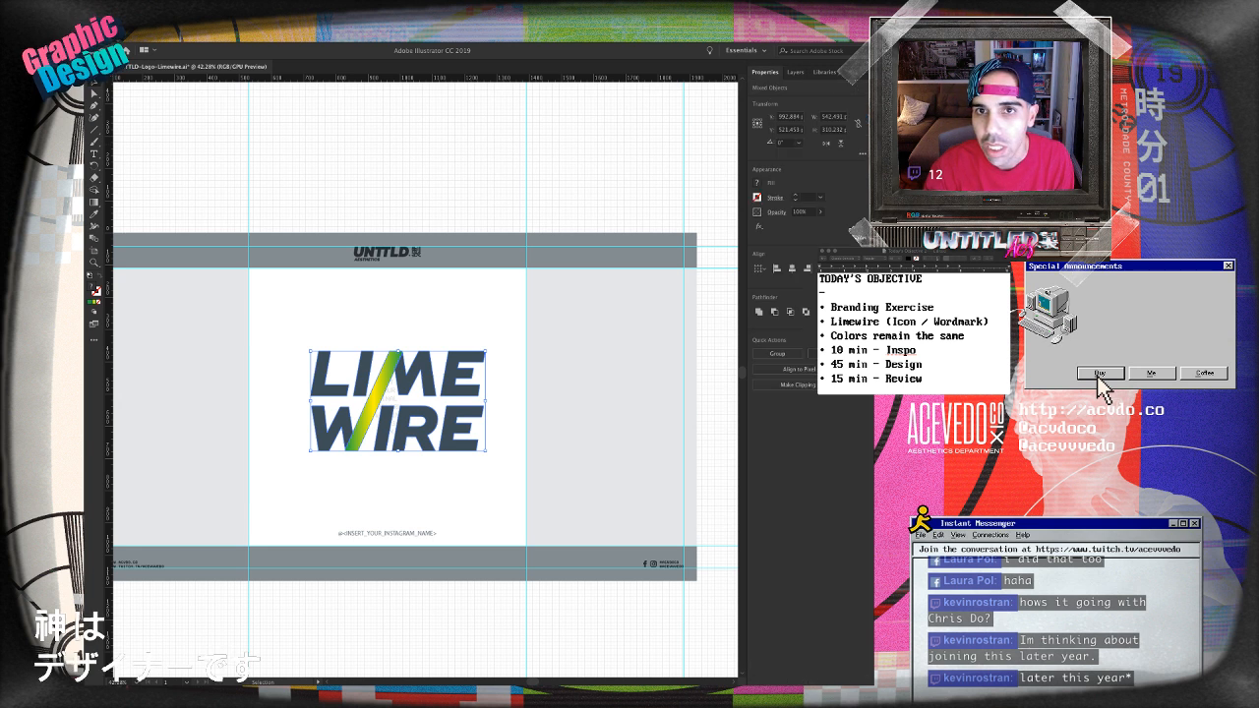
text(960)
key(Tab)
text(540)
key(Return)
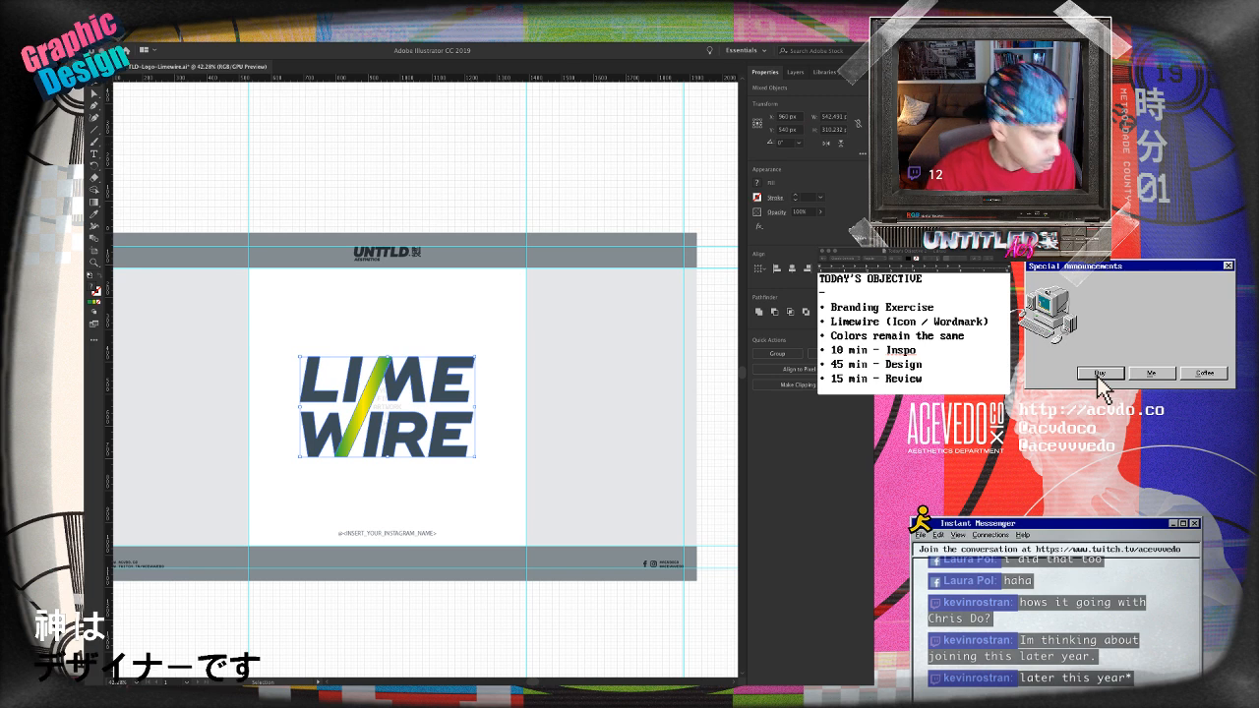
click(551, 403)
- Select and delete the placeholder text hidden behind the logo
scroll(551, 403, left, 5)
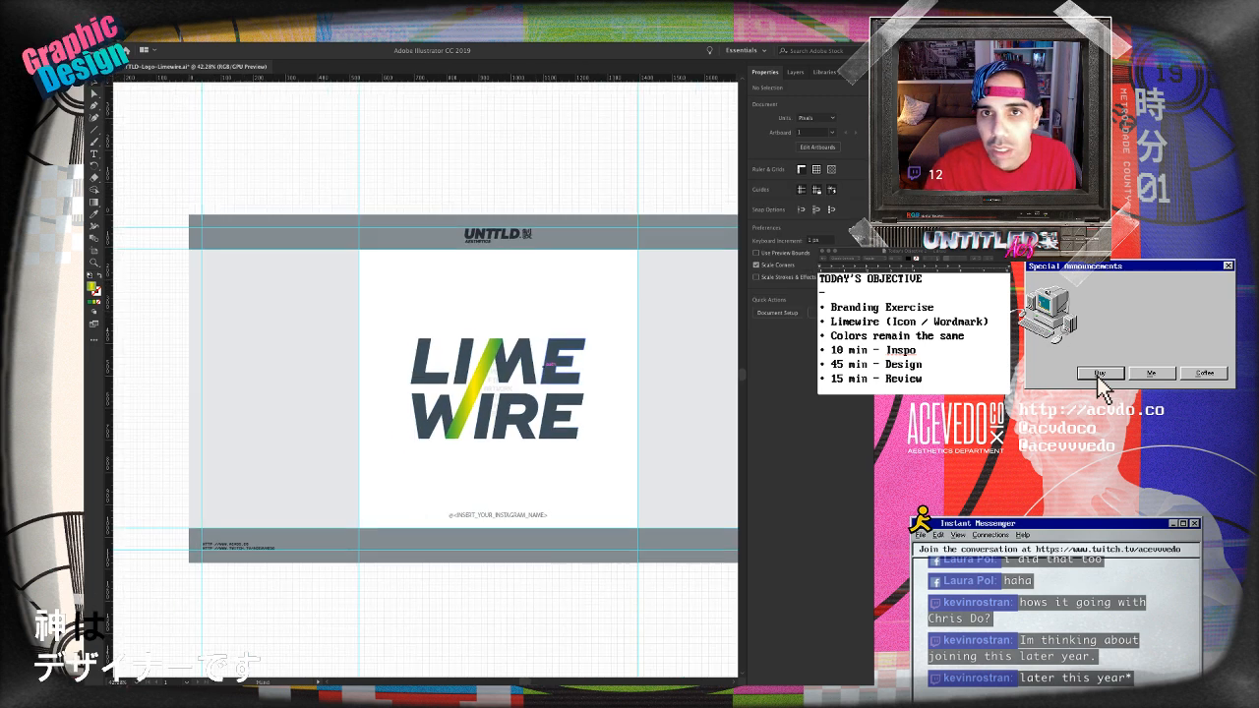
click(794, 72)
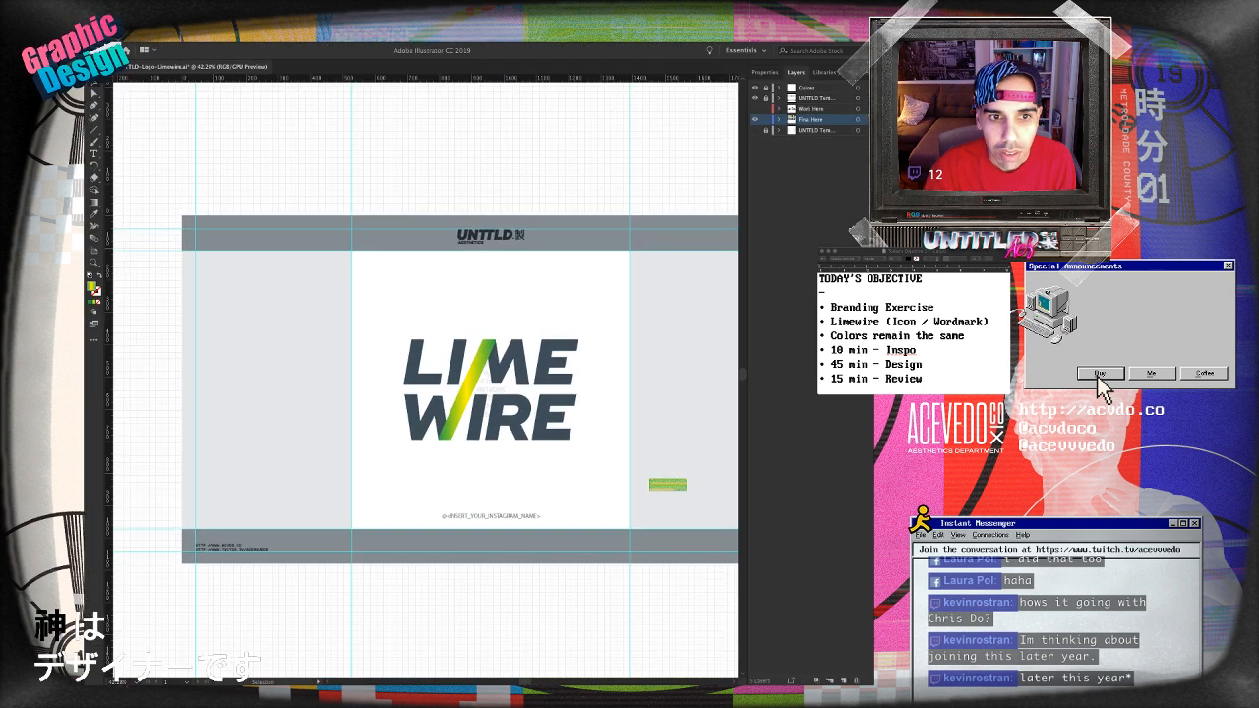
click(490, 387)
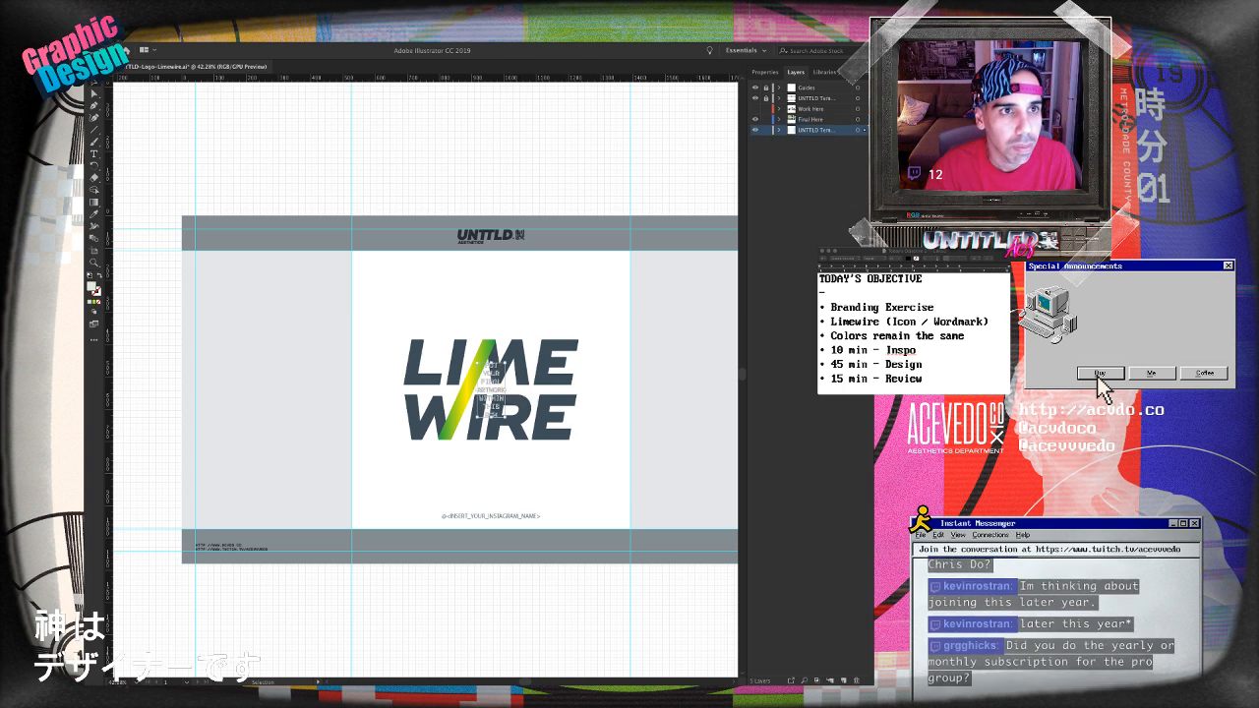
key(Delete)
scroll(490, 390, right, 5)
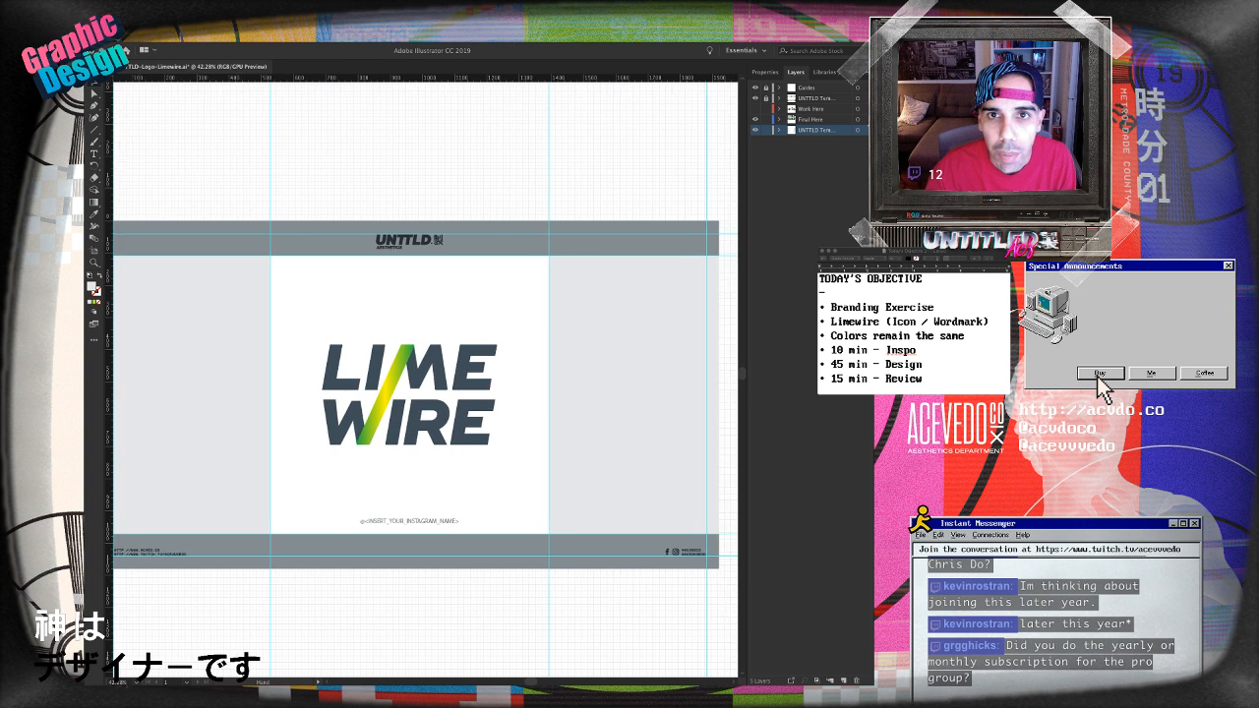
scroll(490, 389, left, 3)
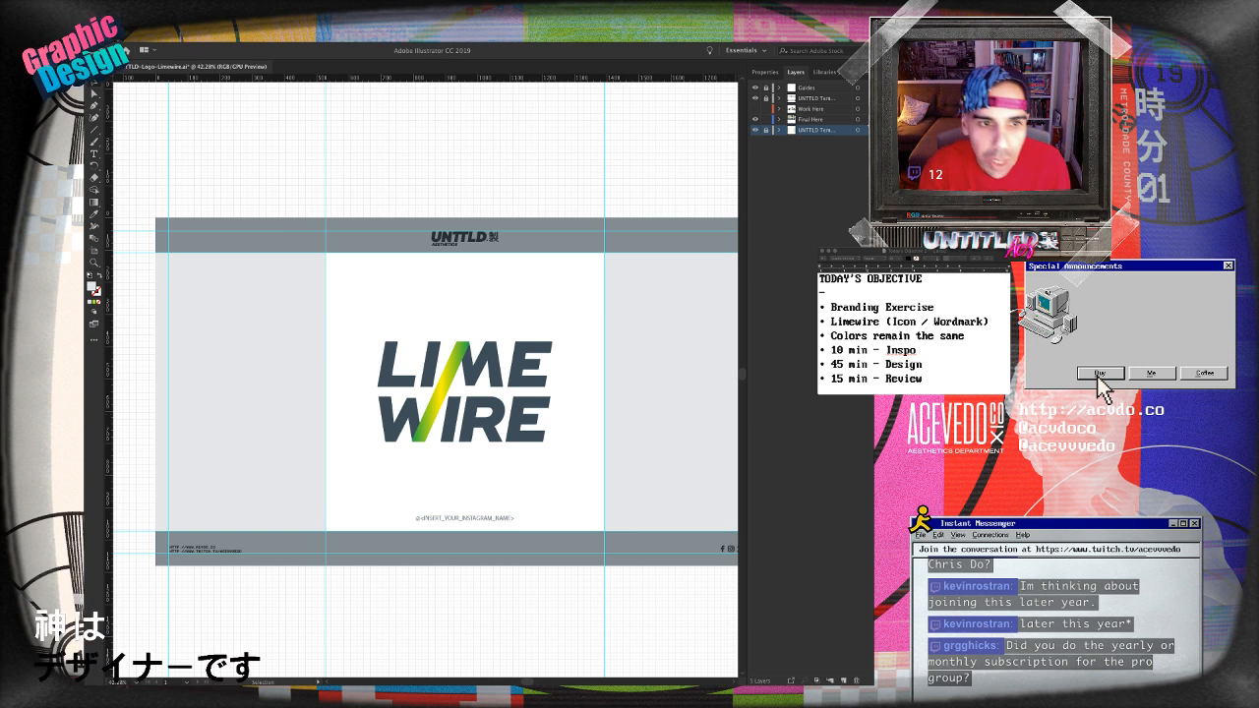
- Scale the logo down about its centre
click(455, 370)
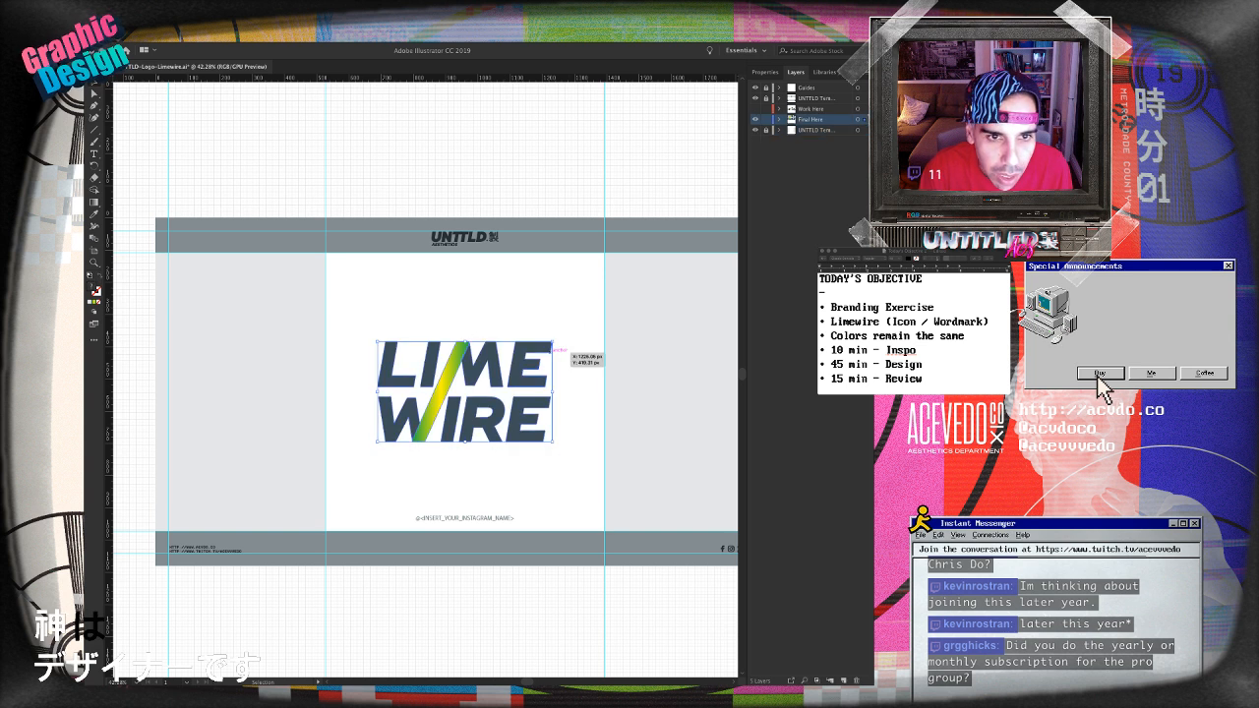
drag(551, 341, 528, 355)
key(super+shift+a)
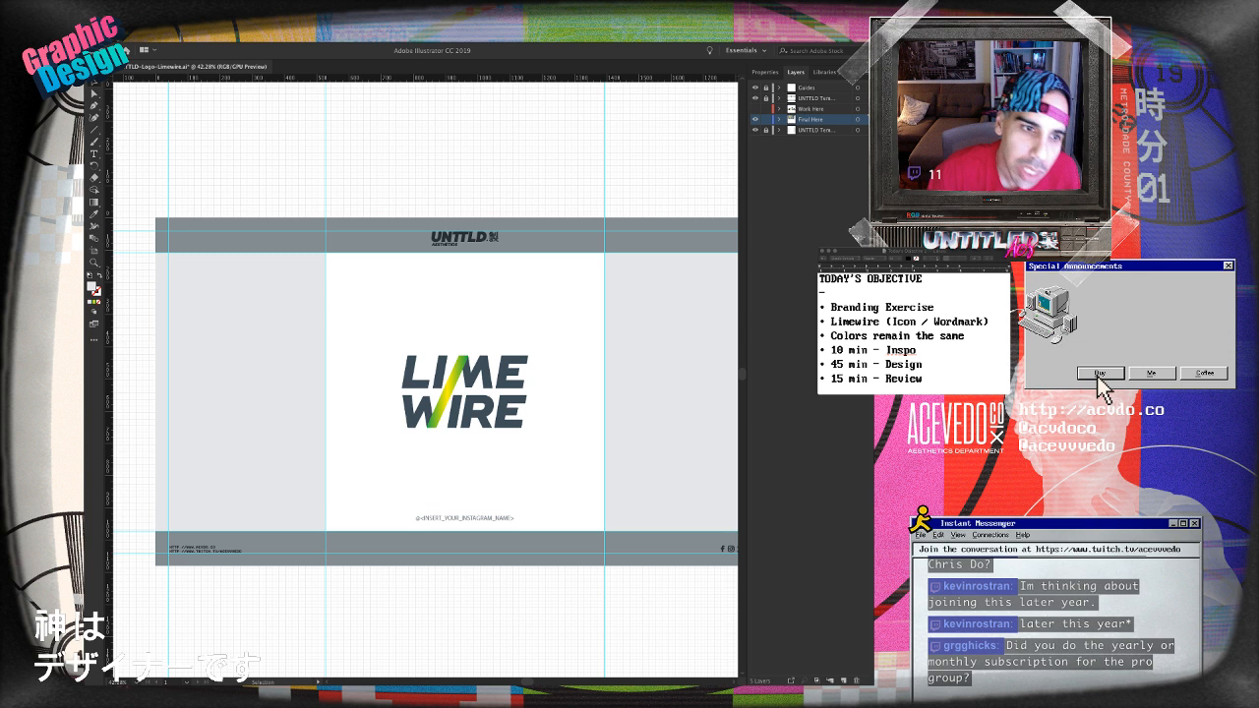
- Shorten the slash's green-yellow gradient with the Gradient tool and save the file
click(449, 388)
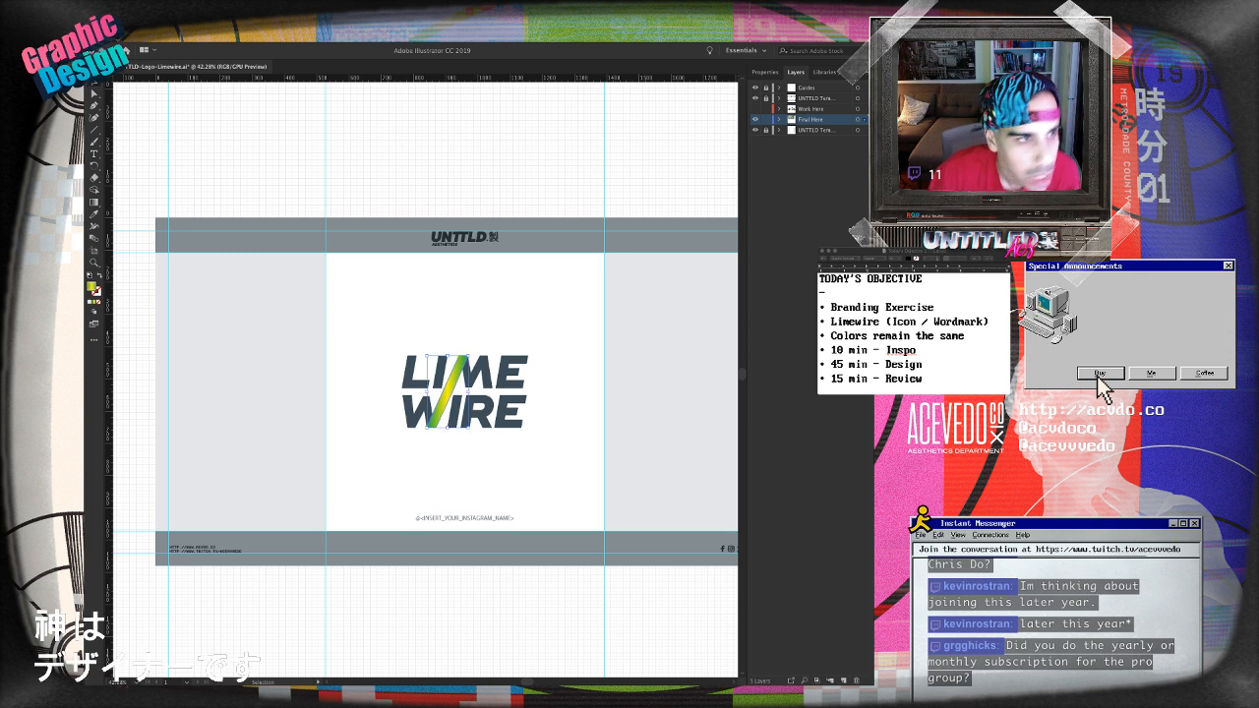
key(g)
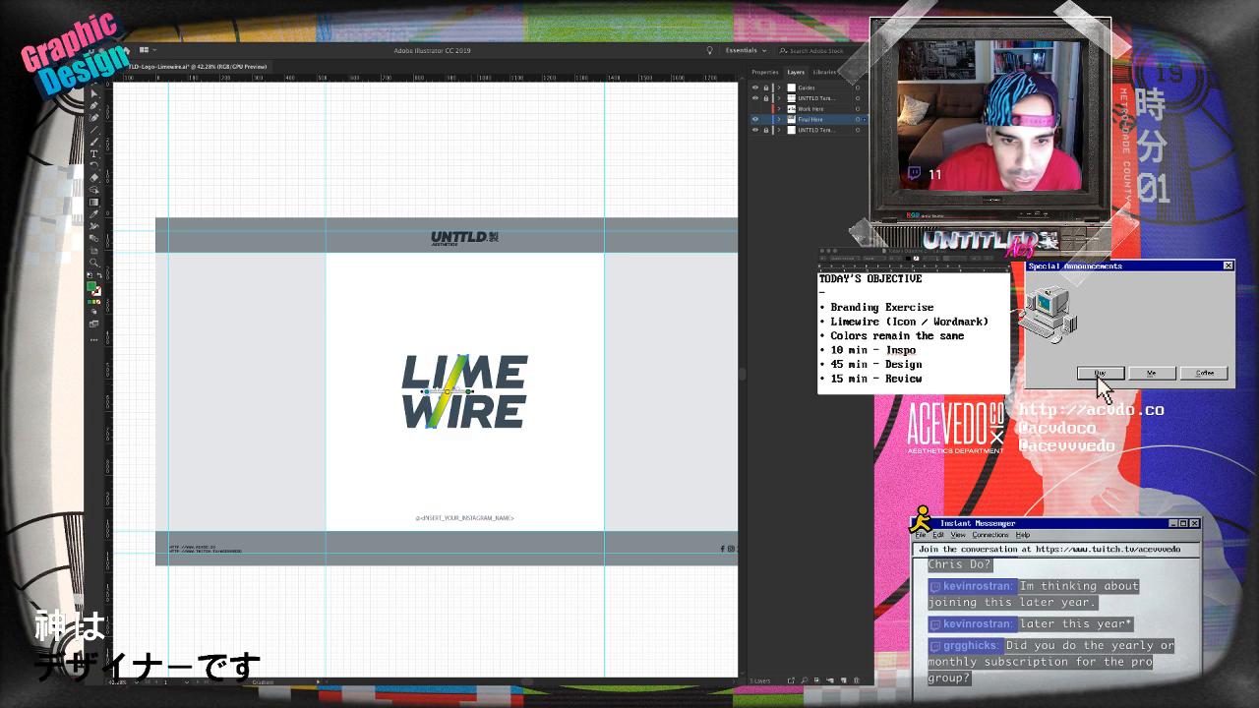
drag(448, 391, 479, 391)
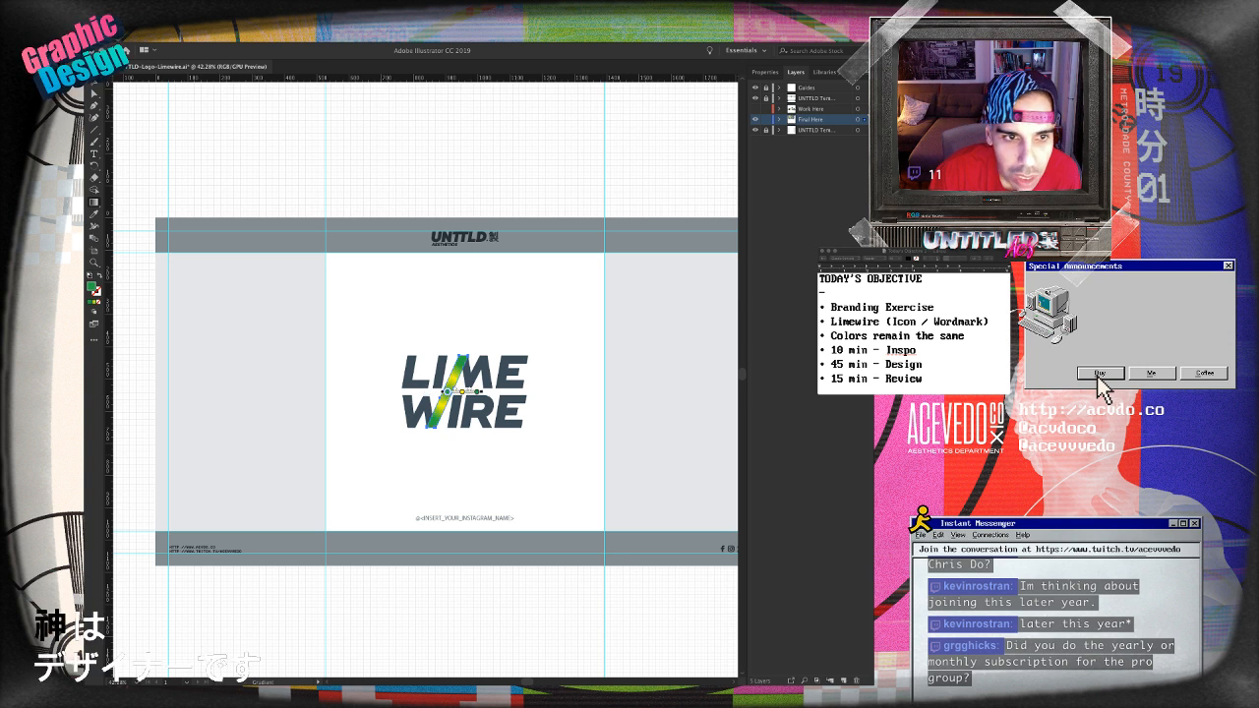
key(v)
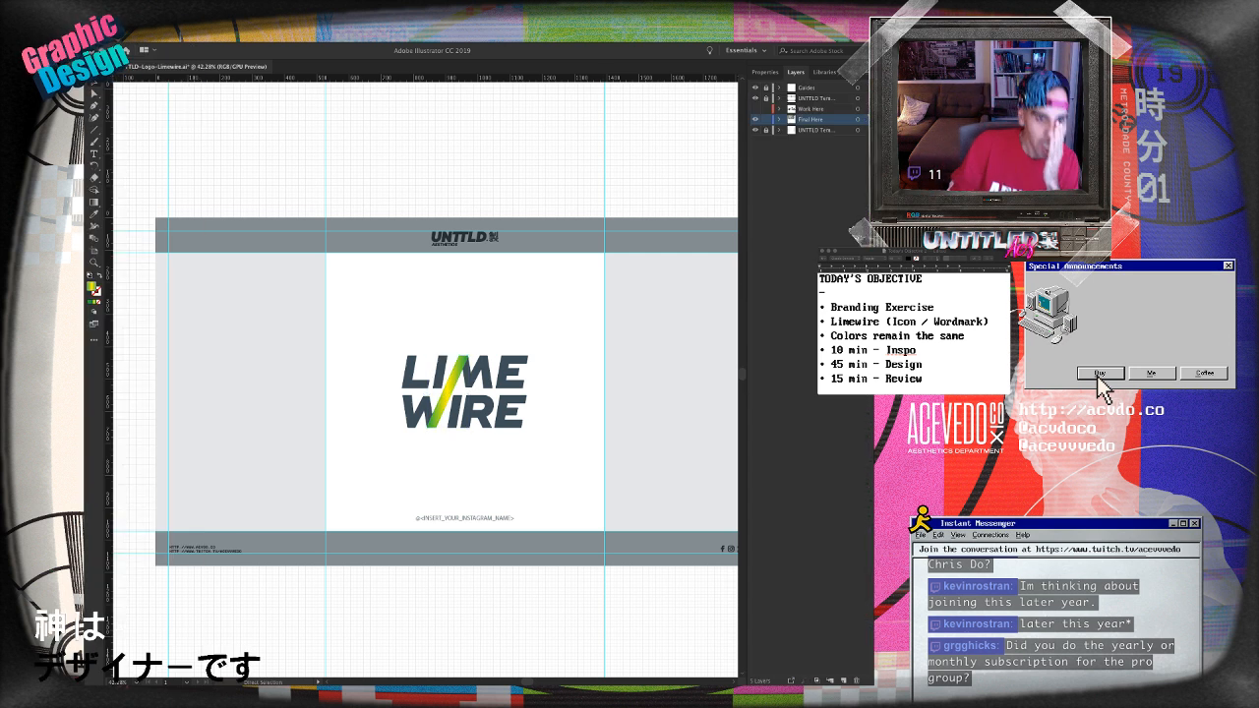
key(ctrl+s)
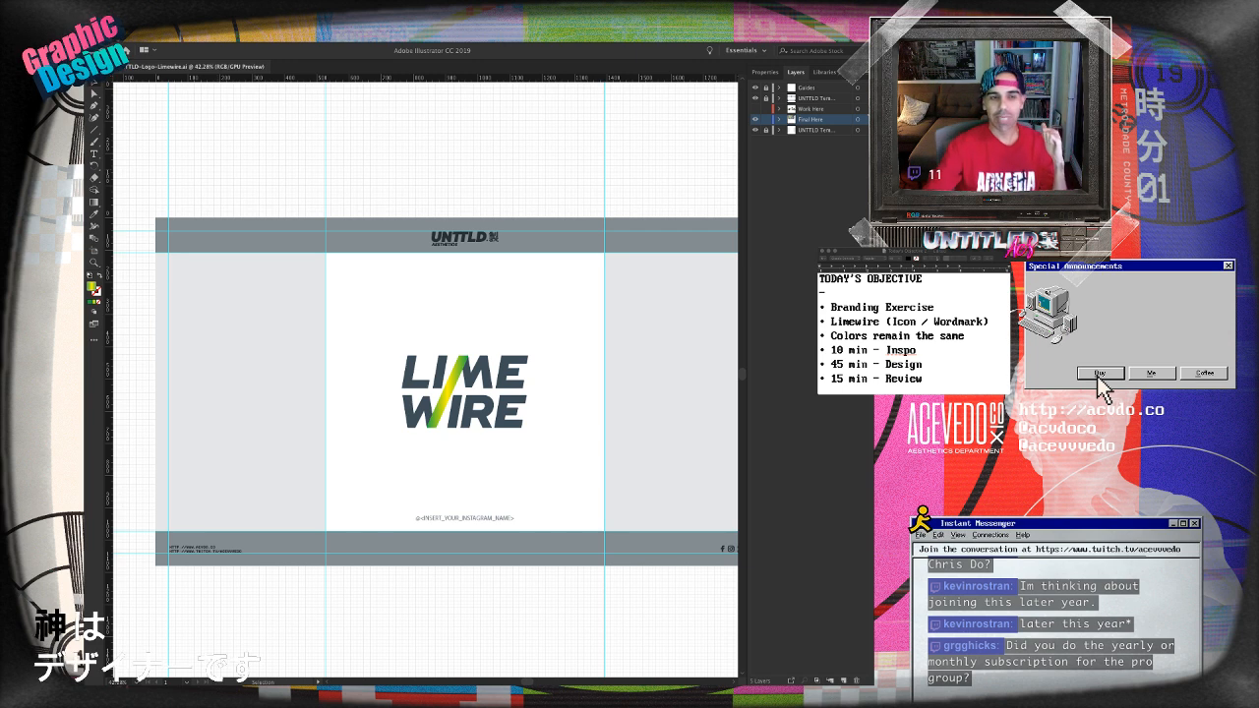
- Hide all panels and fit the UNTTLD artboard to the full window
key(super+0)
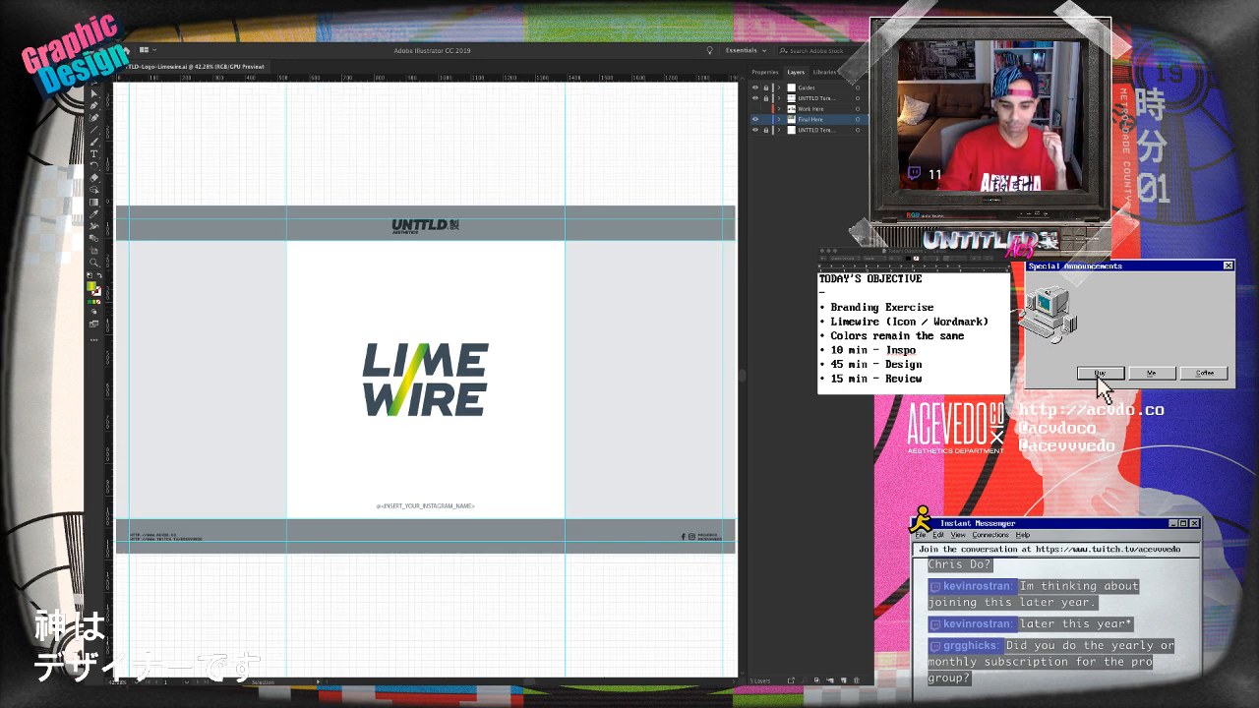
key(Tab)
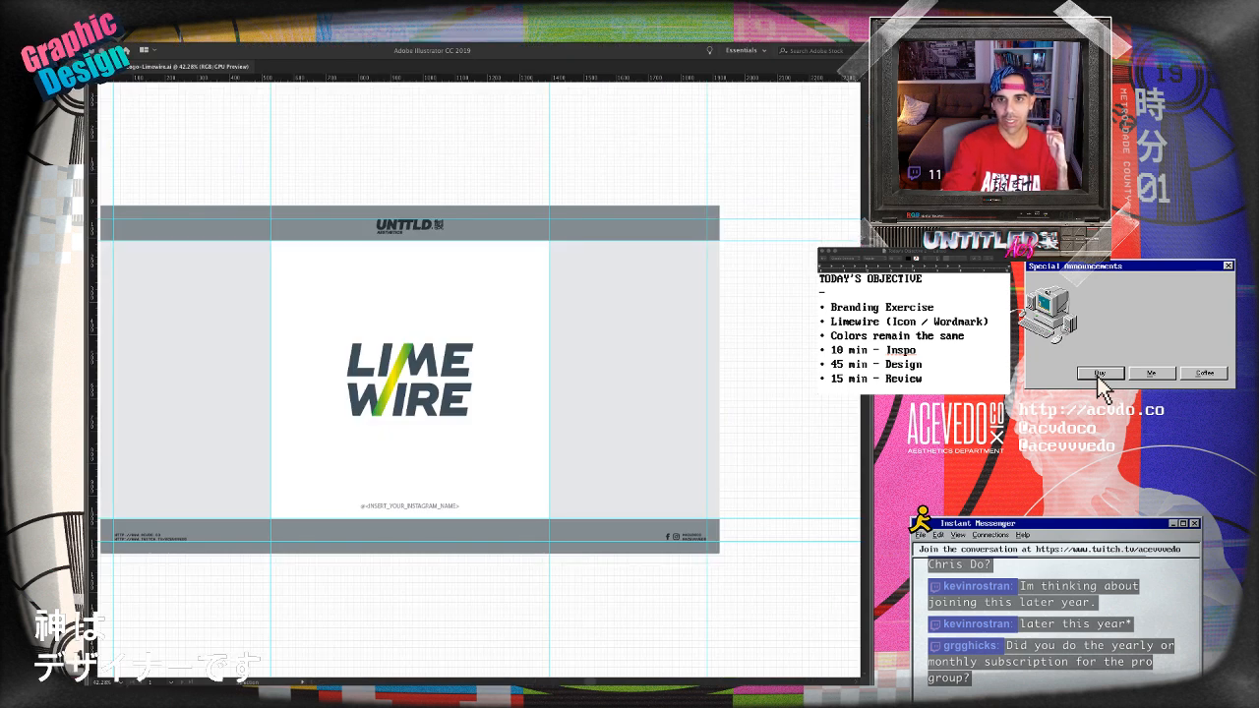
key(super+0)
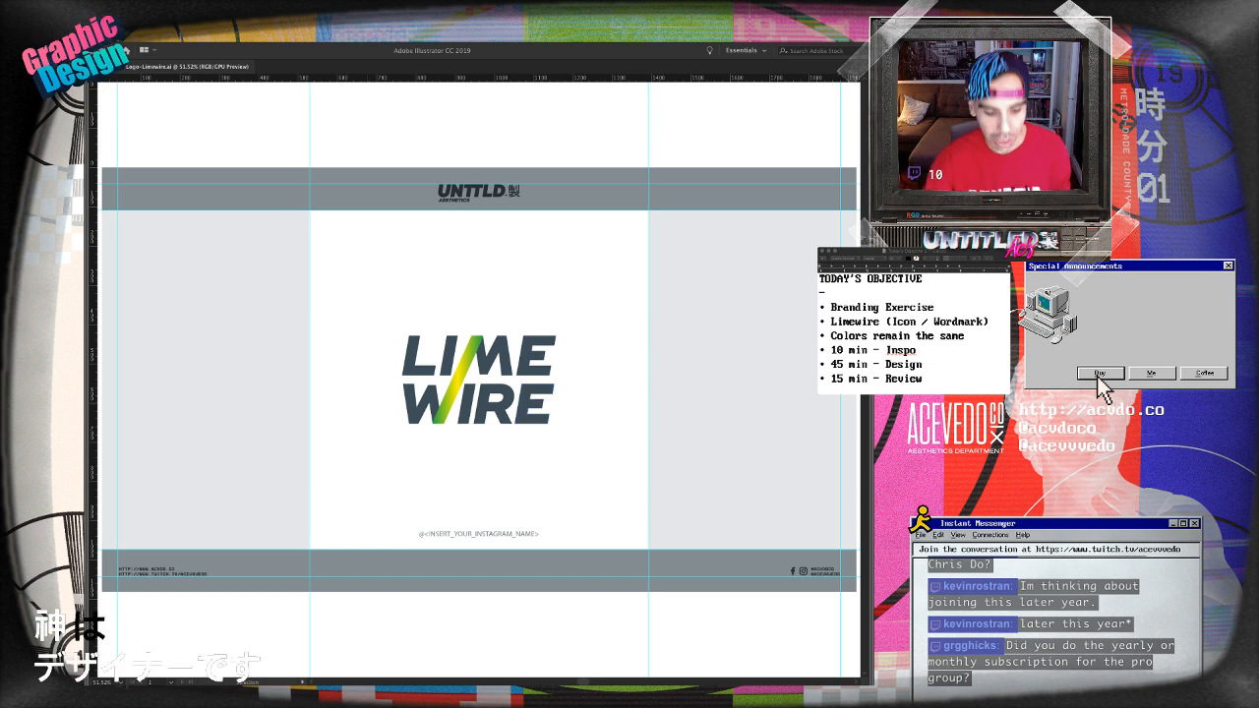
- Restore the panels, show the drafts layer, and select the half-lime wedge icon
key(Tab)
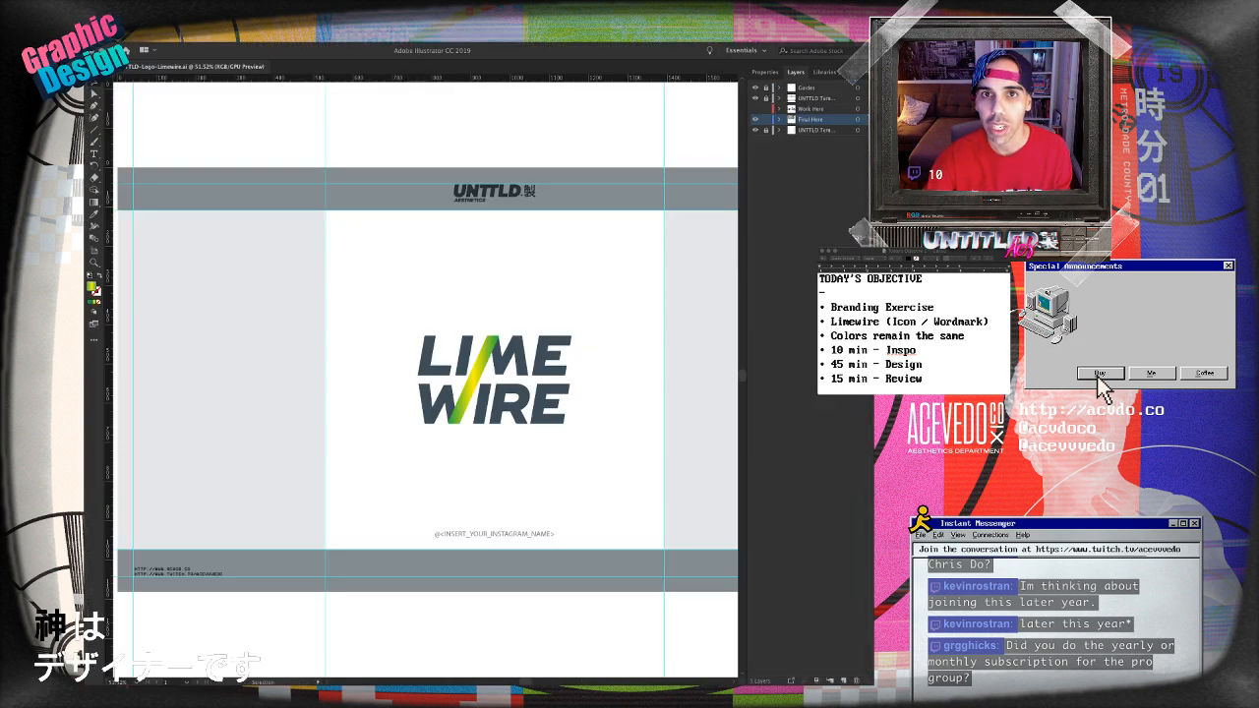
click(755, 118)
click(755, 109)
drag(669, 196, 254, 400)
drag(551, 276, 316, 378)
key(super+minus)
key(super+minus)
key(super+minus)
drag(374, 295, 466, 386)
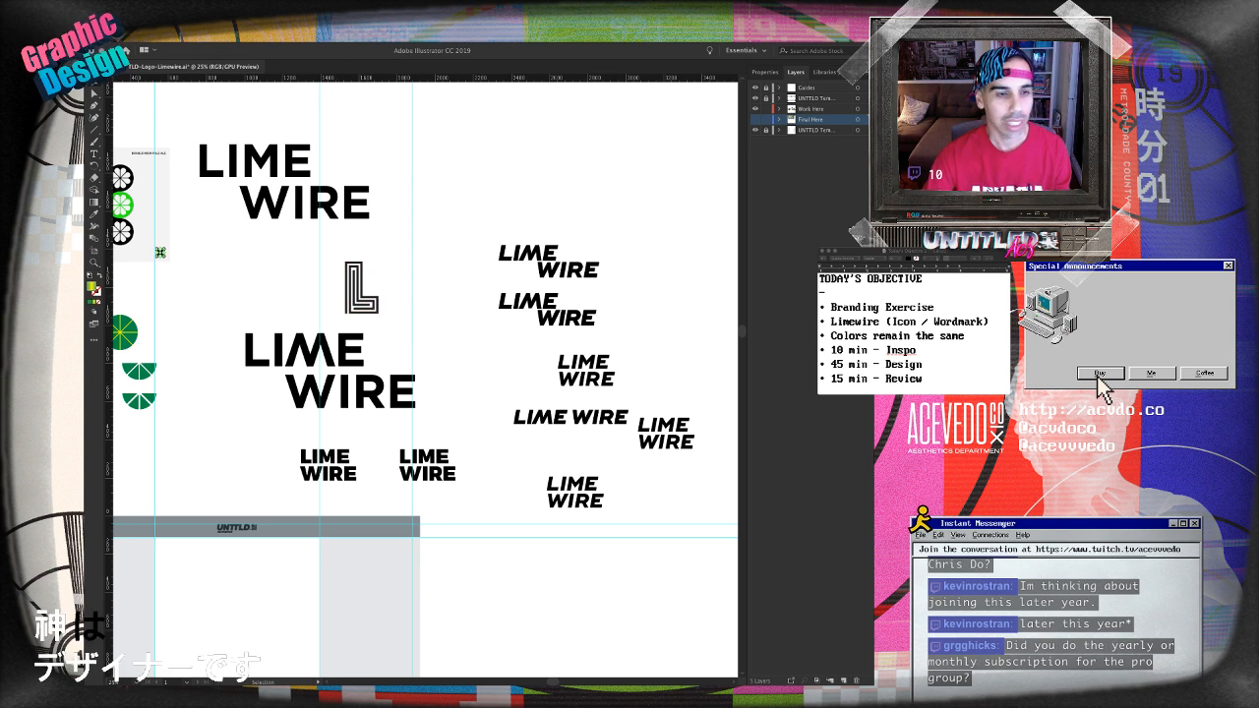
drag(321, 350, 642, 301)
drag(175, 325, 316, 352)
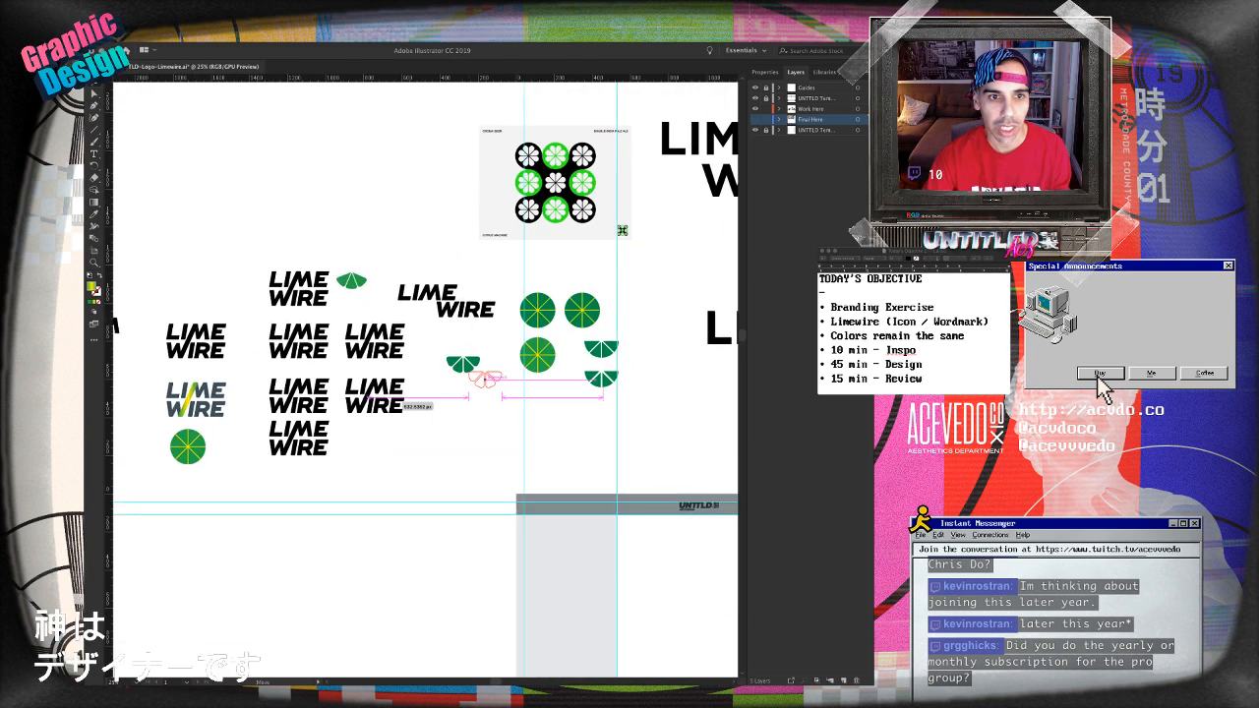
click(462, 363)
key(v)
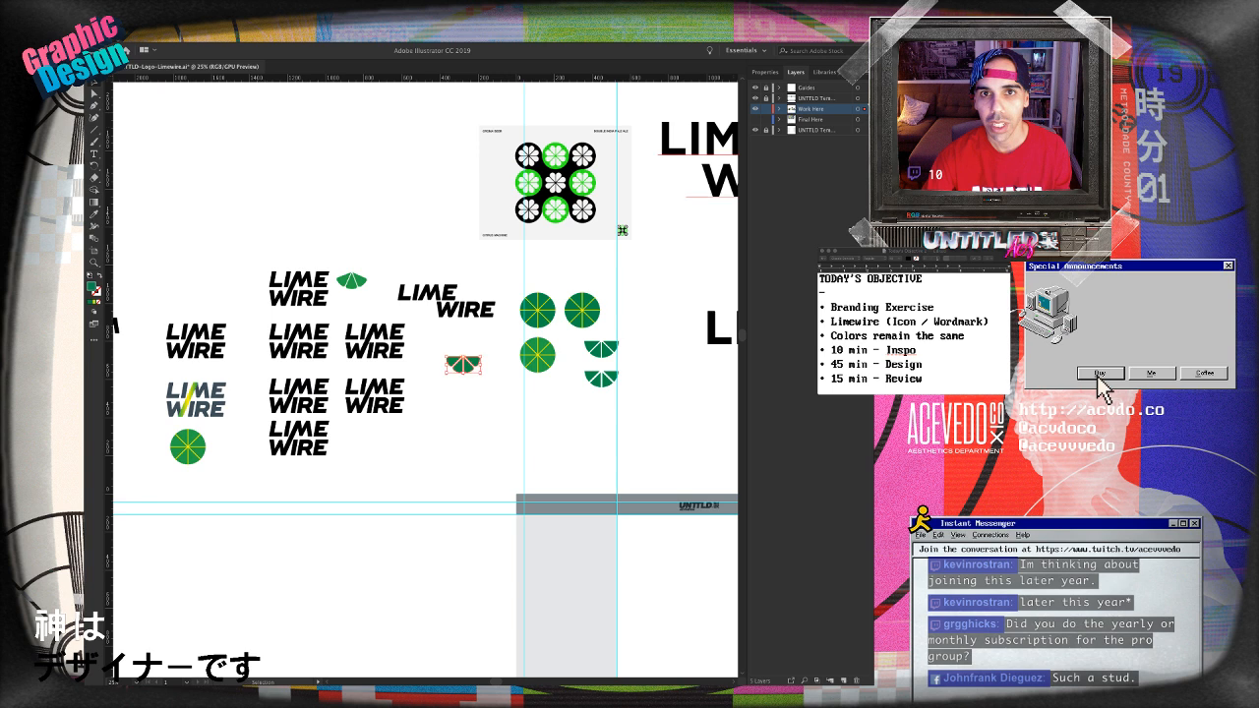
- On the final layer, paste the wedge icon and place it left of LIME
click(755, 109)
click(755, 119)
drag(630, 442, 427, 284)
key(super+equal)
key(super+equal)
key(super+equal)
drag(619, 536, 427, 383)
key(a)
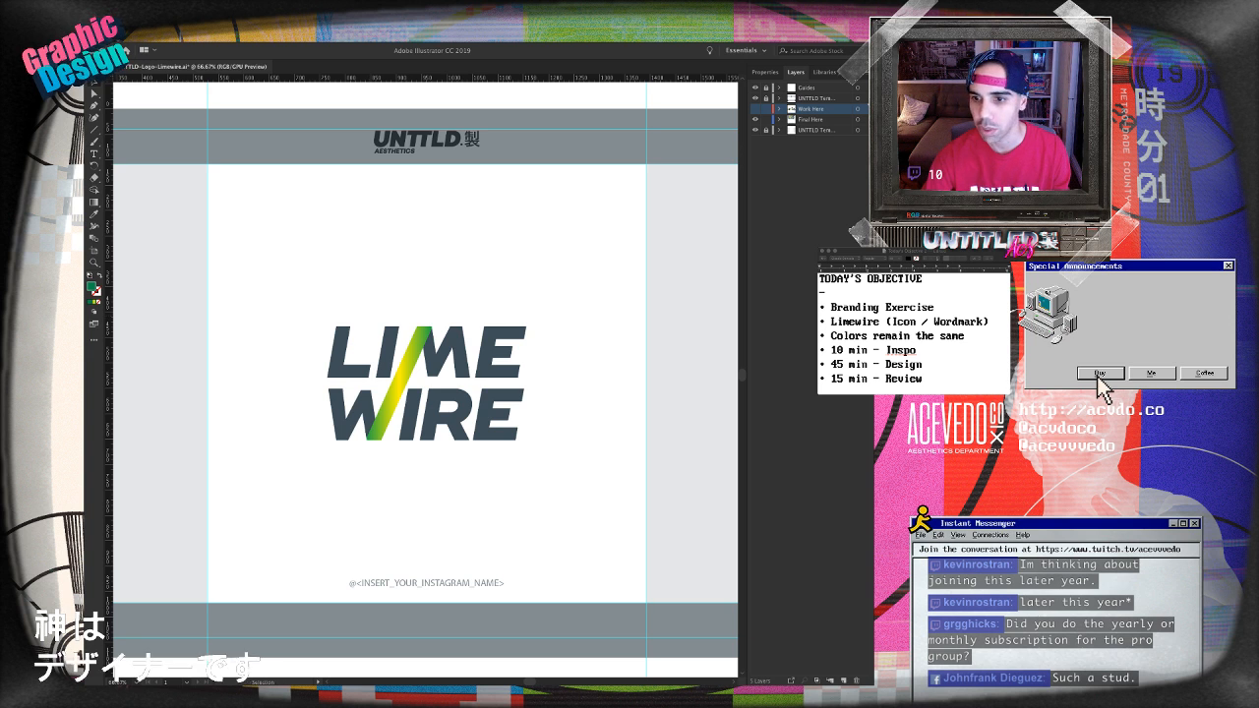
key(ctrl+v)
drag(422, 374, 307, 345)
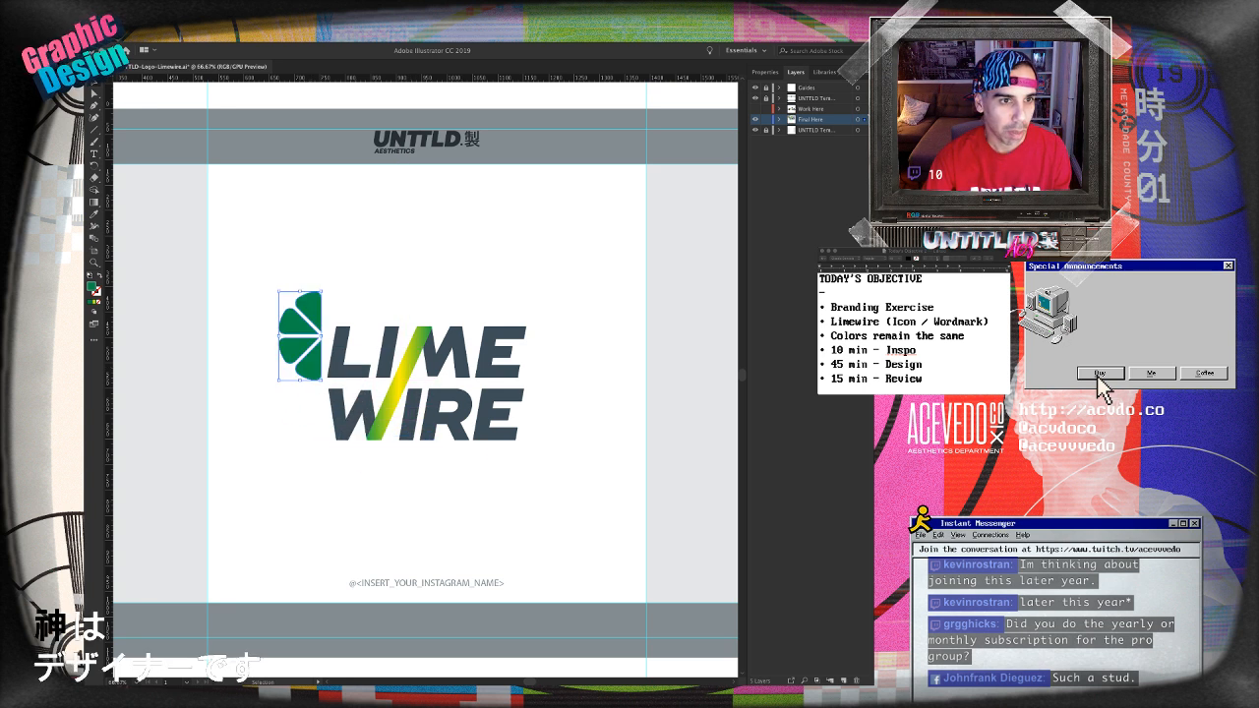
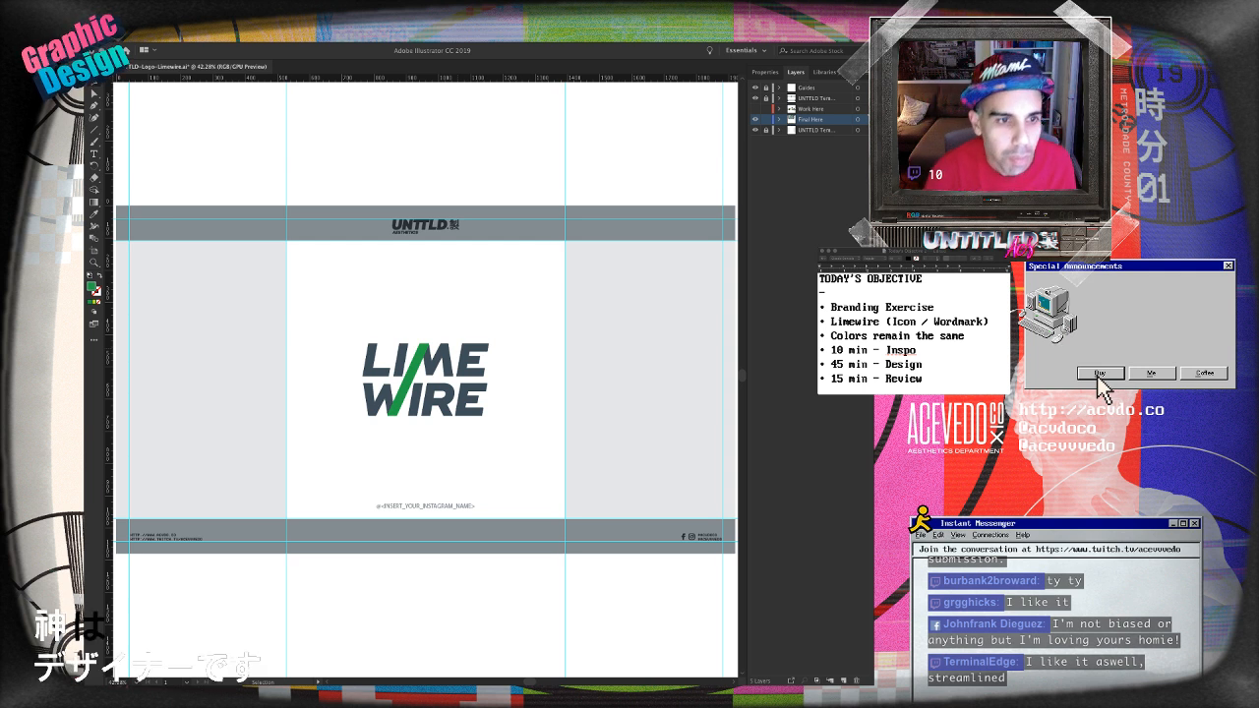
- Duplicate the LIME WIRE wordmark and recolour the copy's letters with the slash's green
click(462, 401)
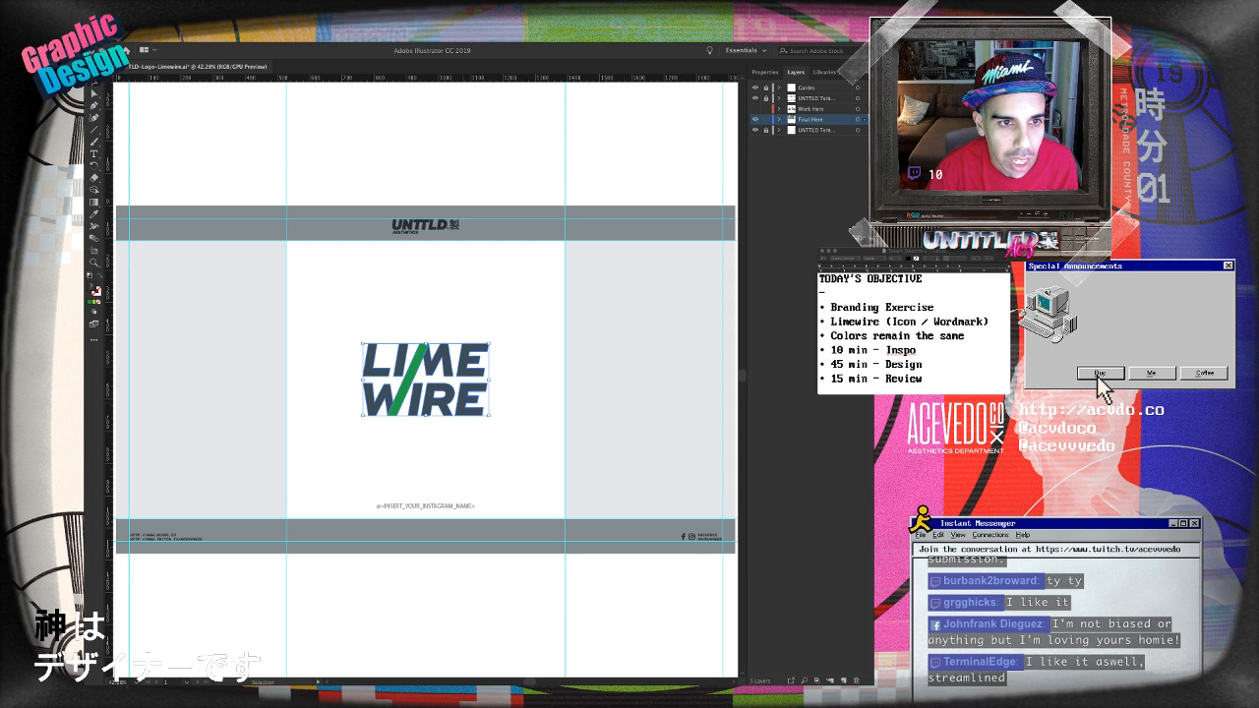
mouse_move(462, 401)
mouse_down()
mouse_move(465, 329)
mouse_move(475, 354)
mouse_move(458, 292)
mouse_move(458, 387)
mouse_move(437, 446)
mouse_move(446, 406)
mouse_move(453, 434)
mouse_up()
key(super+z)
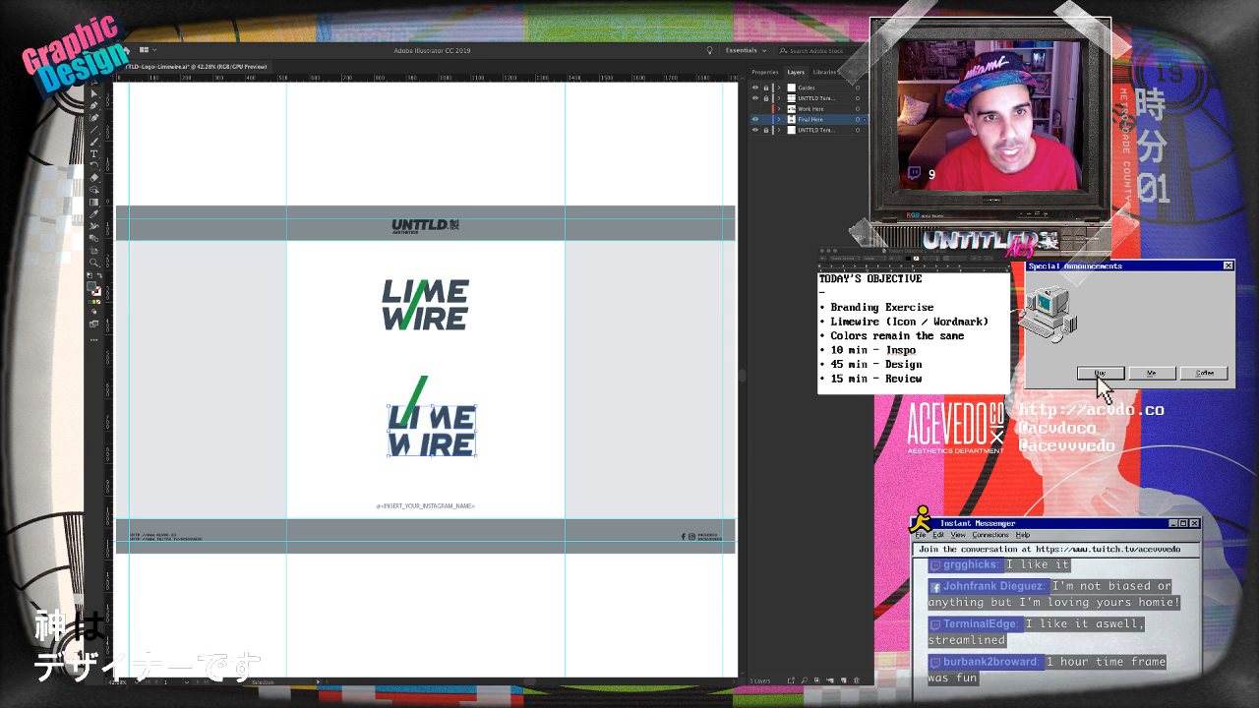
key(super+z)
key(i)
click(413, 402)
key(v)
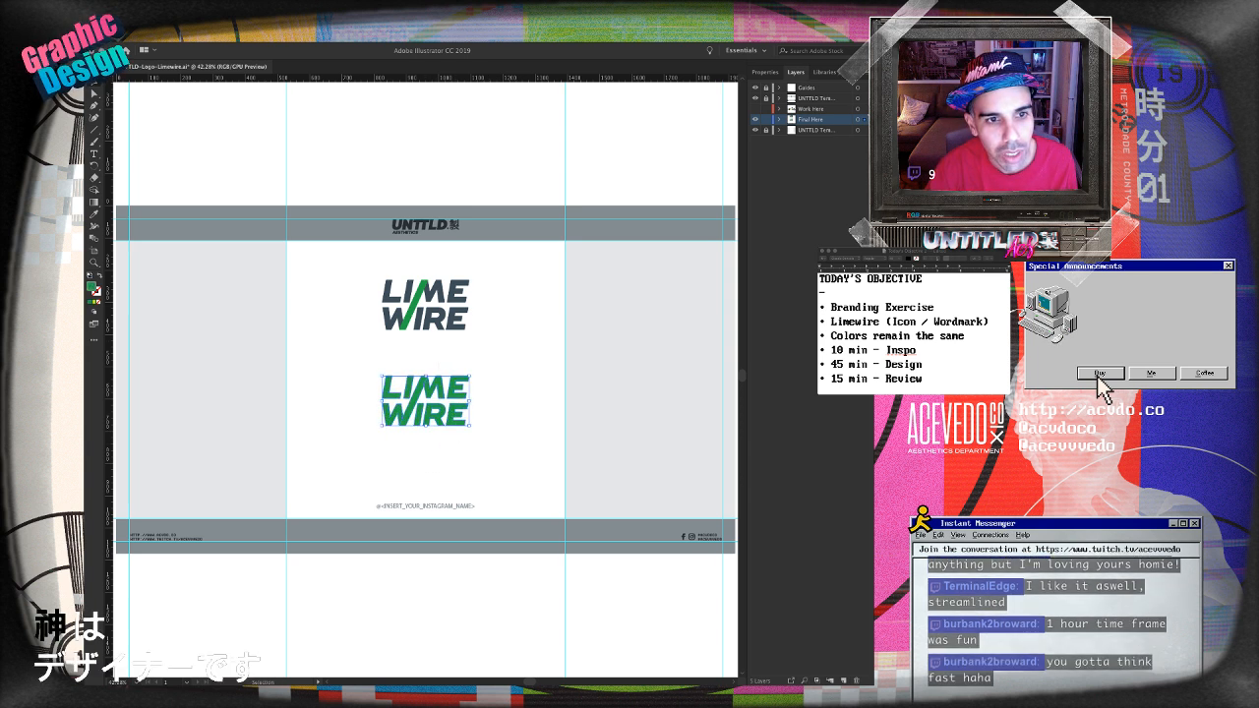
click(495, 368)
- Undo the trial slash and letter recolouring and remove the green copy of the wordmark
click(413, 402)
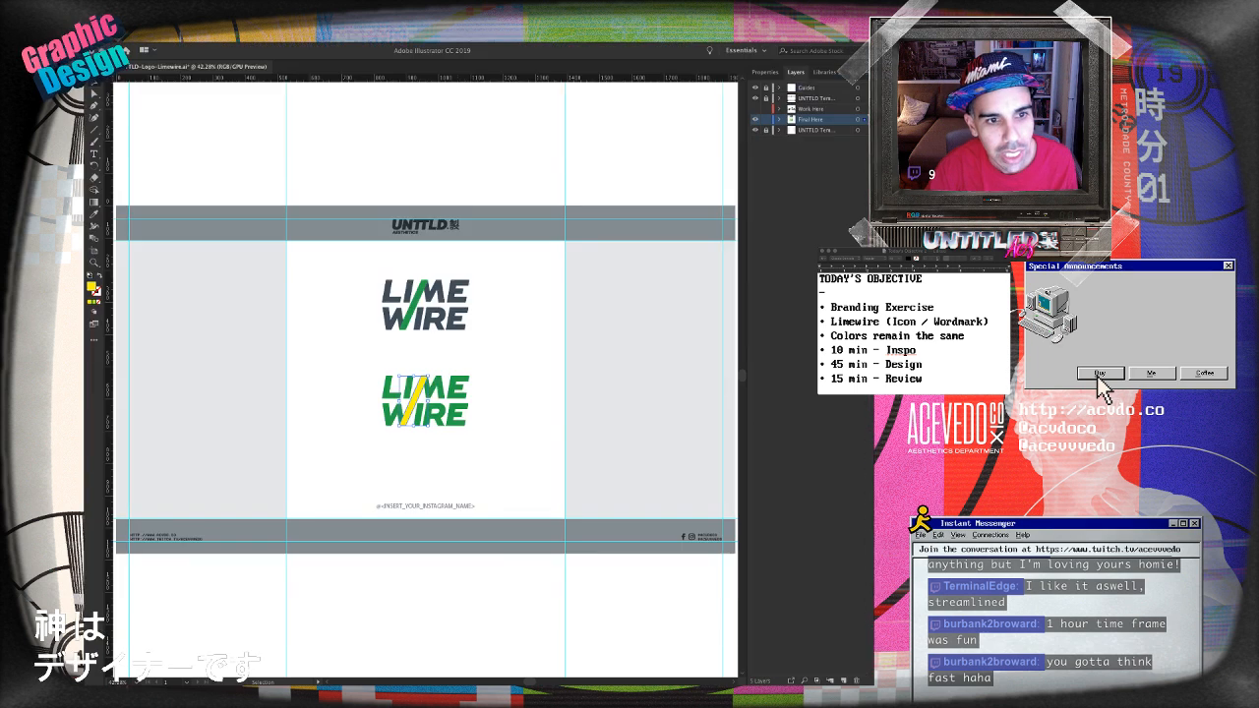
key(super+shift+a)
key(a)
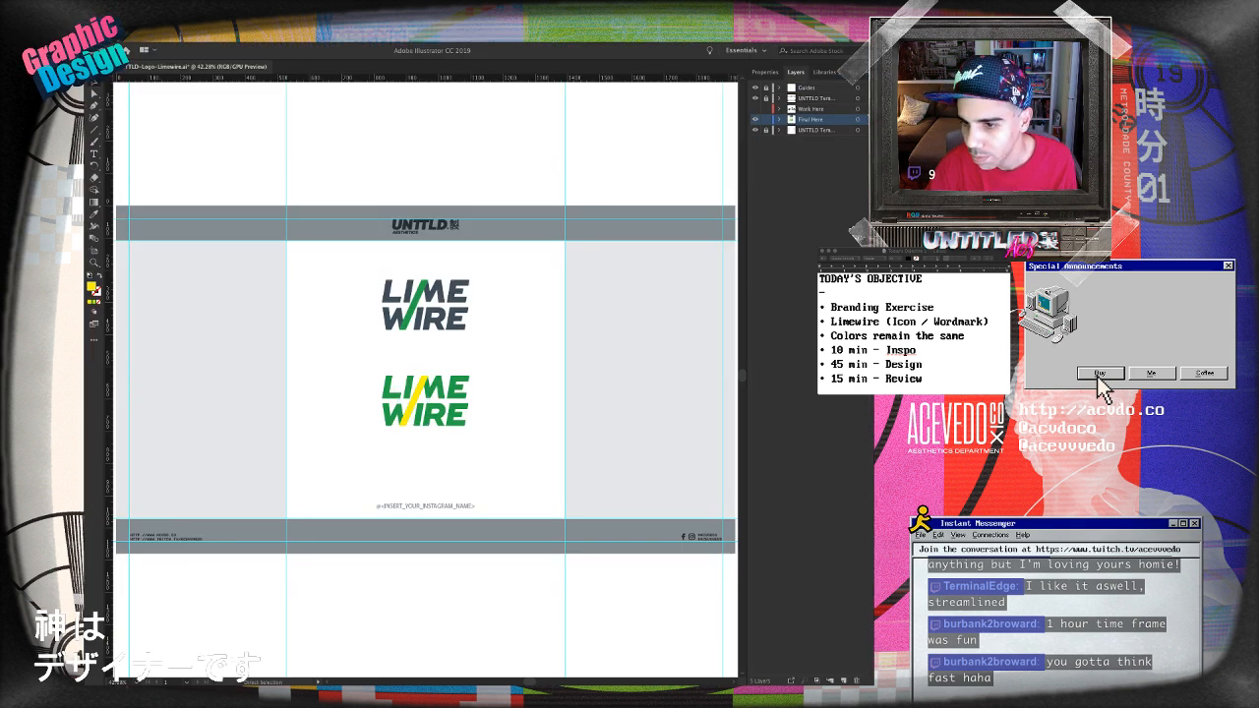
key(super+z)
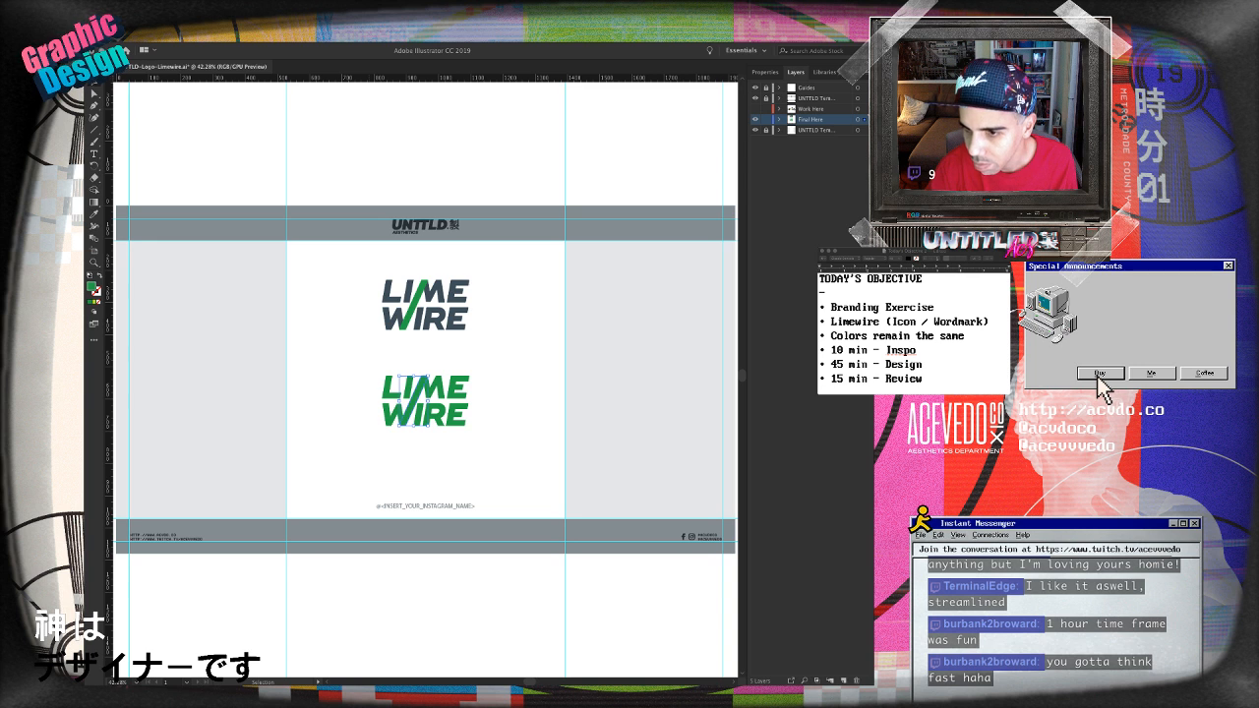
key(super+z)
key(super+z)
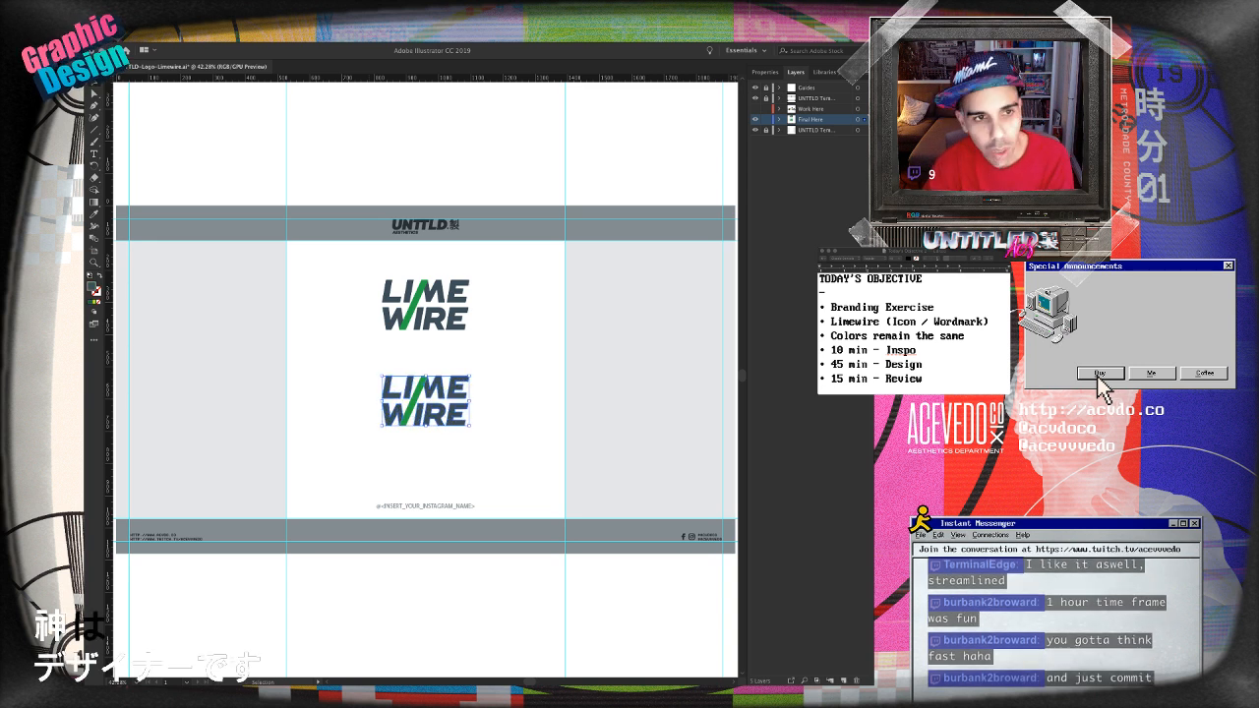
key(super+z)
key(super+z)
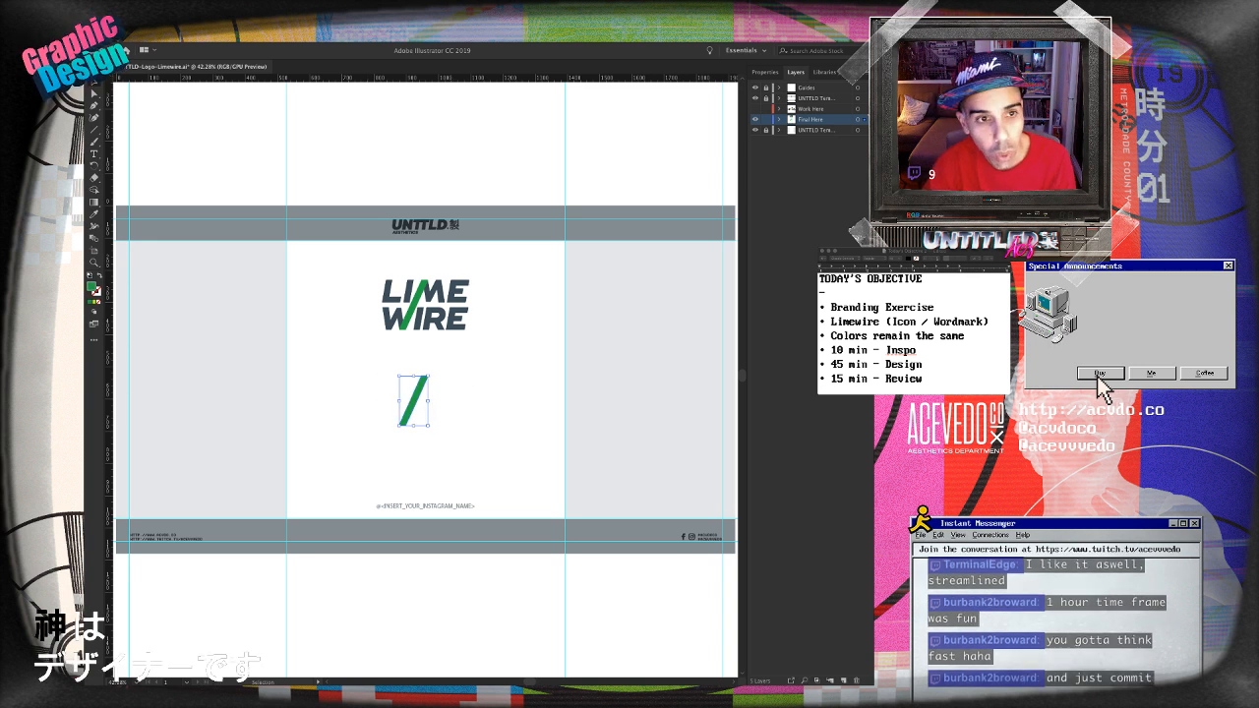
key(super+z)
key(super+z)
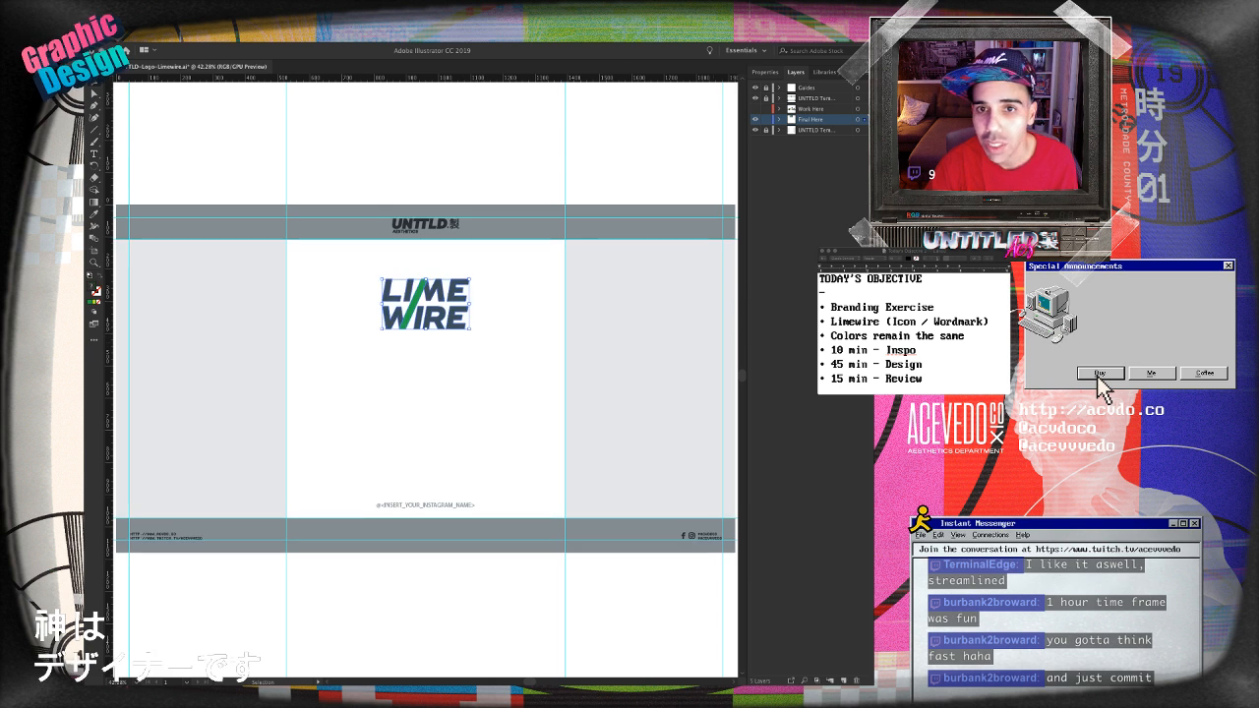
- Set the wordmark's Y position to 540 px and scale it up slightly
click(765, 72)
click(790, 130)
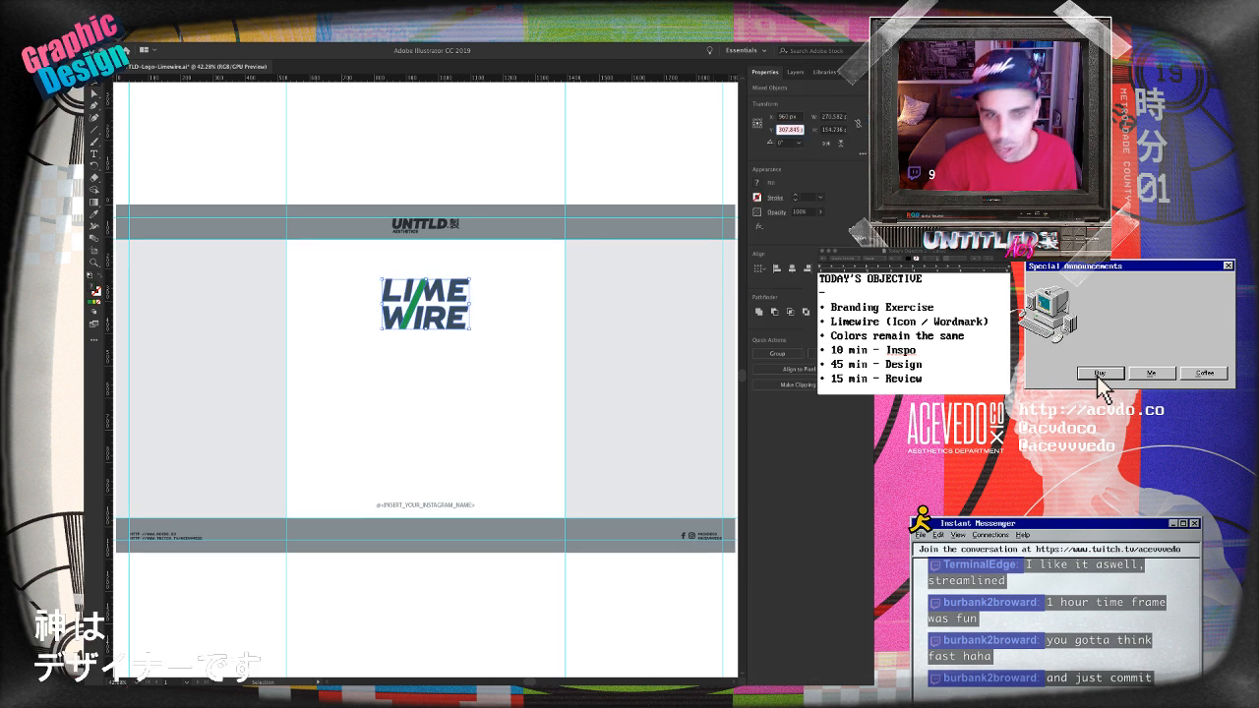
text(540)
key(Return)
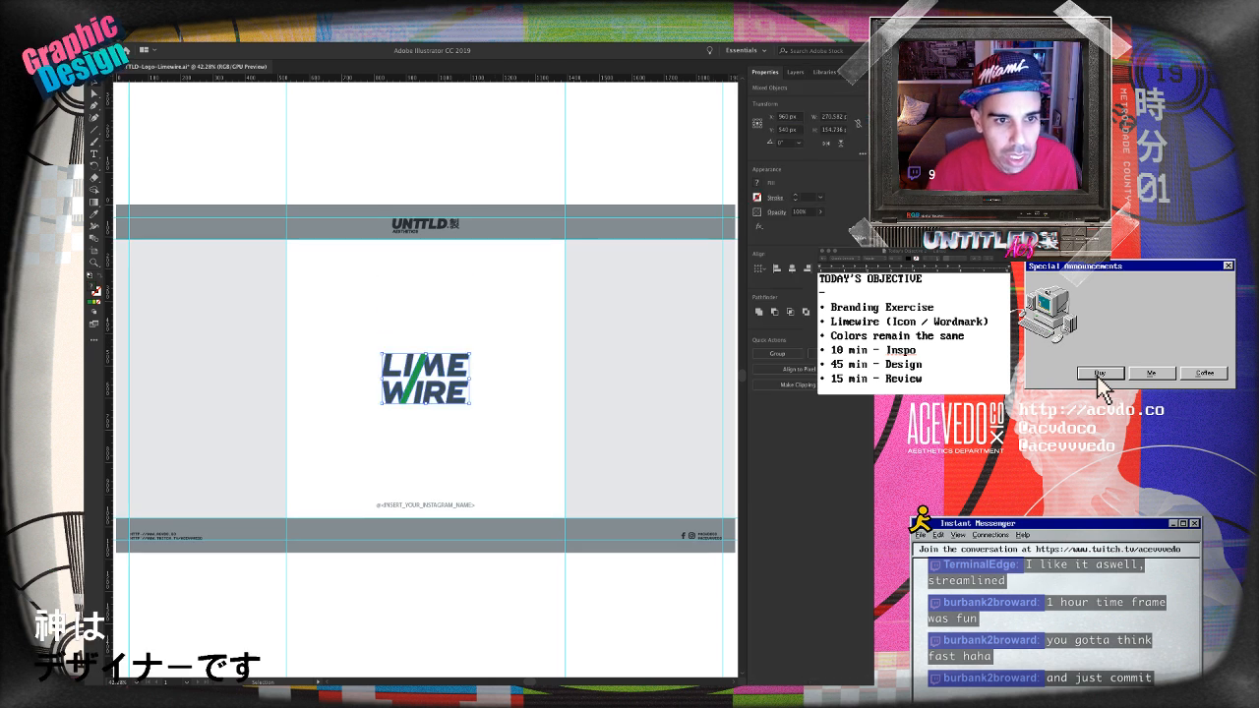
drag(469, 354, 485, 344)
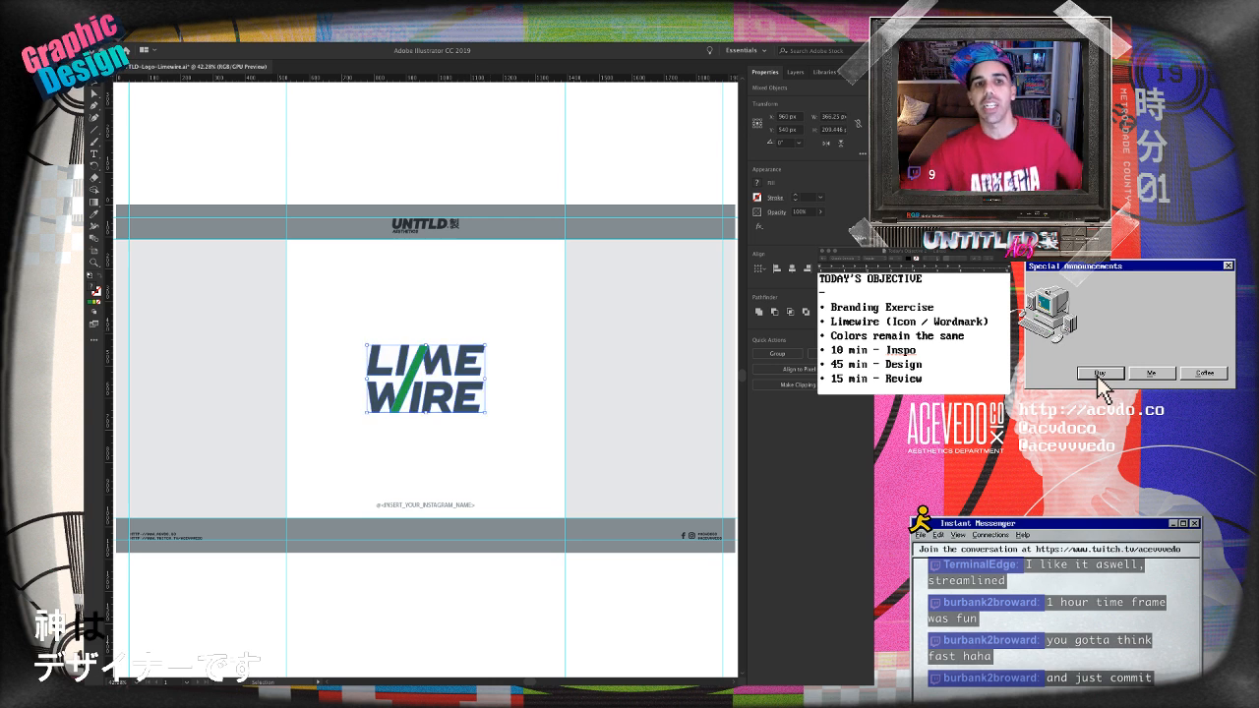
key(super+shift+a)
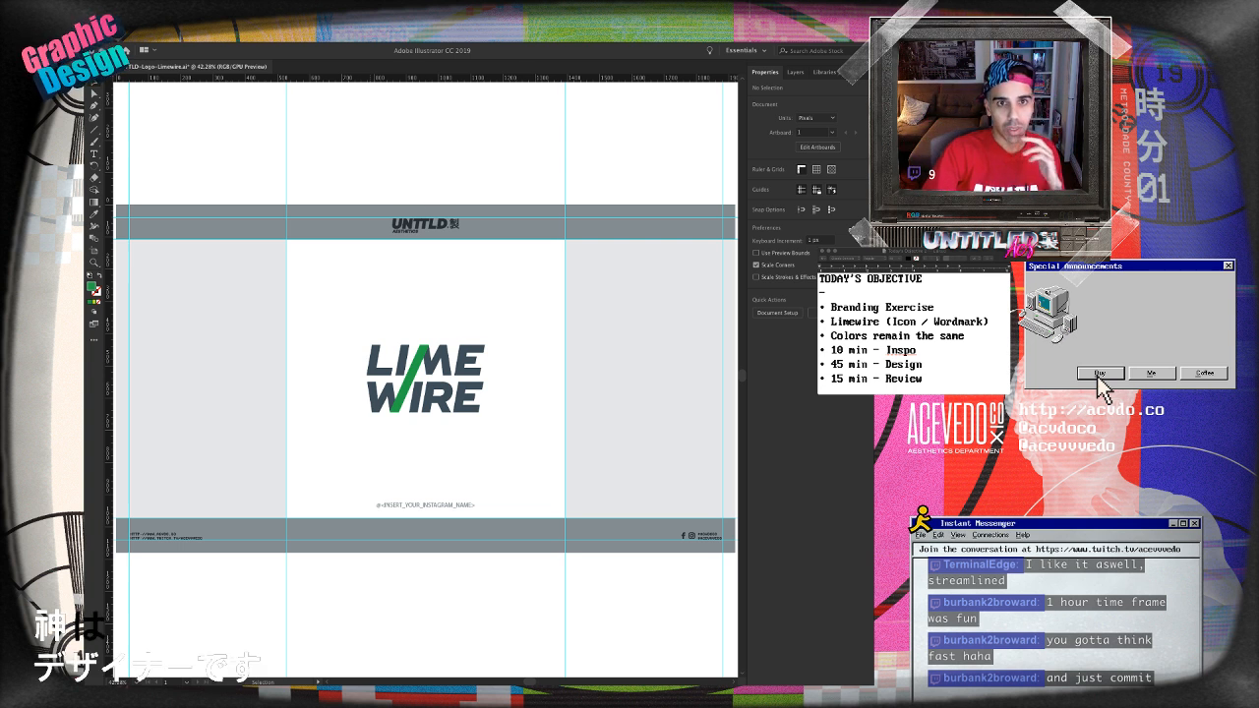
key(f)
key(f)
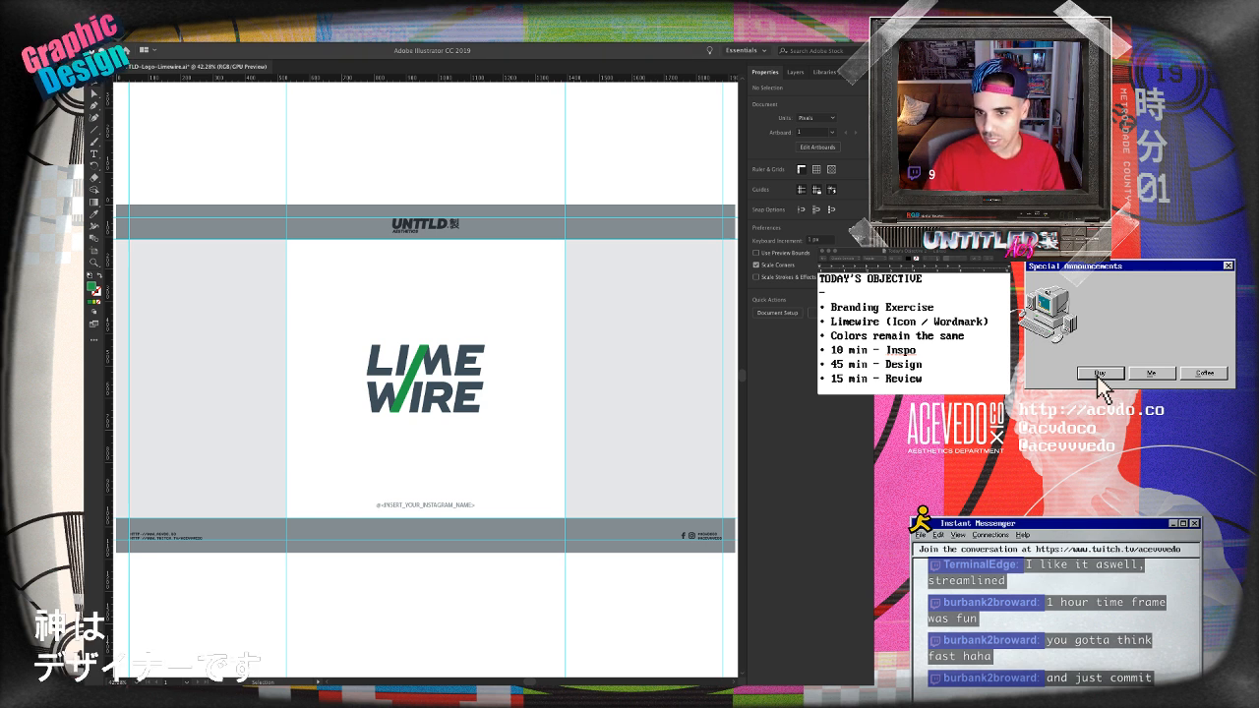
key(super+Tab)
- Search Google Images for 'the youth fair miami logo' and preview the Miami-Dade County Fair logo
click(295, 79)
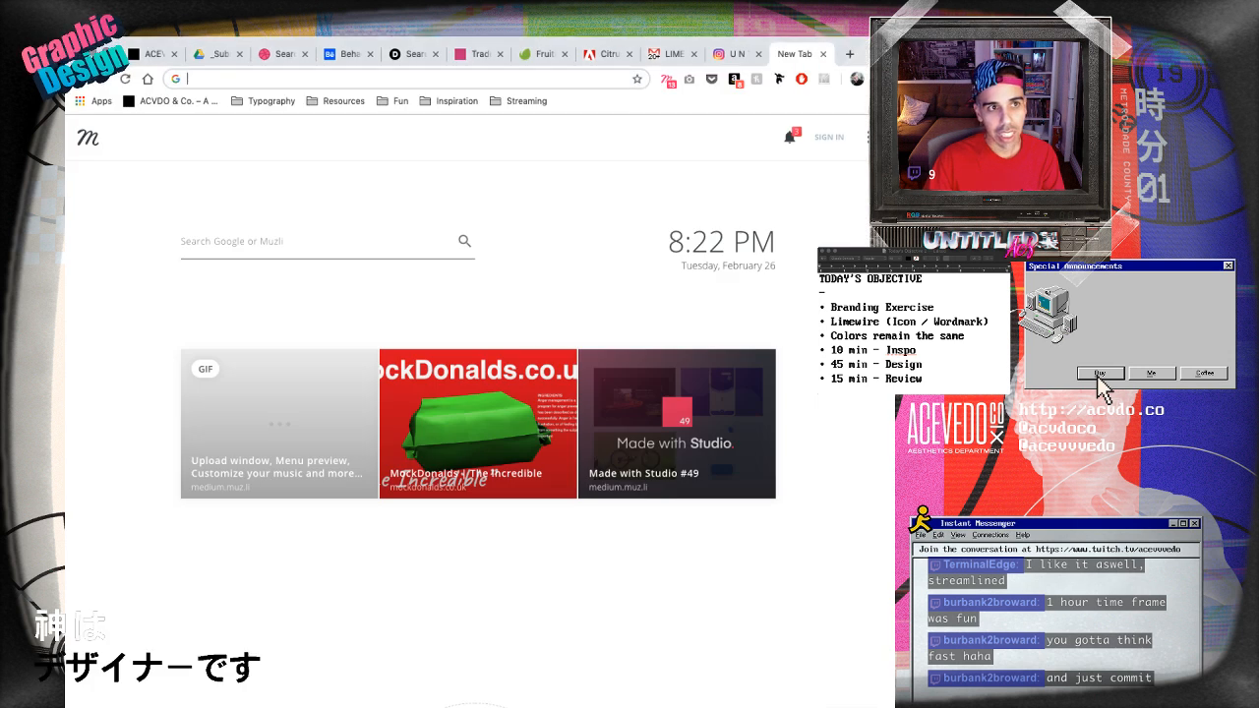
text(the youth)
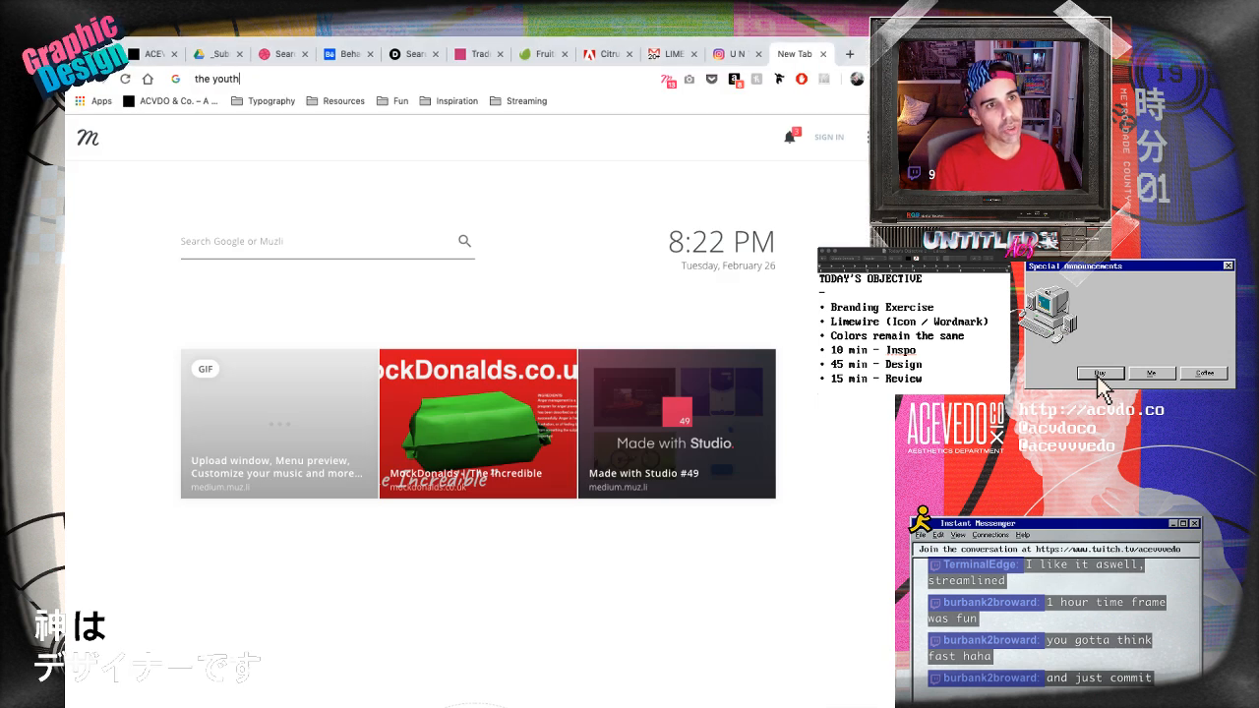
text( fair miami)
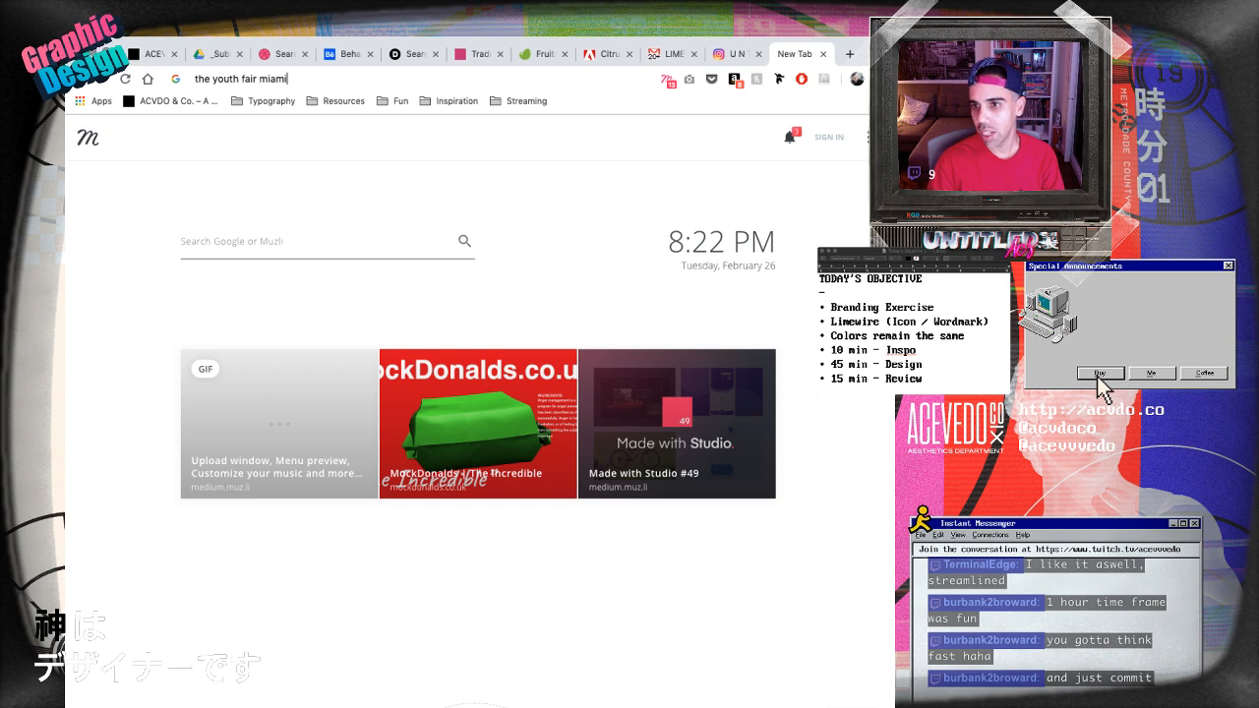
key(Return)
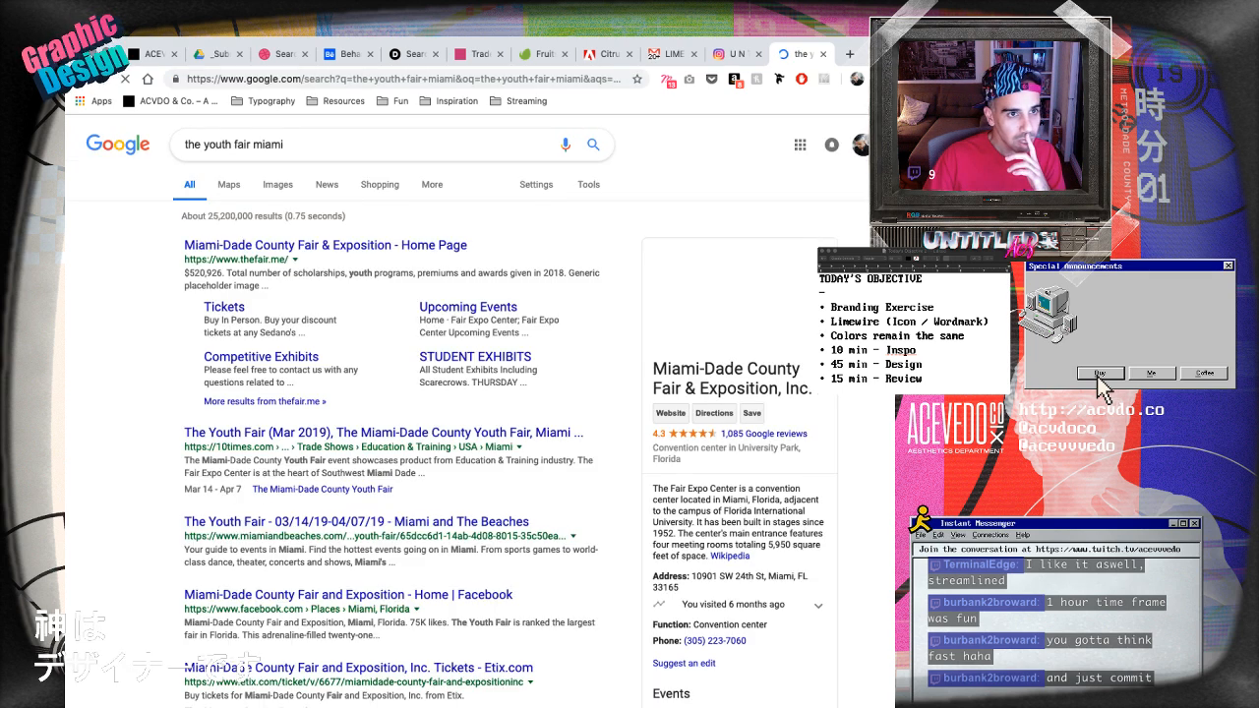
click(277, 185)
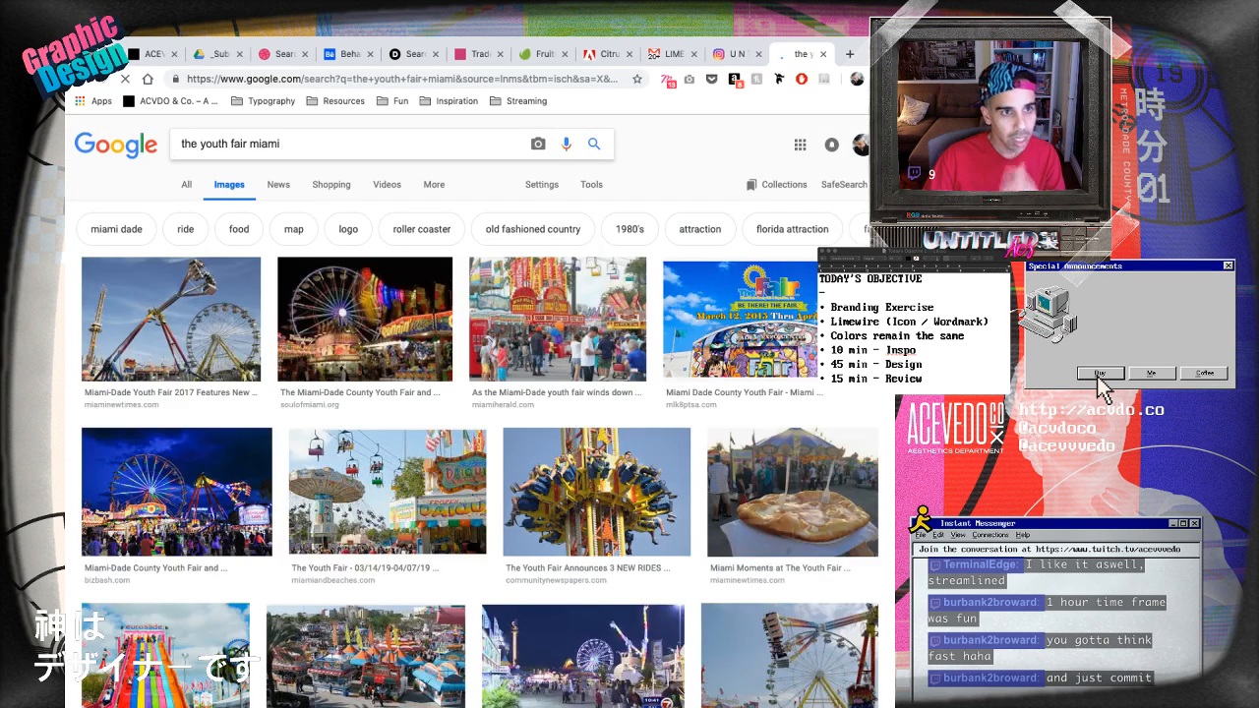
text(logo)
key(Return)
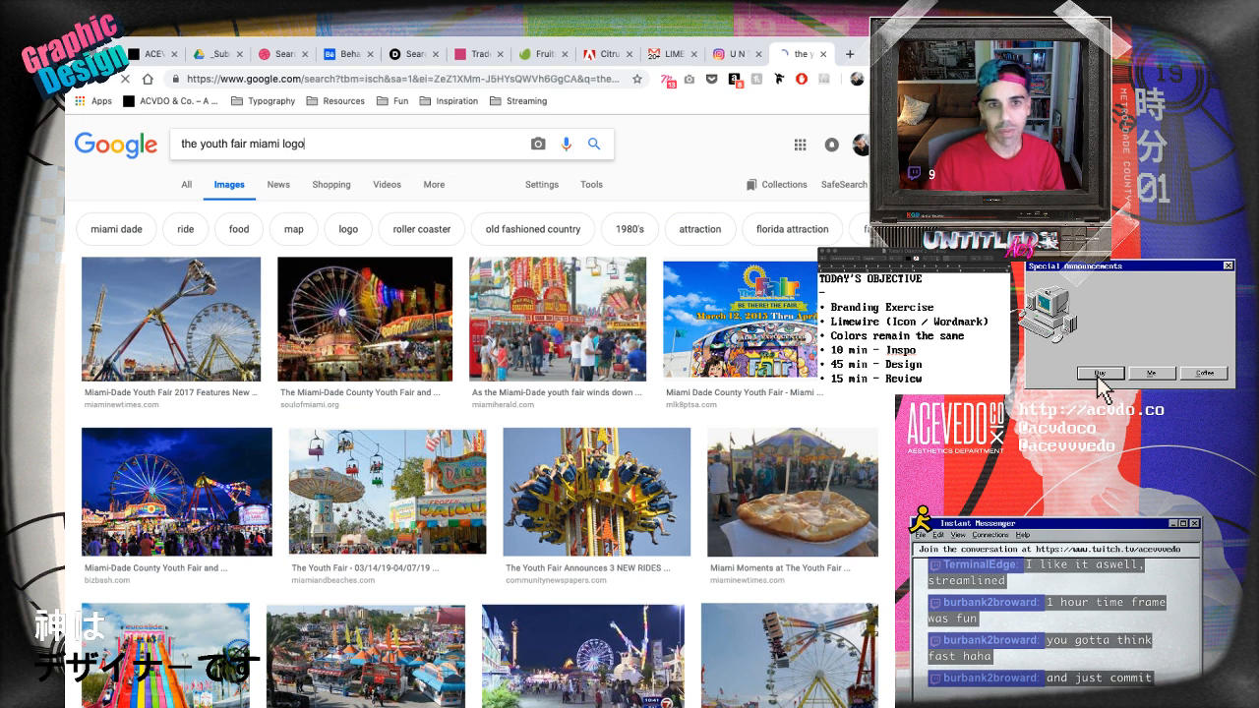
click(184, 316)
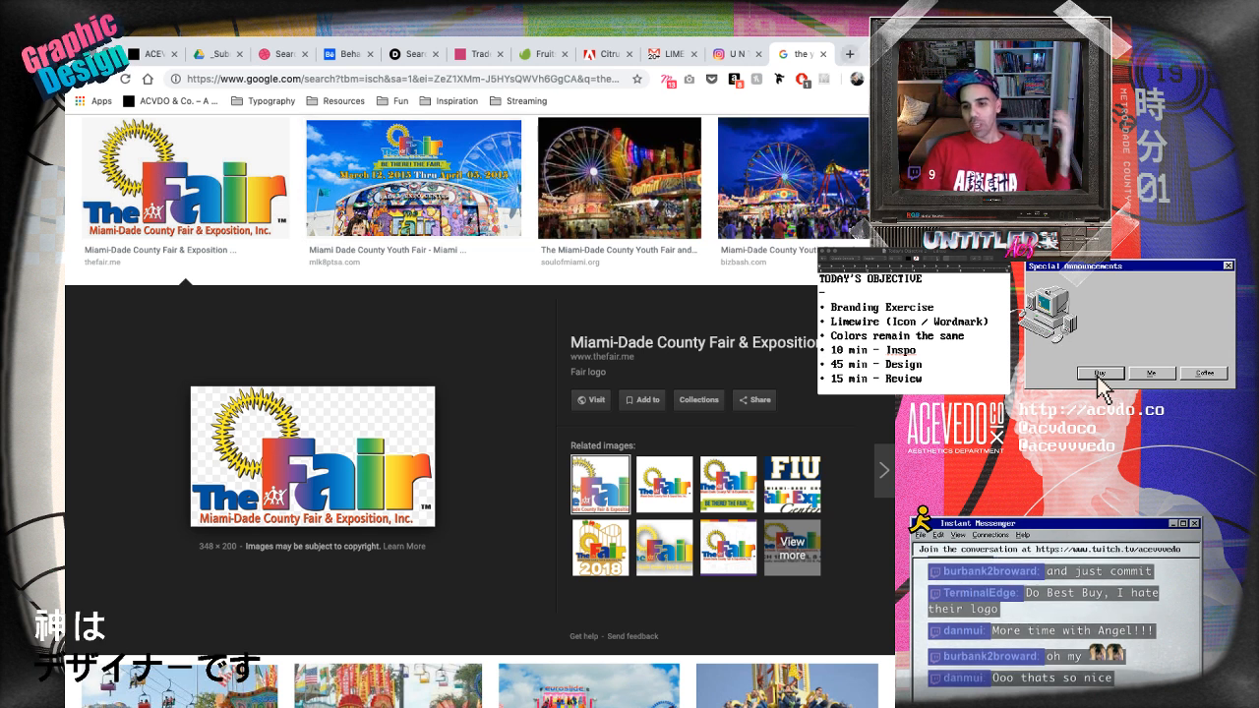
key(ctrl+t)
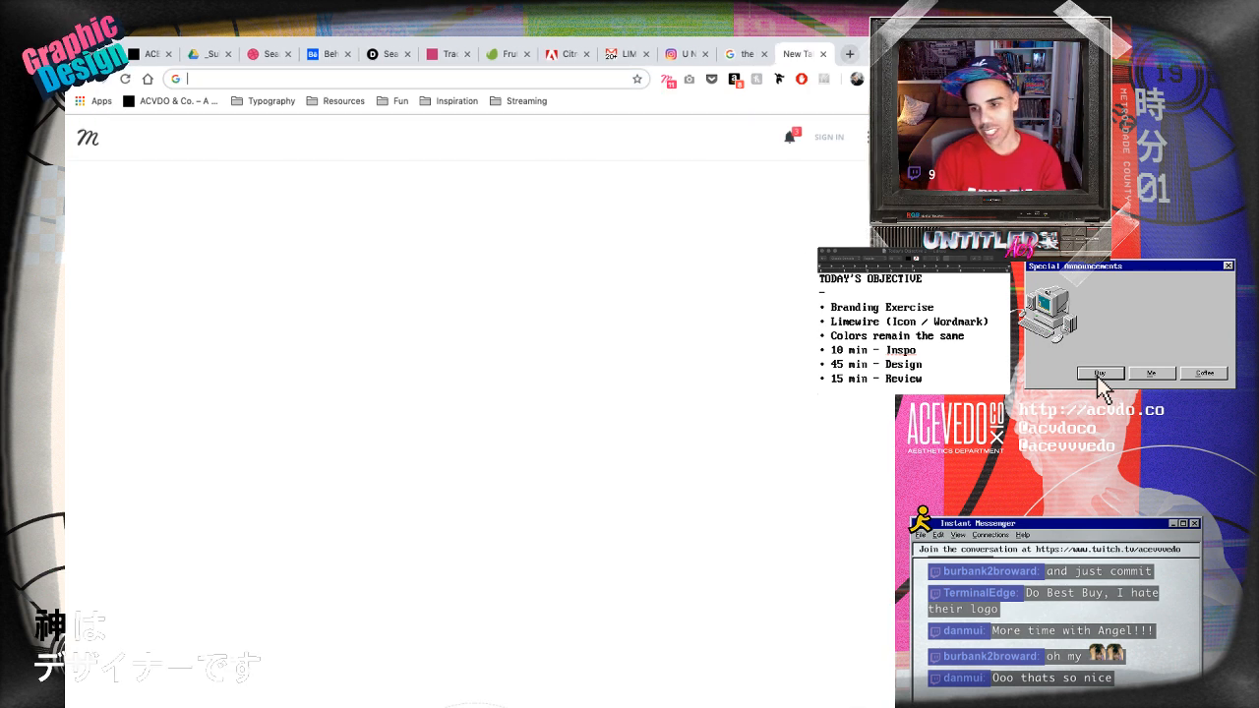
- Search images for the Best Buy logo and open the Brand New article about it
text(be)
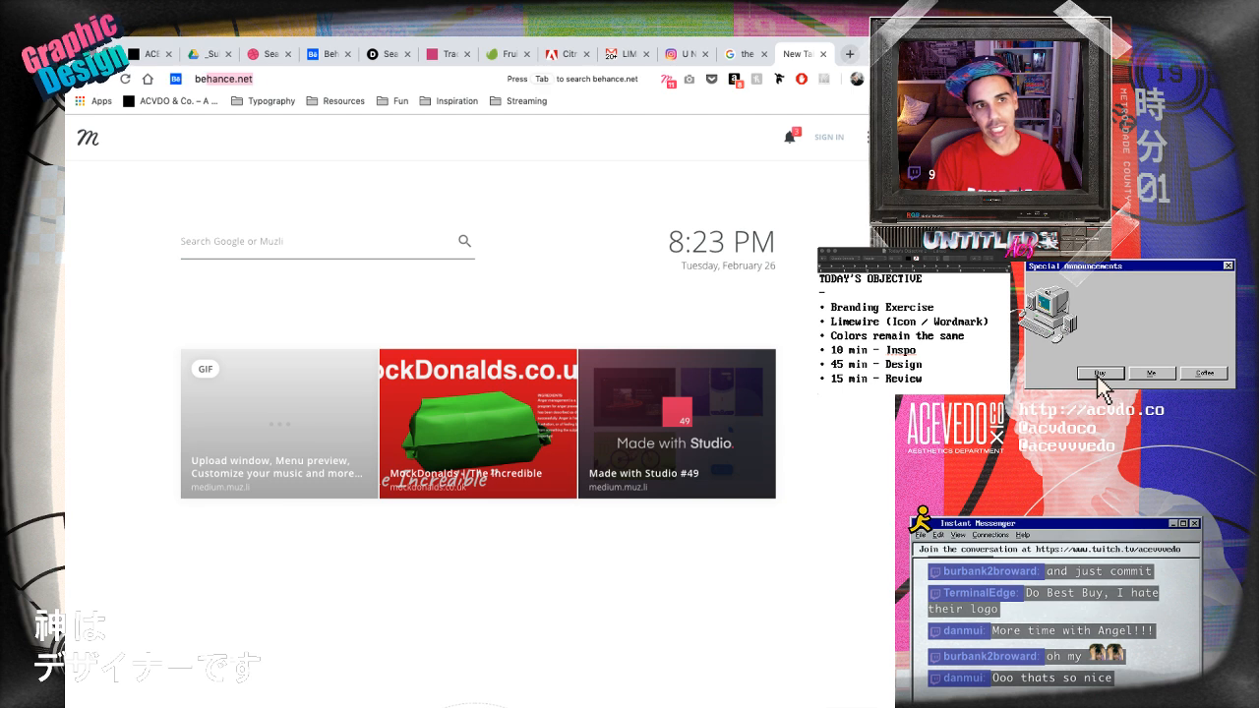
text(st buy logo)
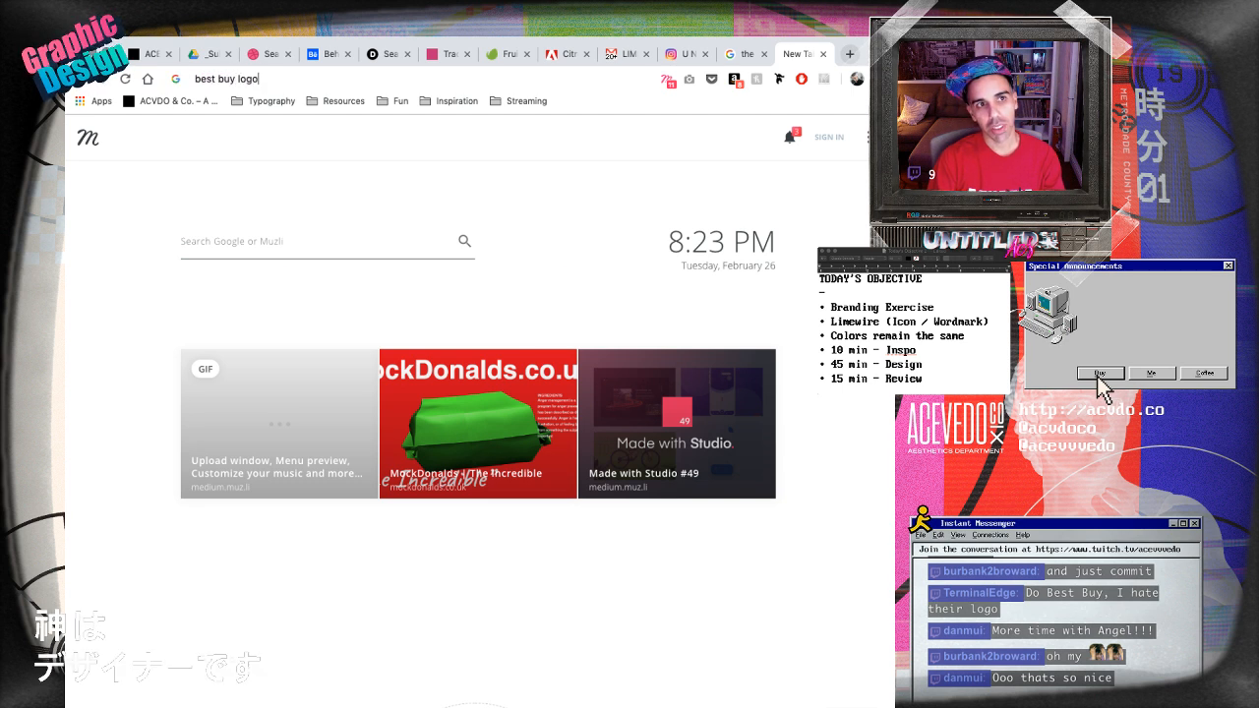
key(Return)
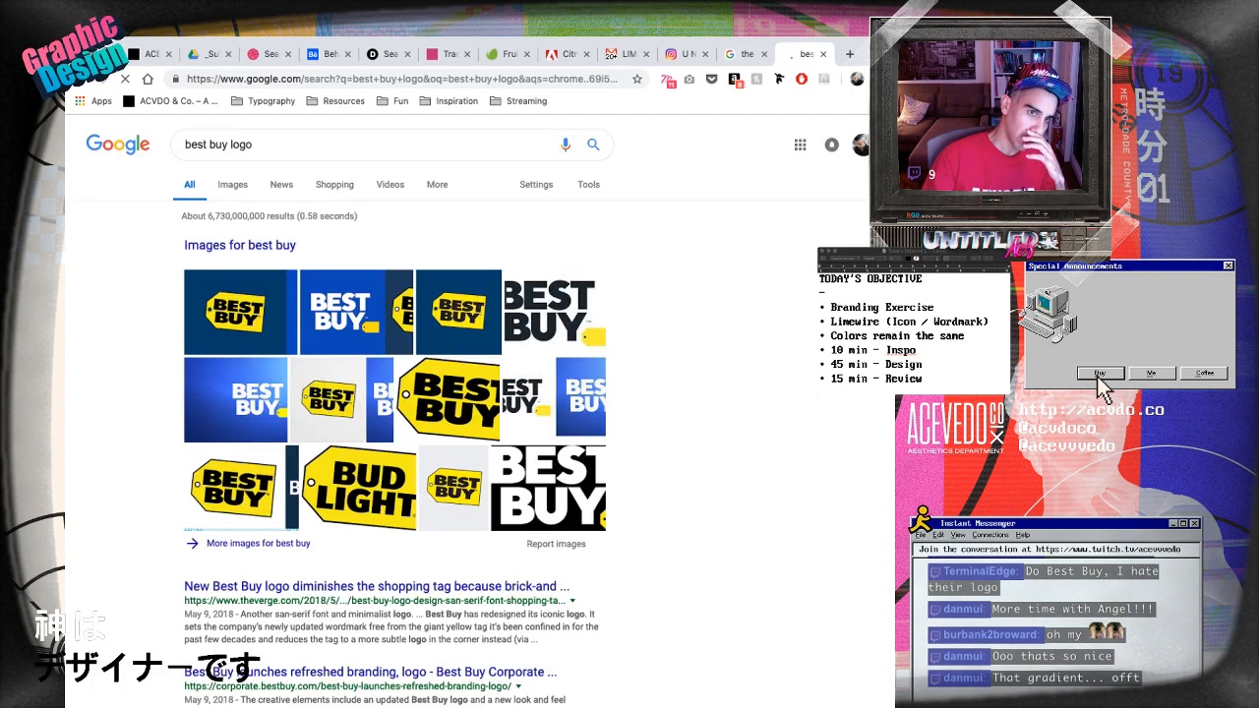
click(232, 185)
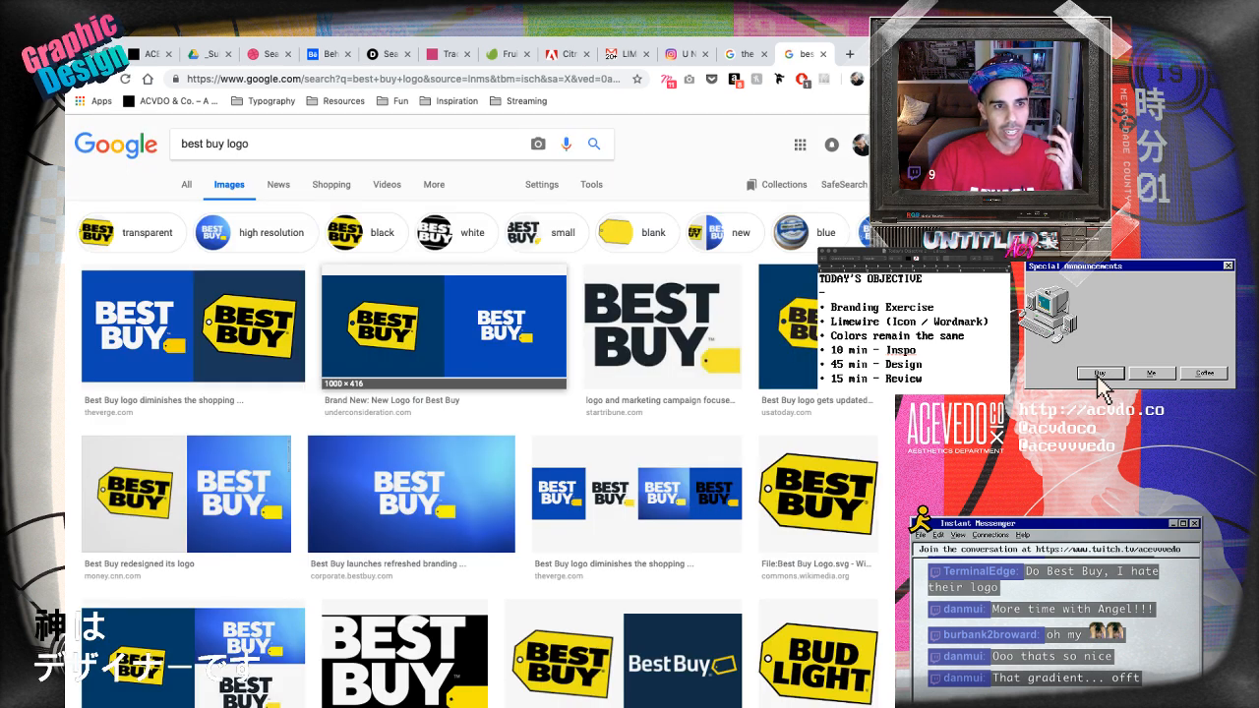
click(443, 327)
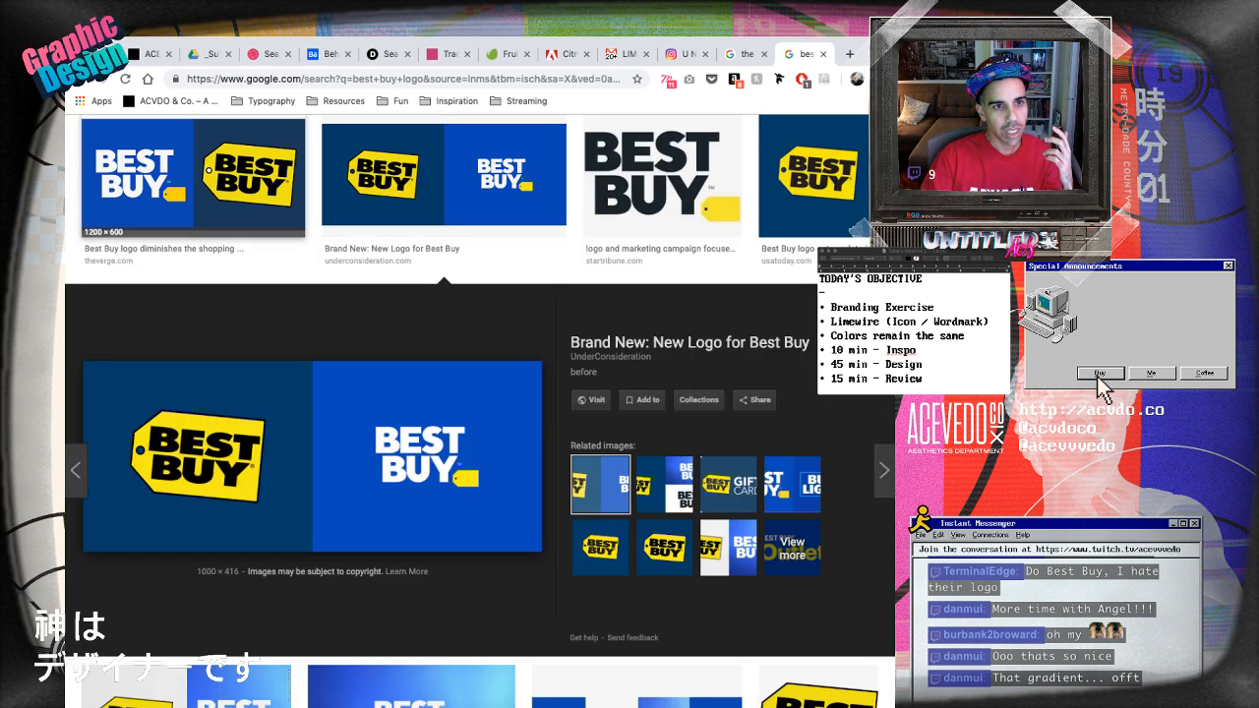
click(589, 400)
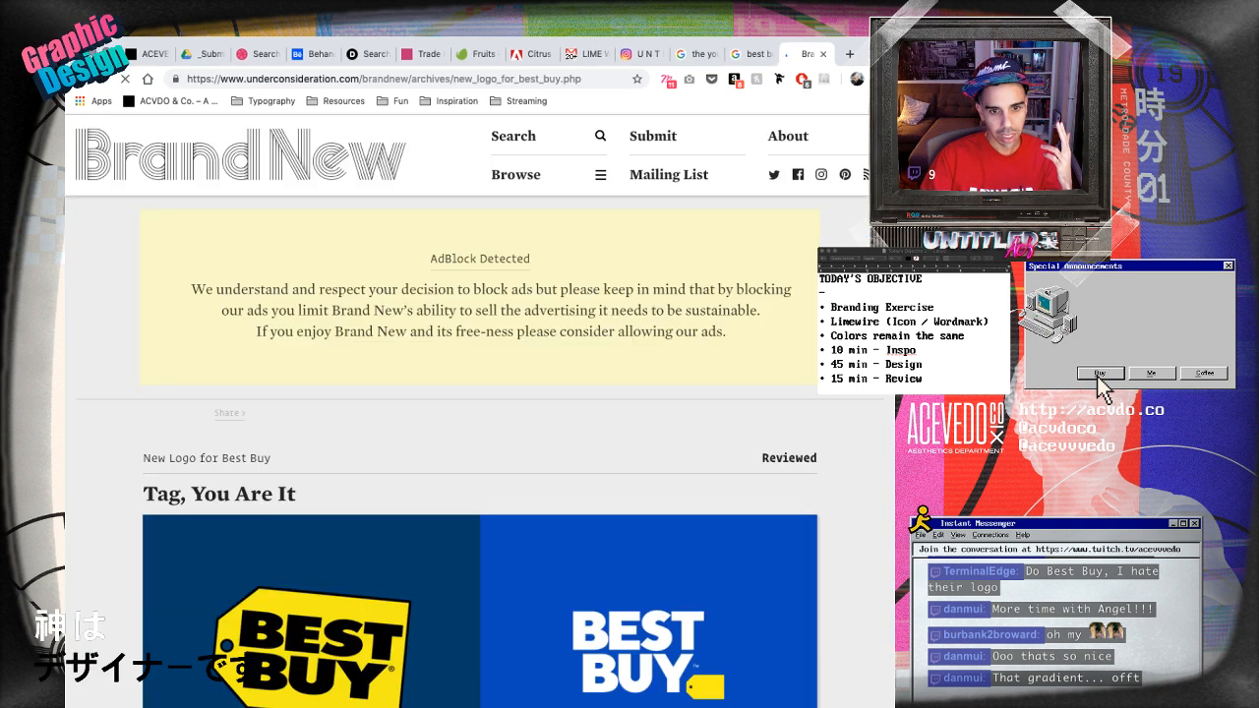
- Read down the Best Buy logo comparison, then return to the article's headline
scroll(590, 399, down, 1)
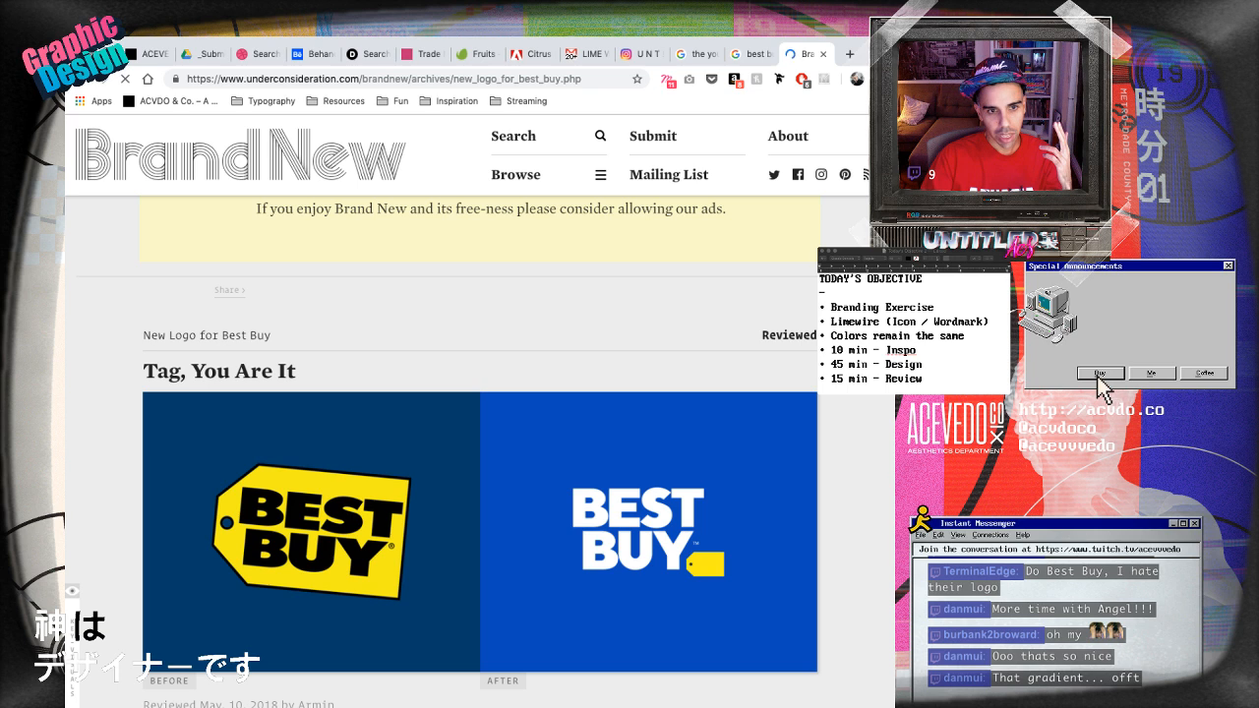
scroll(467, 442, down, 1)
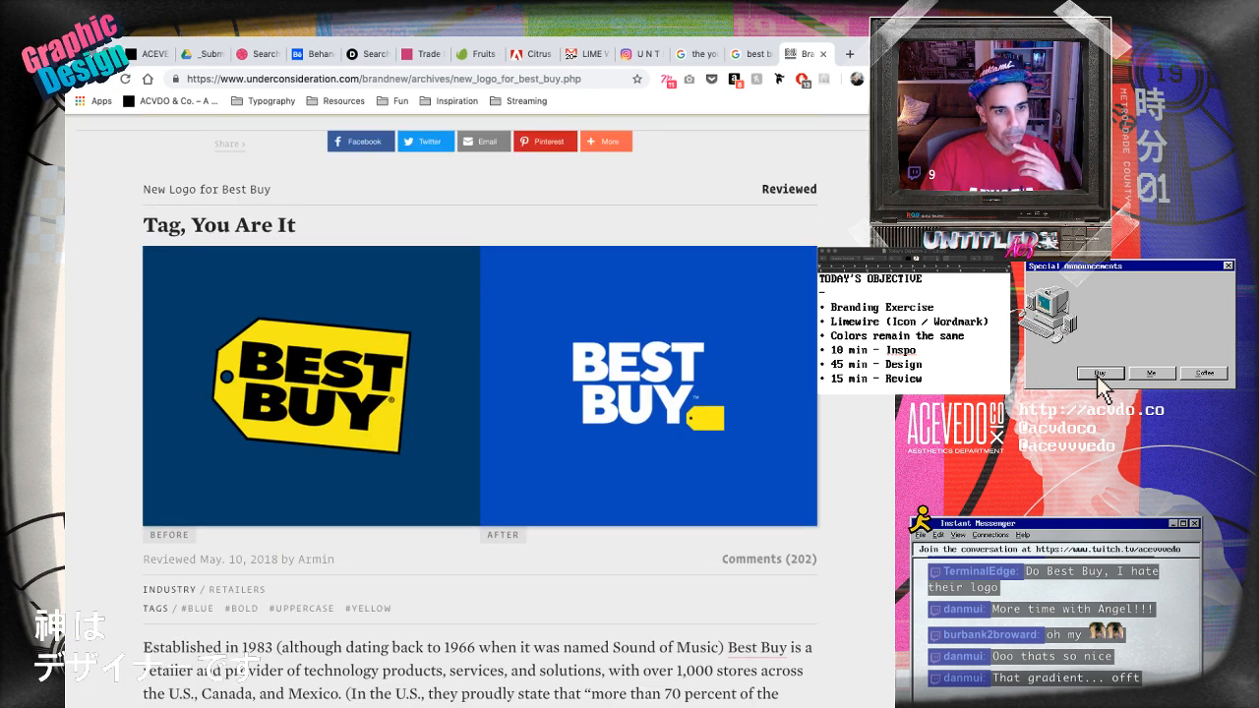
scroll(467, 413, down, 10)
scroll(467, 413, up, 14)
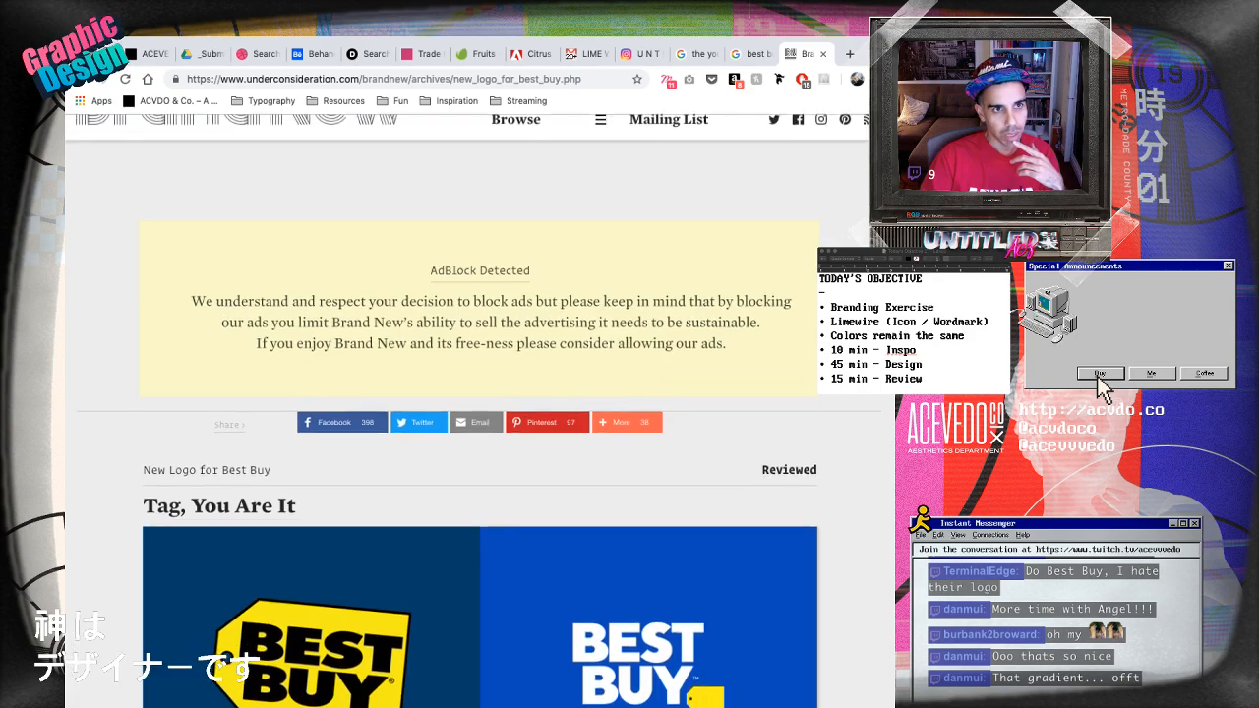
scroll(467, 413, down, 15)
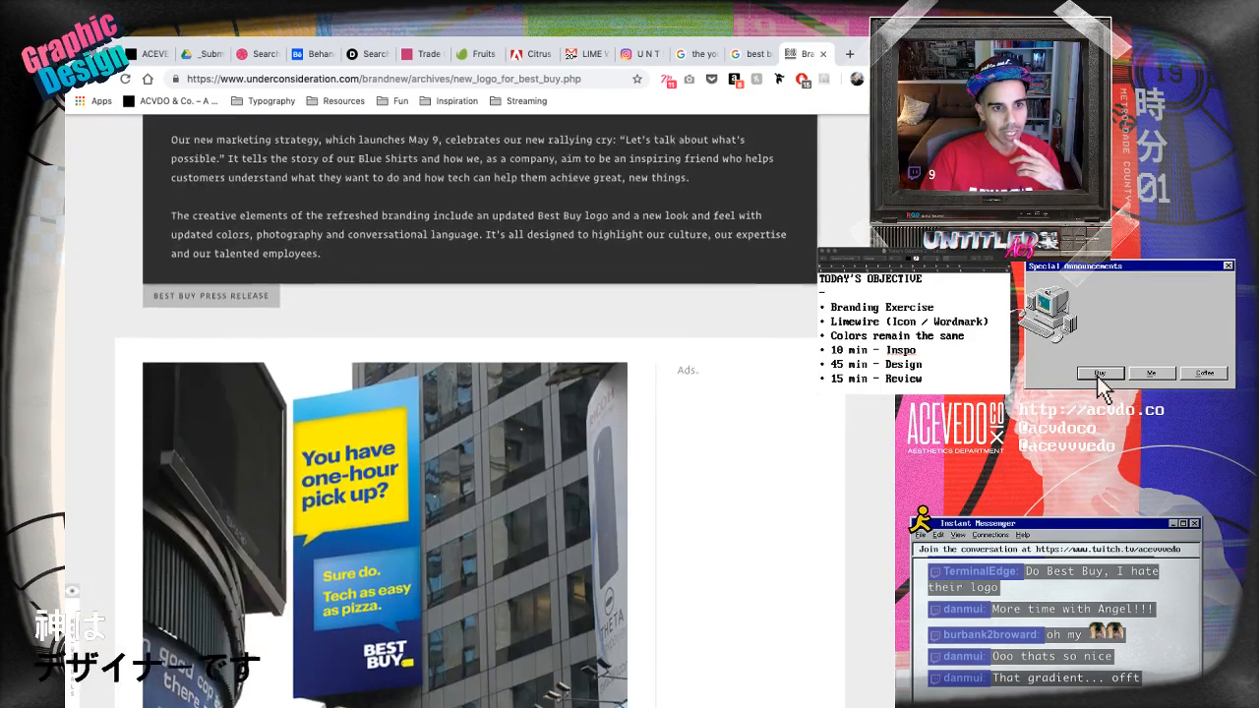
scroll(467, 413, down, 3)
scroll(467, 413, up, 2)
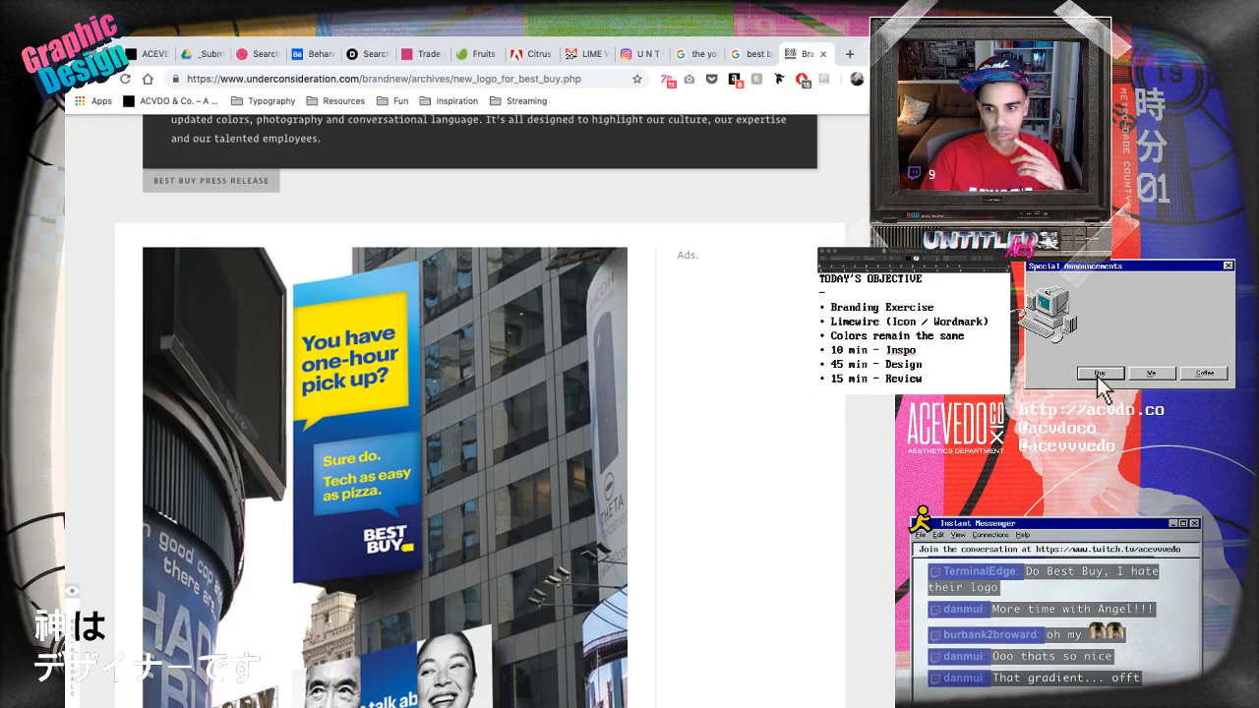
scroll(467, 413, down, 1)
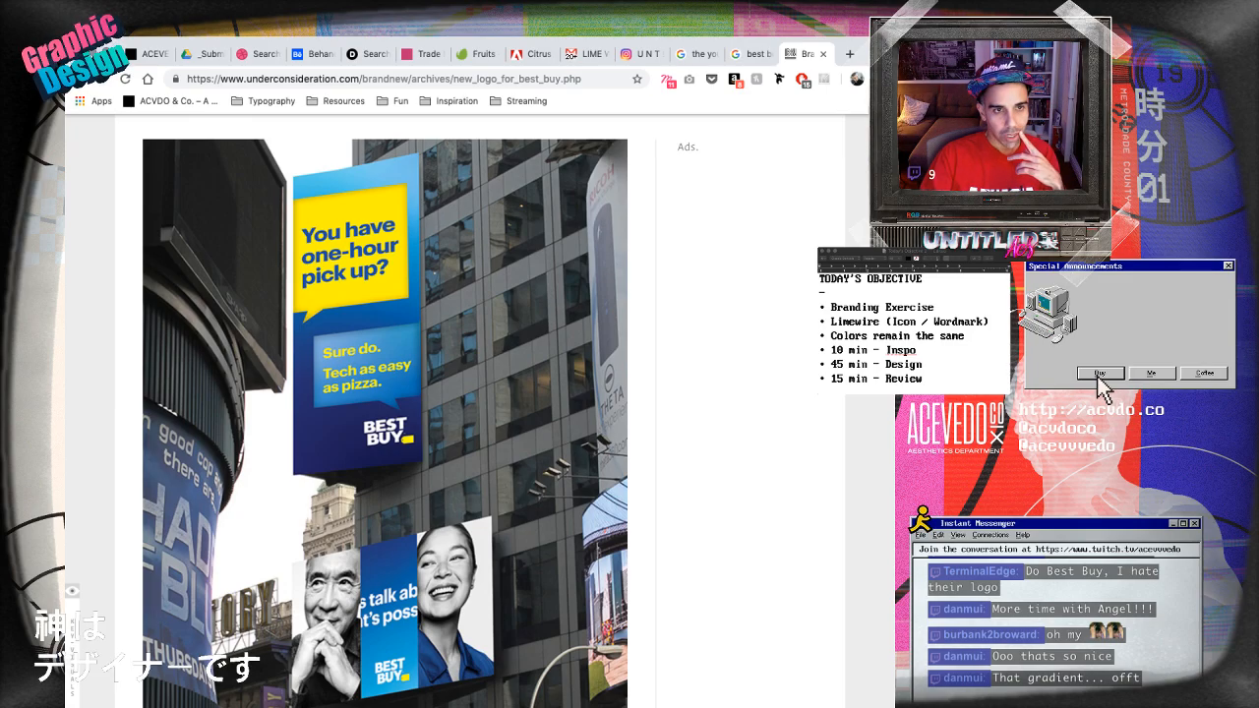
scroll(467, 412, up, 12)
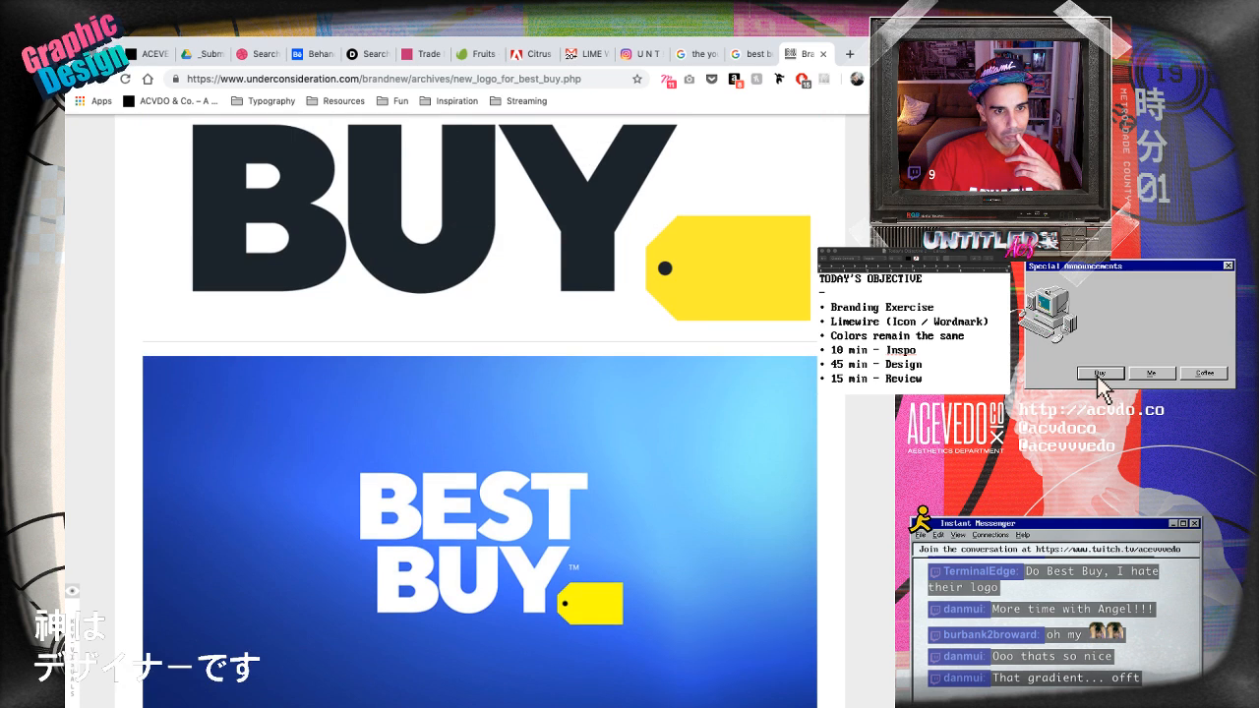
scroll(467, 413, up, 15)
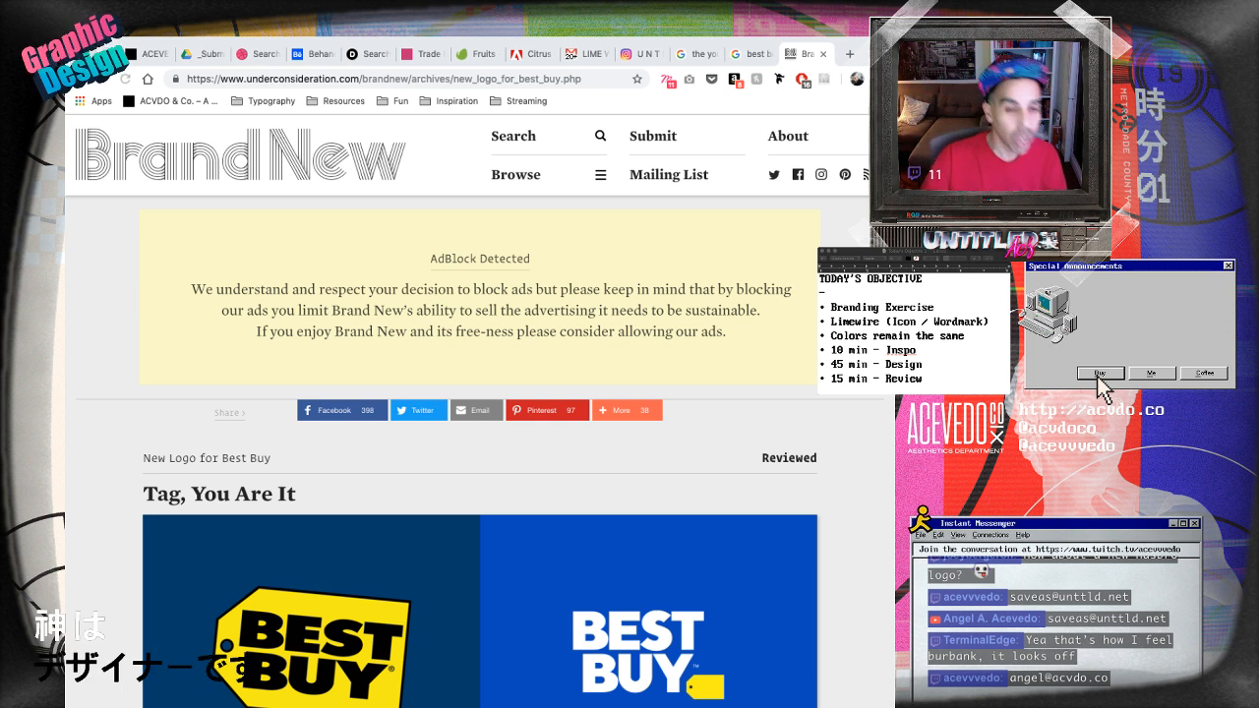
- In a new tab, search Google Images for 'mattel logo'
key(ctrl+t)
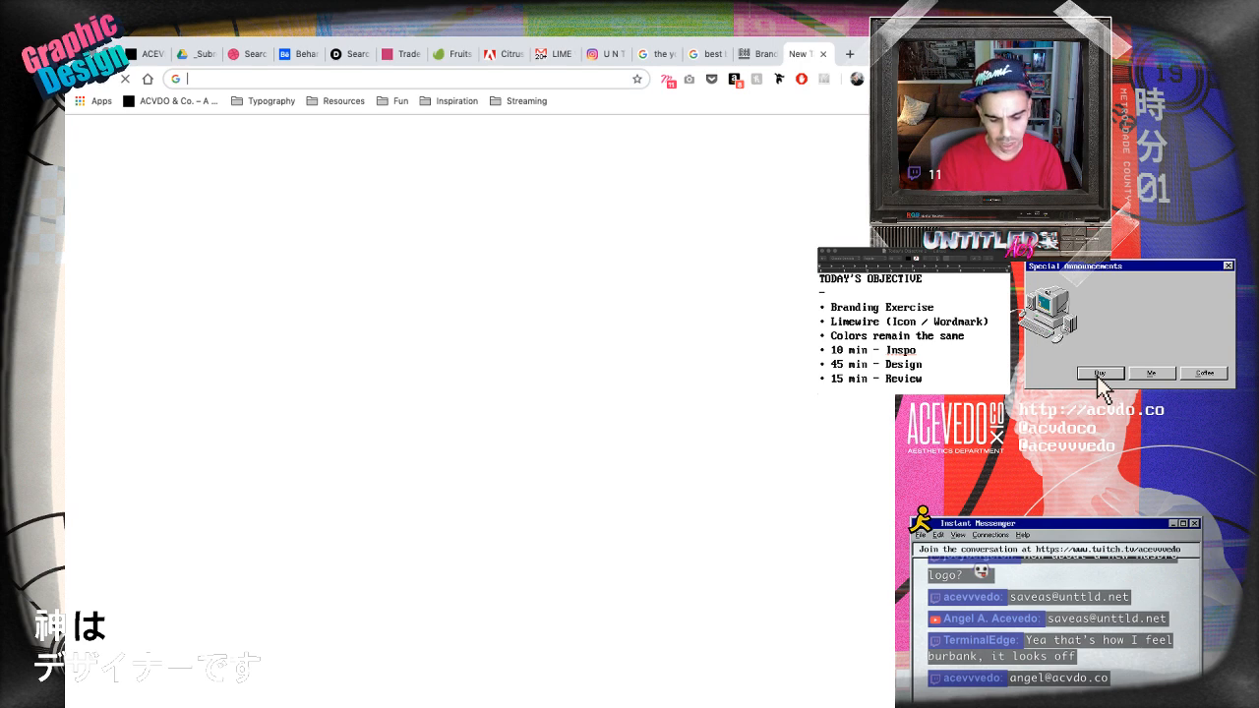
text(mate)
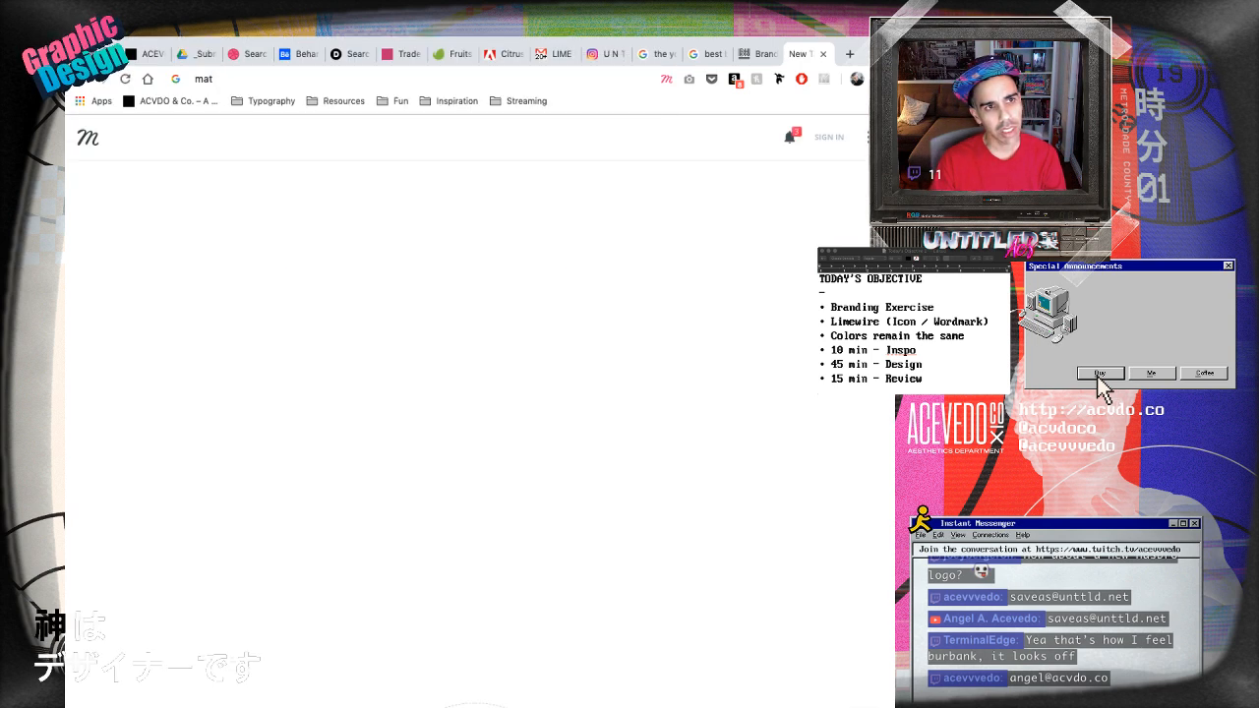
key(BackSpace)
text(tel logo)
key(Return)
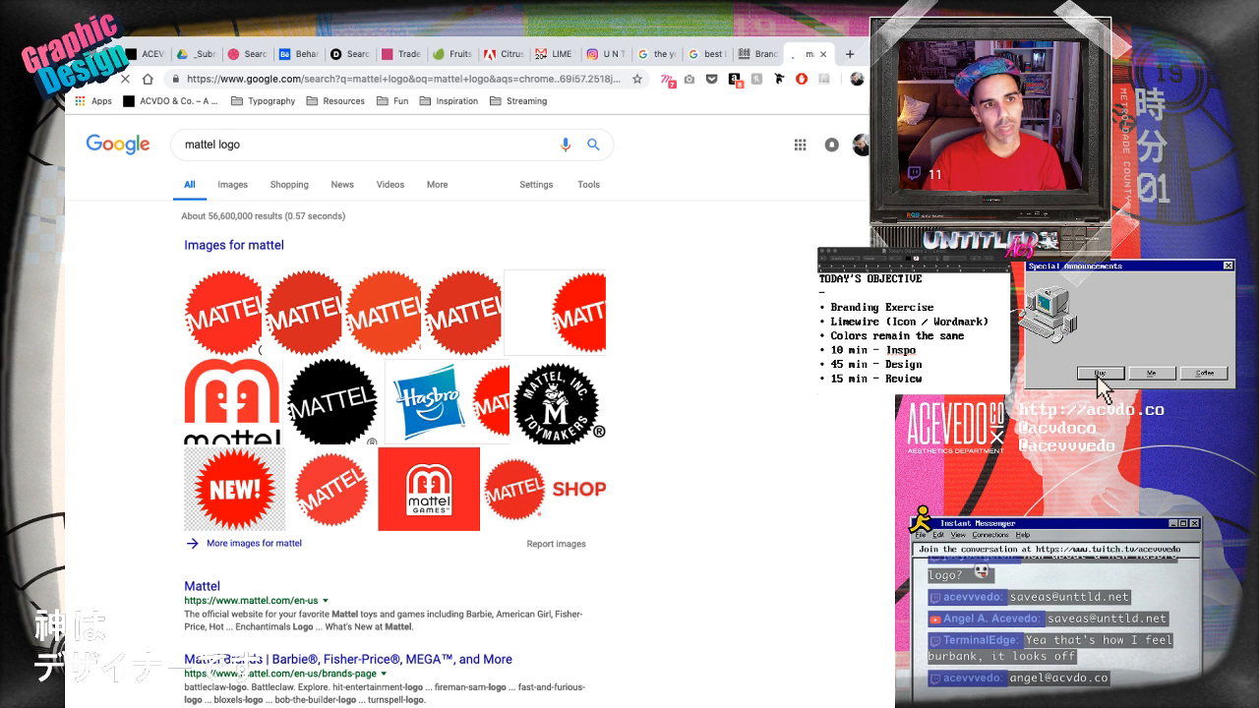
click(233, 185)
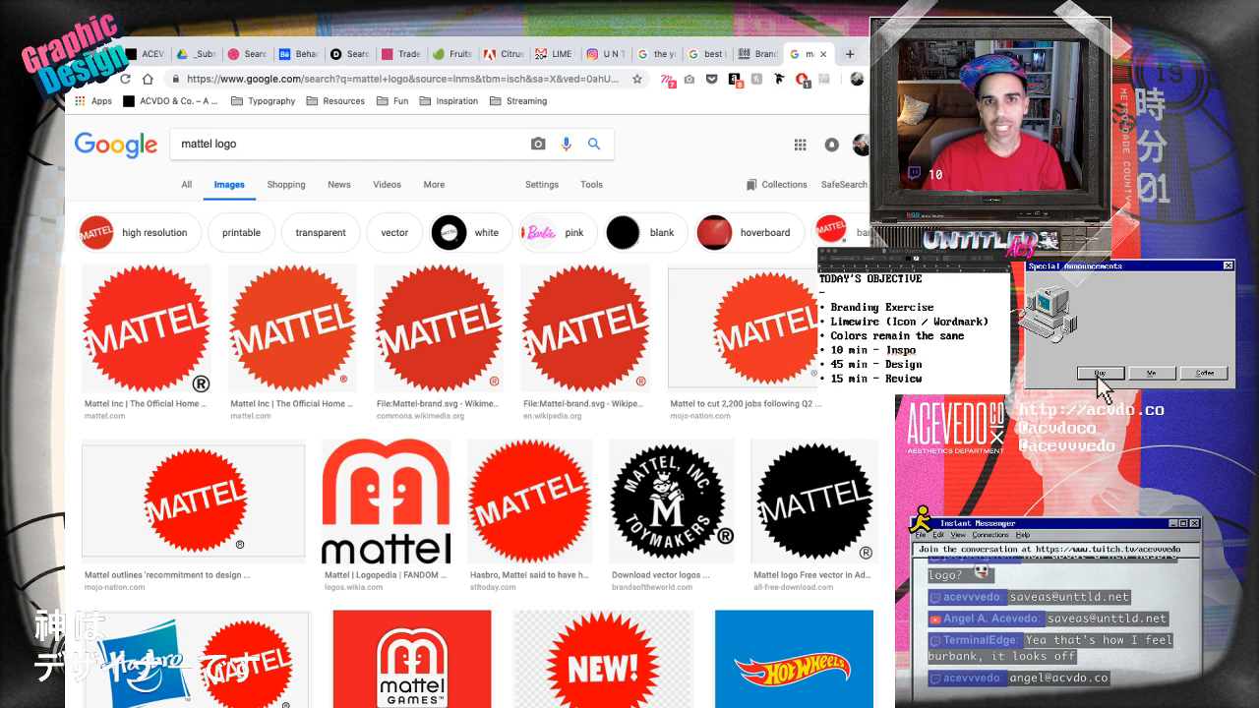
- Go to acvdo.co in another tab and open the 'Redesign: 90's Mall Stores' article
key(super+t)
text(acvdo.co)
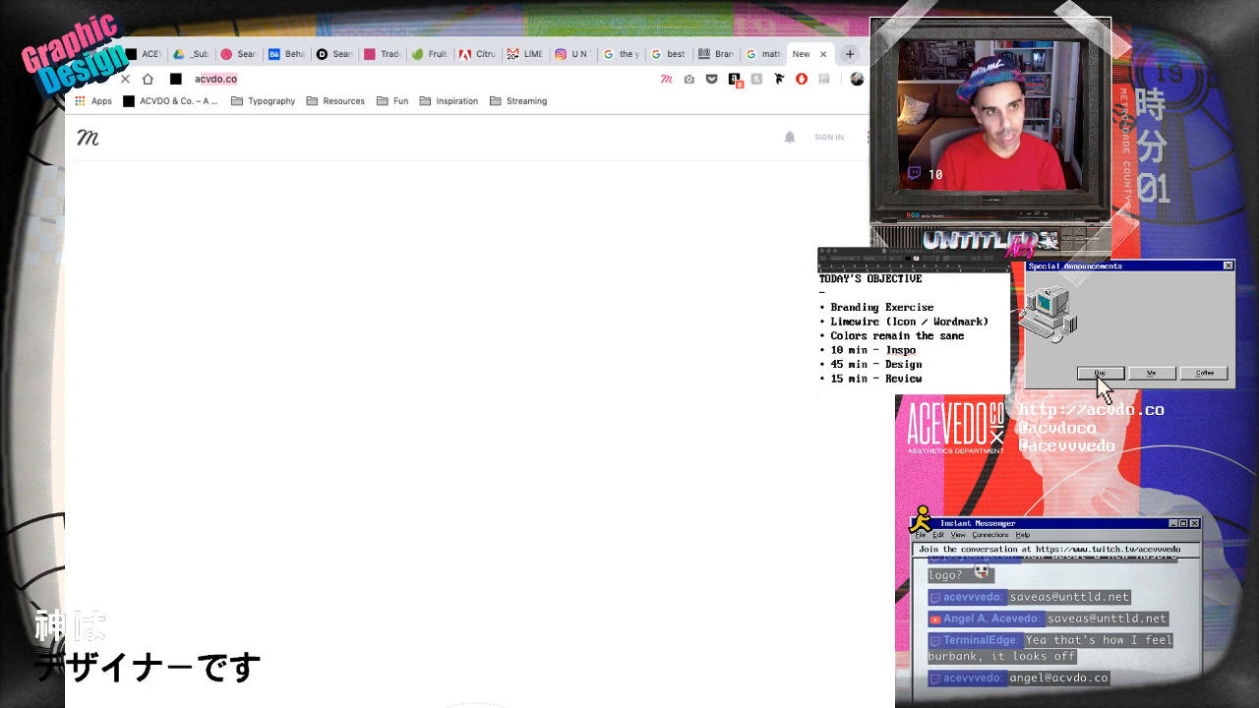
key(Return)
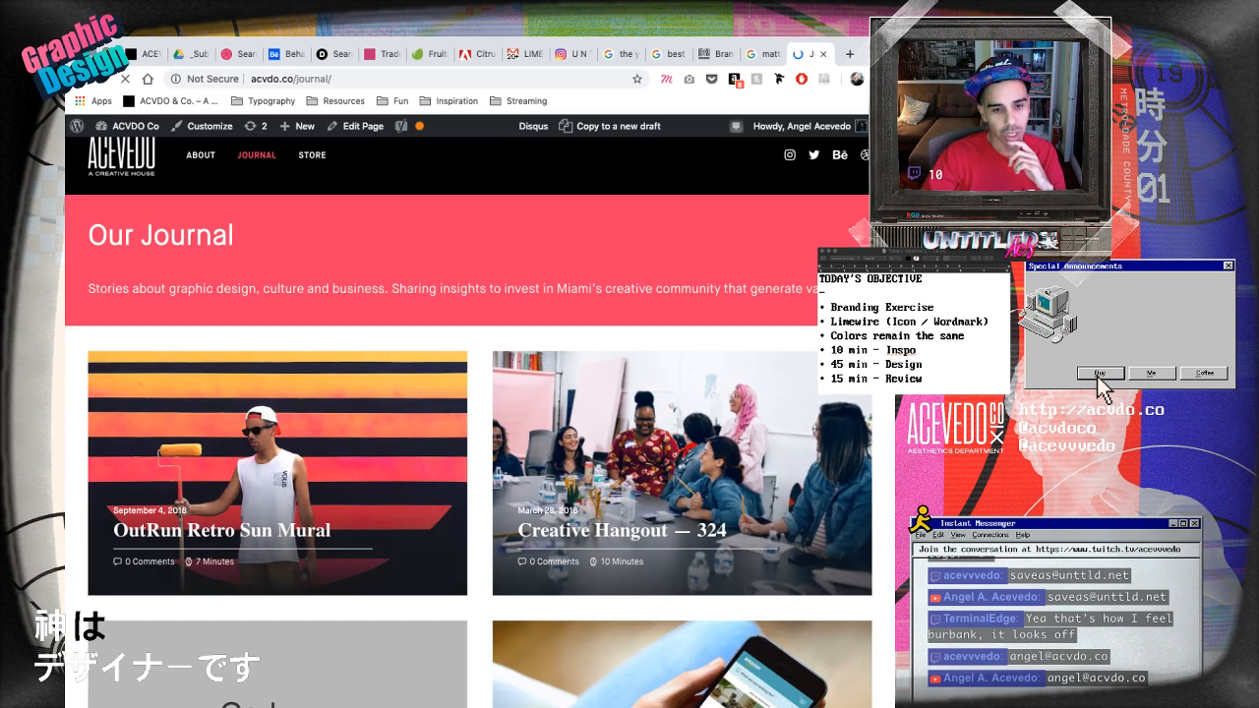
scroll(468, 453, down, 2)
scroll(468, 453, down, 10)
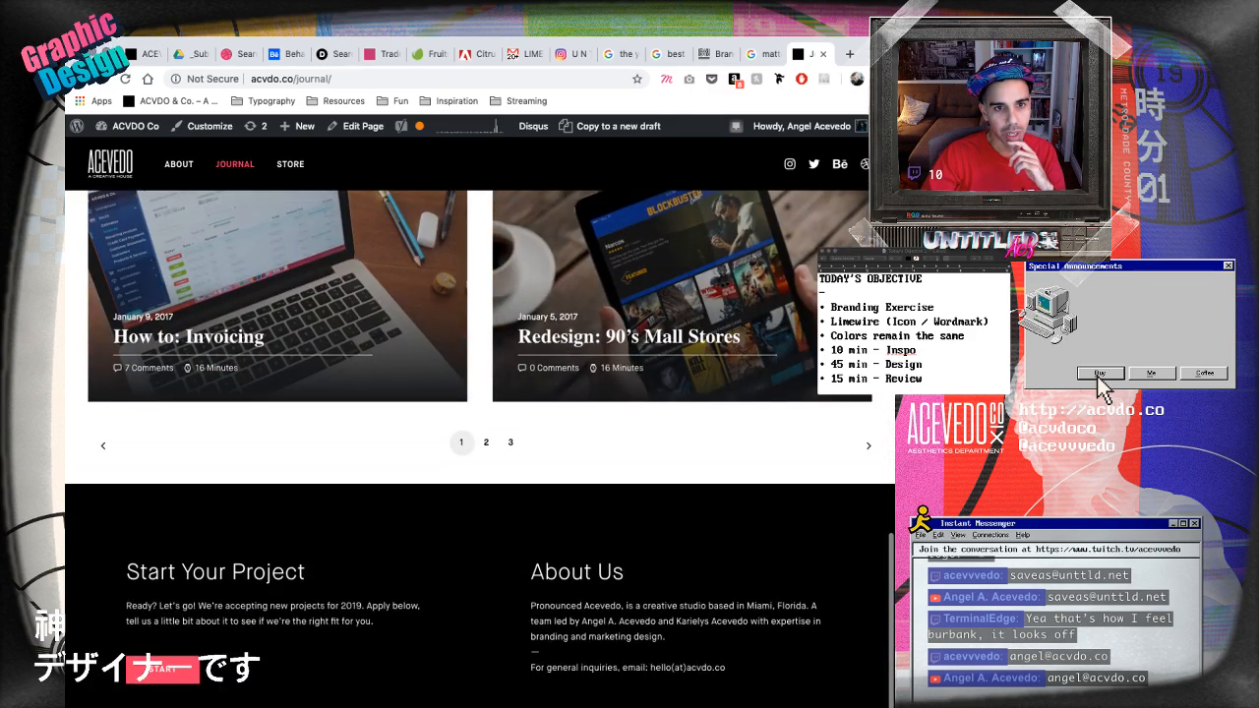
click(682, 305)
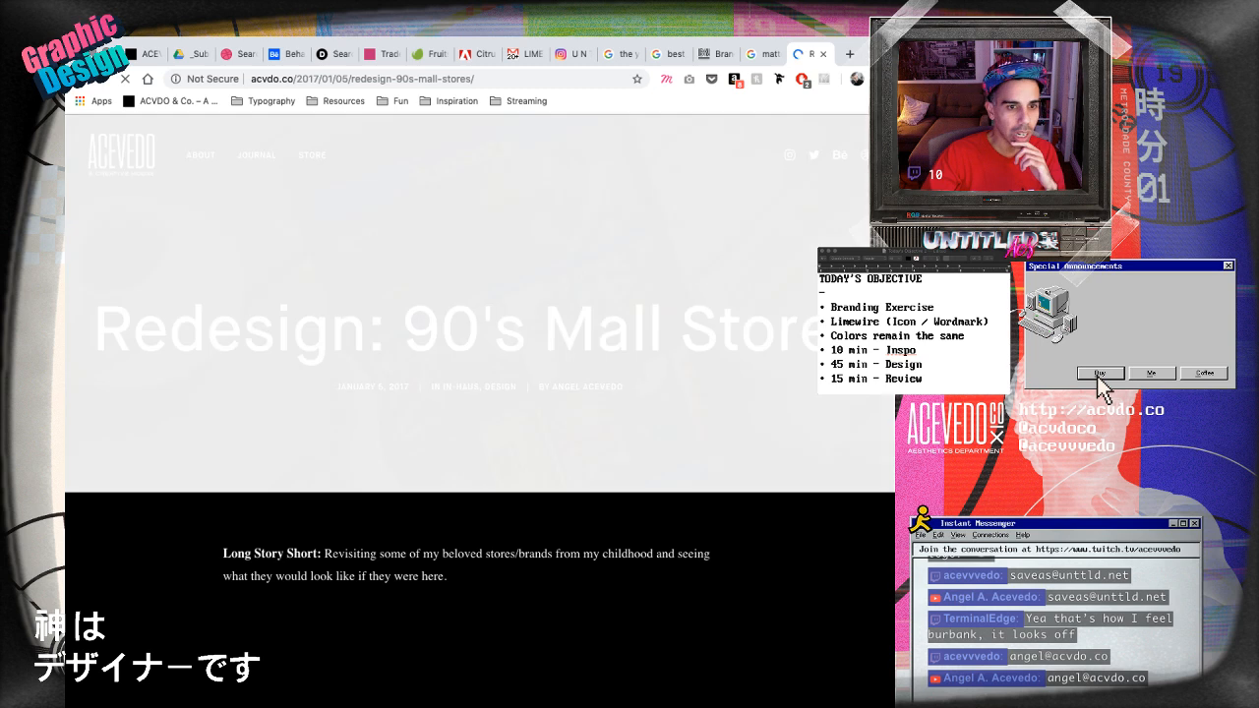
- Scroll past the Eckerd, Spec's Music and K·B Toys redesigns to the Blockbuster comparison
scroll(481, 411, down, 10)
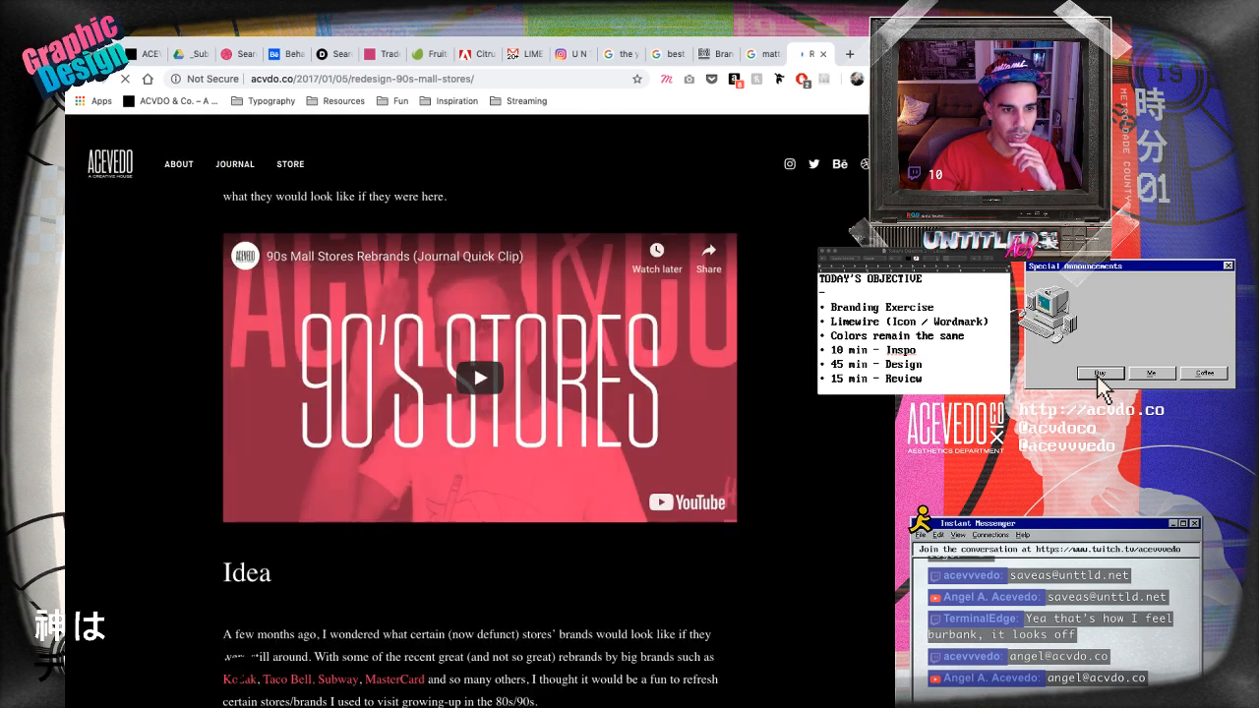
scroll(481, 411, down, 6)
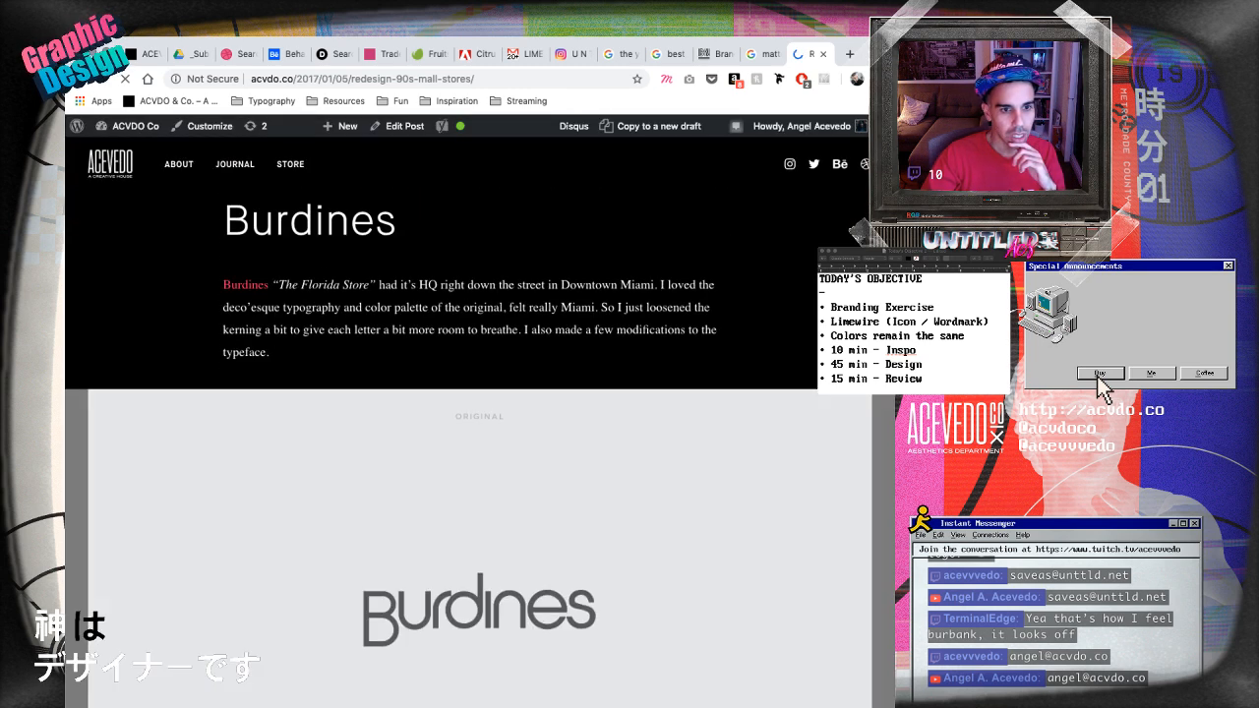
scroll(481, 411, down, 5)
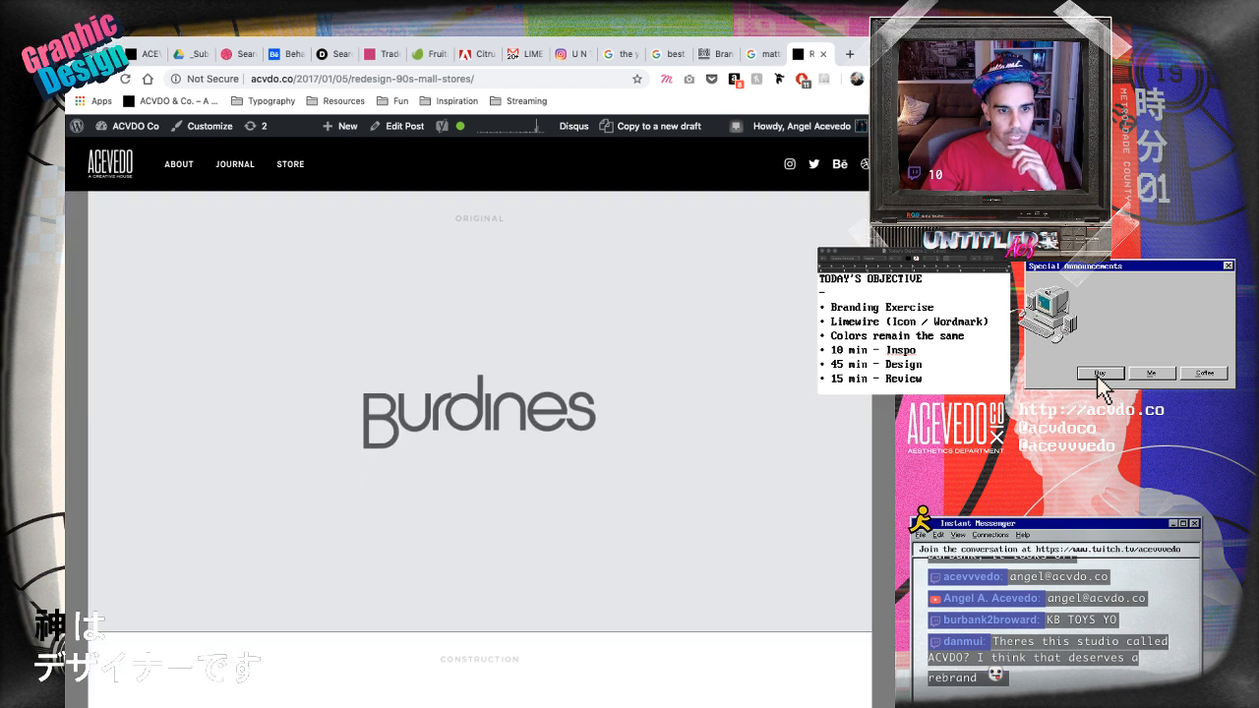
scroll(481, 411, down, 6)
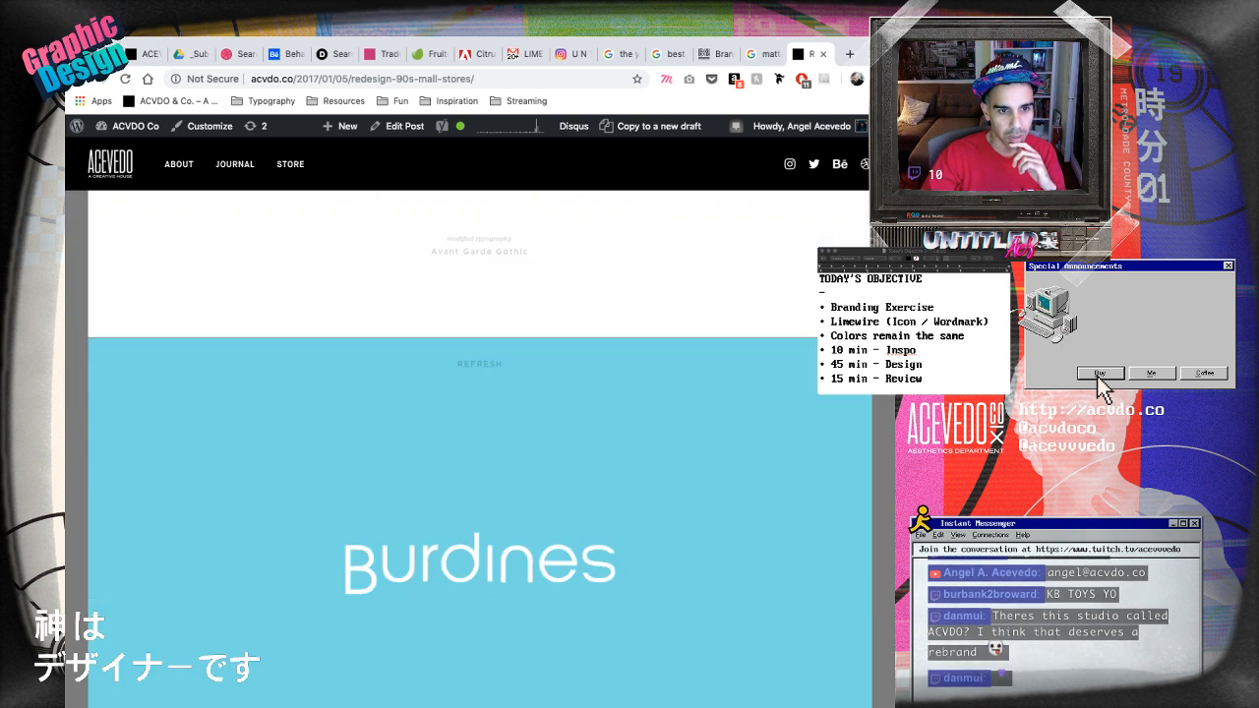
scroll(480, 449, down, 8)
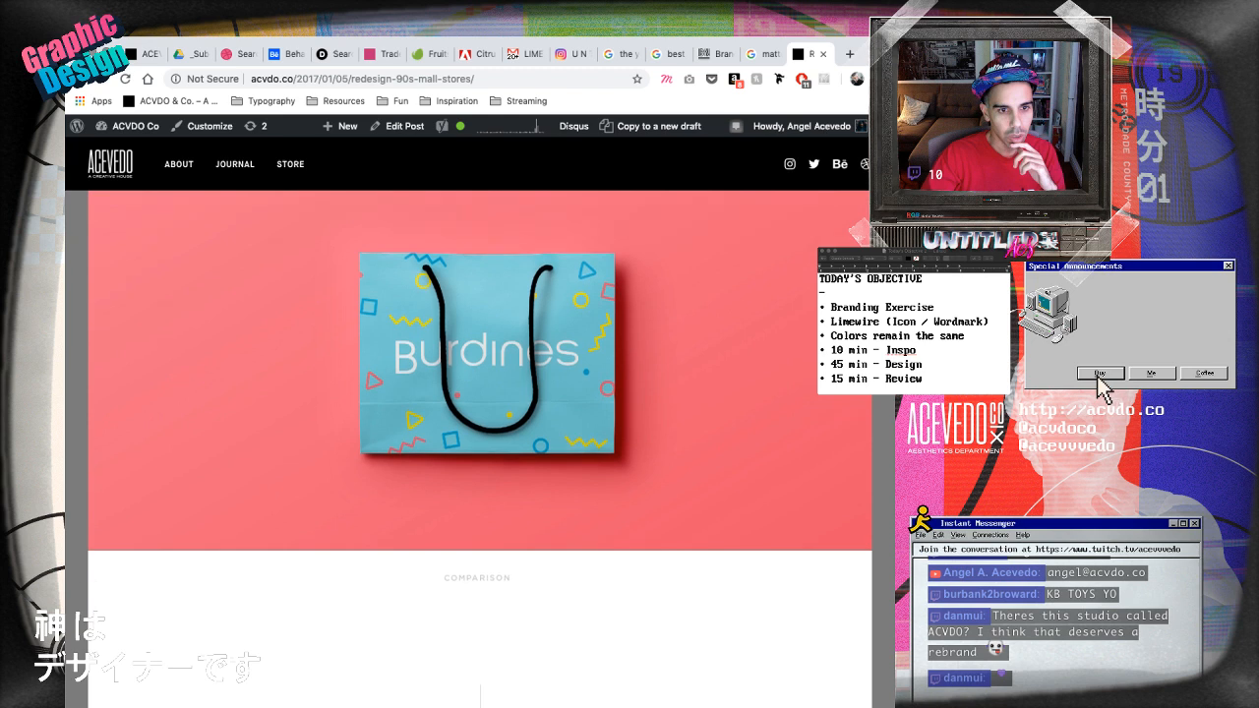
scroll(480, 449, down, 6)
scroll(480, 448, up, 1)
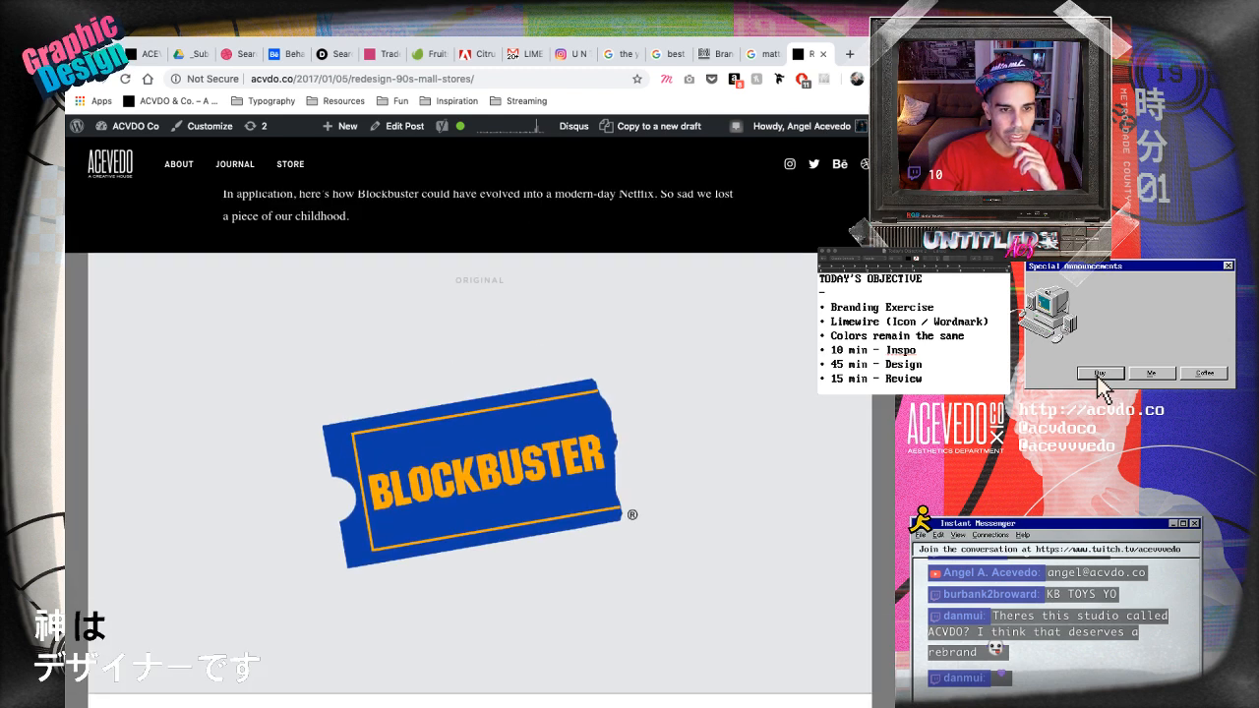
scroll(480, 448, down, 5)
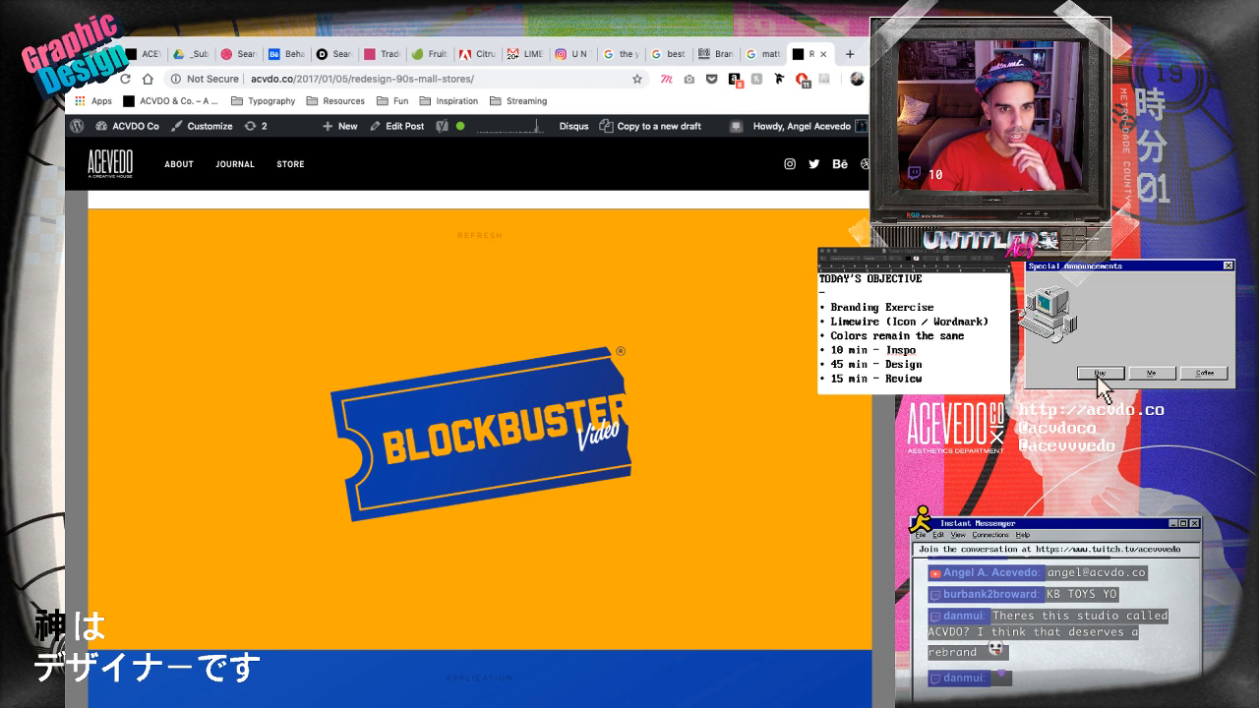
scroll(480, 448, down, 6)
scroll(480, 448, up, 1)
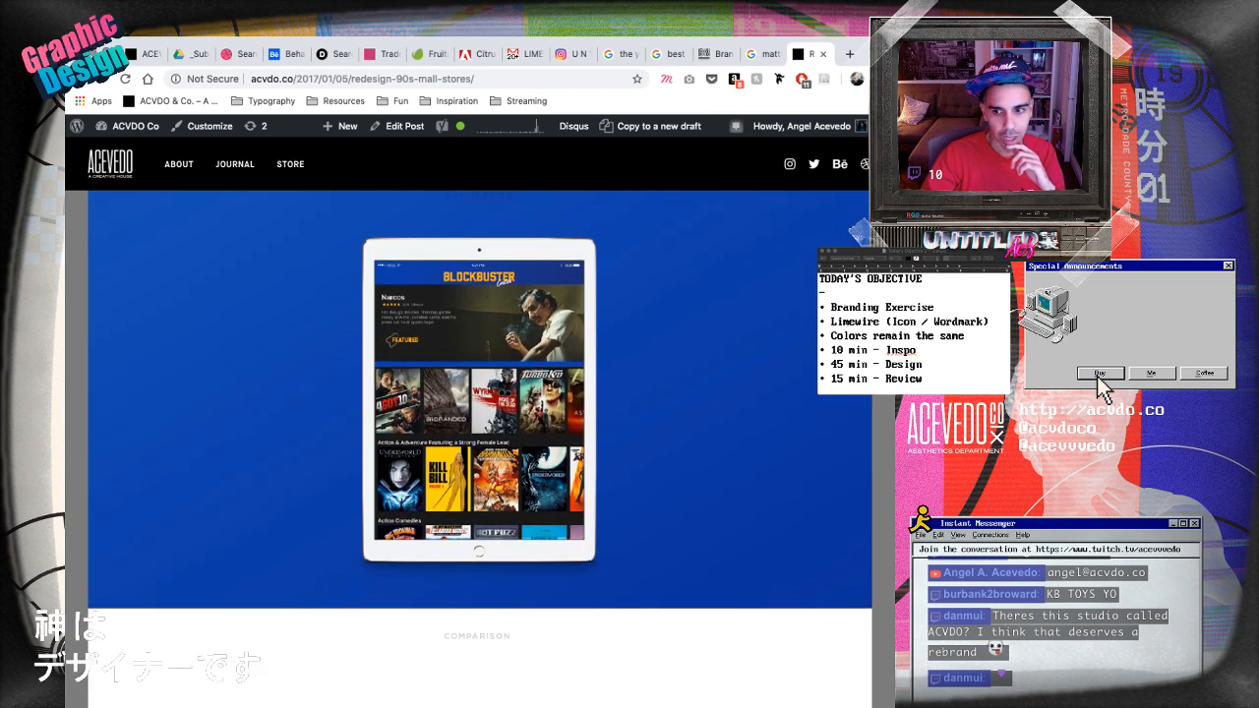
scroll(480, 448, down, 4)
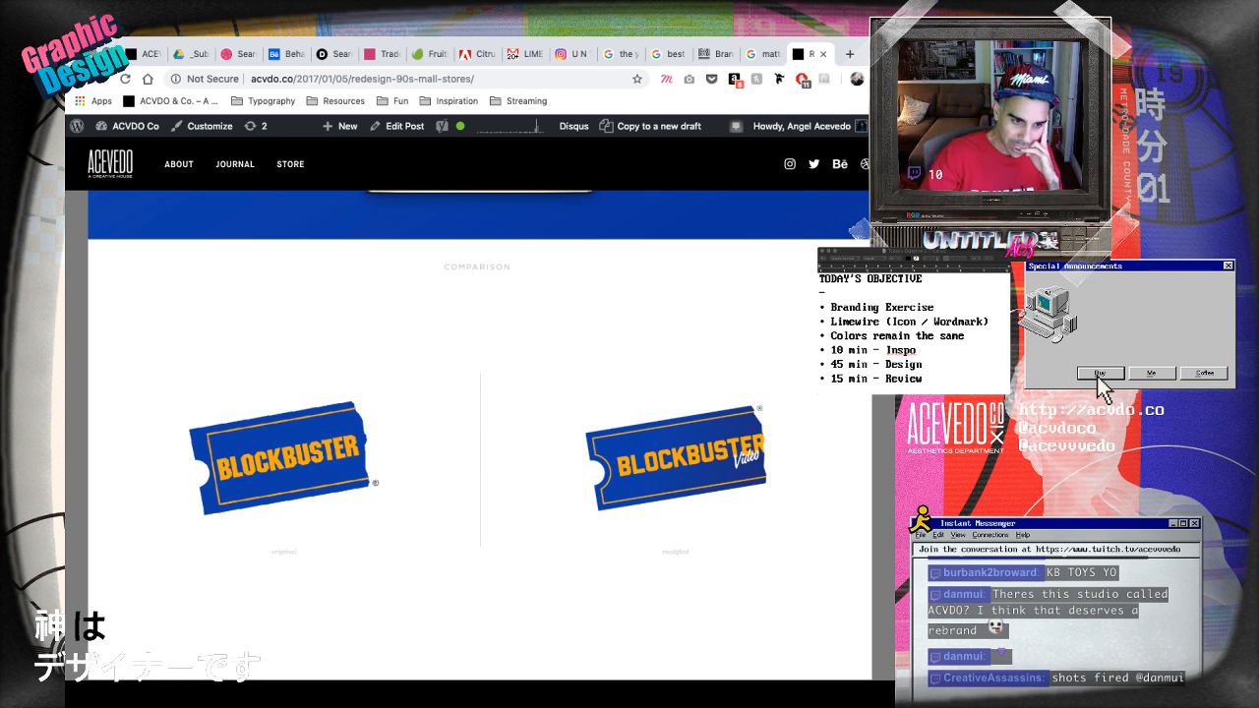
scroll(479, 449, down, 10)
scroll(480, 449, down, 10)
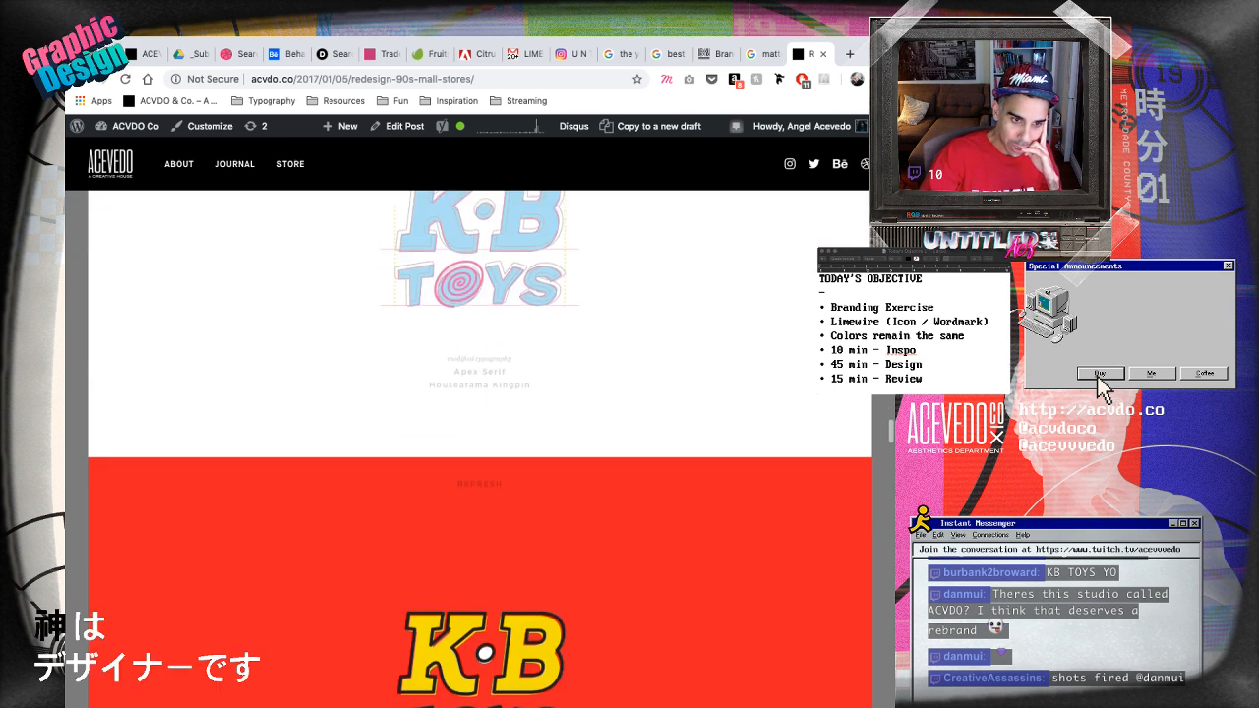
scroll(480, 448, down, 10)
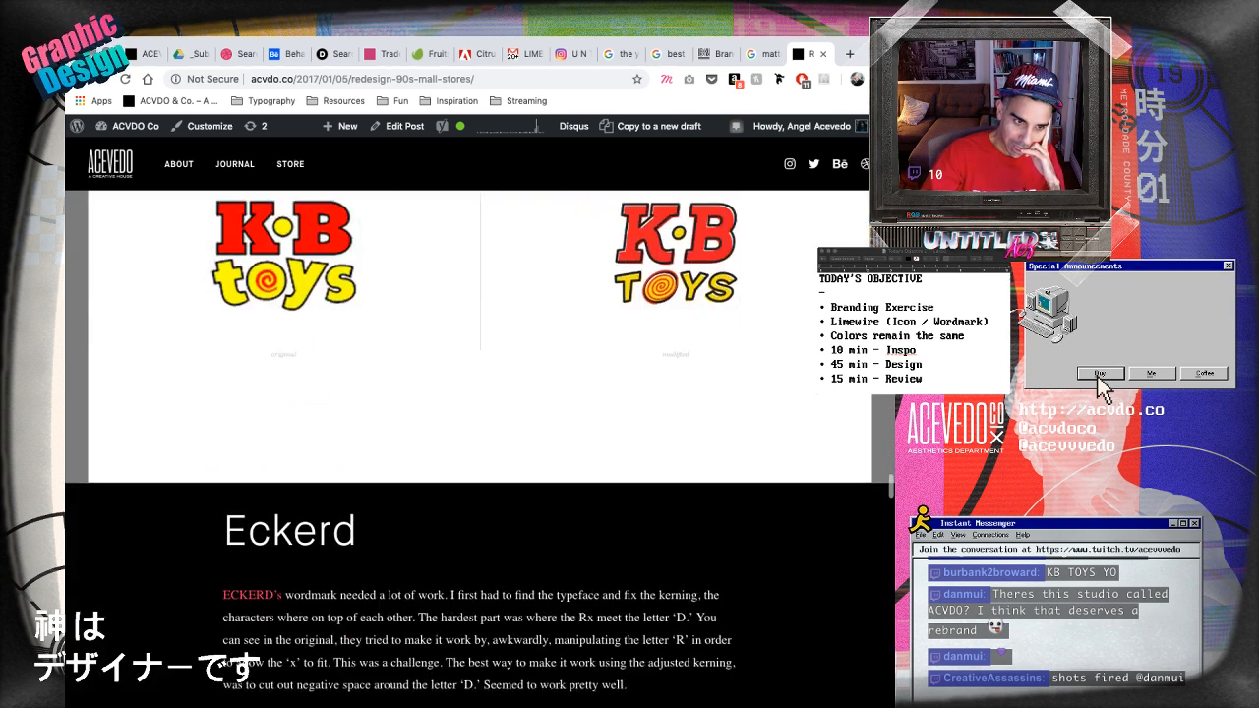
scroll(479, 448, down, 5)
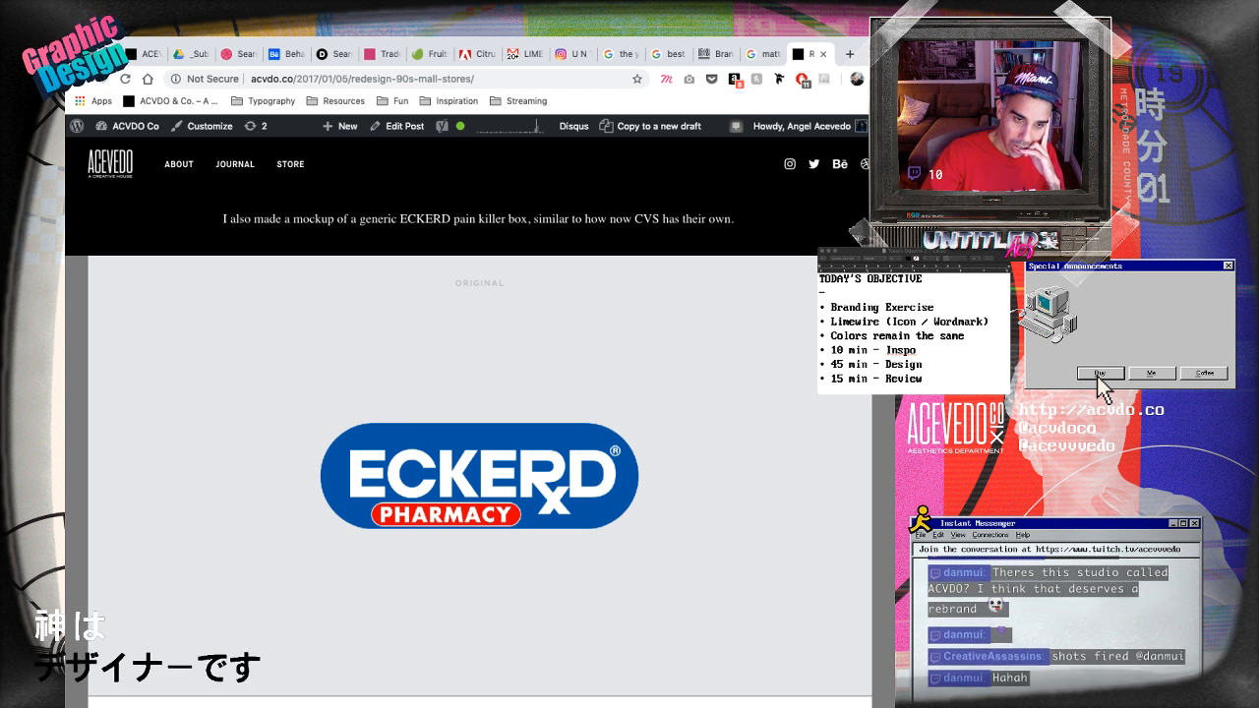
scroll(480, 449, down, 1)
scroll(480, 448, down, 5)
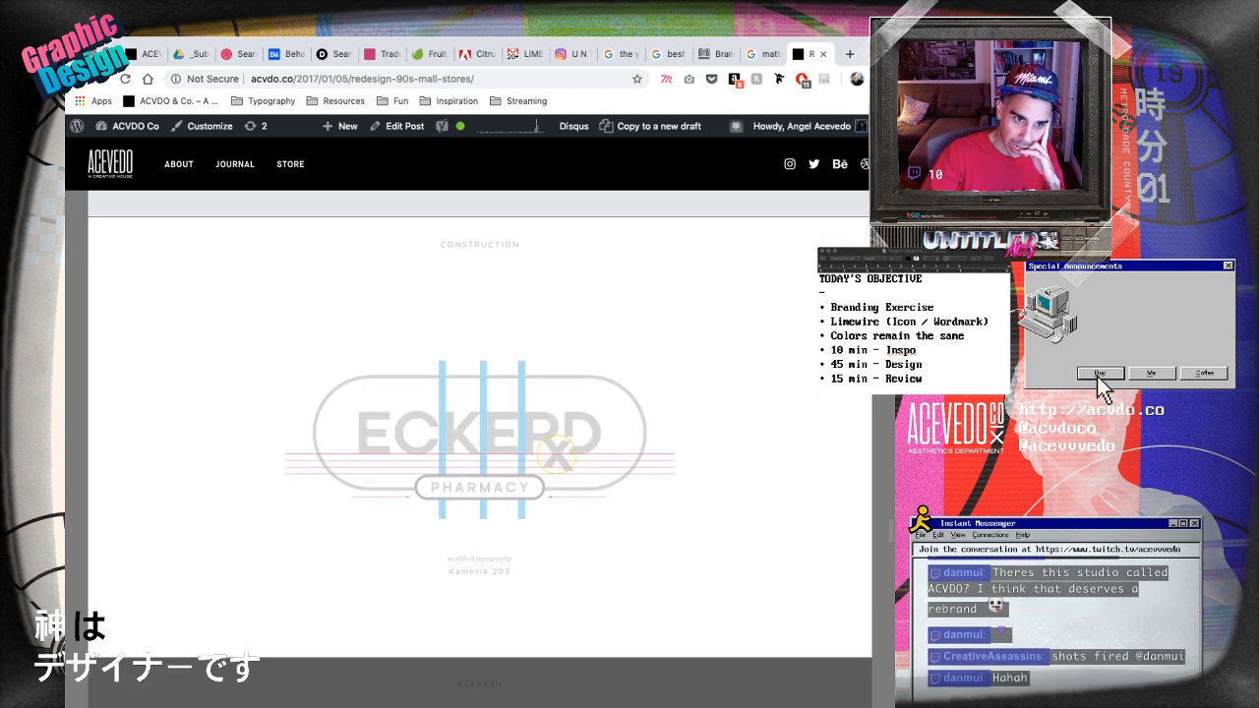
scroll(480, 448, down, 5)
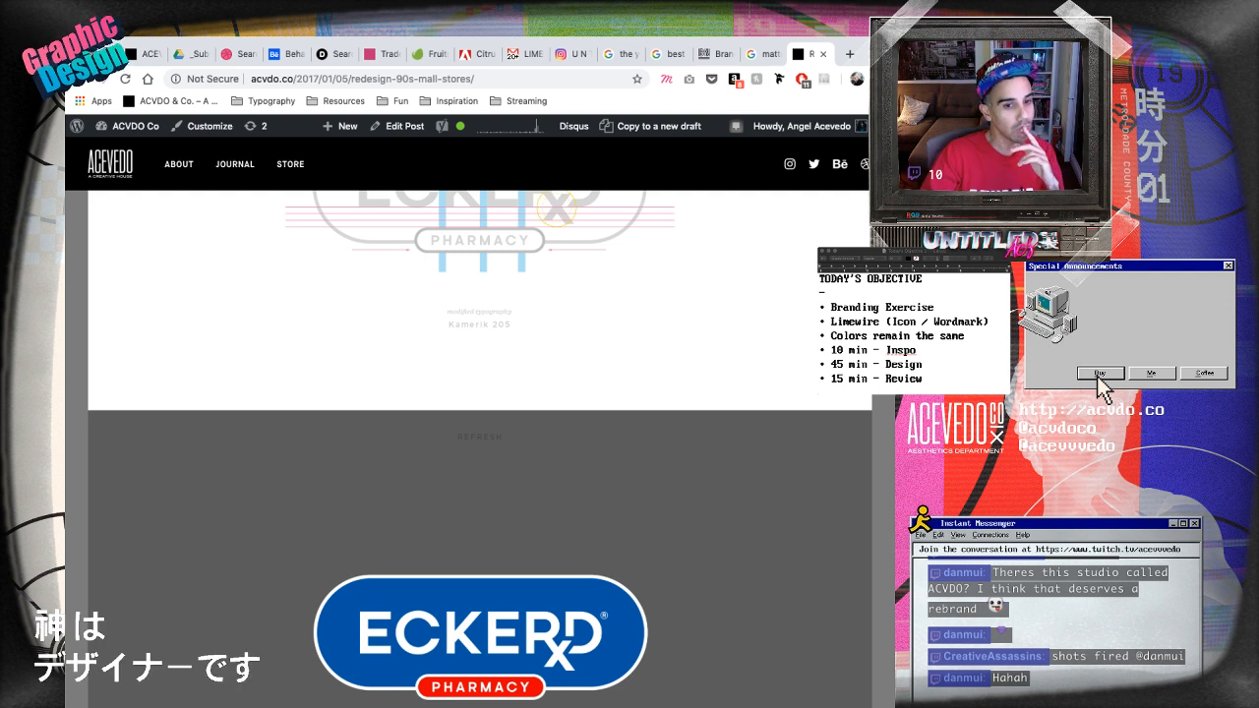
scroll(480, 448, up, 8)
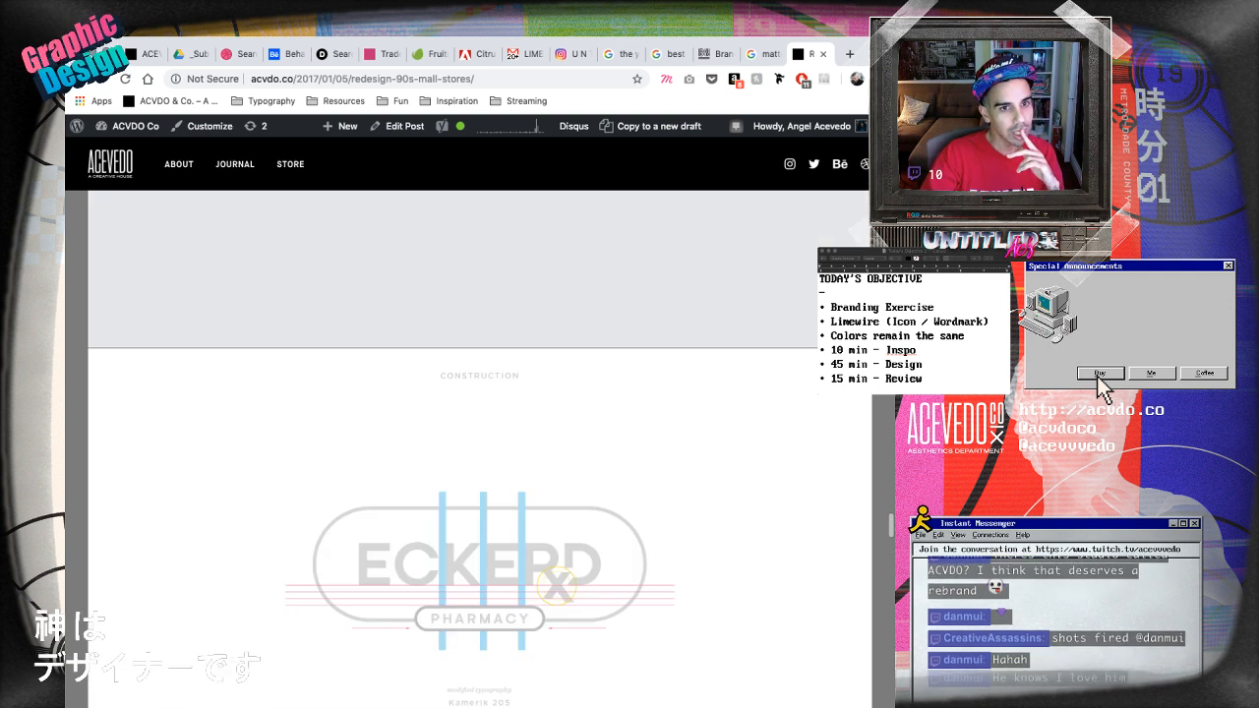
scroll(480, 449, up, 3)
scroll(479, 449, down, 2)
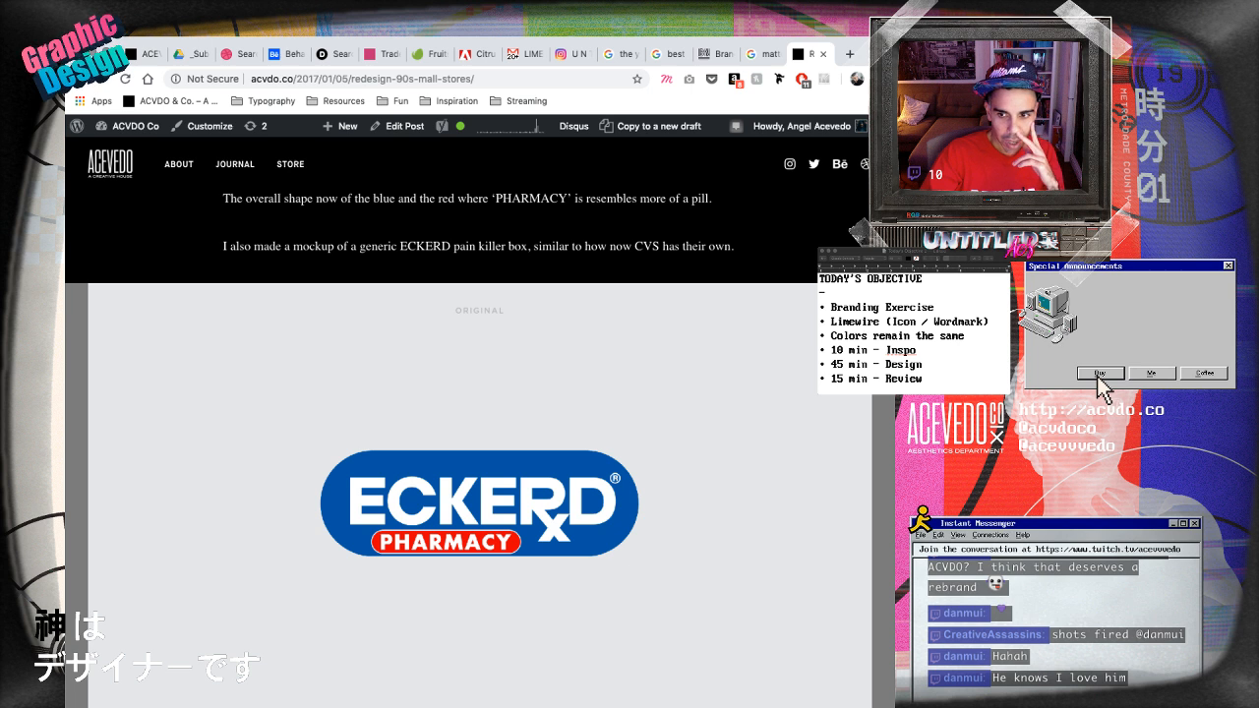
scroll(480, 449, down, 3)
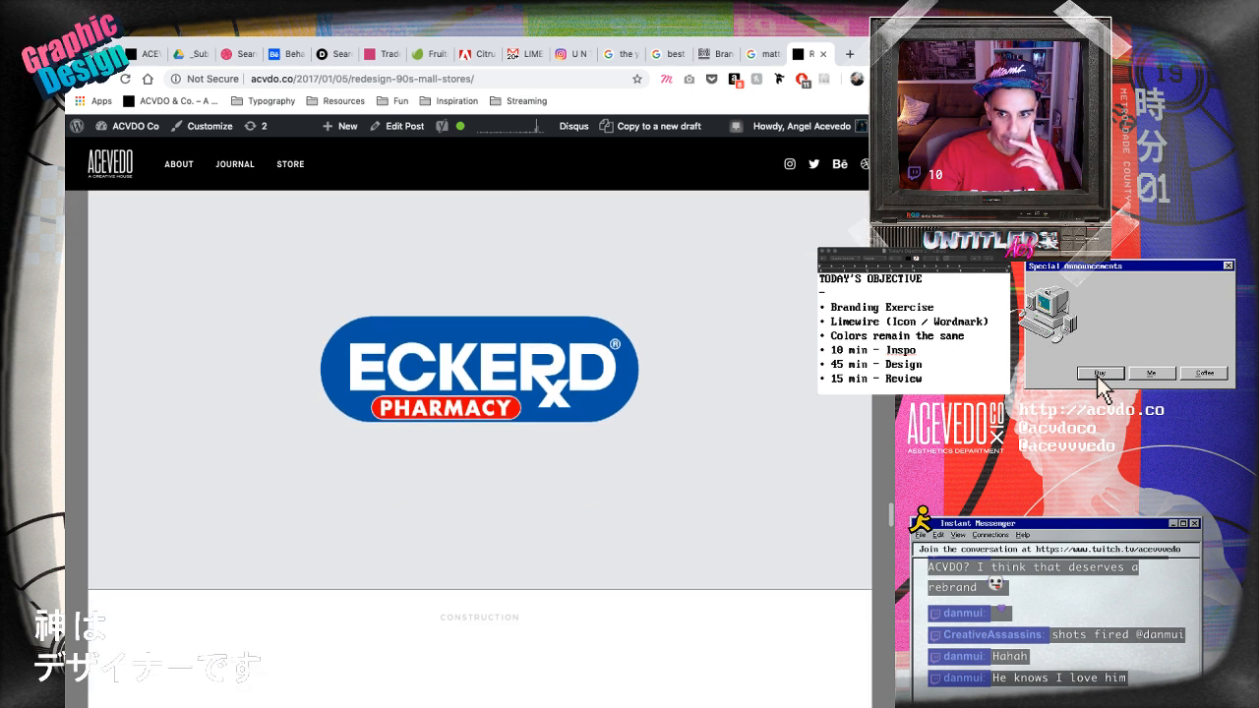
scroll(479, 448, down, 10)
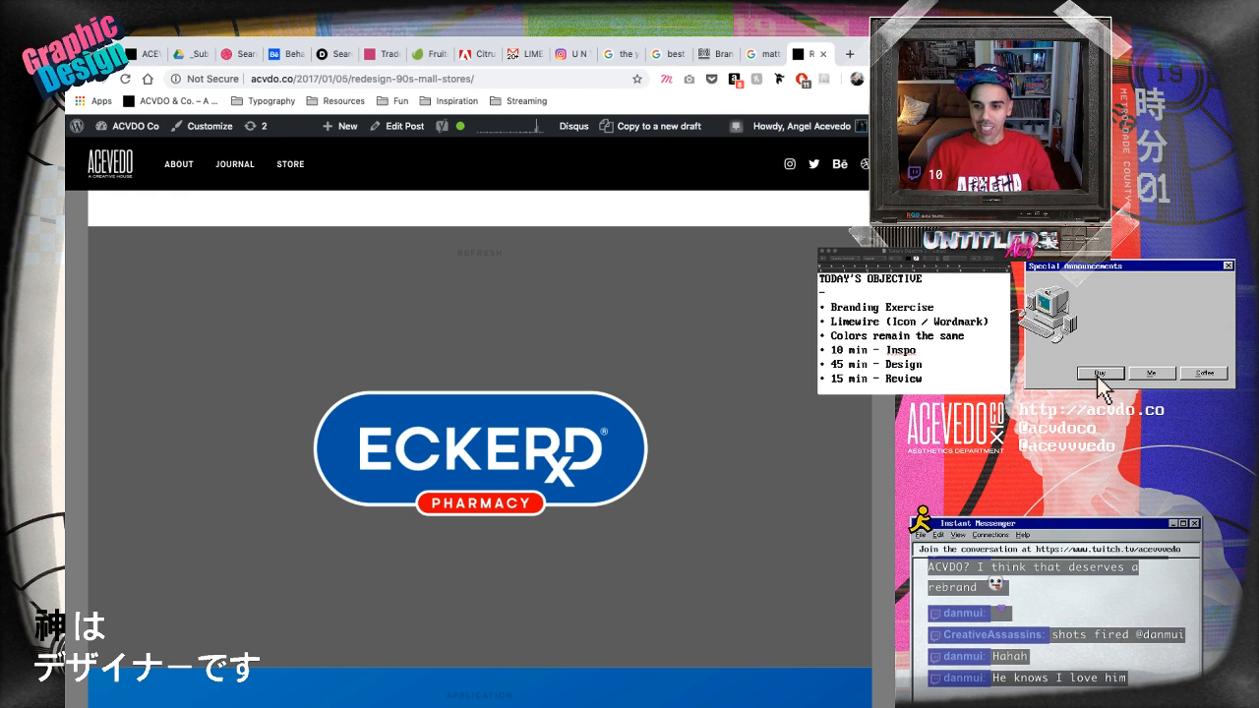
scroll(480, 442, down, 1)
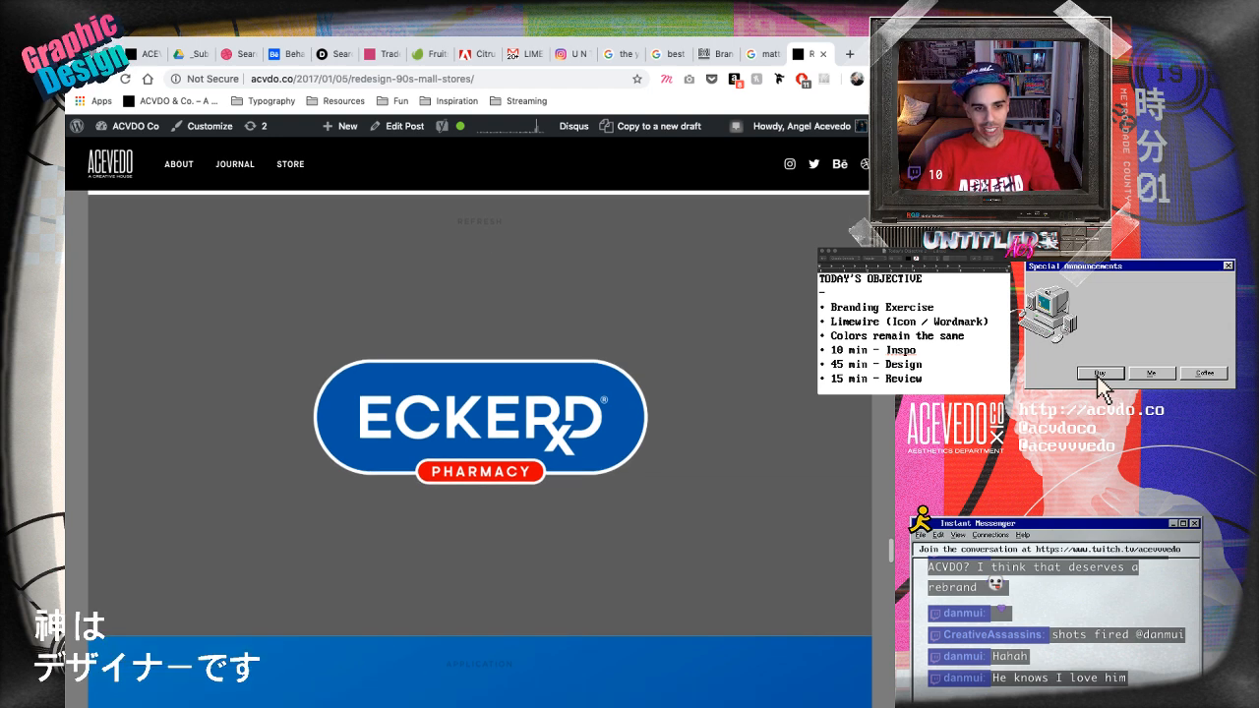
scroll(480, 443, down, 15)
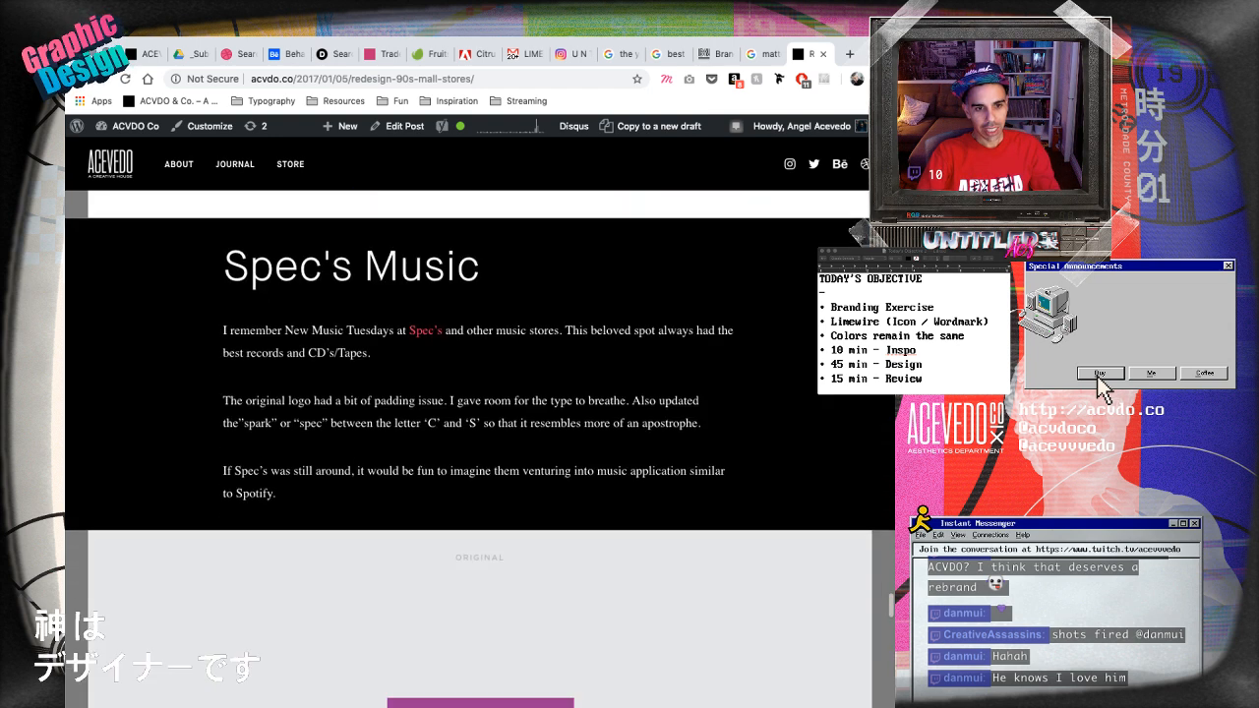
scroll(480, 443, down, 8)
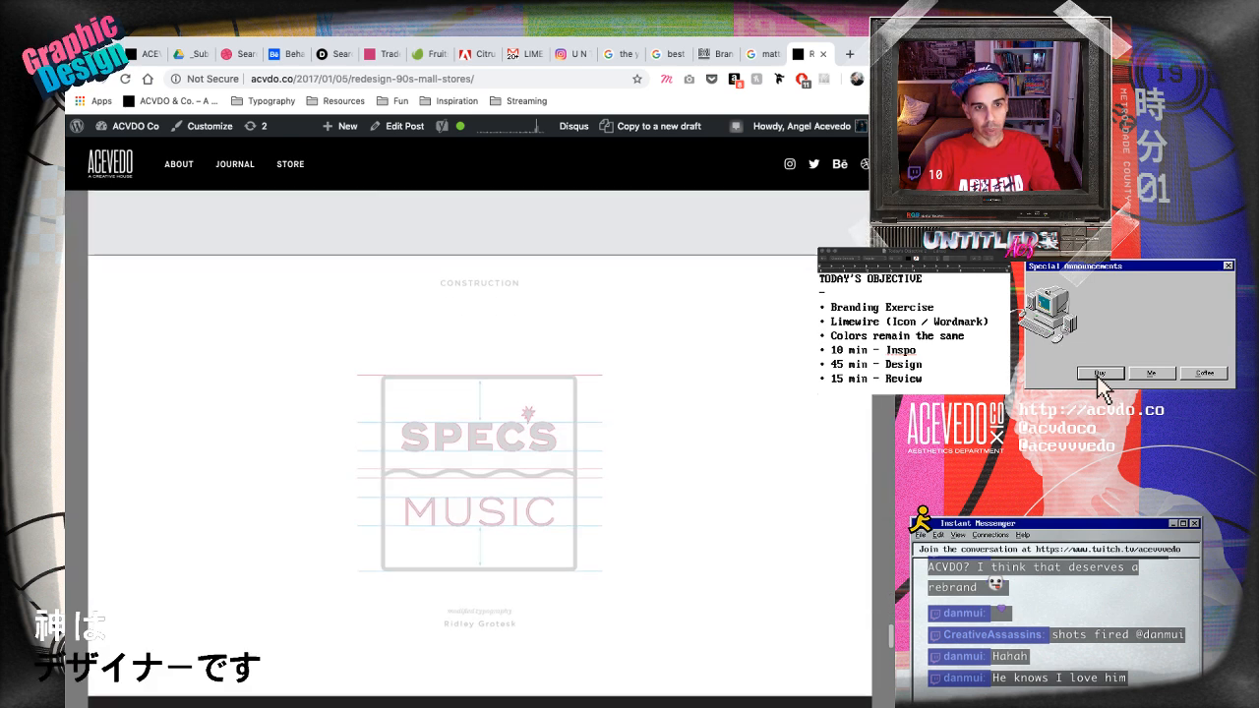
scroll(480, 443, down, 15)
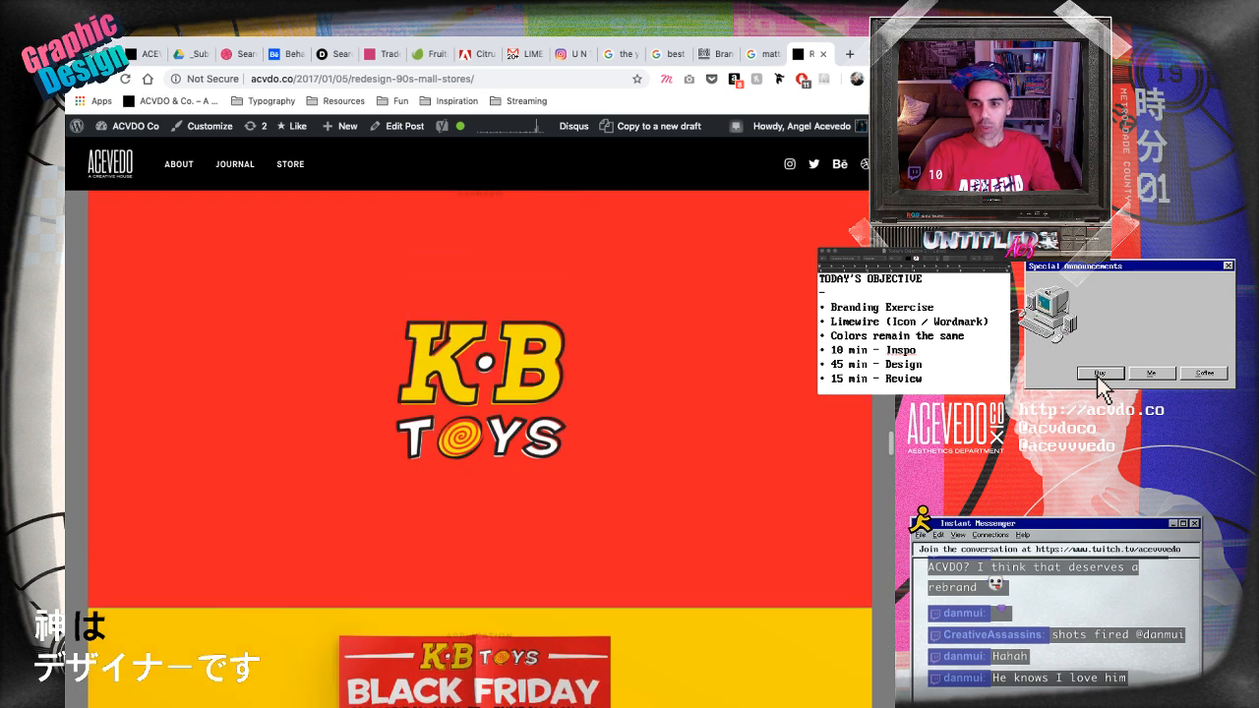
scroll(480, 443, down, 15)
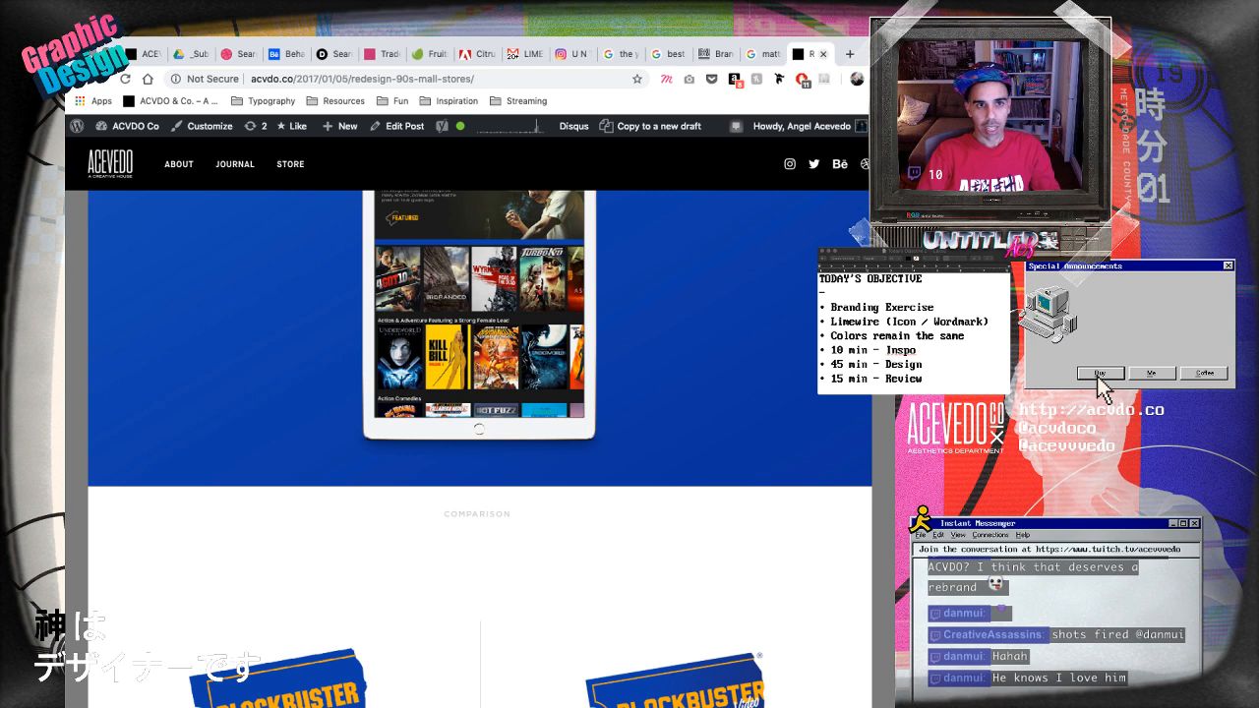
- Close the acvdo tab, read the LIME WIRE RE DESIGN email, and return to Illustrator
key(ctrl+w)
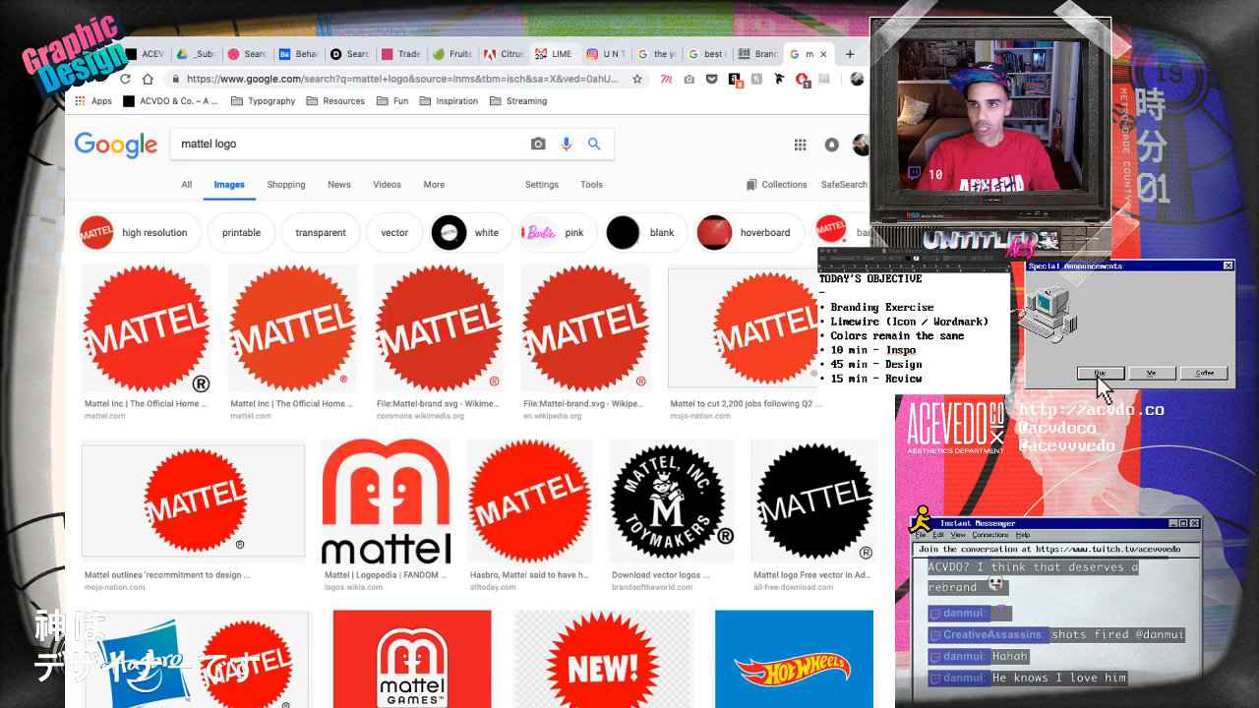
click(552, 53)
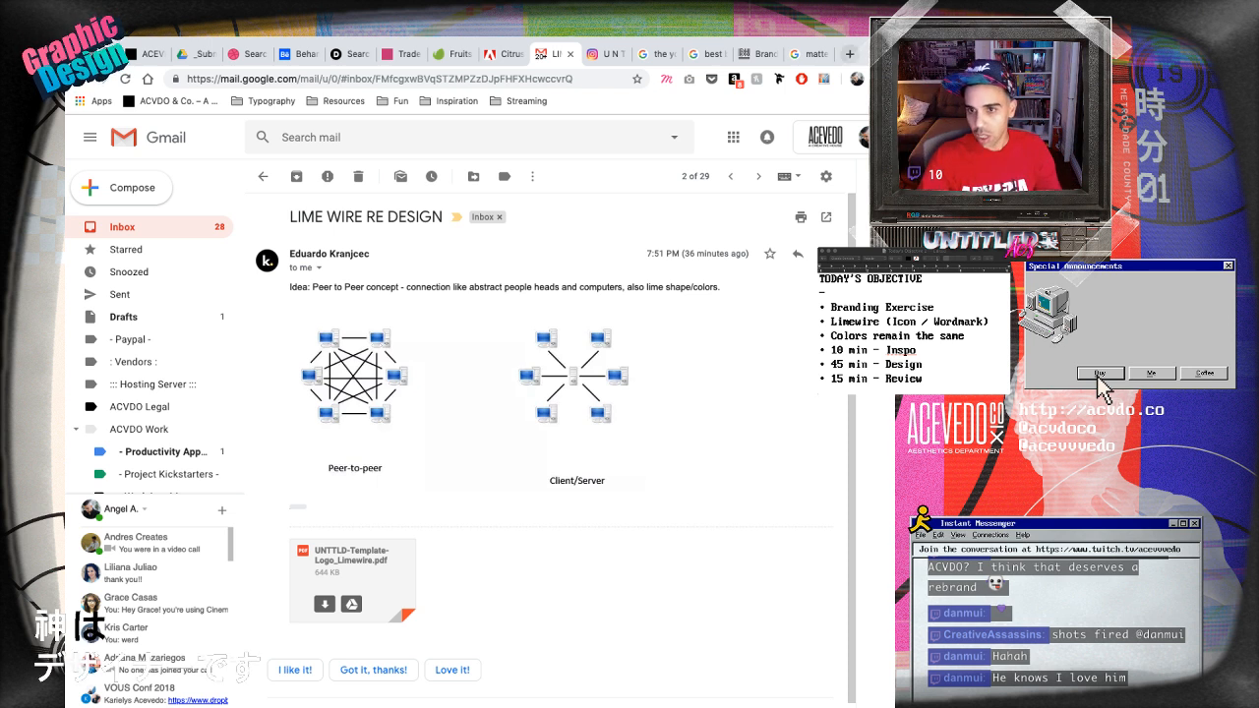
key(super+Tab)
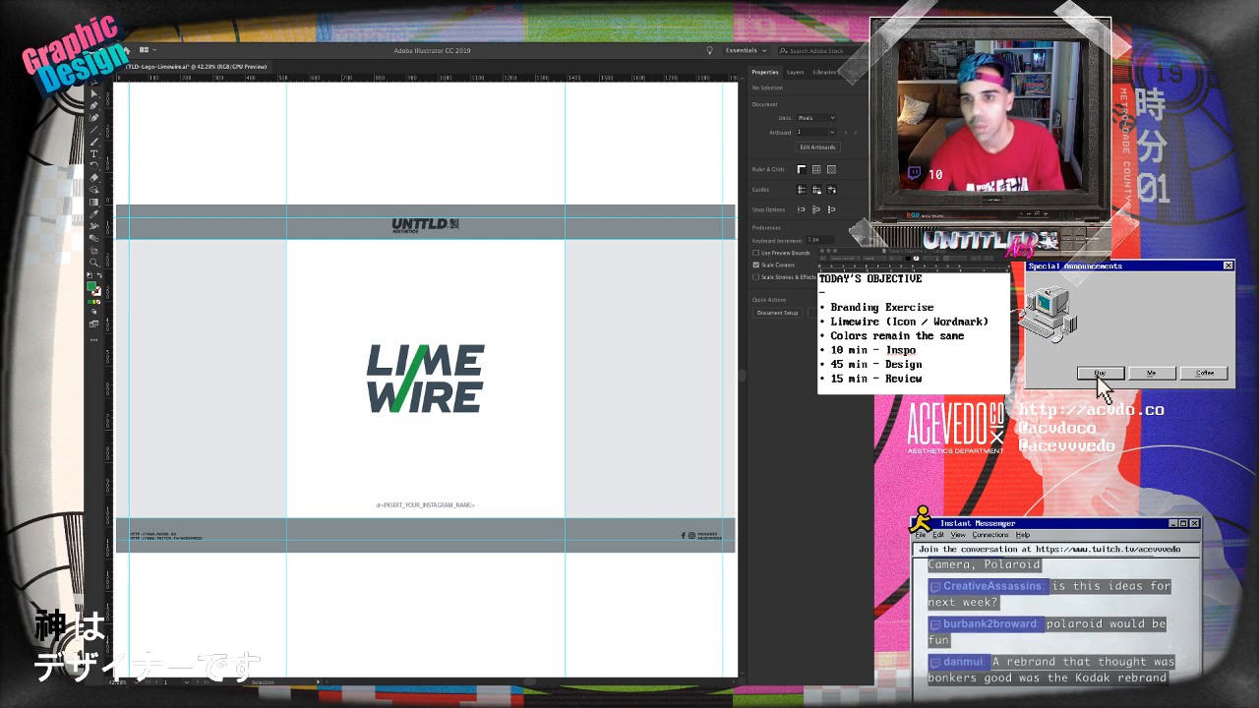
- Back in Chrome, search 'polaroid logo' images and preview one Polaroid logo
key(super+Tab)
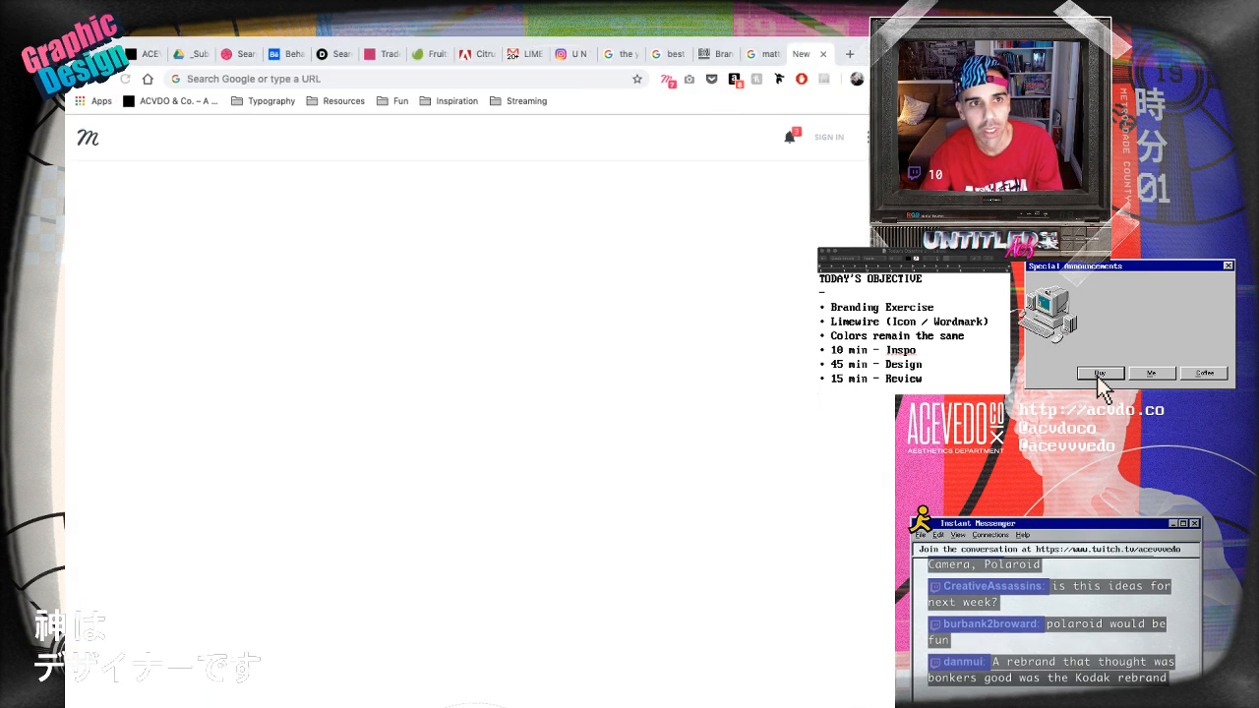
text(polar)
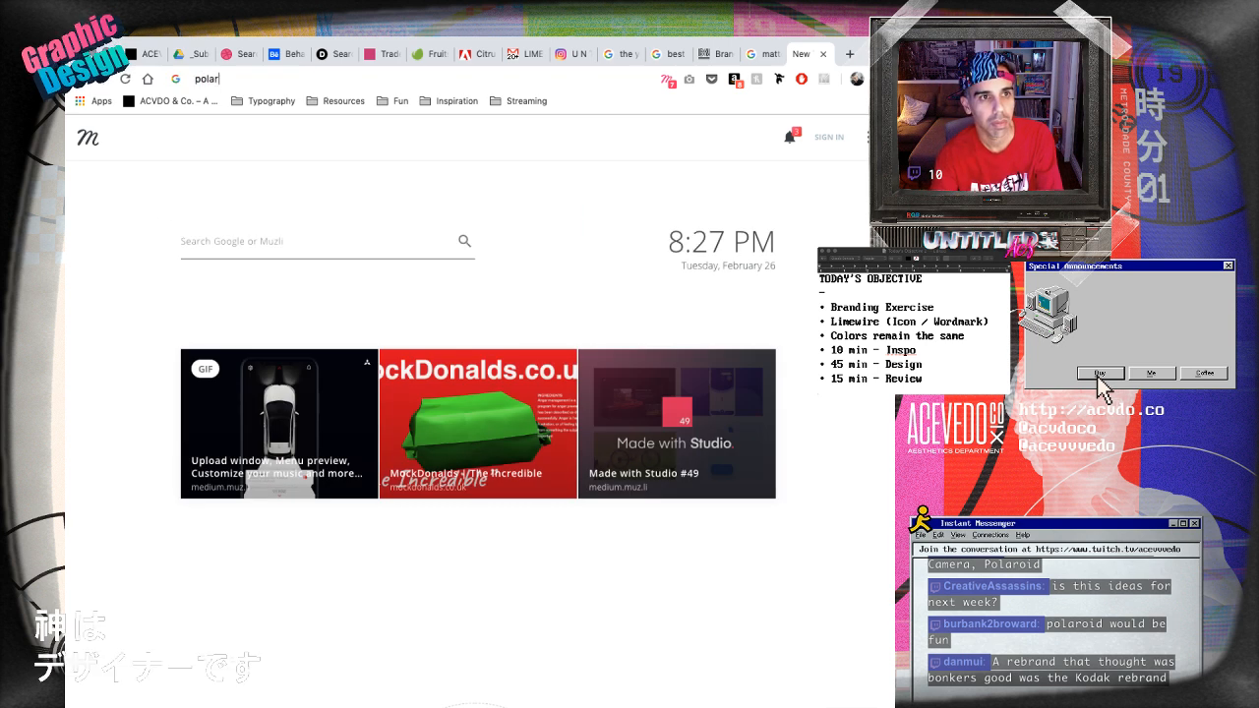
text(oid logo)
key(Return)
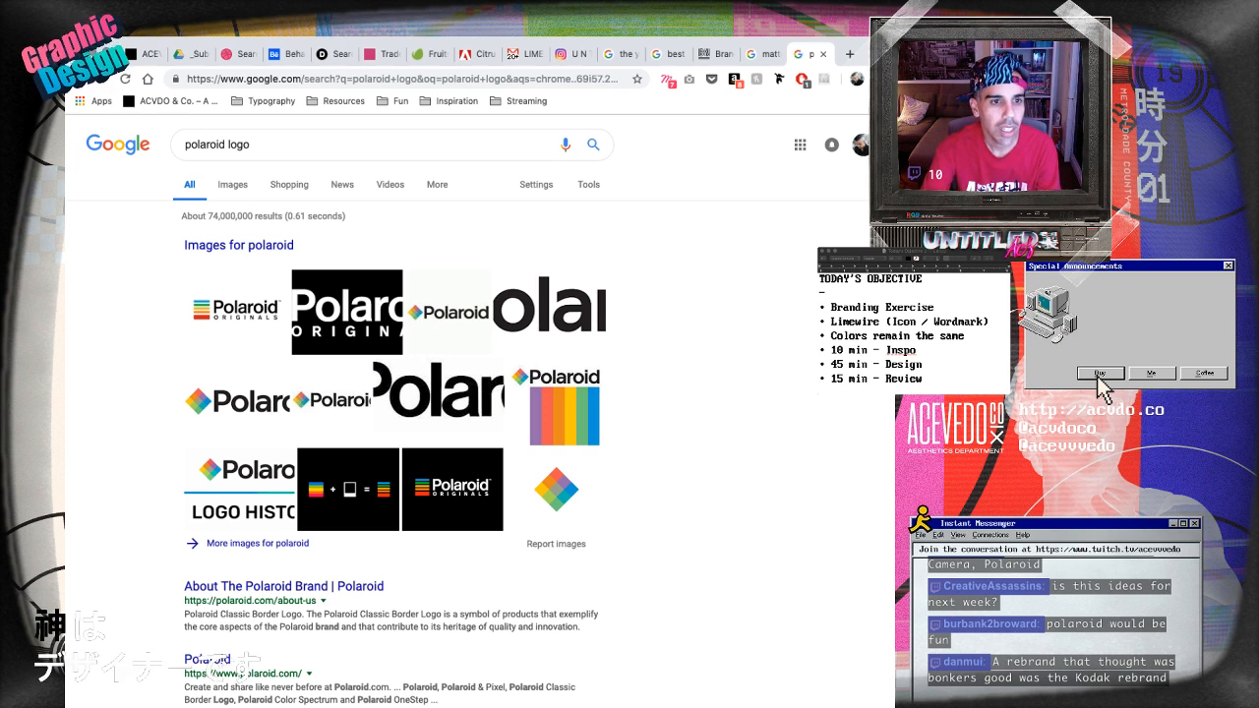
click(237, 402)
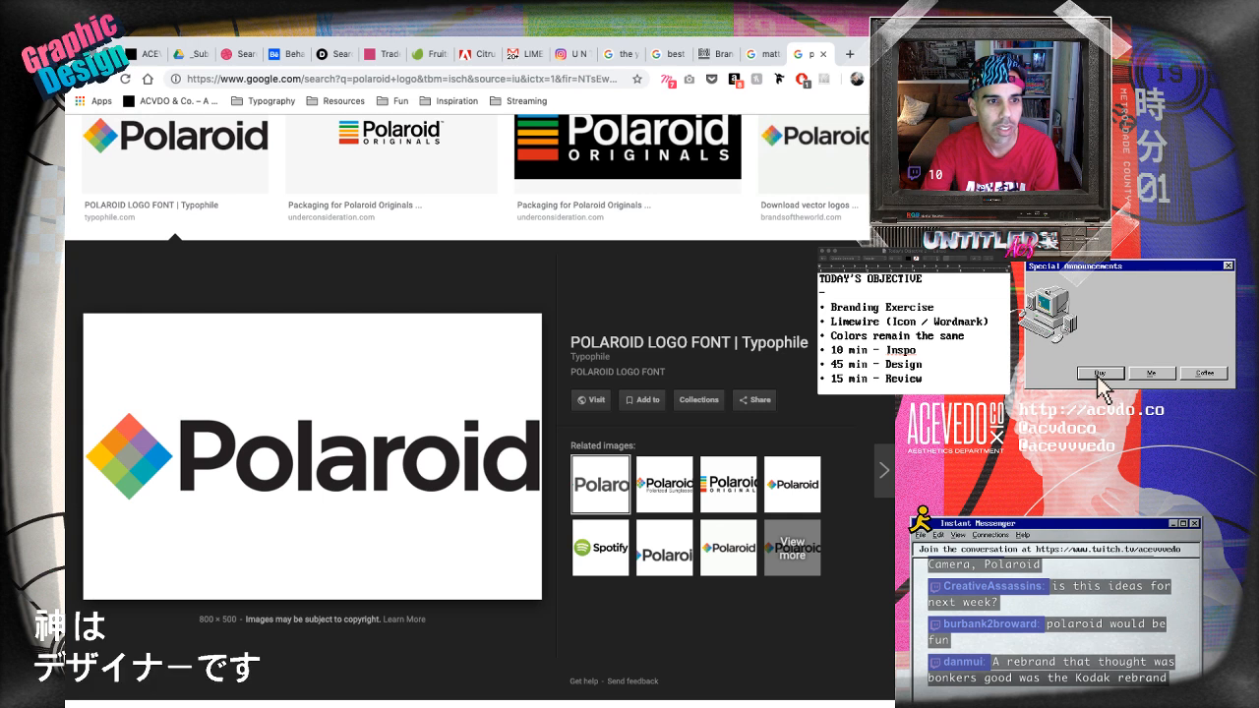
scroll(246, 384, up, 2)
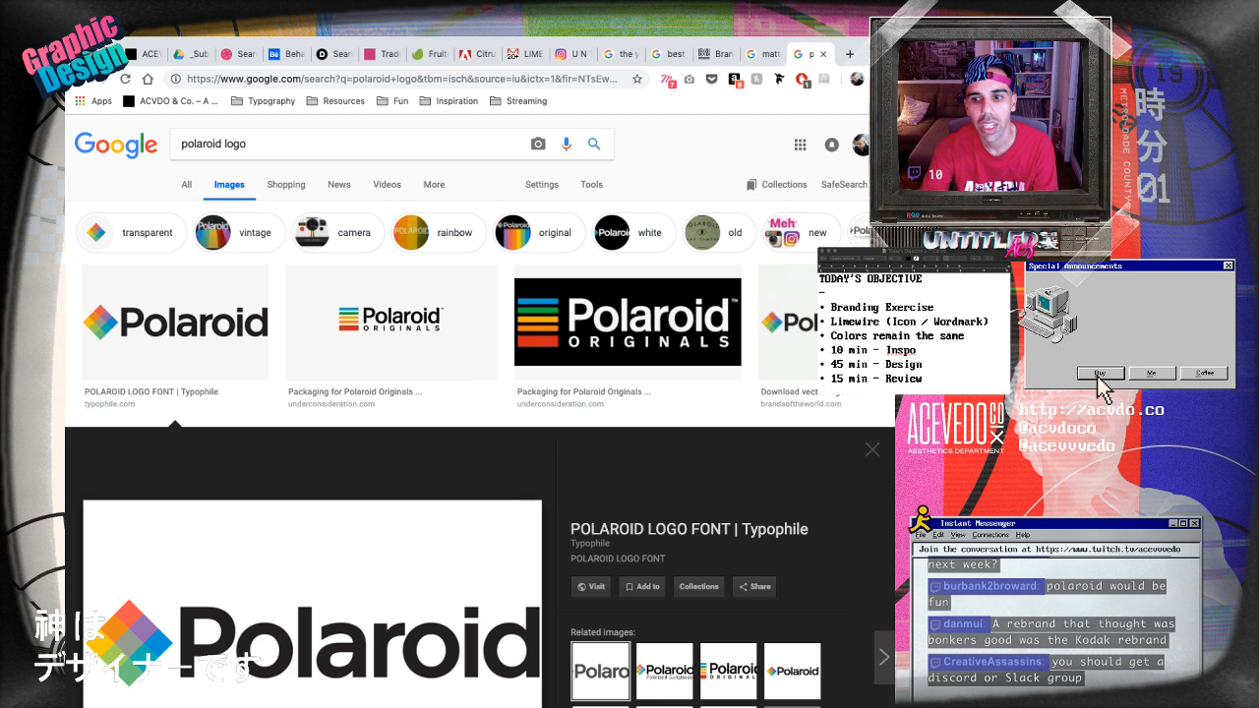
- Search 'kodak rebrand' and open Brand New's 'New Logo and Identity for Kodak' article
triple_click(213, 143)
text(kodak)
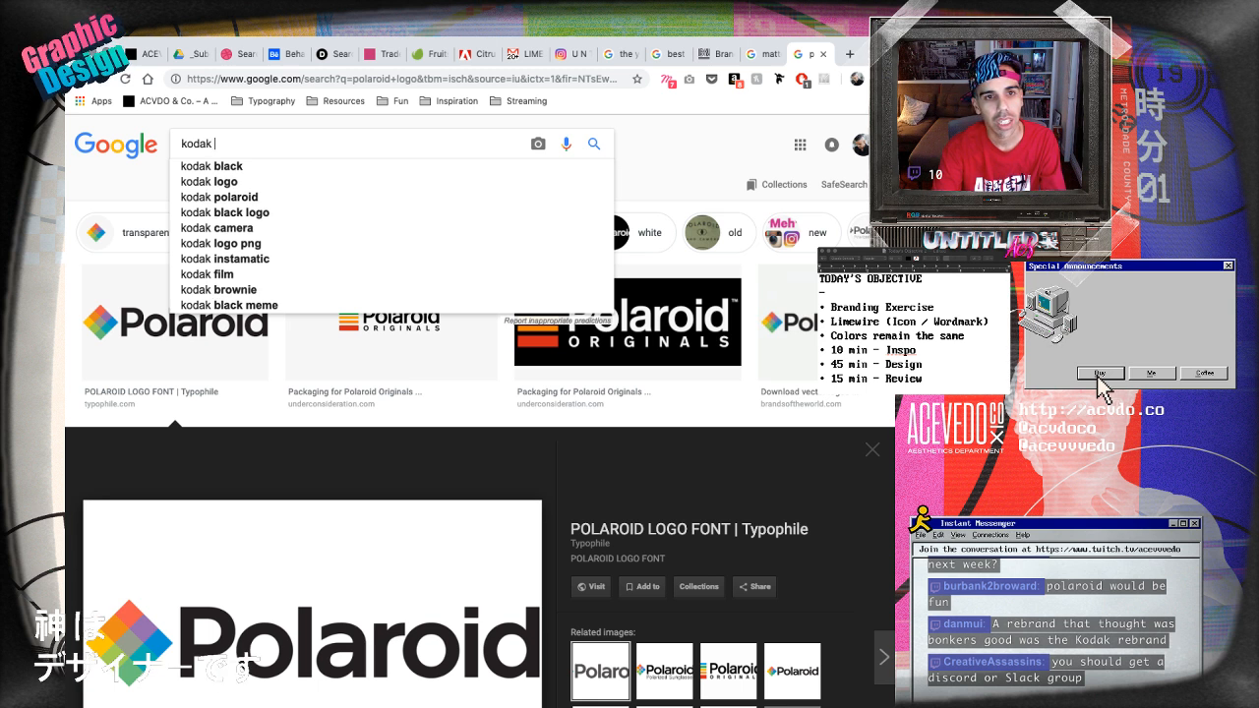
text( rebrand)
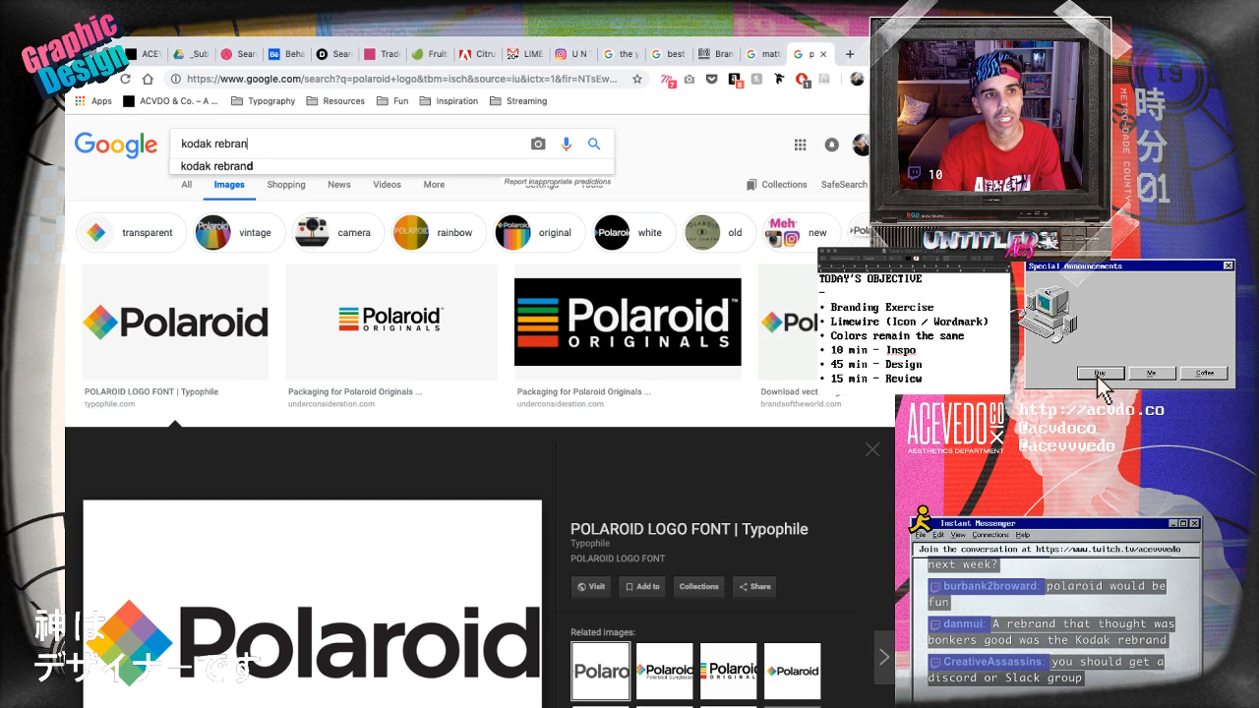
key(Return)
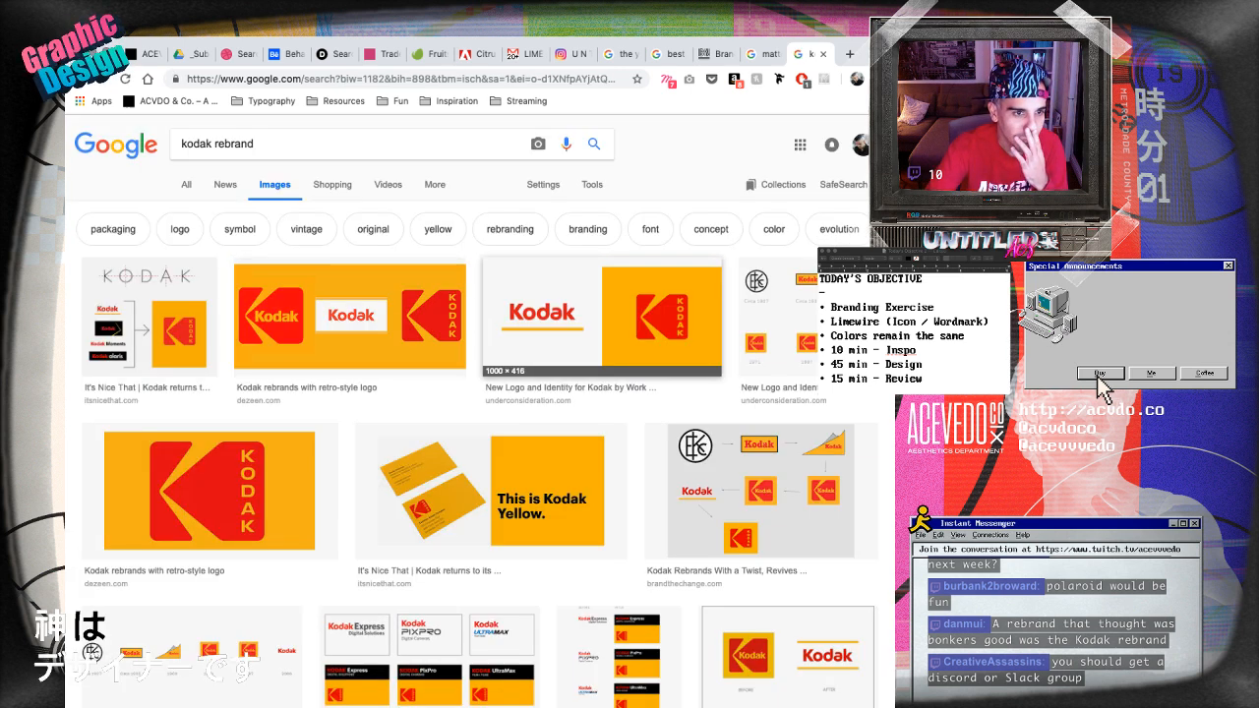
click(601, 314)
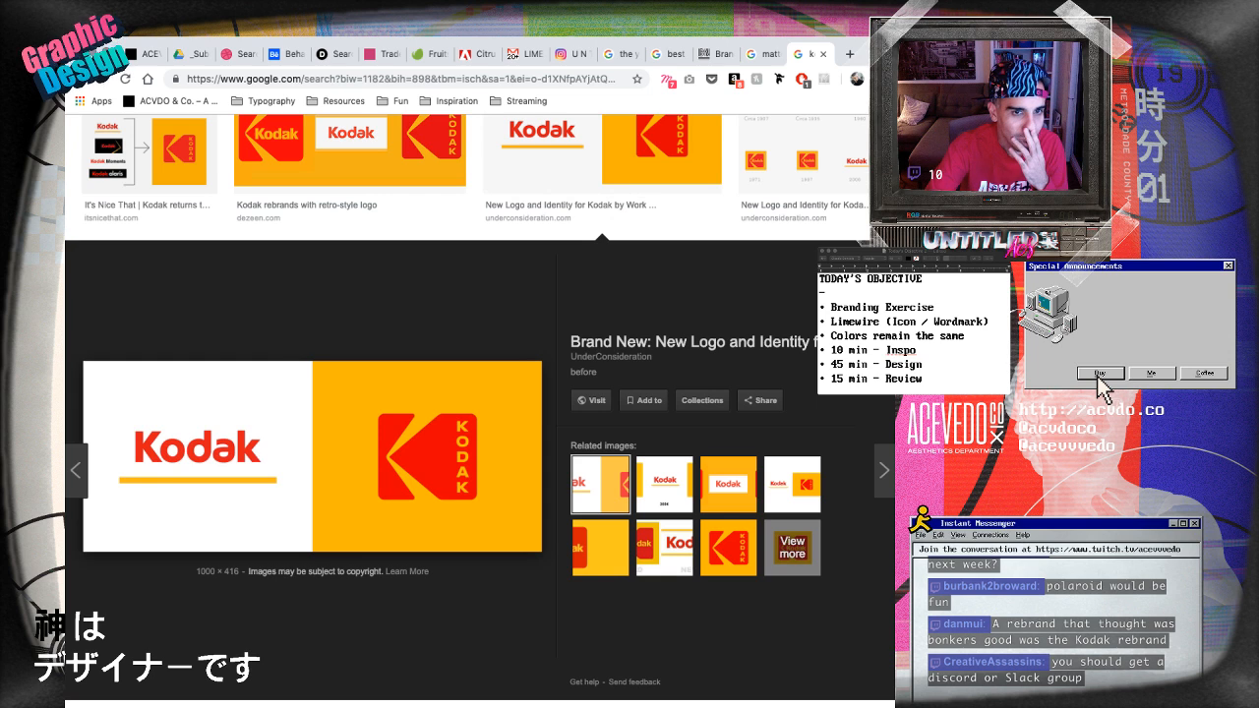
click(592, 400)
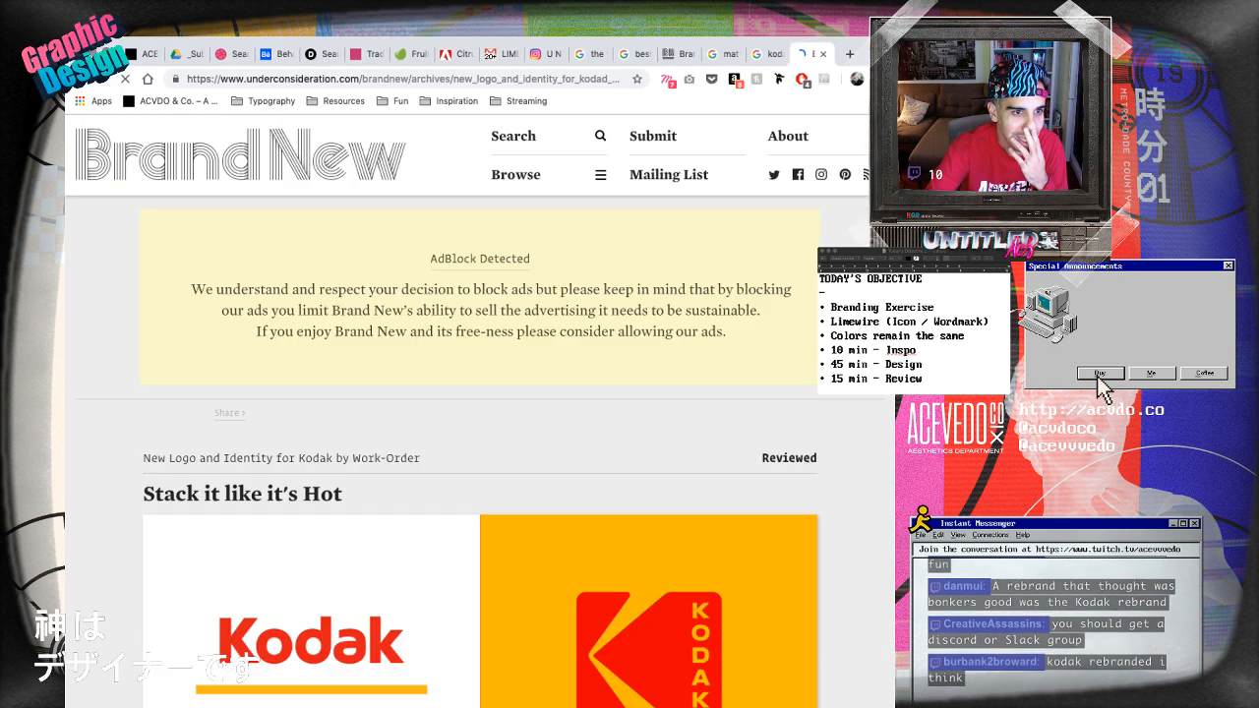
- Scroll the Kodak review from the logo evolution down to the Super 8 Film box prototypes
scroll(480, 394, down, 2)
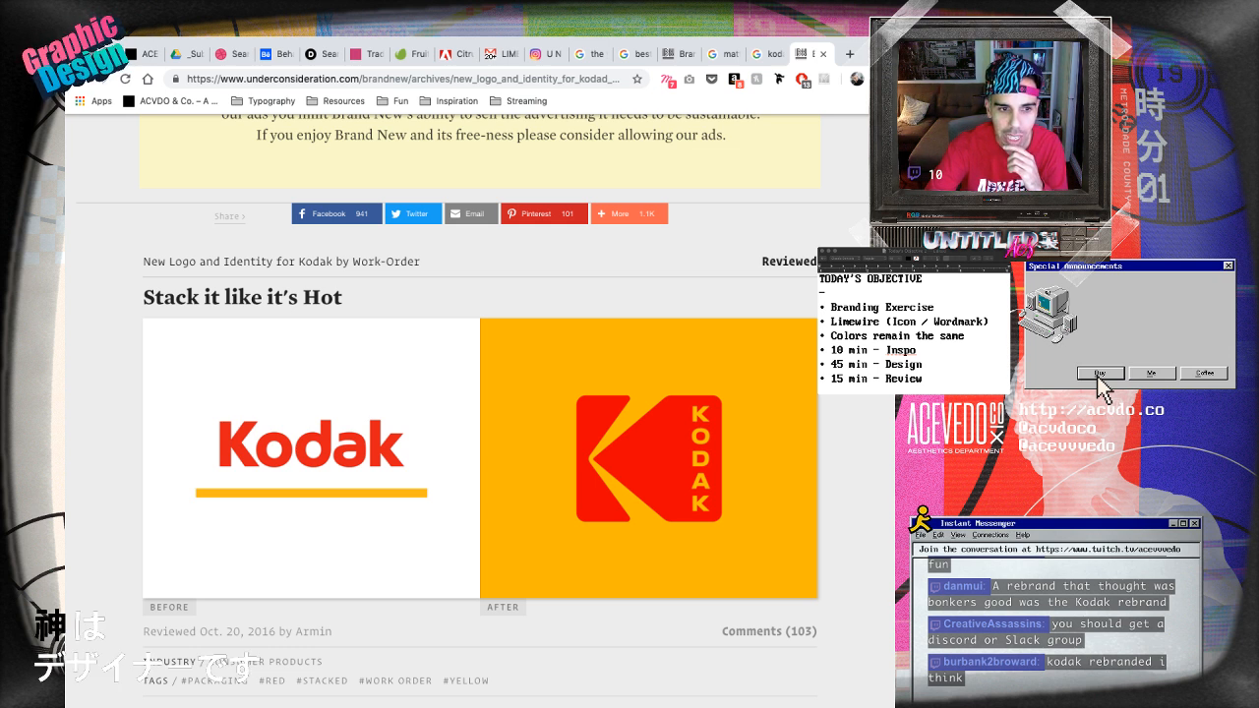
scroll(480, 413, down, 5)
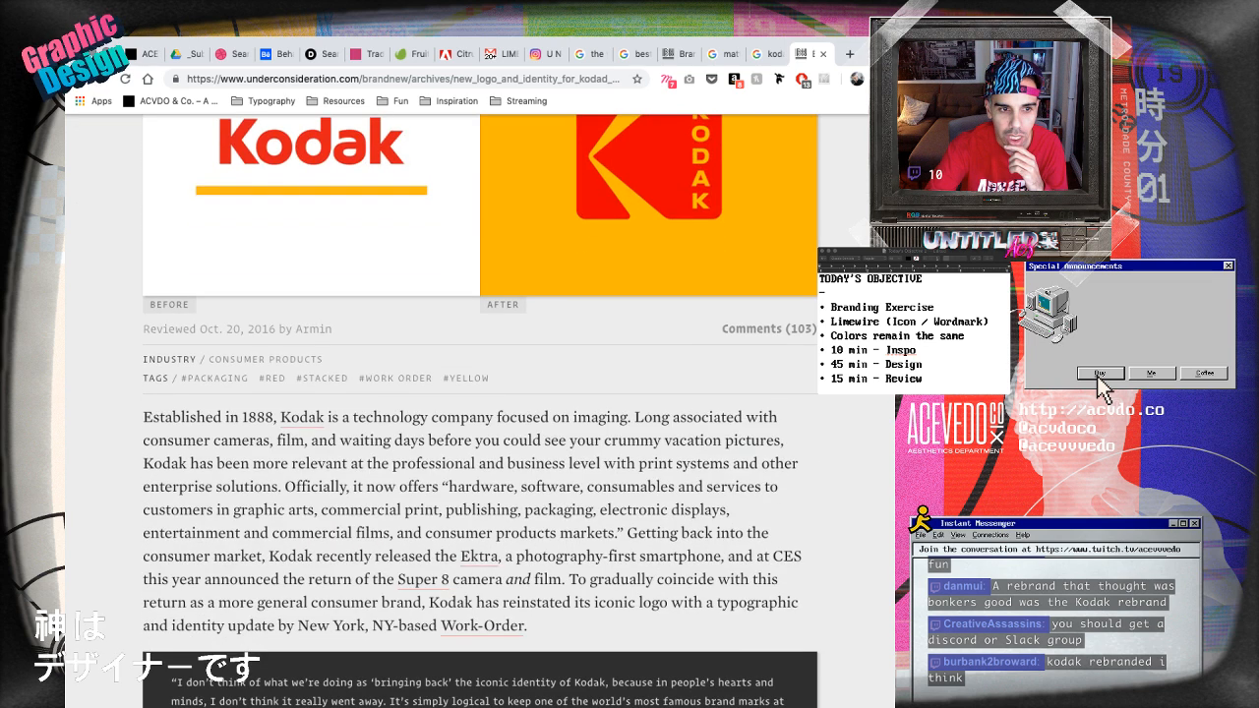
scroll(480, 413, down, 5)
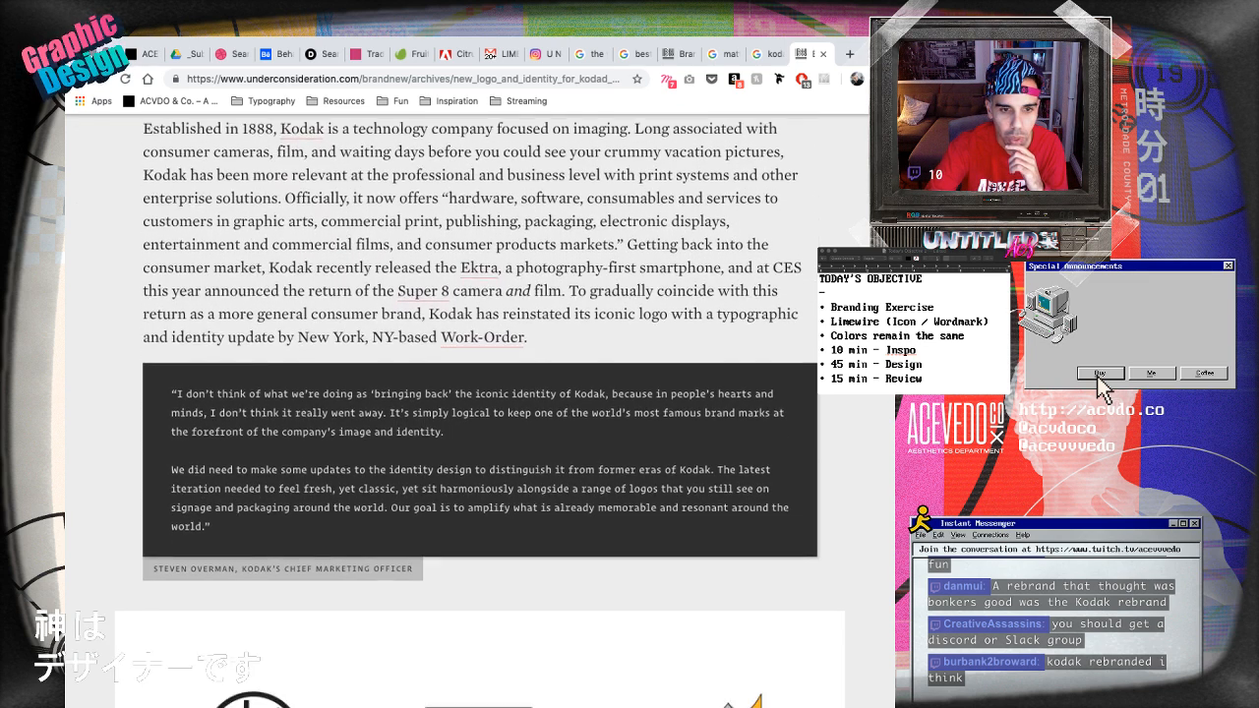
scroll(480, 413, down, 2)
scroll(480, 413, down, 1)
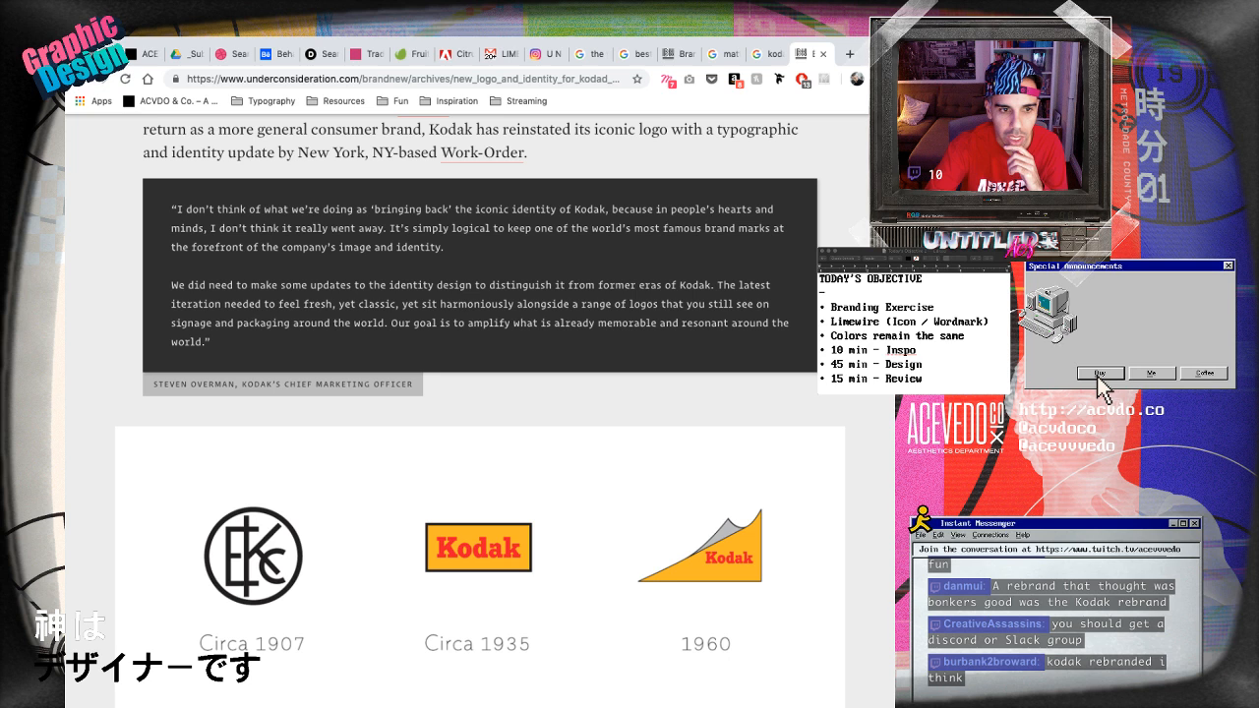
scroll(480, 413, down, 7)
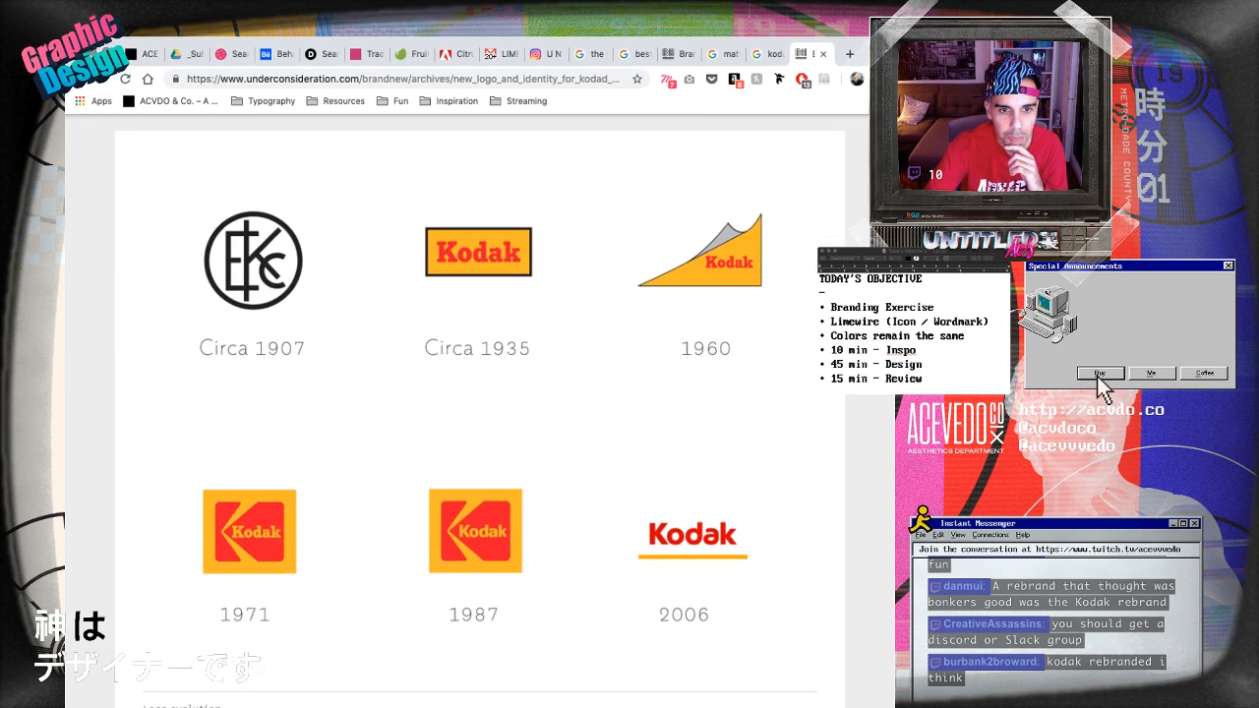
scroll(480, 413, up, 1)
scroll(479, 413, up, 1)
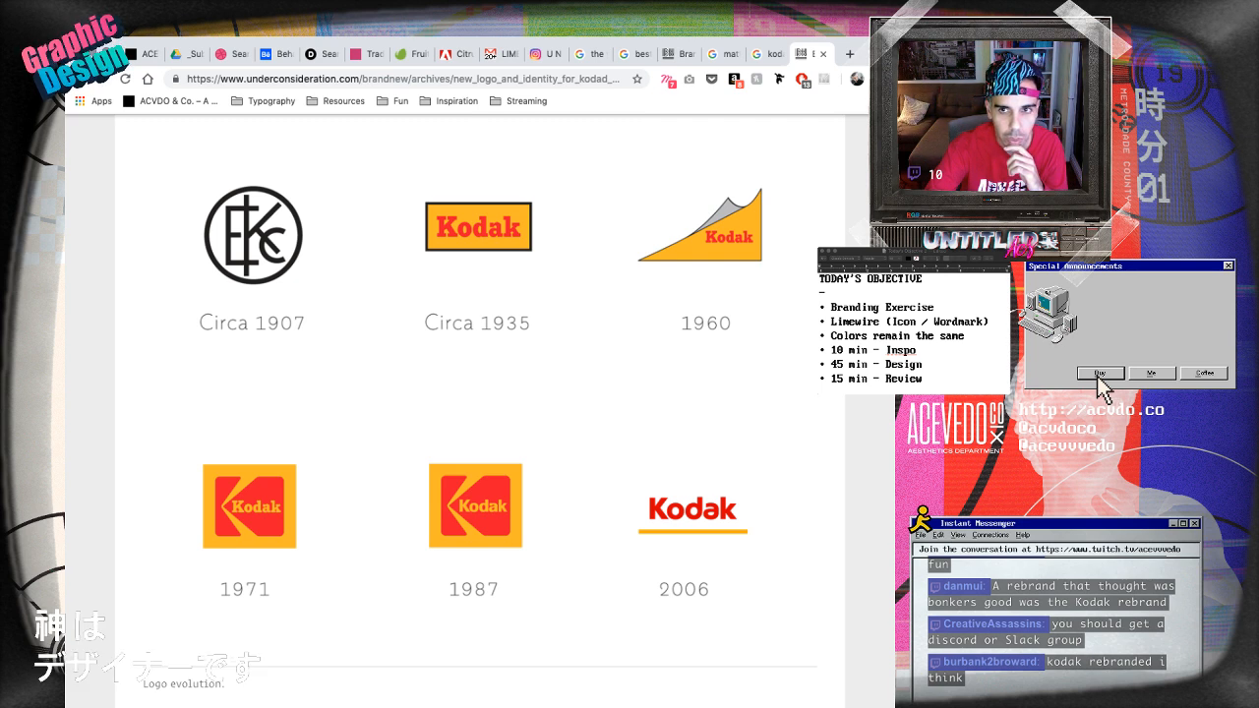
scroll(480, 413, up, 5)
scroll(480, 413, up, 20)
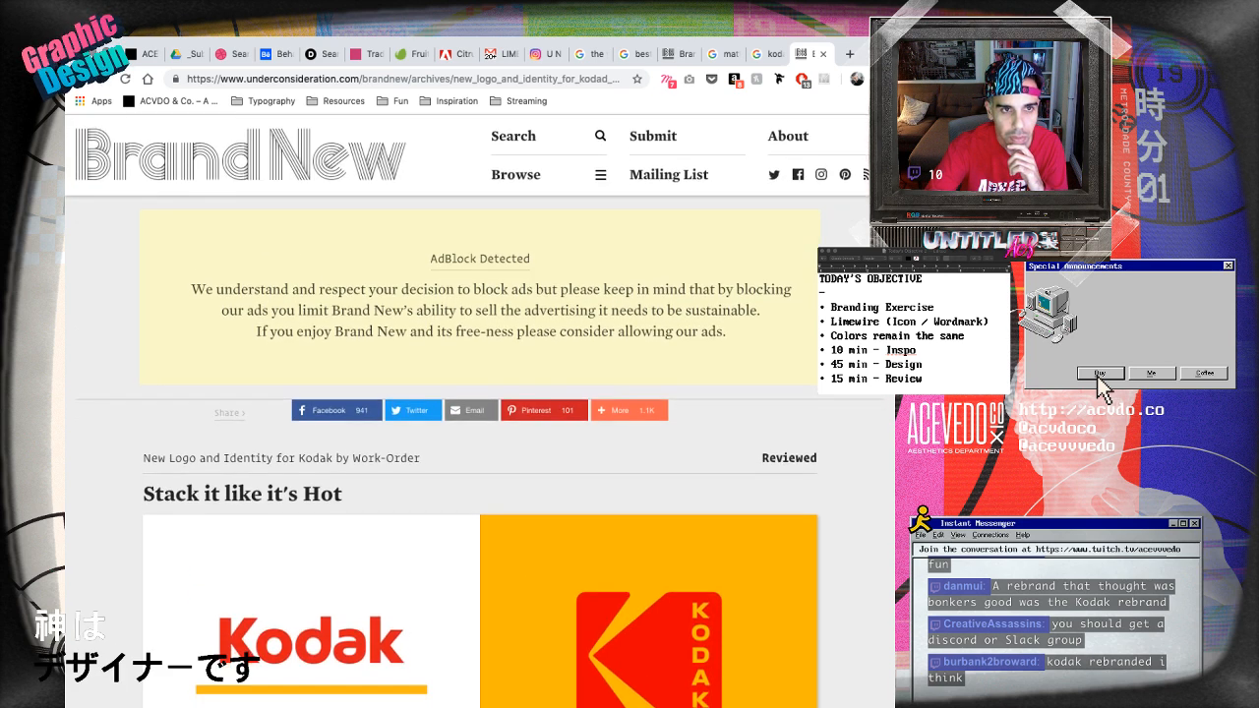
scroll(480, 413, down, 5)
scroll(479, 413, down, 10)
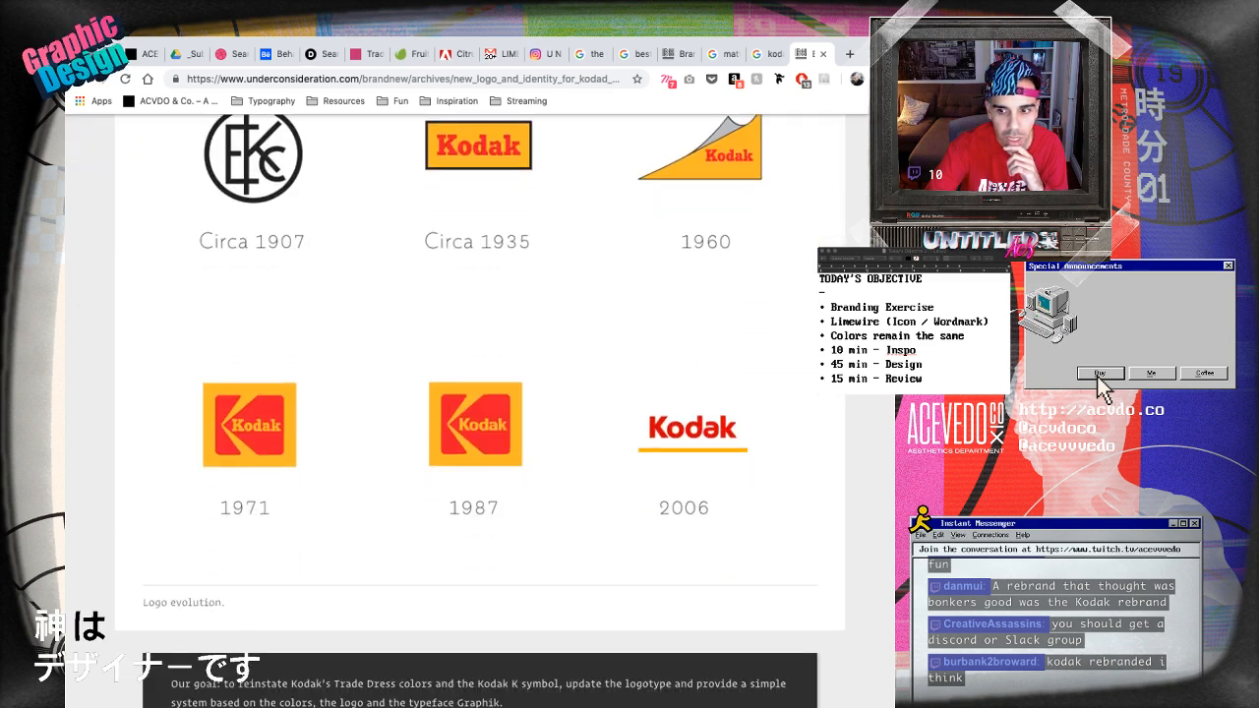
scroll(480, 413, down, 8)
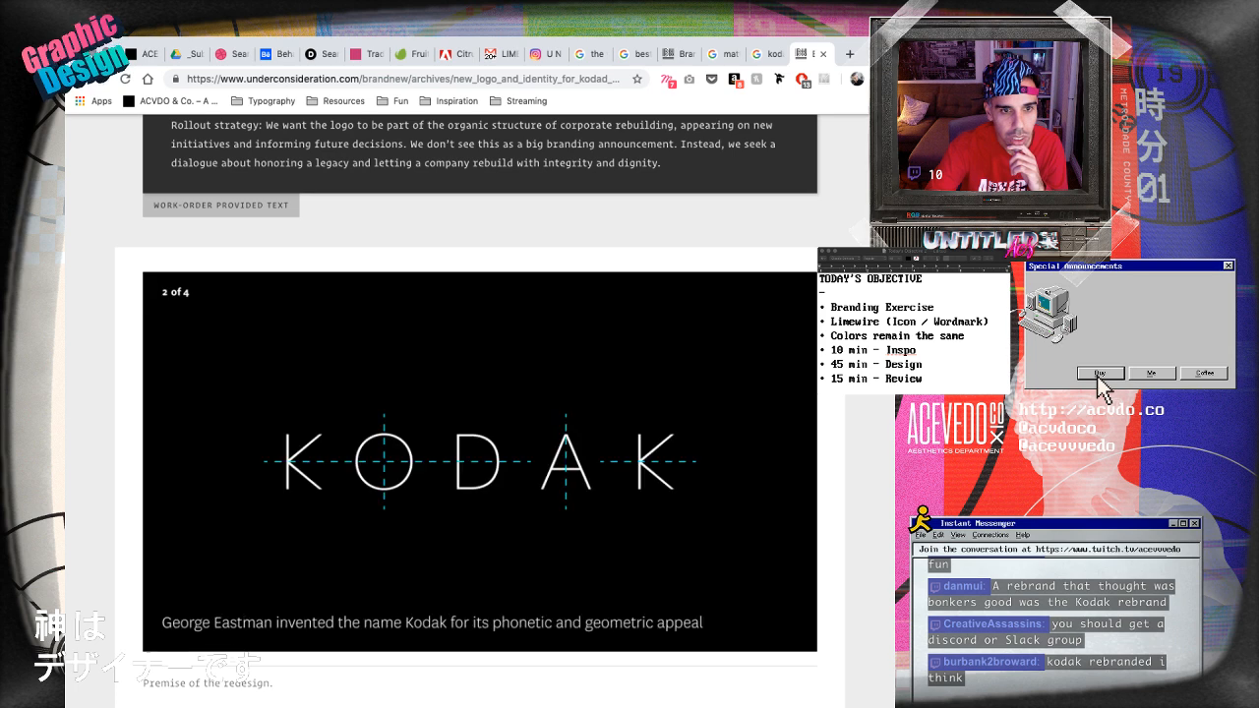
scroll(480, 413, down, 8)
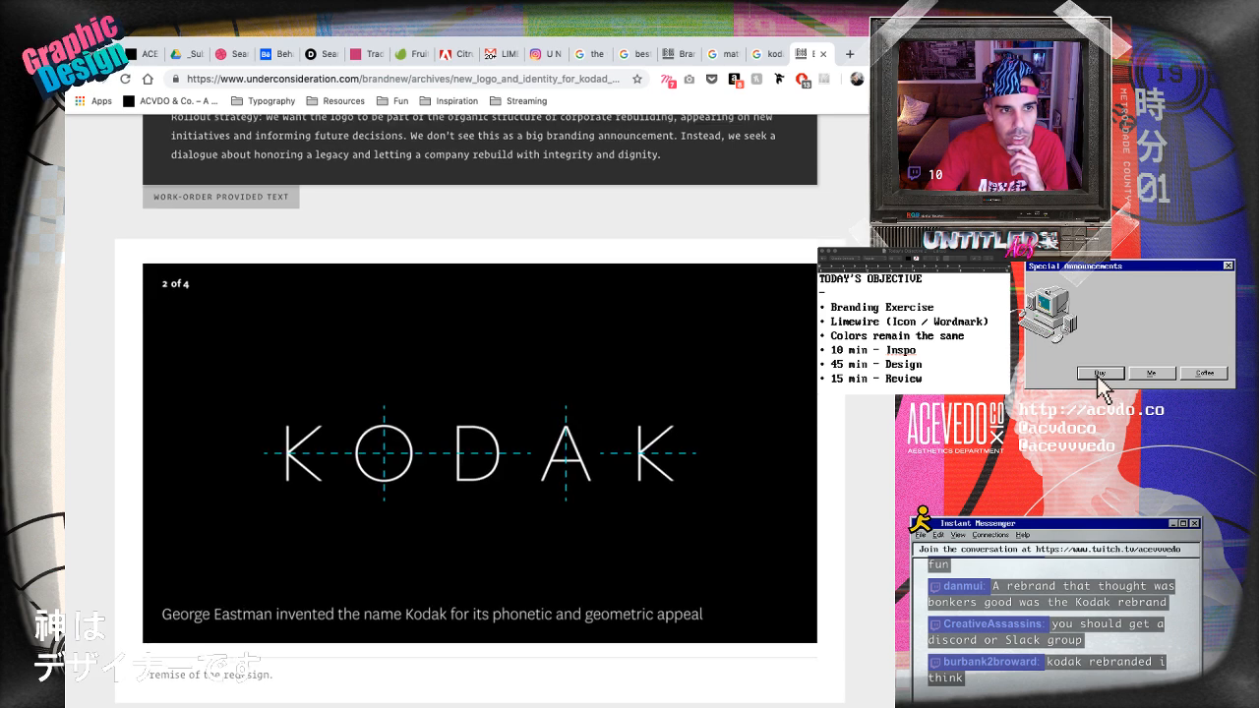
scroll(480, 413, down, 20)
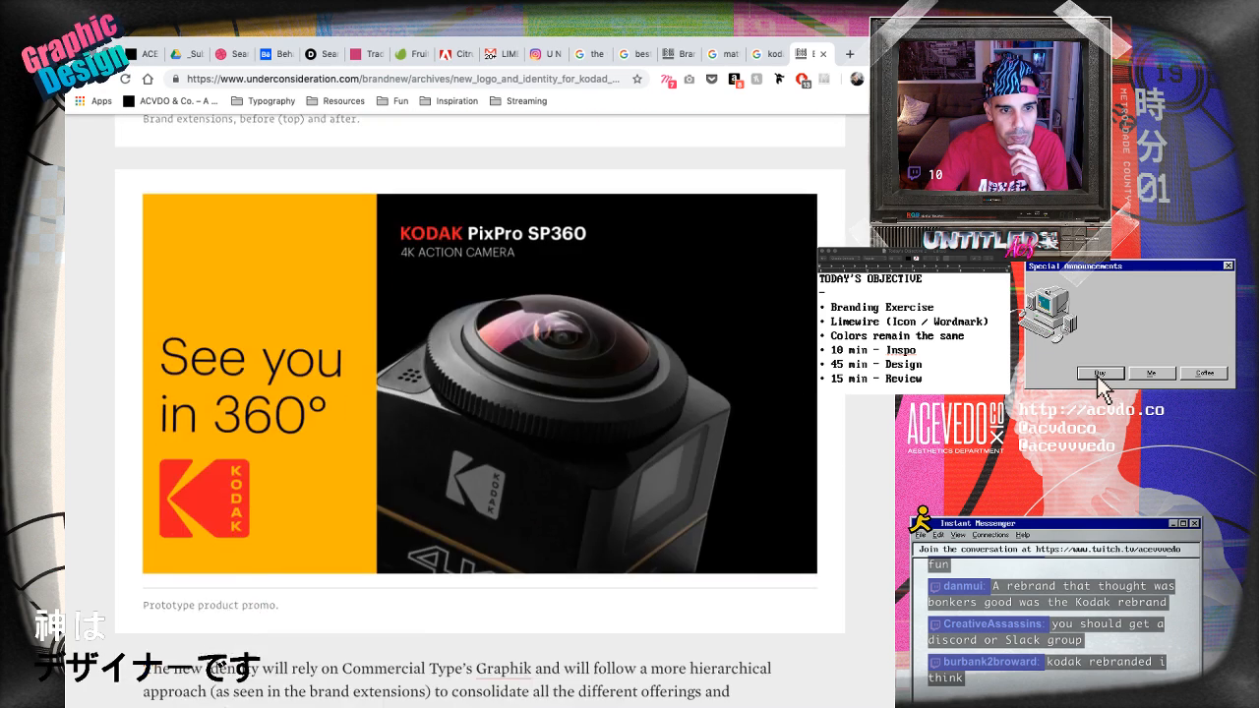
scroll(480, 413, down, 20)
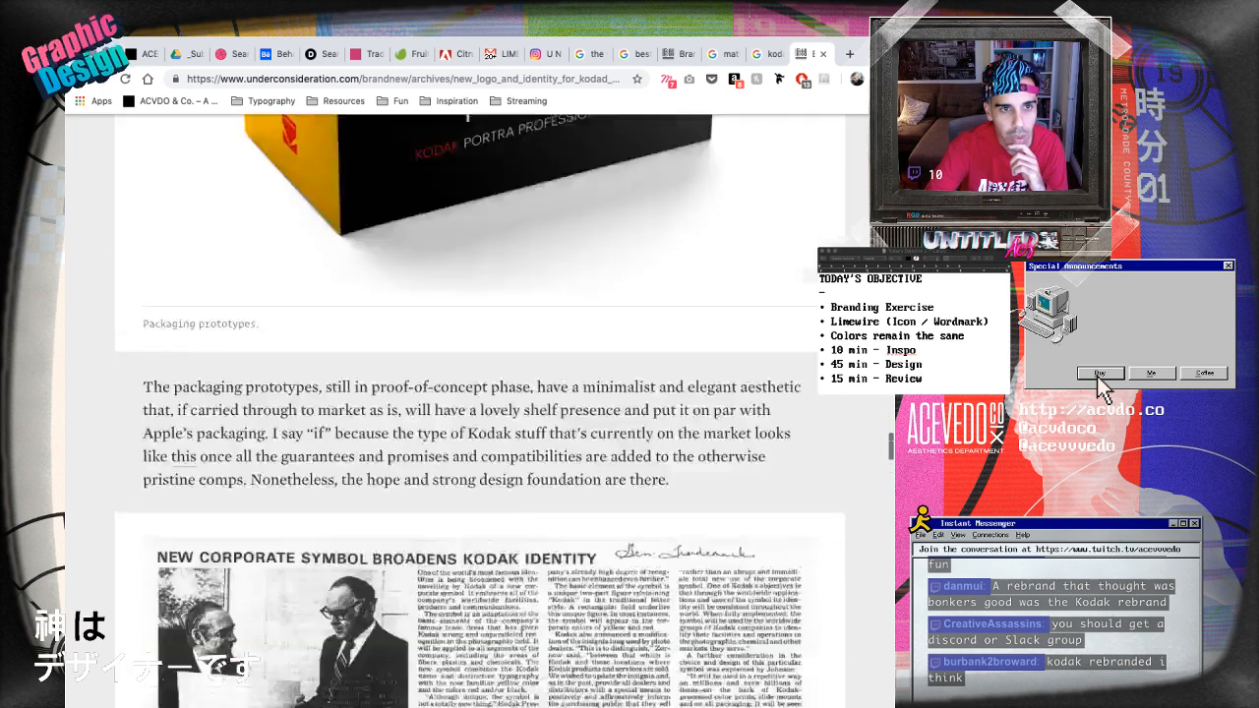
scroll(480, 413, up, 2)
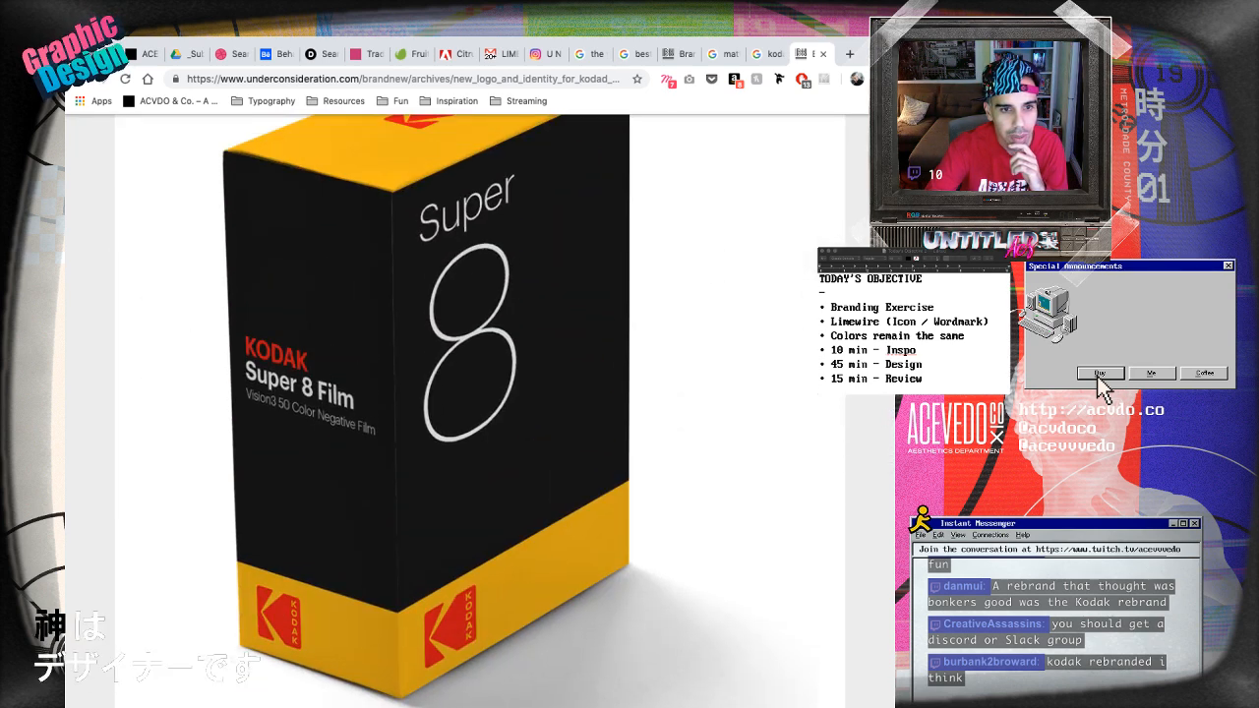